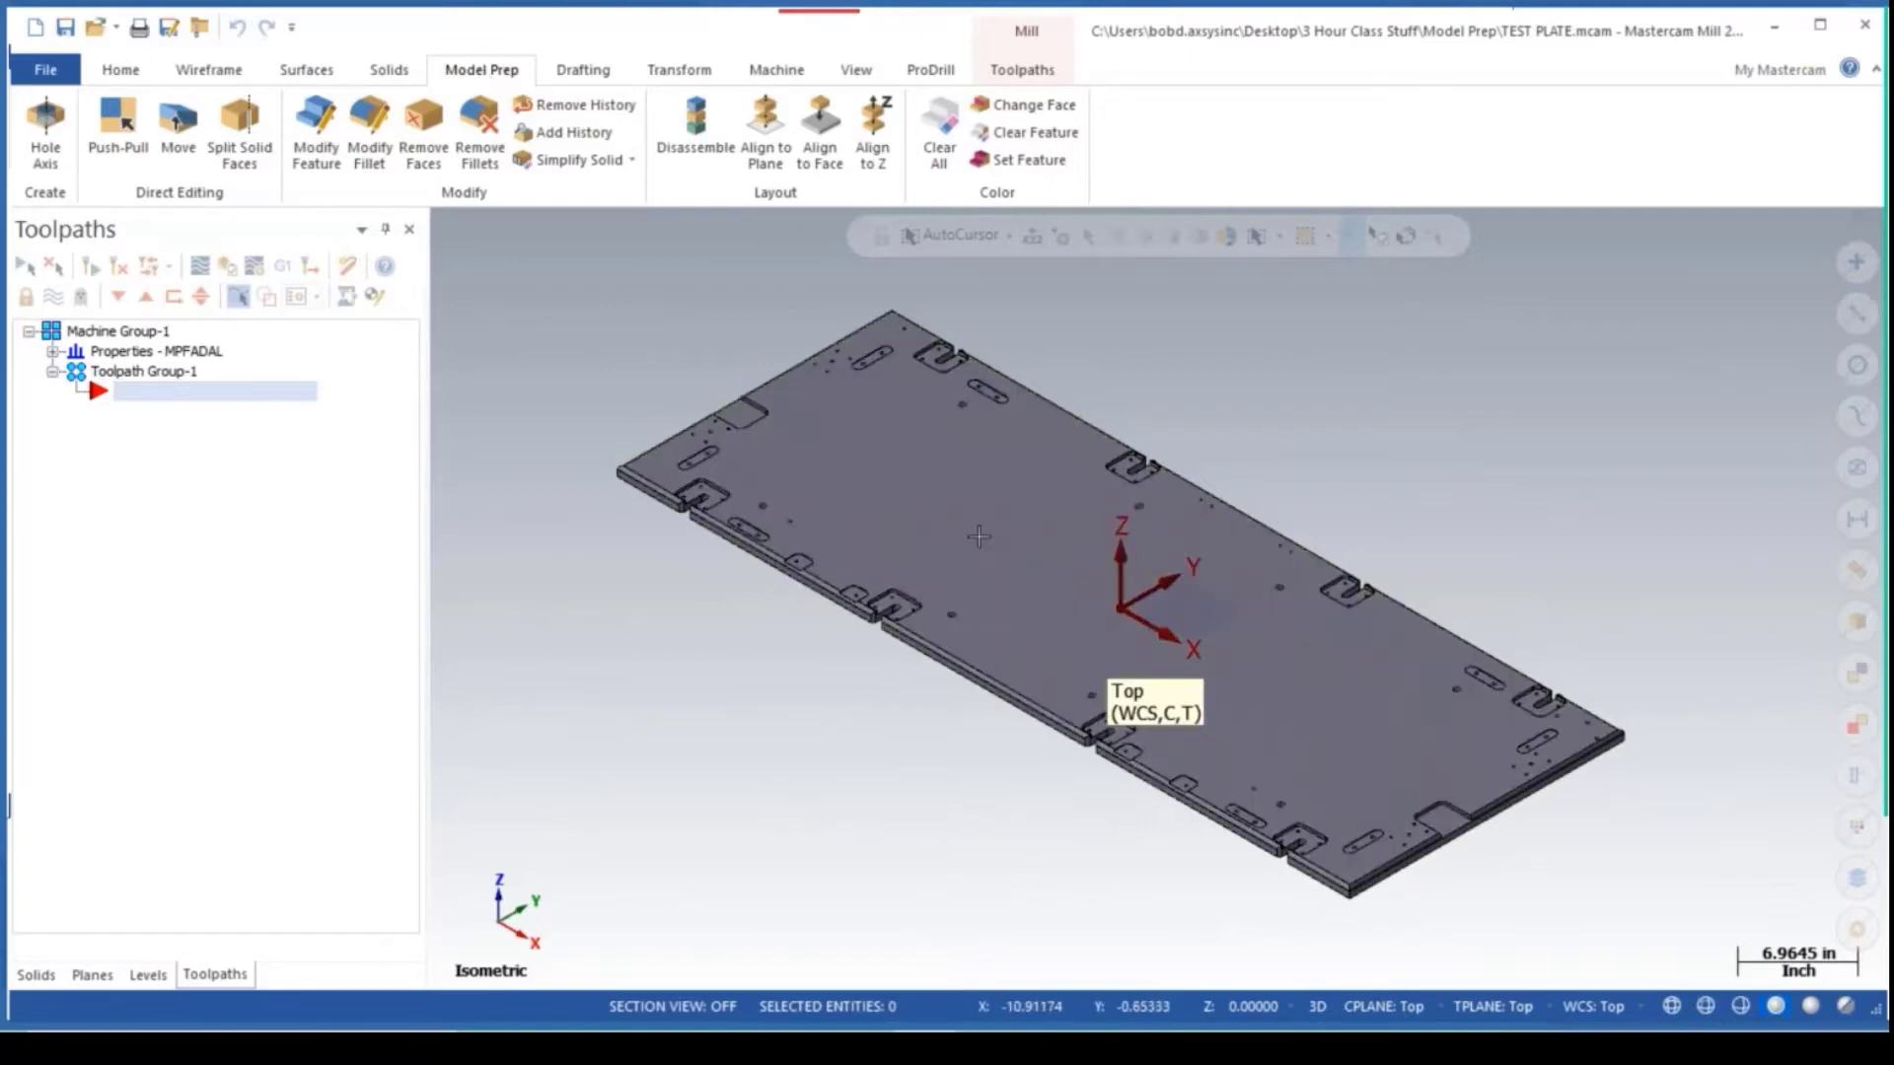
Examine the shallow rectangular pockets at the two short ends of the plate.
scroll(979, 536, up, 1)
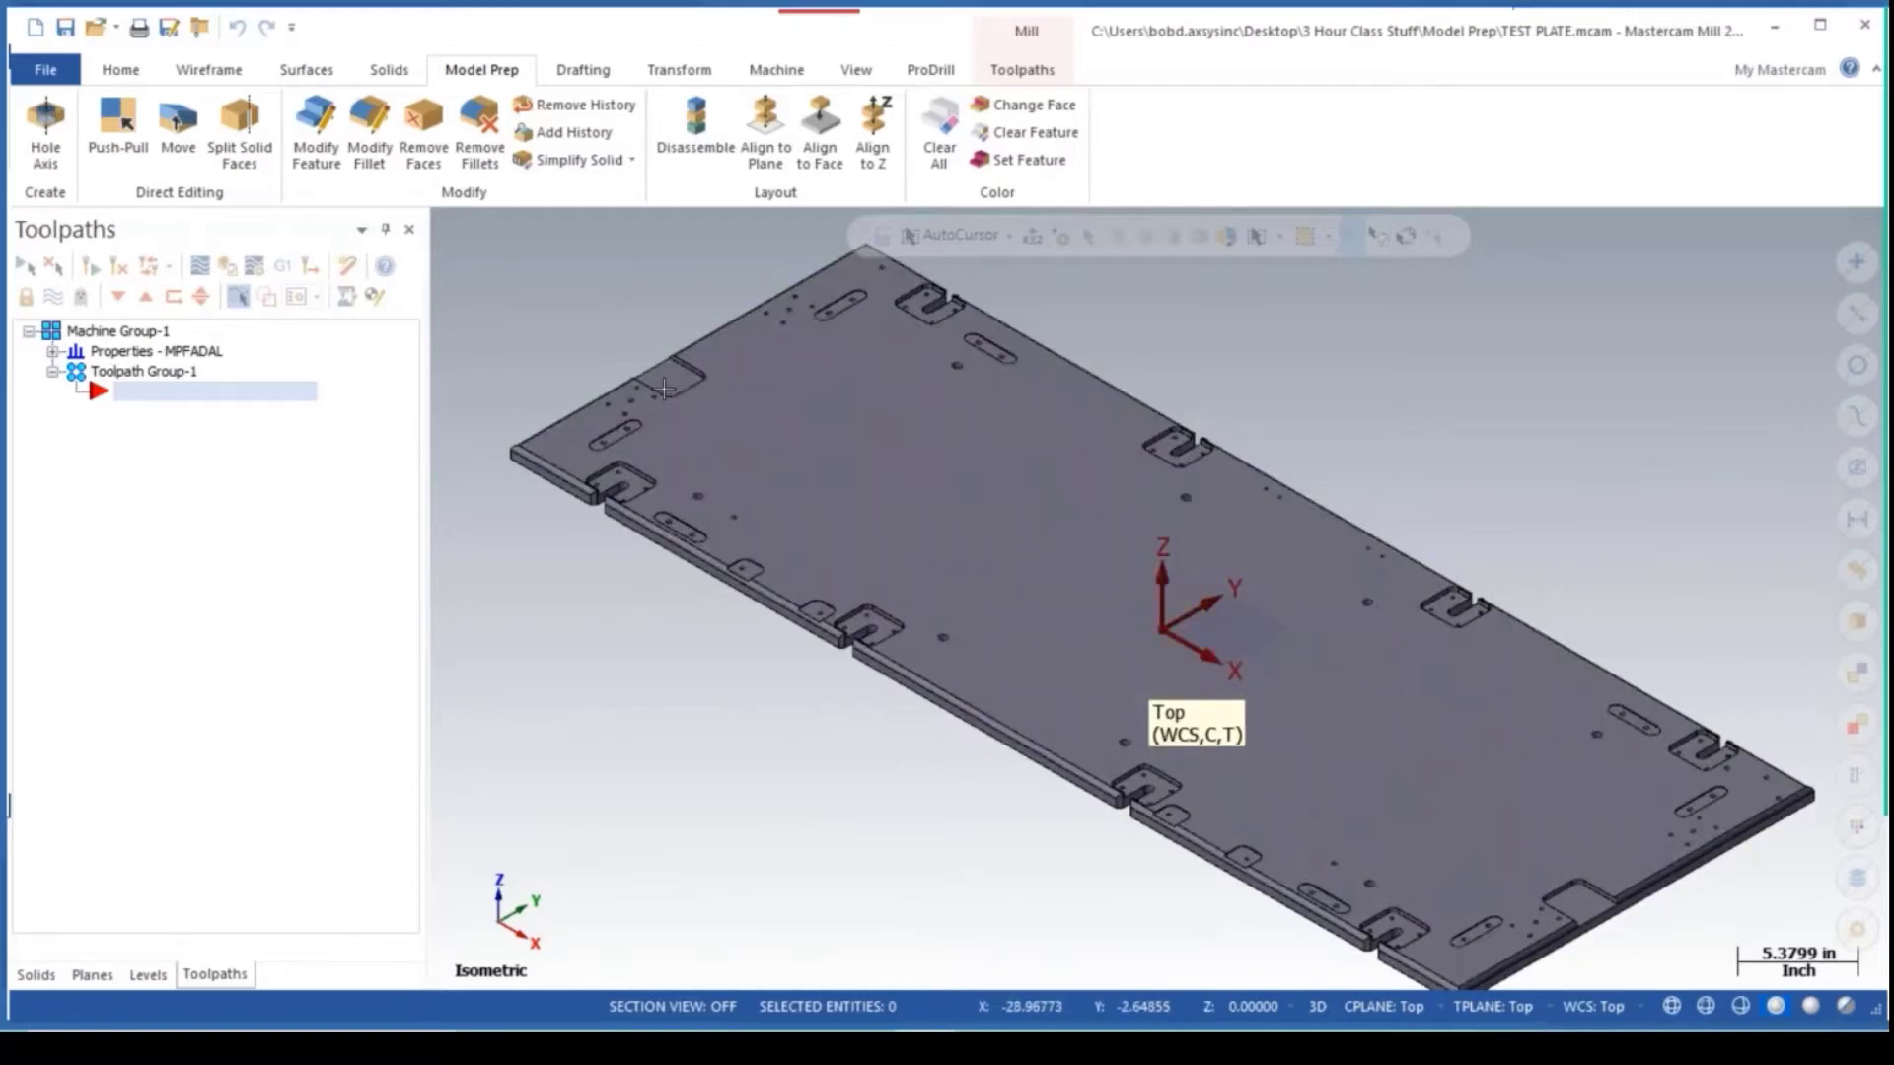
scroll(641, 360, up, 6)
scroll(715, 391, down, 3)
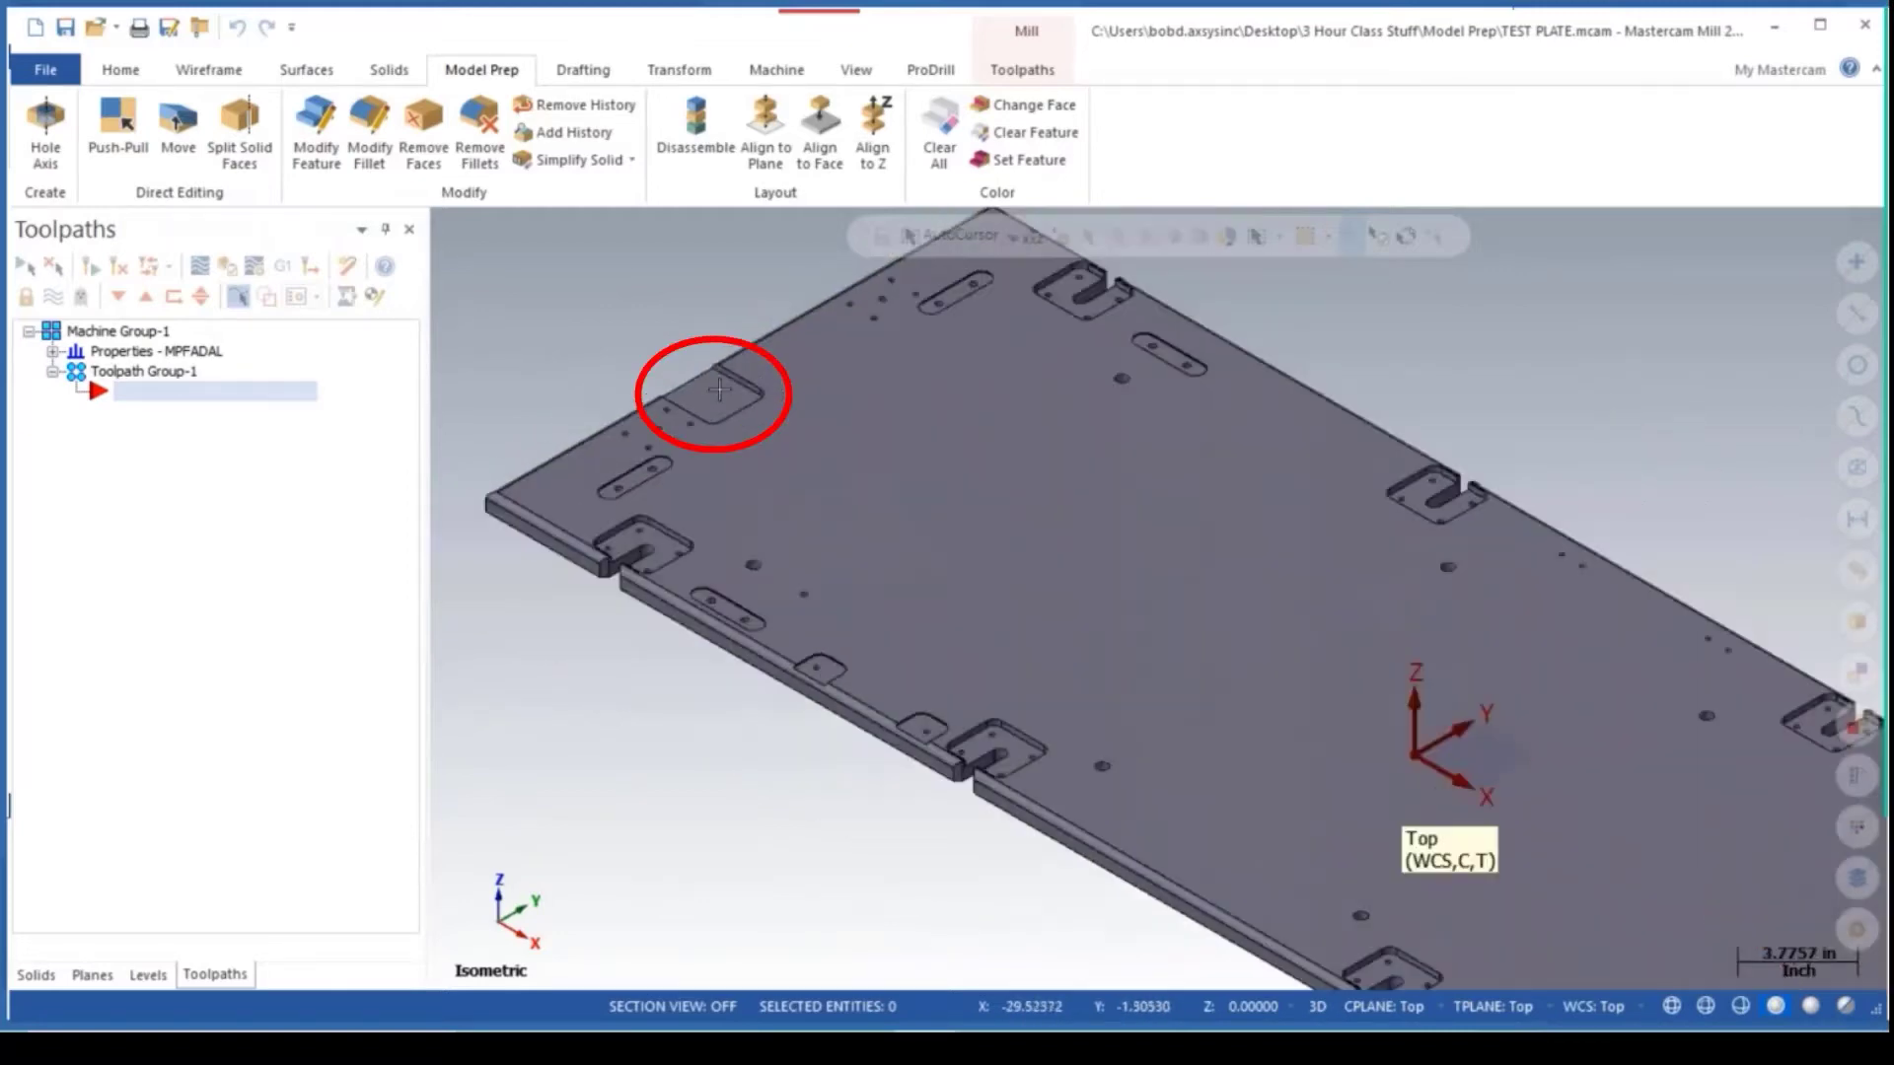
scroll(893, 471, down, 2)
scroll(1698, 942, up, 3)
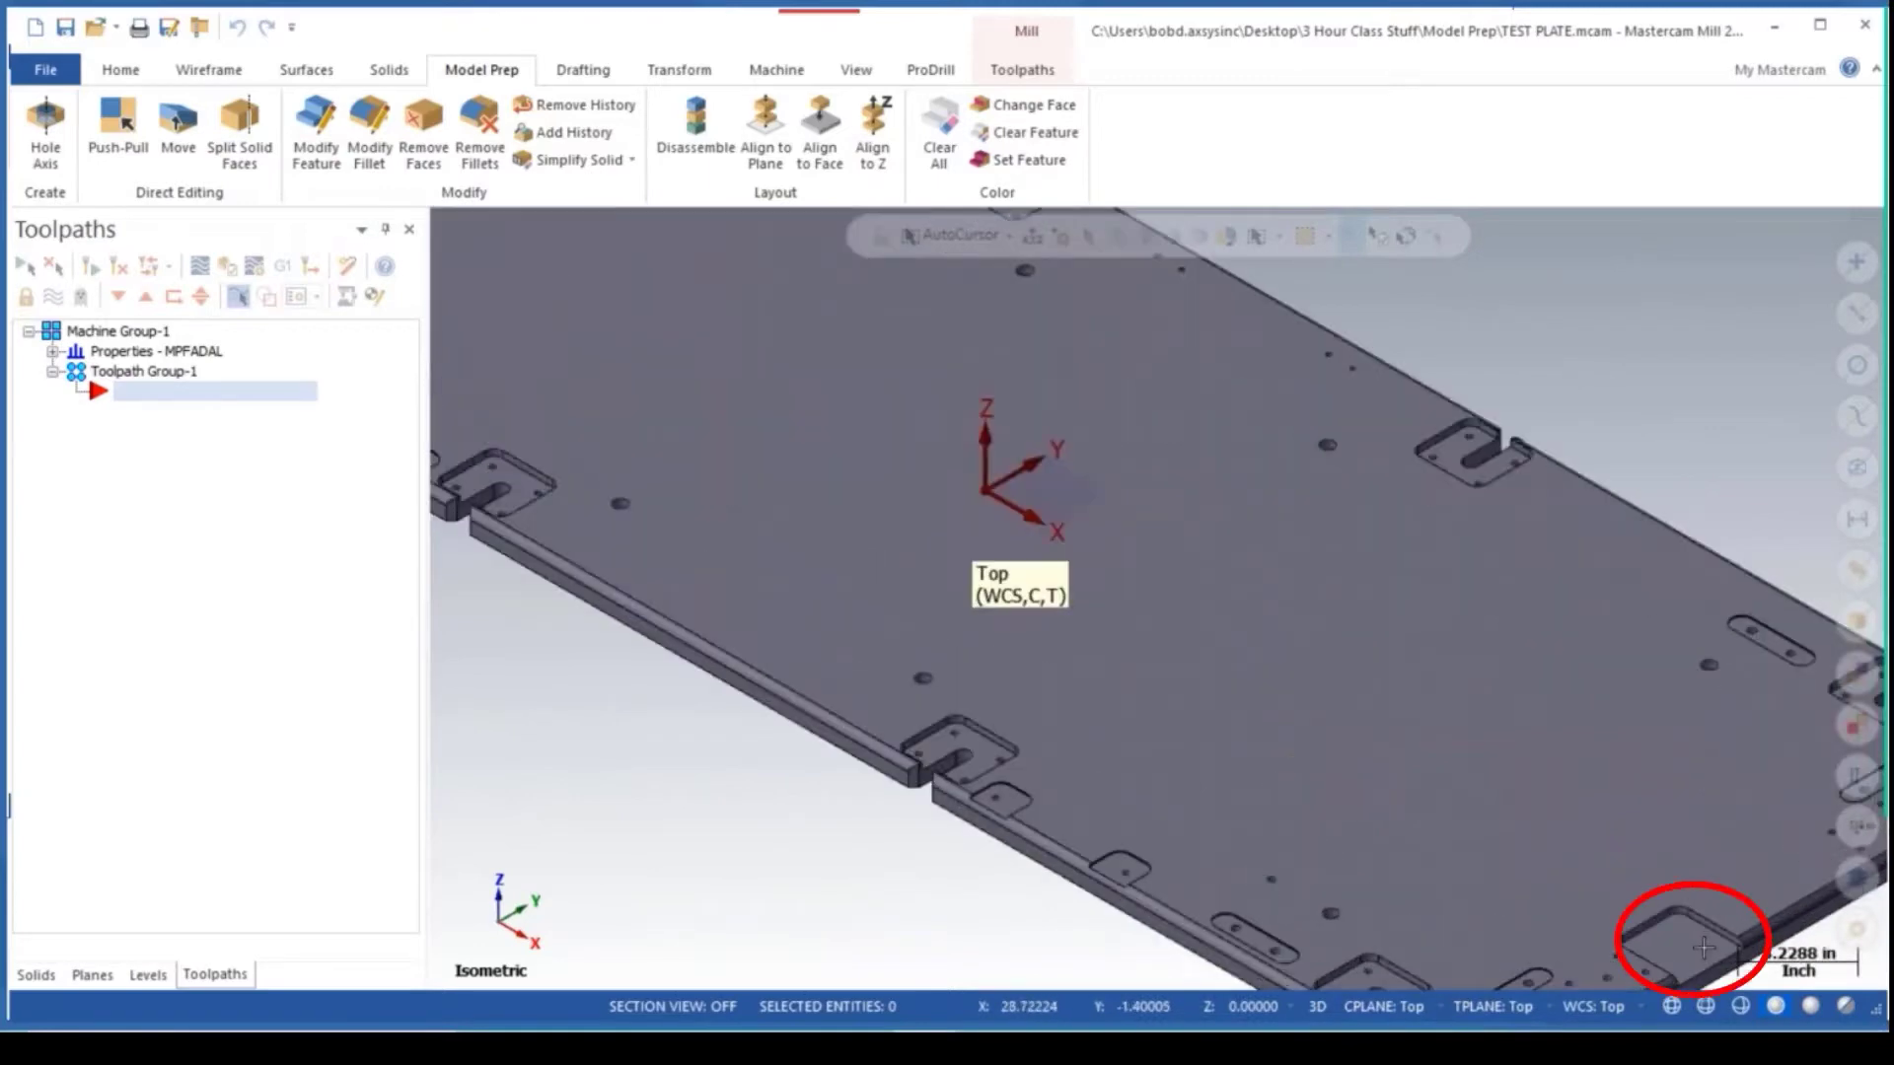
scroll(1703, 949, down, 3)
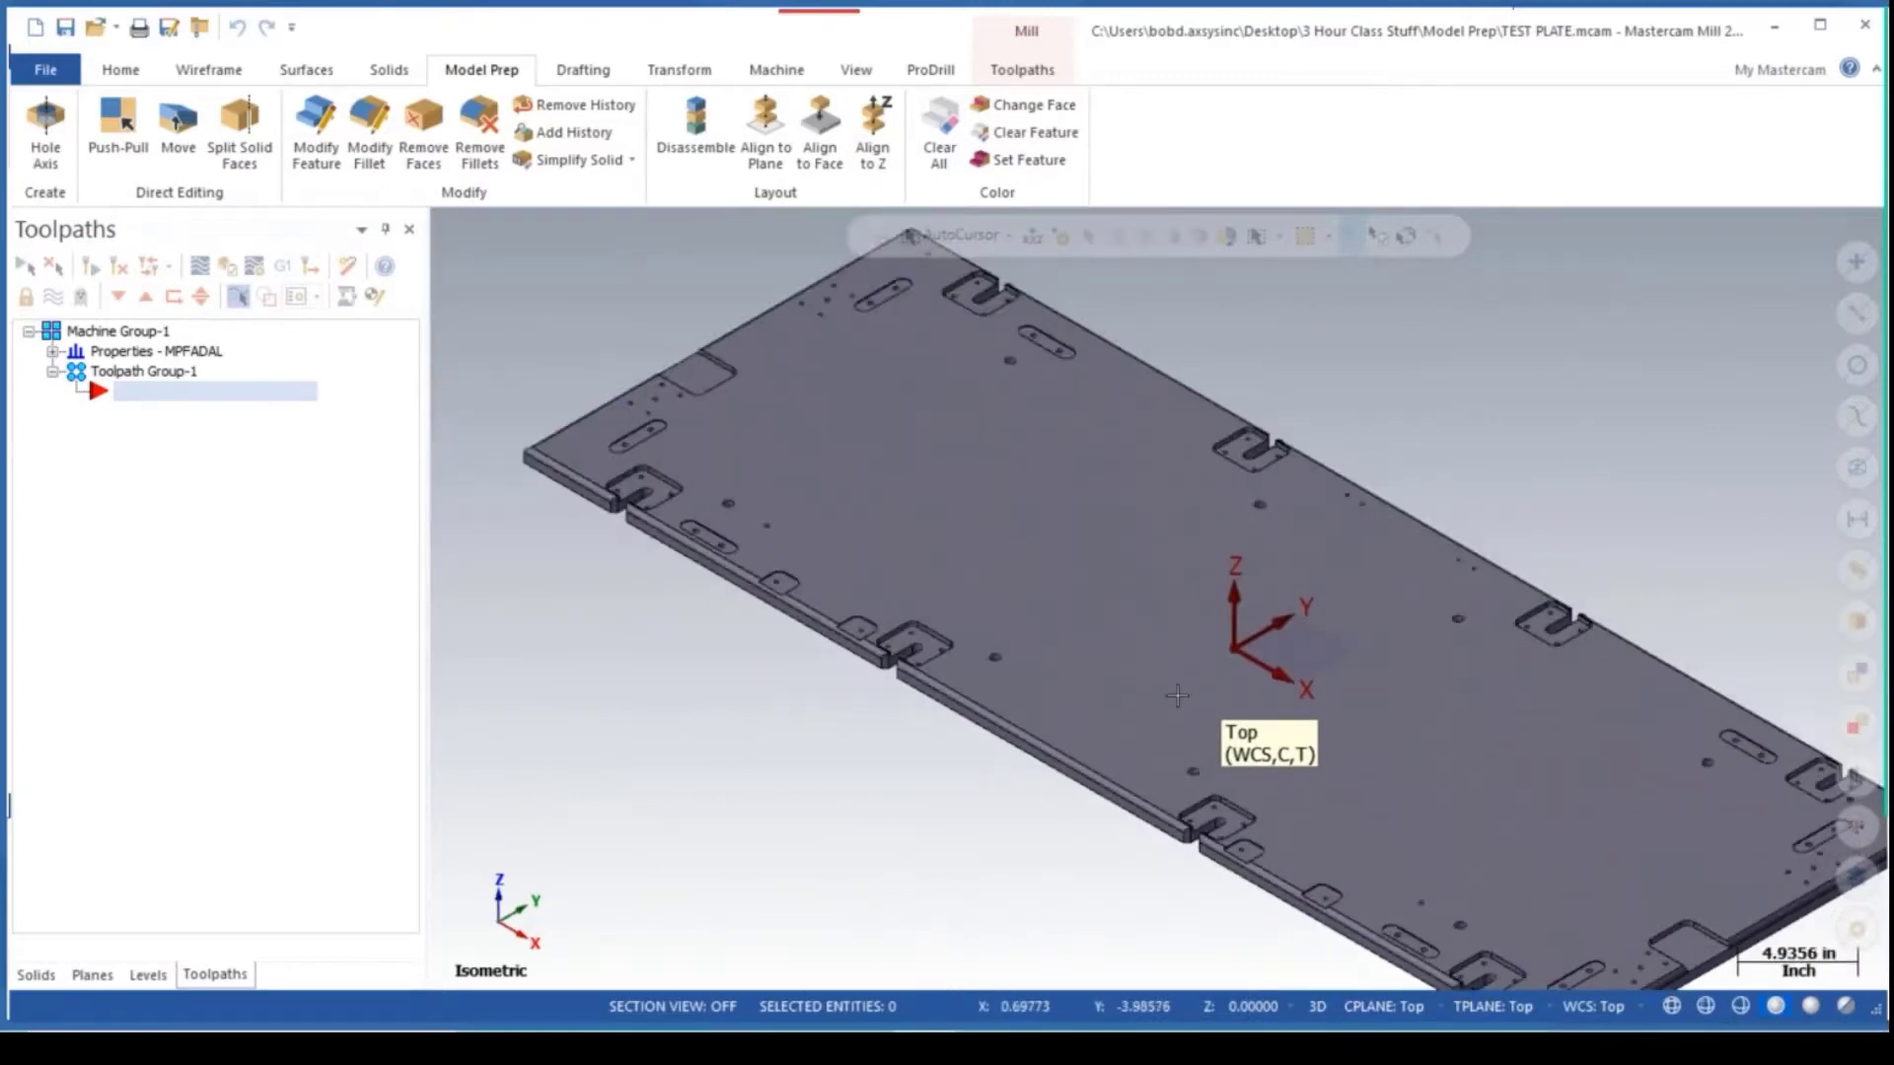
scroll(945, 507, up, 5)
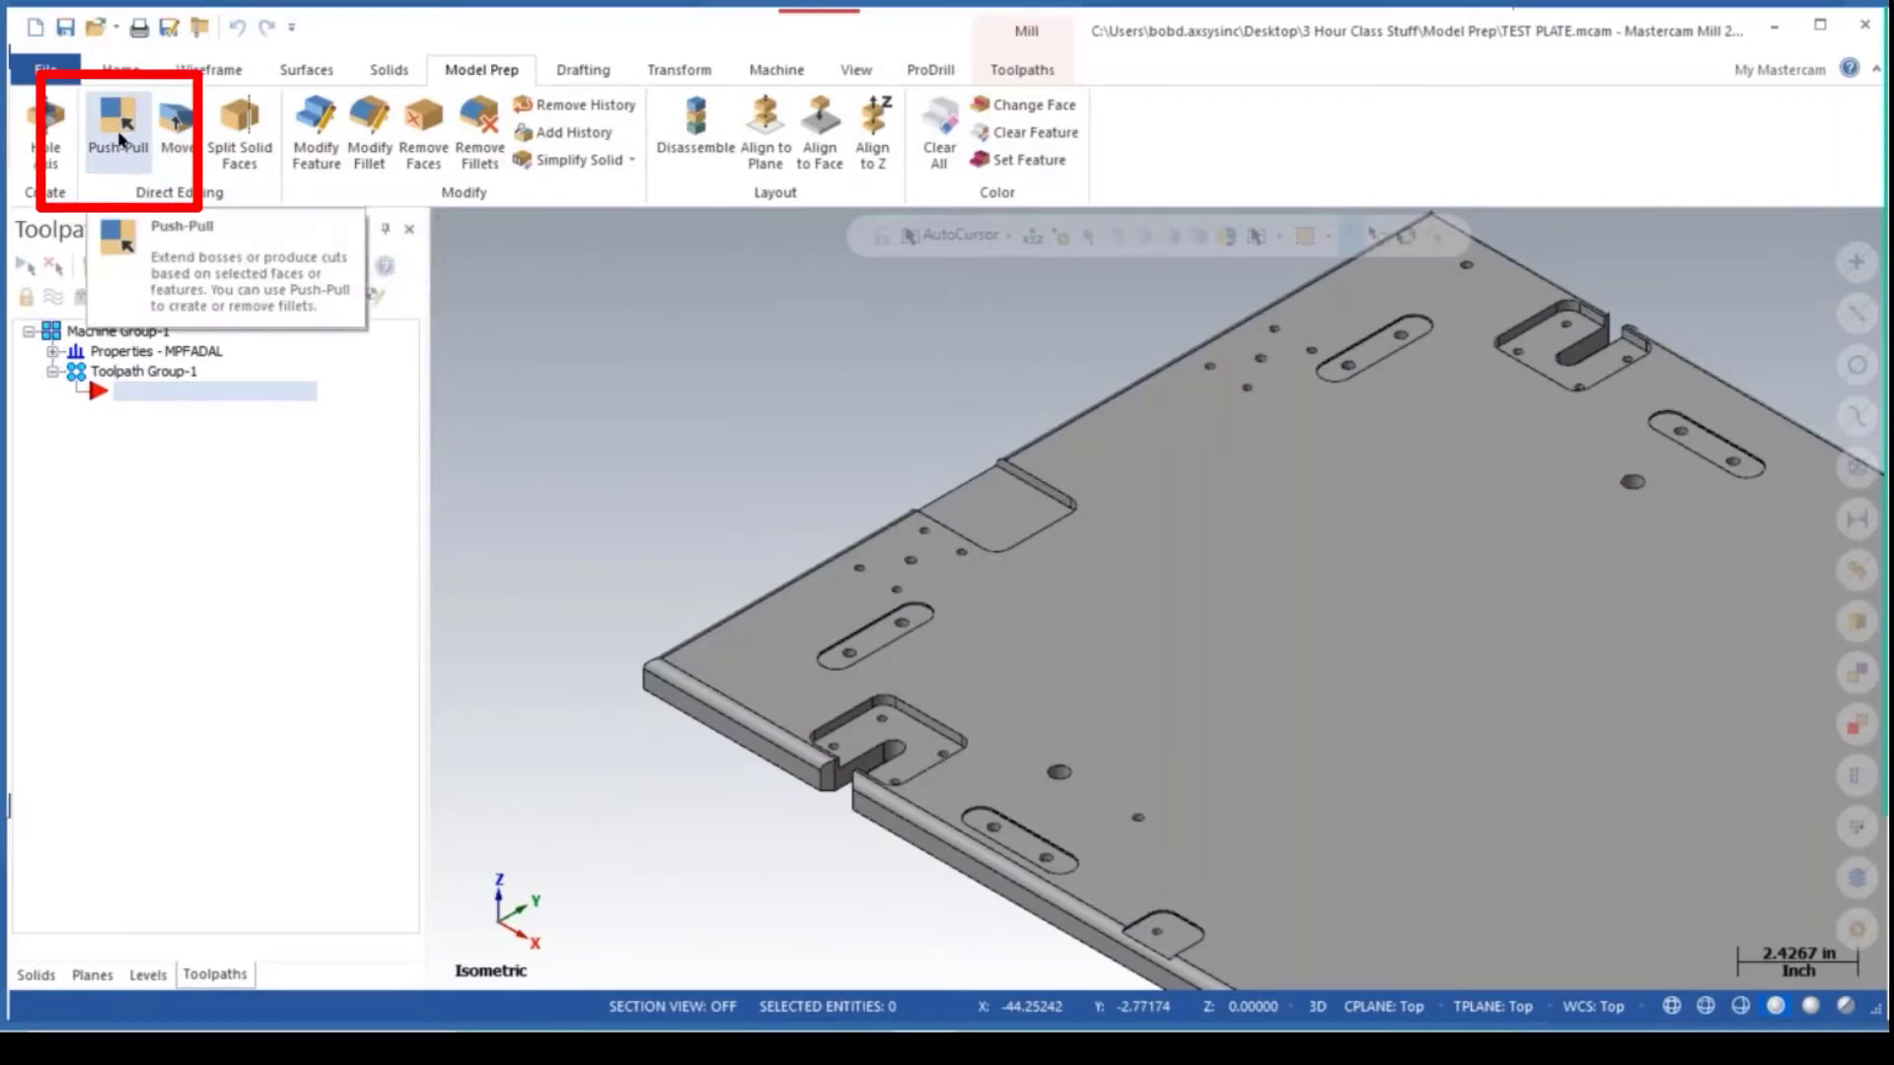
Push-pull the floor faces of the rectangular pockets at both short ends of the plate together by -0.125 in.
click(120, 139)
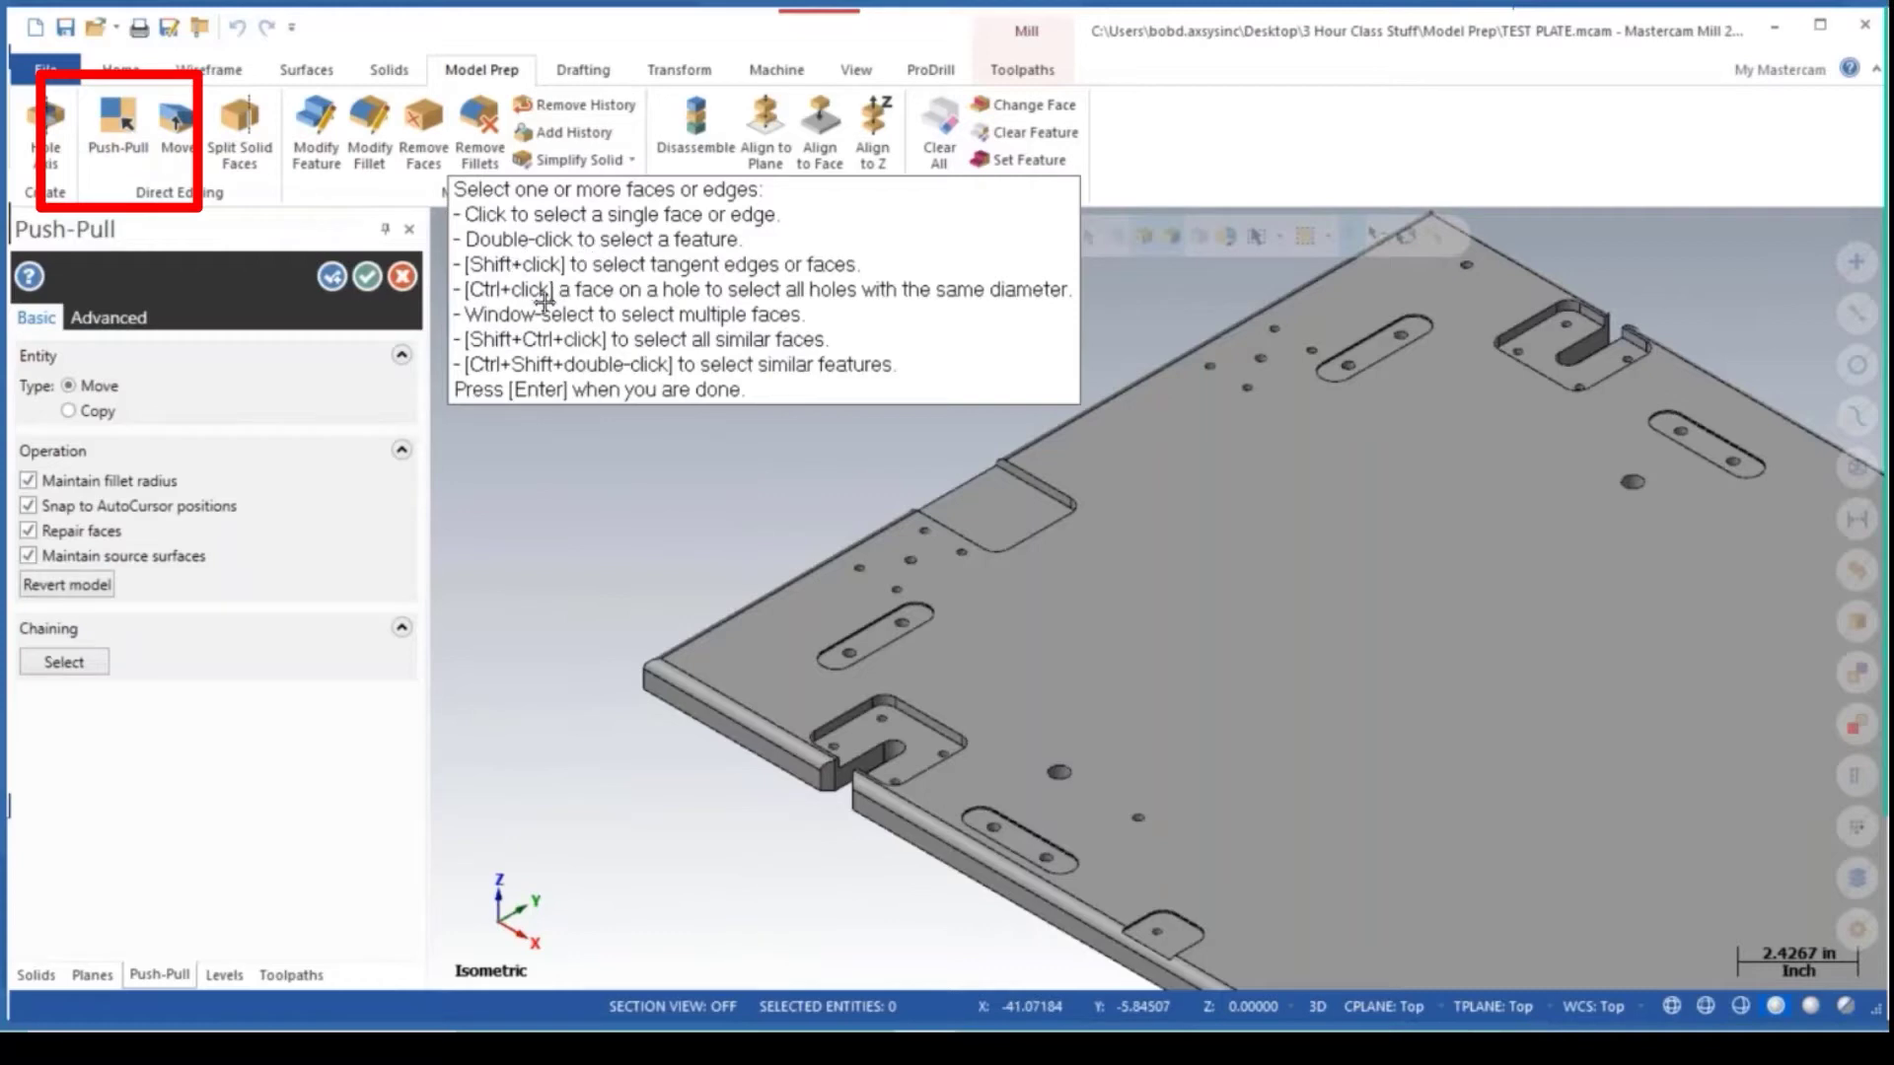
click(992, 512)
scroll(996, 513, down, 3)
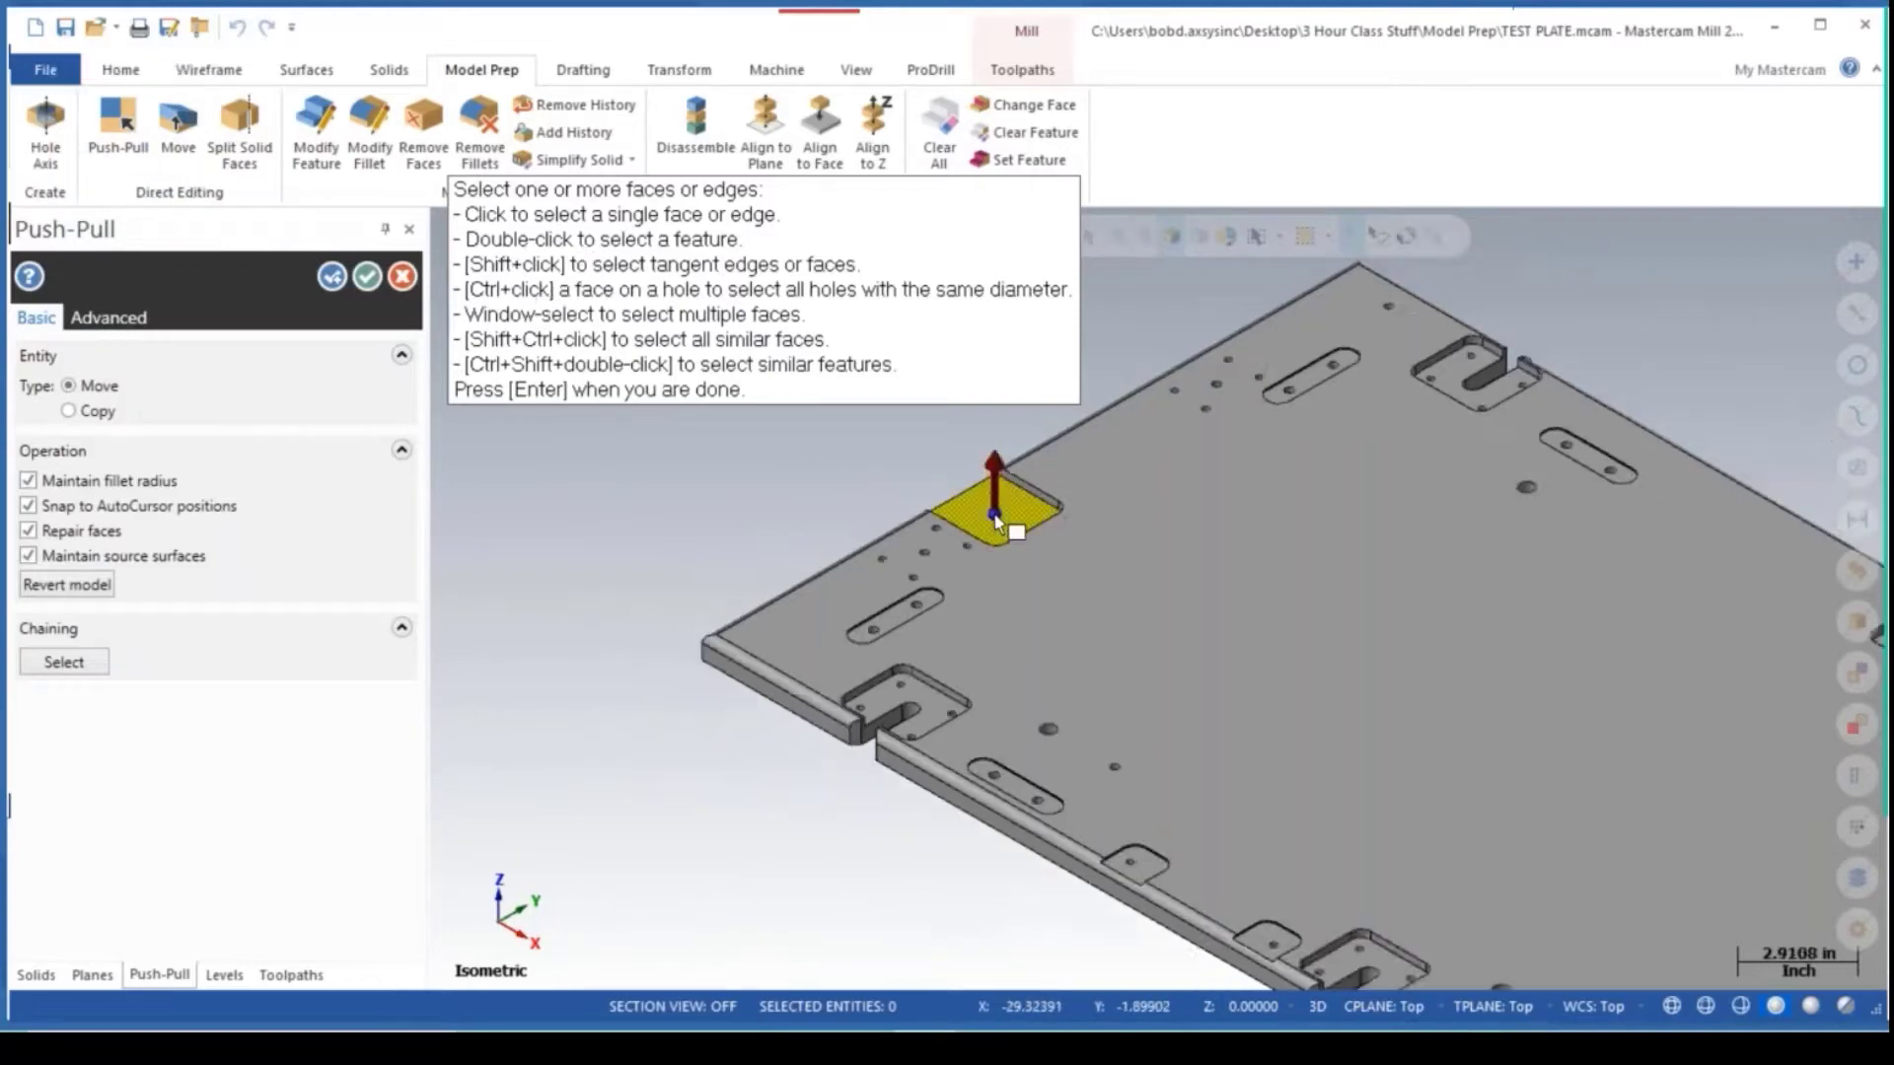
middle_drag(1376, 727, 463, 283)
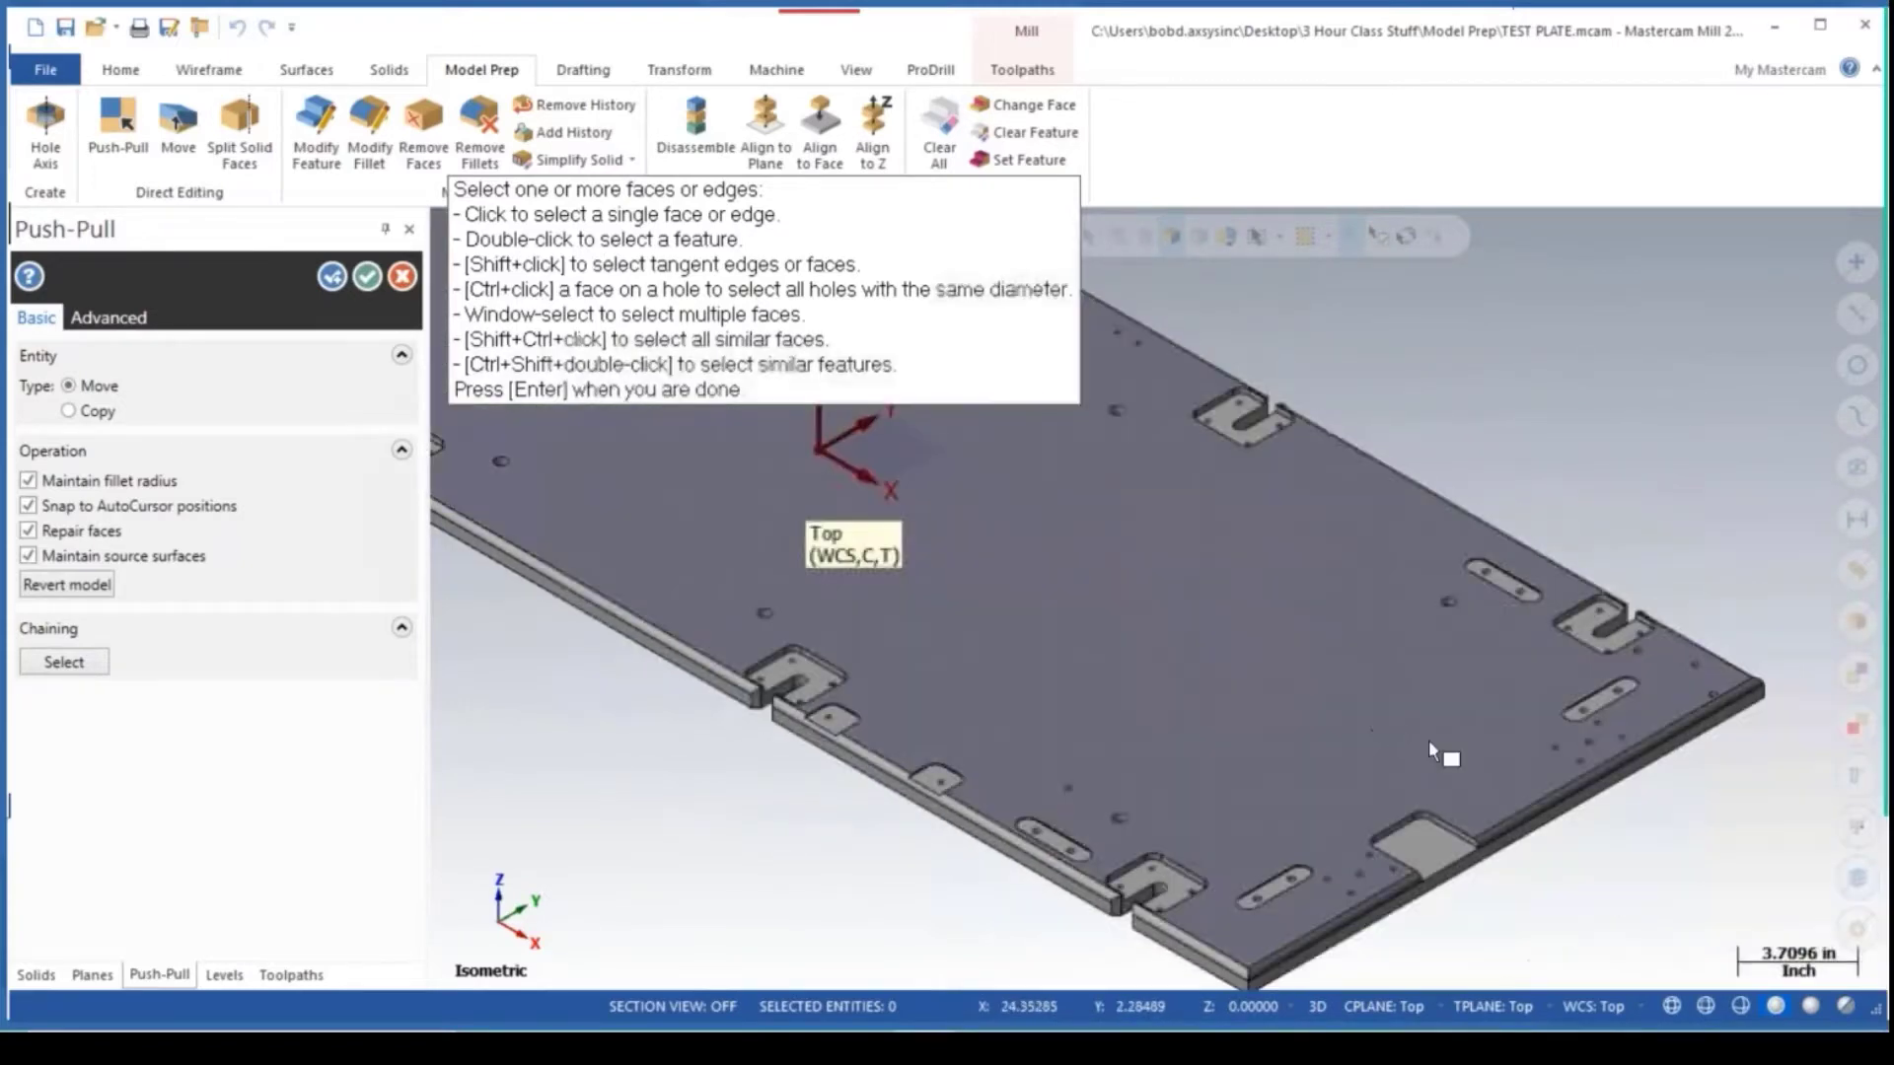
middle_drag(1428, 740, 1192, 627)
scroll(1213, 728, up, 6)
click(1155, 718)
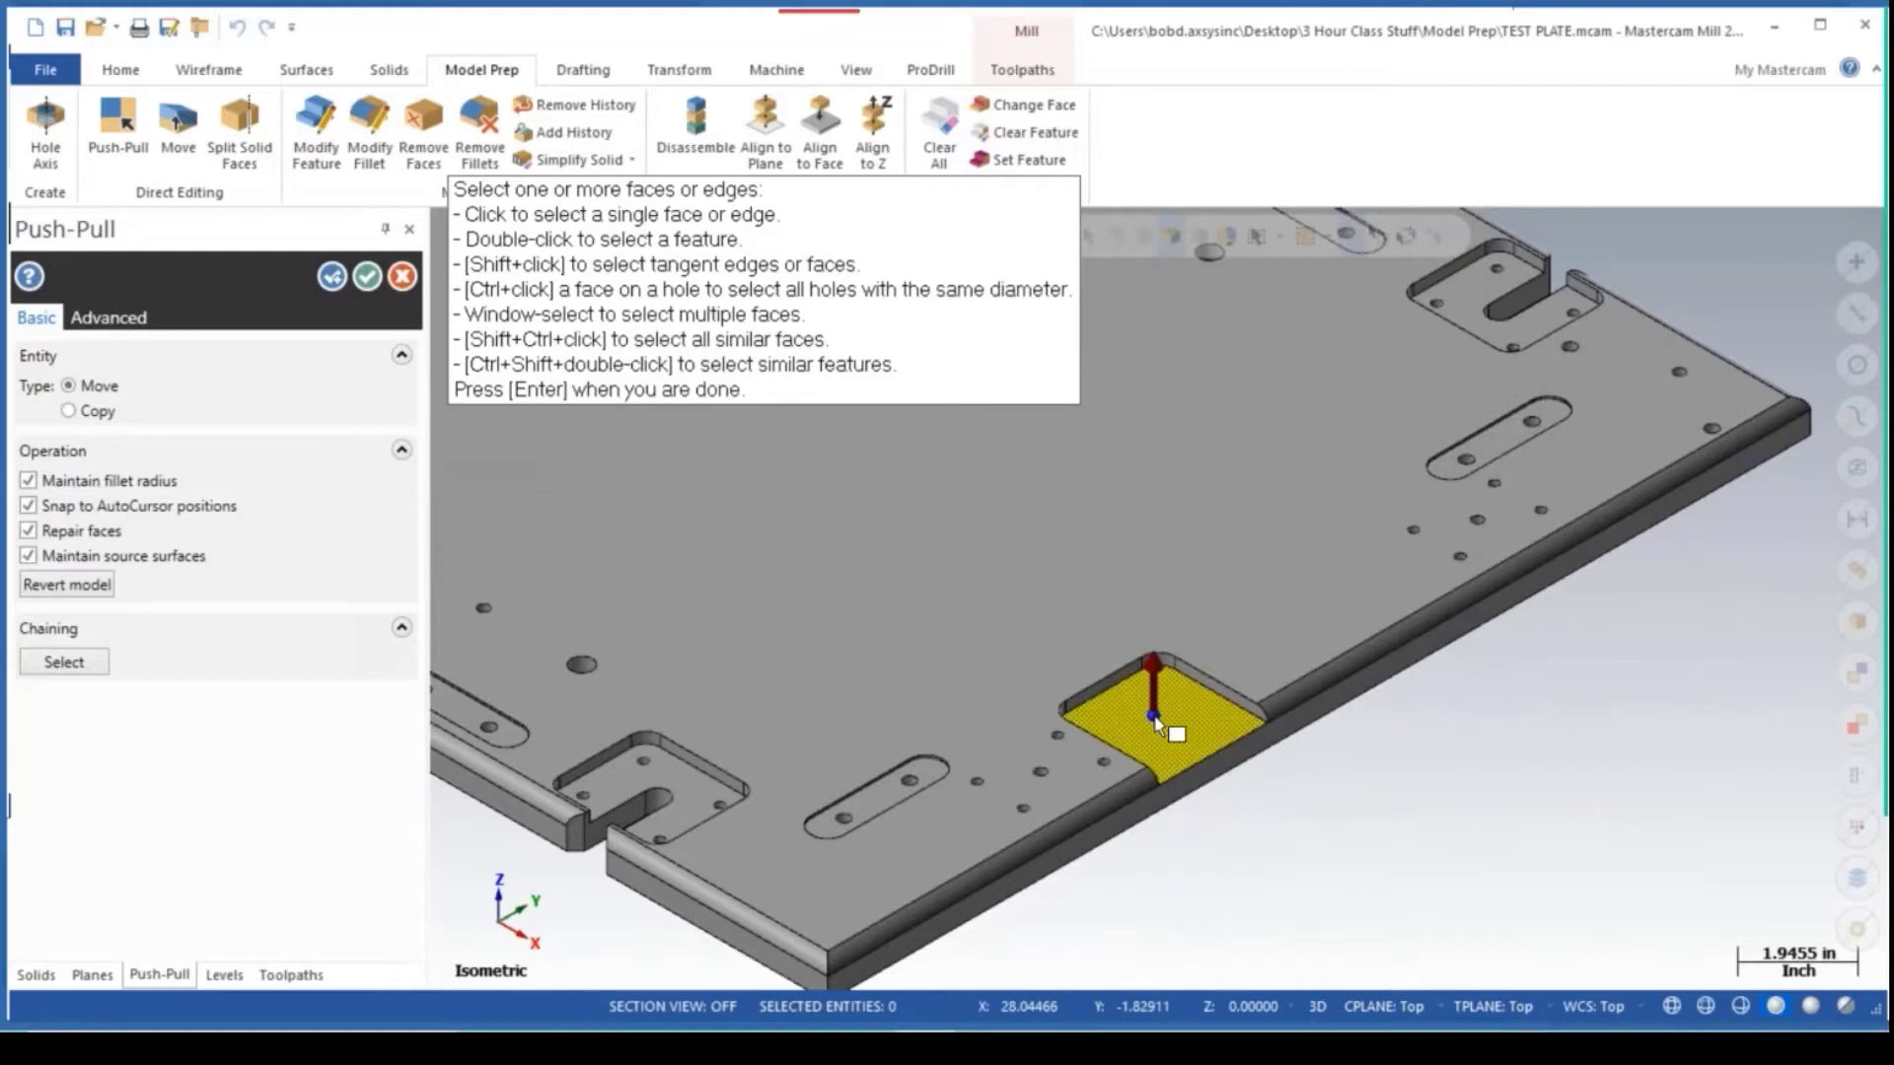
click(1153, 705)
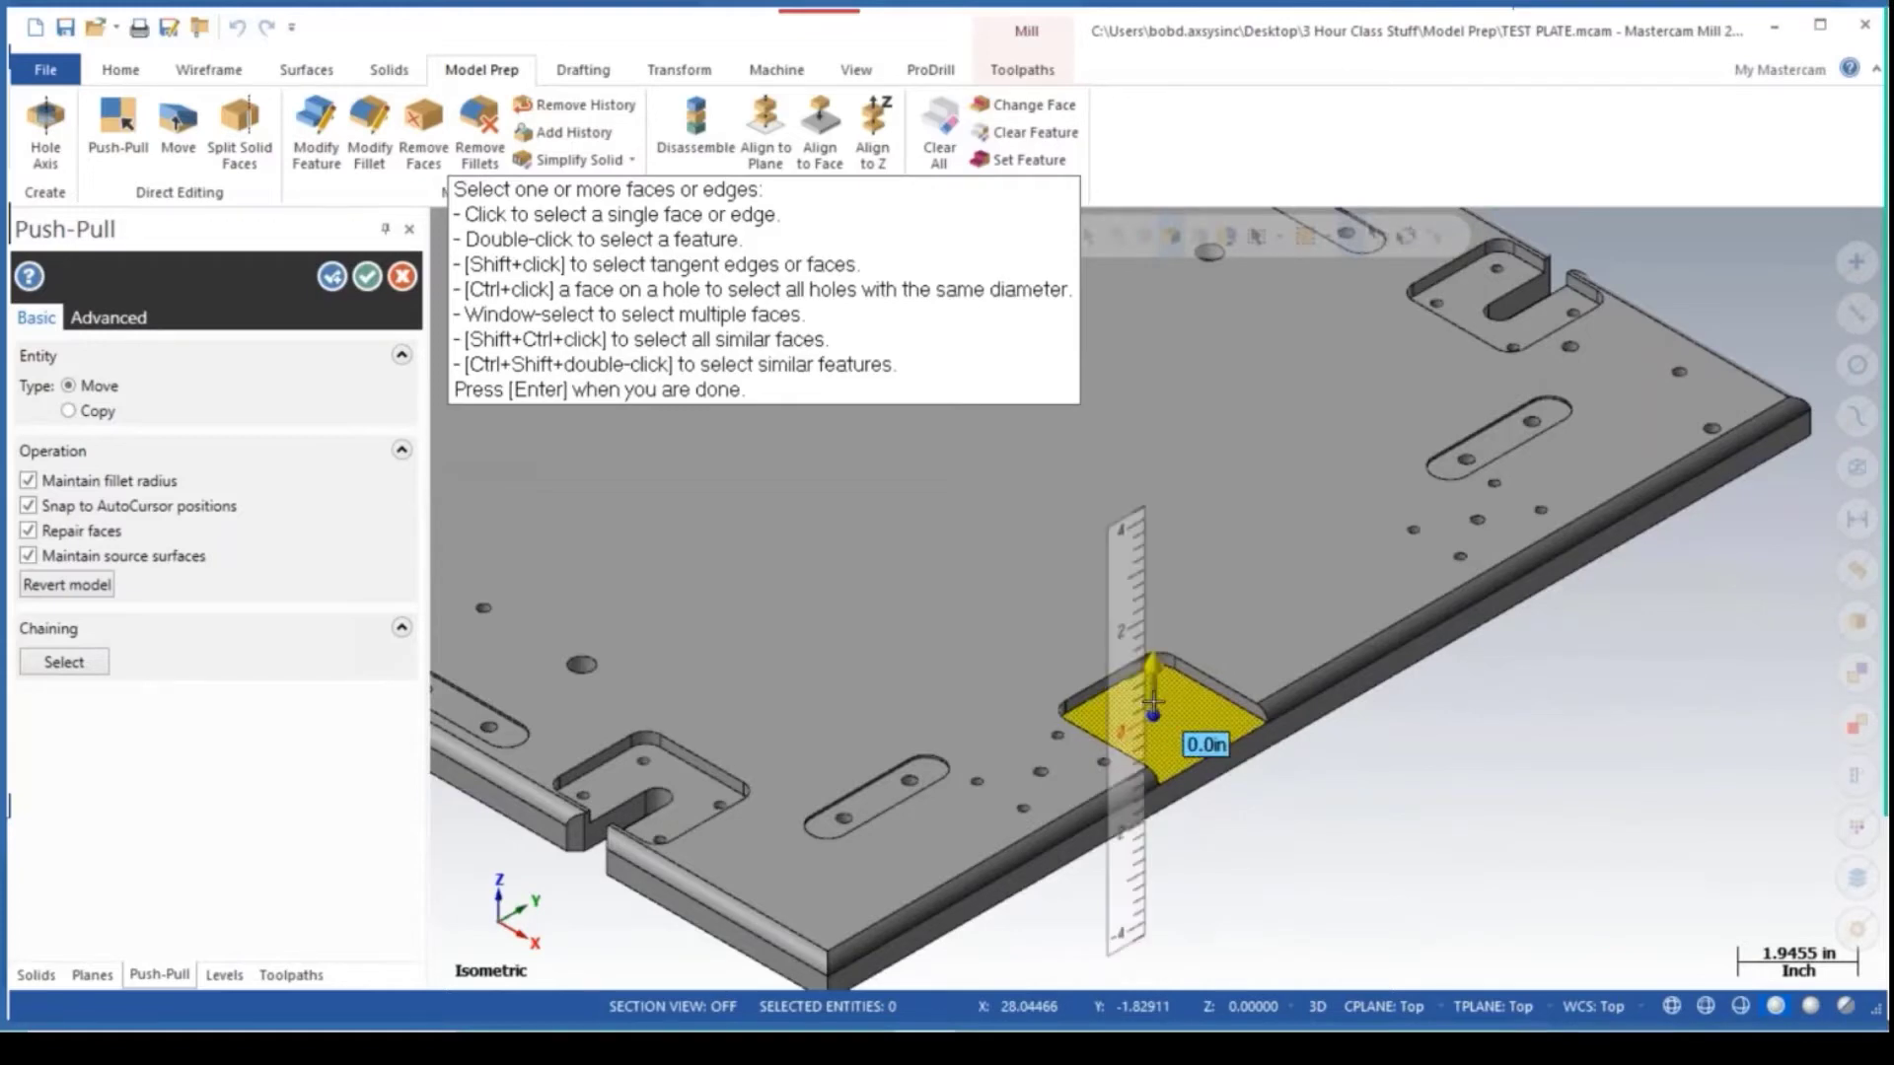
click(1153, 703)
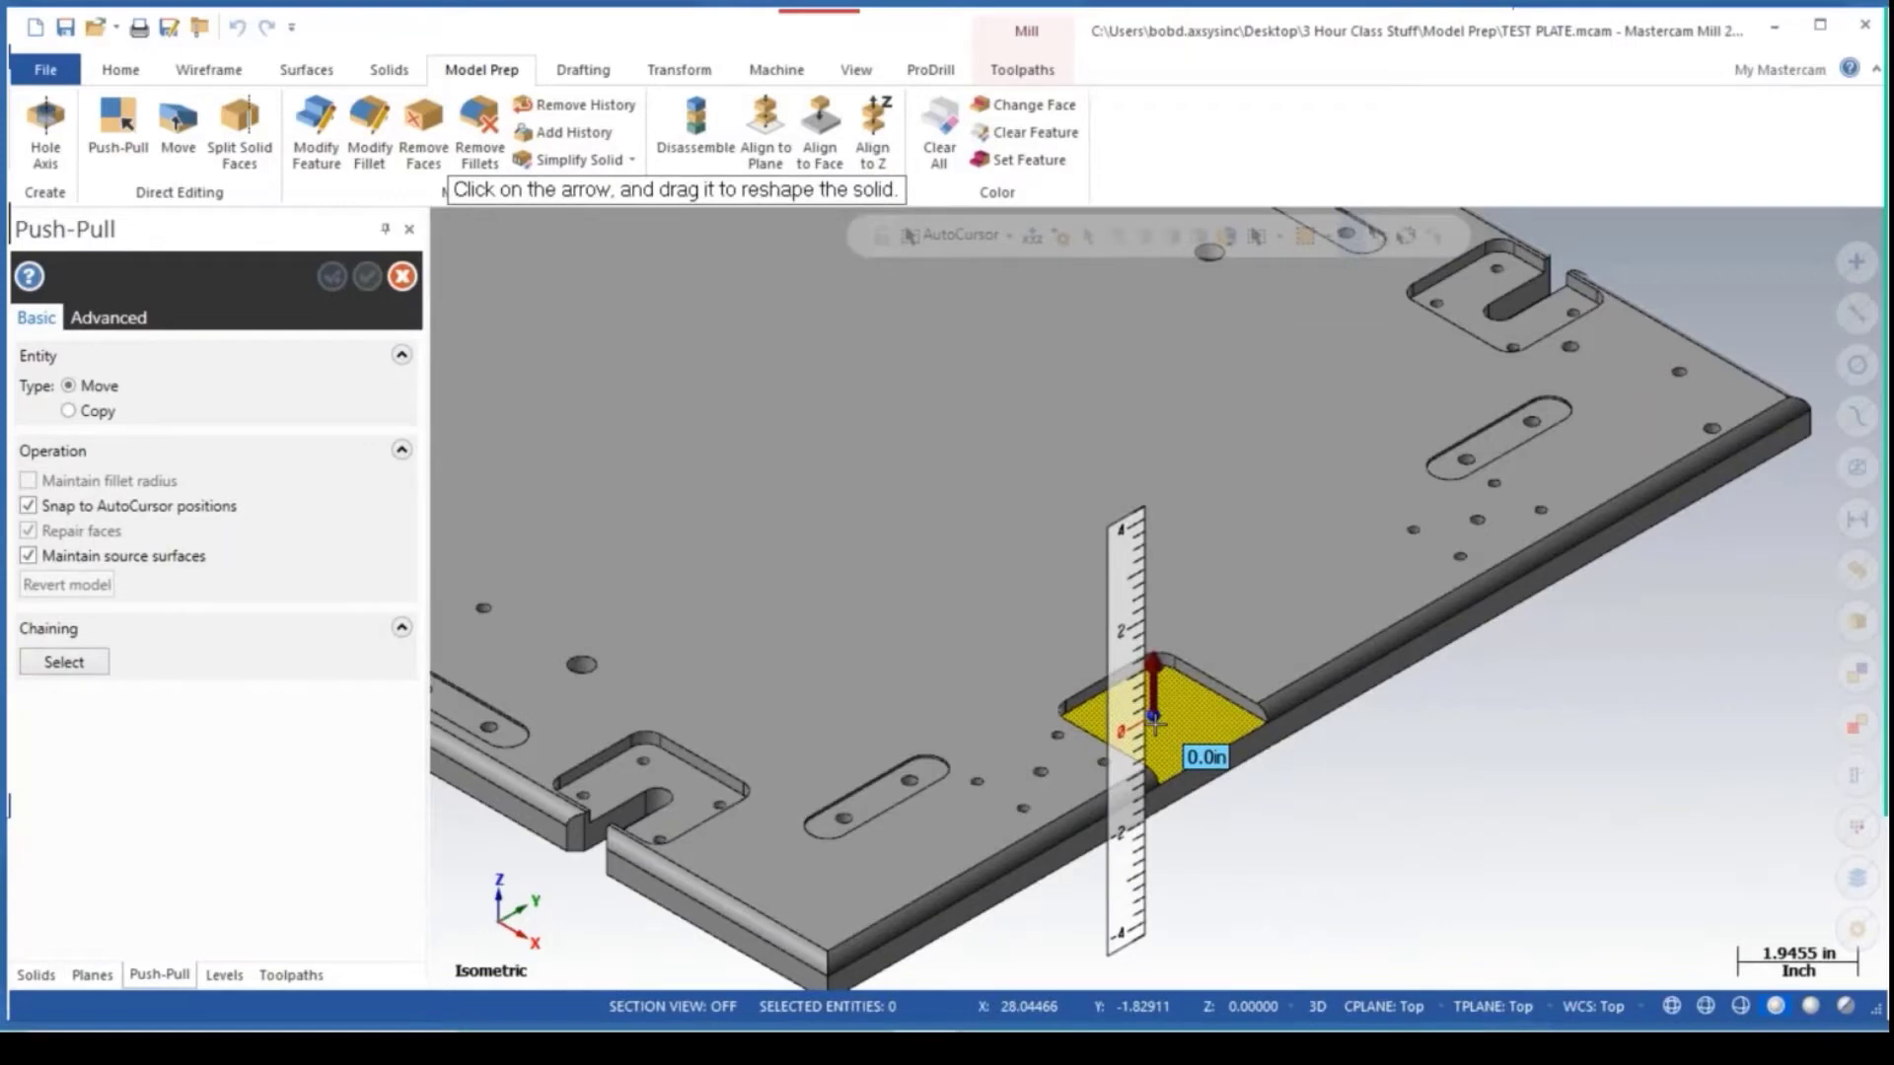
drag(1154, 725, 1152, 685)
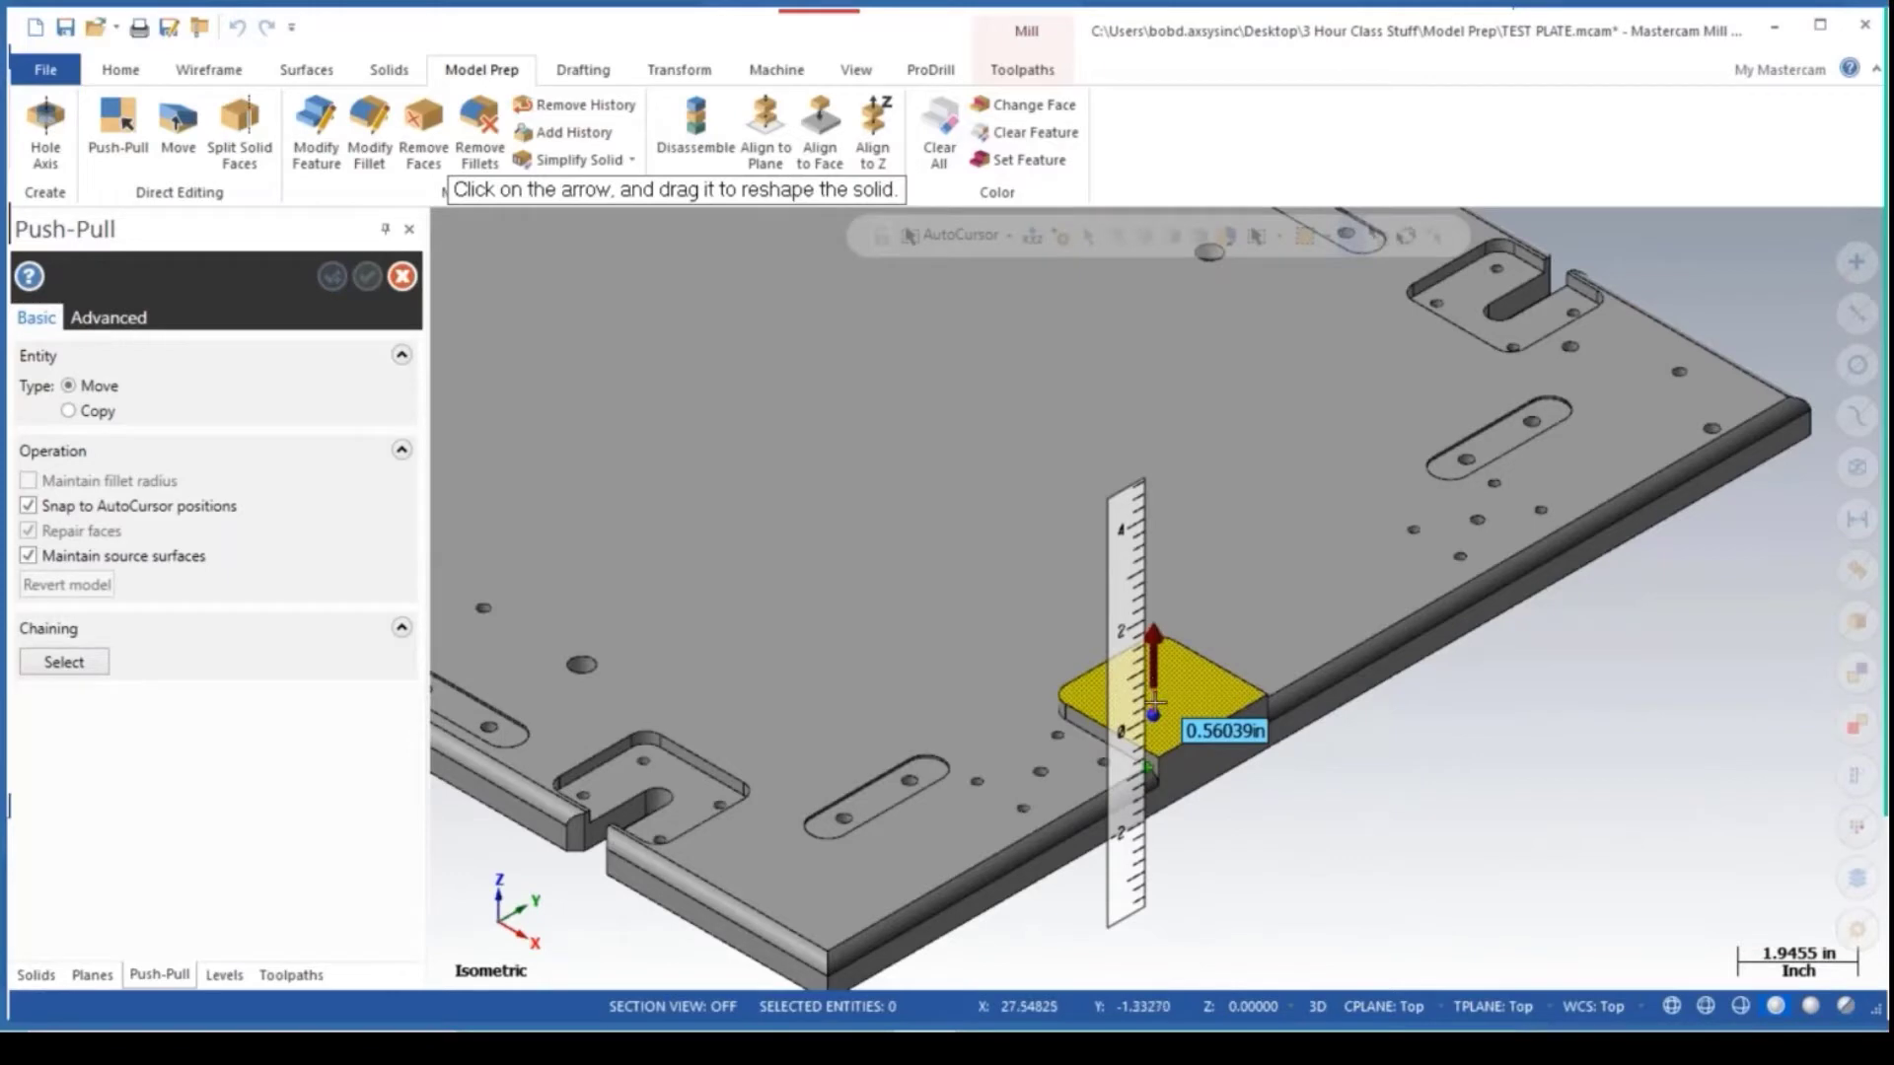
drag(1155, 702, 1152, 760)
text(-.12)
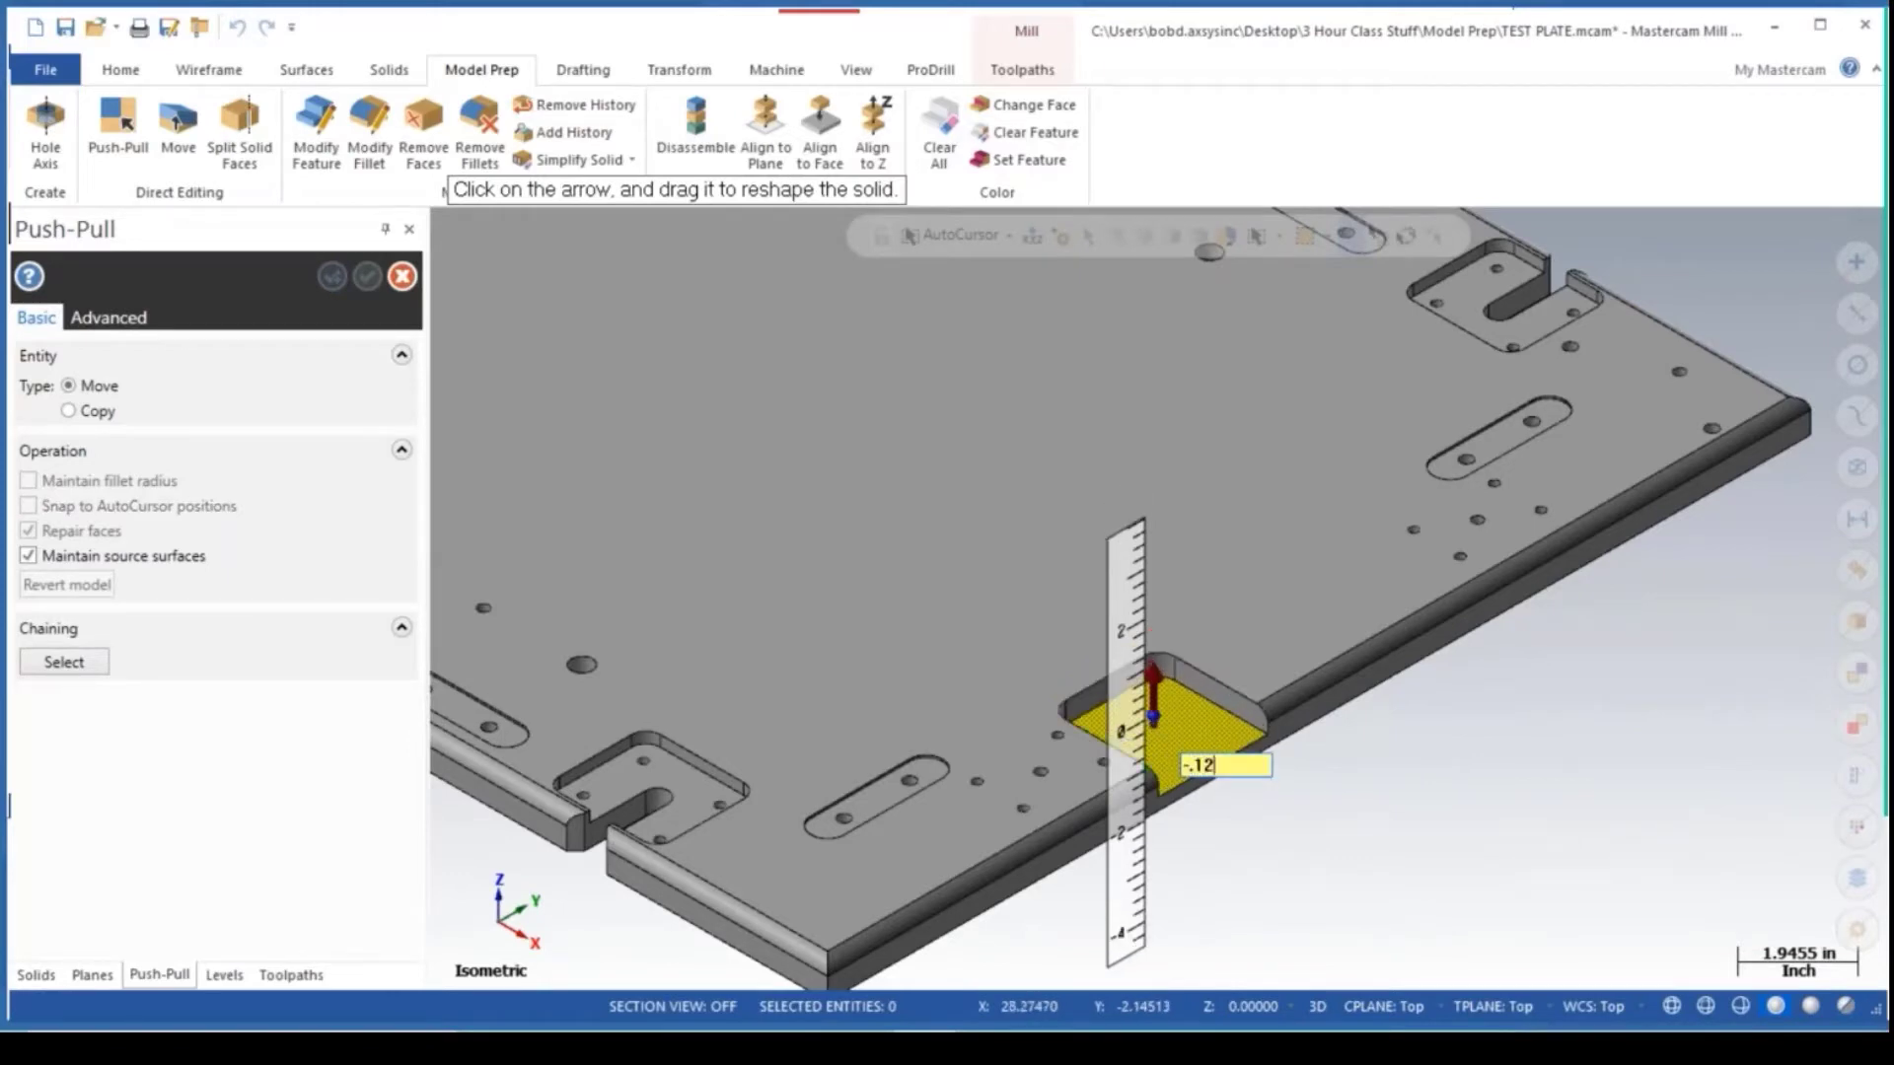
text(5)
key(Return)
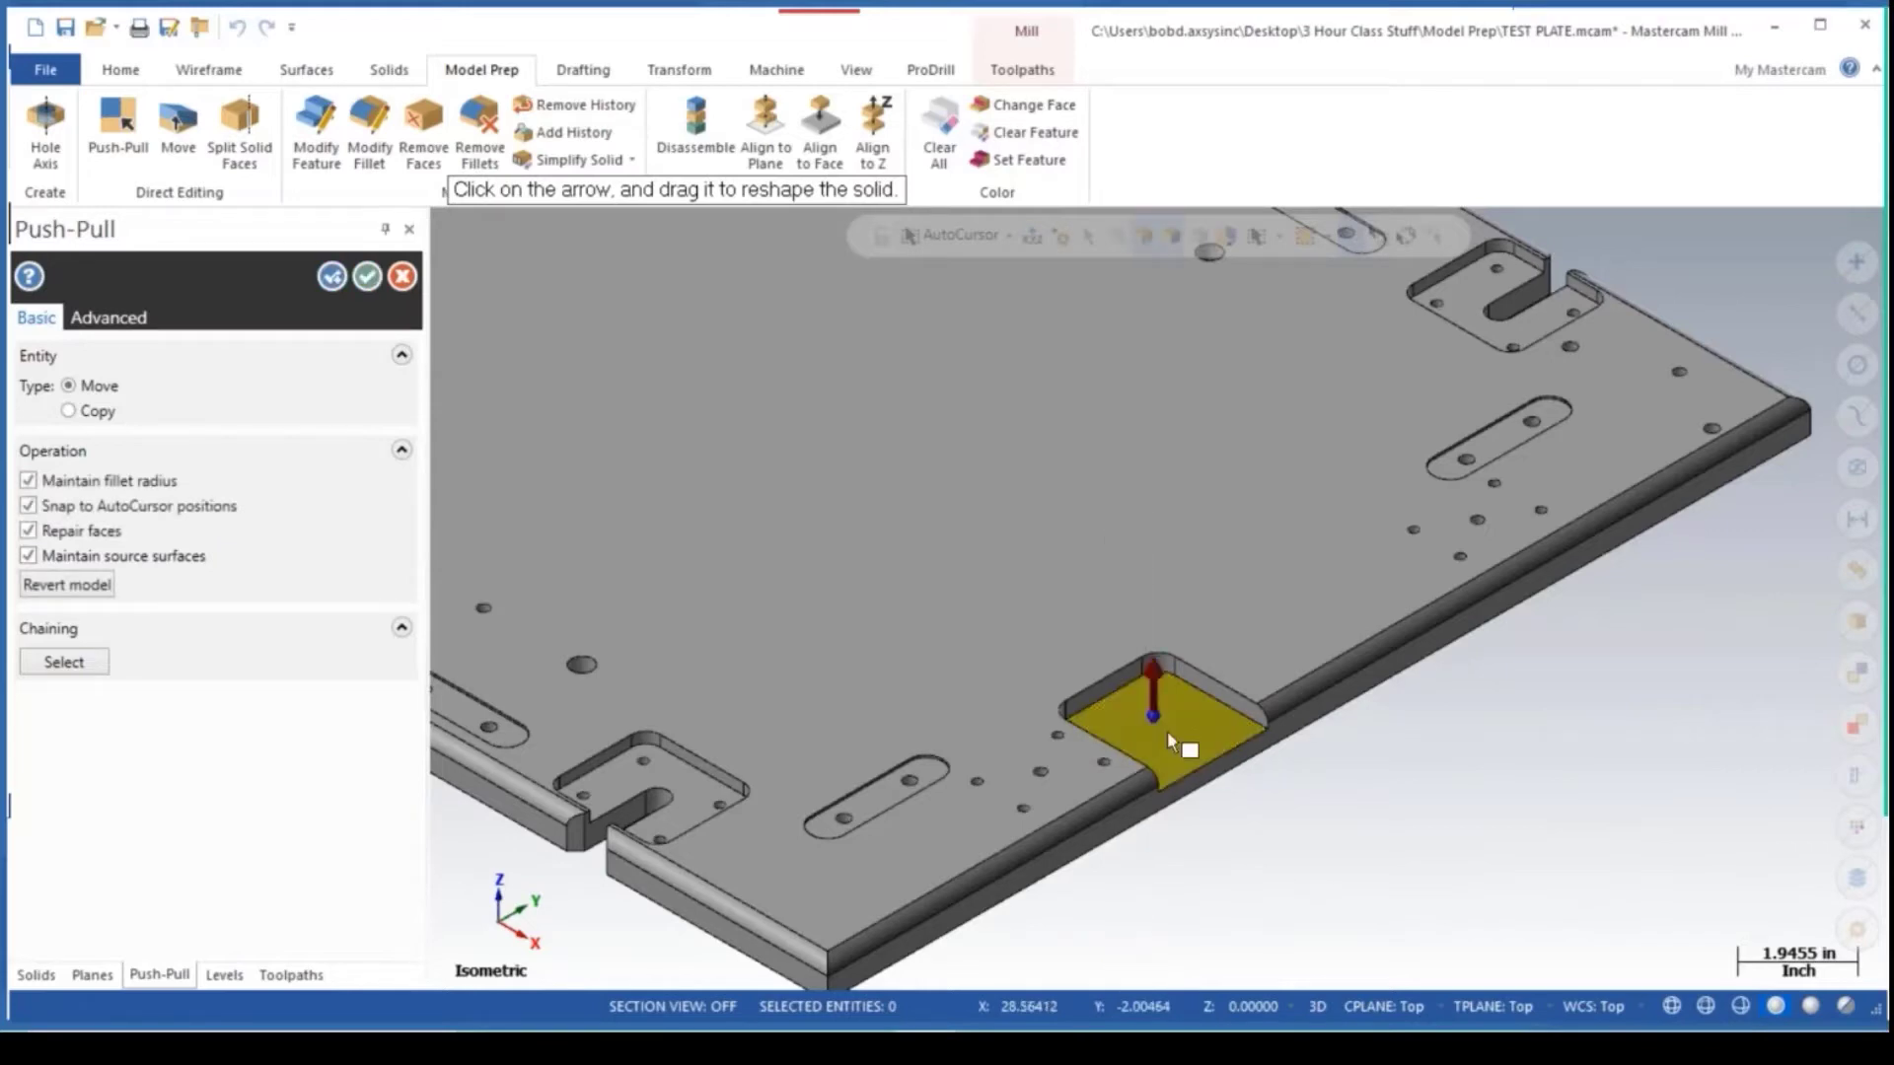
scroll(1168, 732, down, 3)
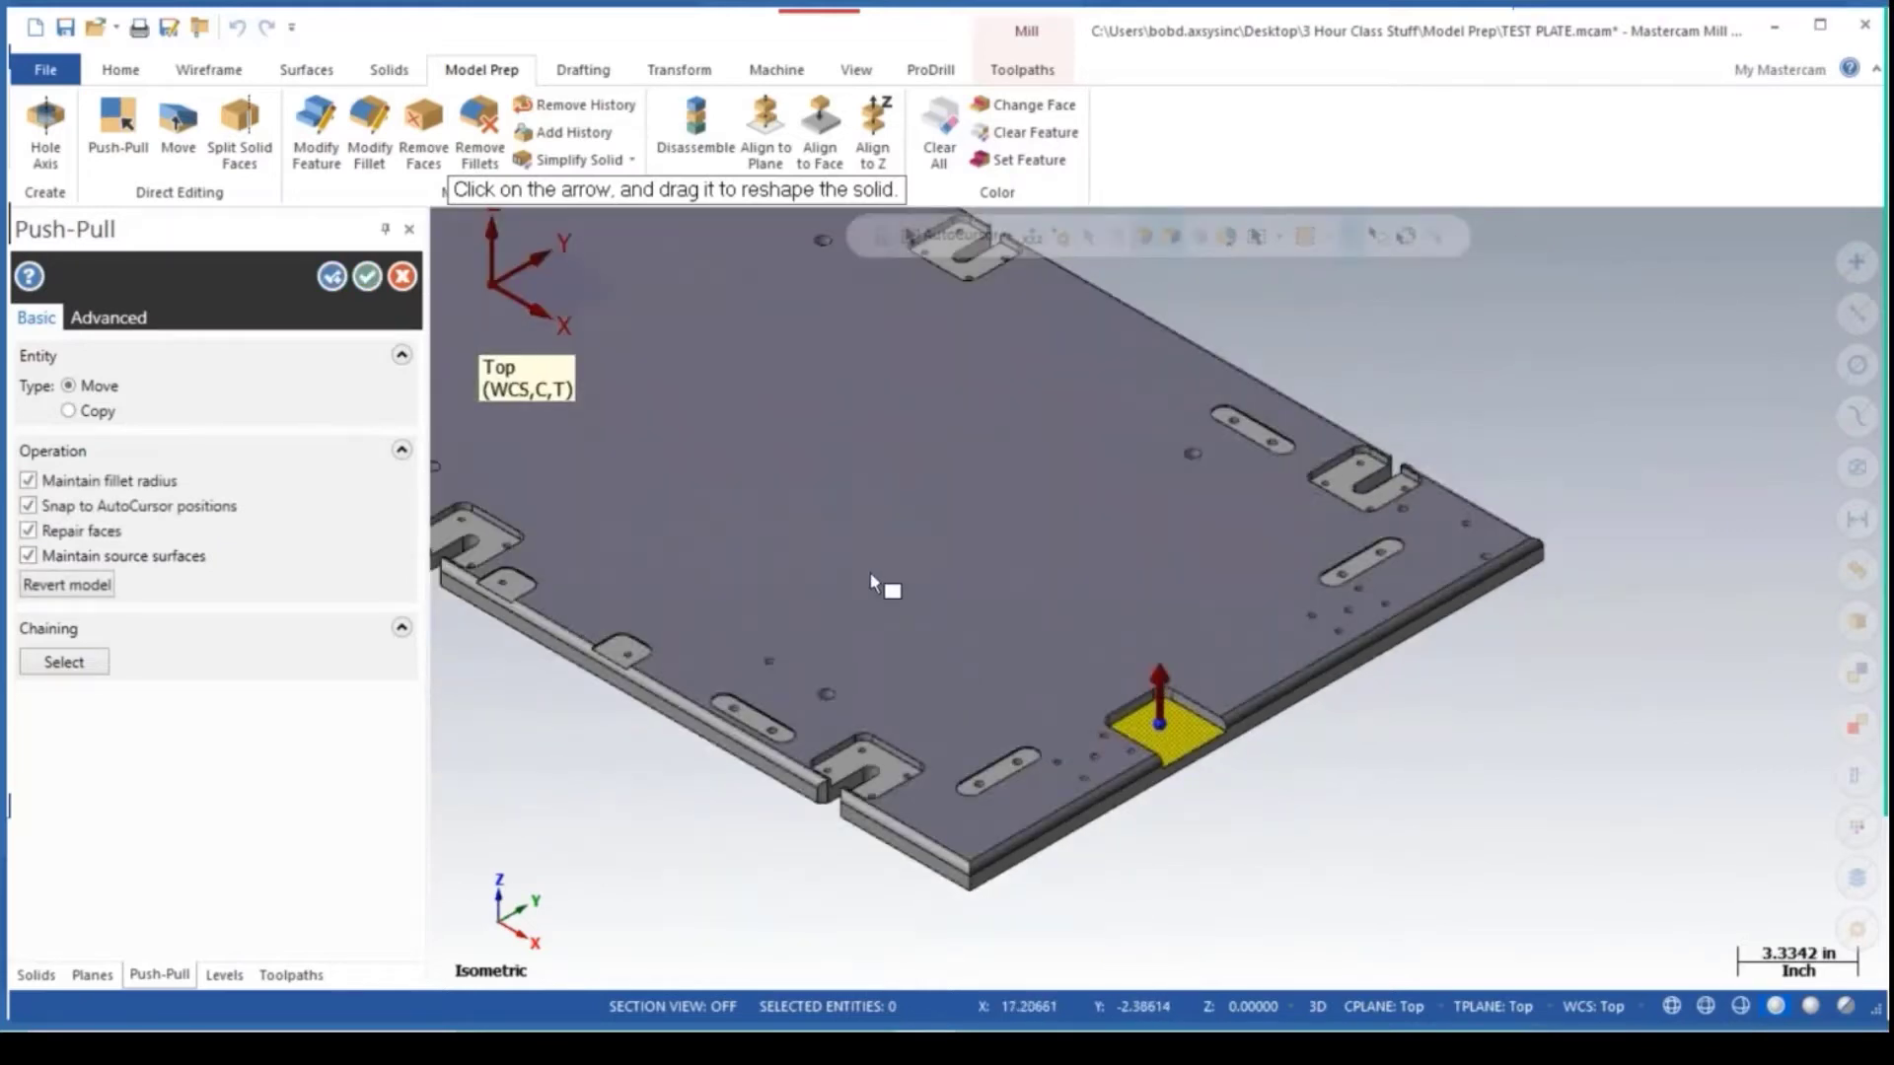
middle_drag(868, 571, 1380, 885)
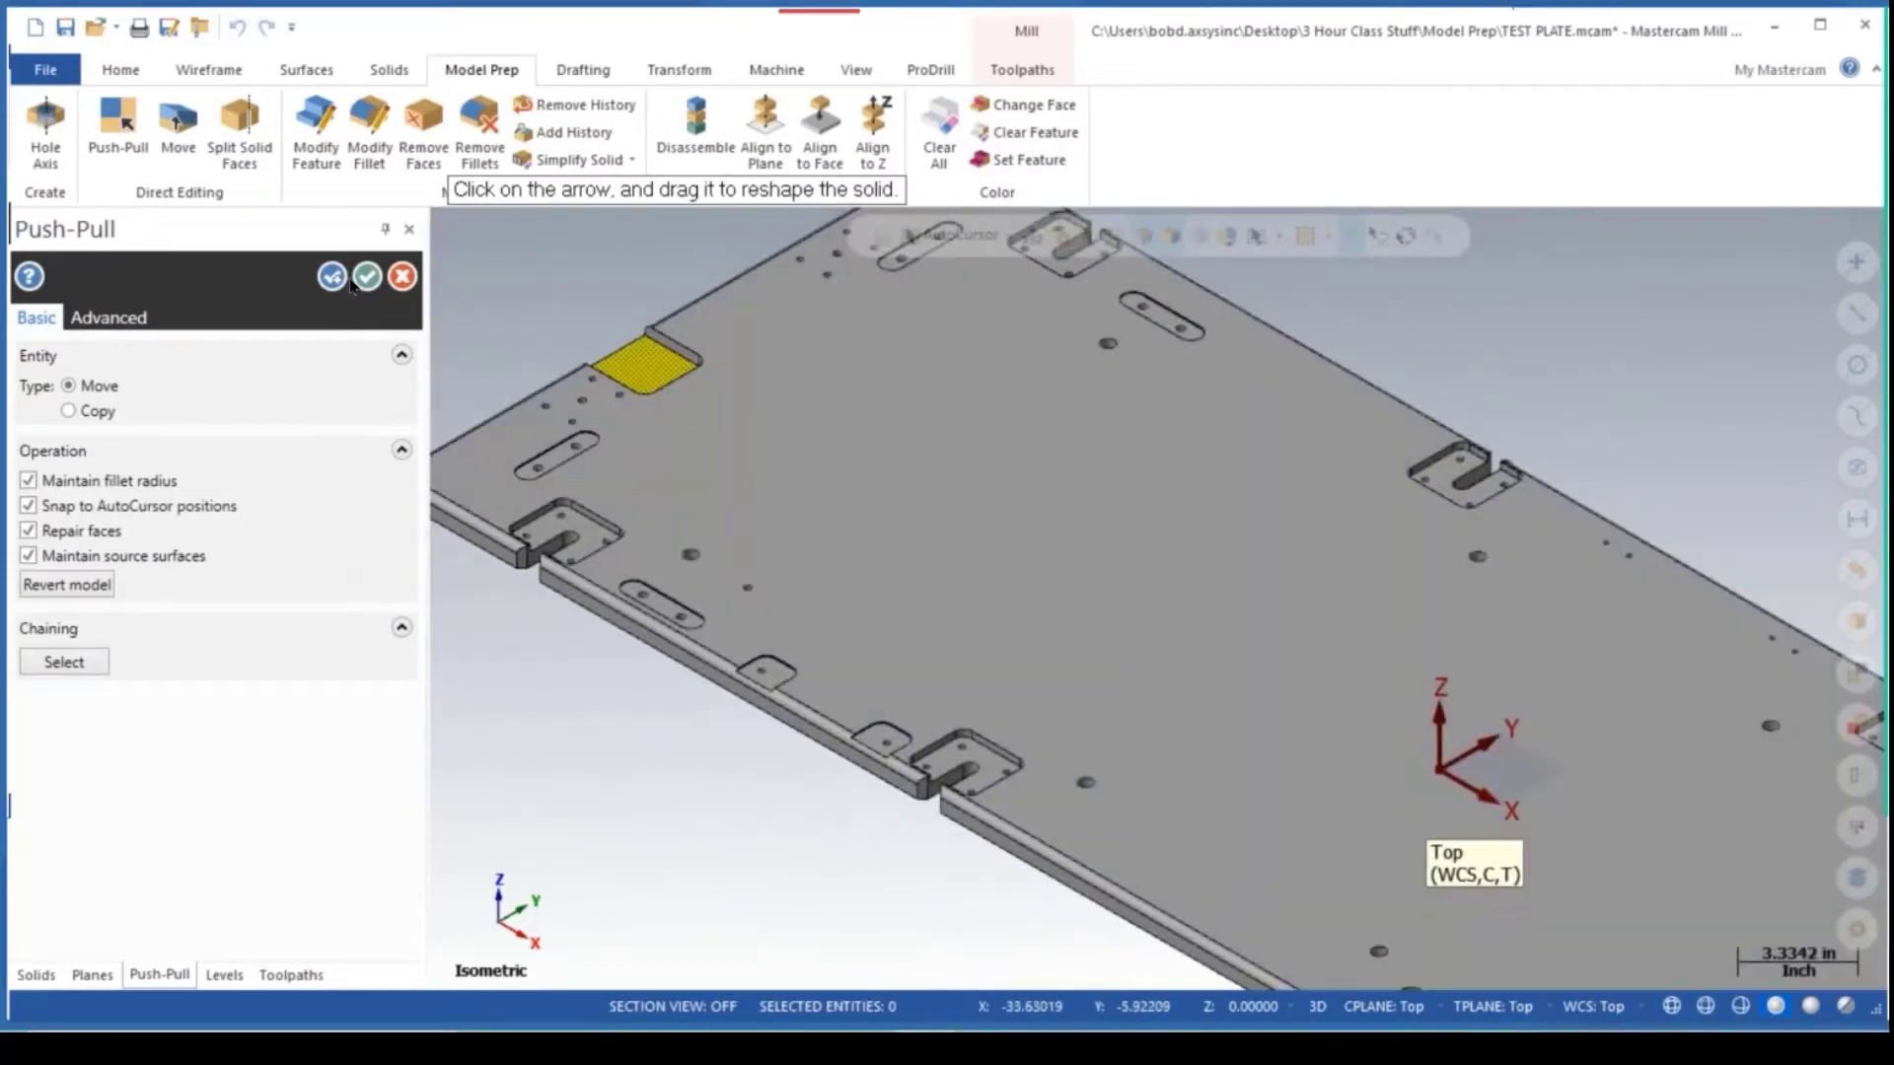
click(333, 278)
click(367, 277)
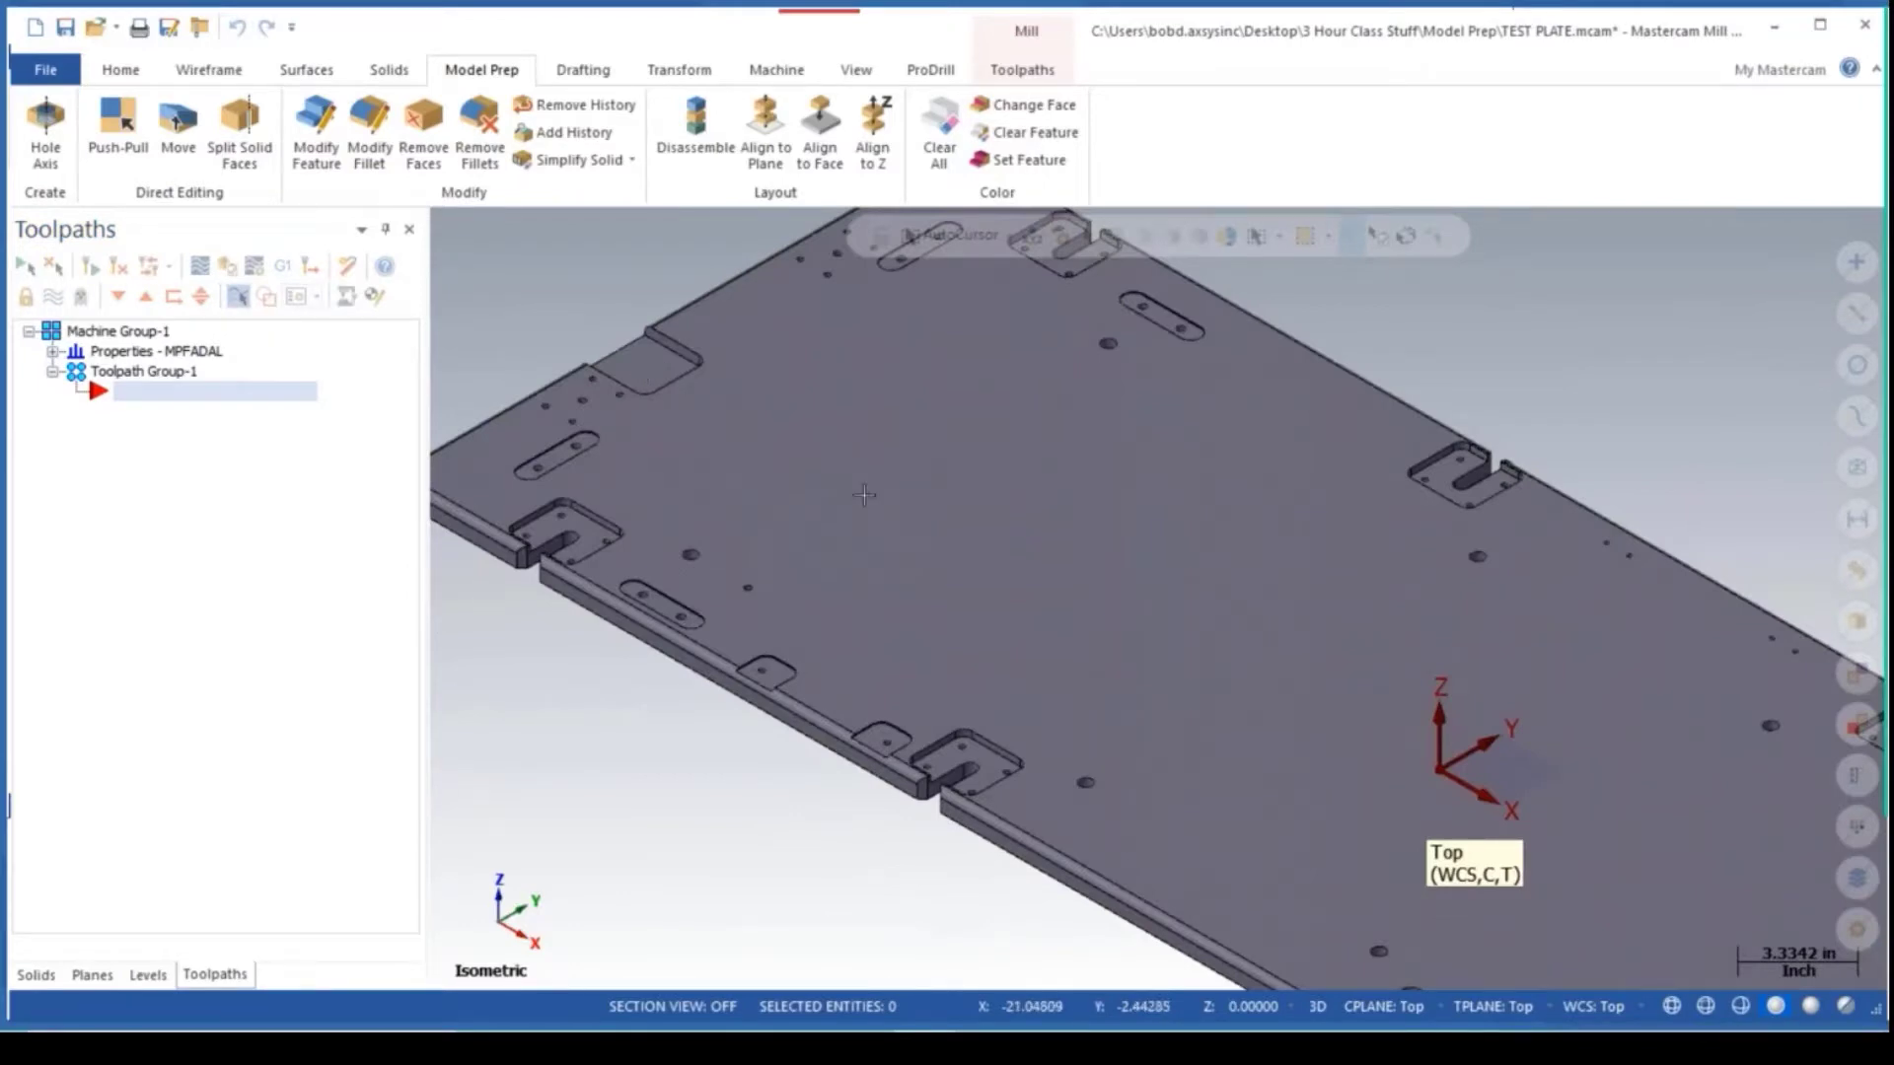
Remove the upper edge fillets along both short ends of the plate, leaving the fillet ends uncapped.
mouse_move(929, 488)
middle_down()
mouse_move(963, 461)
mouse_move(967, 479)
middle_up()
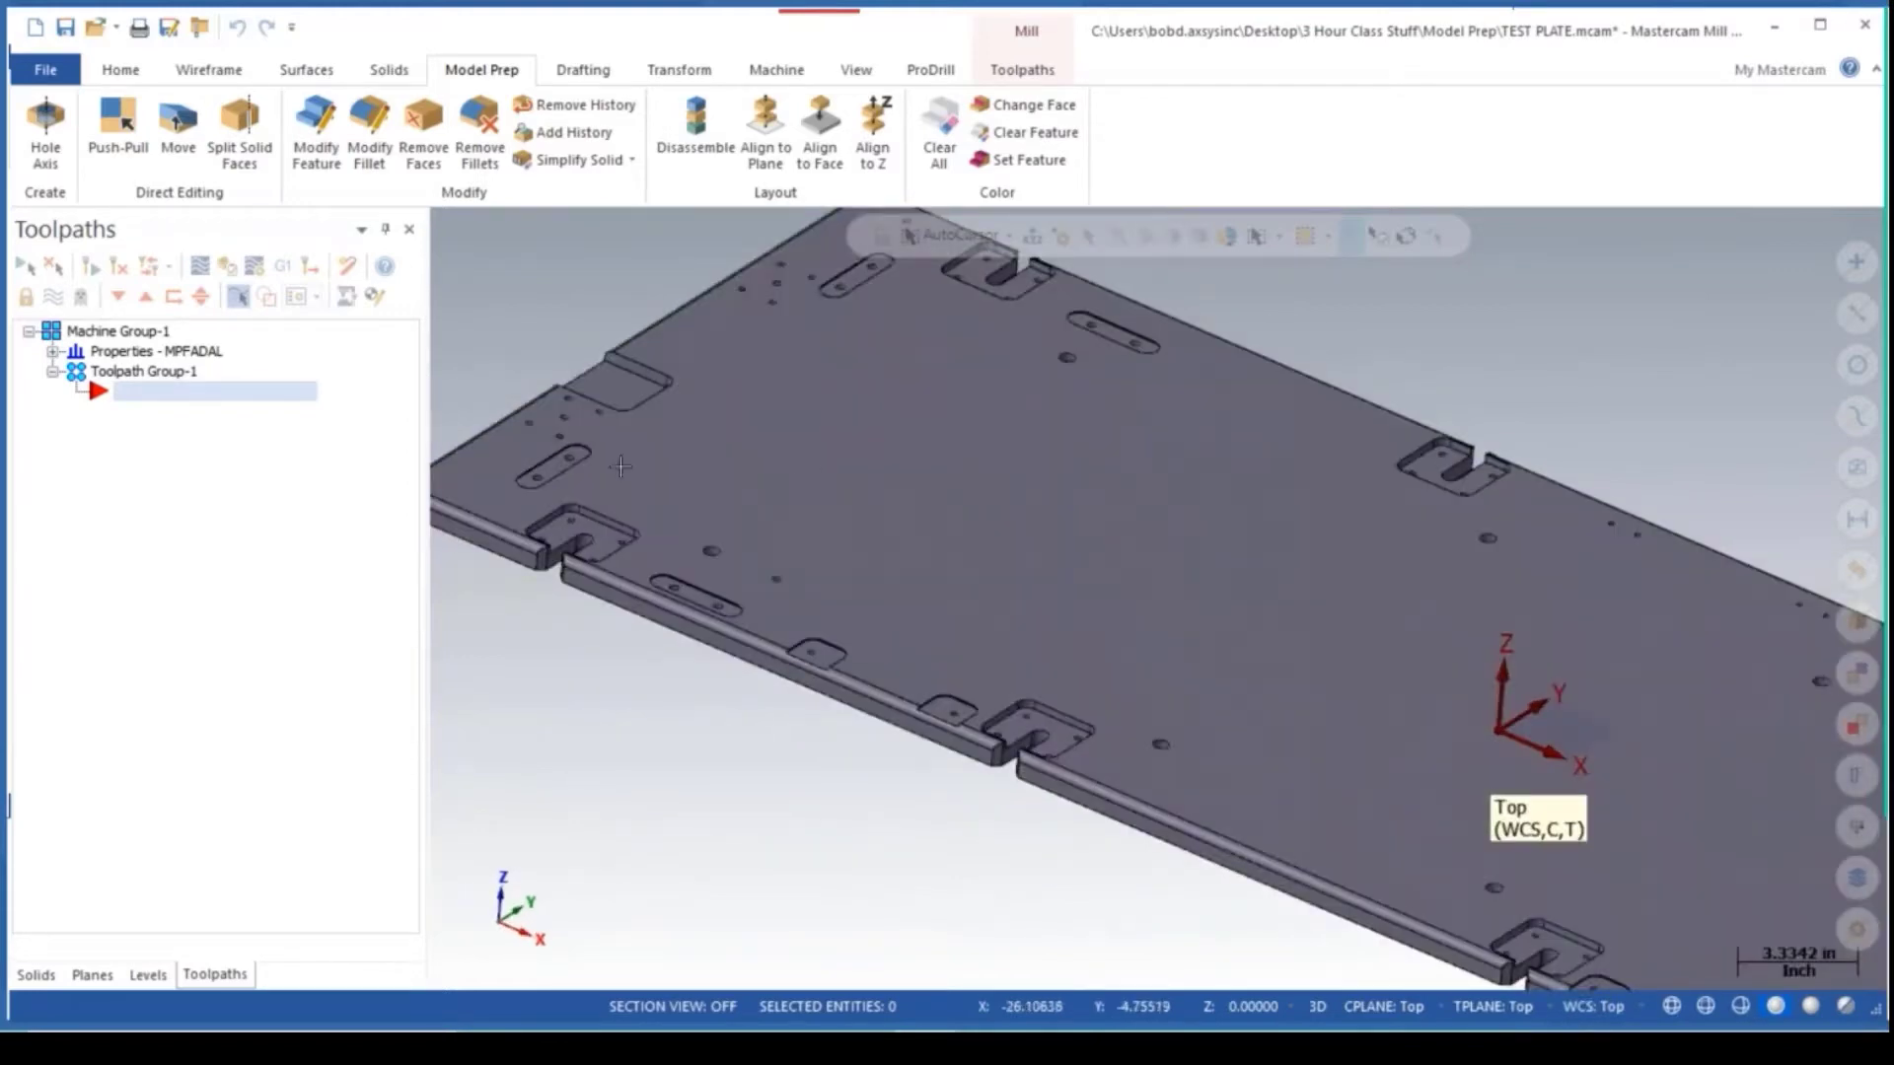
mouse_move(743, 471)
middle_down()
mouse_move(917, 508)
mouse_move(917, 532)
middle_up()
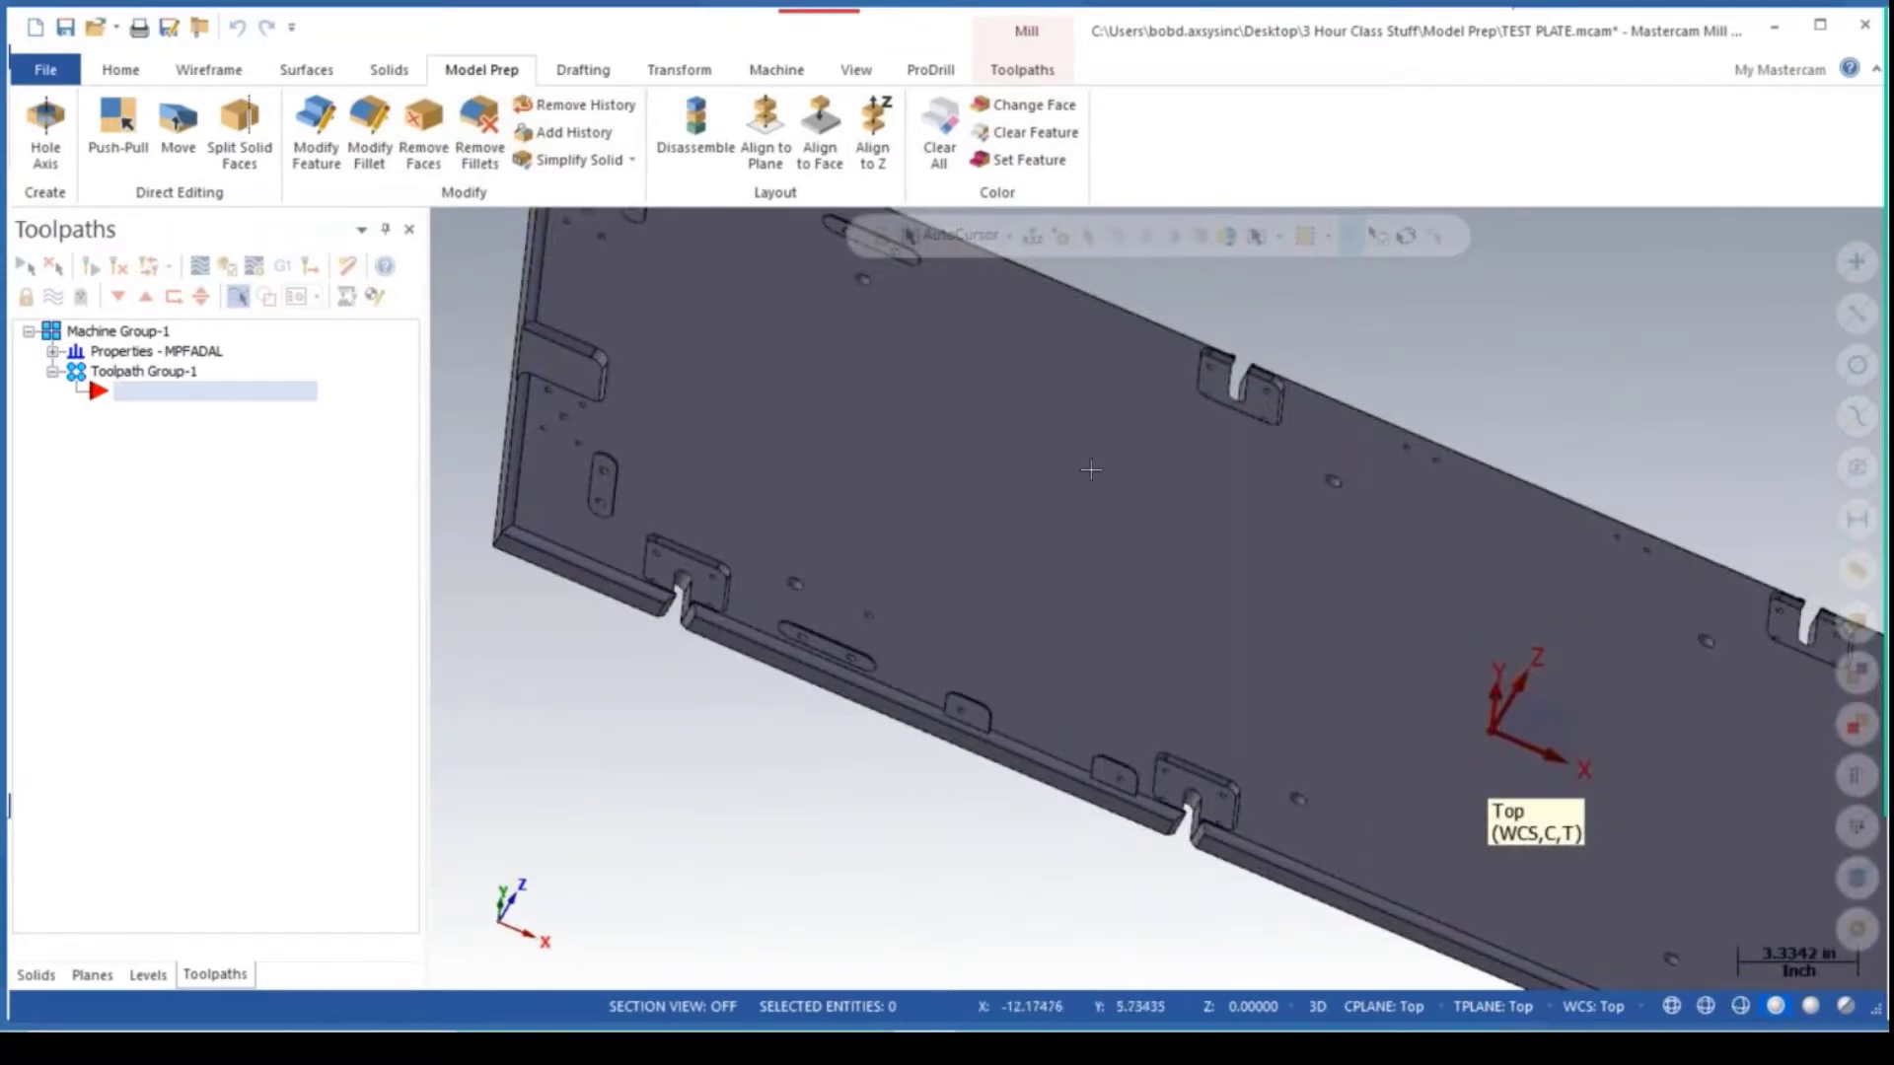
scroll(878, 610, down, 1)
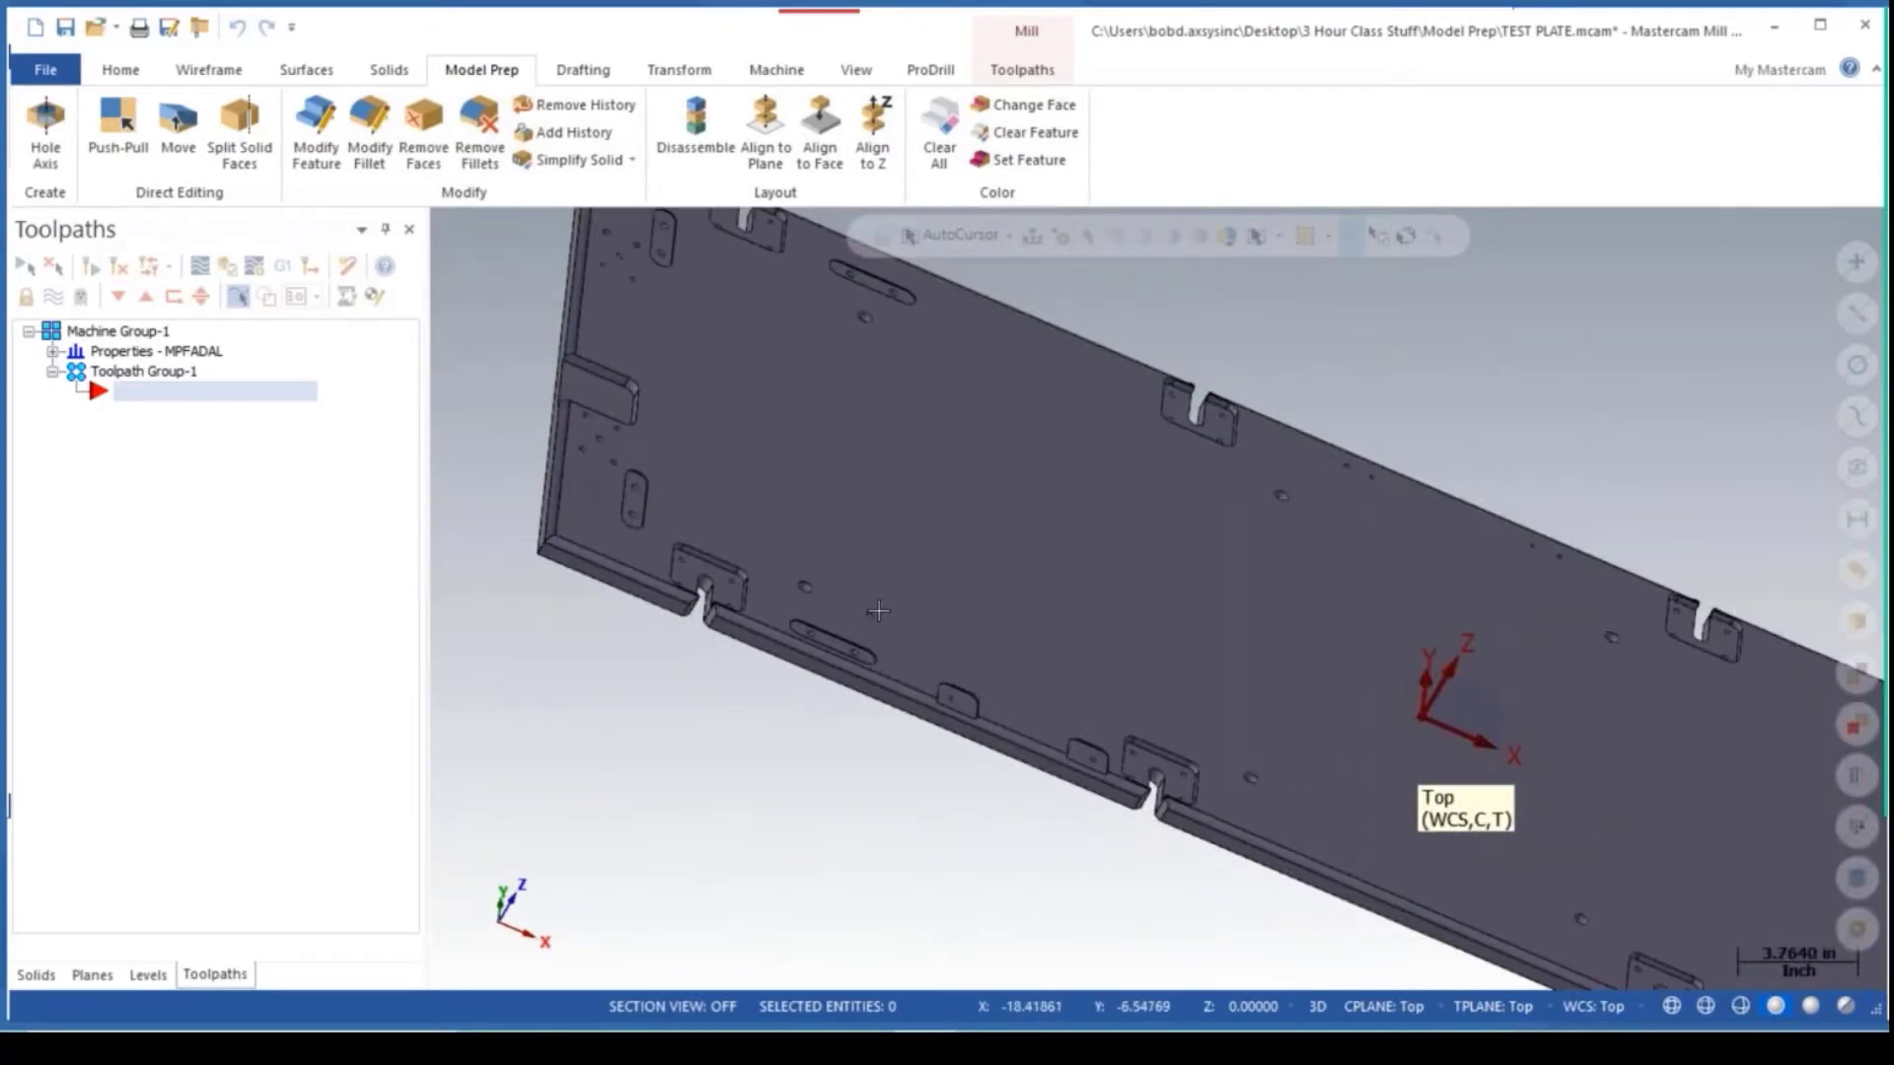
shift+middle_drag(890, 602, 1041, 736)
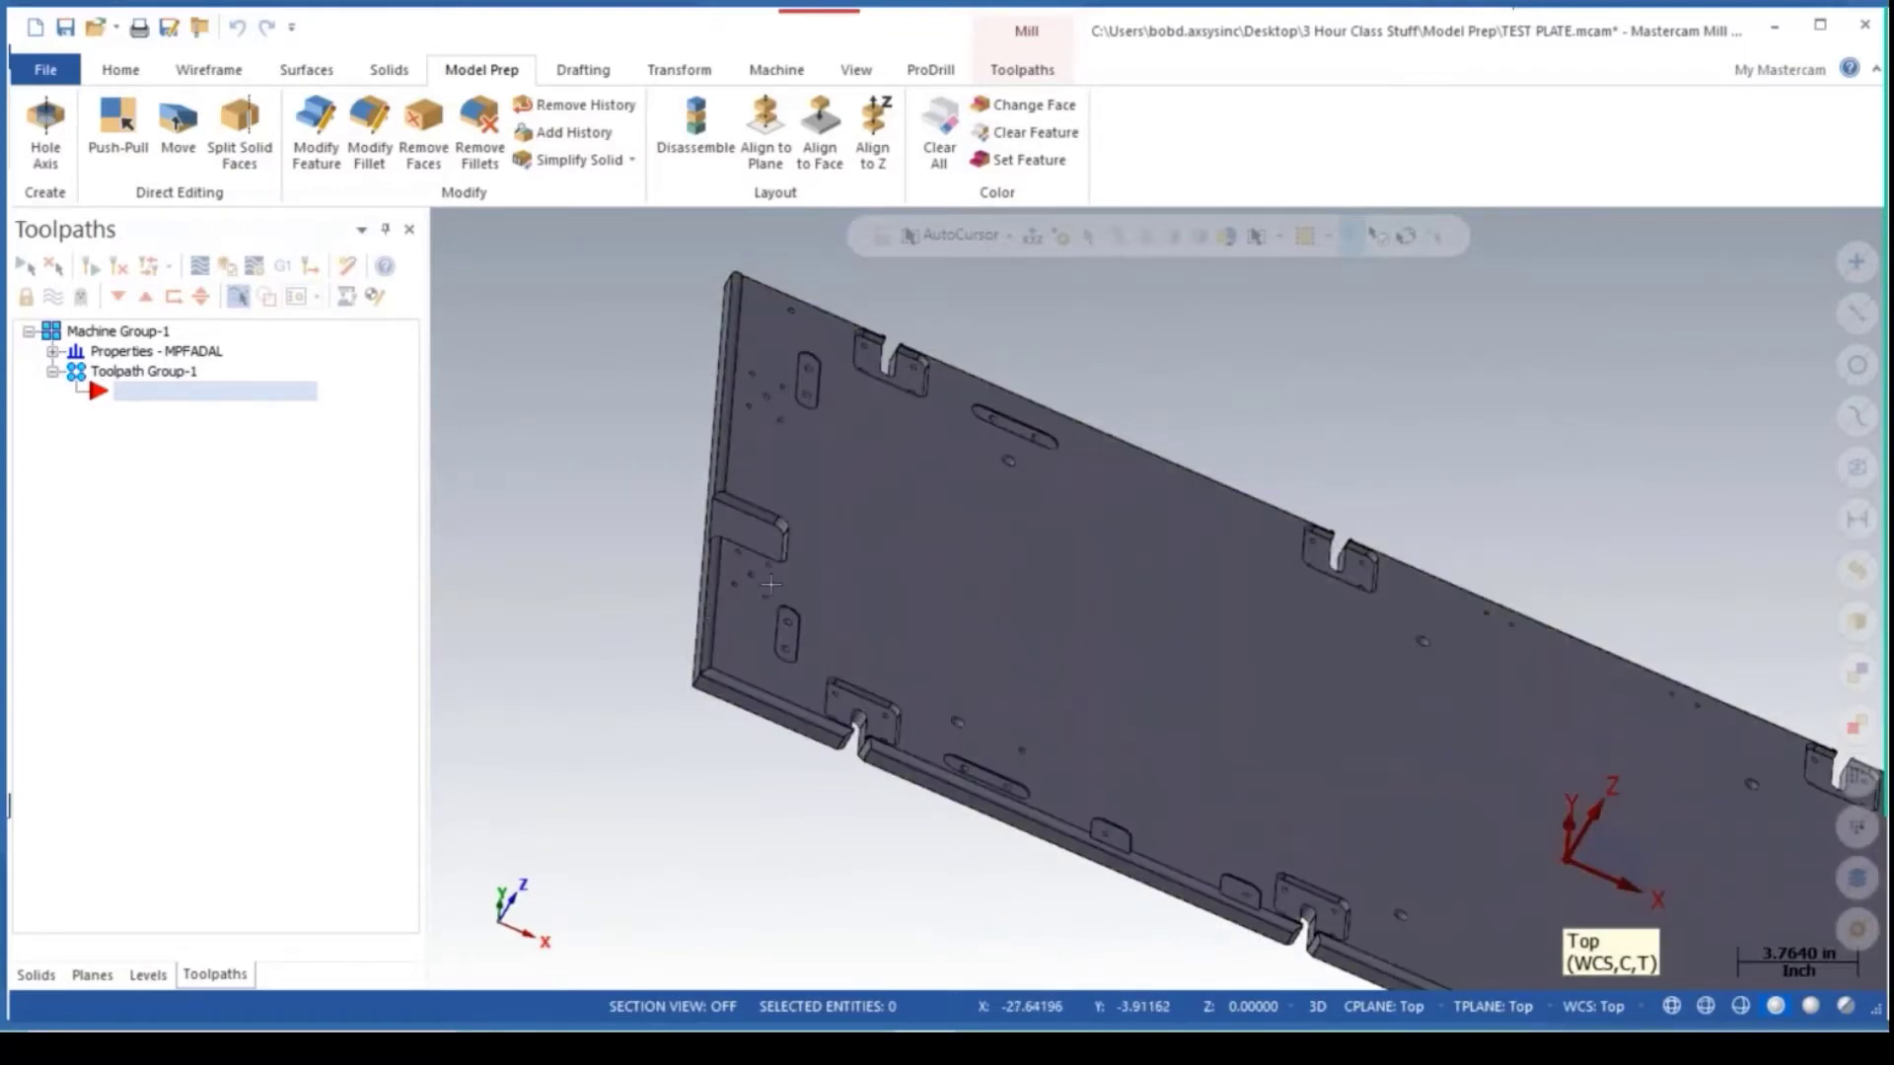
mouse_move(854, 564)
middle_down()
mouse_move(947, 553)
mouse_move(789, 572)
middle_up()
scroll(750, 578, up, 5)
scroll(751, 578, up, 2)
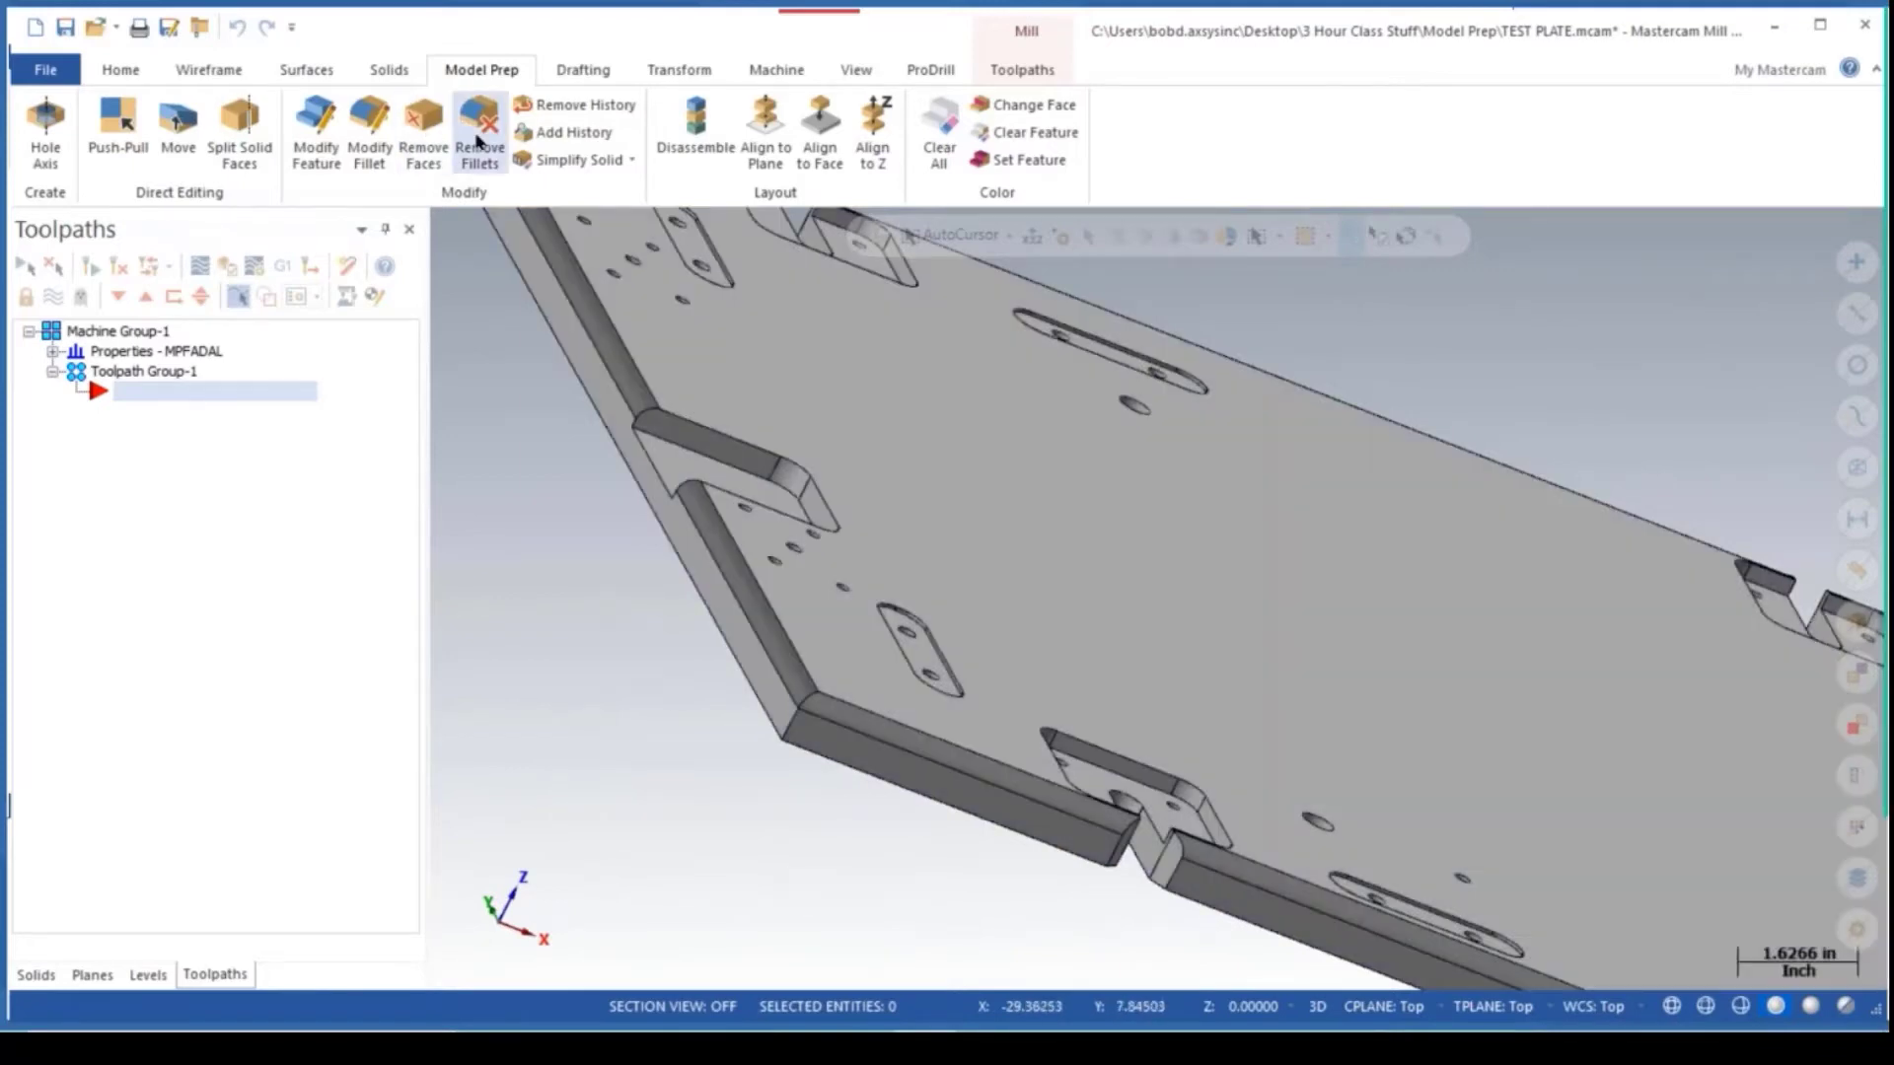
click(480, 135)
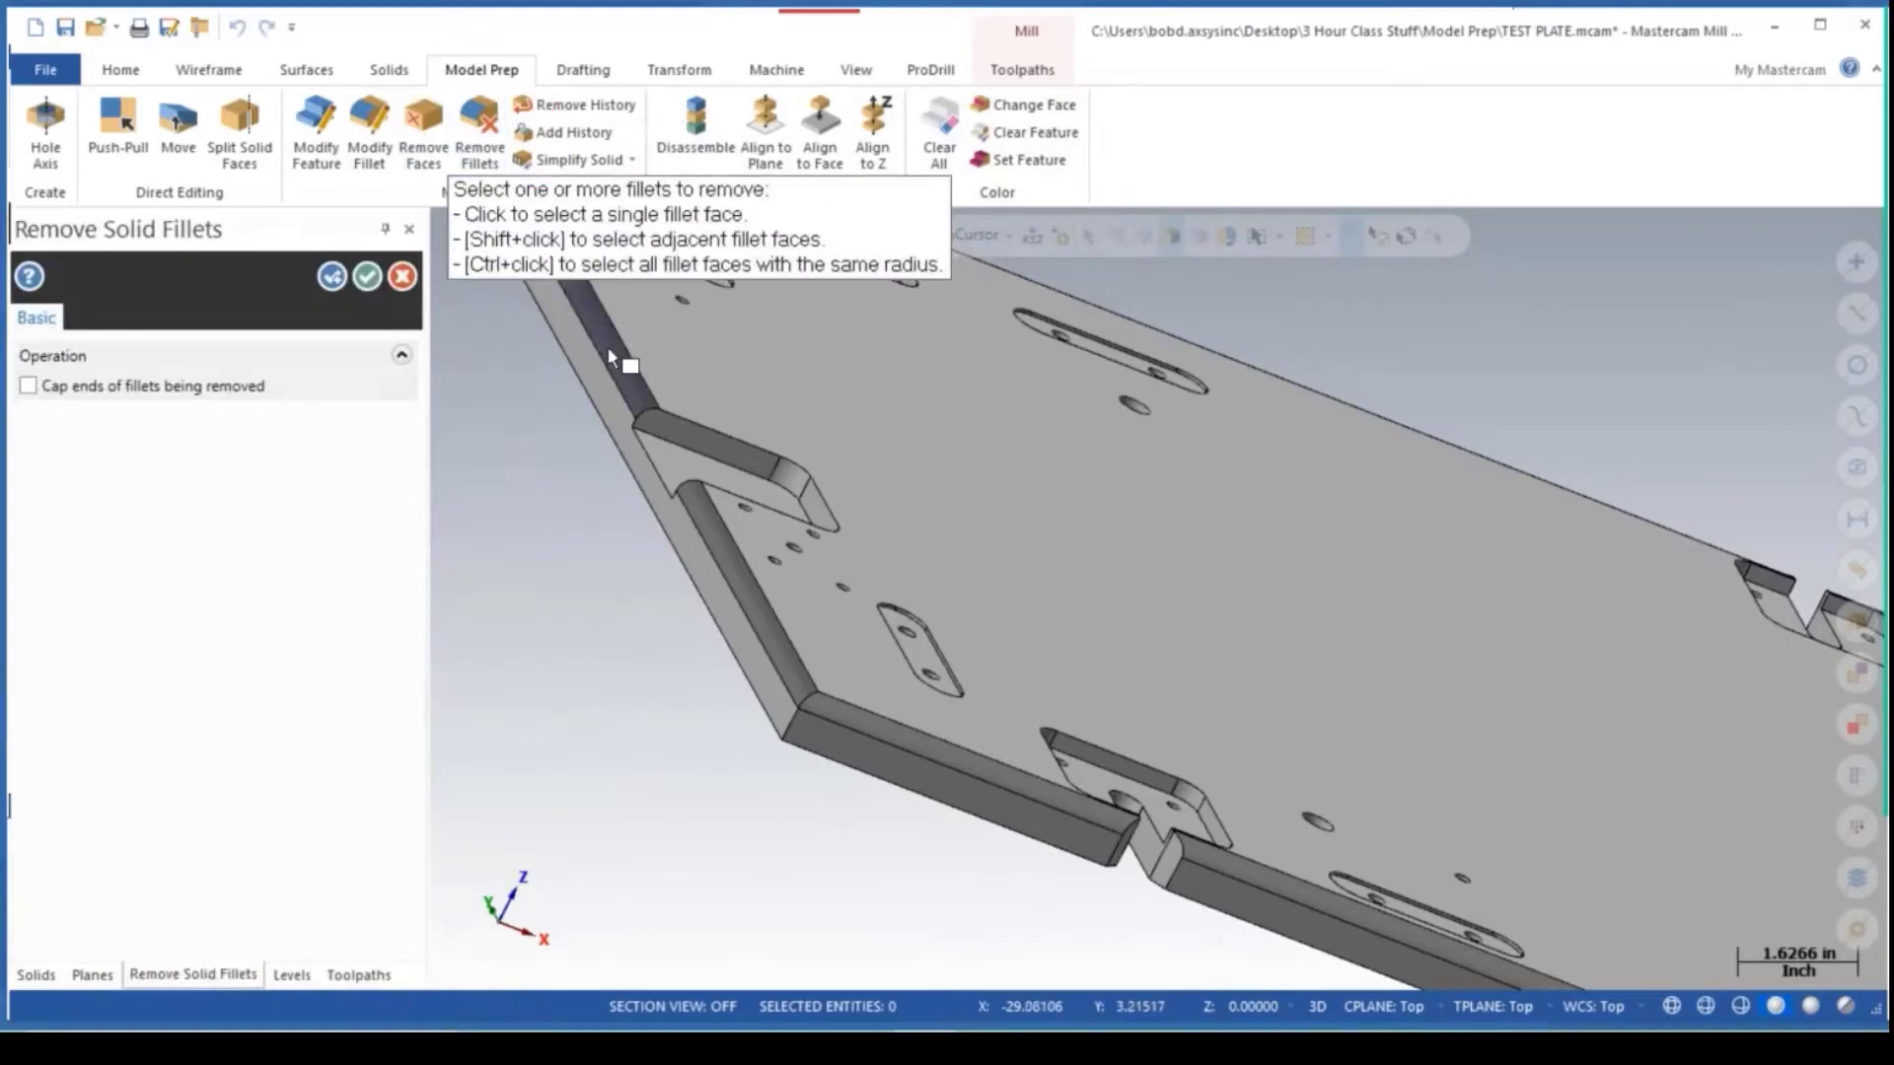
click(728, 570)
scroll(974, 604, down, 3)
middle_drag(1093, 604, 773, 402)
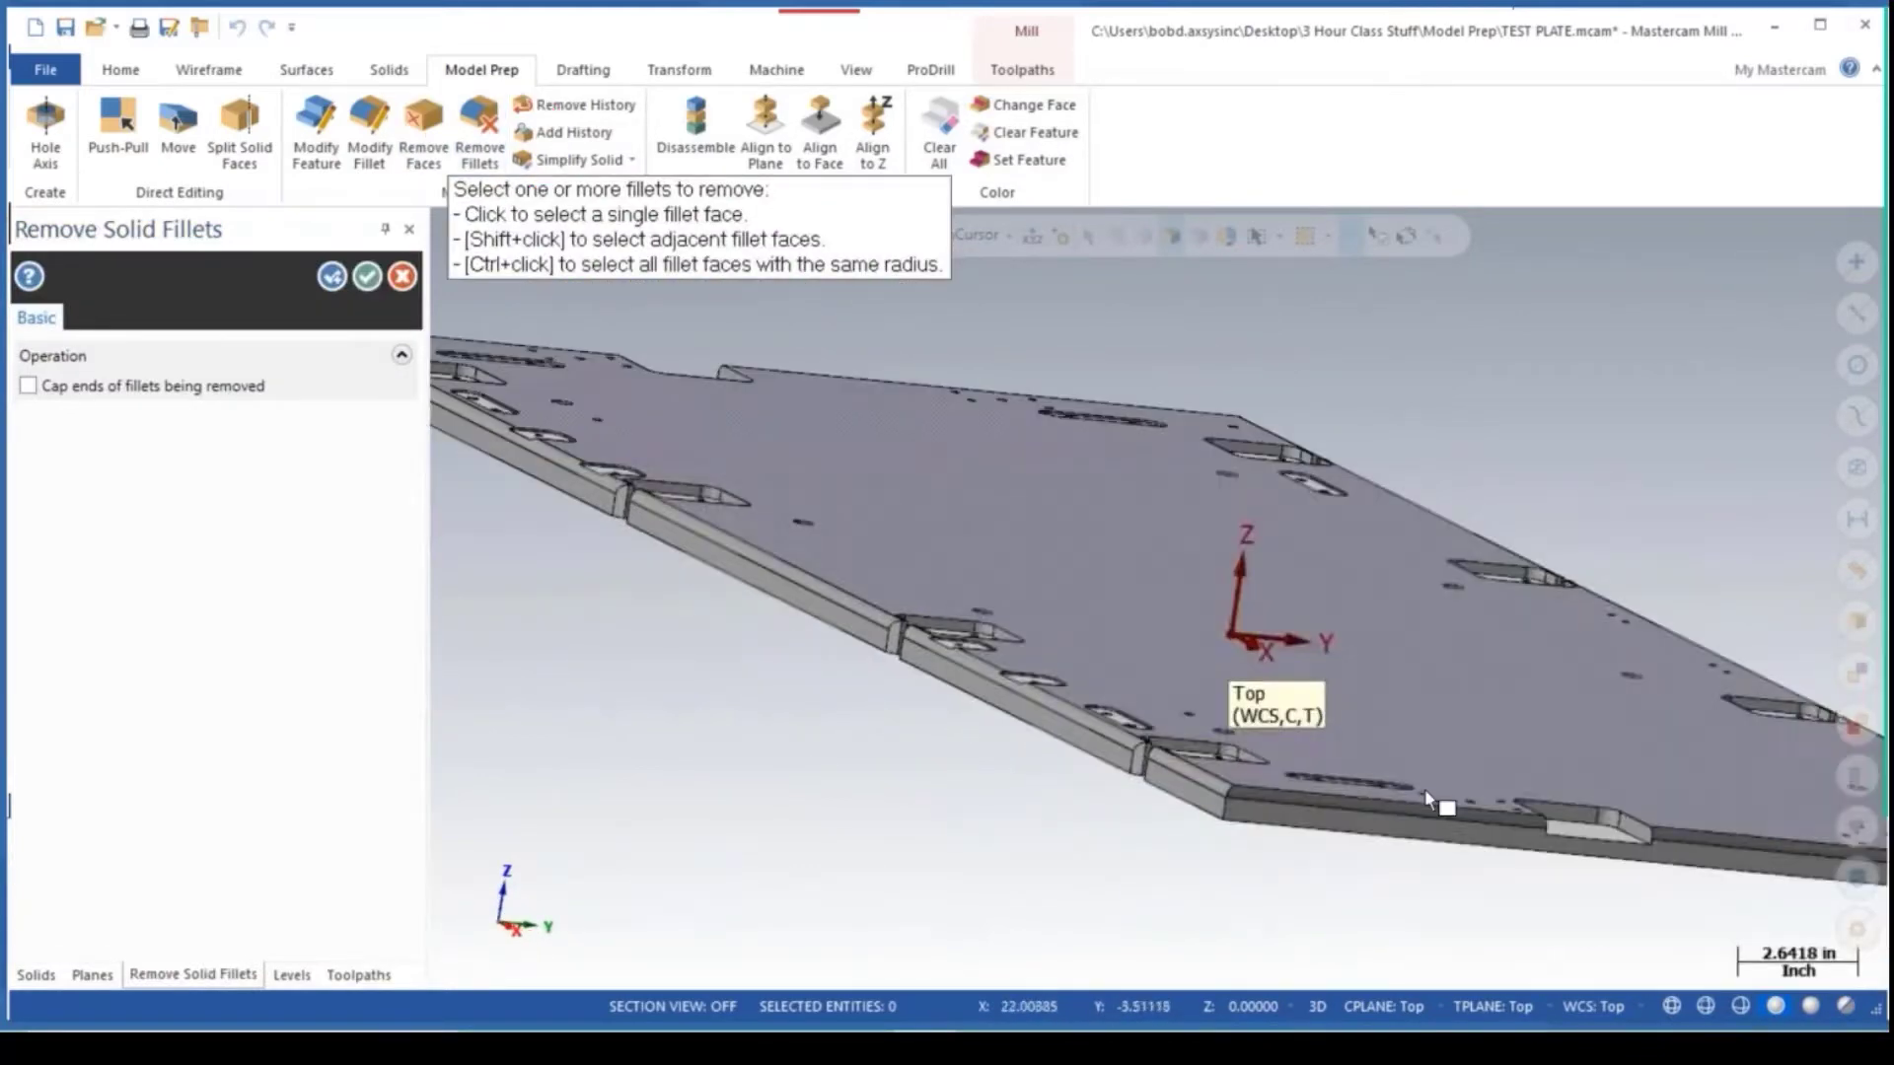
click(1441, 813)
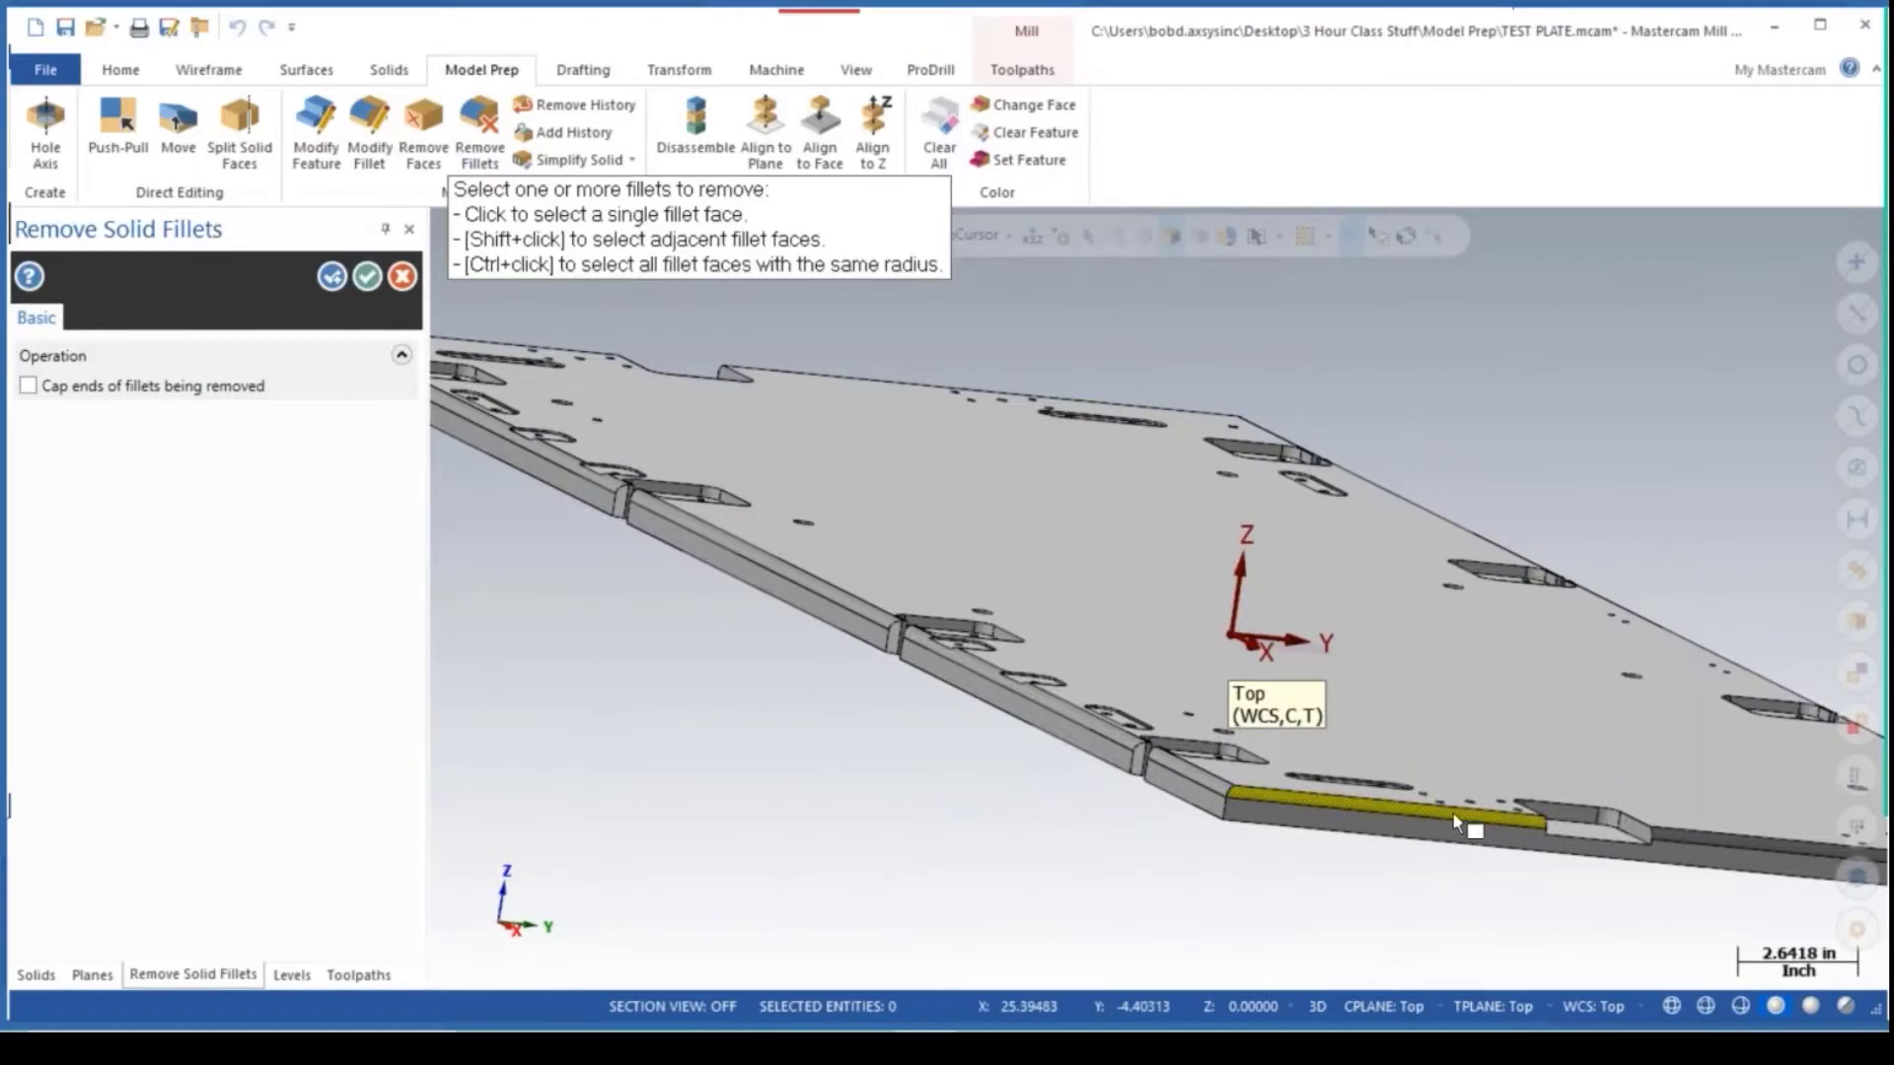
click(1747, 842)
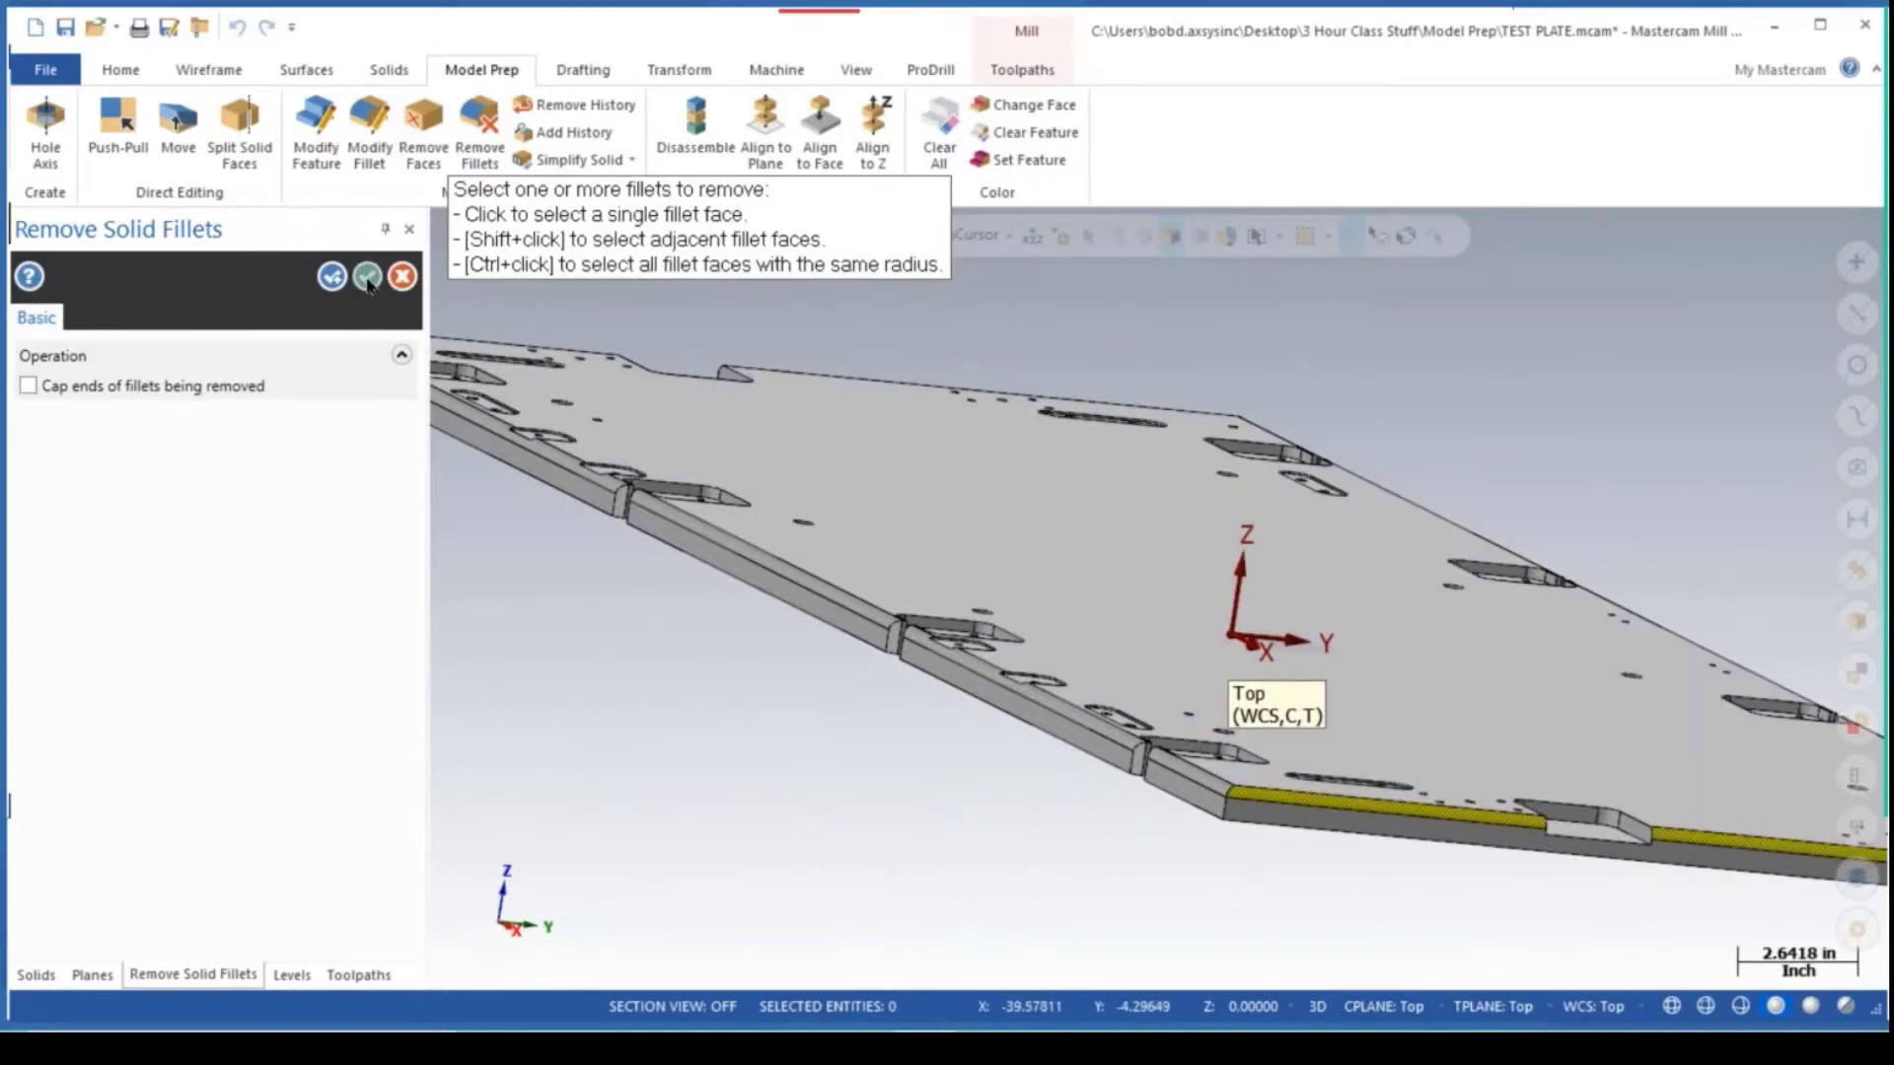
click(366, 277)
Set all fillets with a matching radius along the plate's long edges to a radius of 0.375 in.
middle_drag(1035, 607, 1145, 645)
scroll(1146, 645, up, 1)
middle_drag(1209, 708, 934, 634)
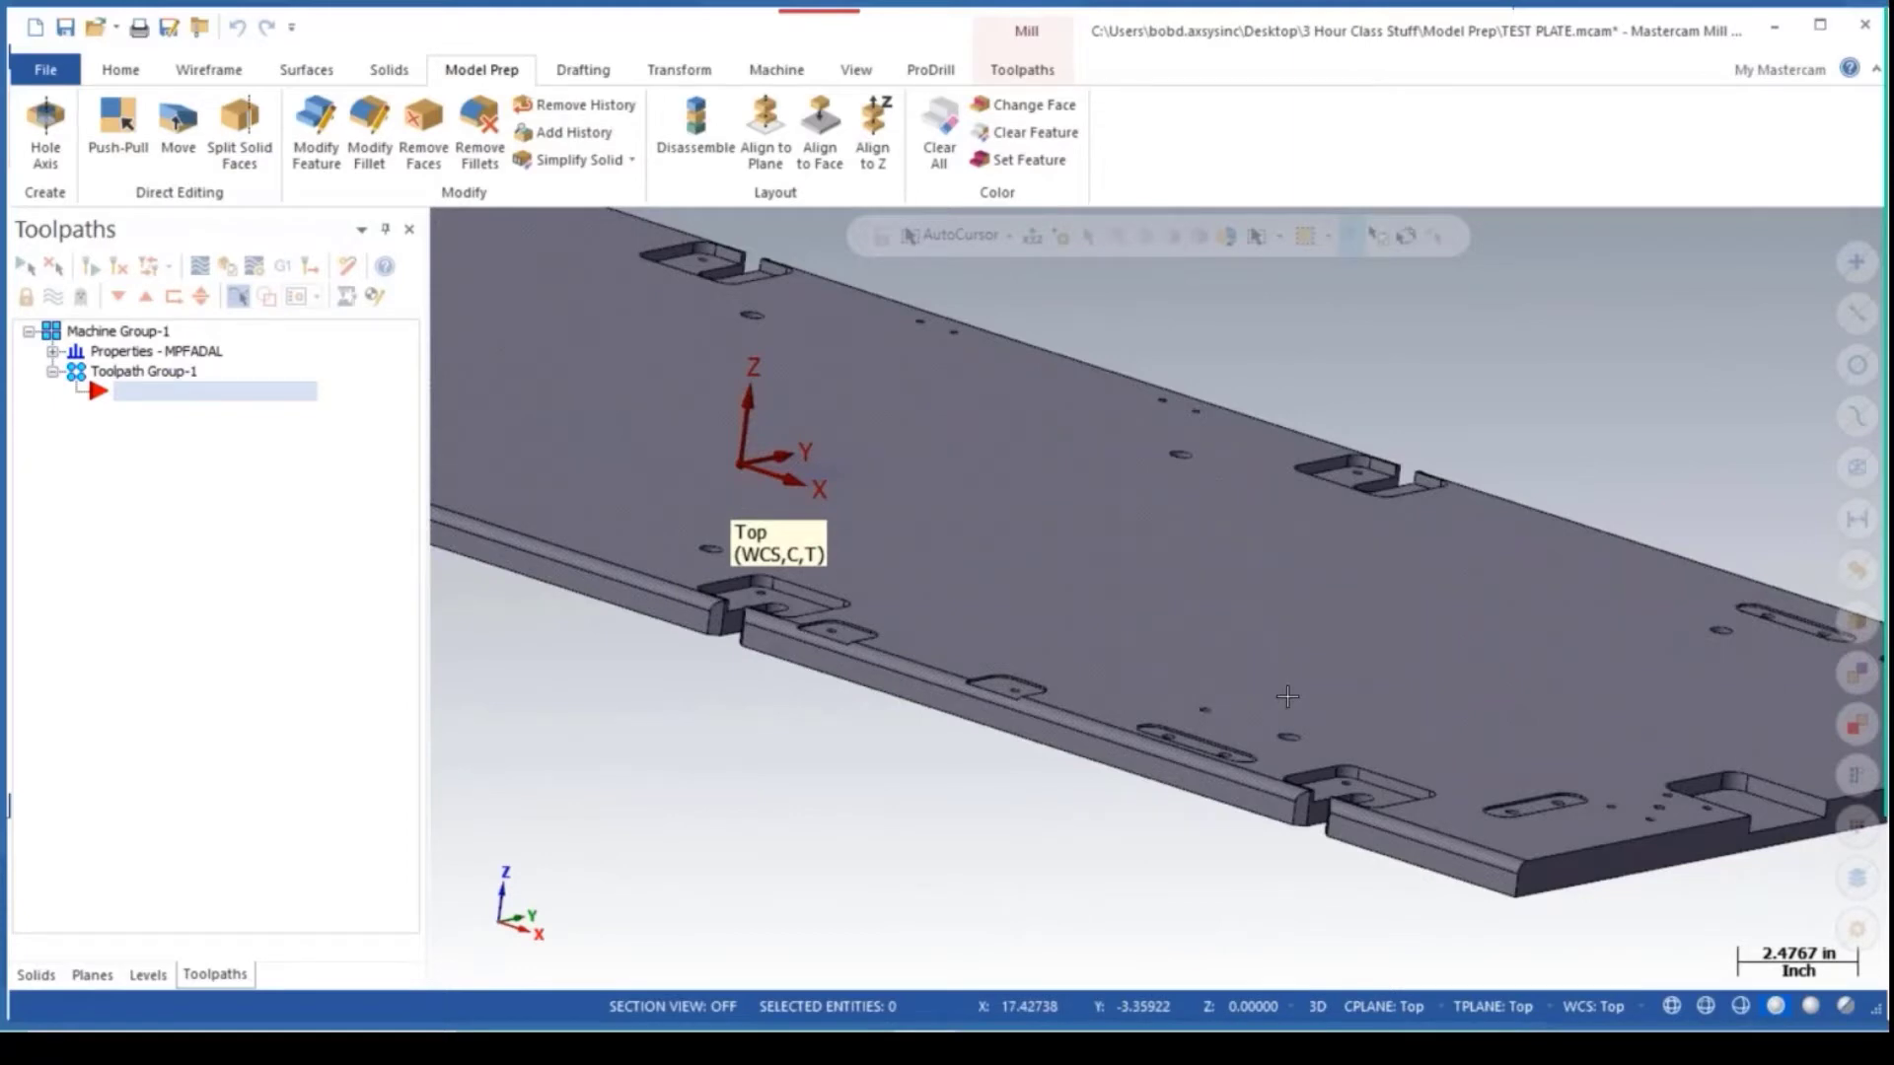
mouse_move(1426, 702)
middle_down()
mouse_move(1454, 680)
mouse_move(1269, 655)
mouse_move(1406, 722)
middle_up()
middle_drag(1023, 711, 1061, 728)
mouse_move(908, 718)
middle_down()
mouse_move(903, 738)
mouse_move(1146, 746)
middle_up()
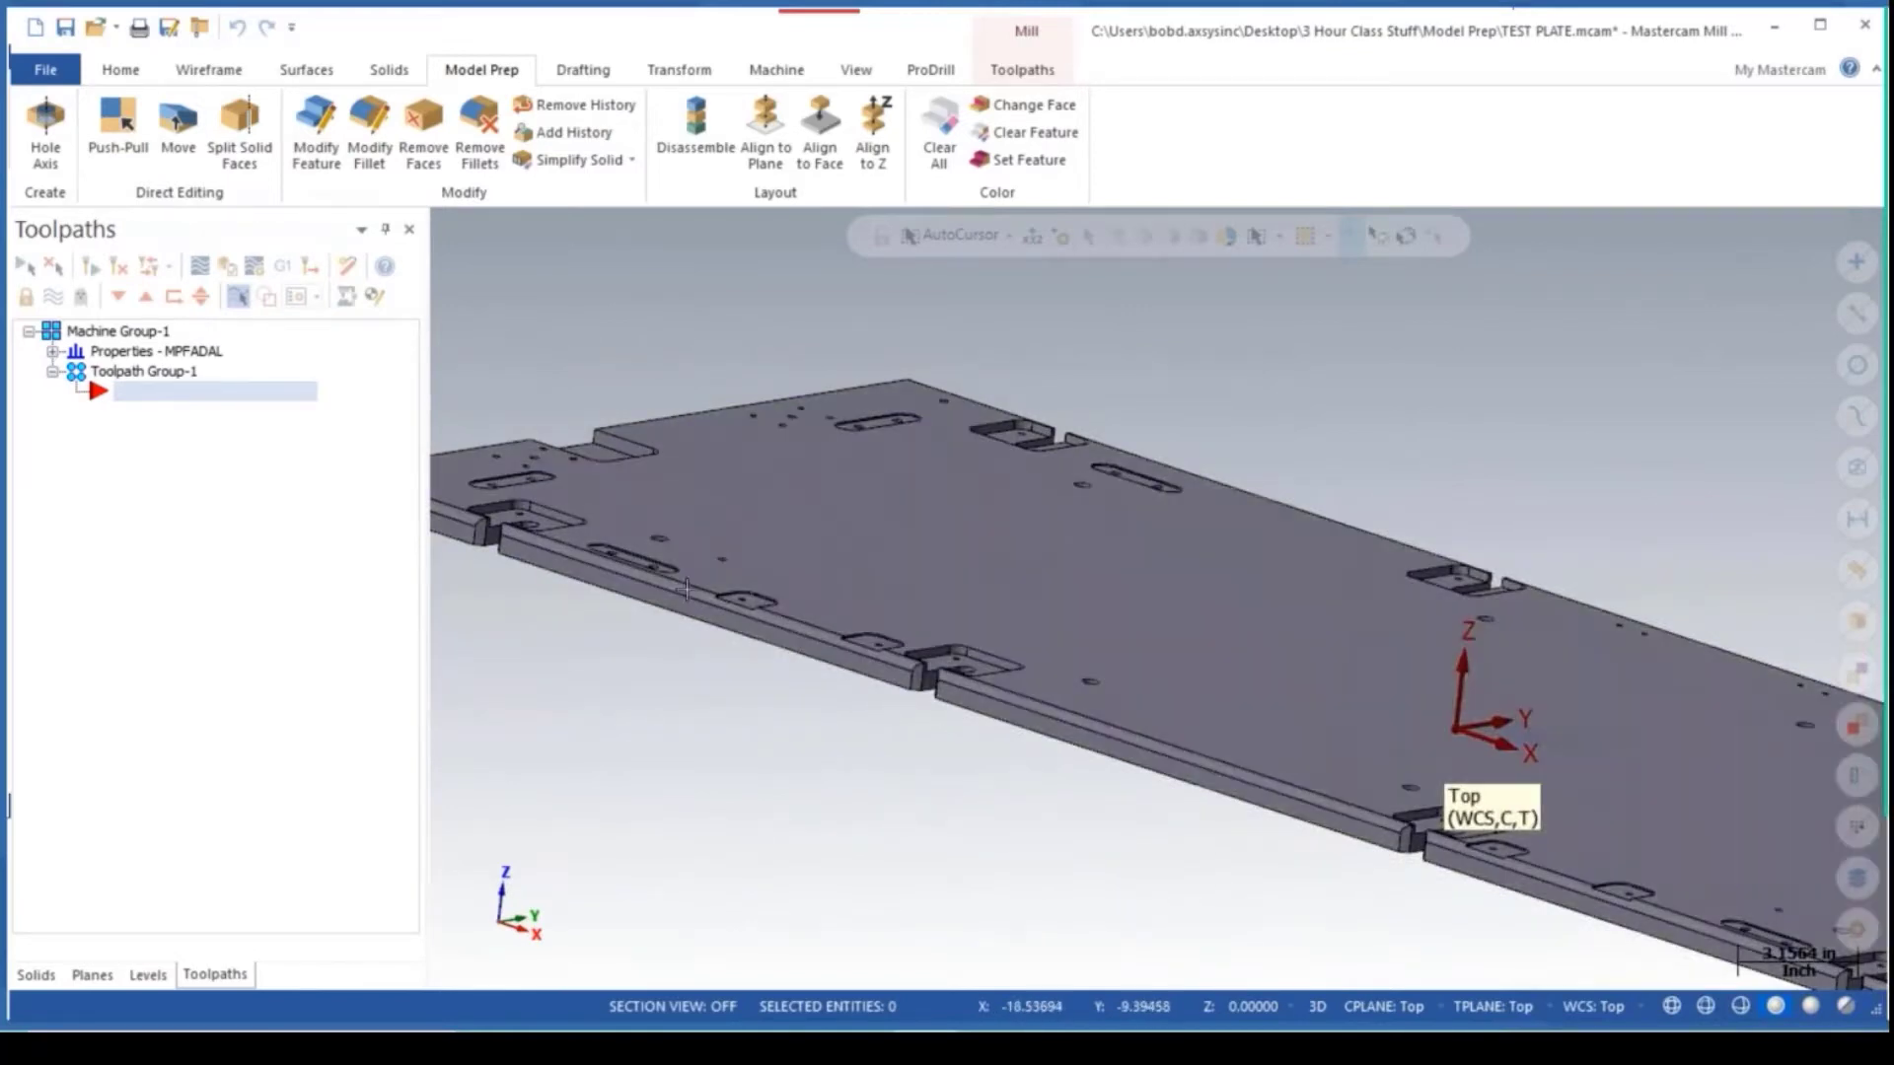
scroll(683, 599, up, 4)
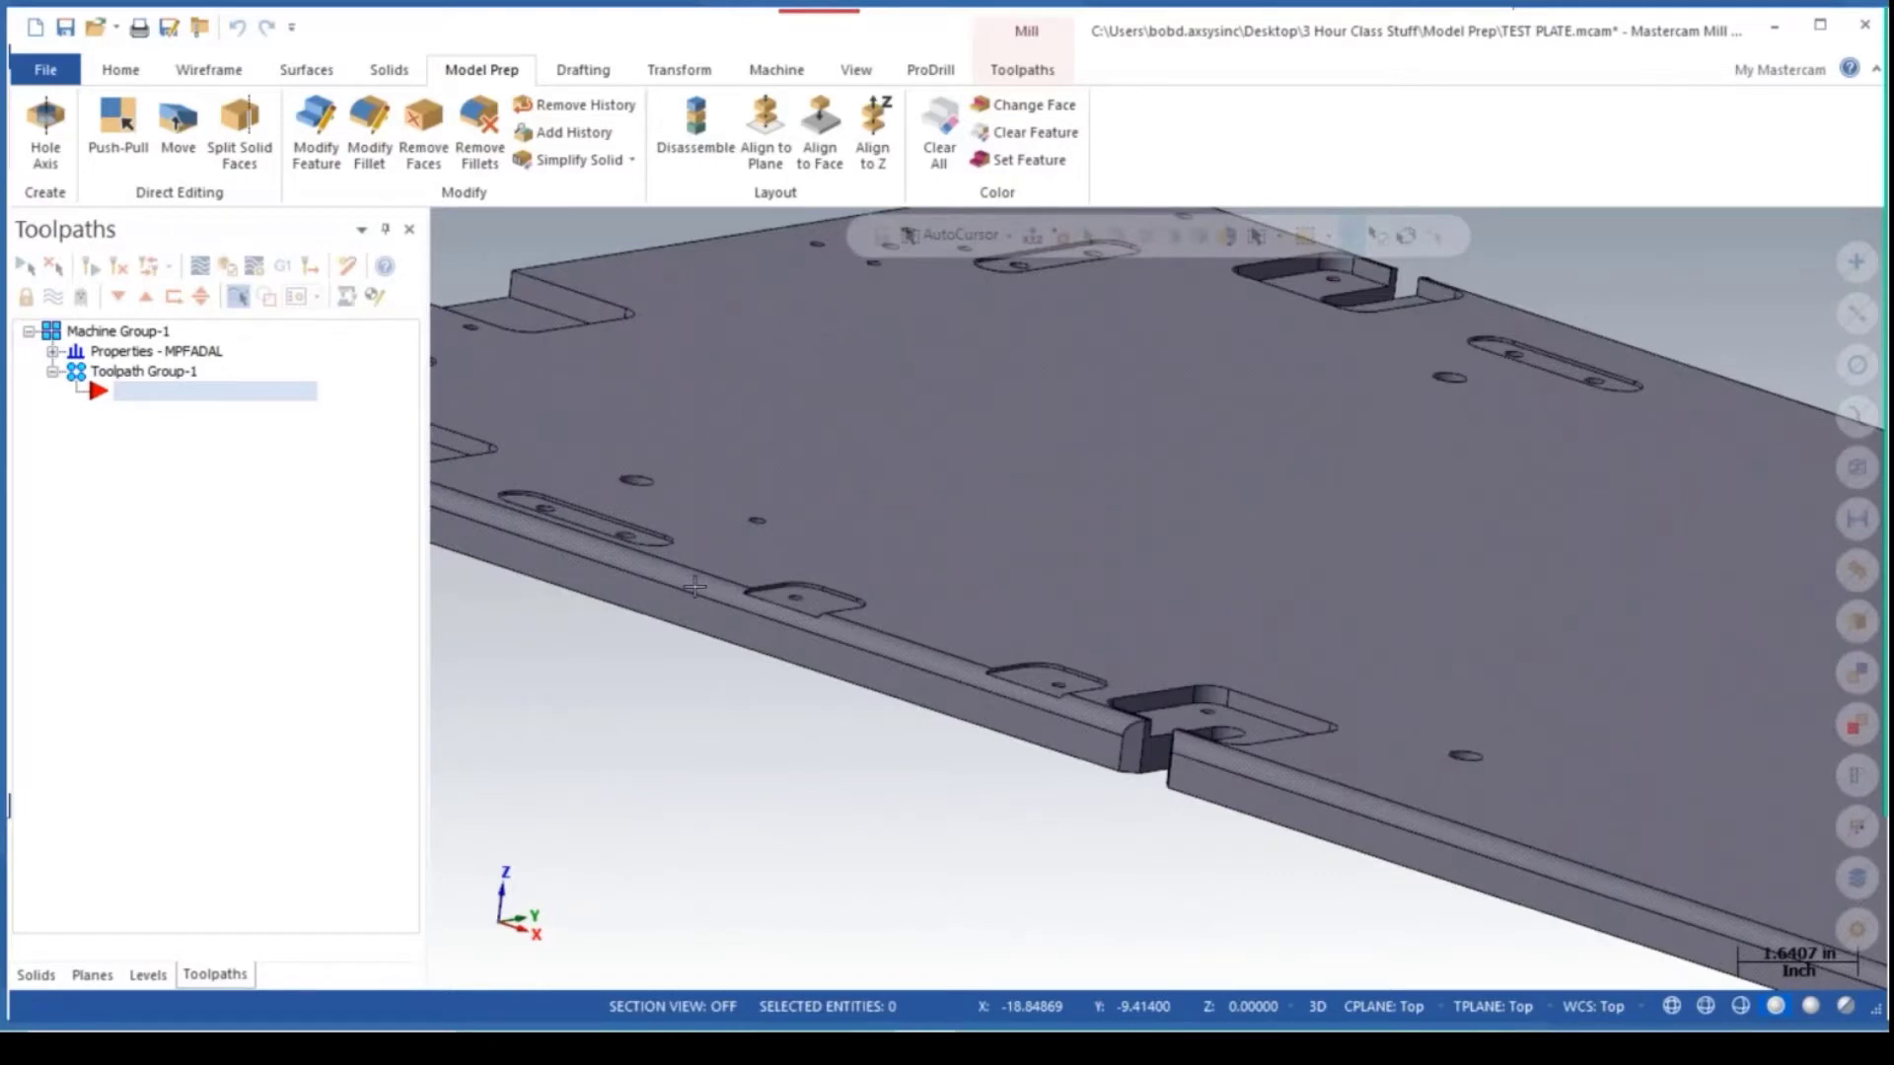
scroll(695, 587, down, 2)
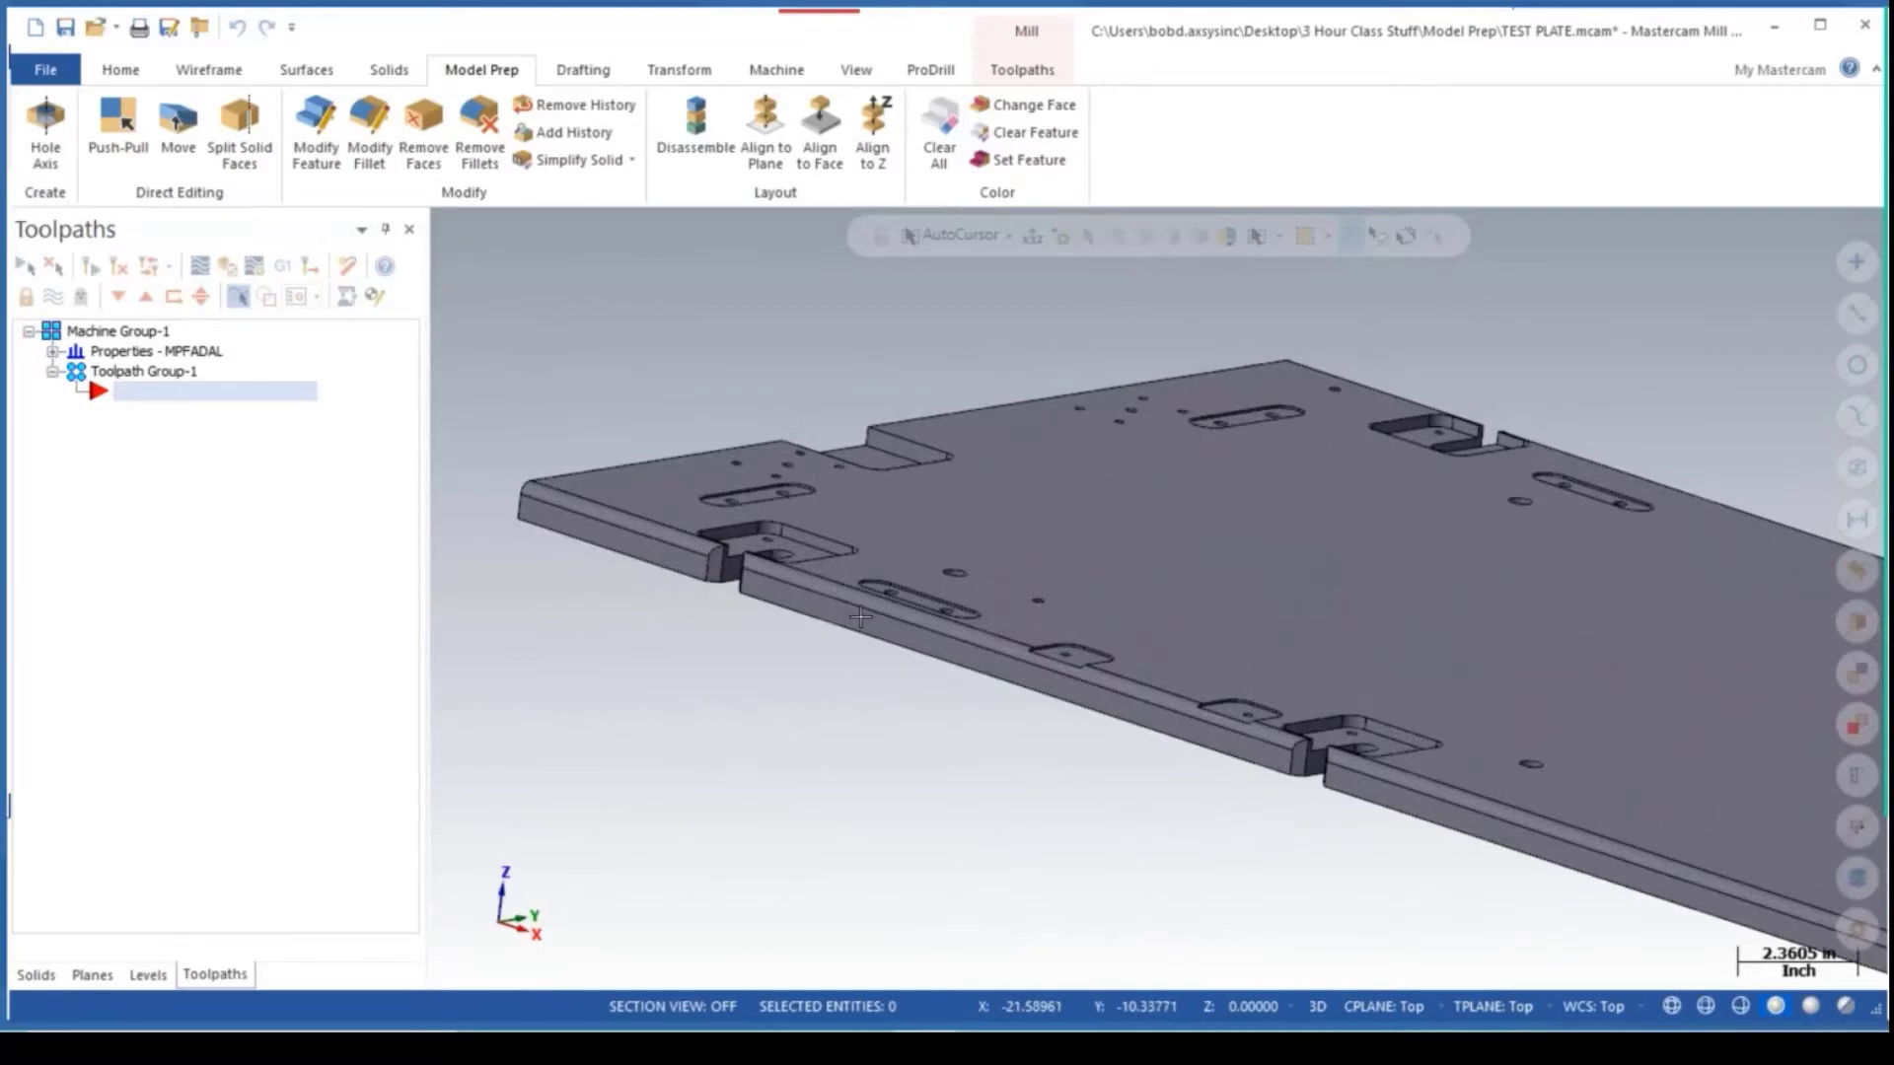
click(373, 130)
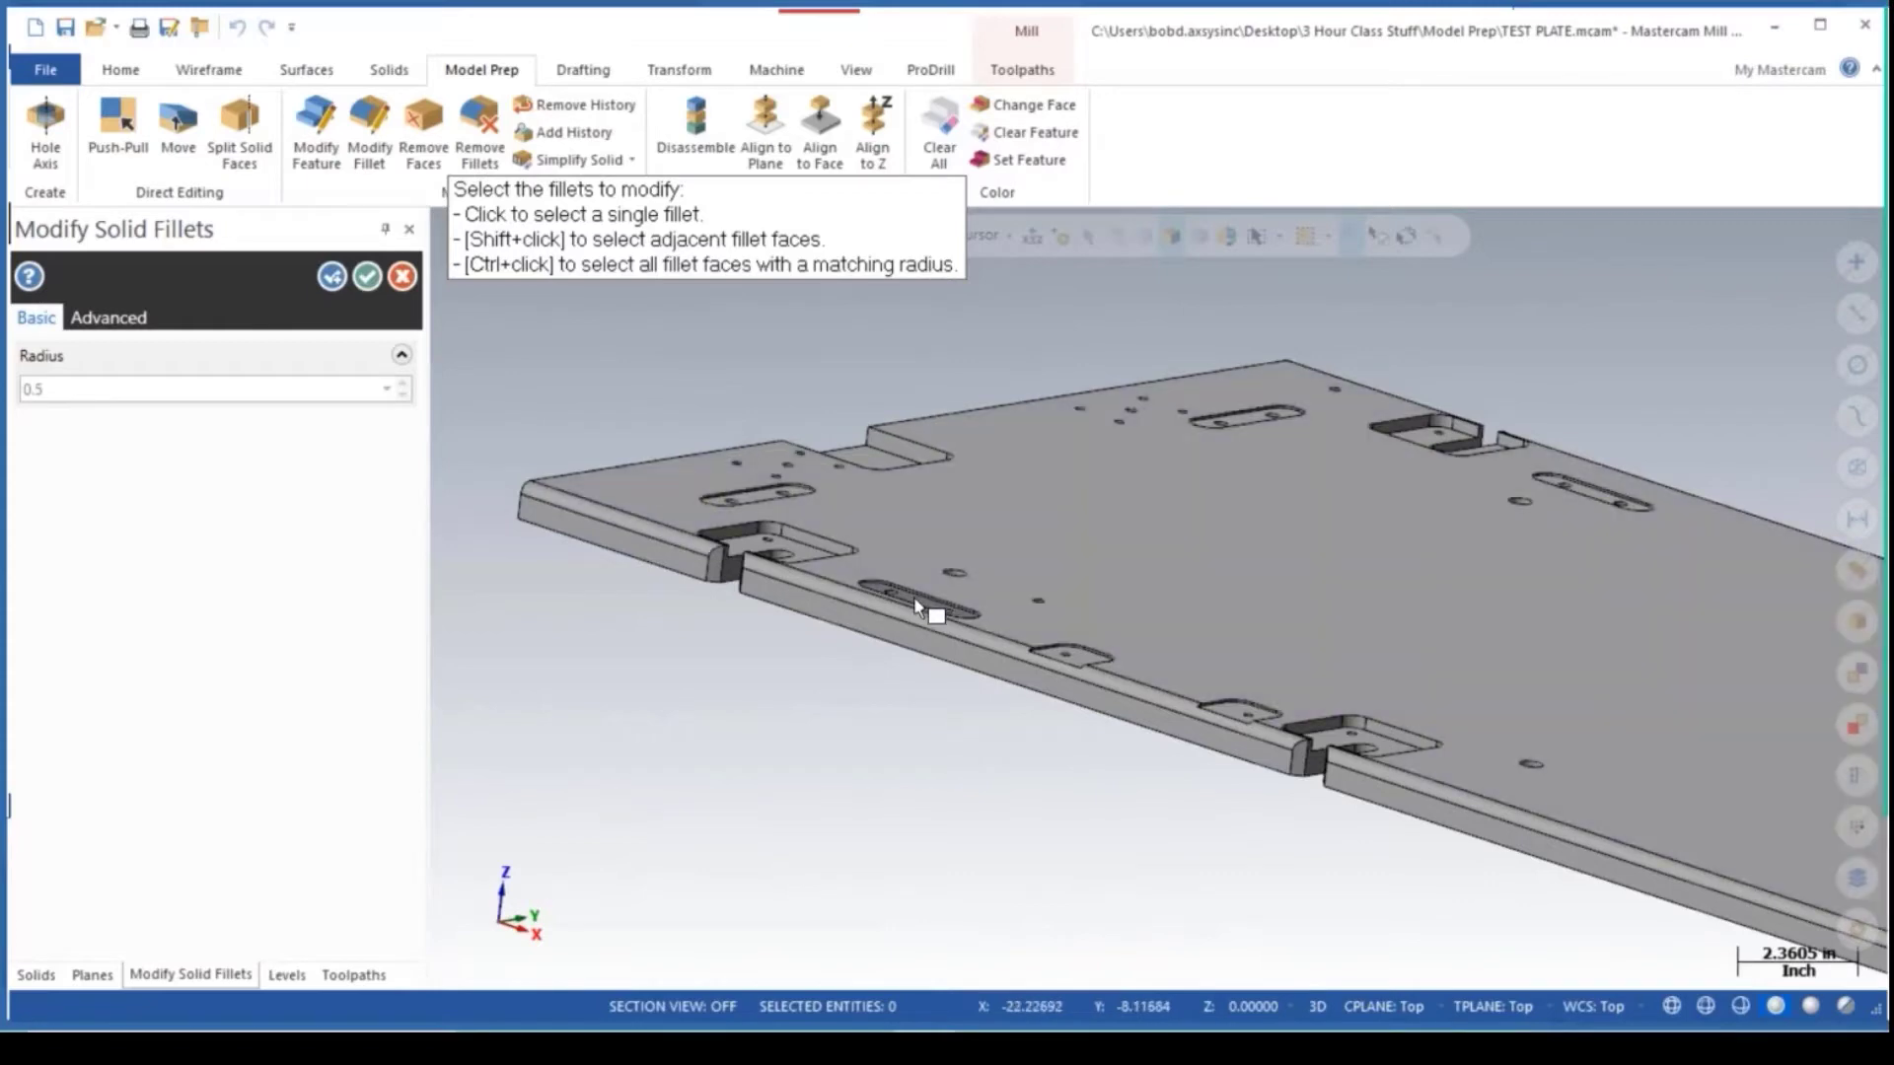
ctrl+click(630, 520)
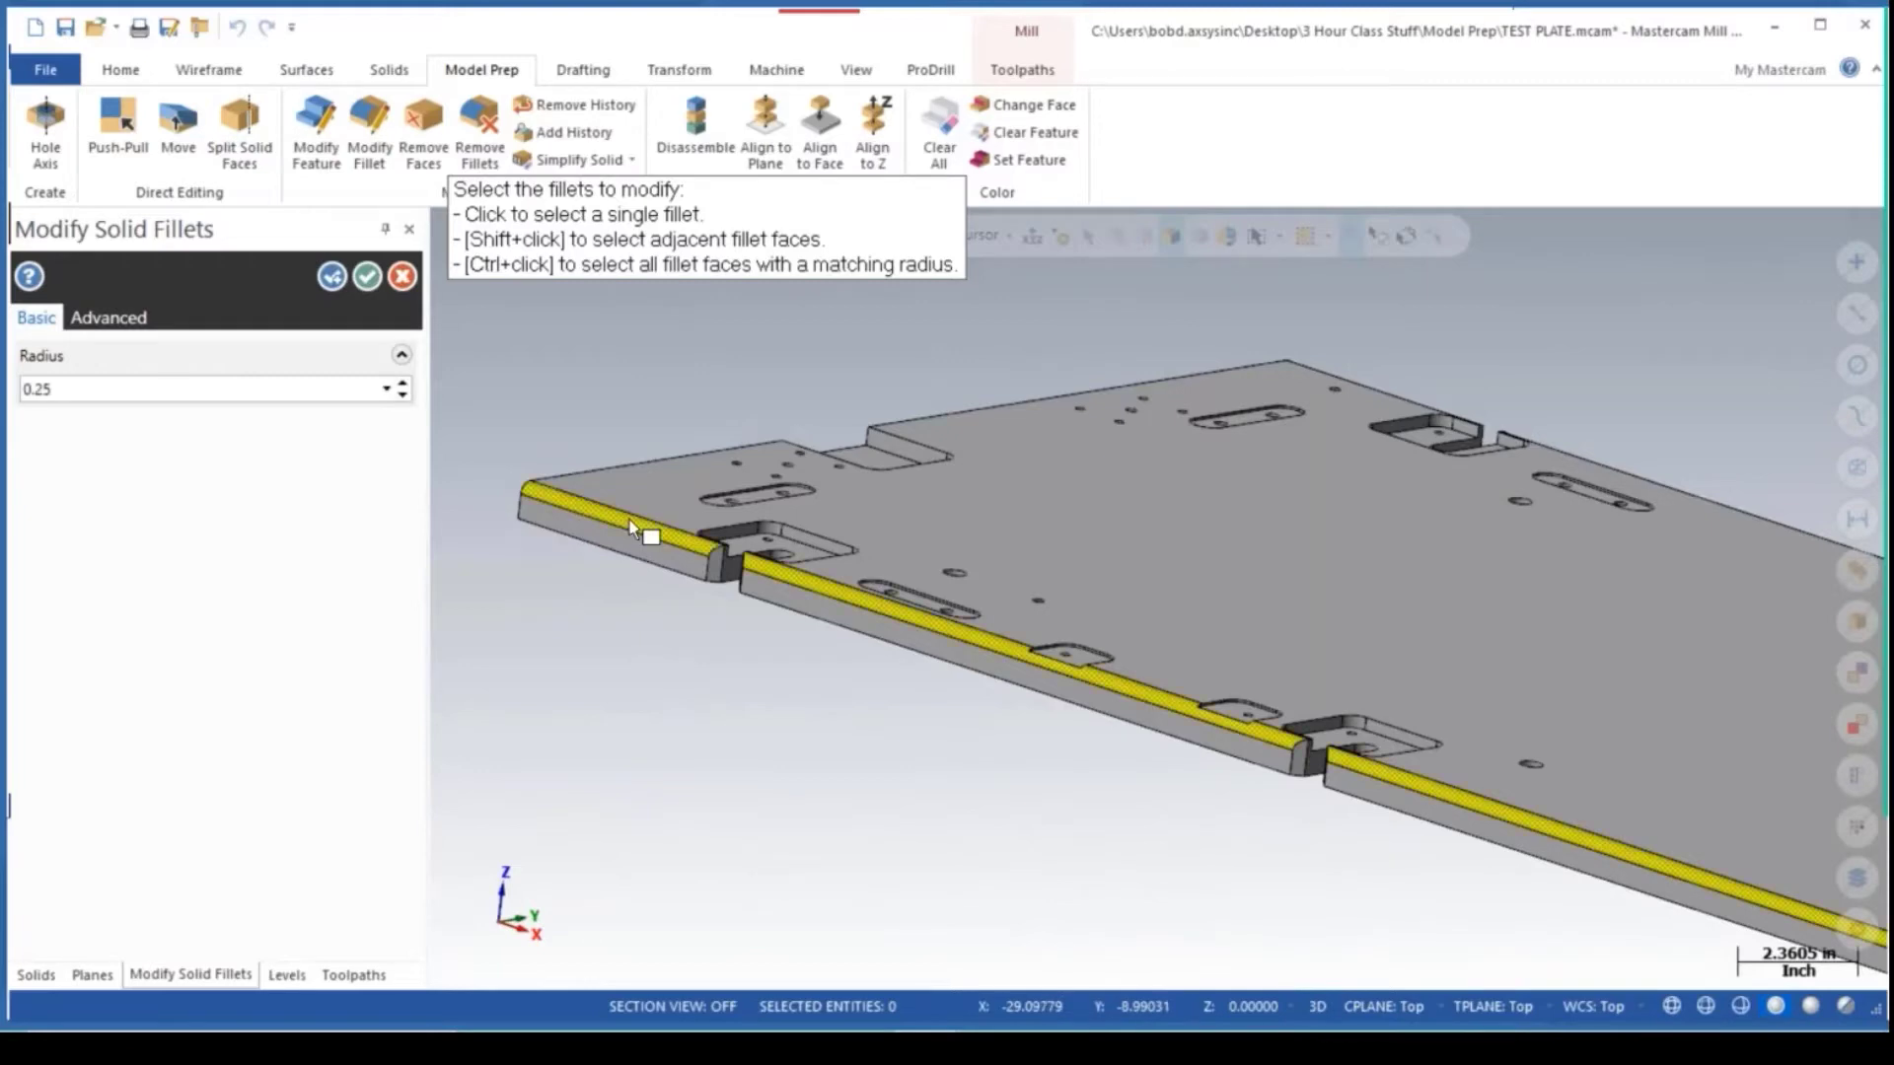
middle_drag(654, 489, 1233, 552)
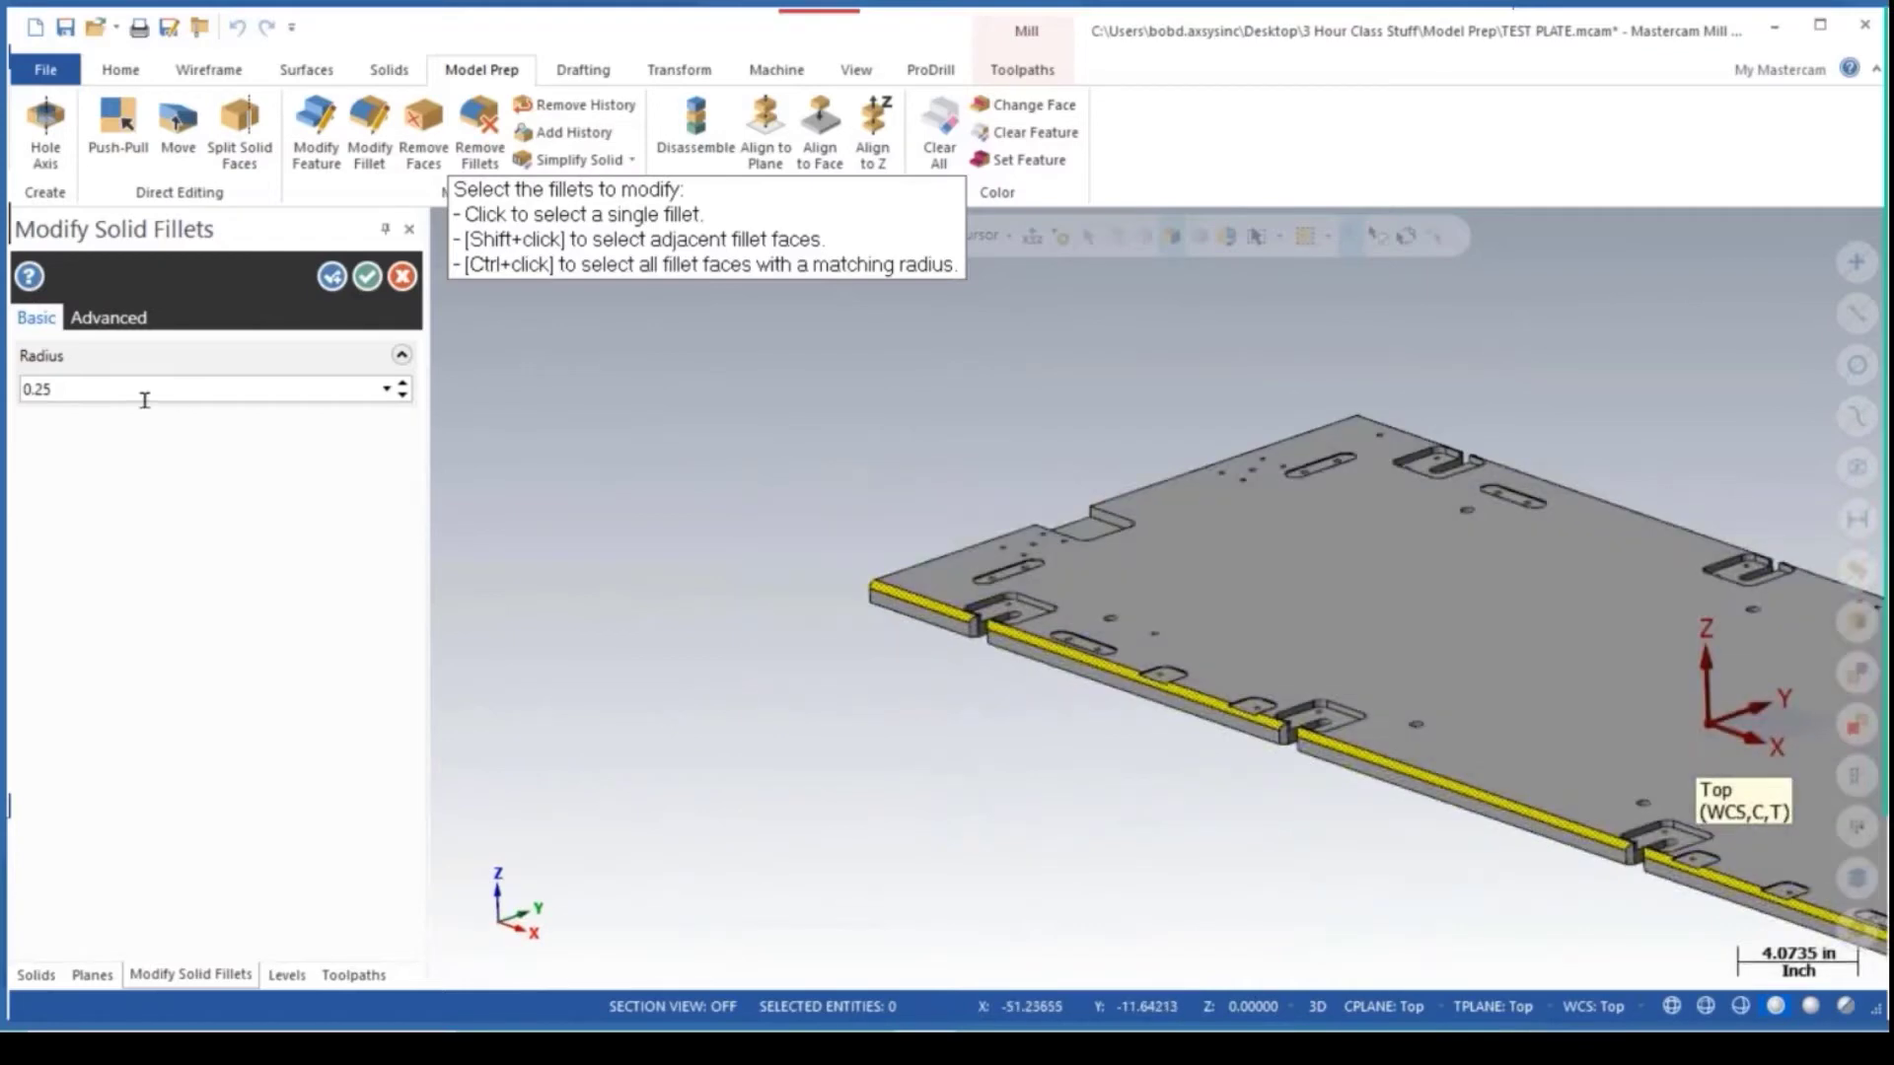
click(82, 385)
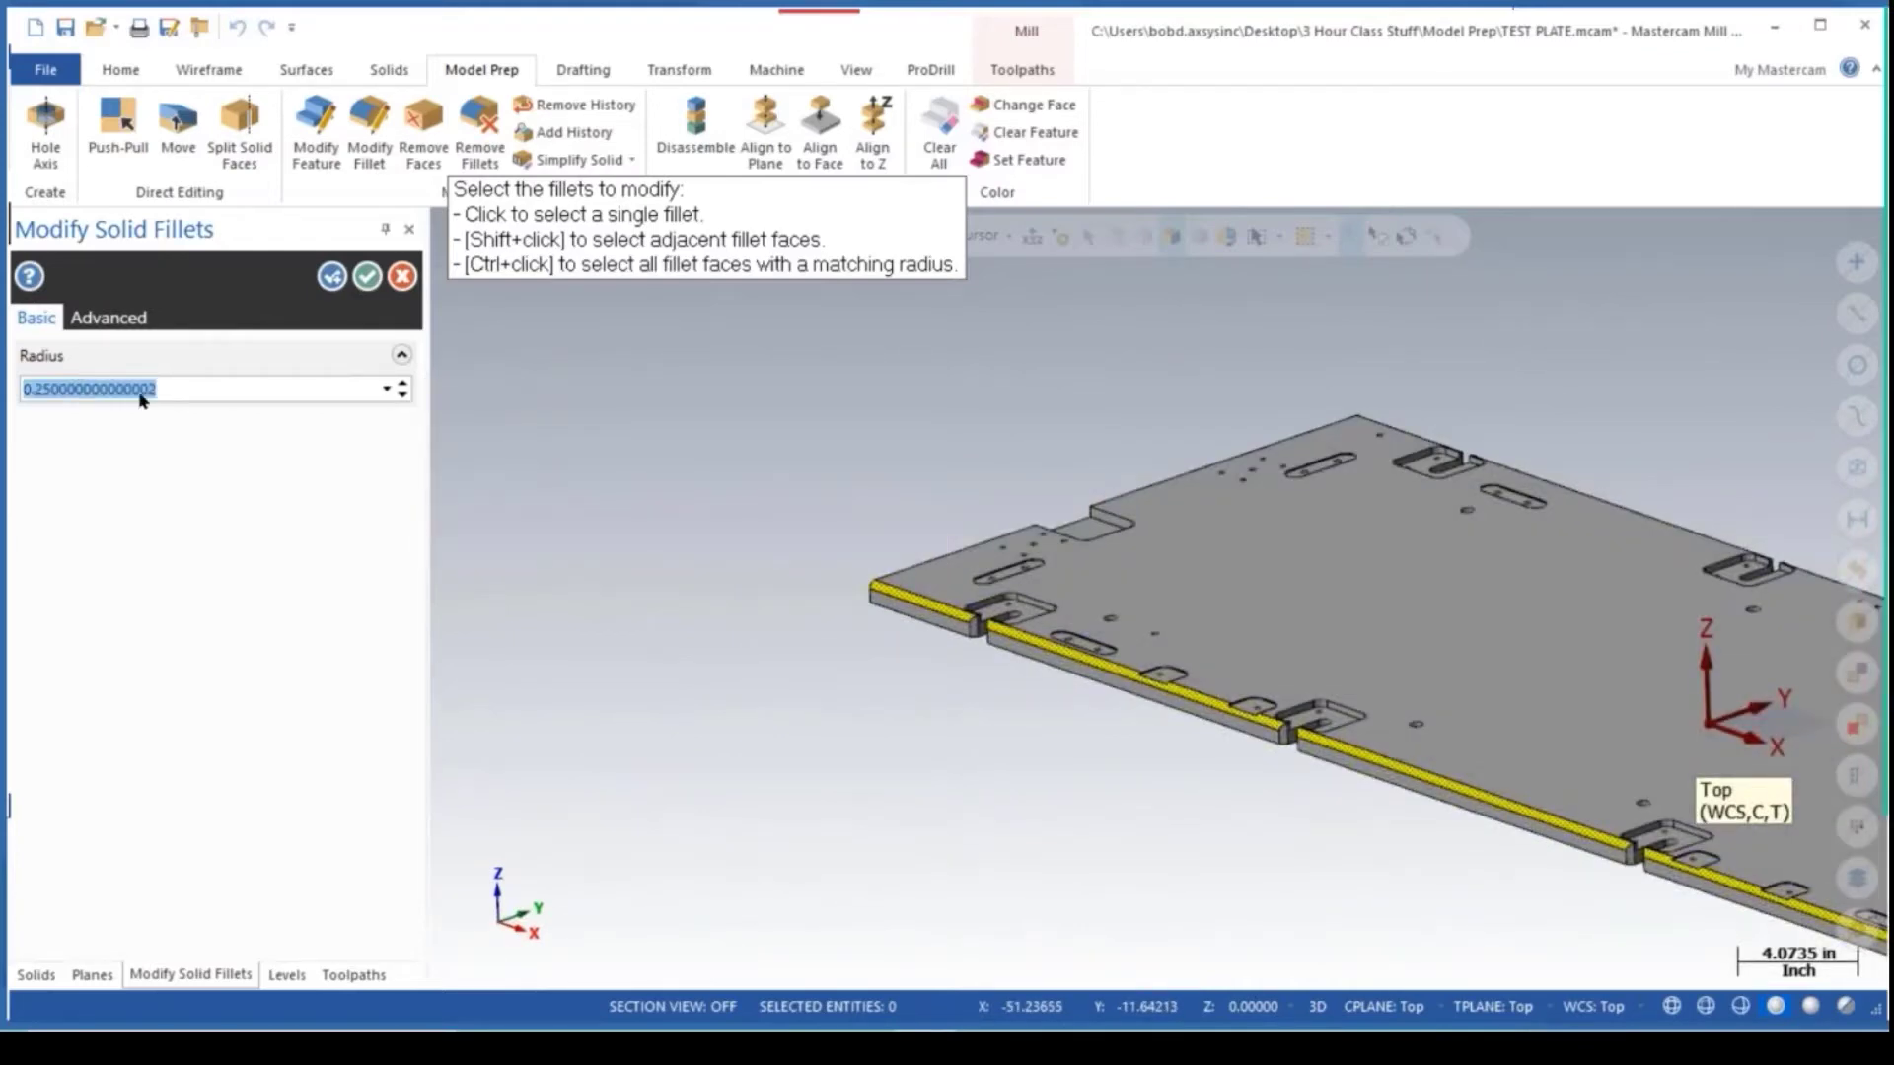
text(.375)
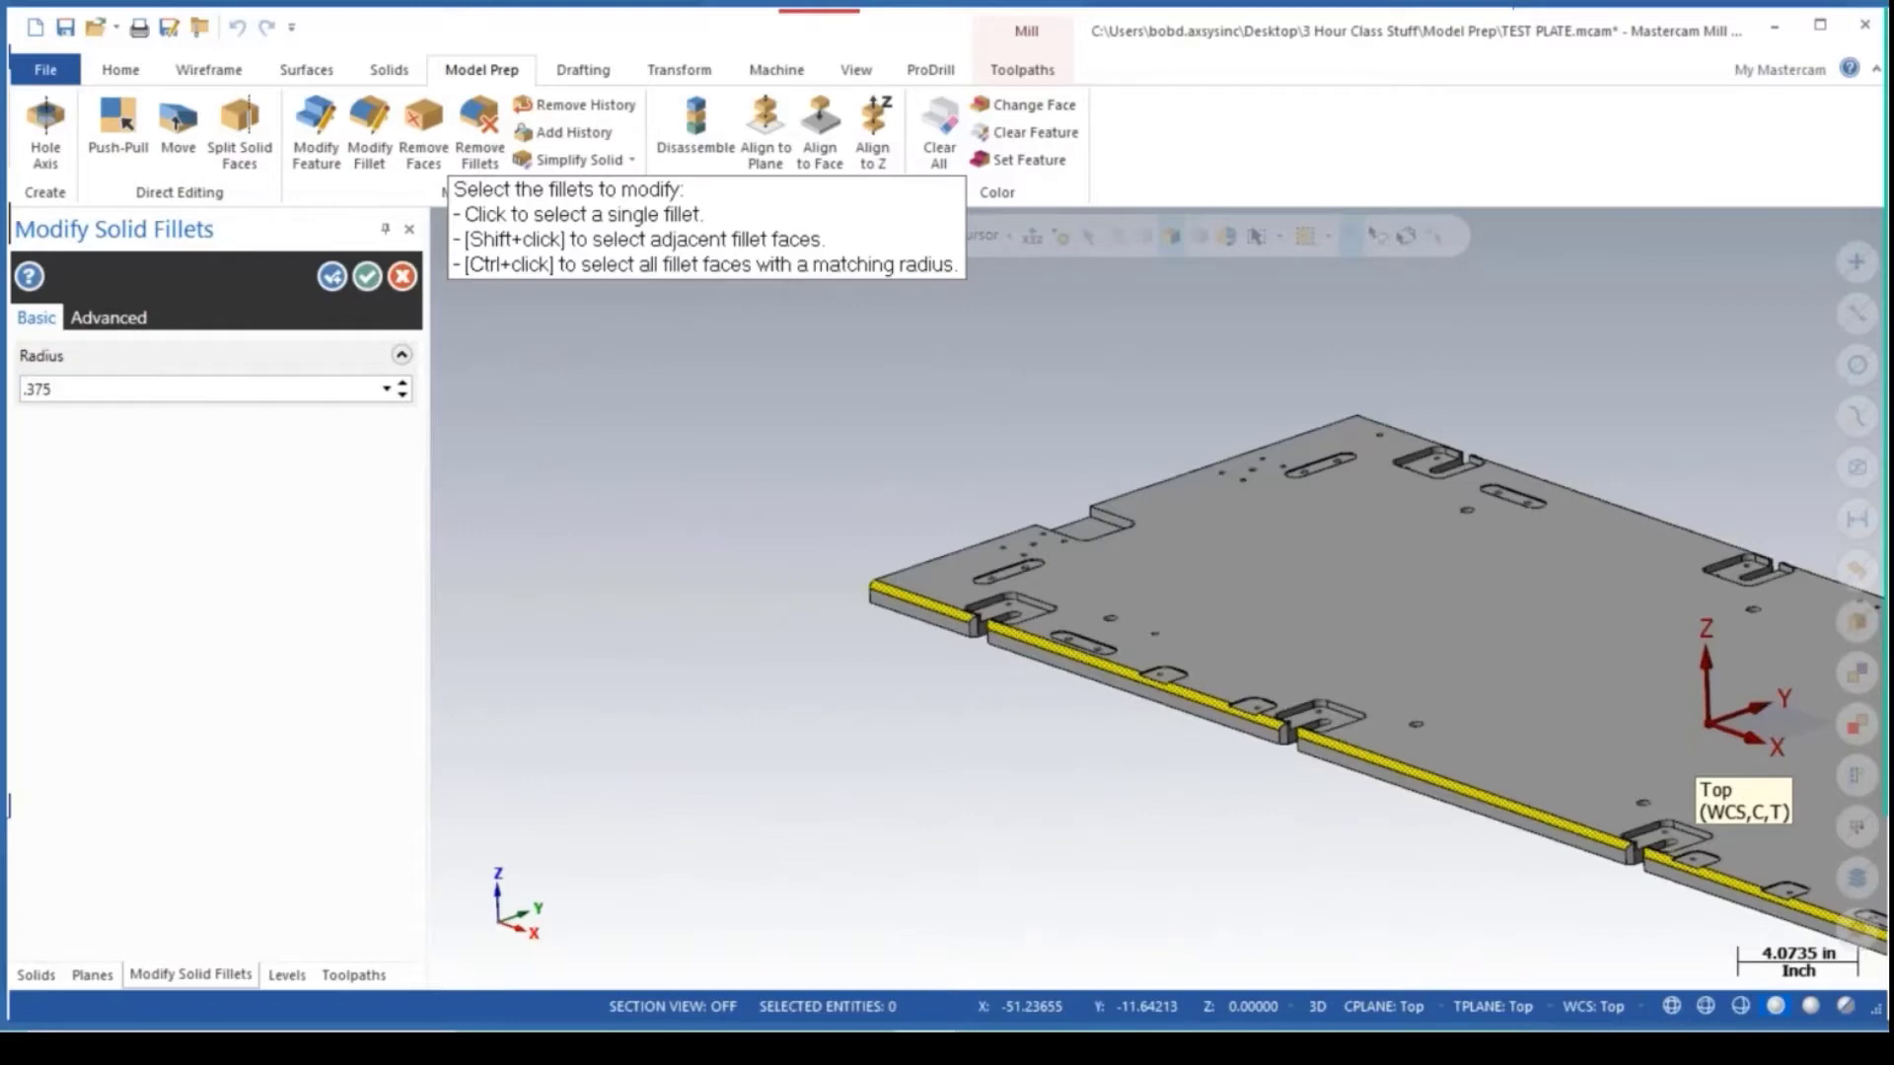
key(Return)
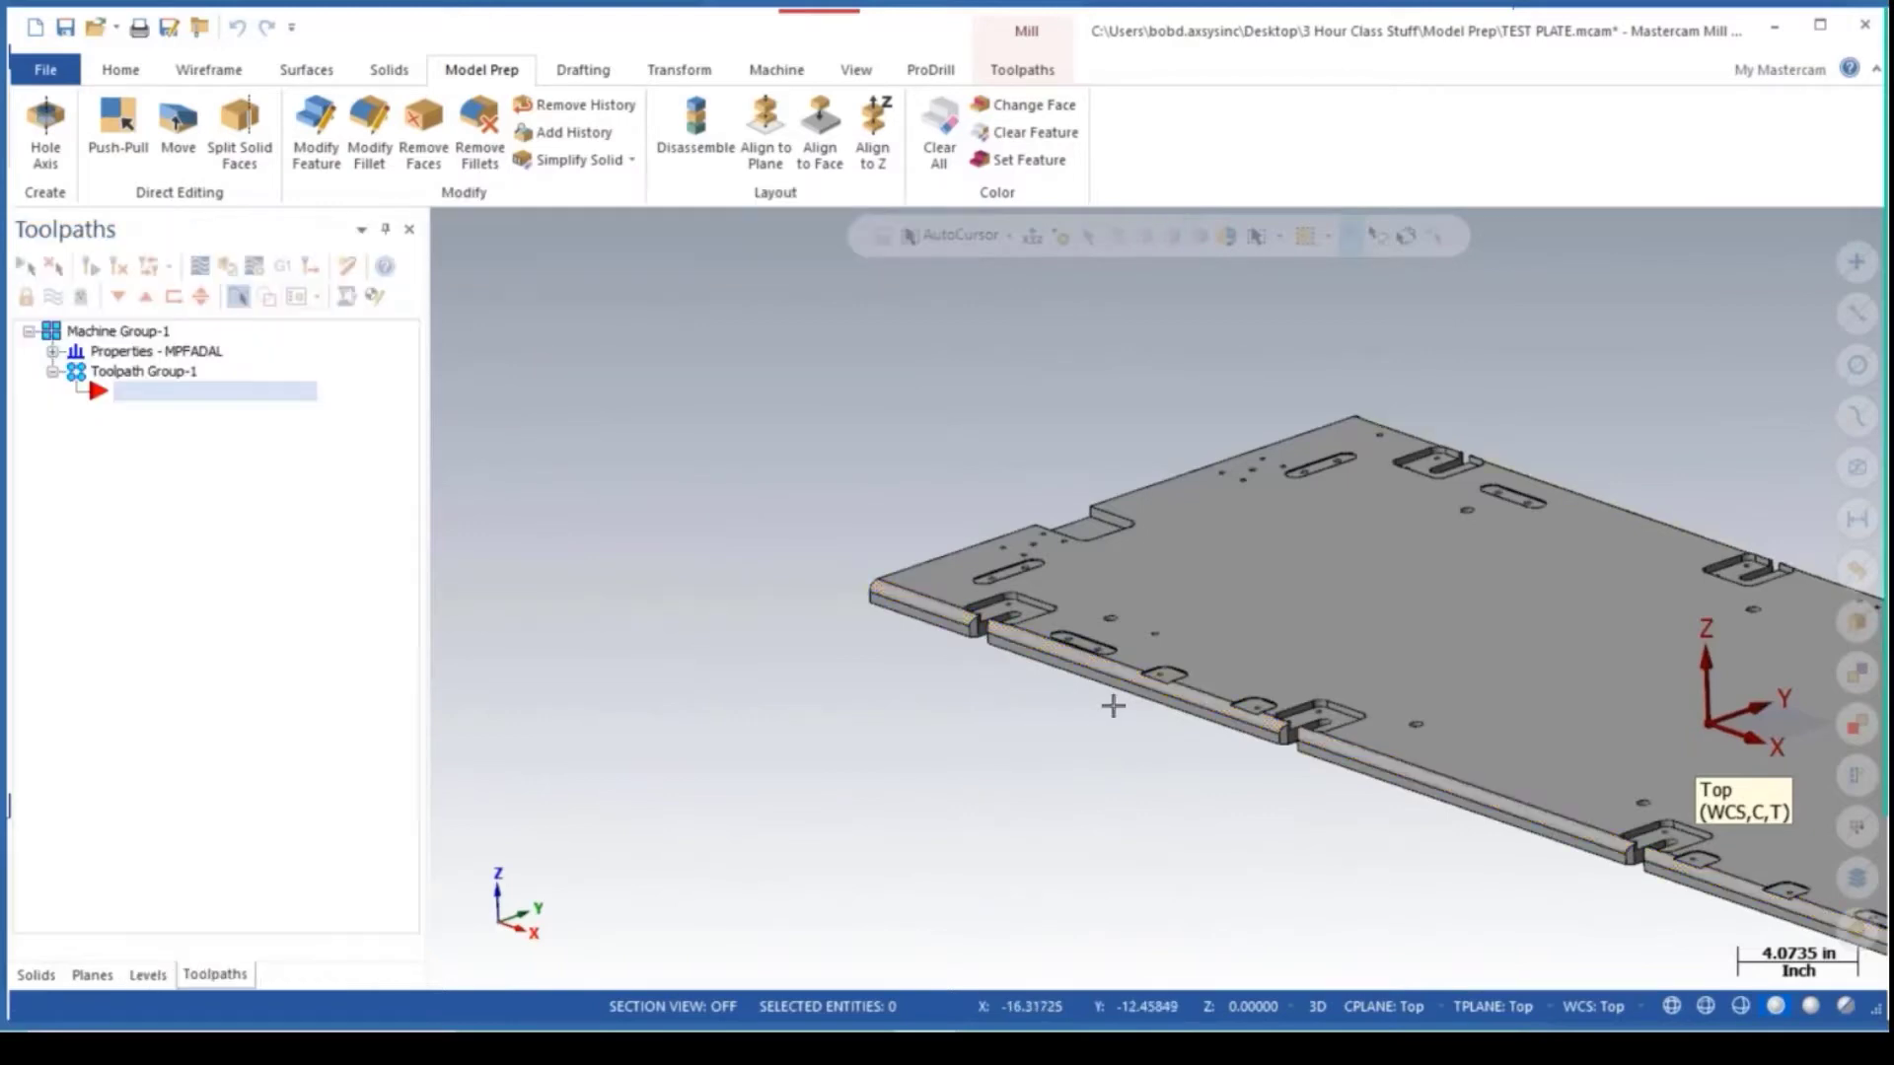
Examine the modified fillets along the plate's long edge and the overall plate with its holes.
scroll(1125, 695, up, 5)
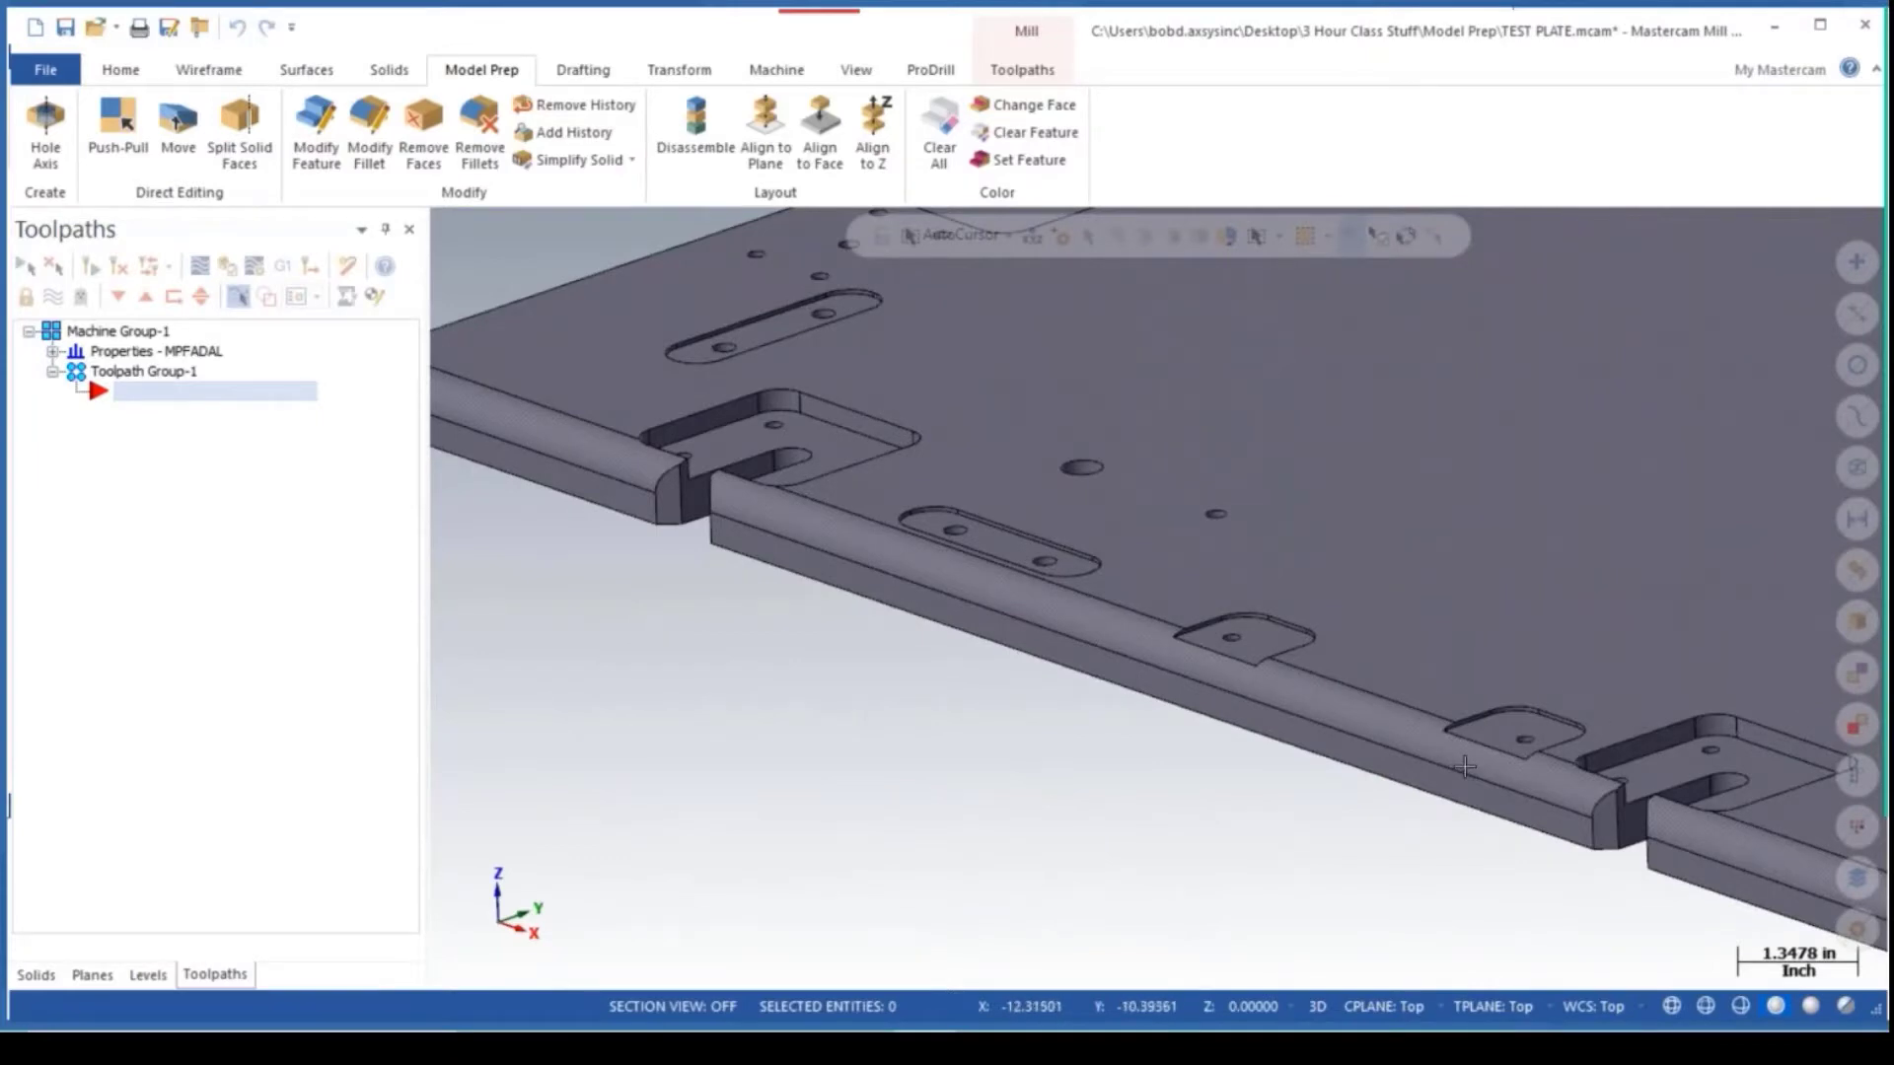
scroll(1249, 760, down, 4)
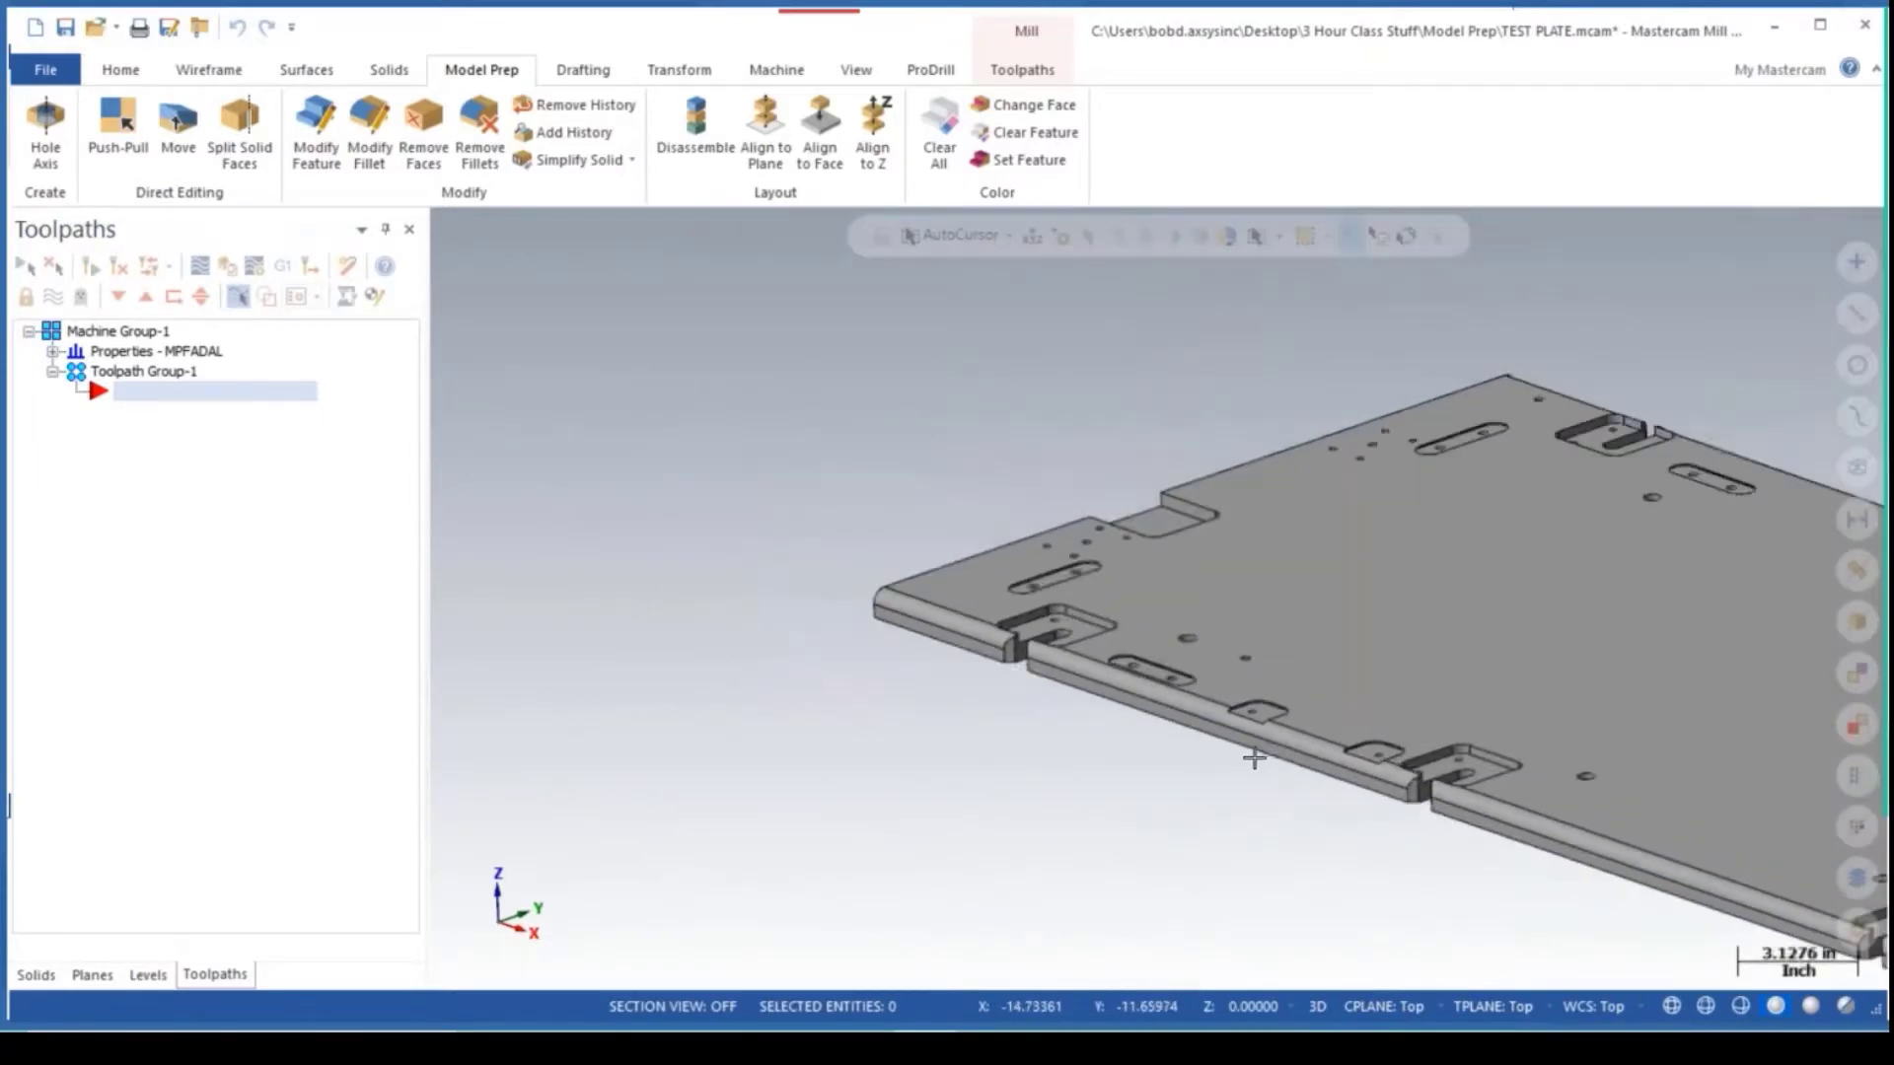
middle_drag(1254, 758, 987, 642)
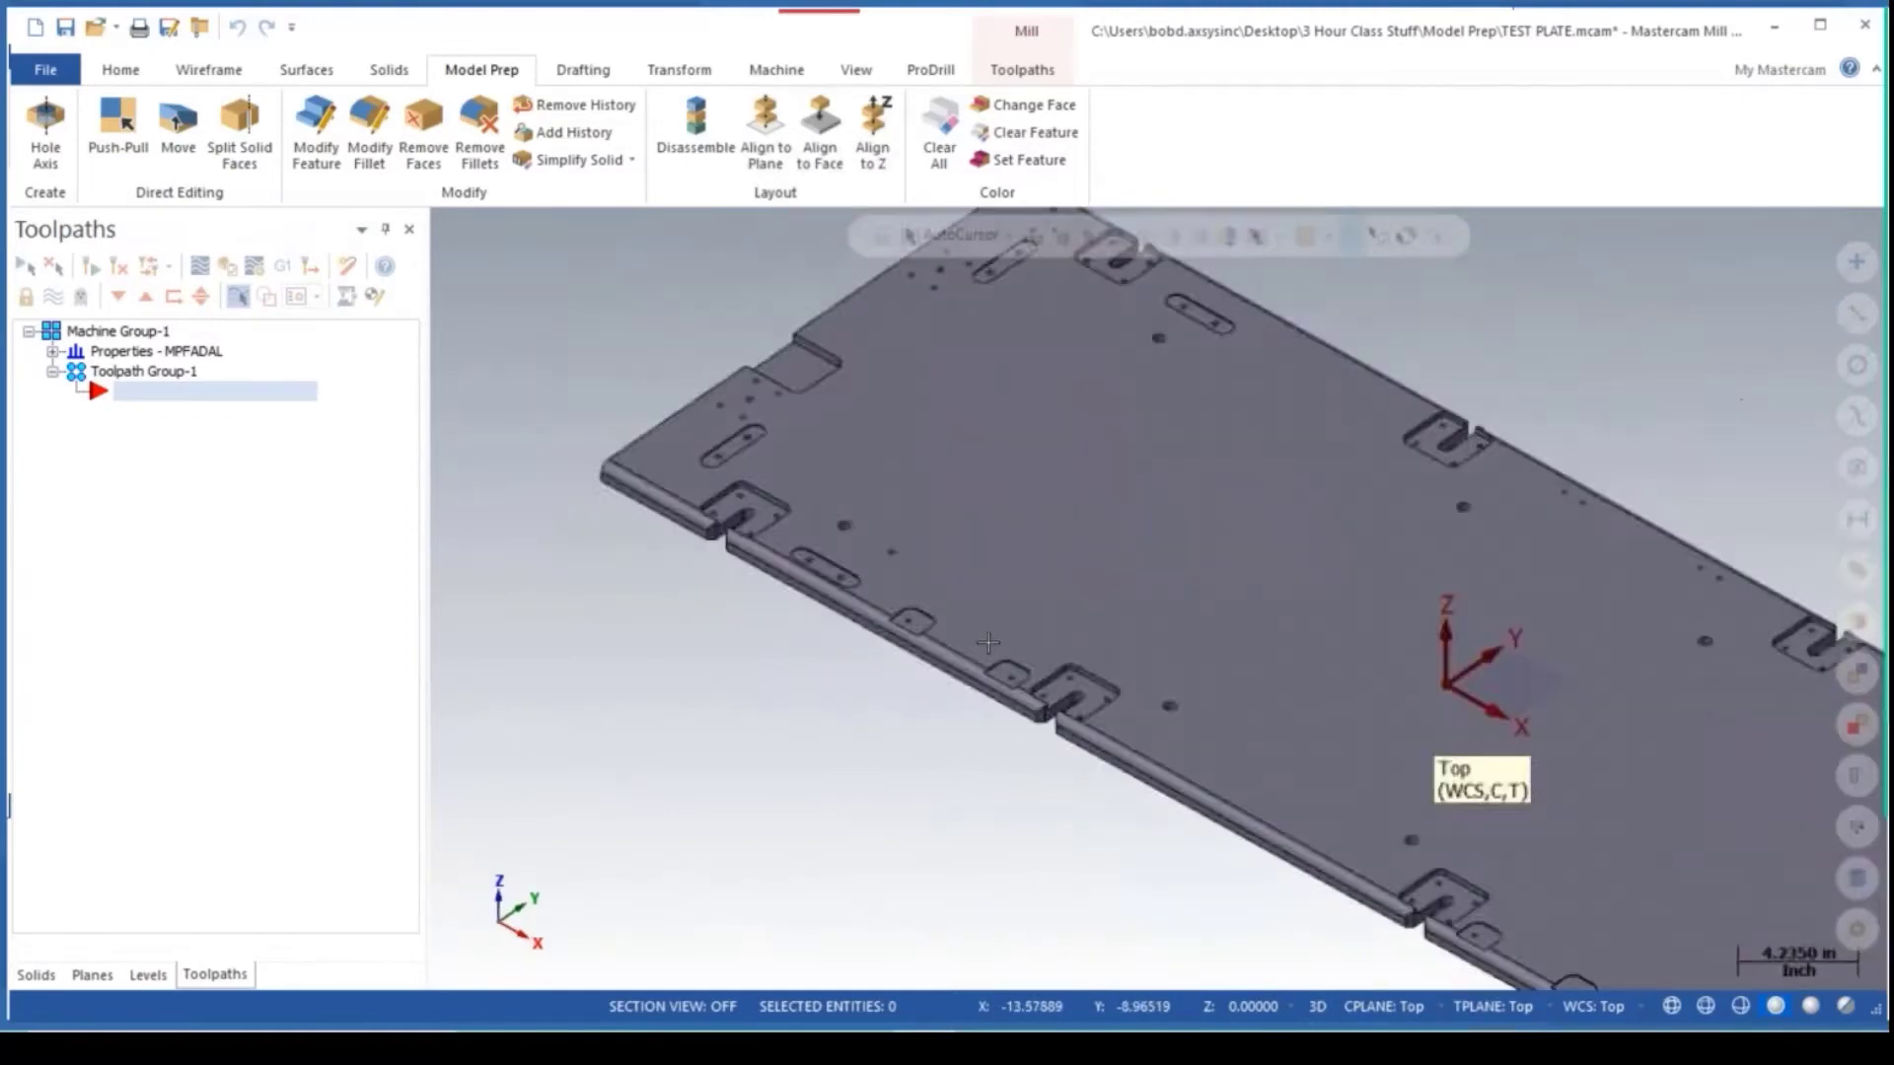
scroll(989, 642, down, 1)
shift+middle_drag(1197, 667, 1014, 625)
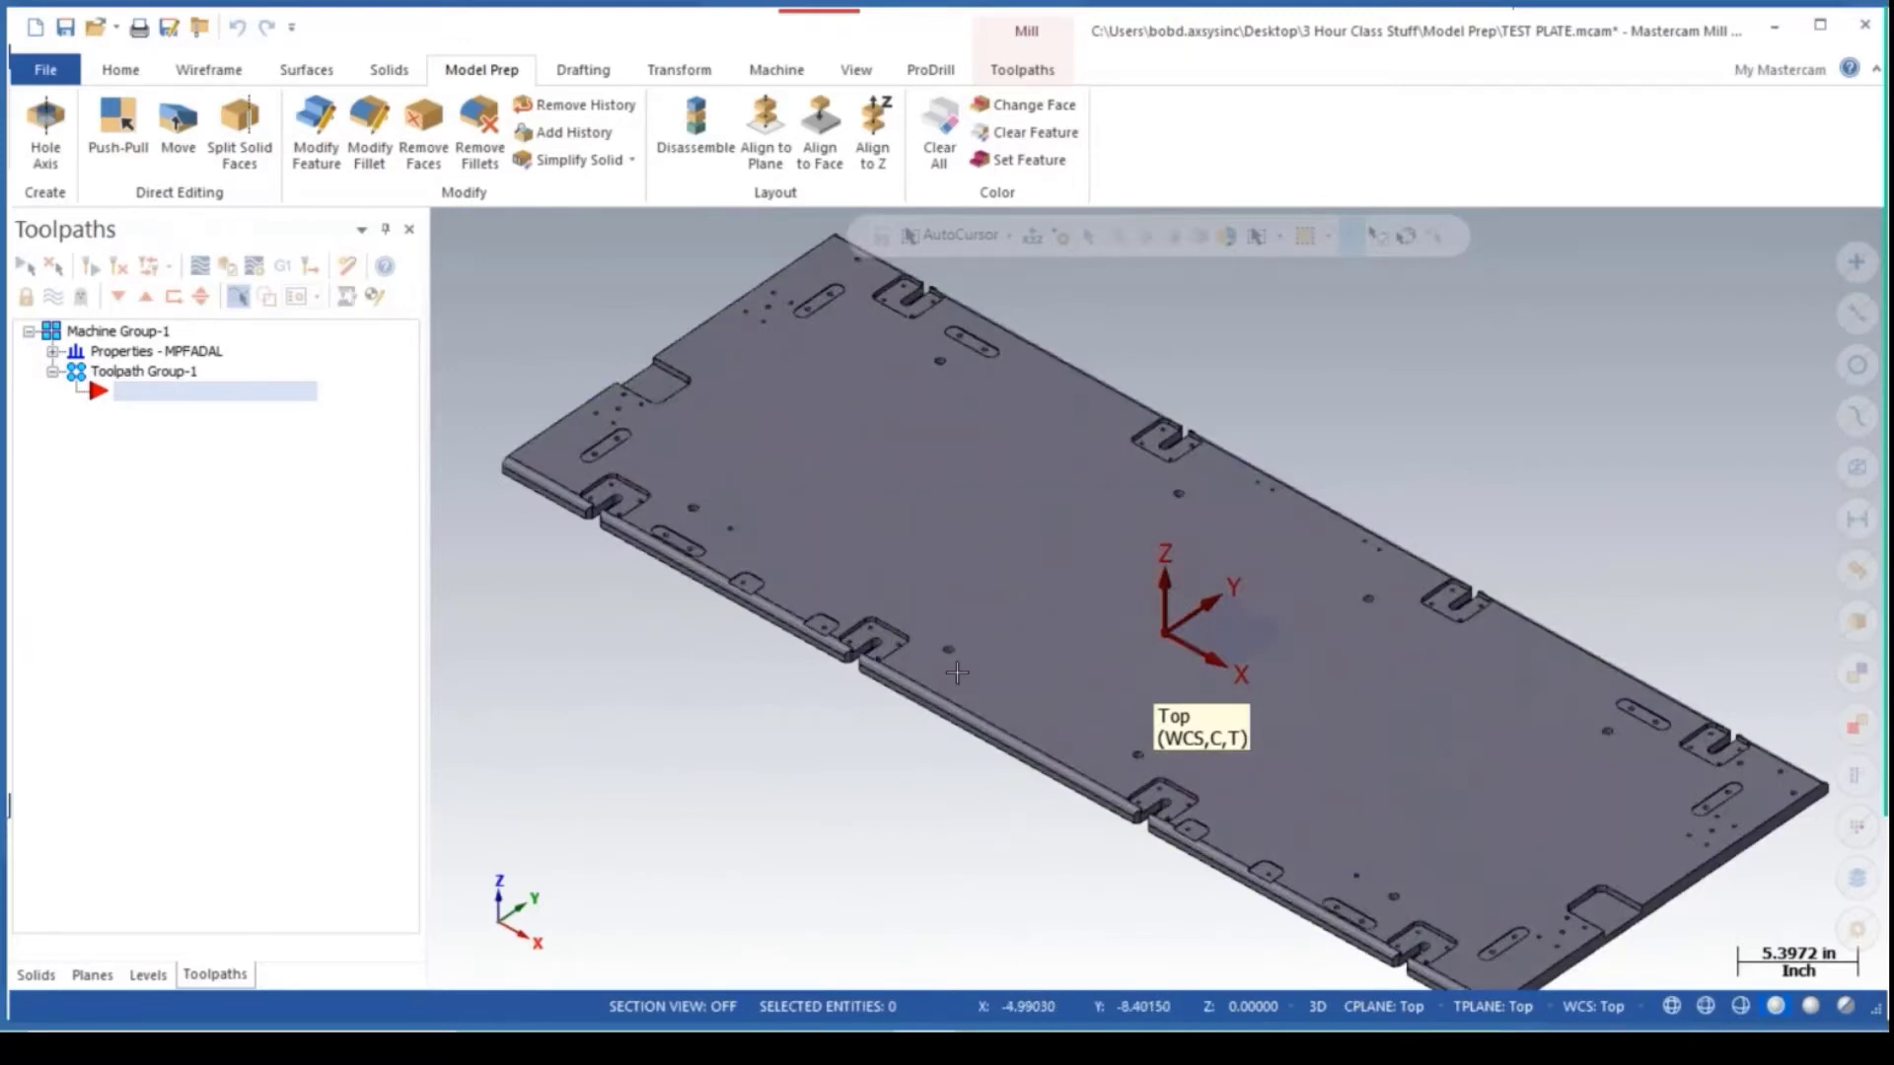
scroll(900, 666, up, 5)
scroll(960, 671, down, 5)
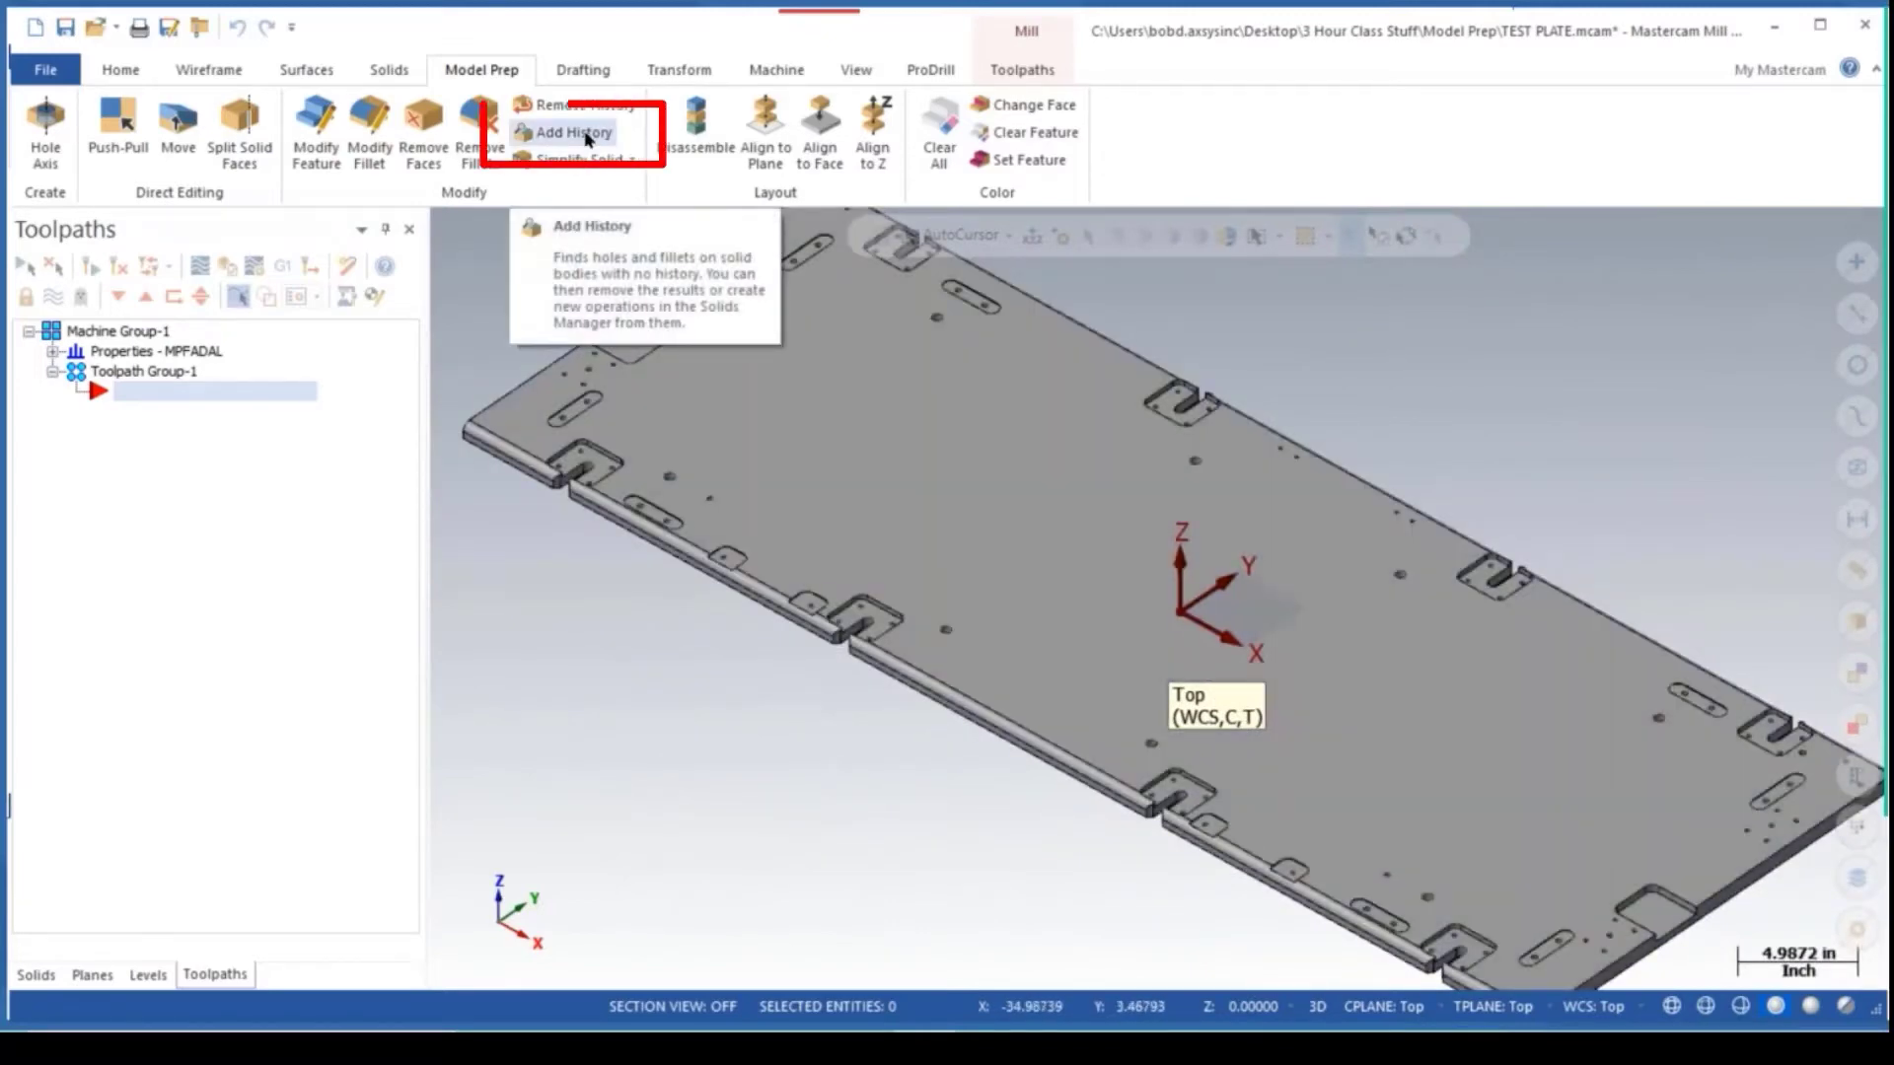
Remove all hole features from the plate with Add History, finding hole operations with face color included and radii from 0.0 to 5.0.
click(587, 139)
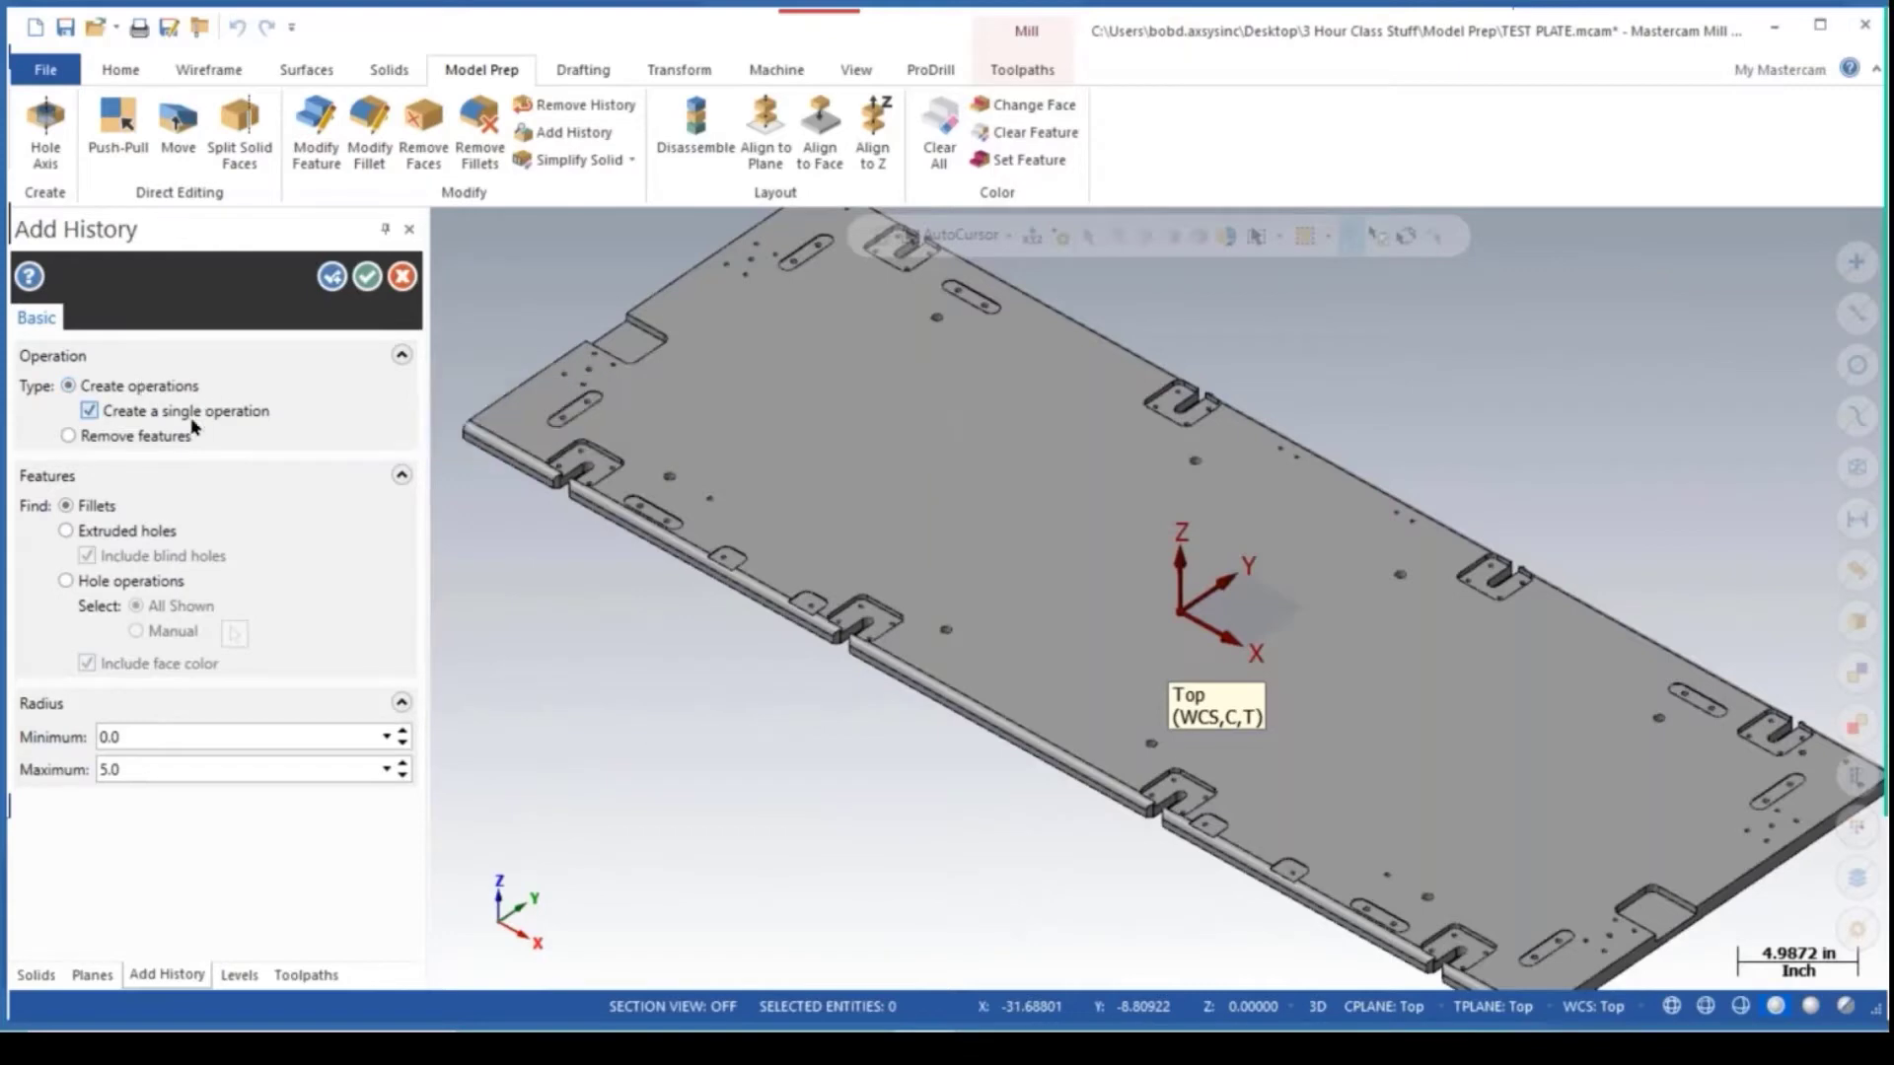
click(67, 436)
click(67, 581)
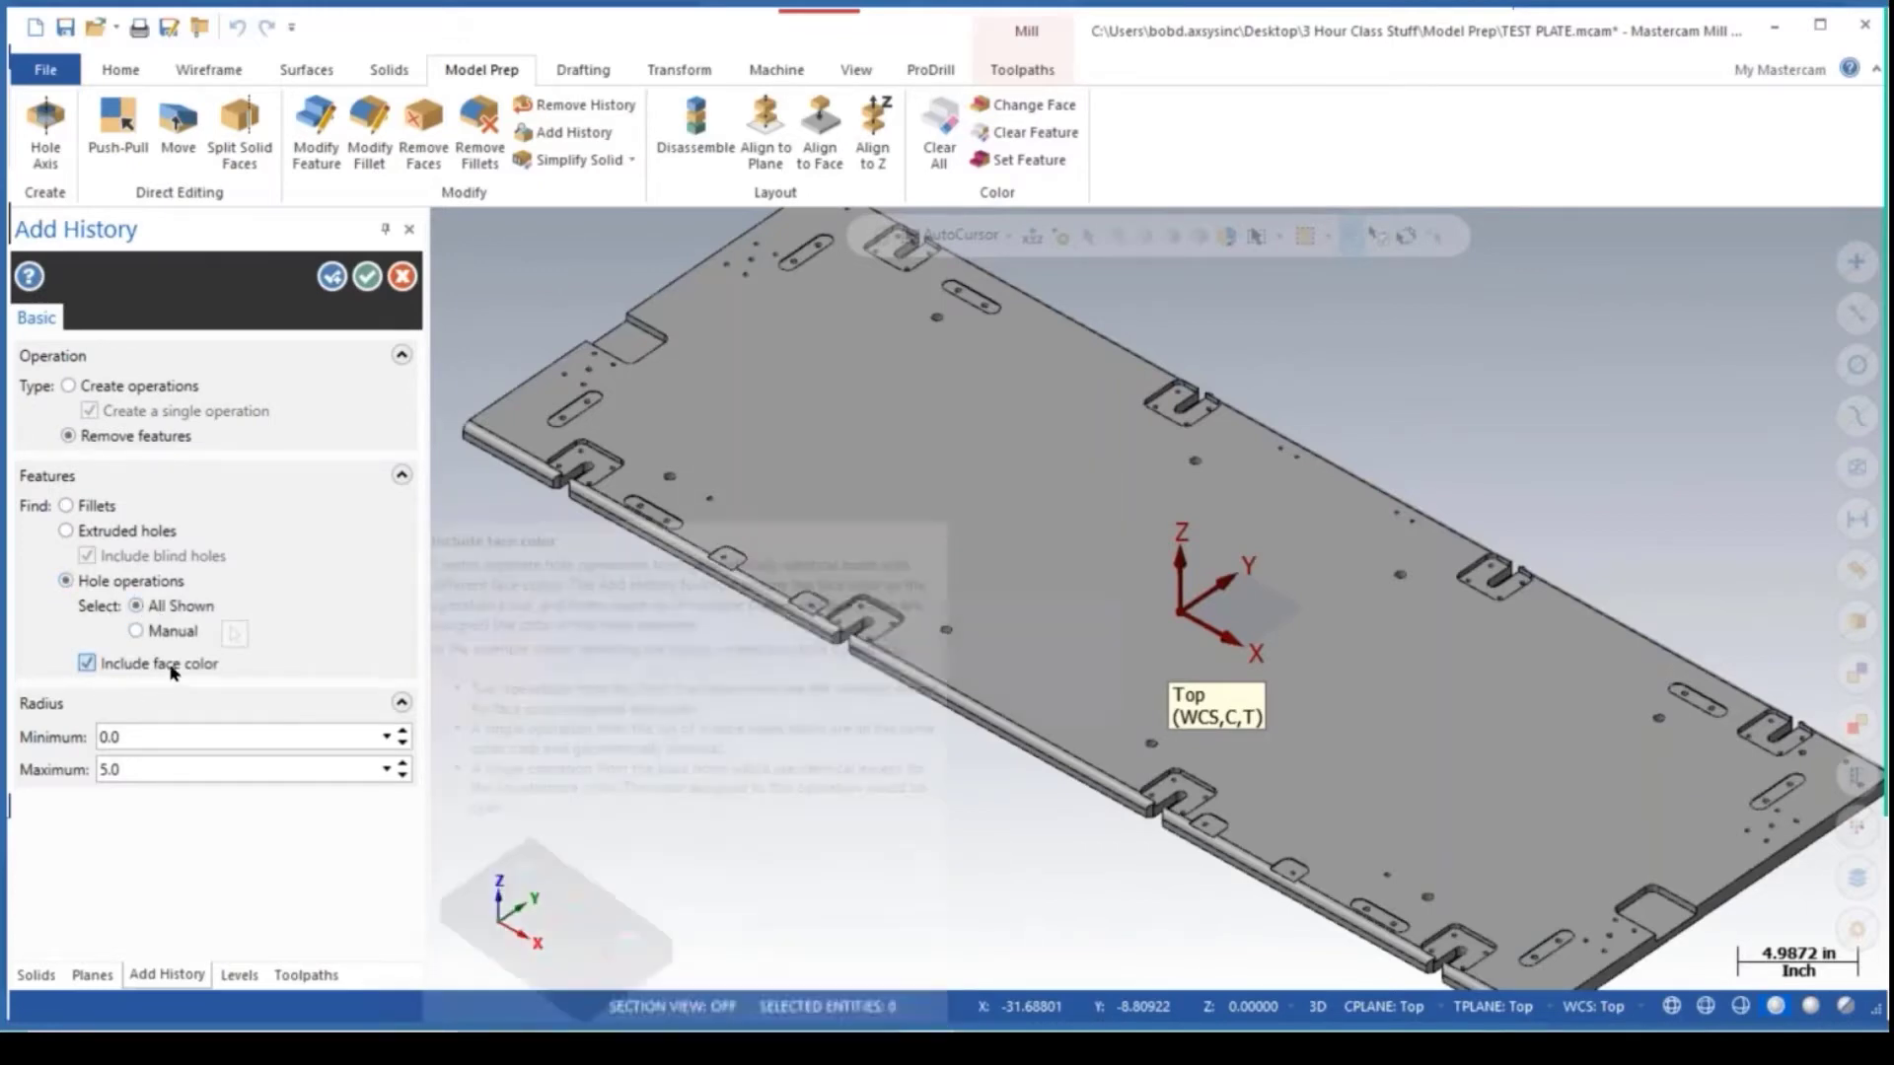
click(367, 278)
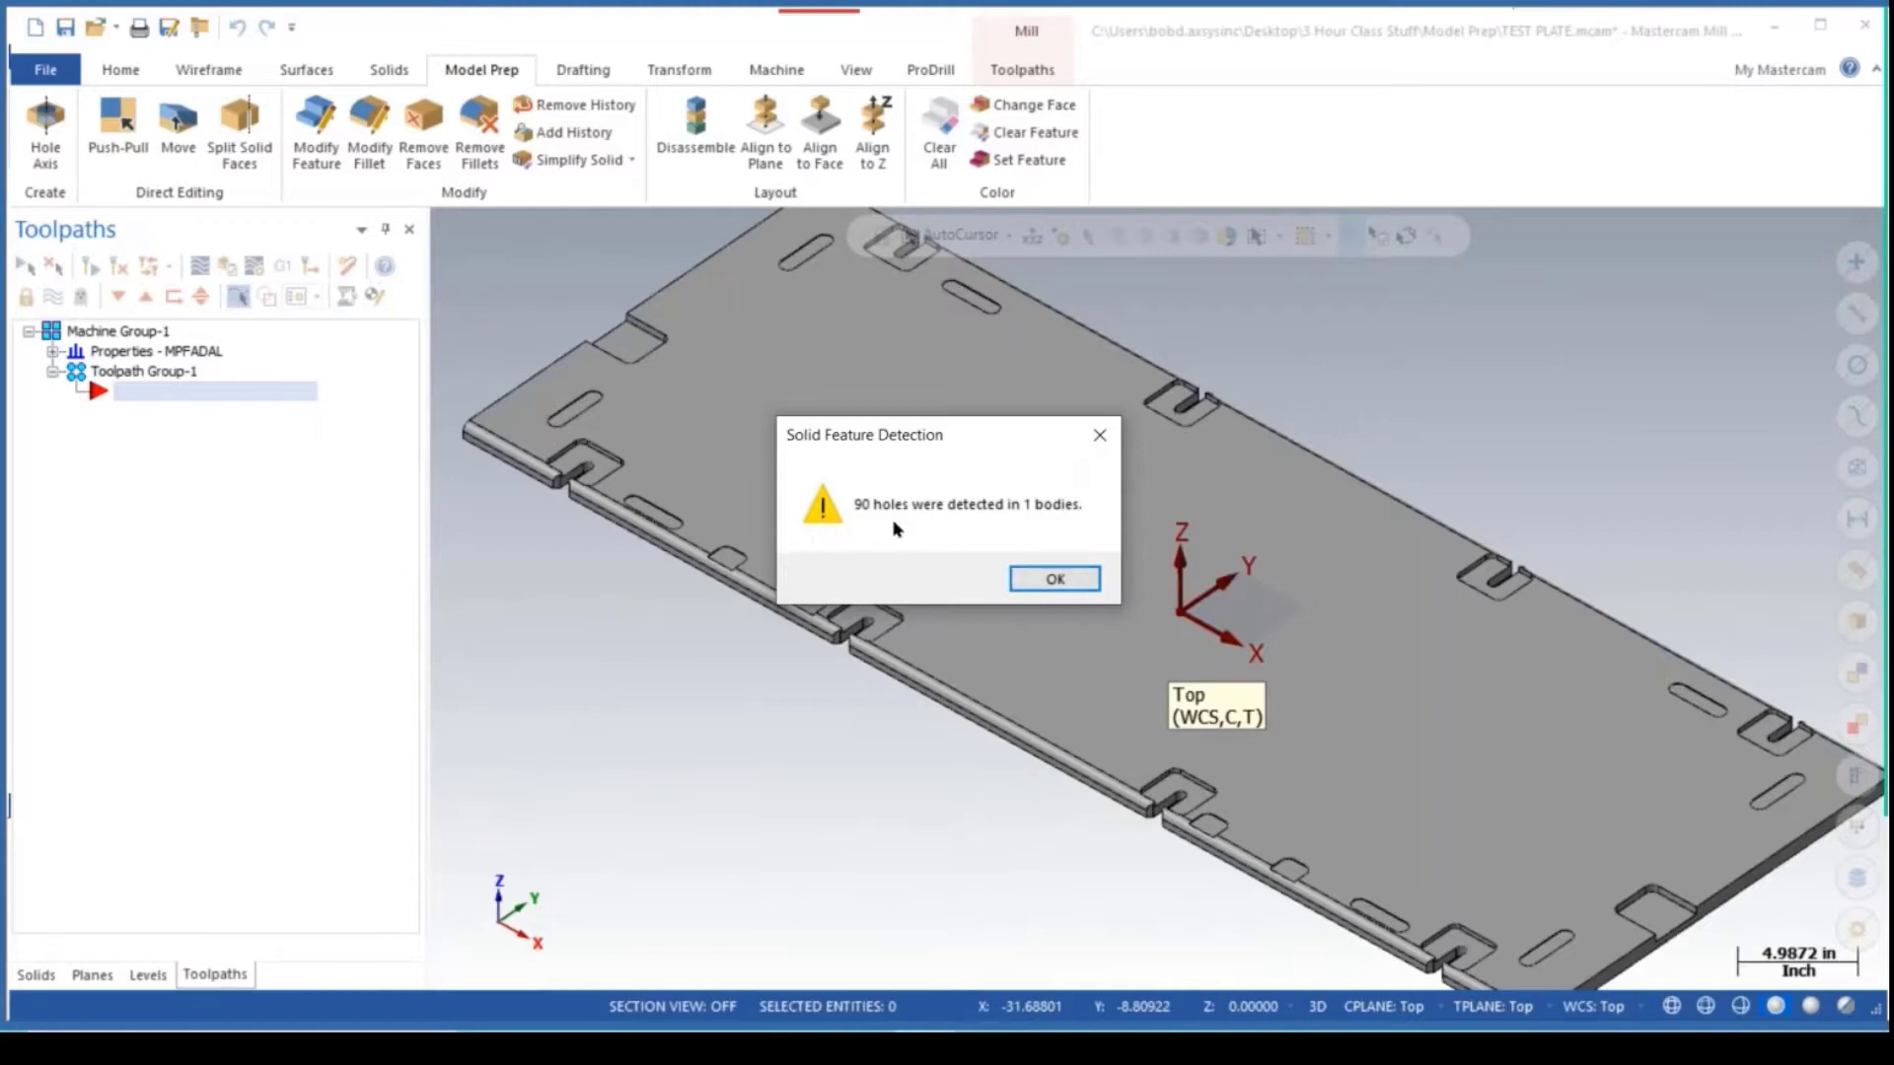
click(1056, 582)
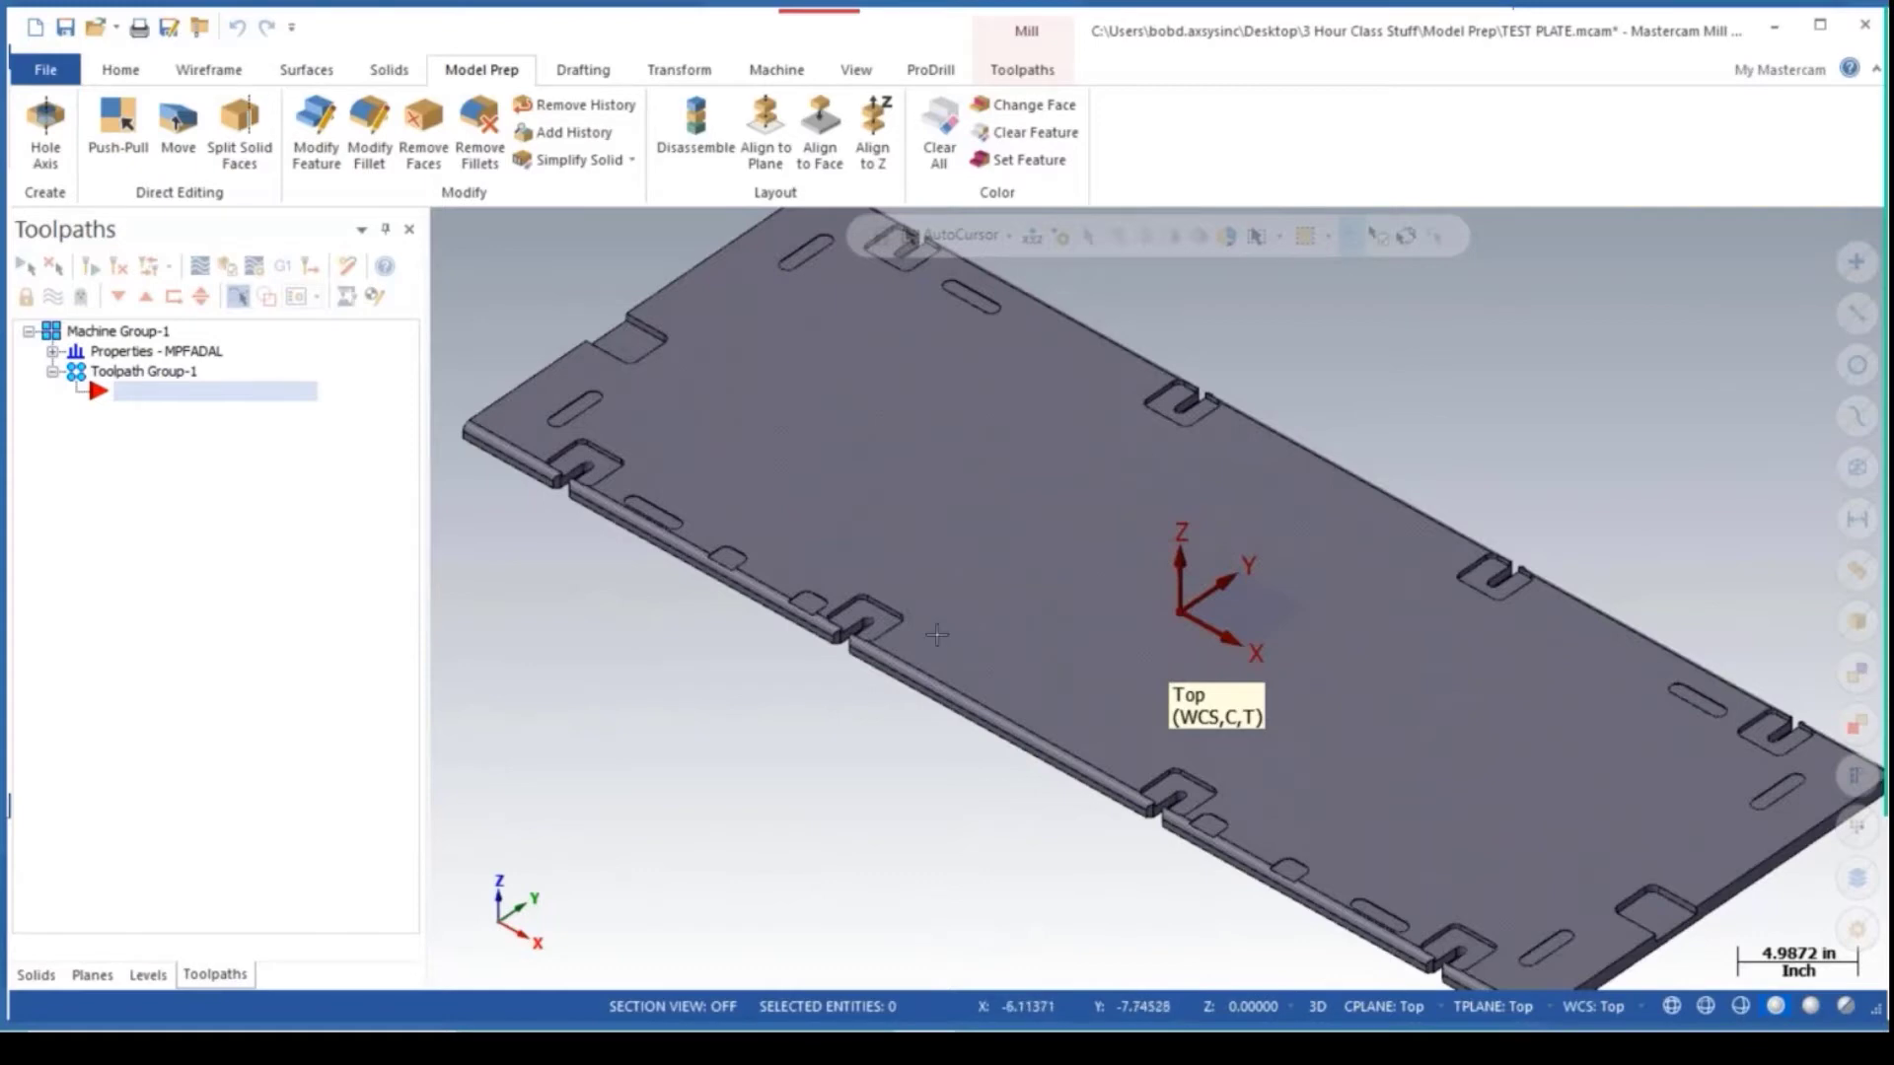
Examine the plate's slots, edge pockets and top face where the hole features were removed.
scroll(927, 629, up, 4)
scroll(740, 600, up, 3)
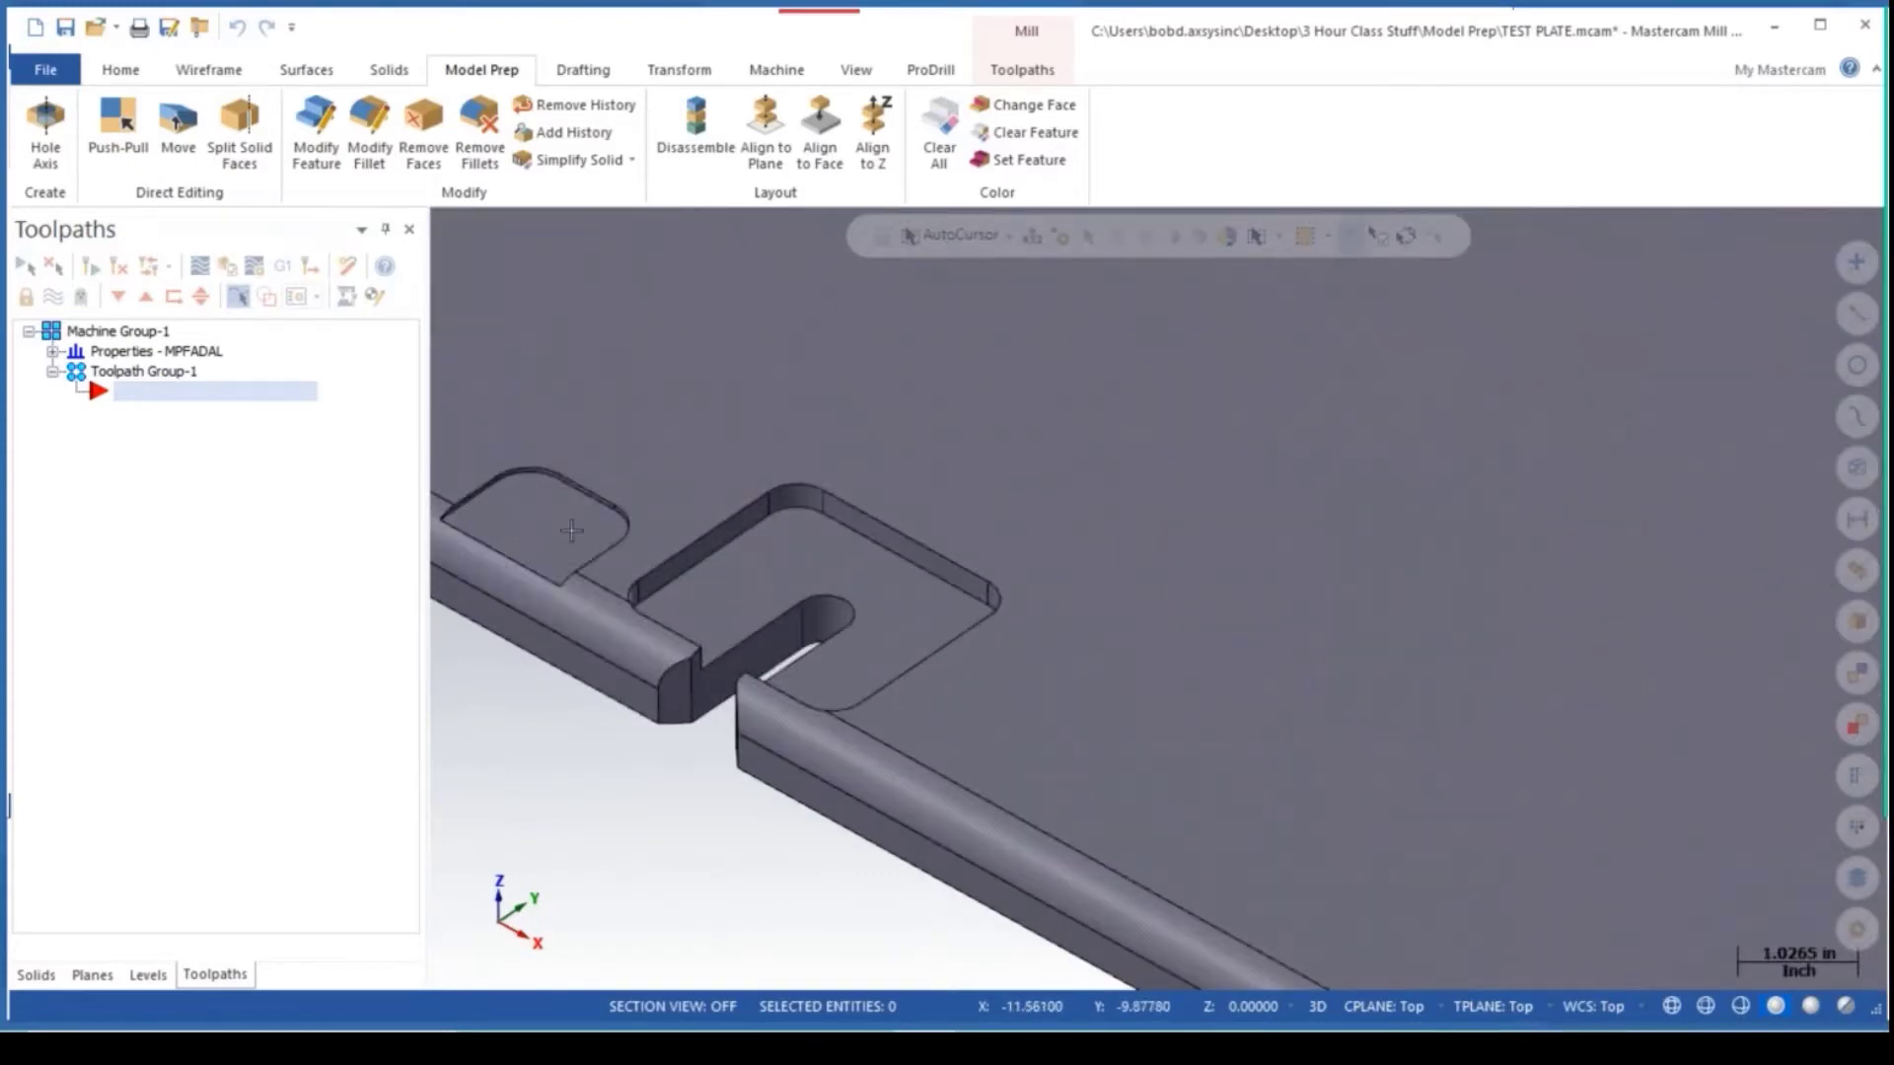
scroll(809, 580, down, 1)
middle_drag(844, 596, 909, 572)
scroll(908, 572, down, 7)
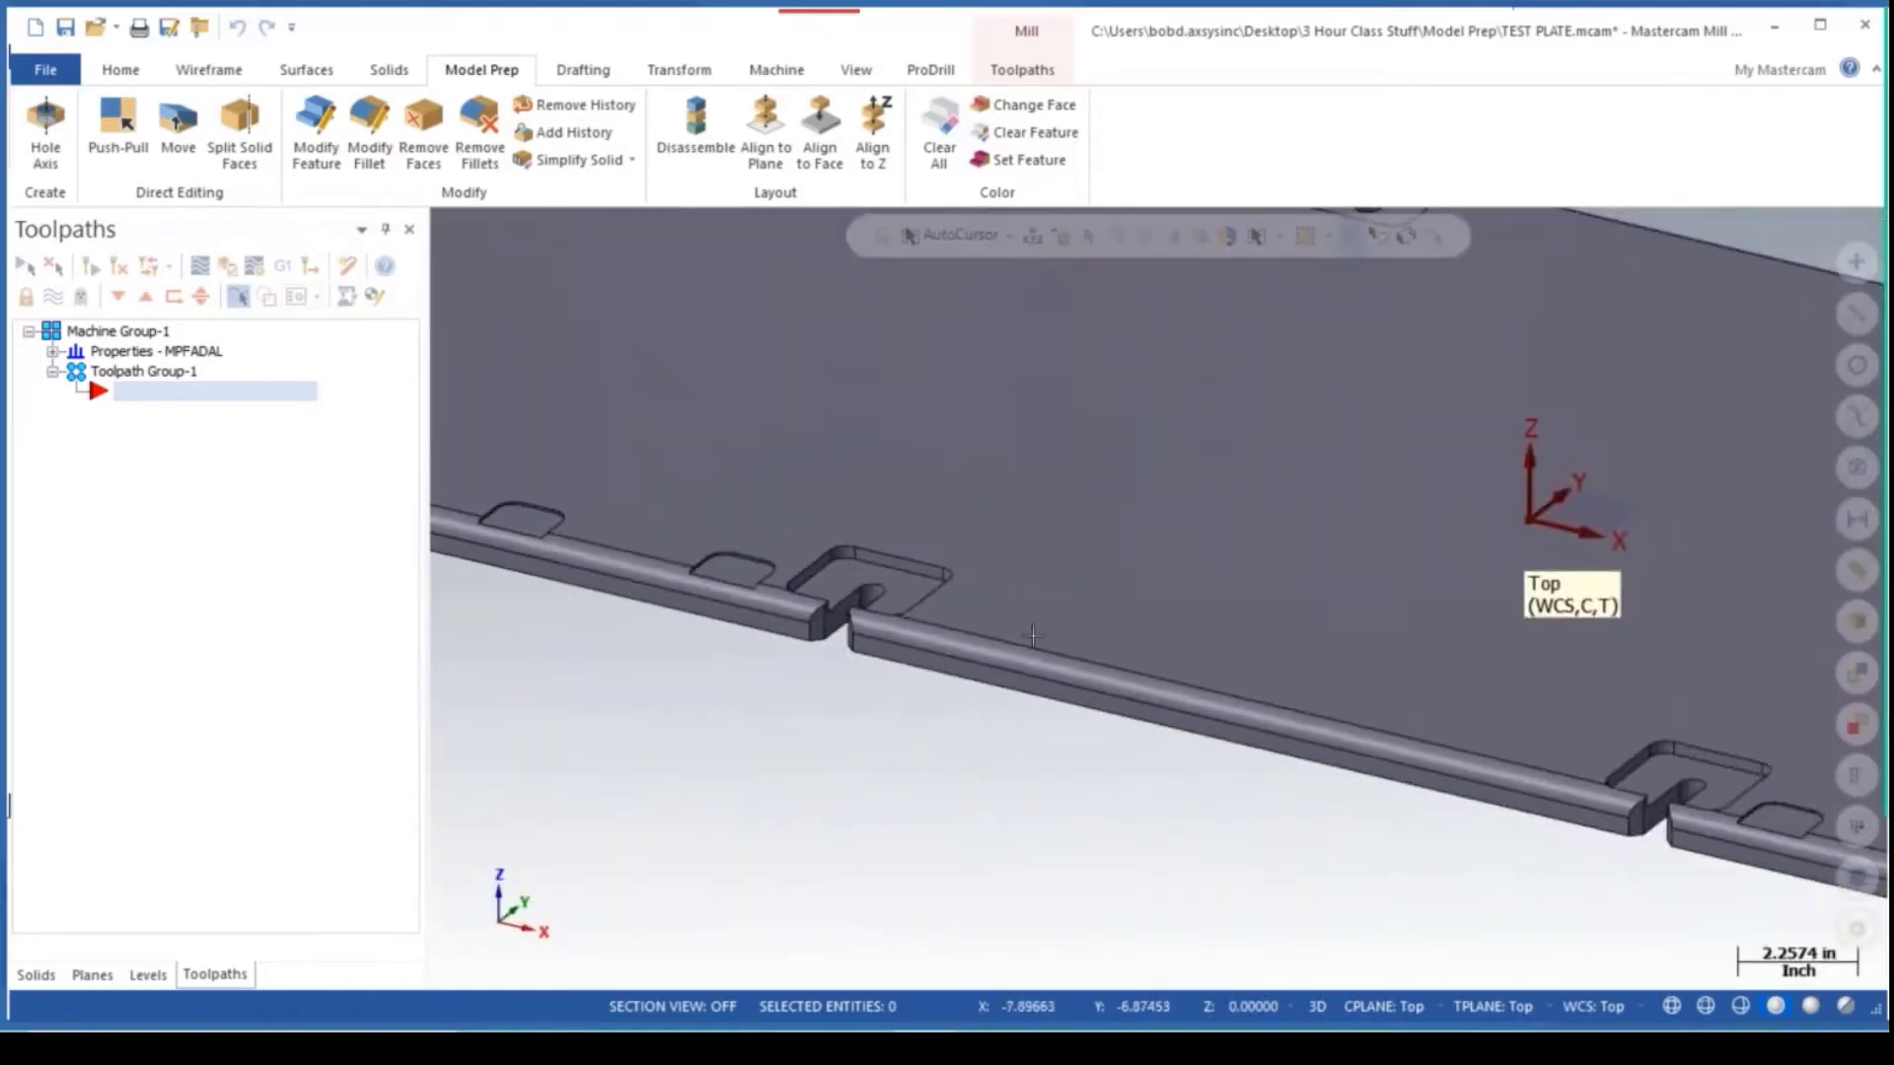
middle_drag(1127, 645, 1073, 679)
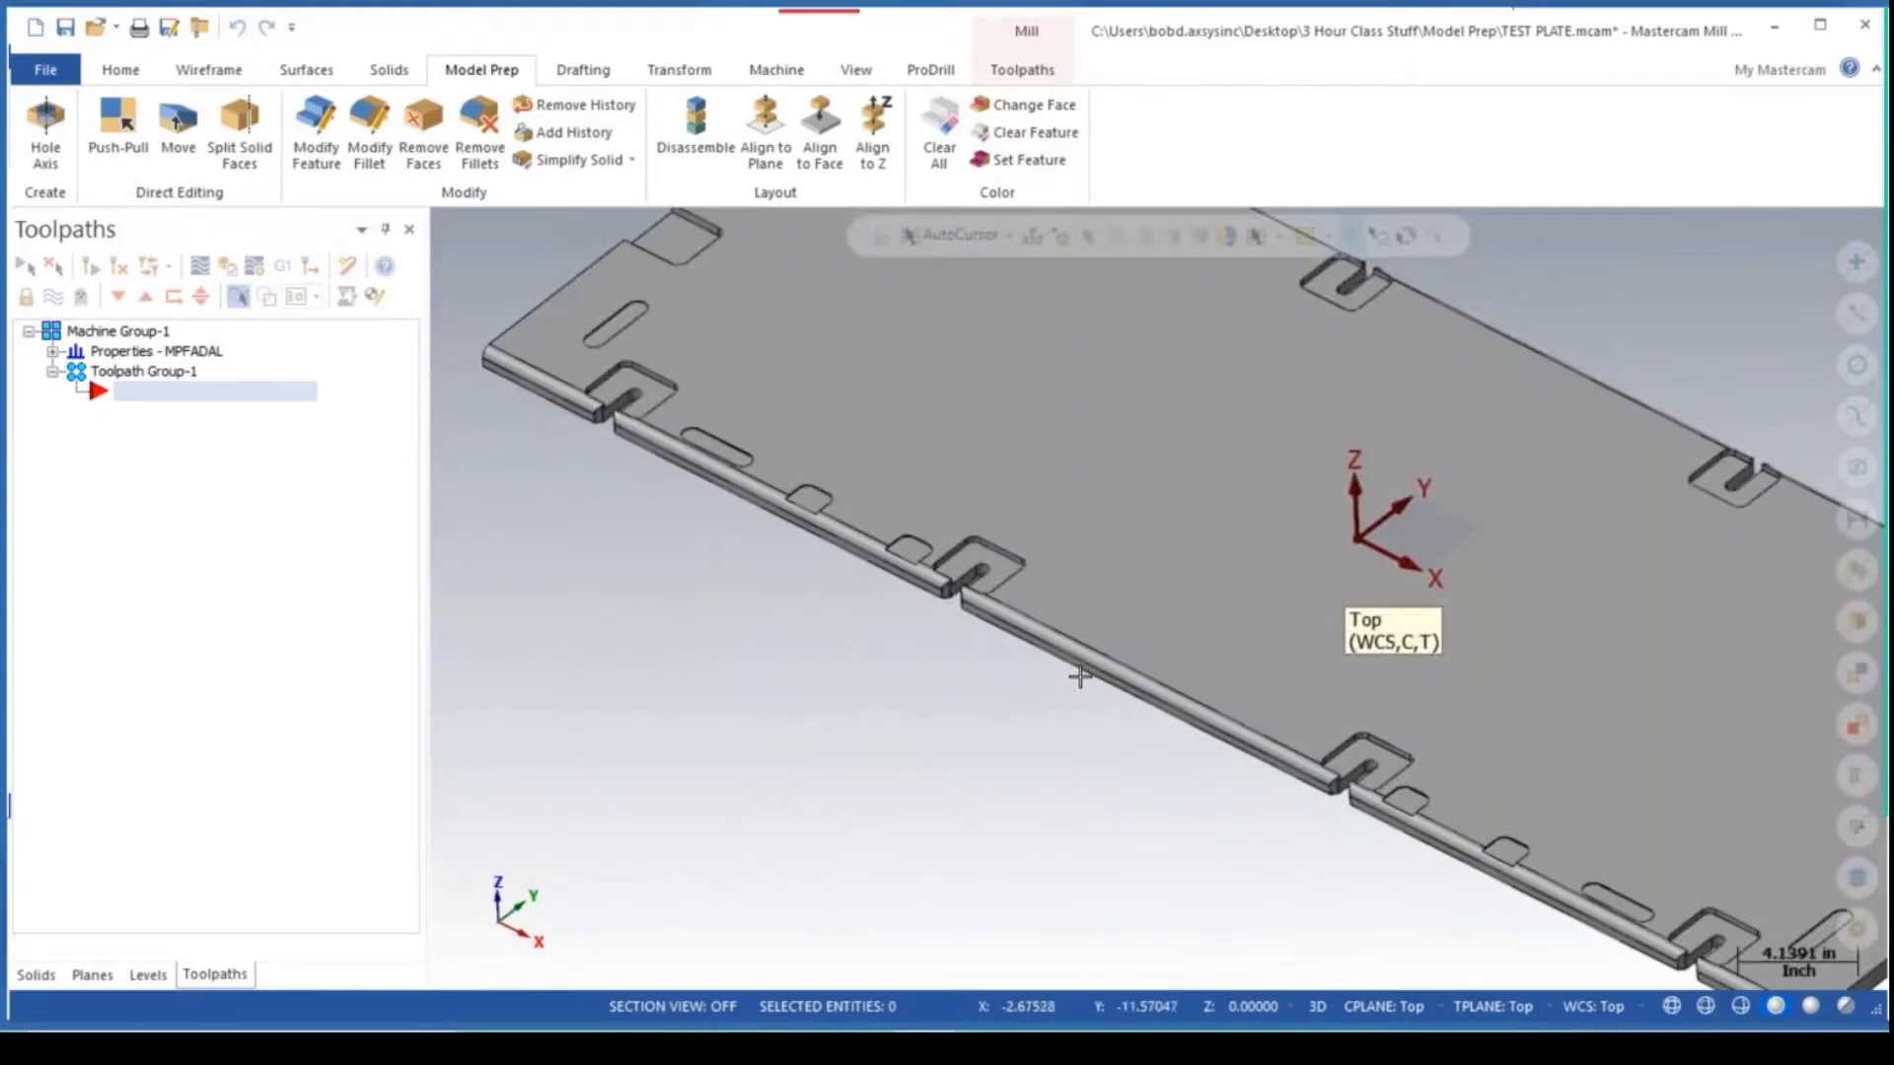
scroll(989, 722, down, 1)
scroll(988, 722, down, 1)
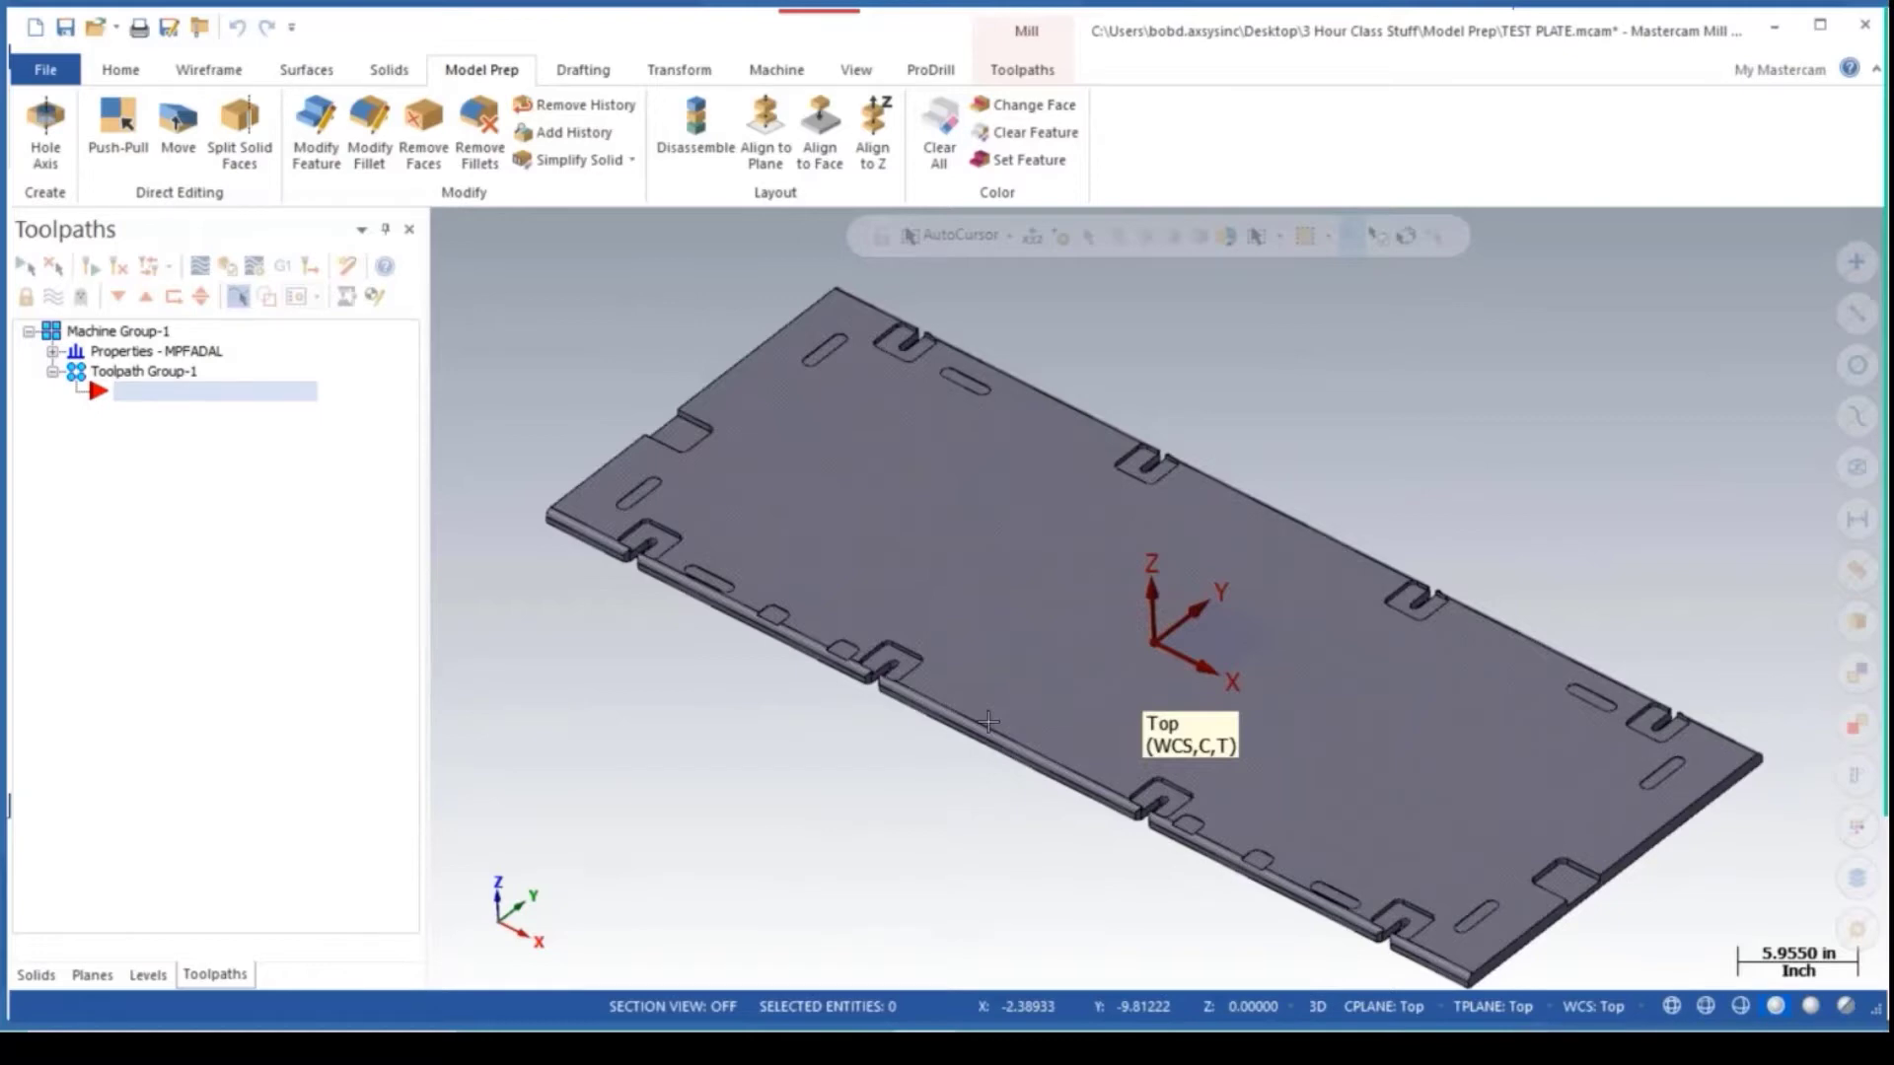
scroll(988, 722, up, 3)
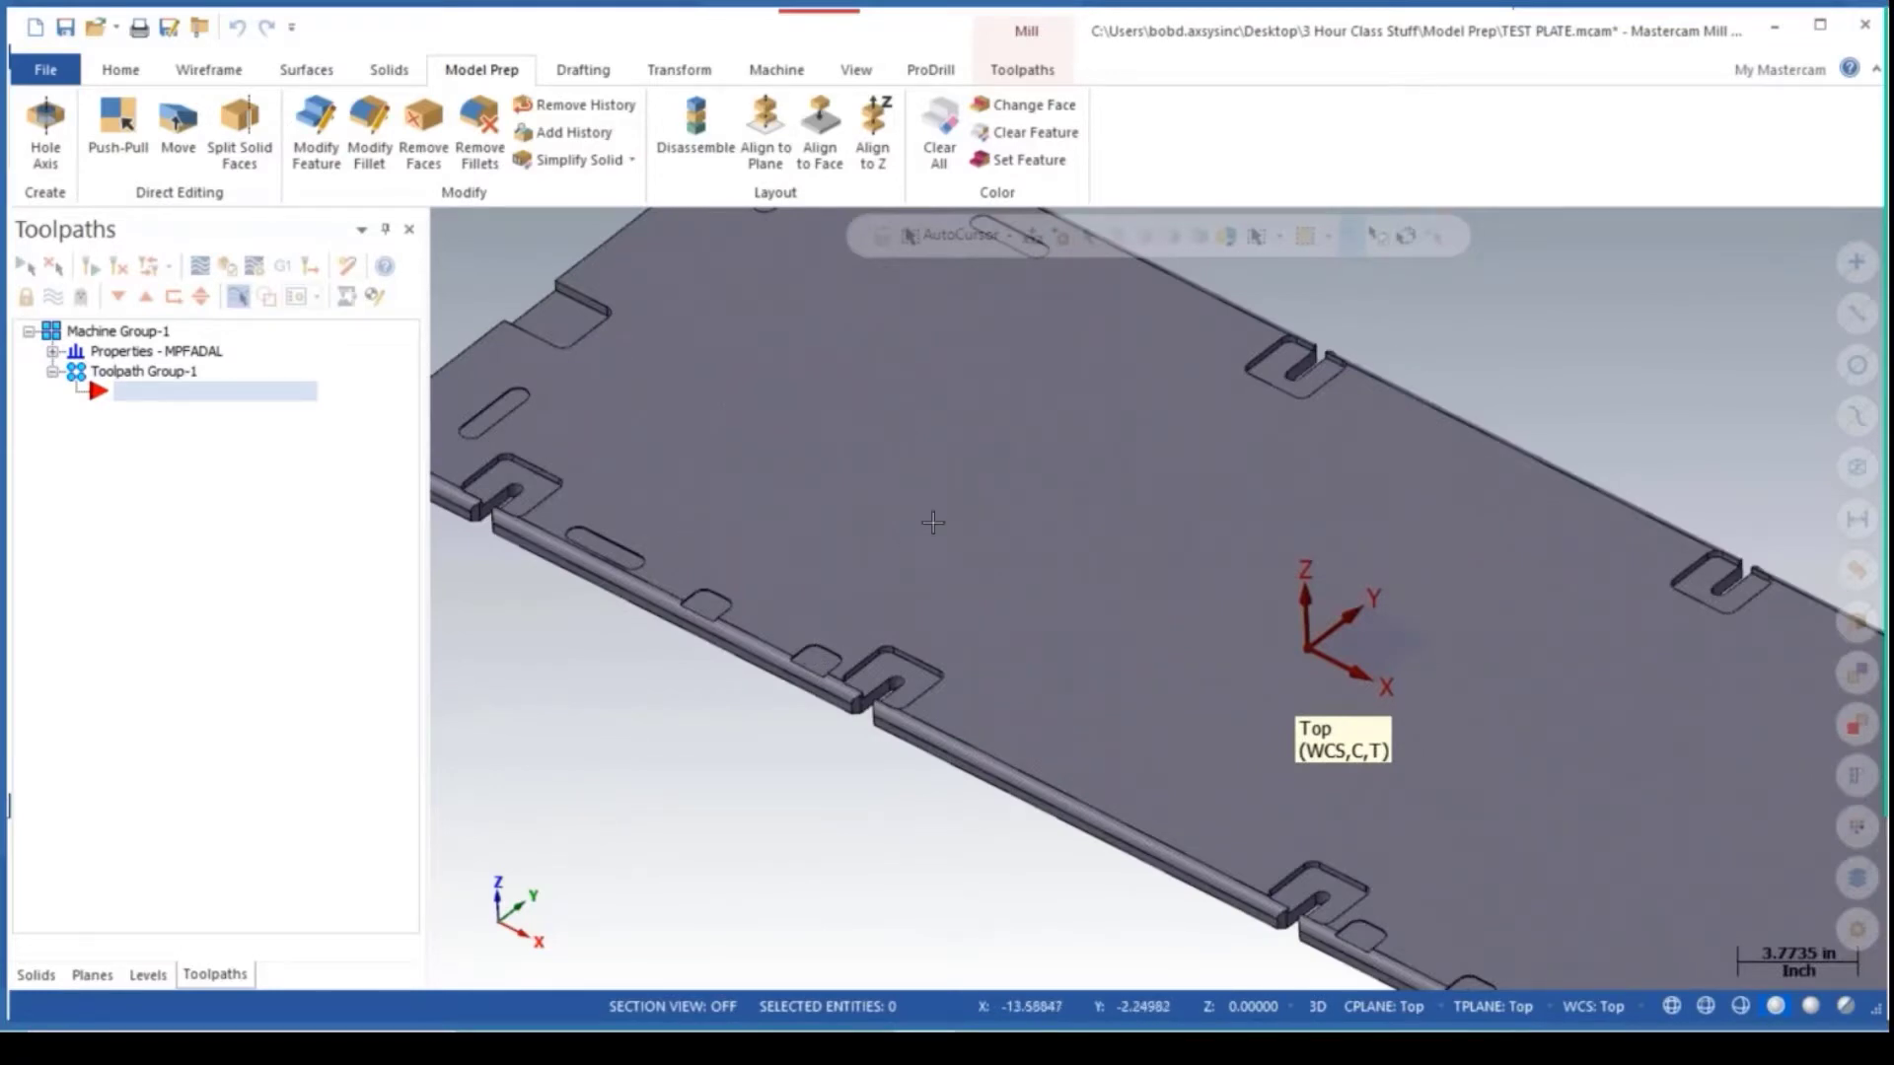
scroll(933, 524, down, 2)
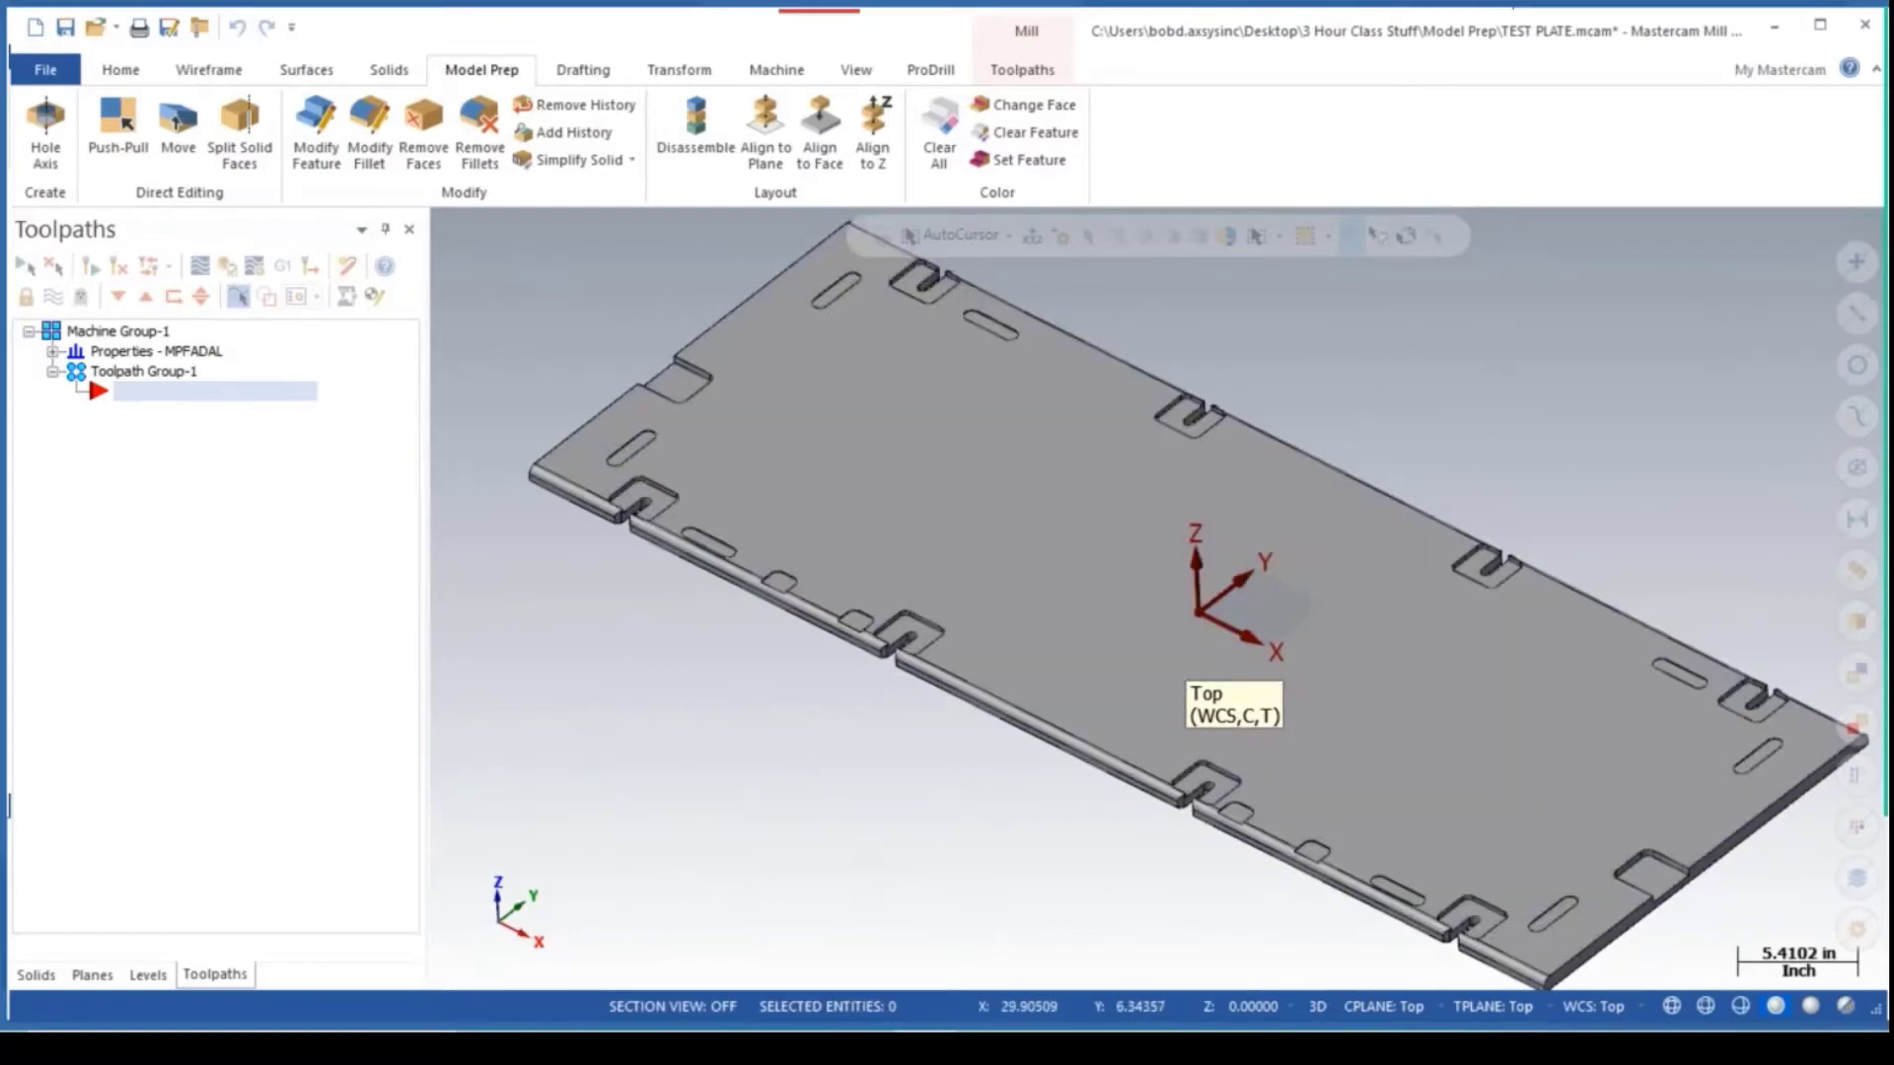
Discard the changes to TEST PLATE.mcam and open Bike Assembly.mcam.
key(ctrl+n)
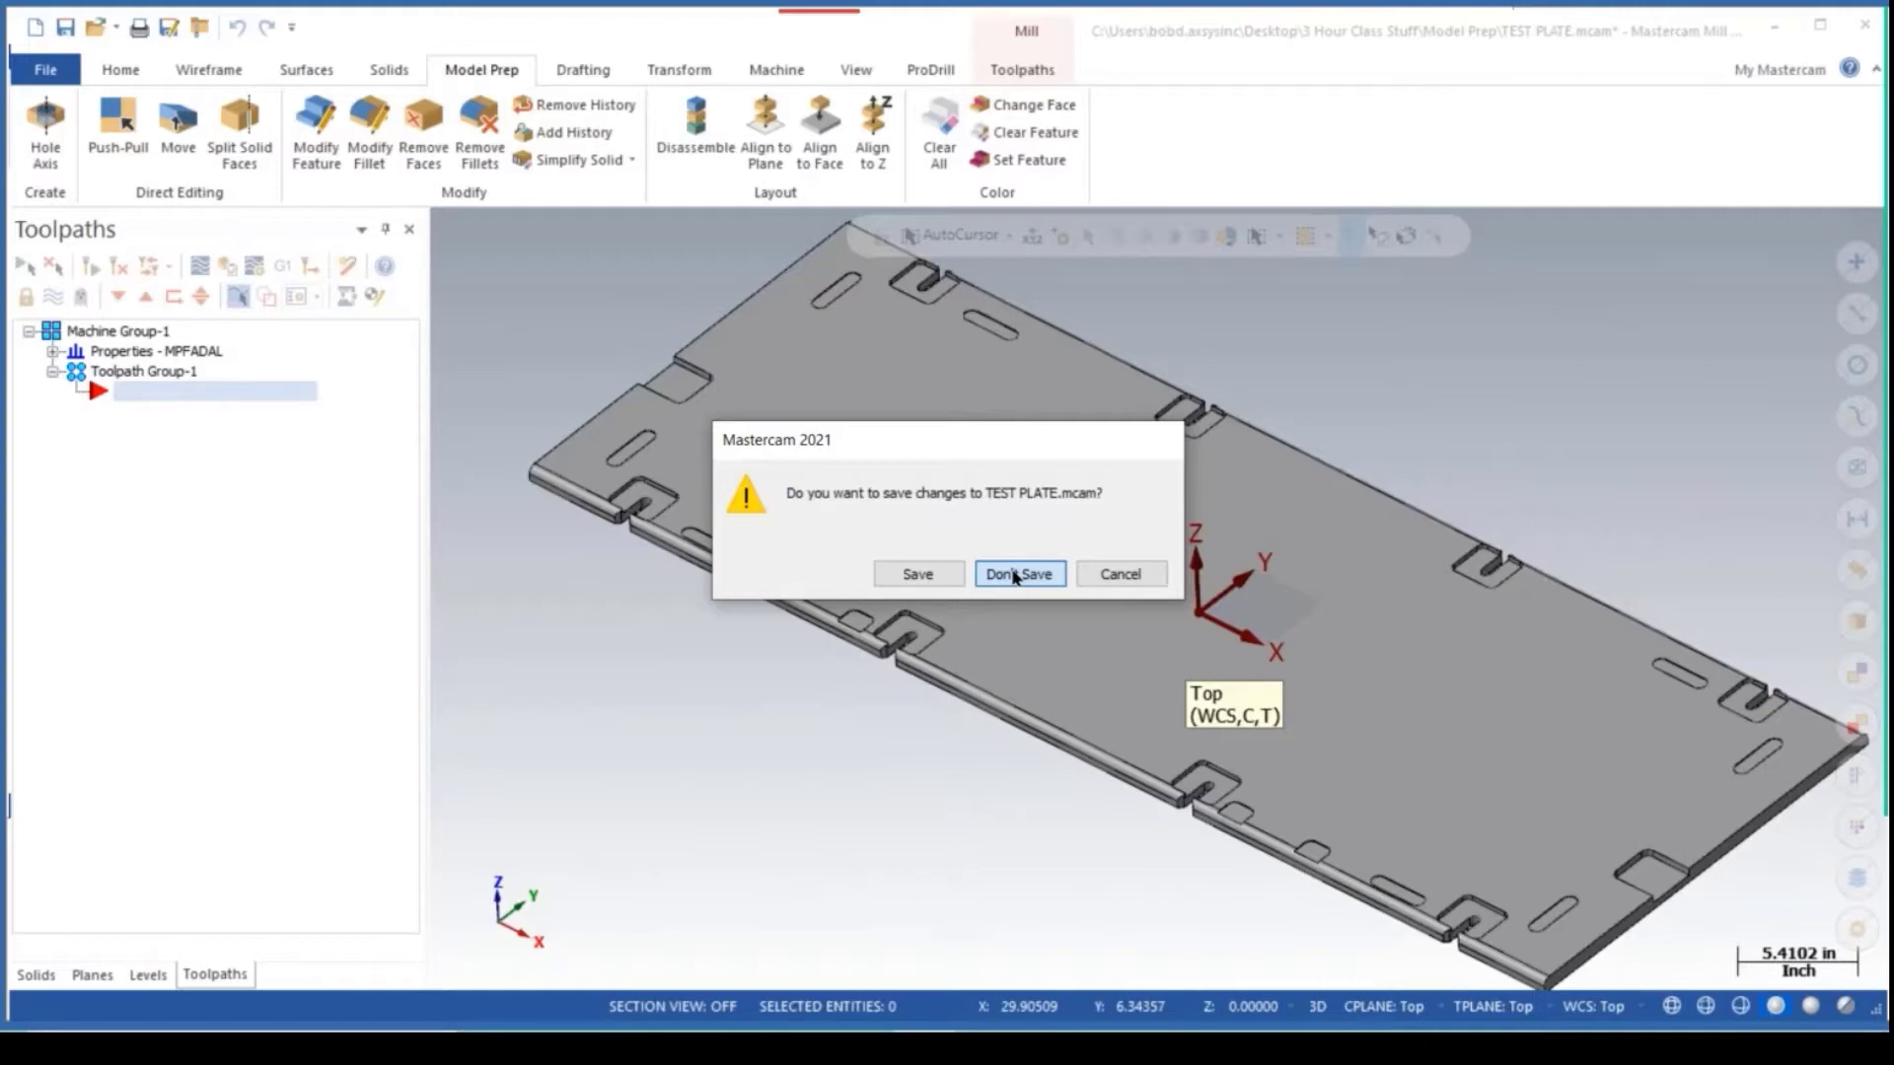
click(1015, 577)
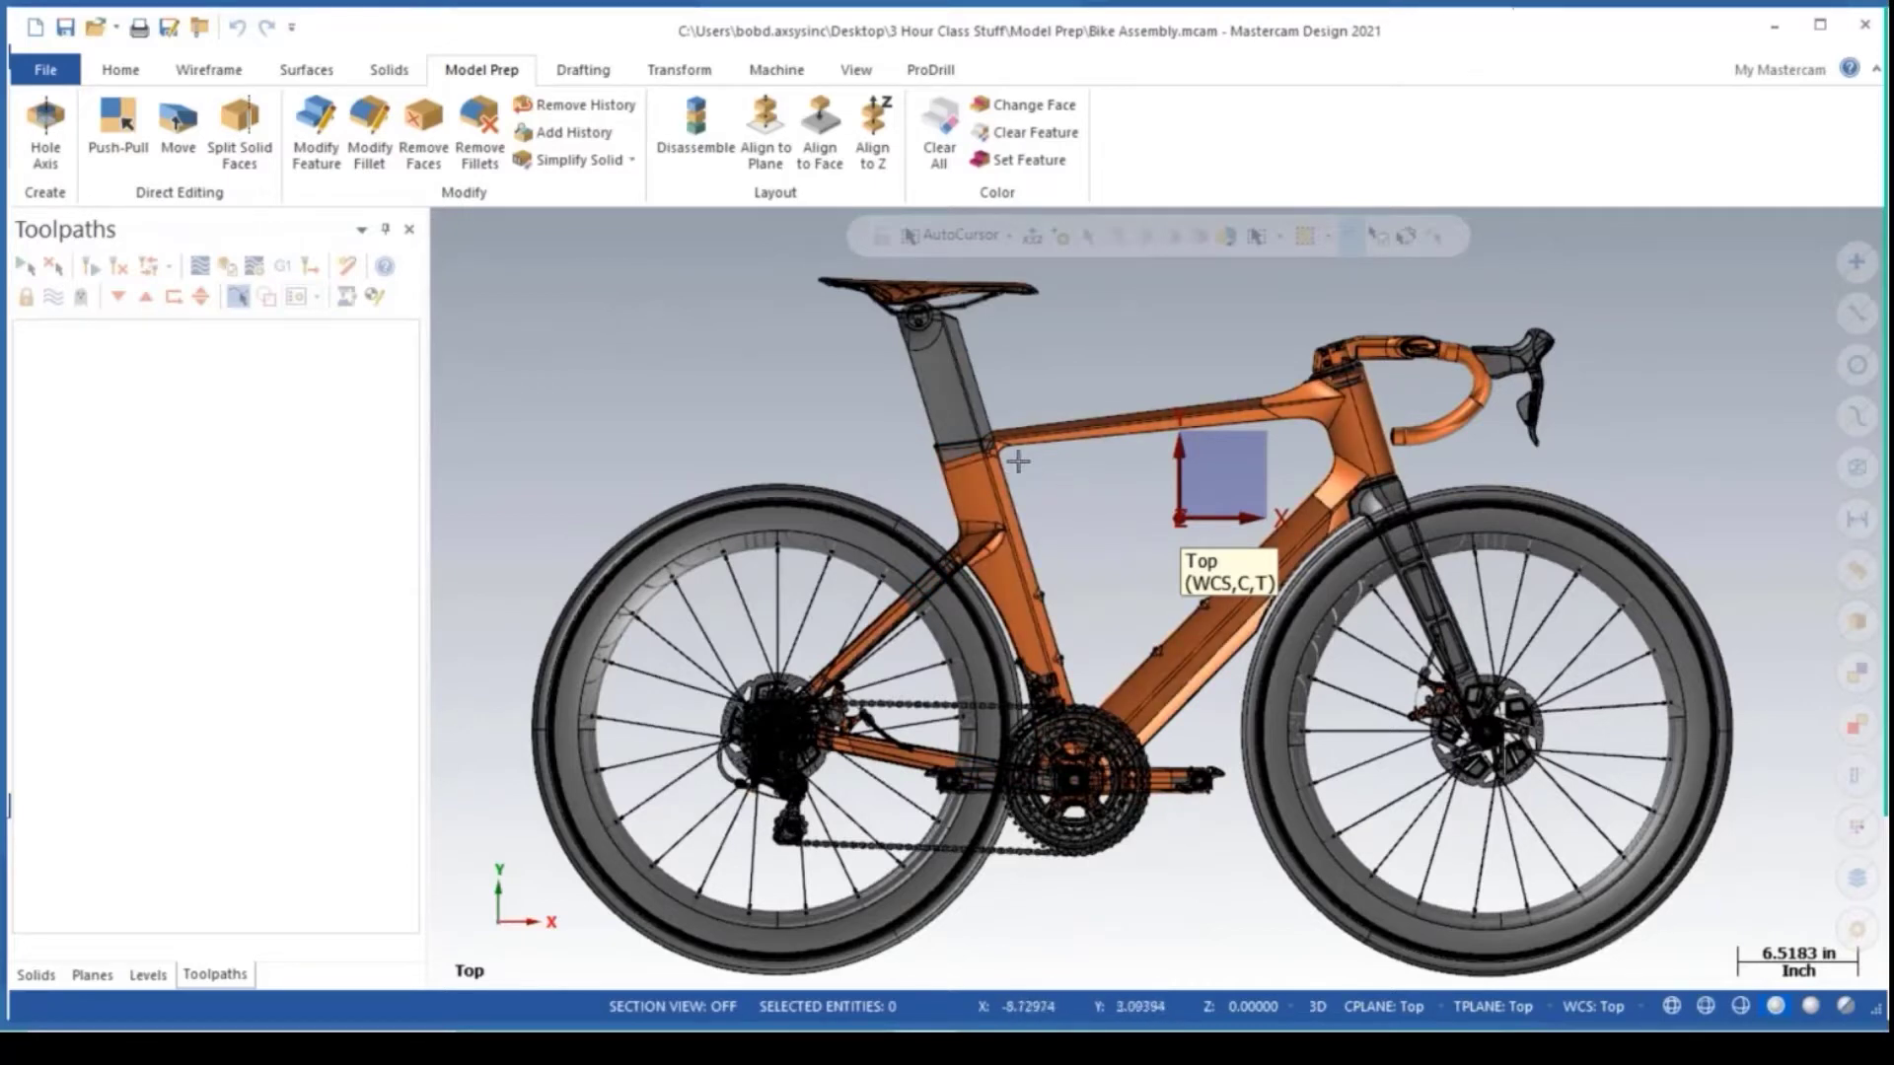
scroll(1095, 633, down, 2)
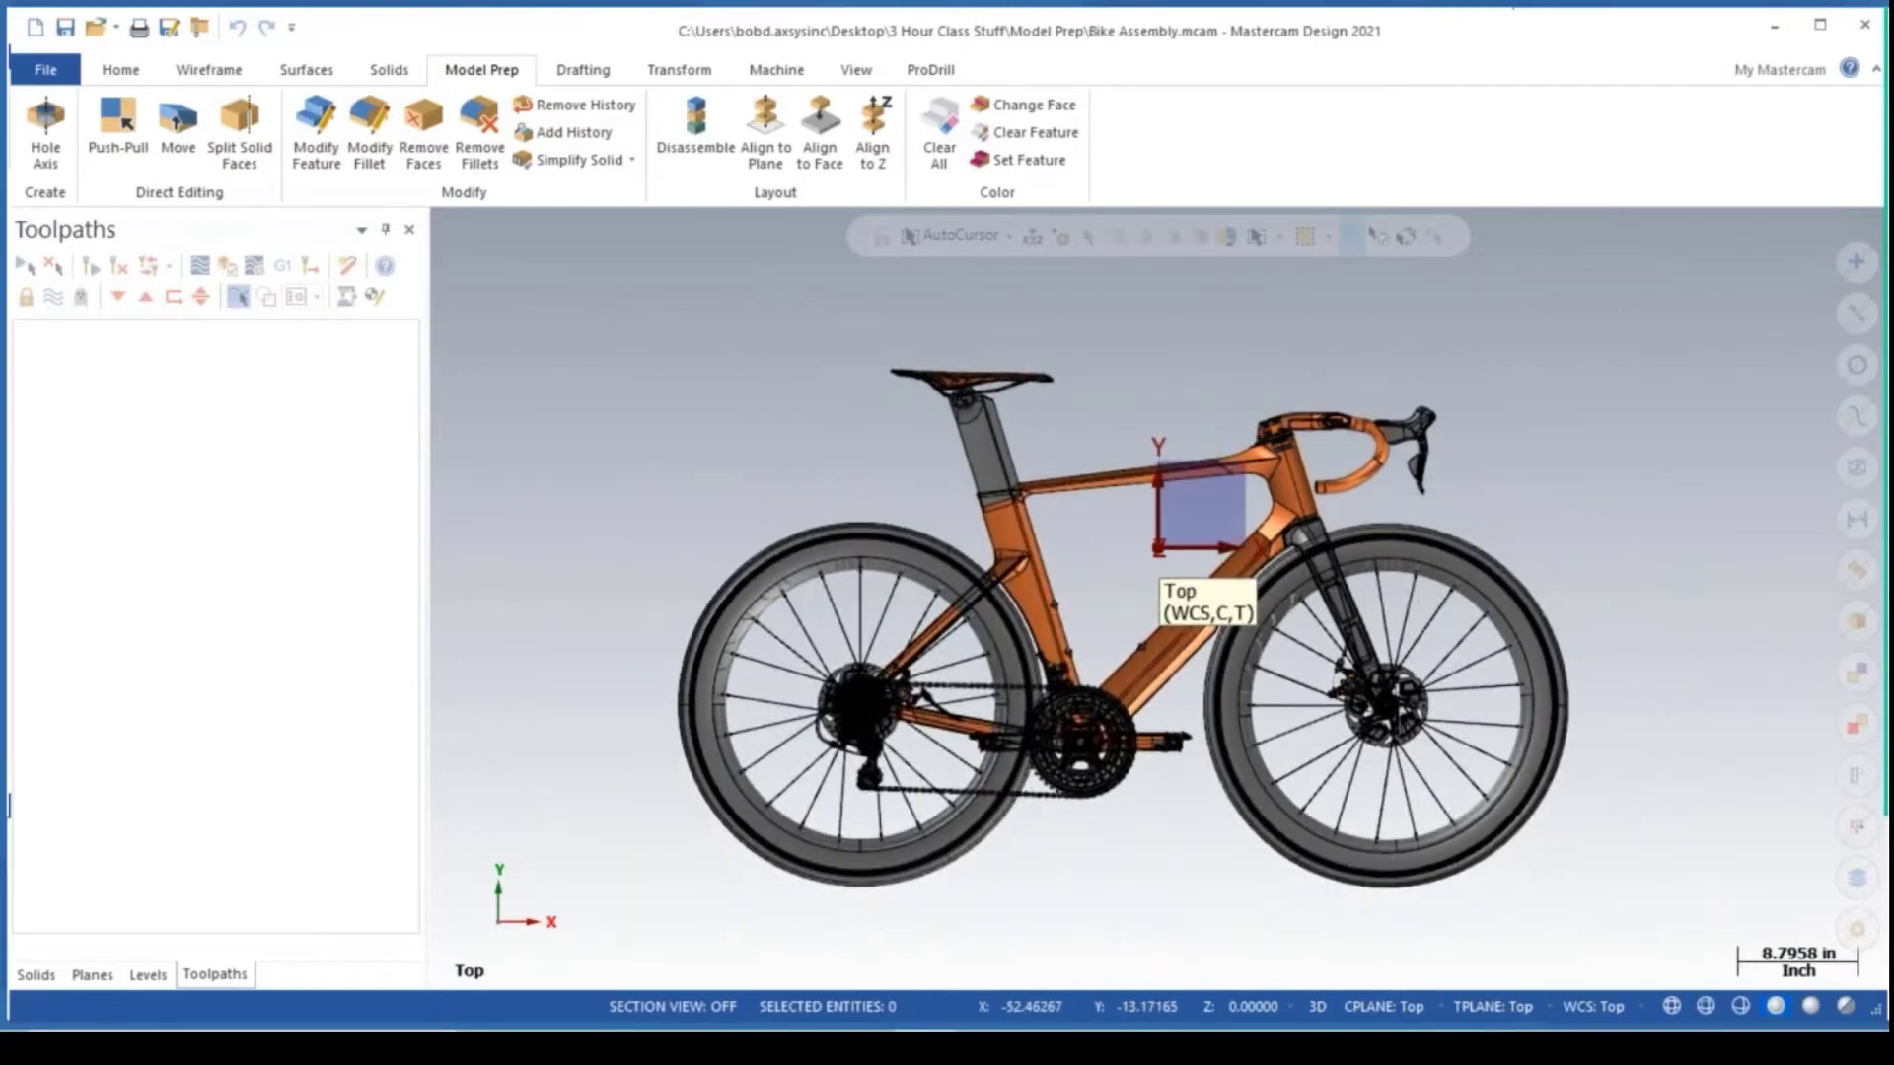
Disassemble all bike solid bodies as copies, placed automatically along X+ with 1.0 spacing, on levels from 1000 incremented by solid body.
click(147, 975)
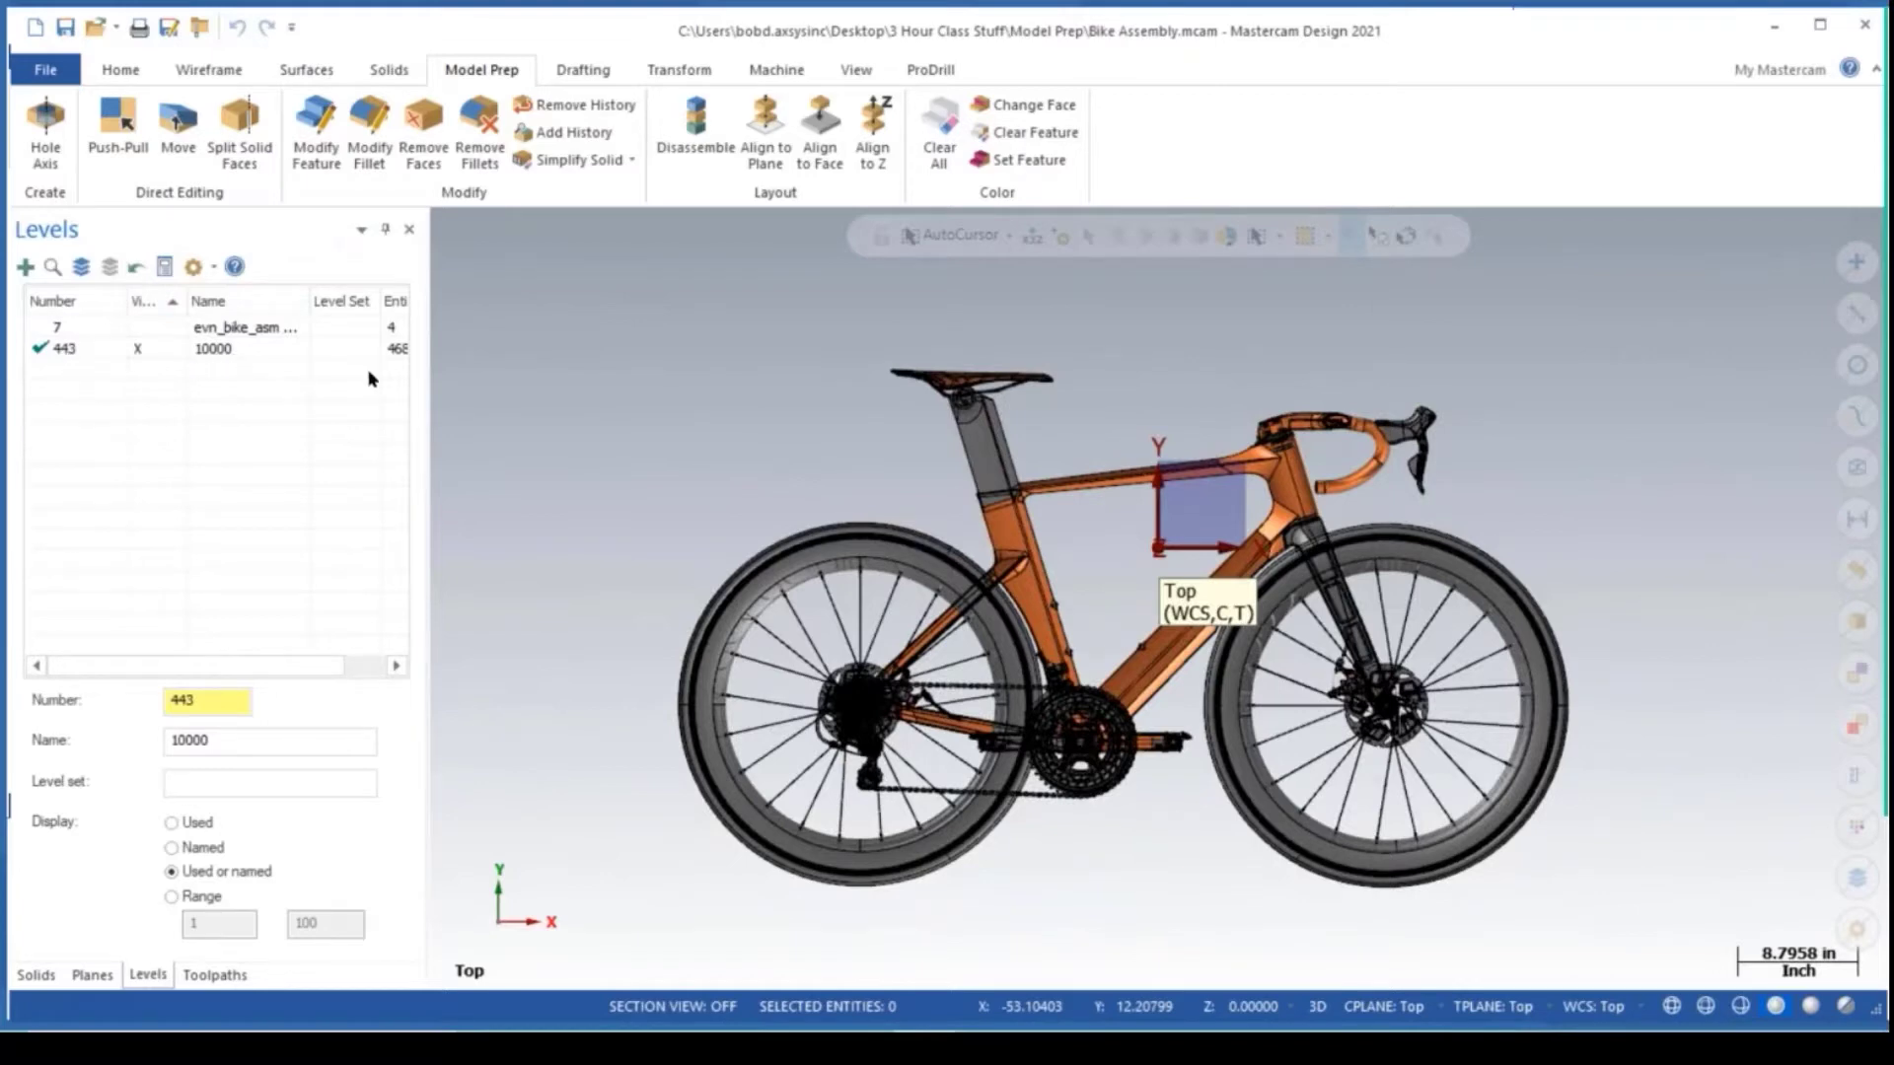
drag(323, 667, 254, 664)
click(696, 138)
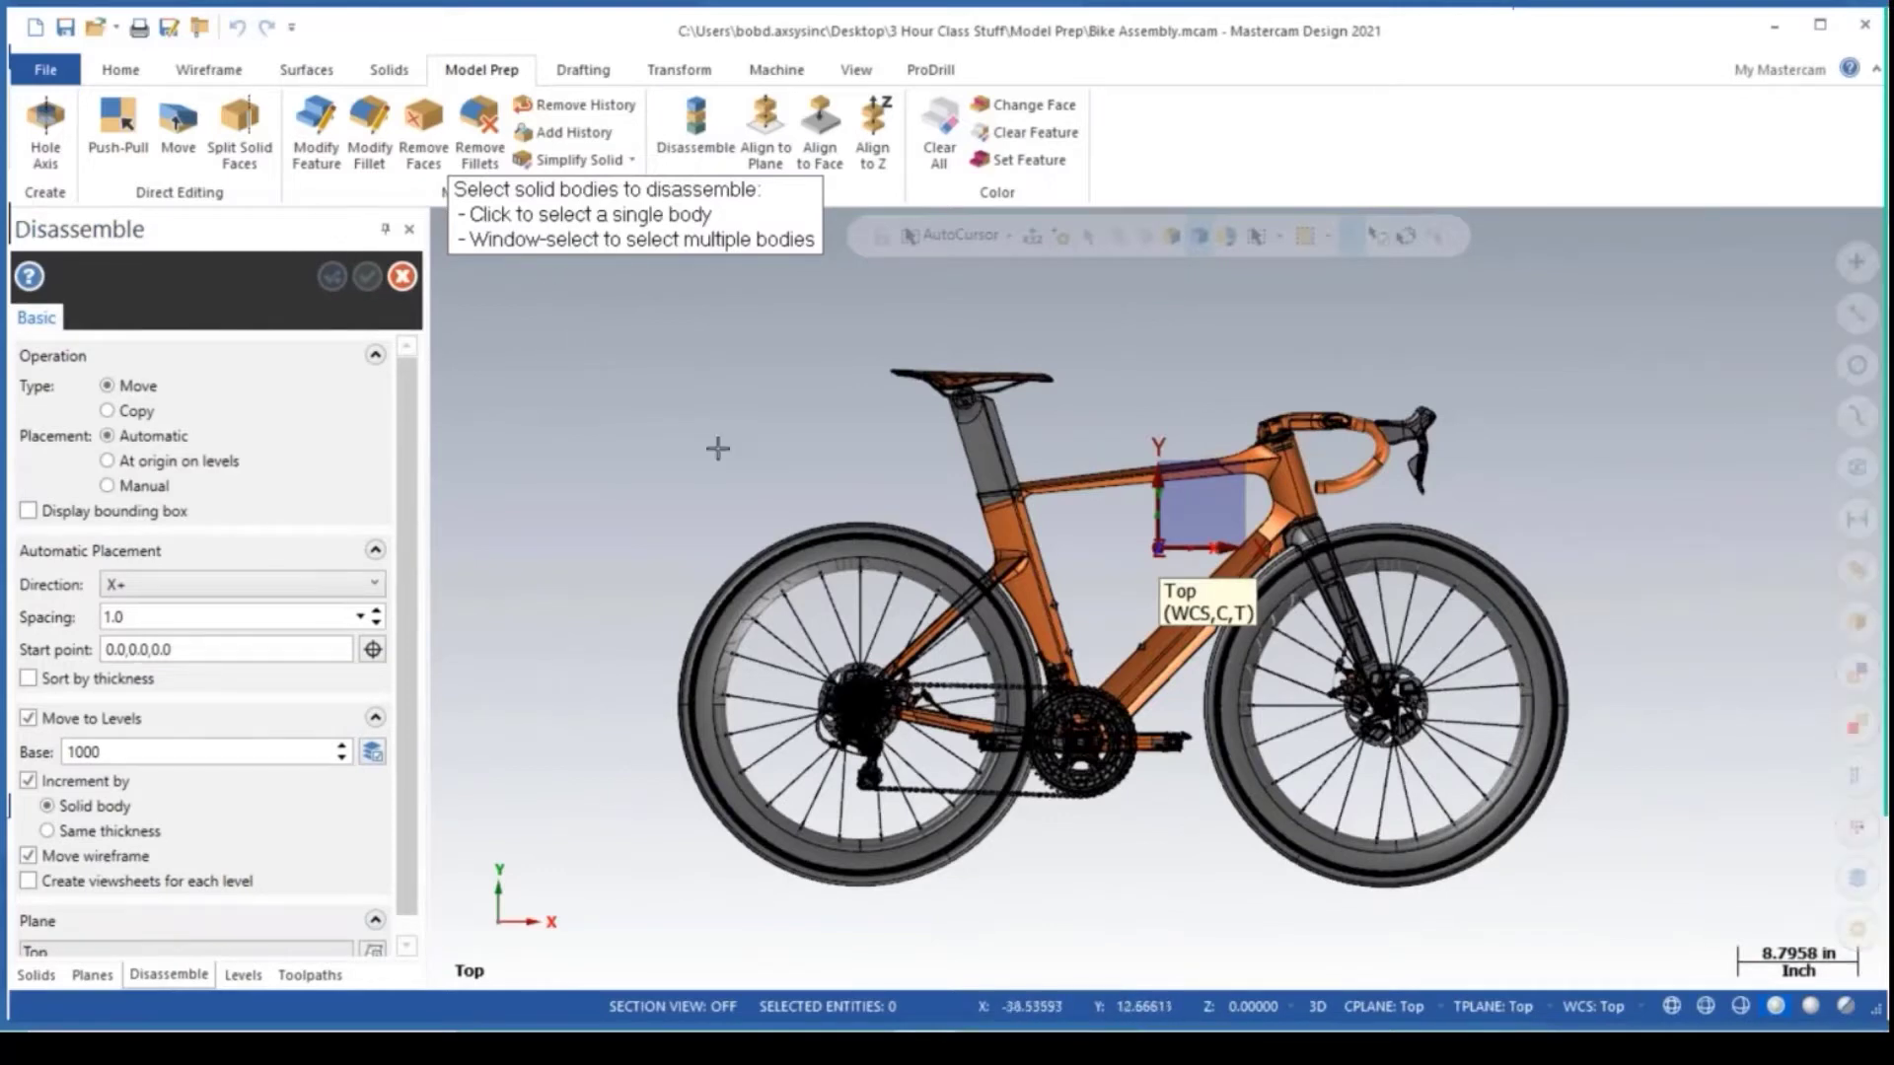
click(1854, 619)
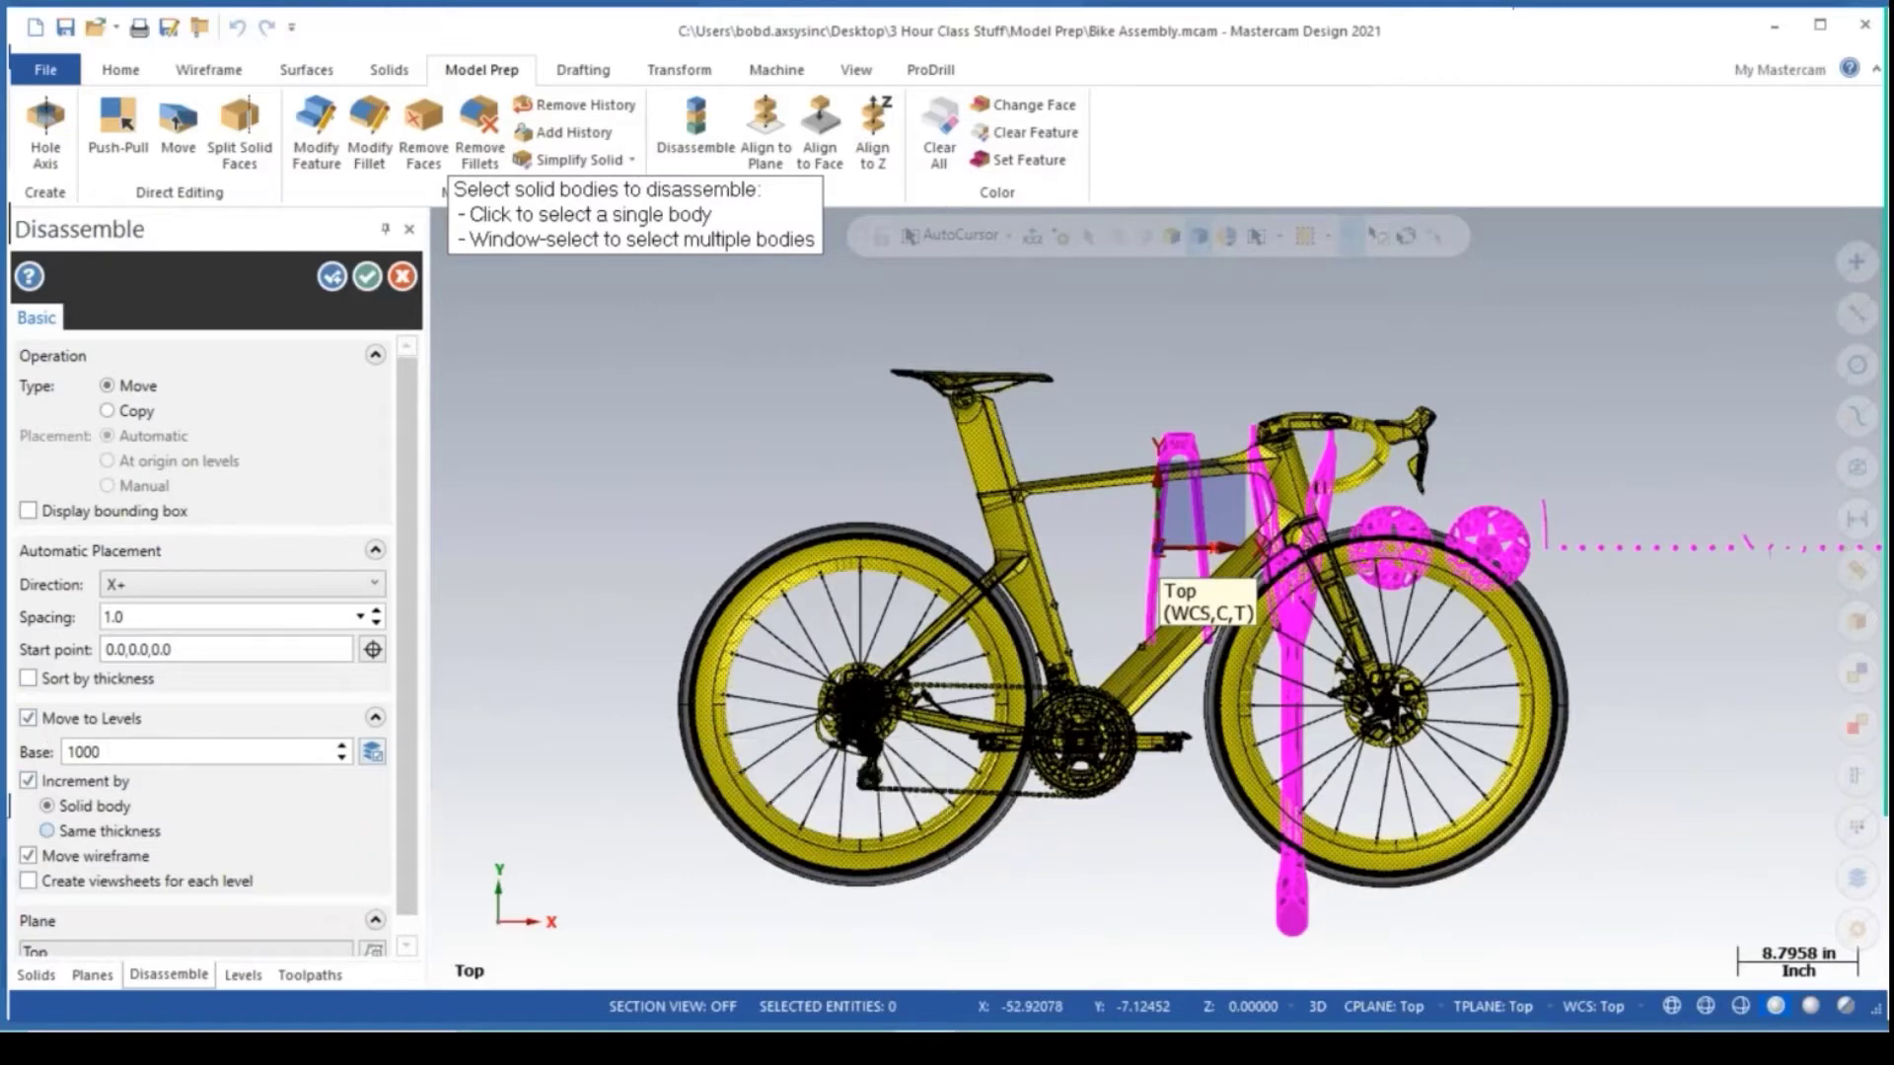
click(108, 411)
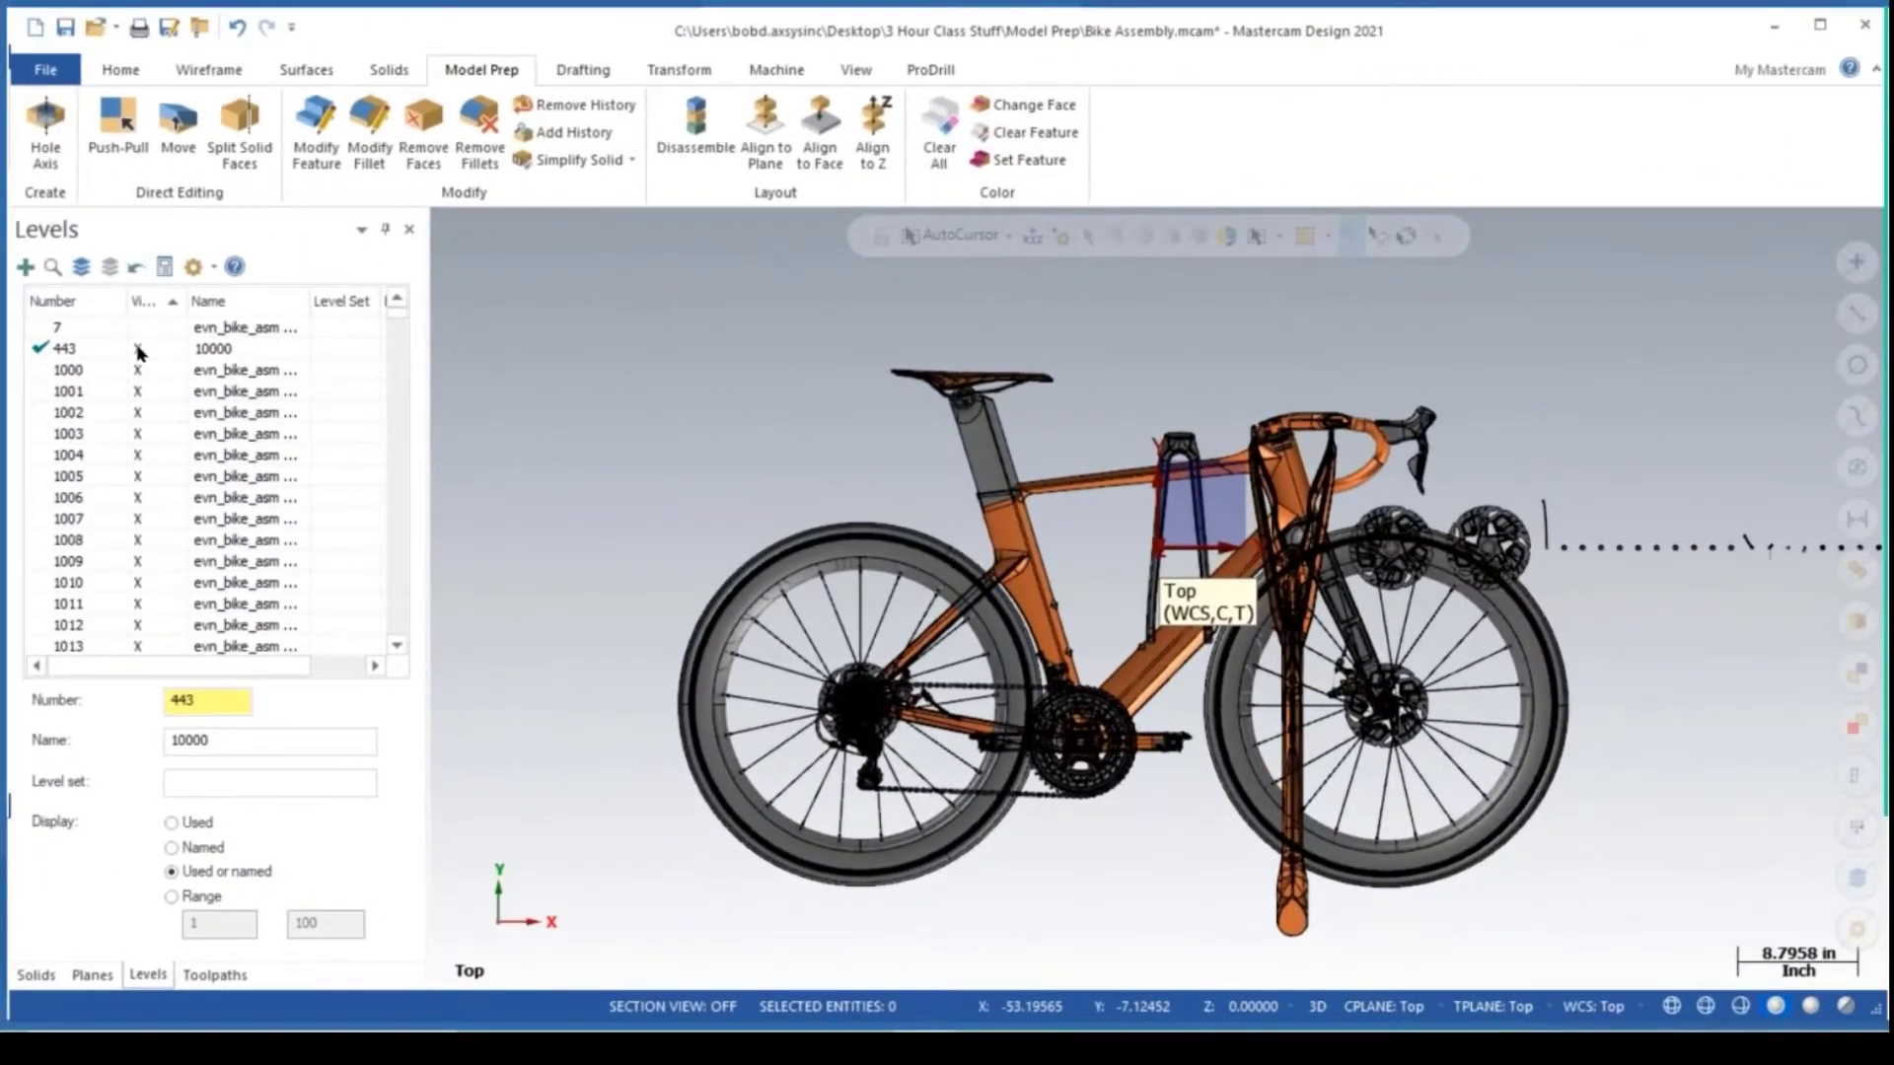
Hide the original bike assembly on level 443 and view the full row of disassembled parts.
click(139, 349)
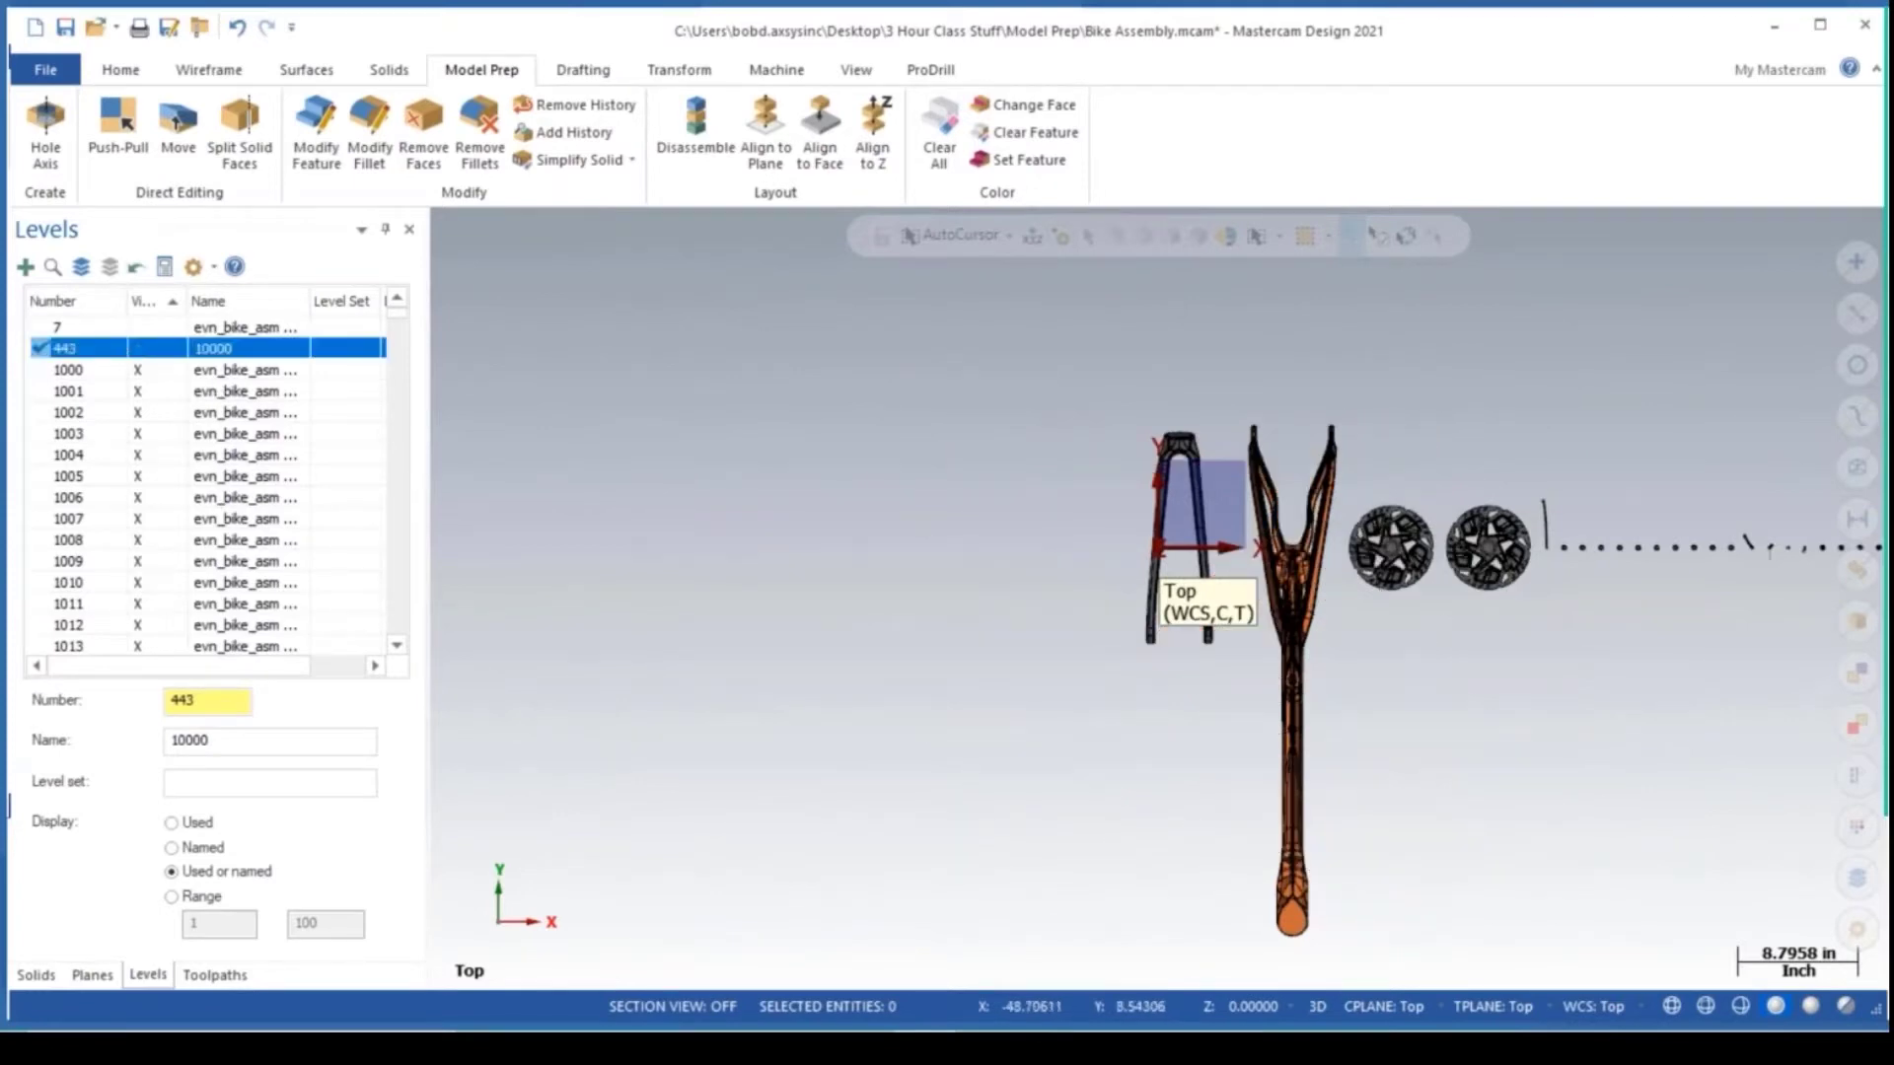
right_click(945, 560)
click(937, 654)
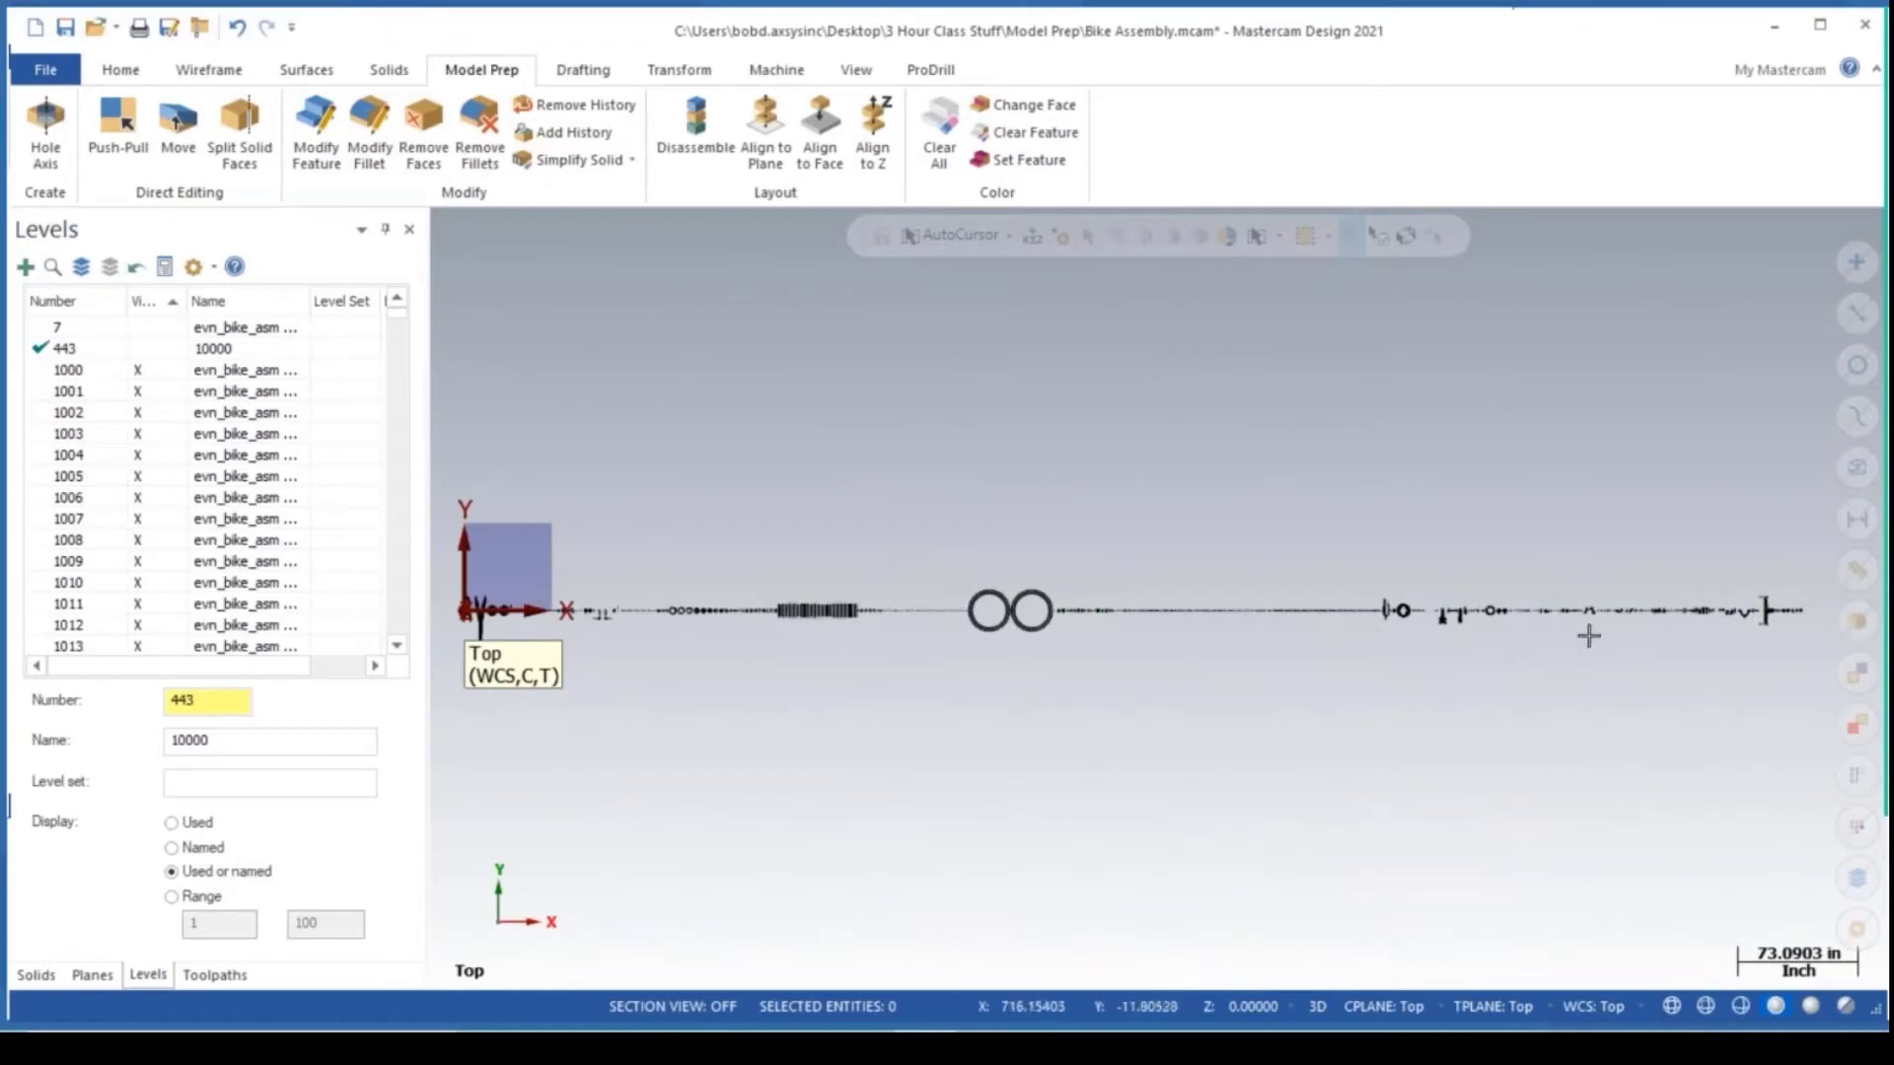
scroll(1251, 631, up, 8)
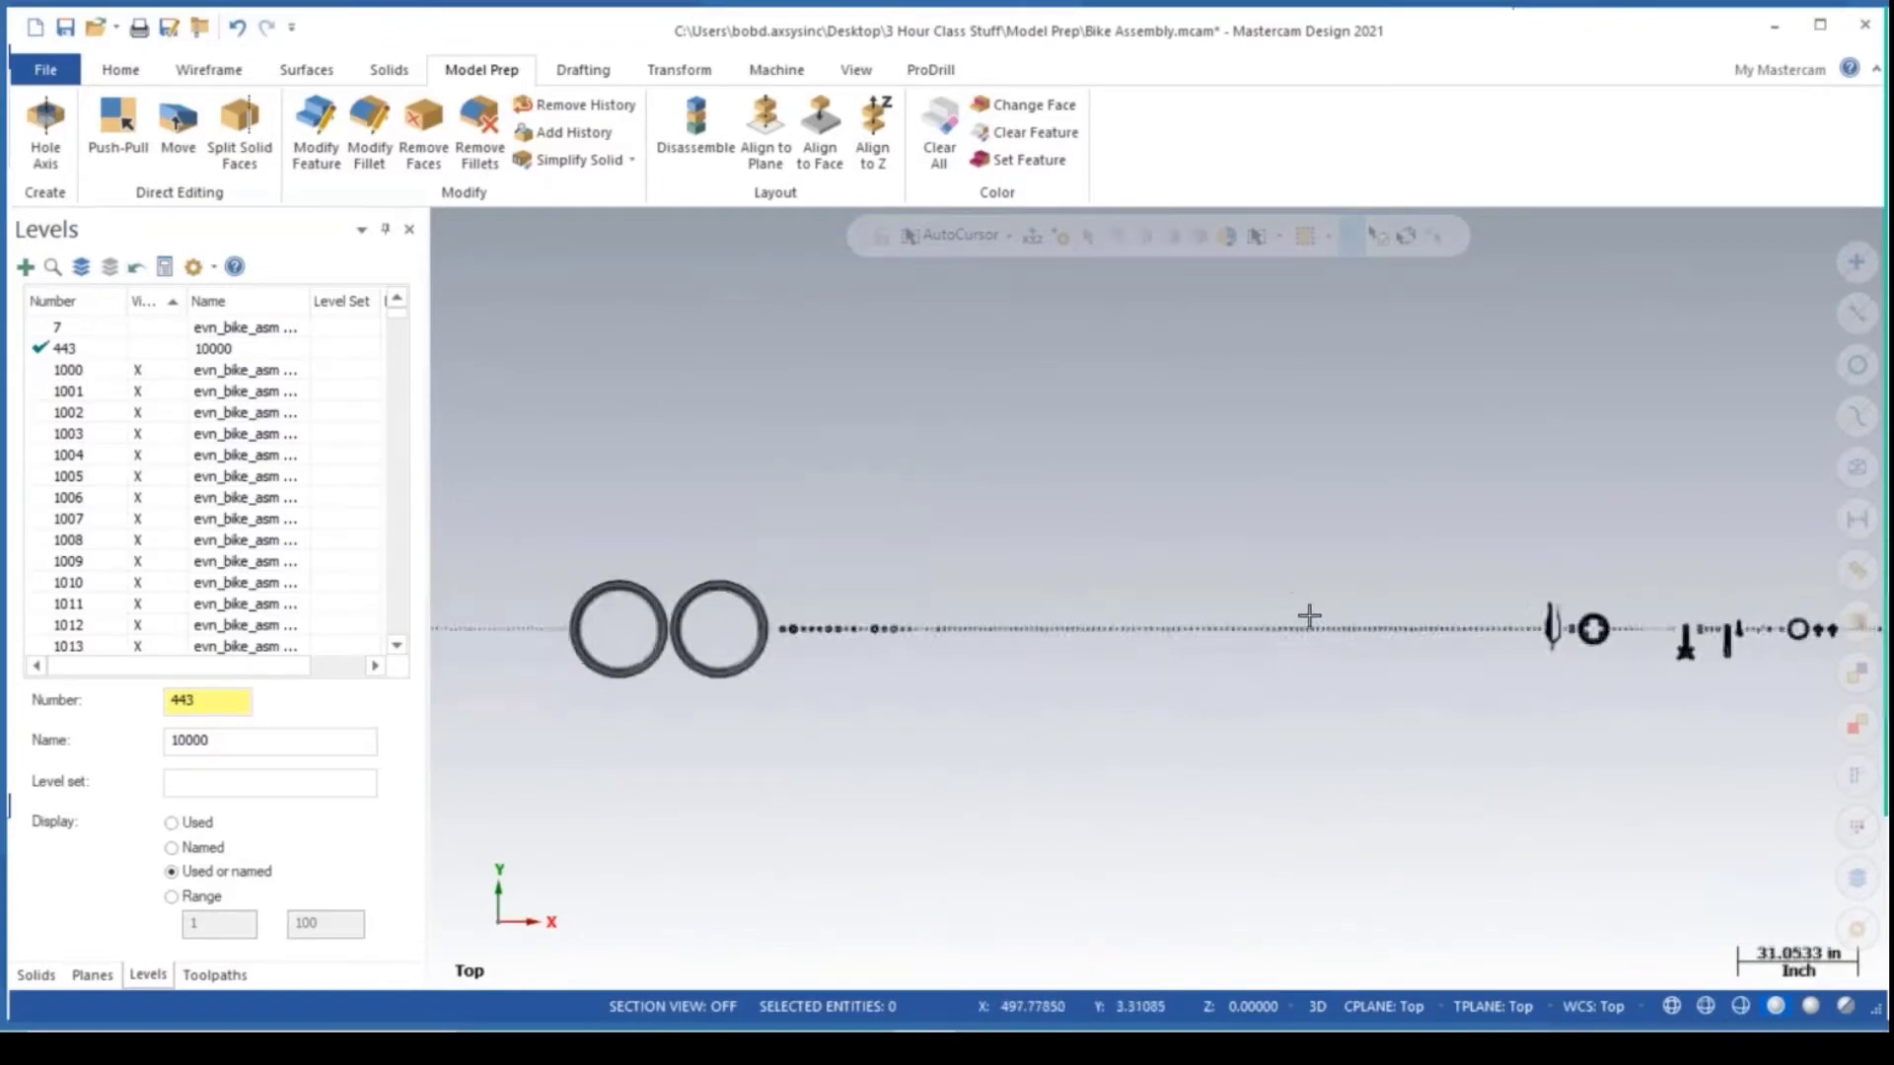
Analyze the large flanged hub among the disassembled bike parts to identify which level it is on.
scroll(768, 672, up, 12)
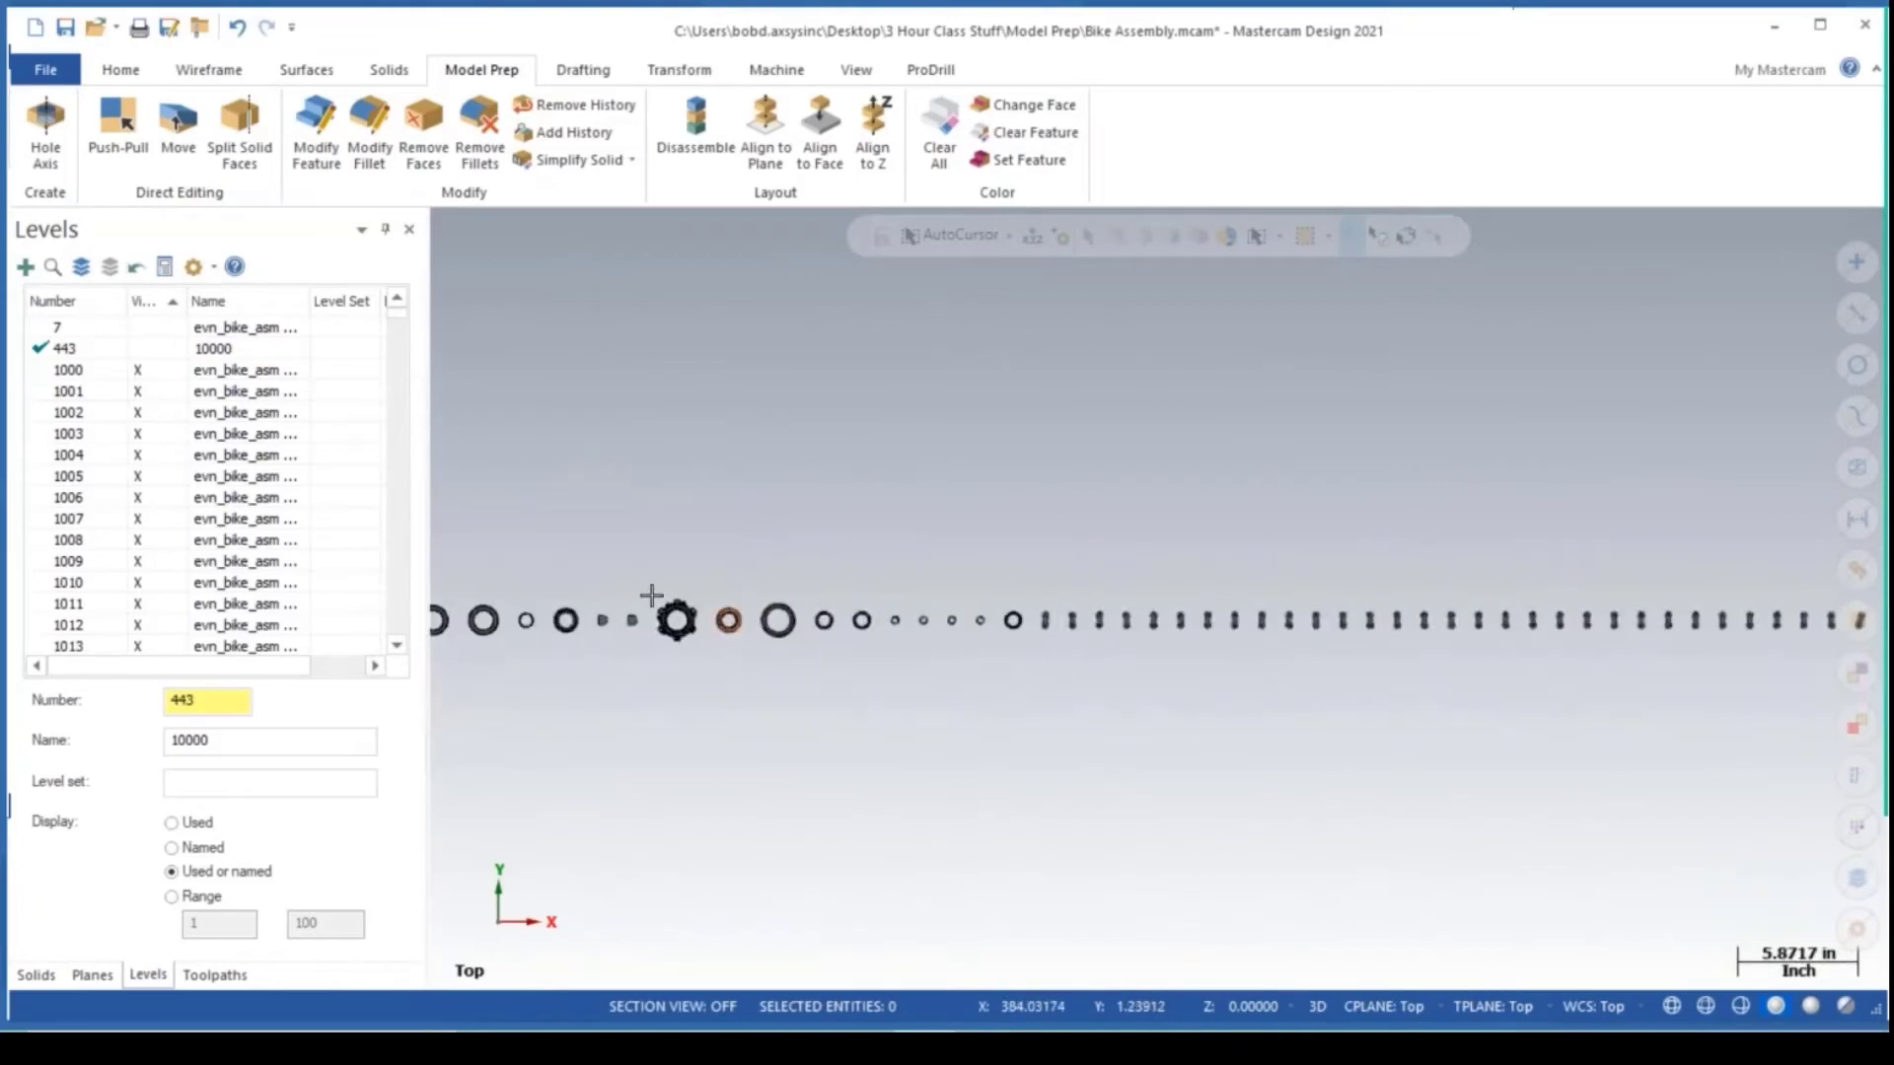
middle_drag(721, 668, 791, 628)
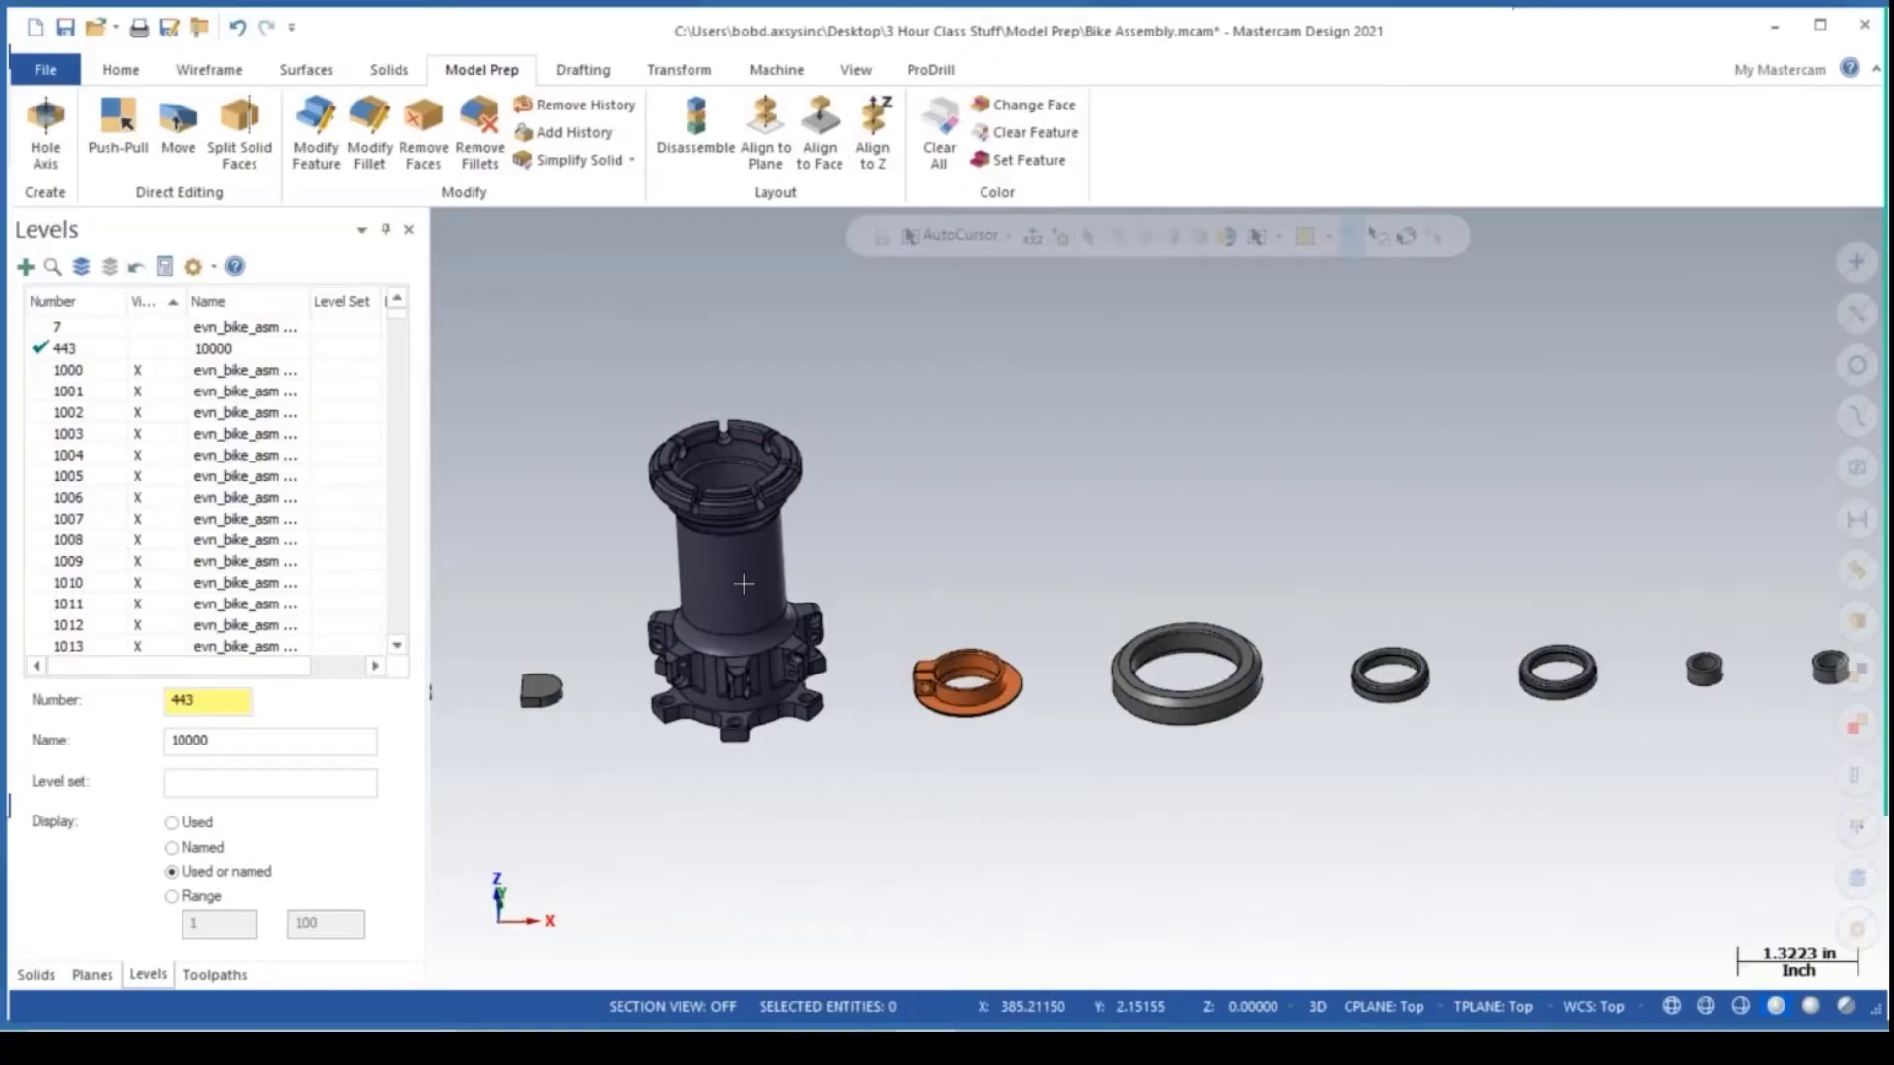
click(116, 74)
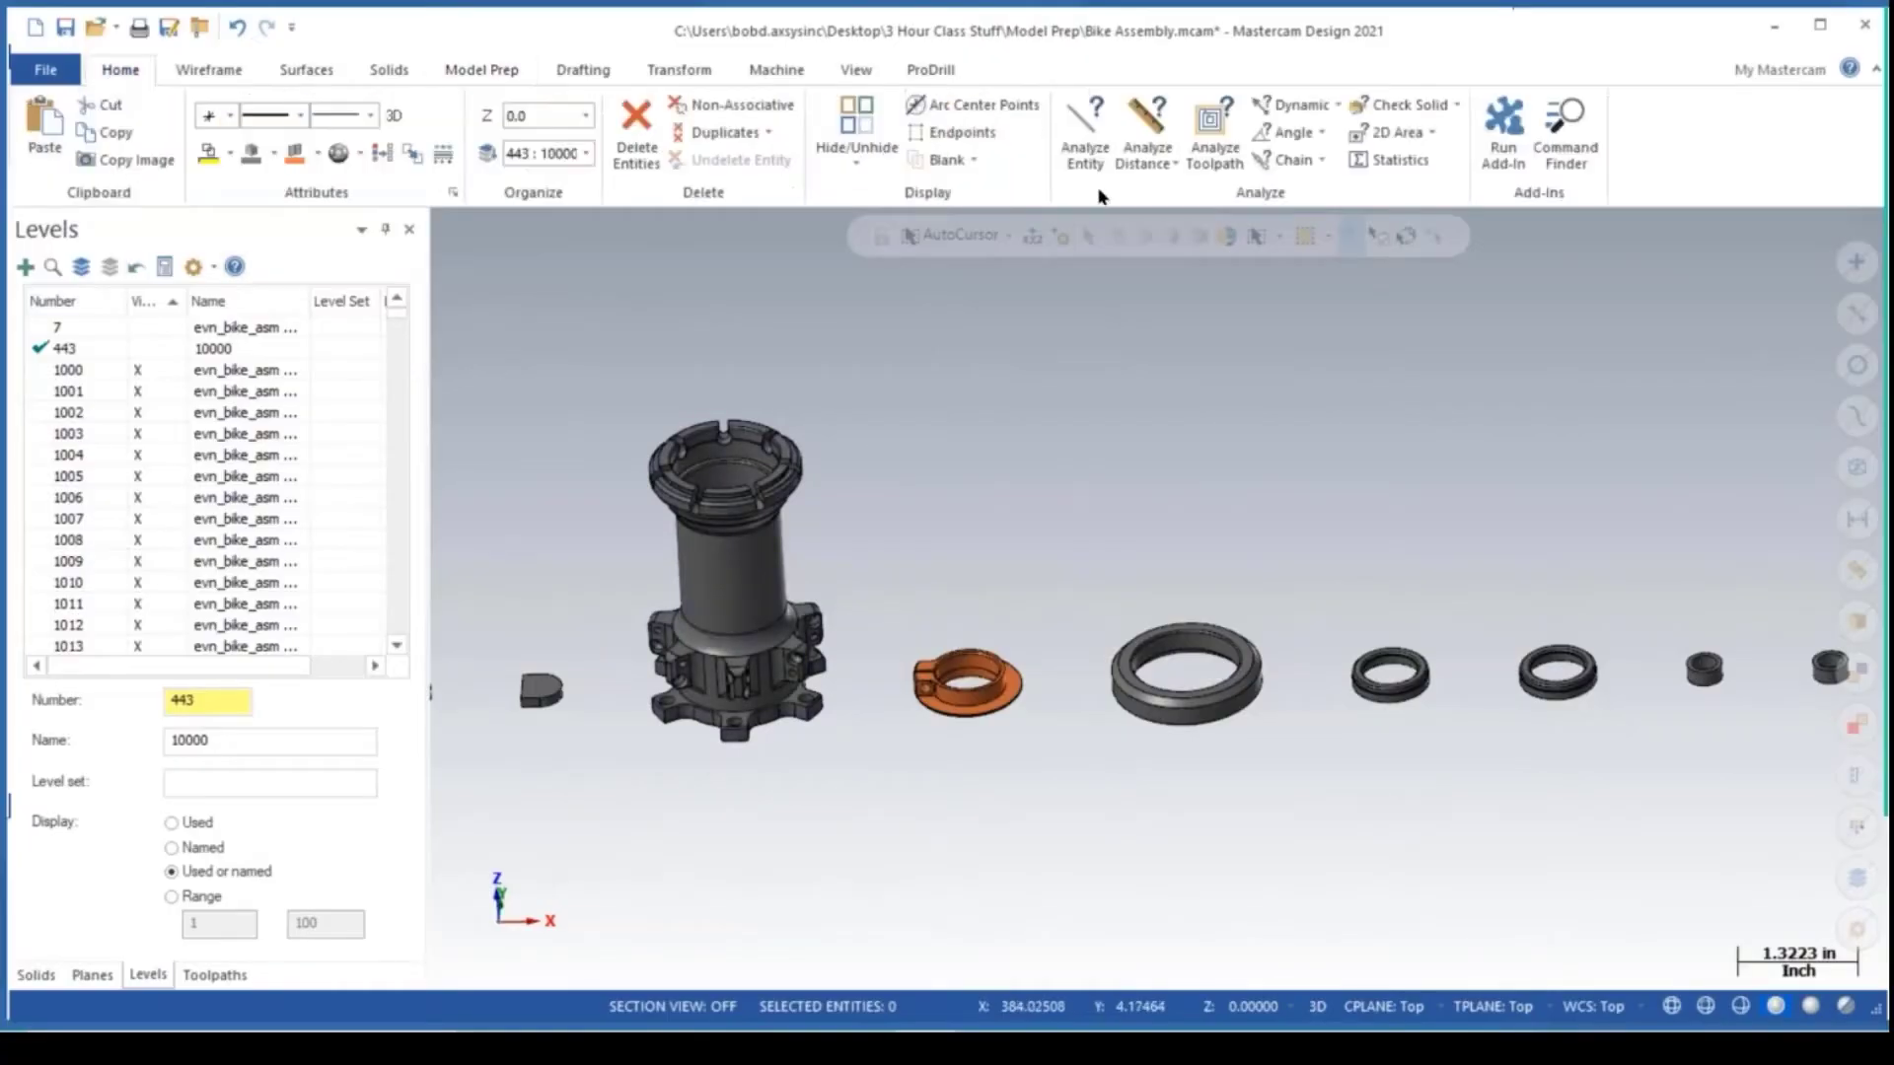
click(1085, 133)
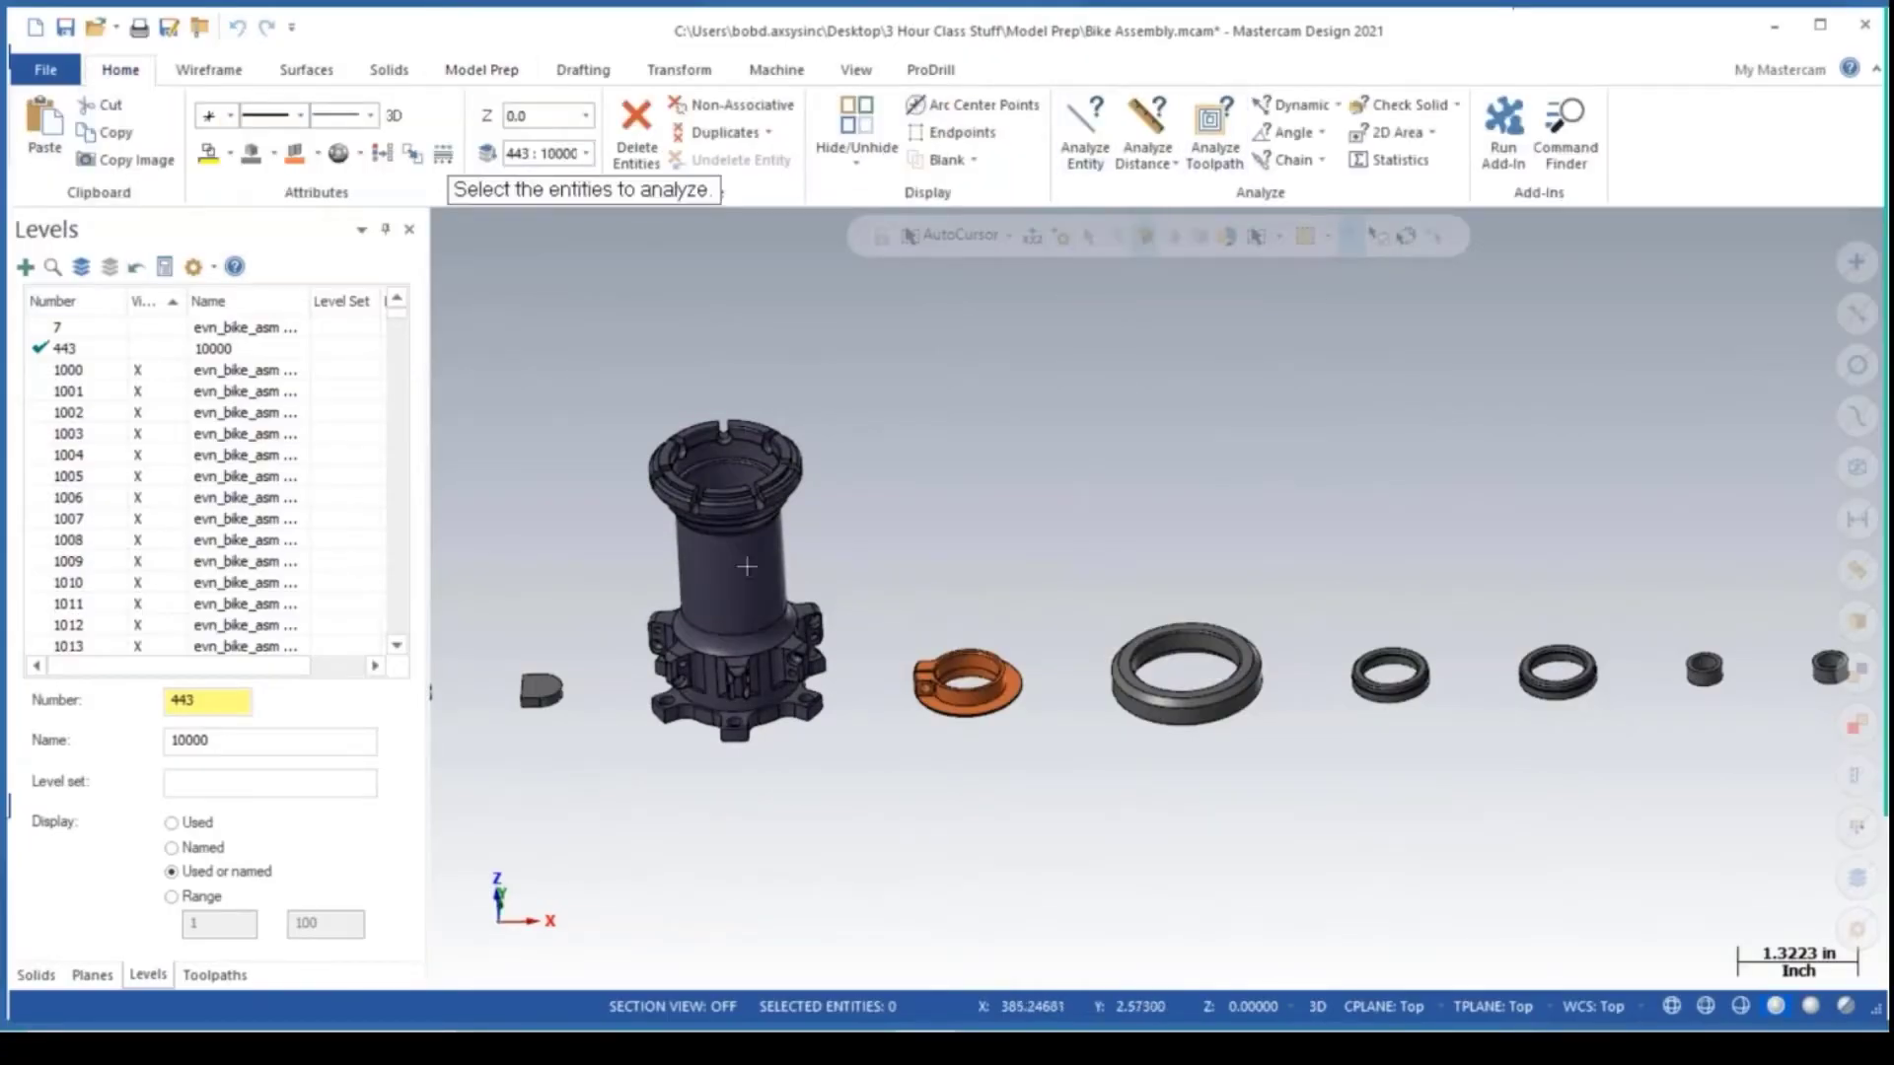
click(742, 596)
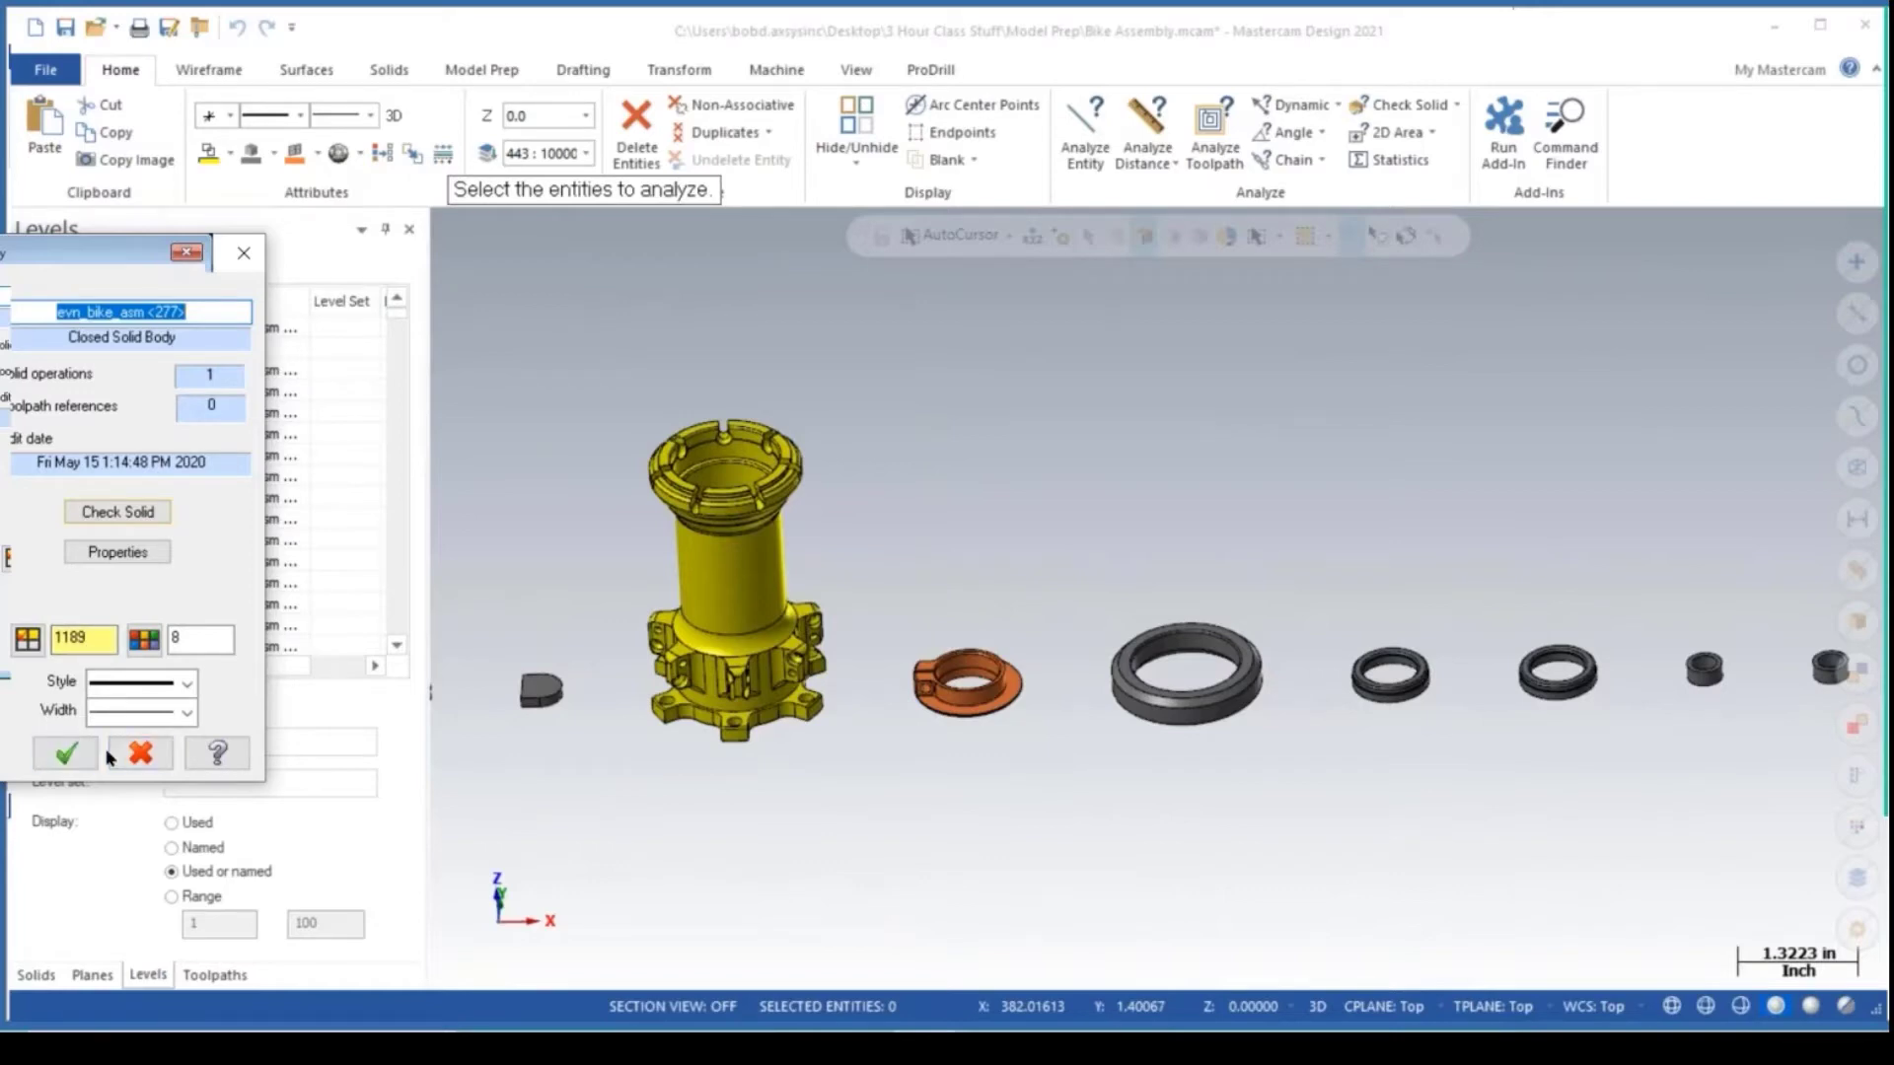
click(67, 758)
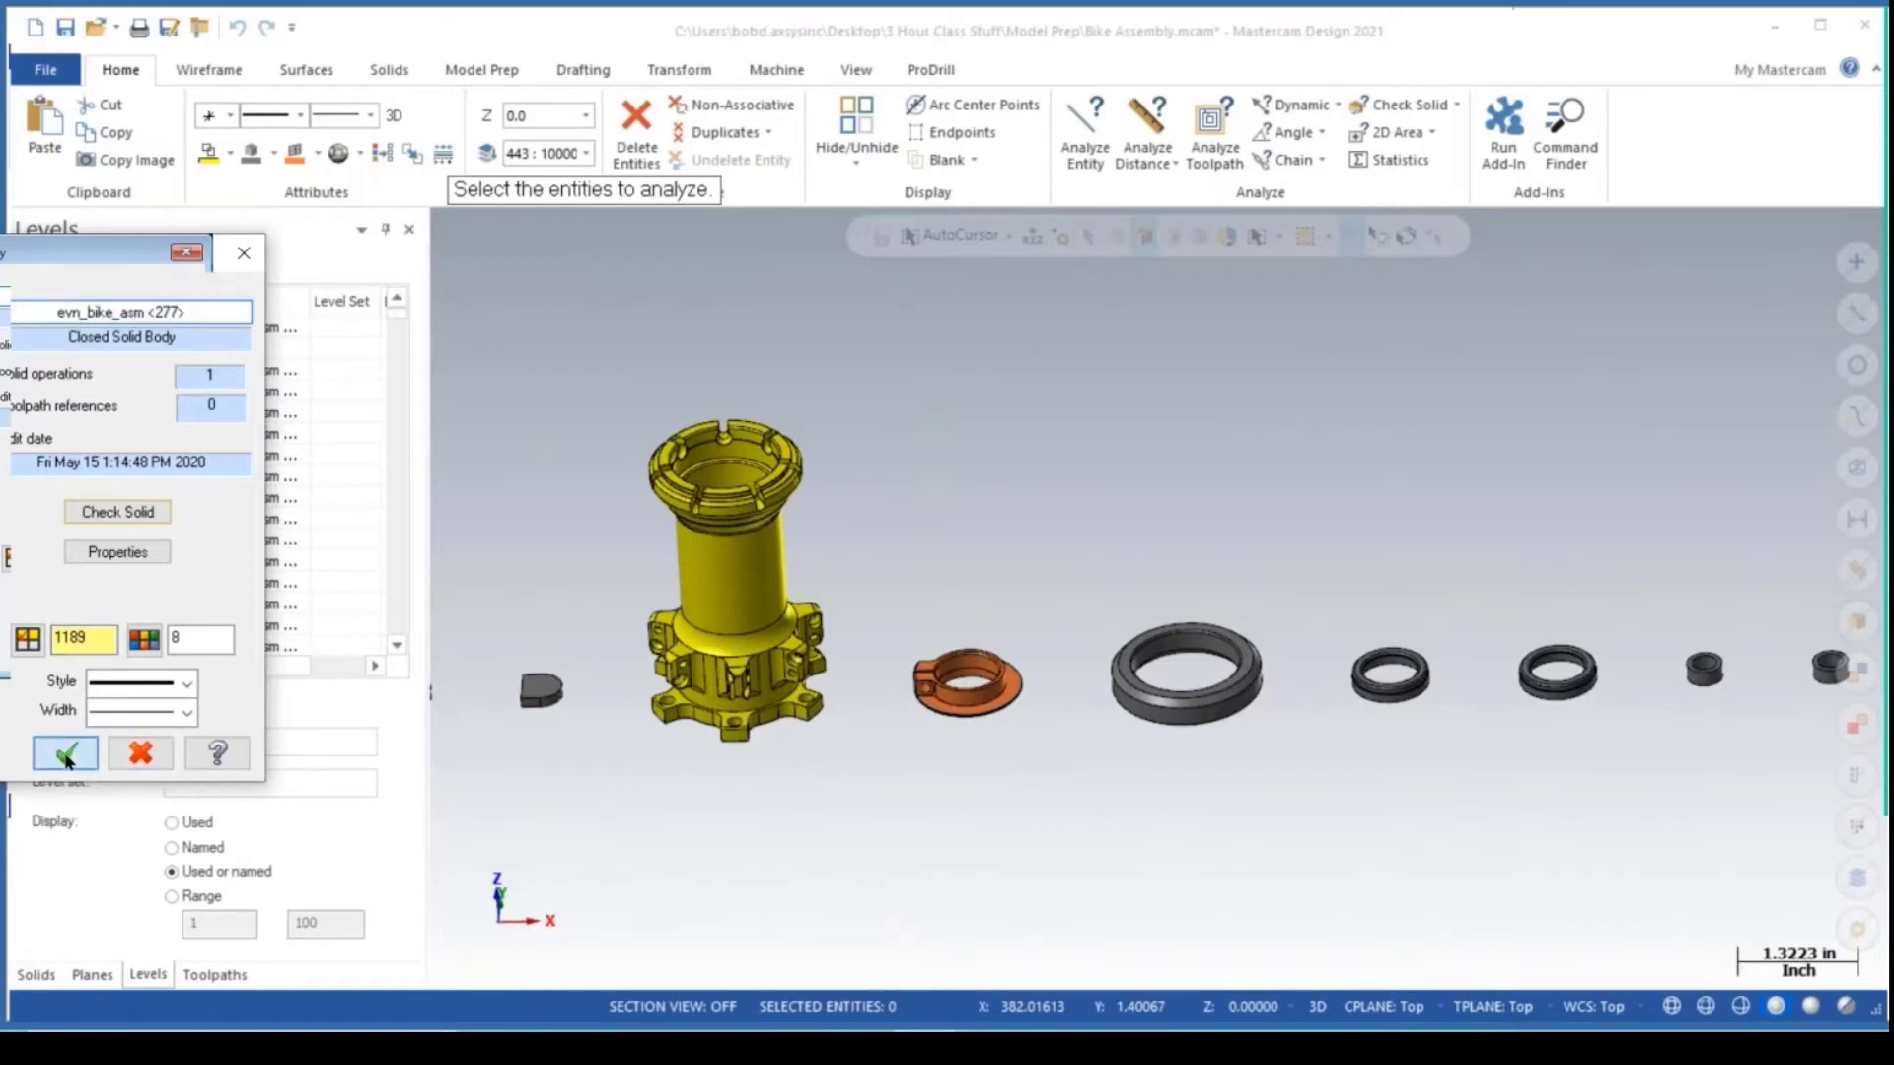
Hide all levels of the bike assembly and make only level 1189, which holds the flanged hub, visible.
click(108, 266)
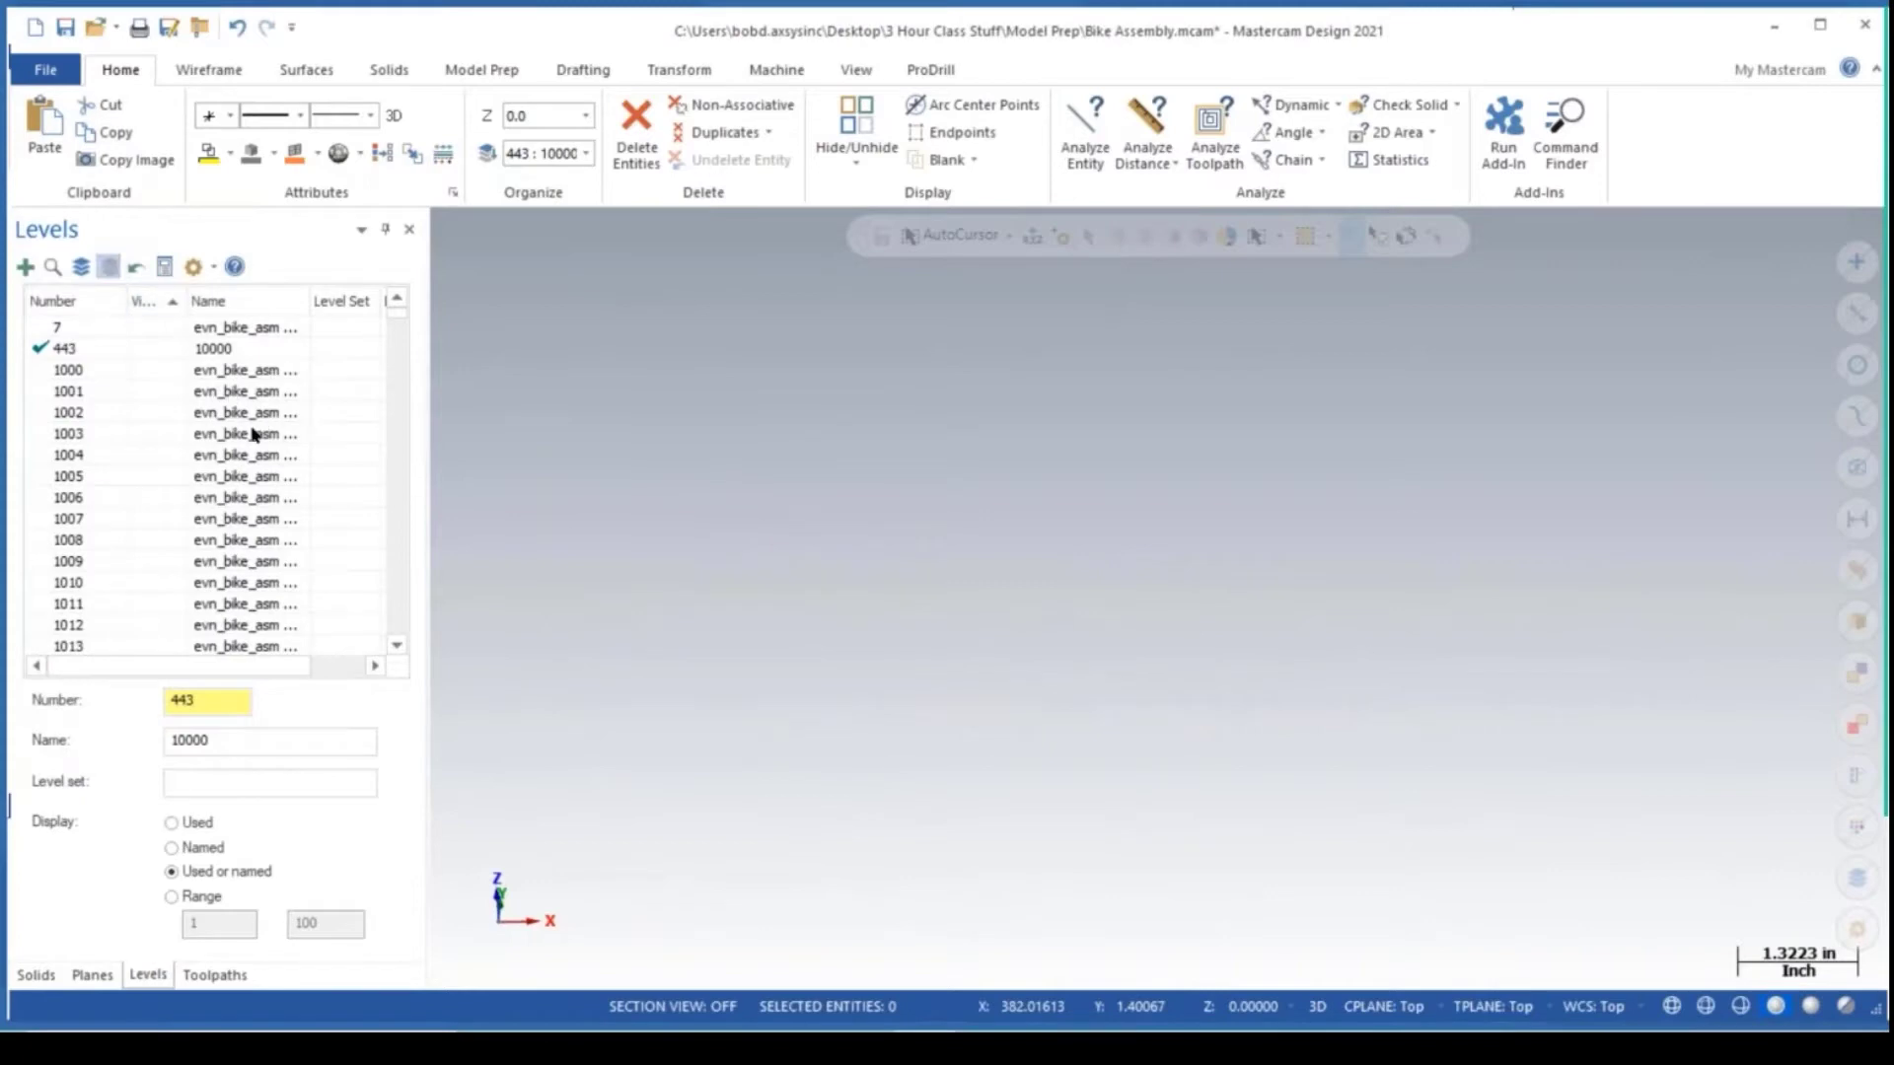
scroll(283, 523, down, 10)
scroll(286, 522, down, 20)
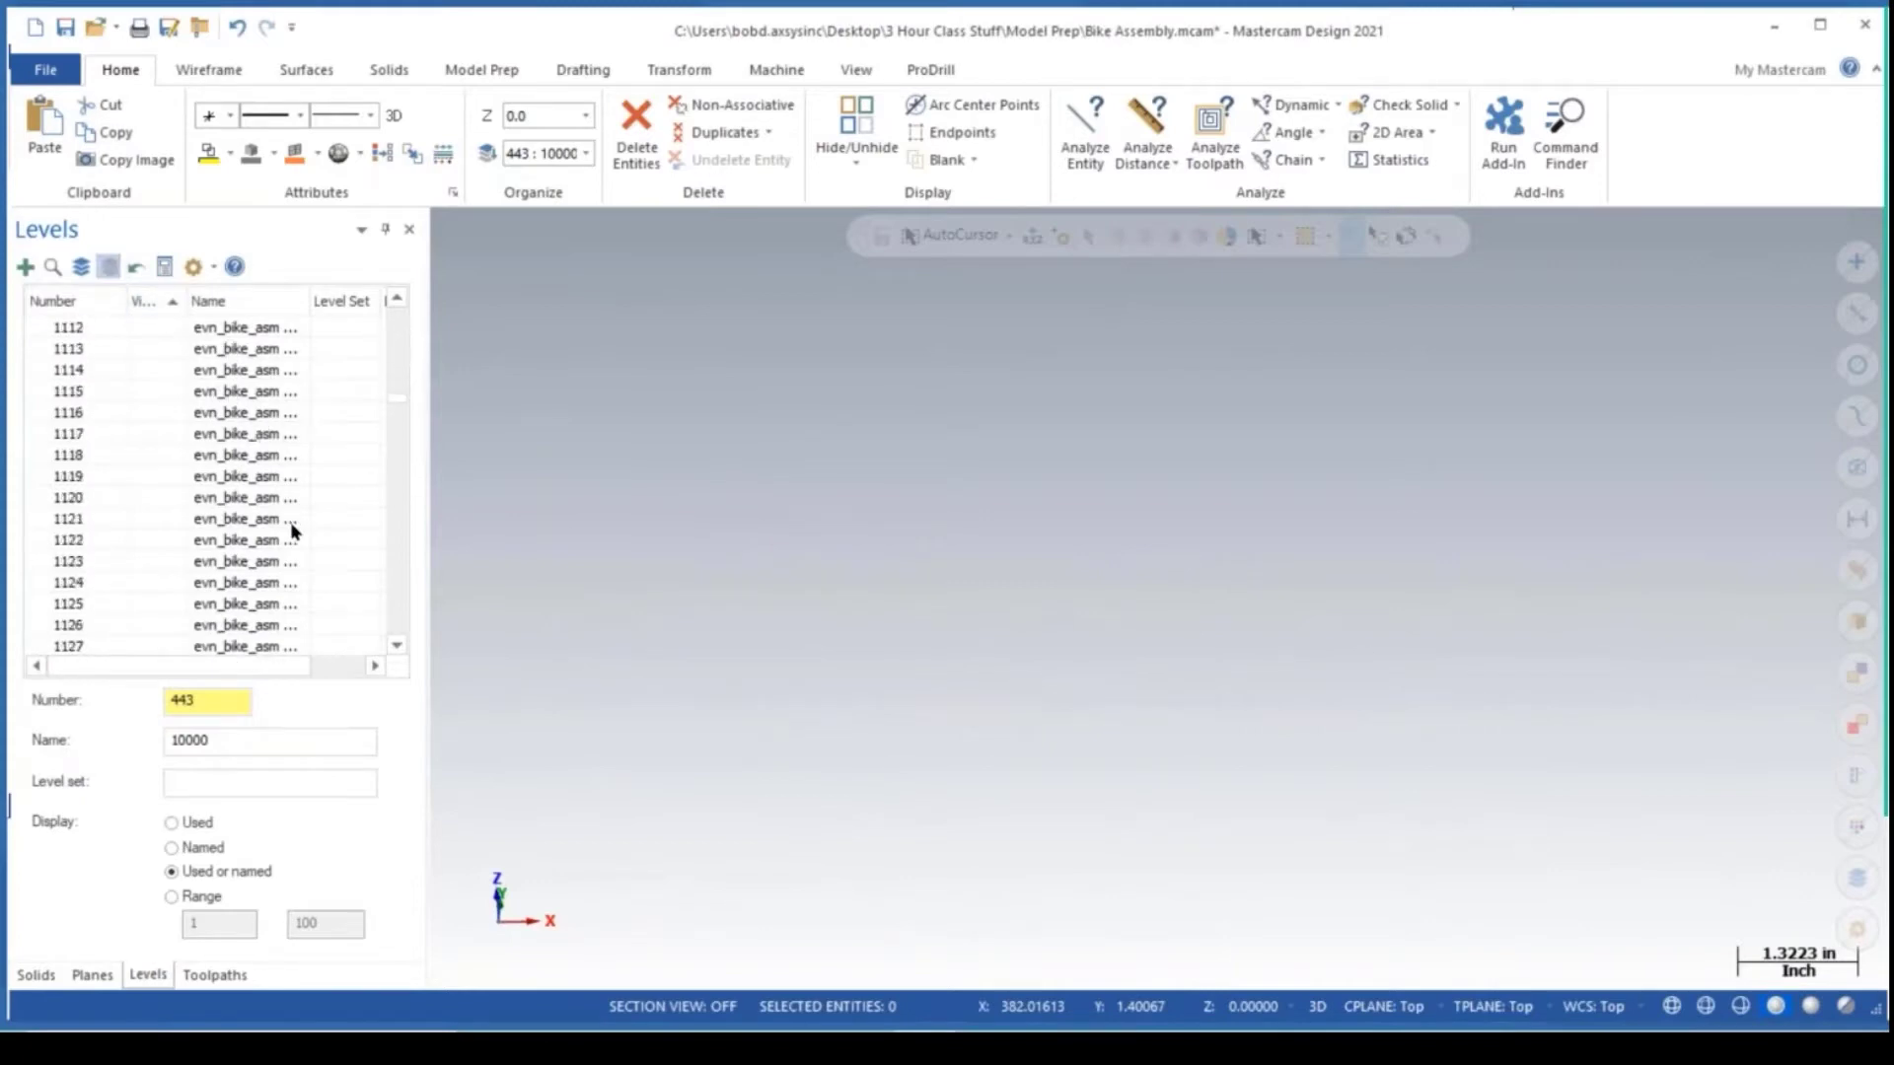
scroll(293, 531, down, 16)
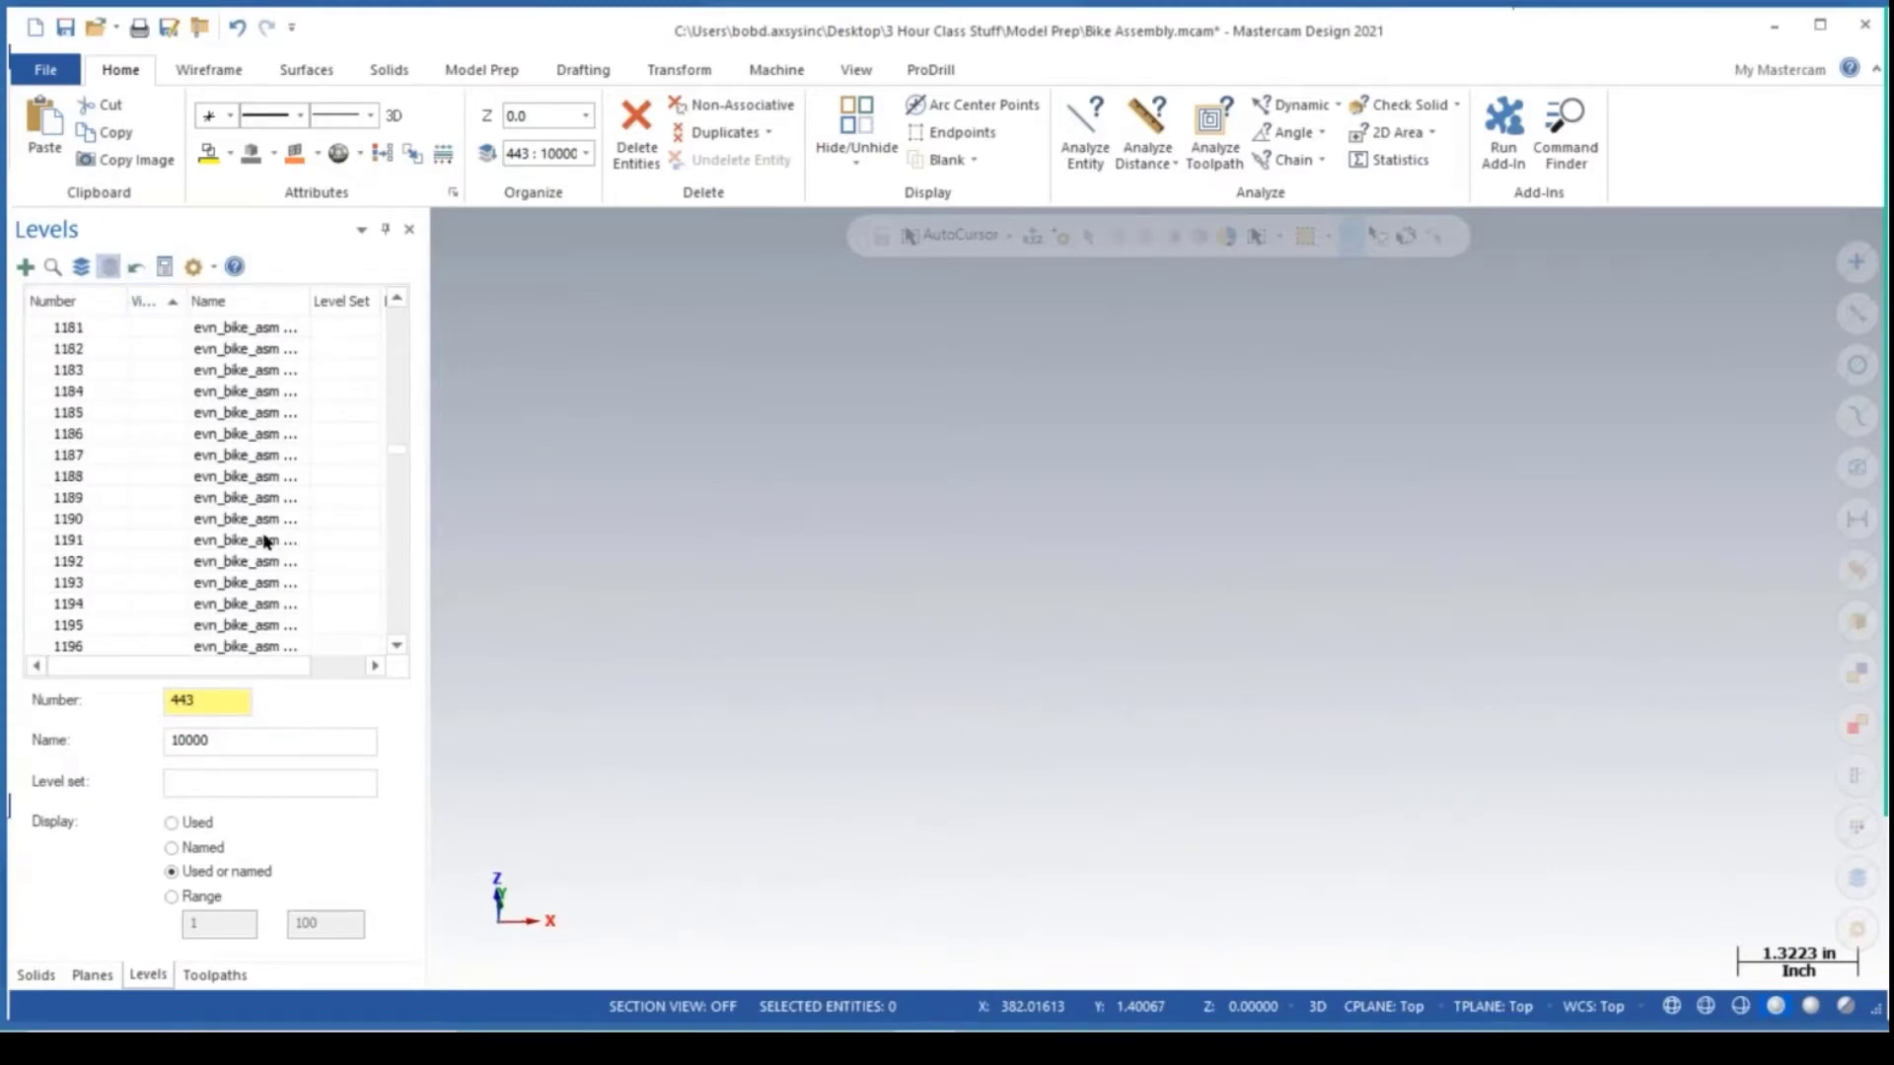
click(141, 497)
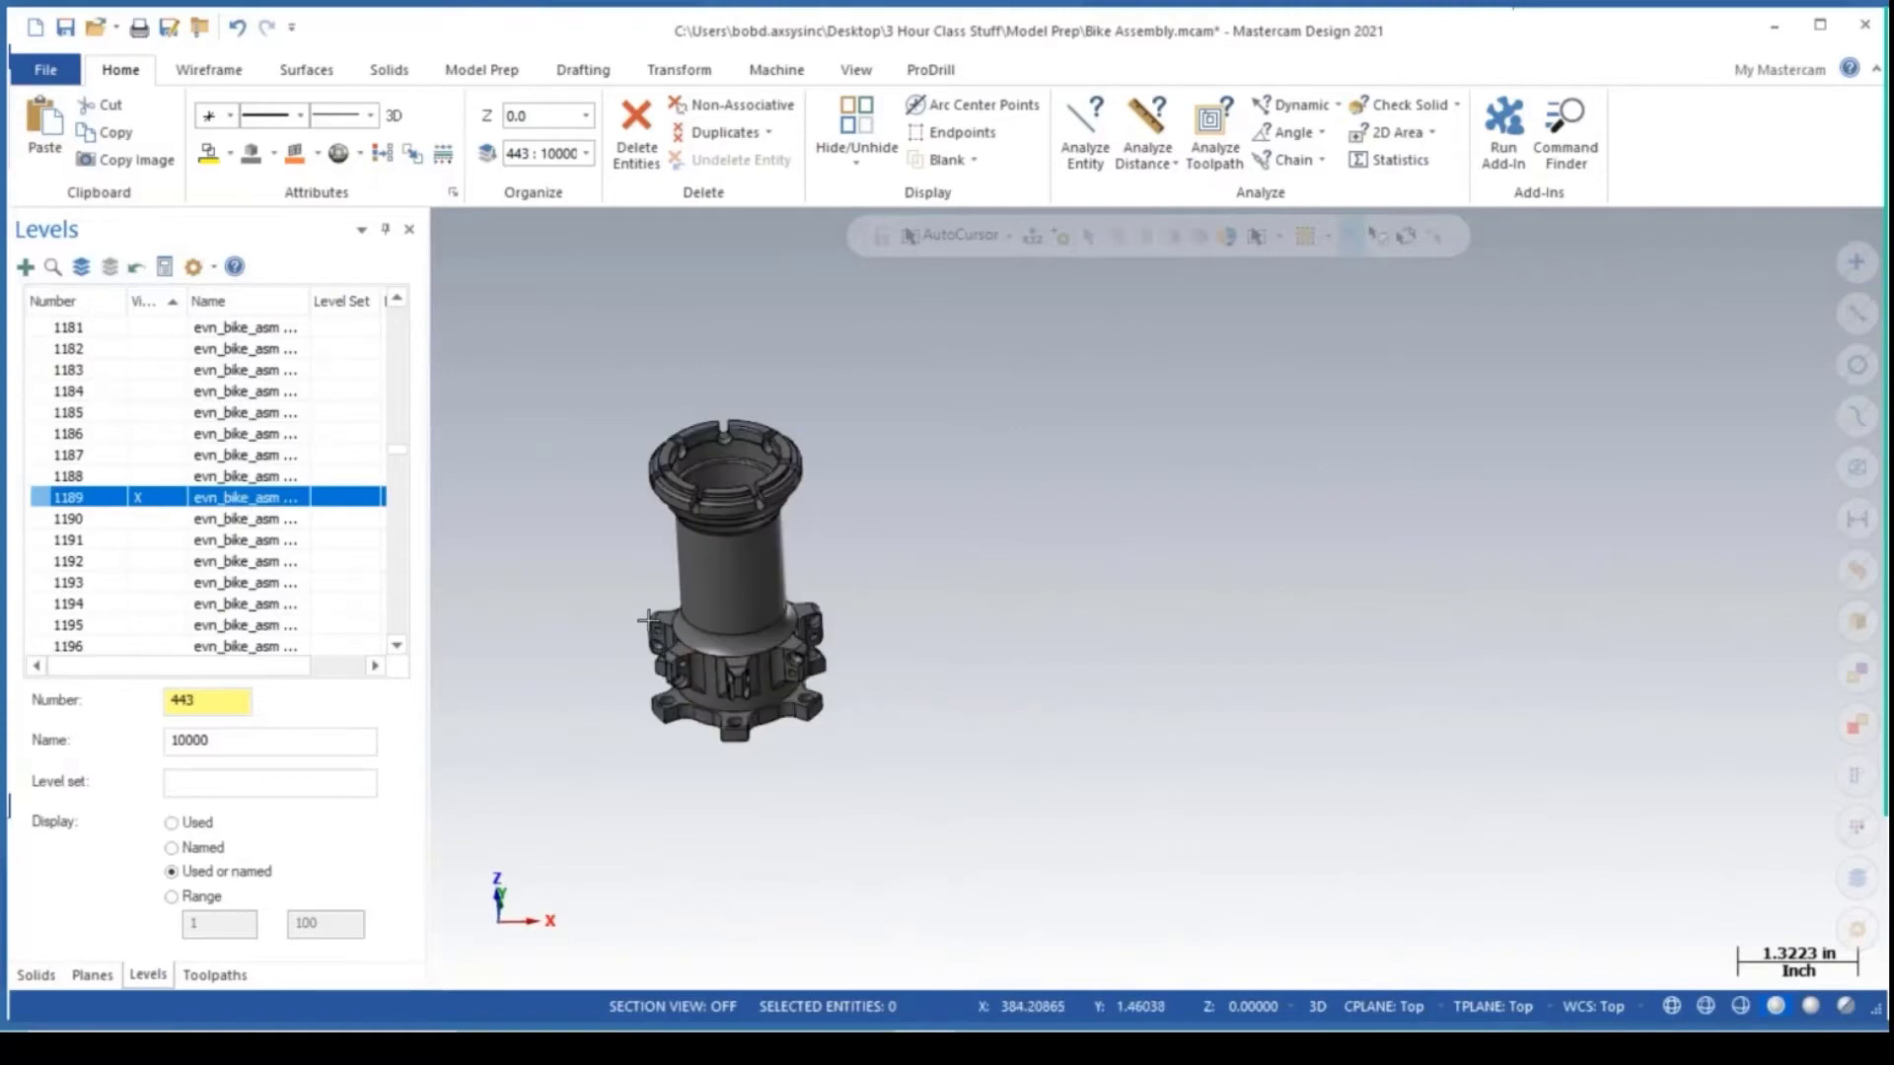
Create a plane named 1189 with its origin at the centre of the hub's upper bore and make it the WCS, construction and tool plane.
scroll(740, 493, up, 5)
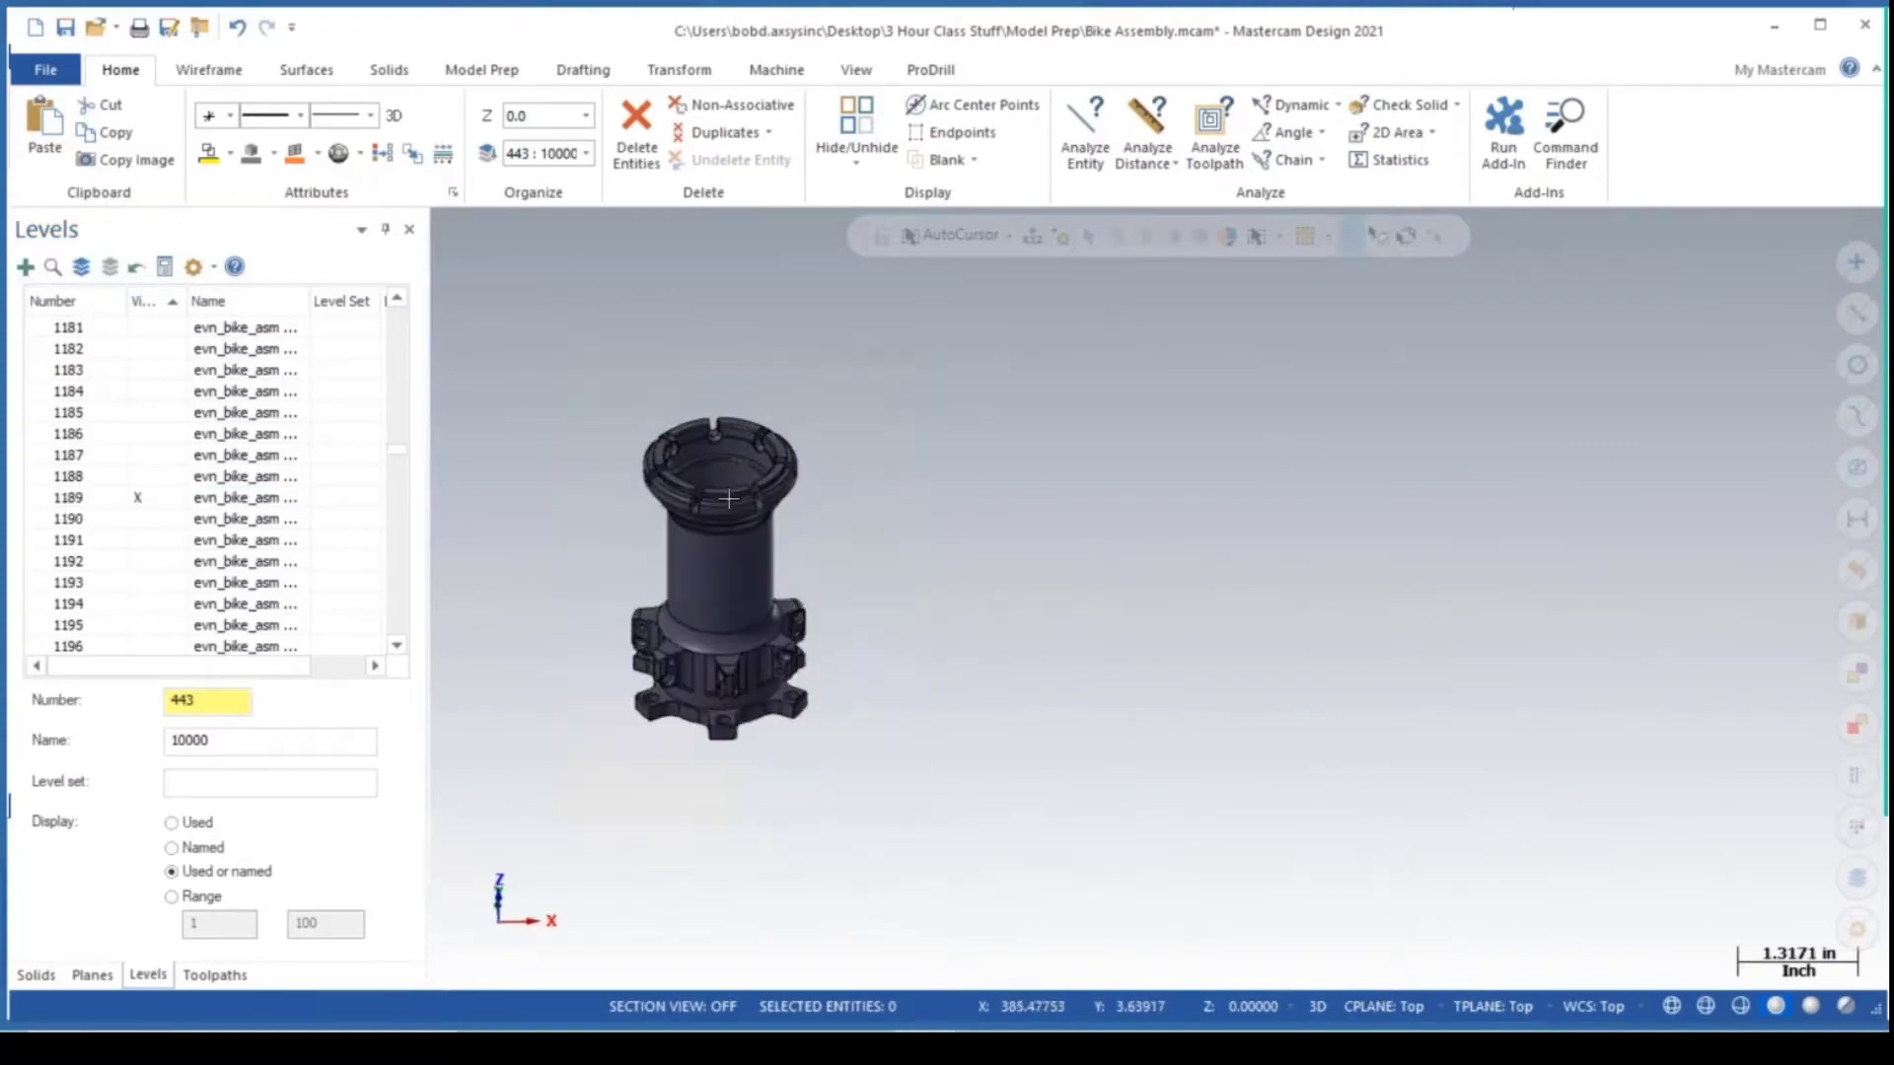
click(496, 922)
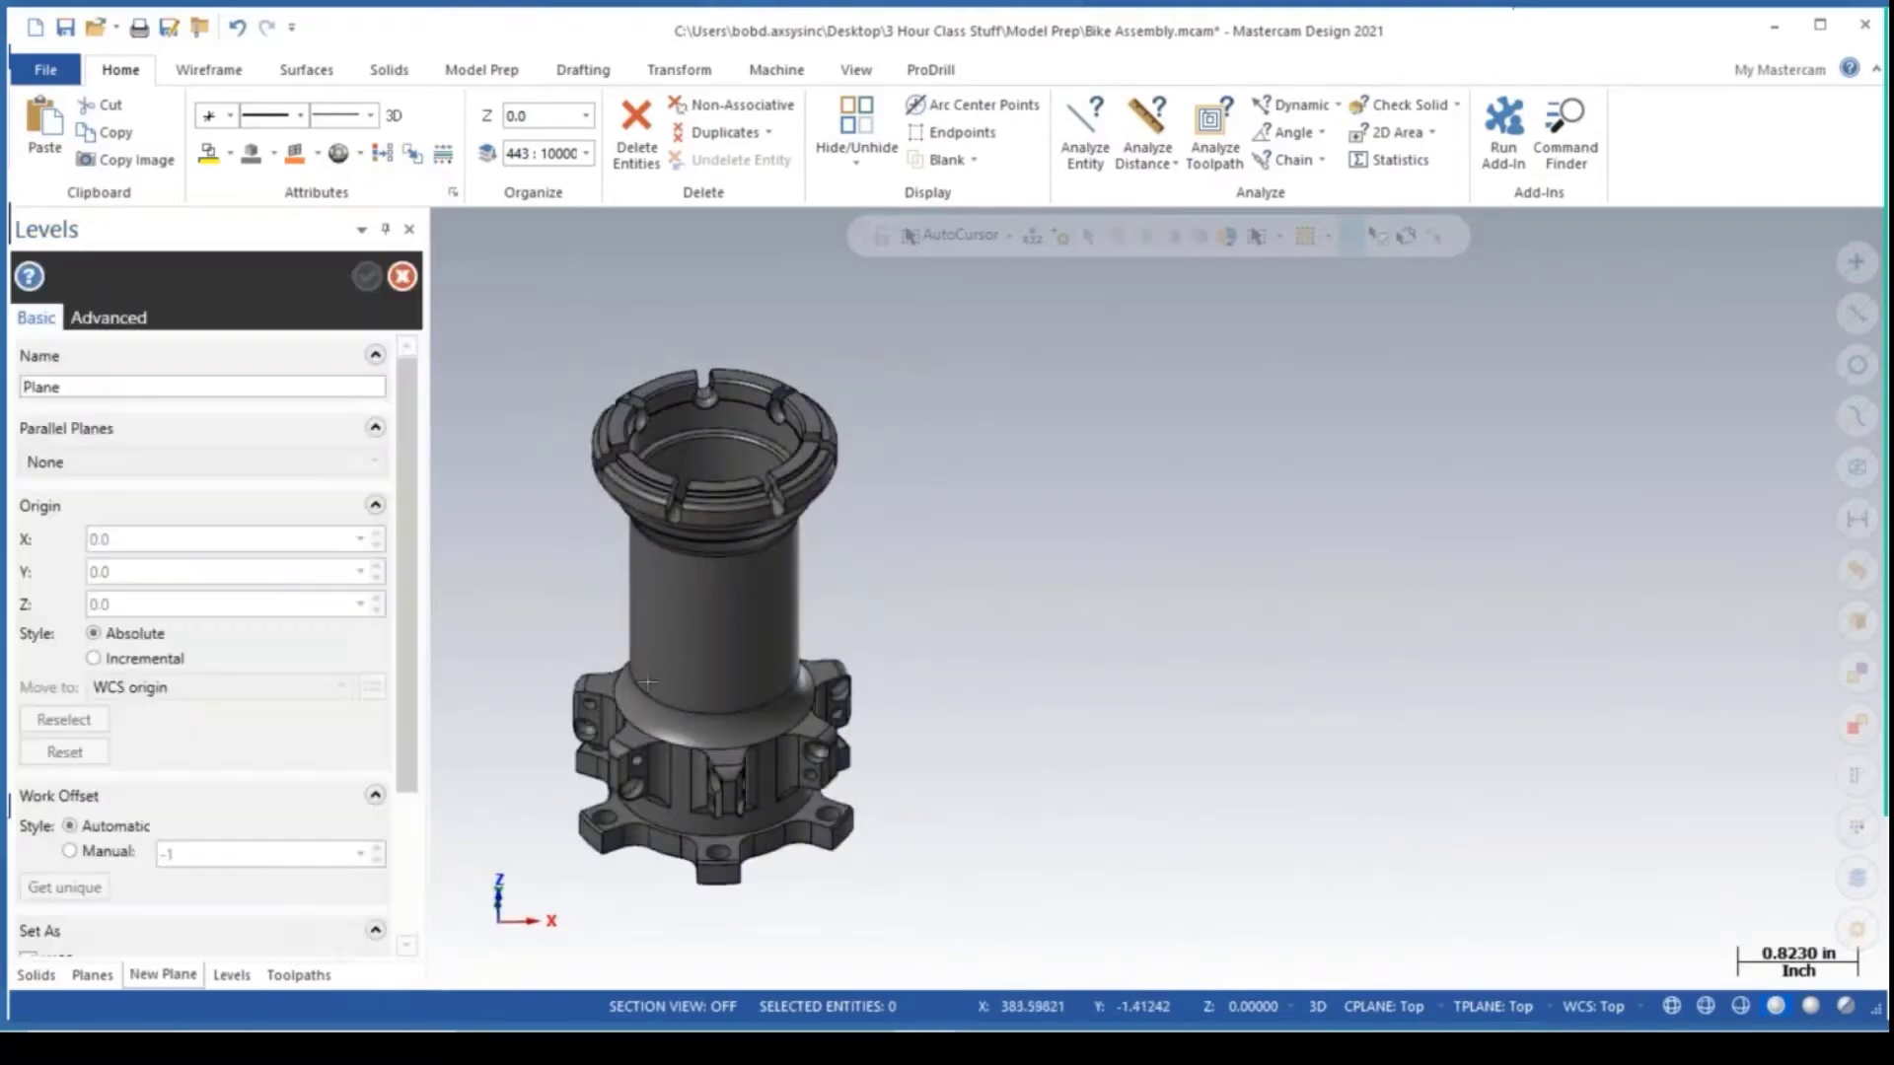
scroll(700, 528, up, 1)
scroll(739, 522, up, 4)
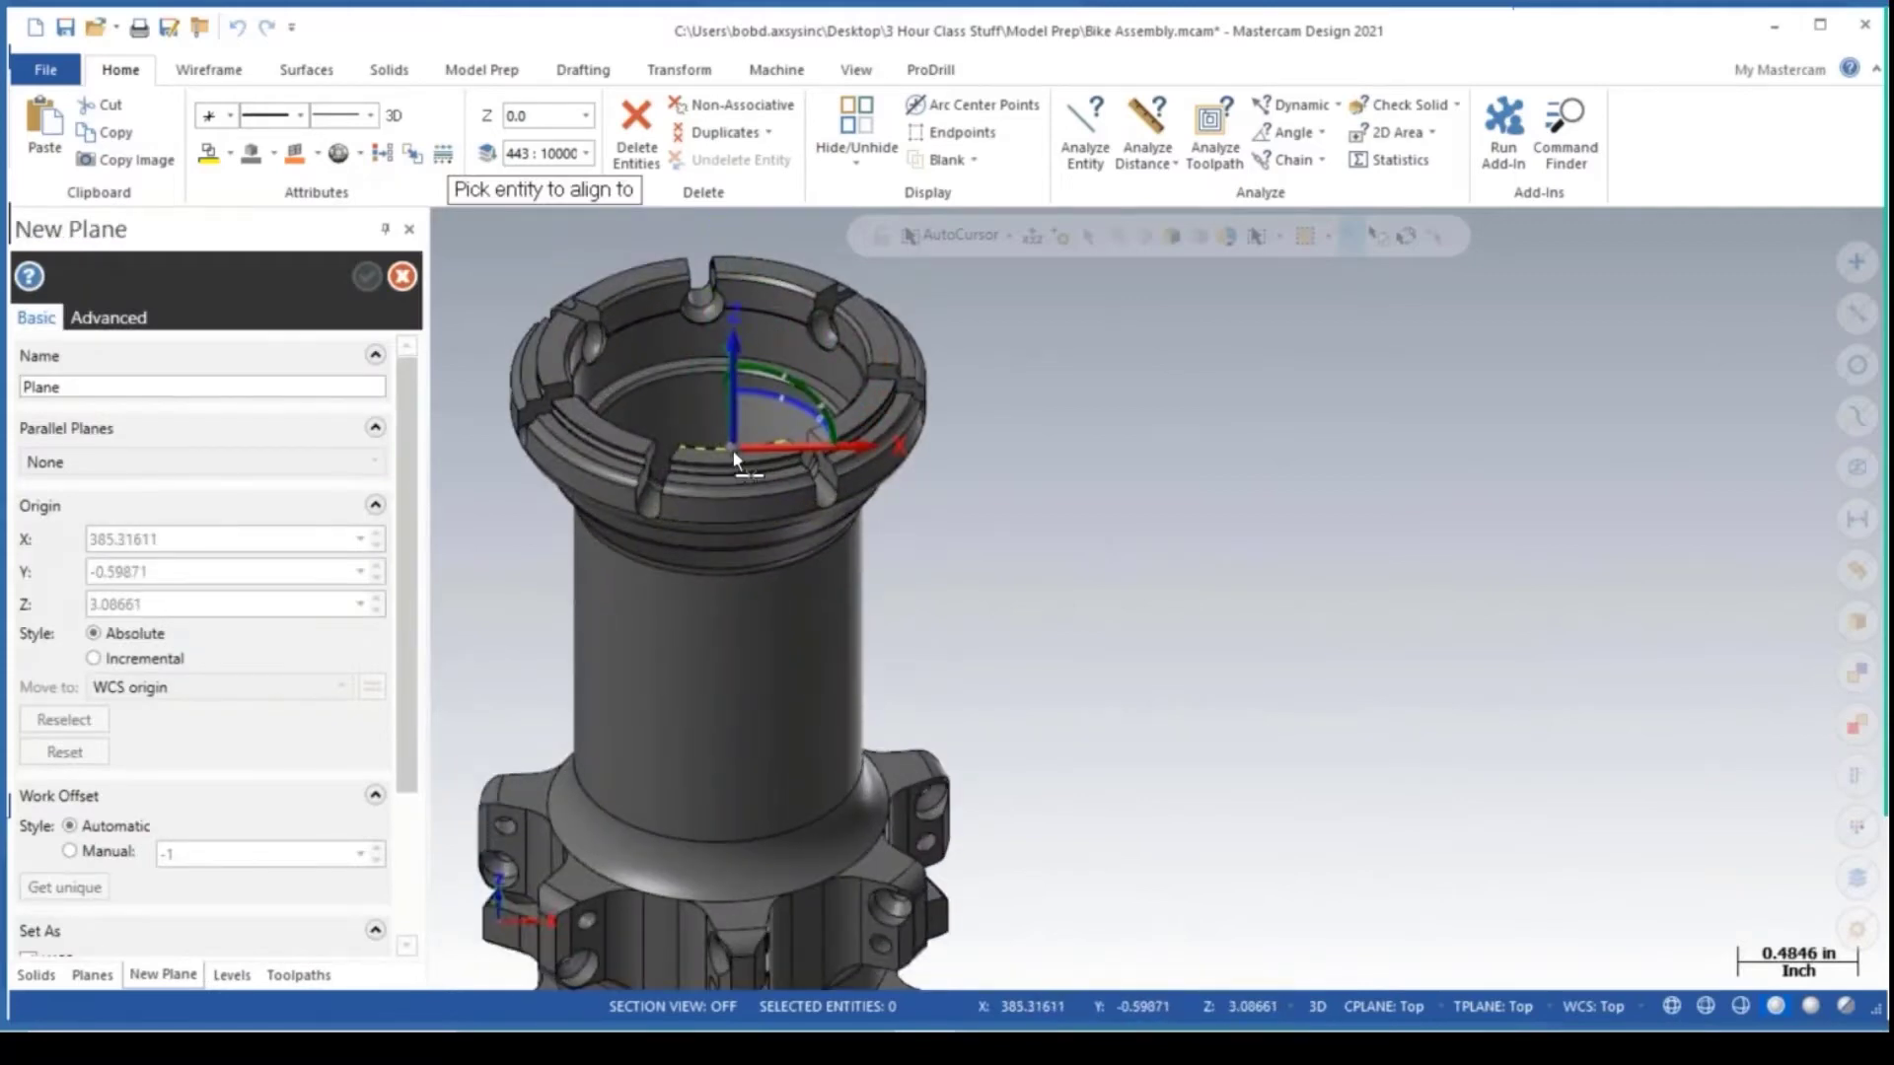
click(745, 455)
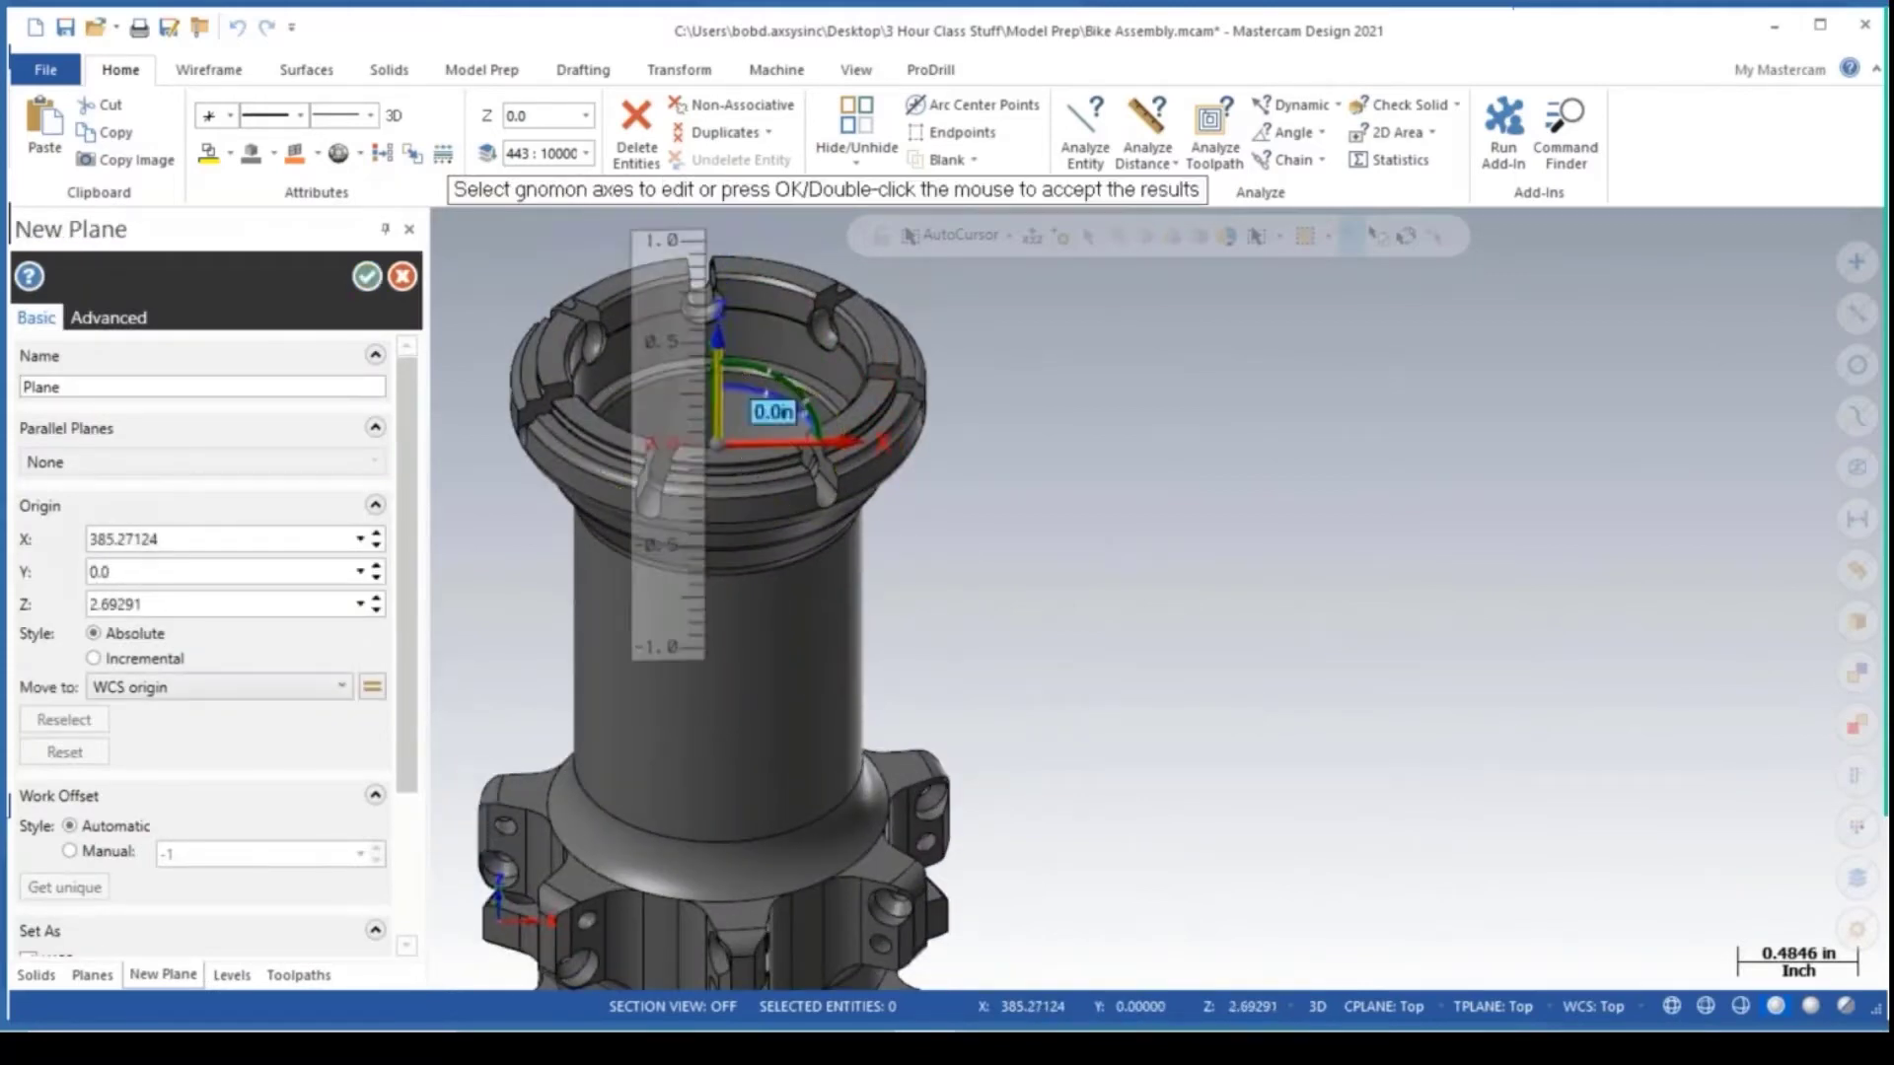
mouse_move(765, 407)
middle_down()
mouse_move(848, 396)
mouse_move(742, 436)
middle_up()
double_click(132, 394)
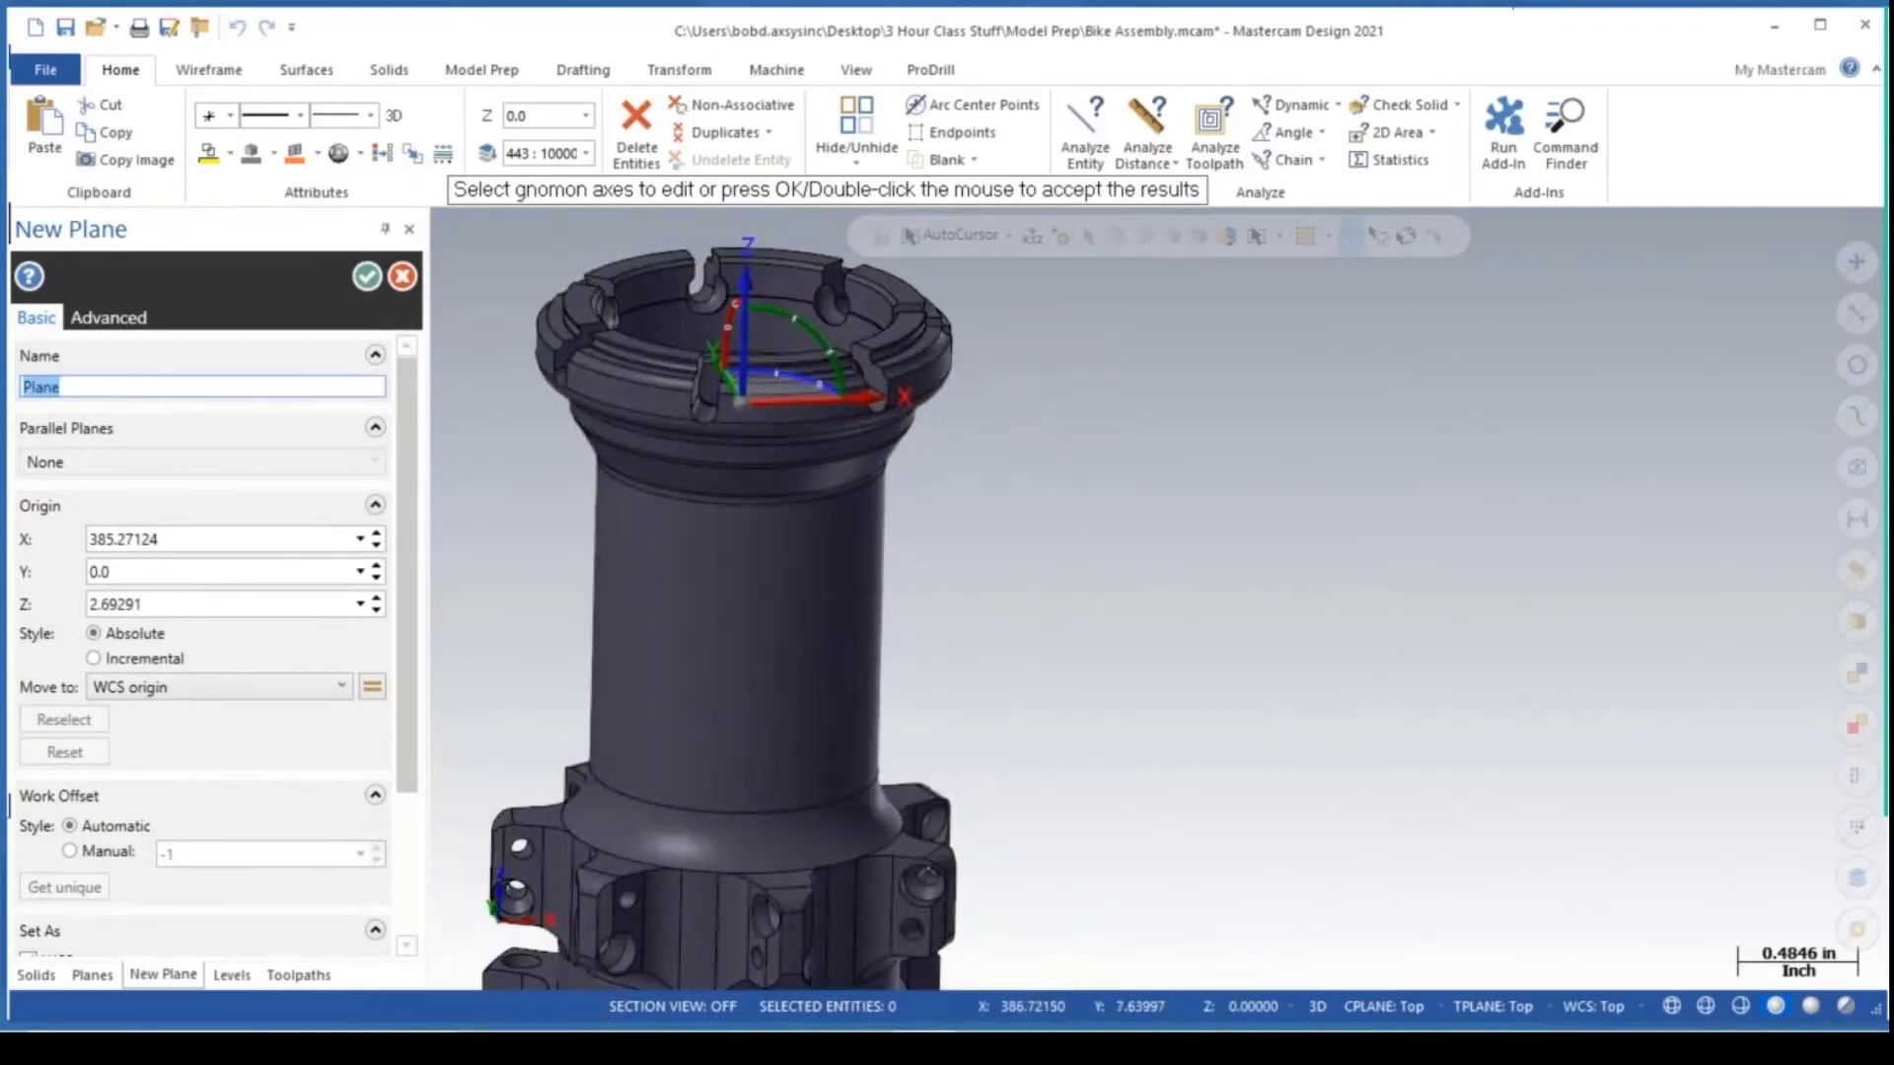
text(1189)
click(368, 277)
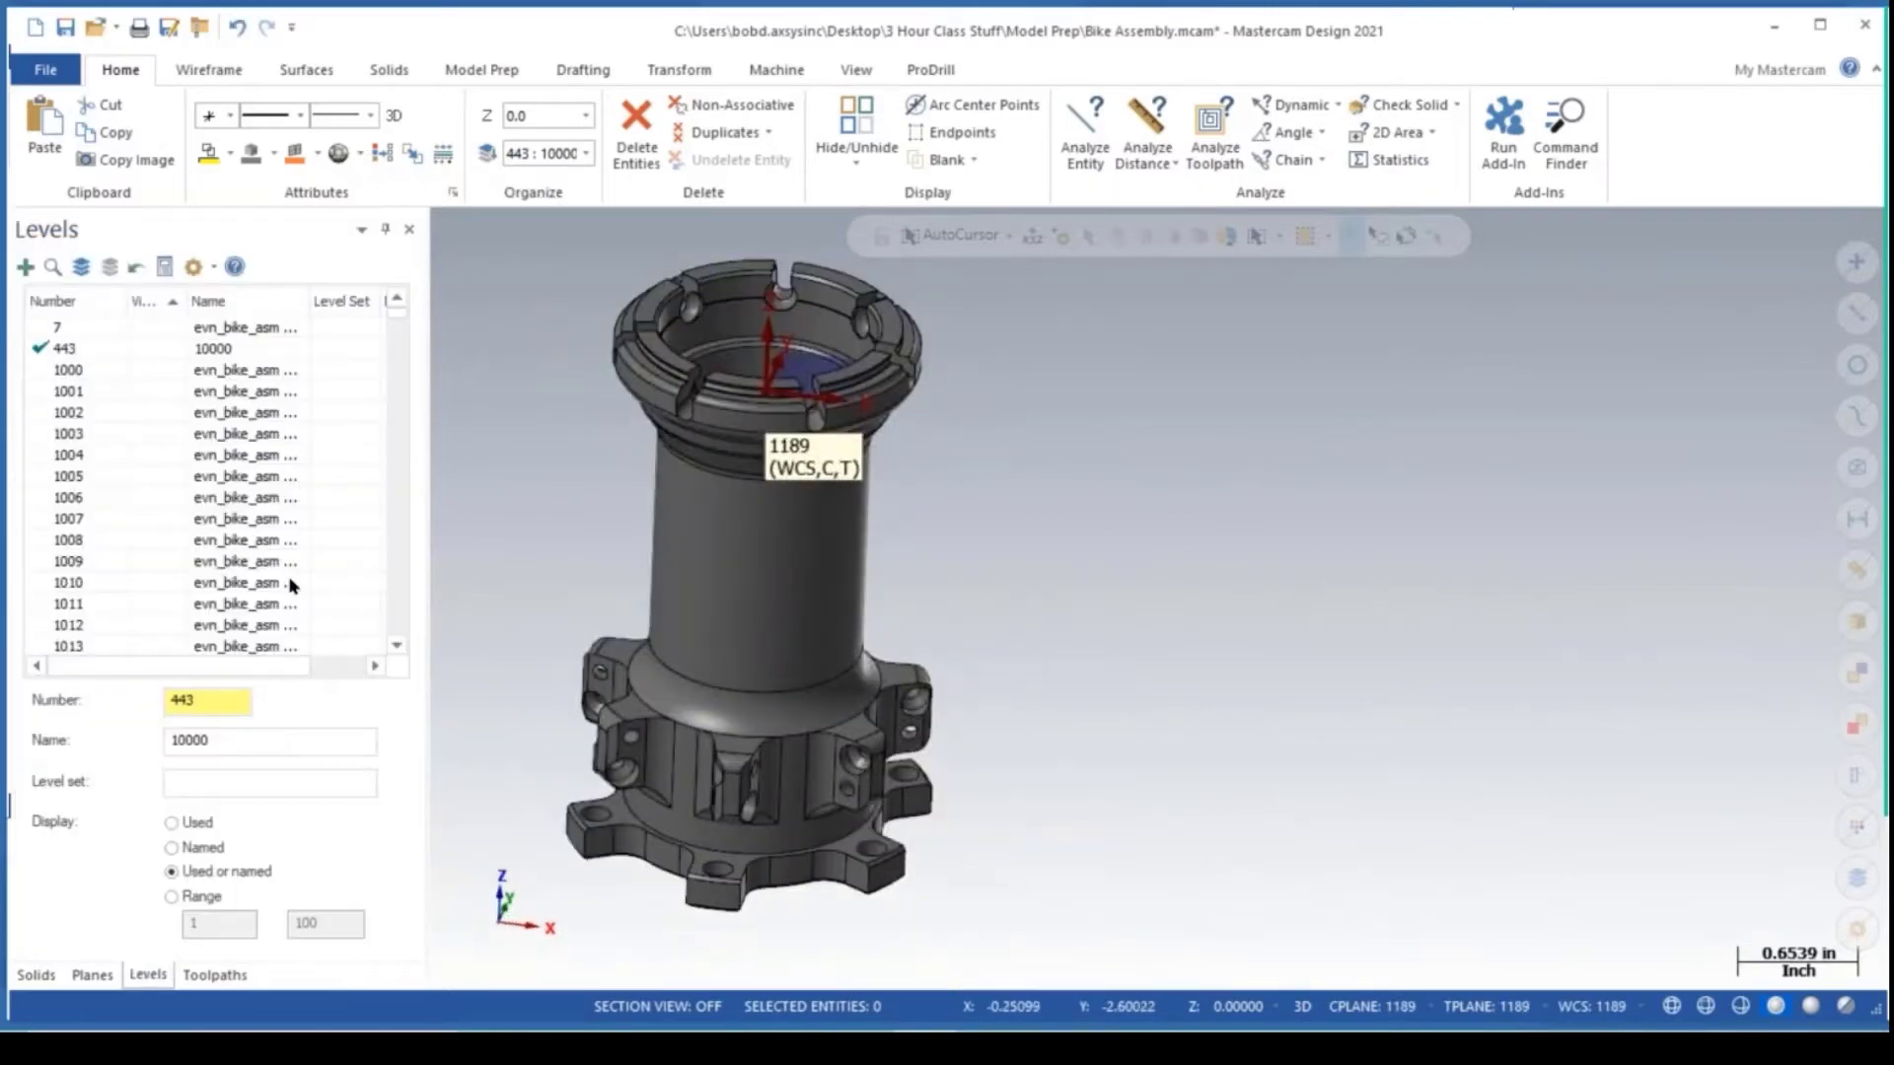
scroll(725, 599, down, 3)
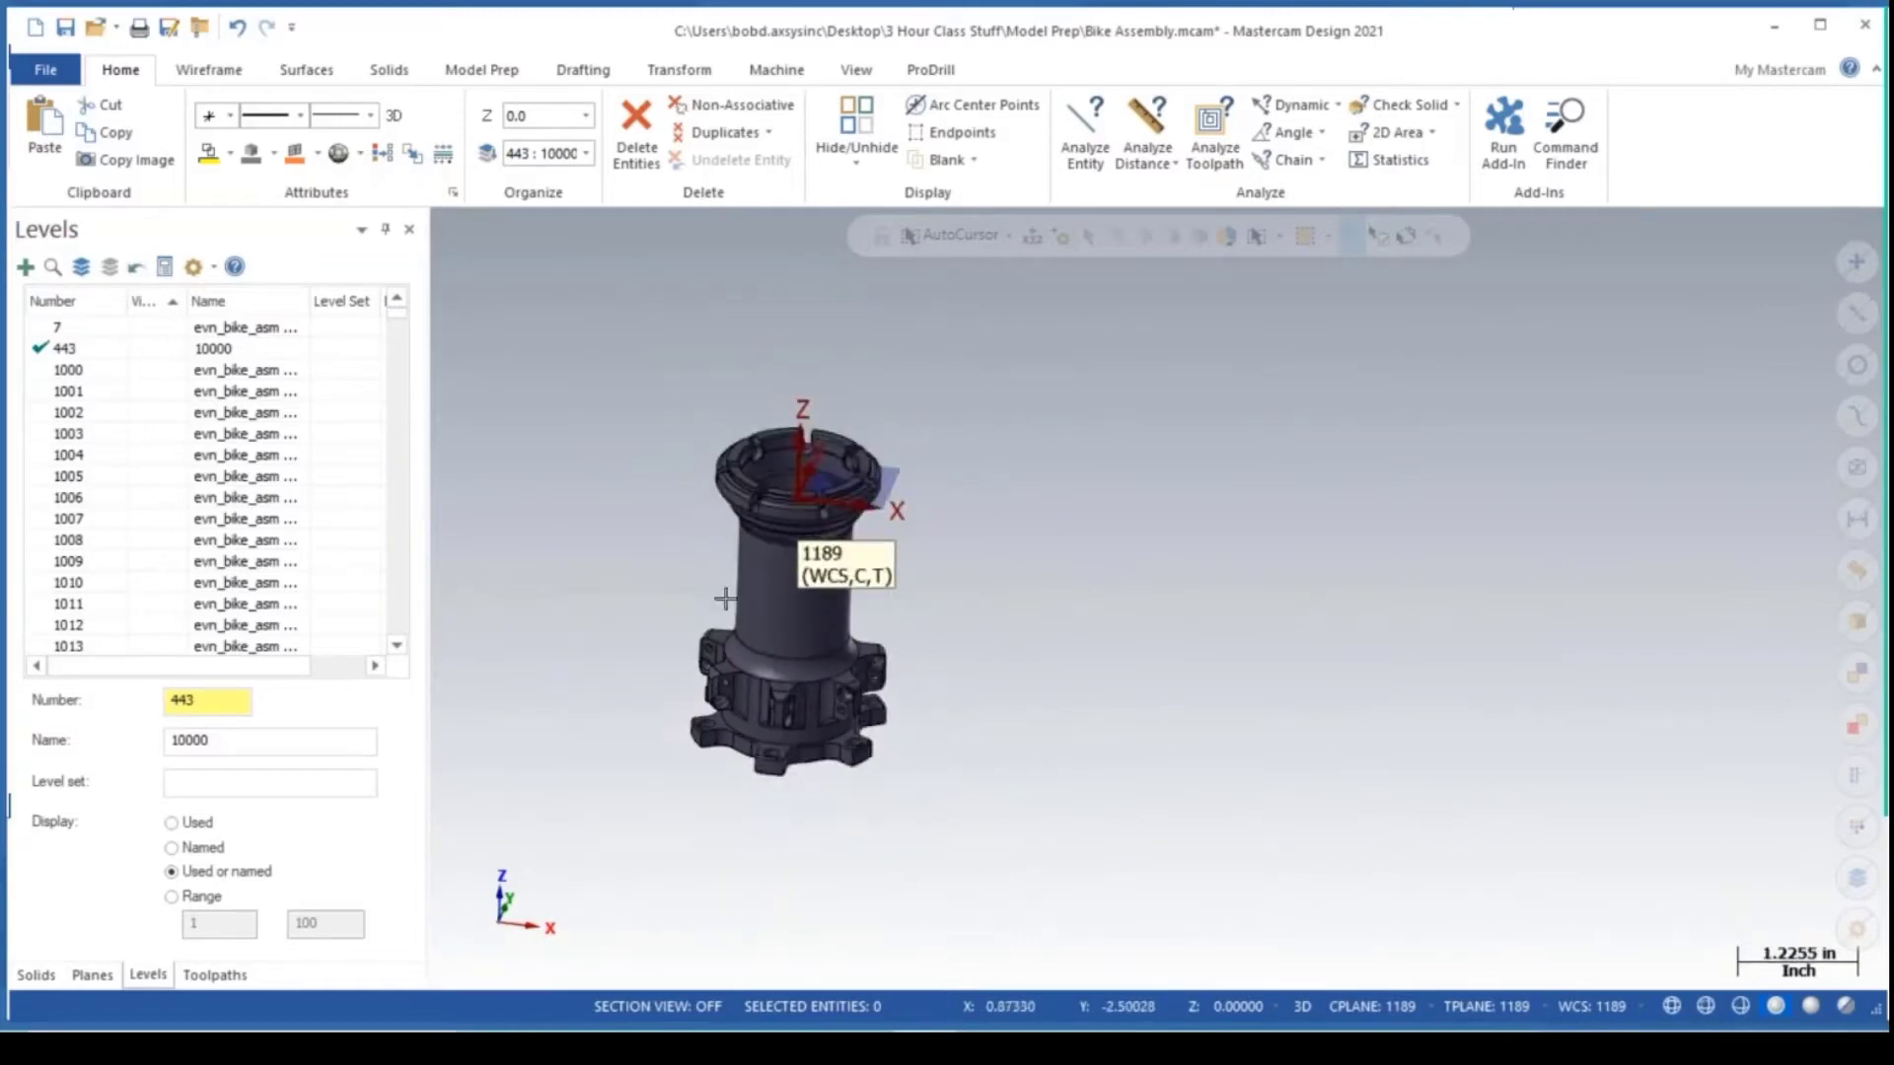
scroll(725, 599, down, 1)
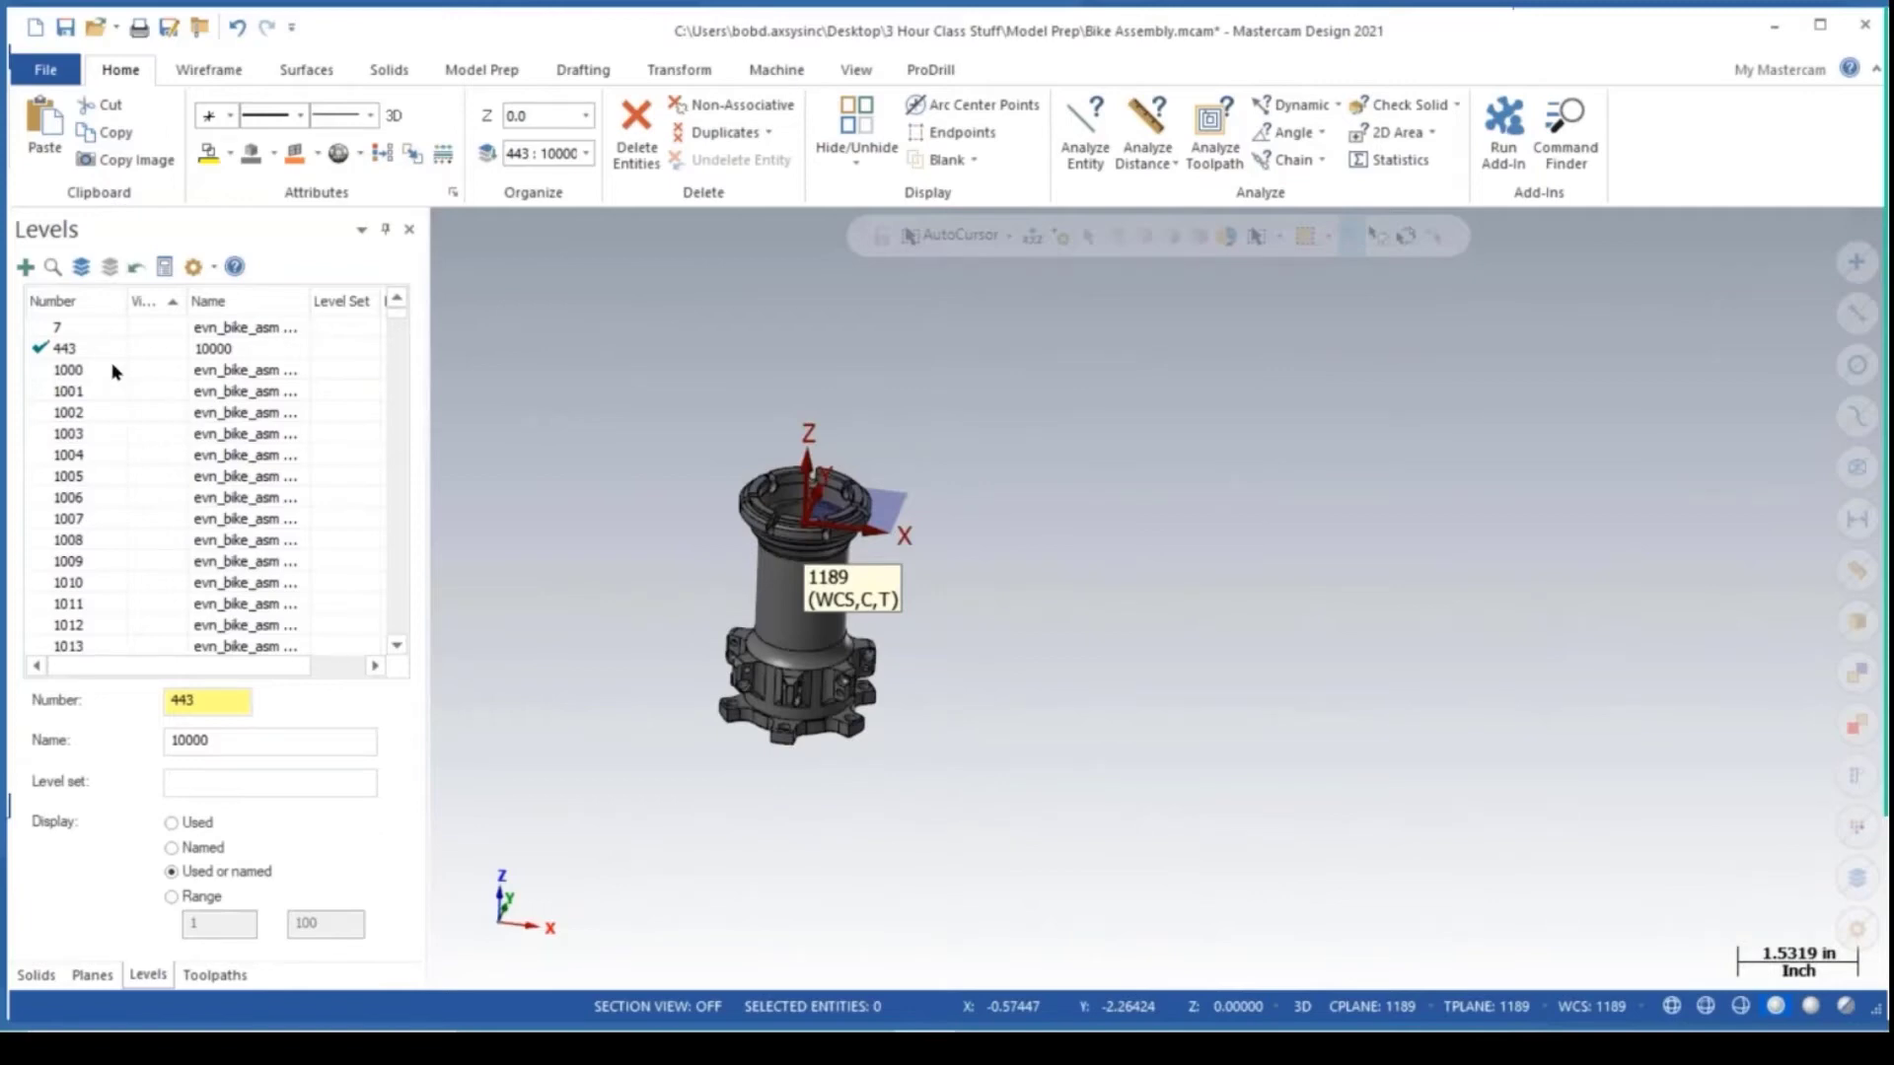
scroll(367, 542, down, 15)
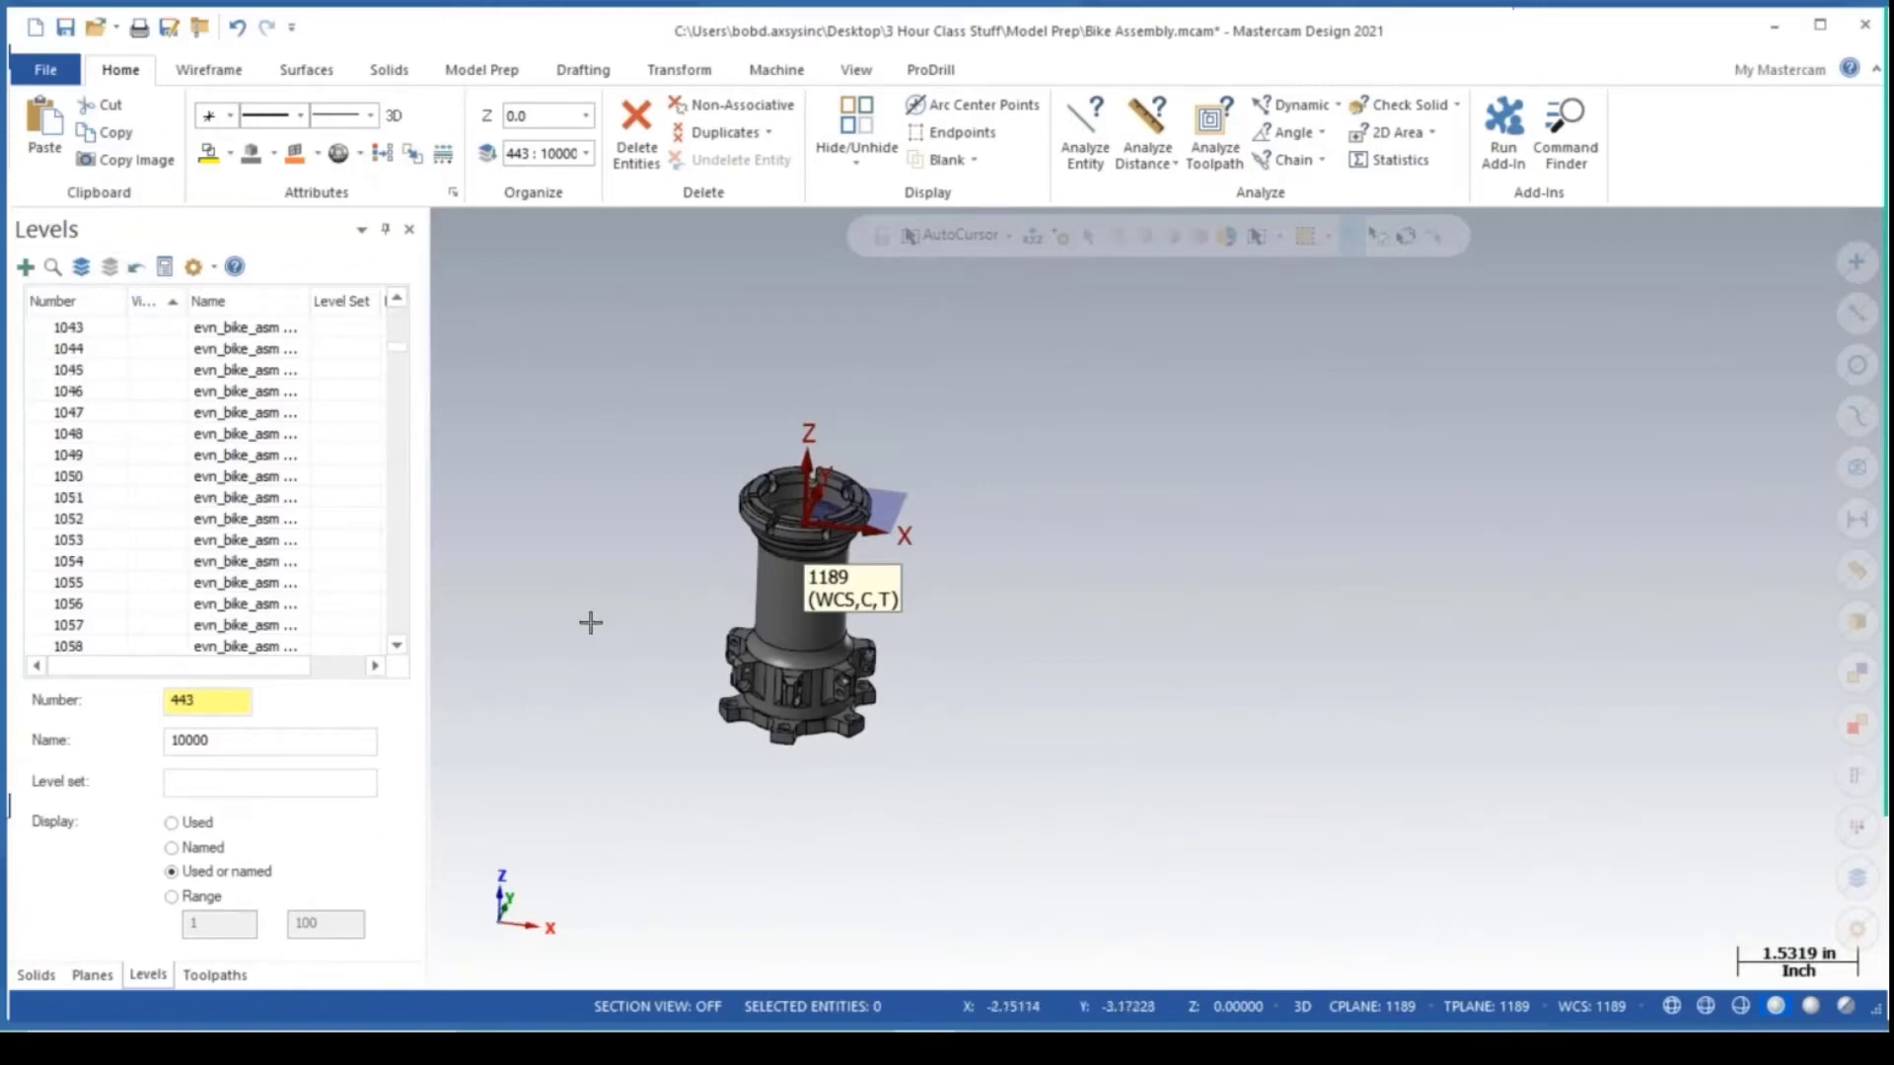
scroll(591, 623, down, 1)
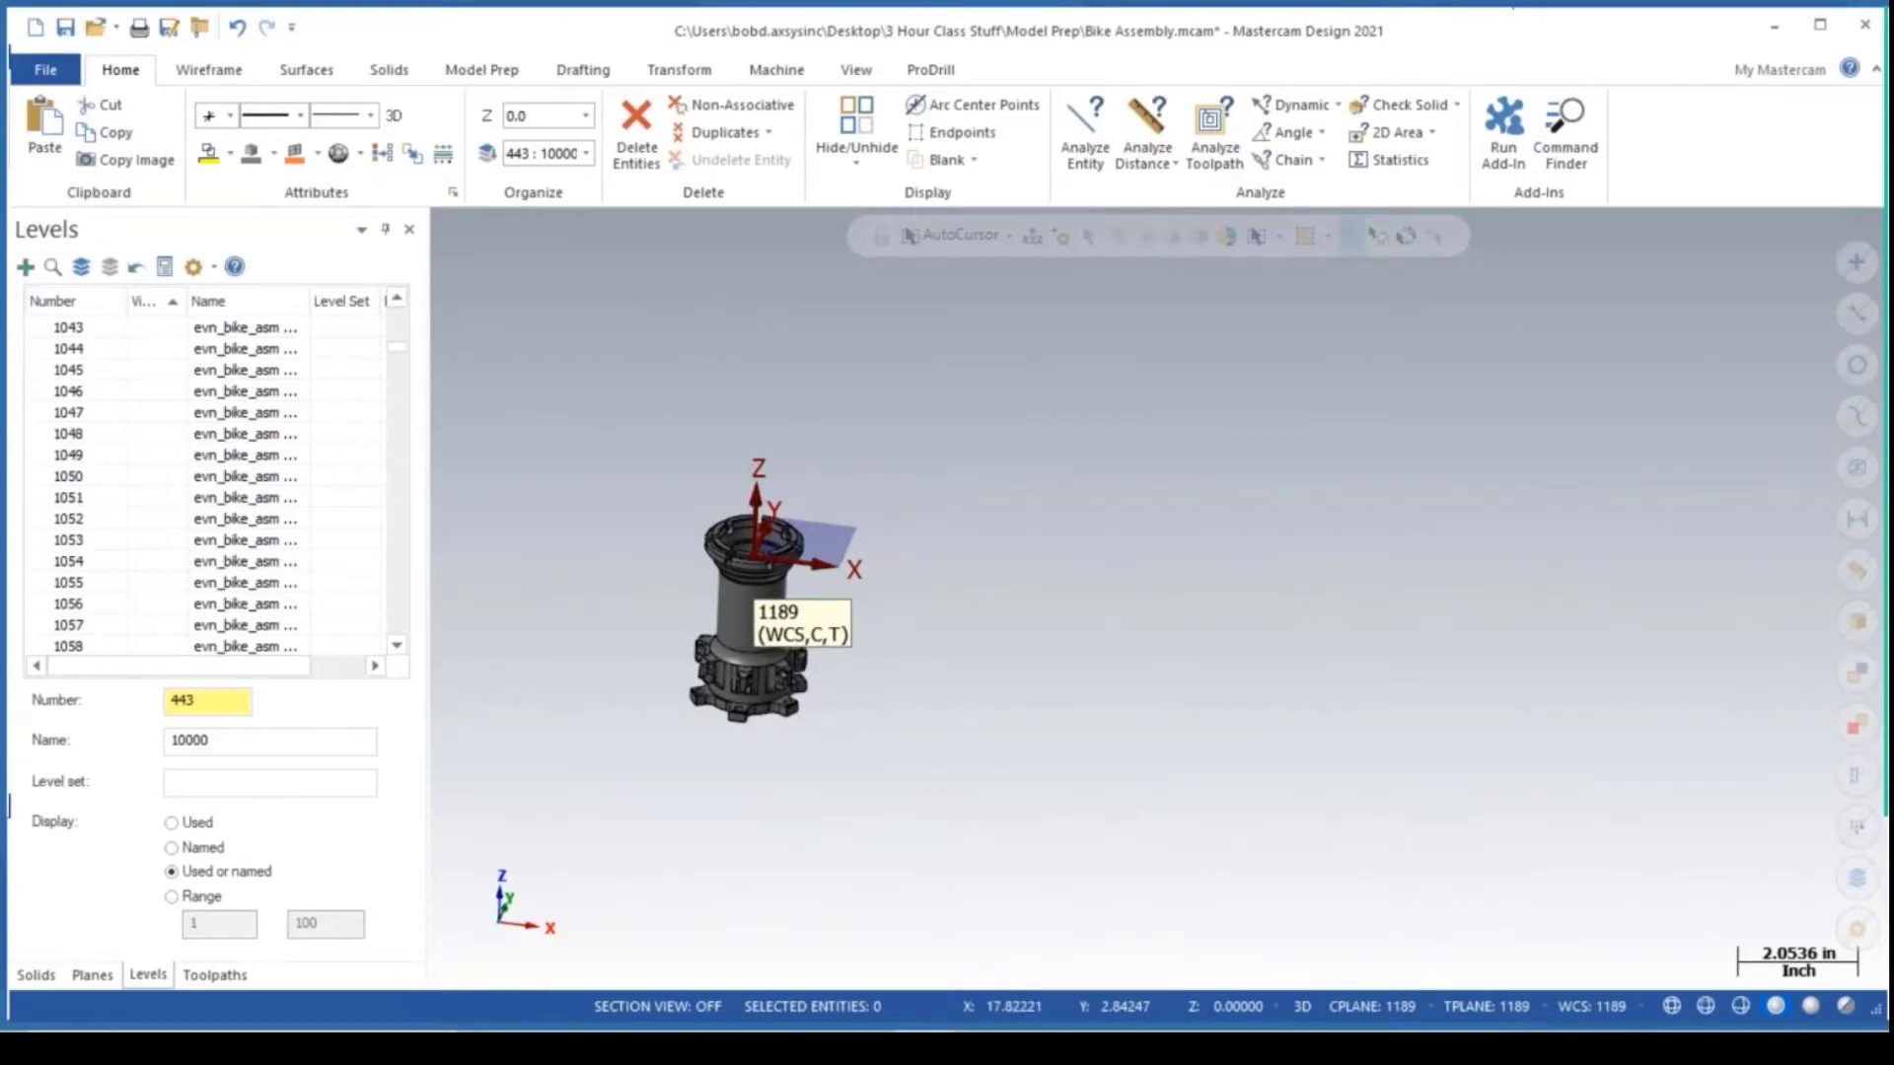
Discard the changes to Bike Assembly.mcam and open Moldbase.mcam.
drag(1886, 558, 859, 554)
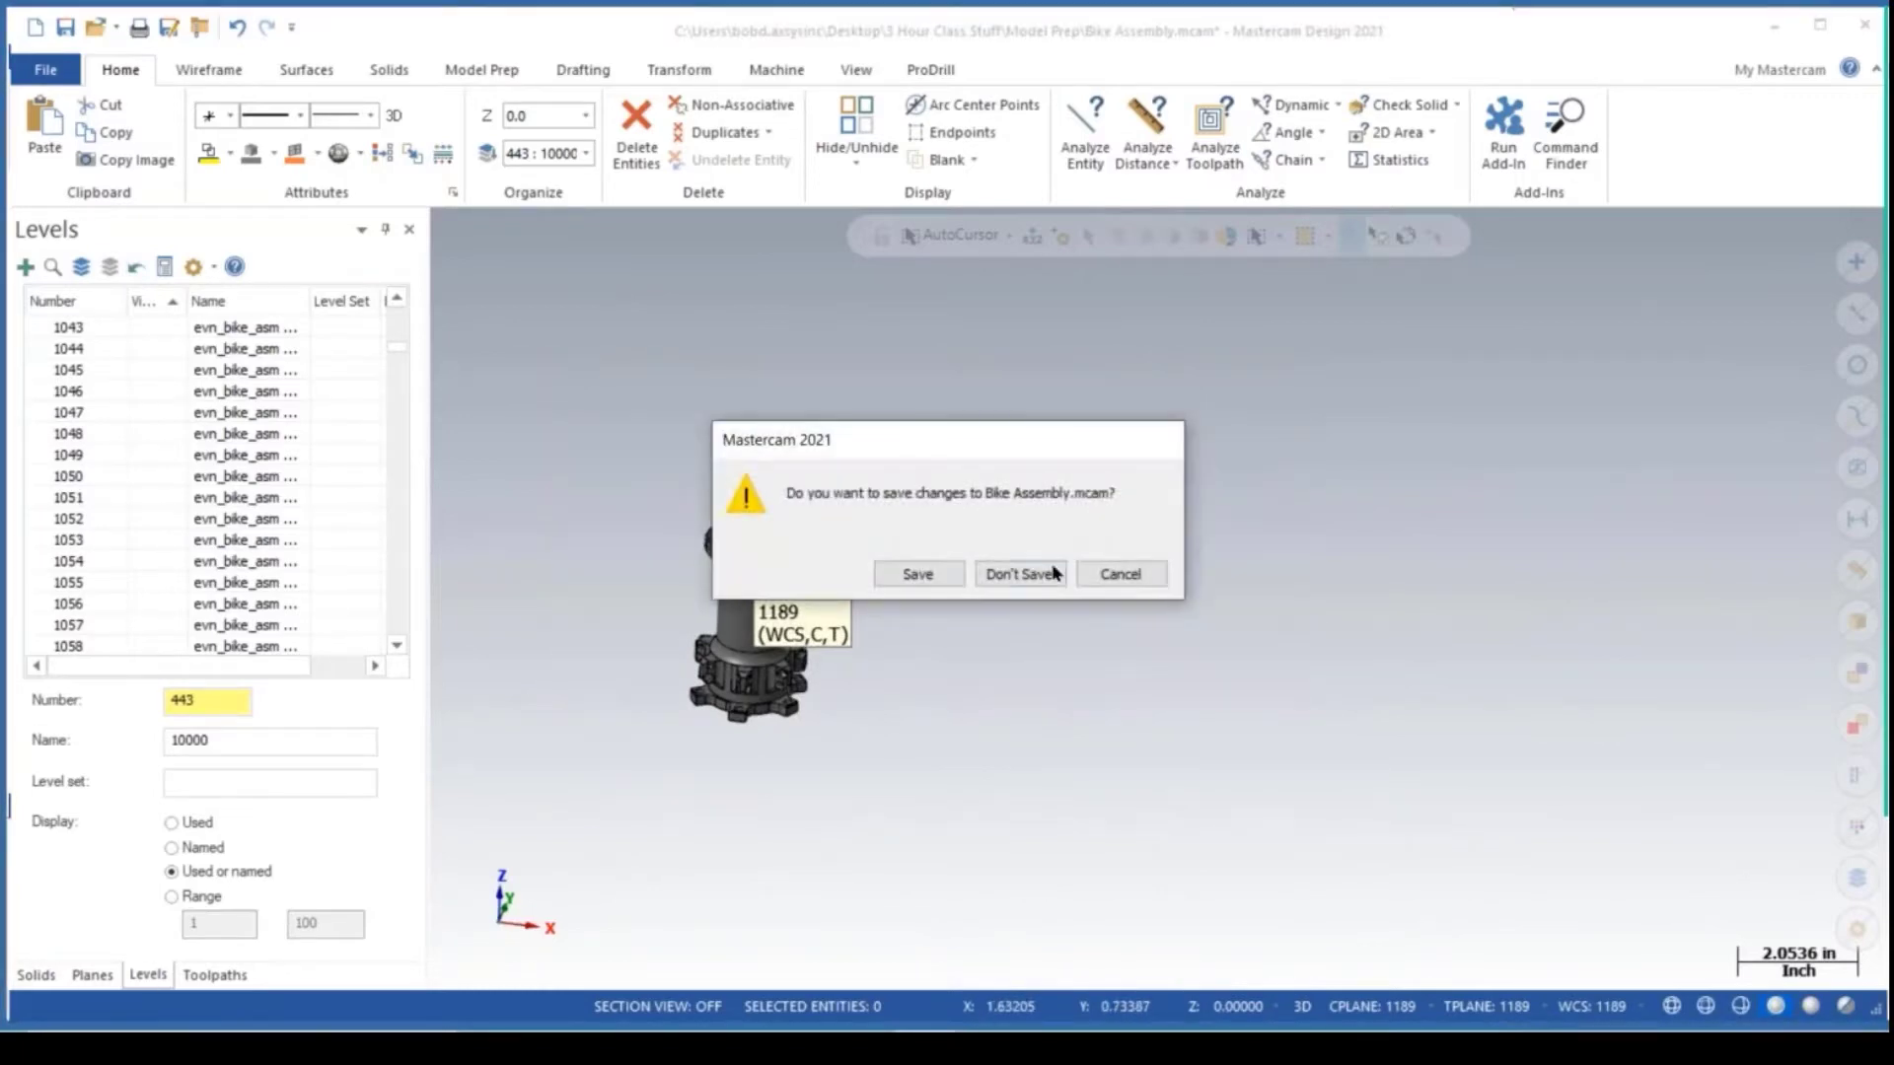
click(1054, 573)
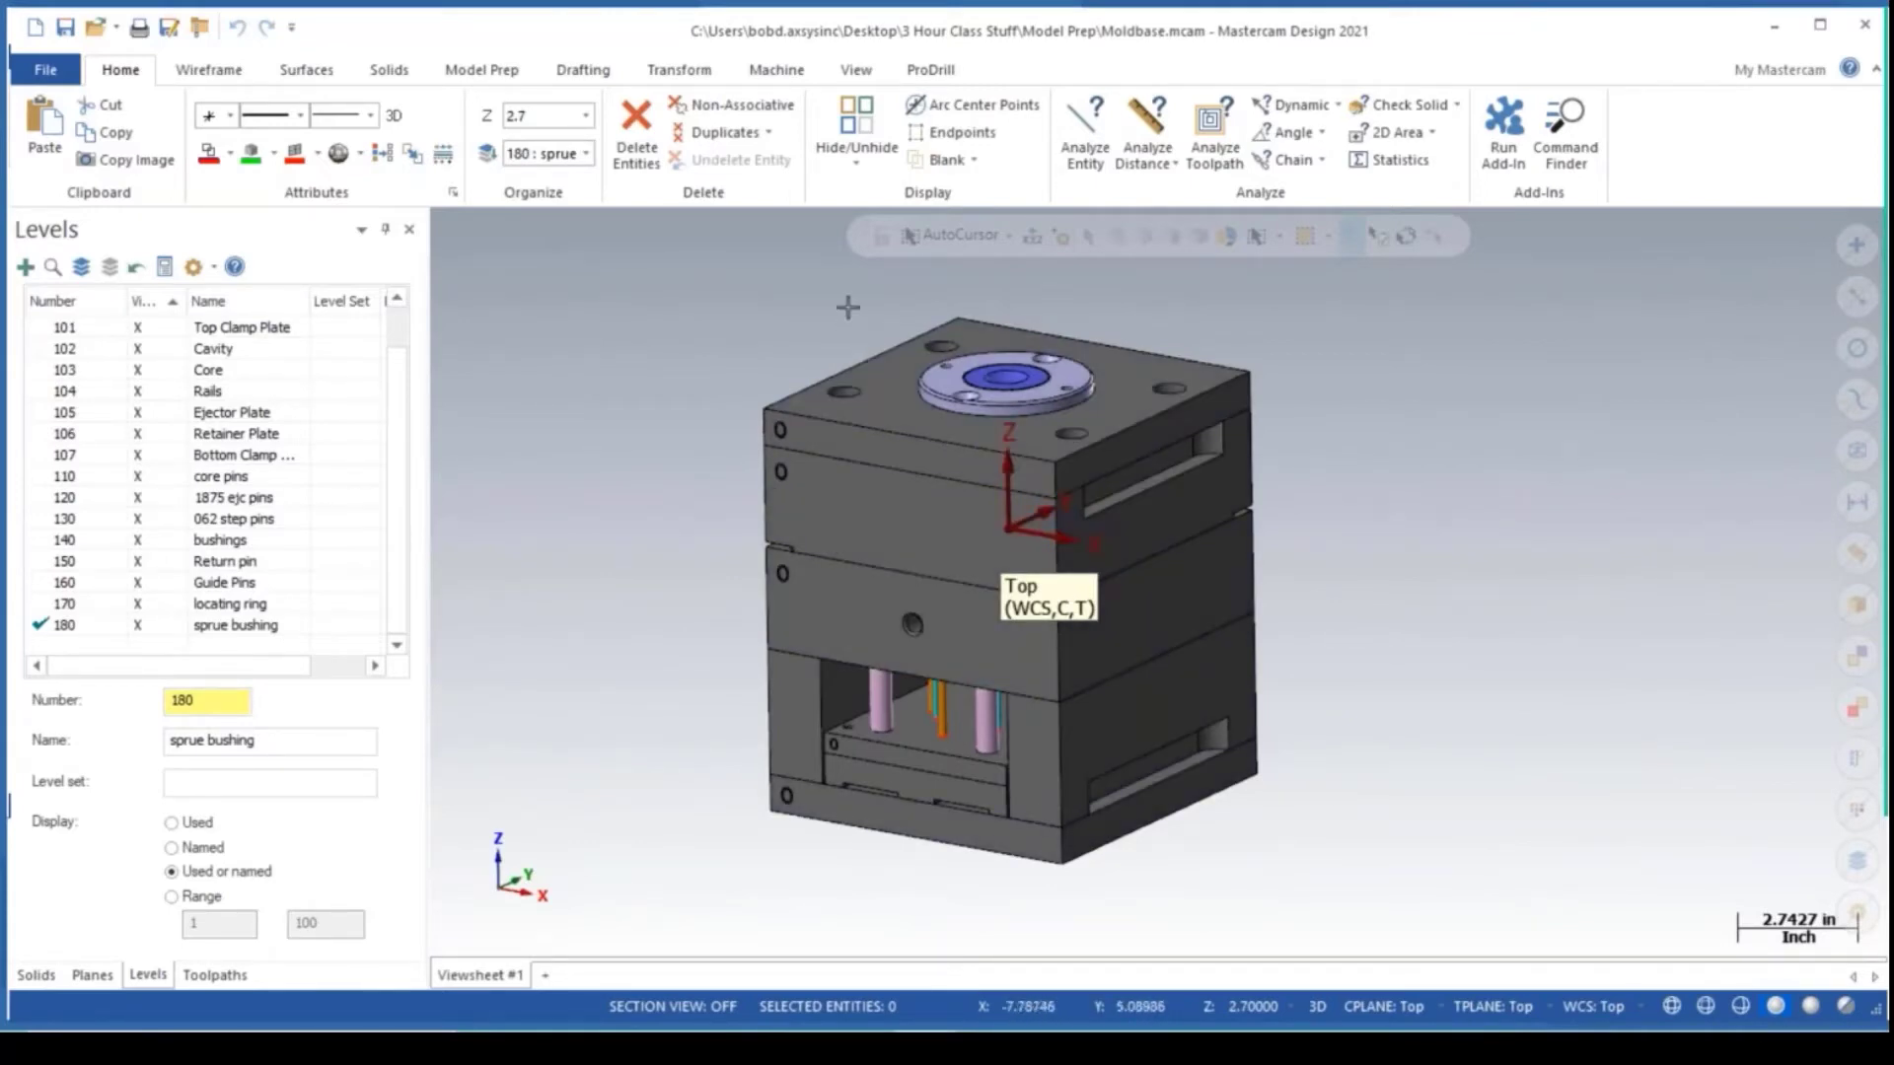
Disassemble all mold base bodies with type Move, placed automatically along X+ with 1.0 spacing, on levels from 1000 incremented by solid body.
click(498, 69)
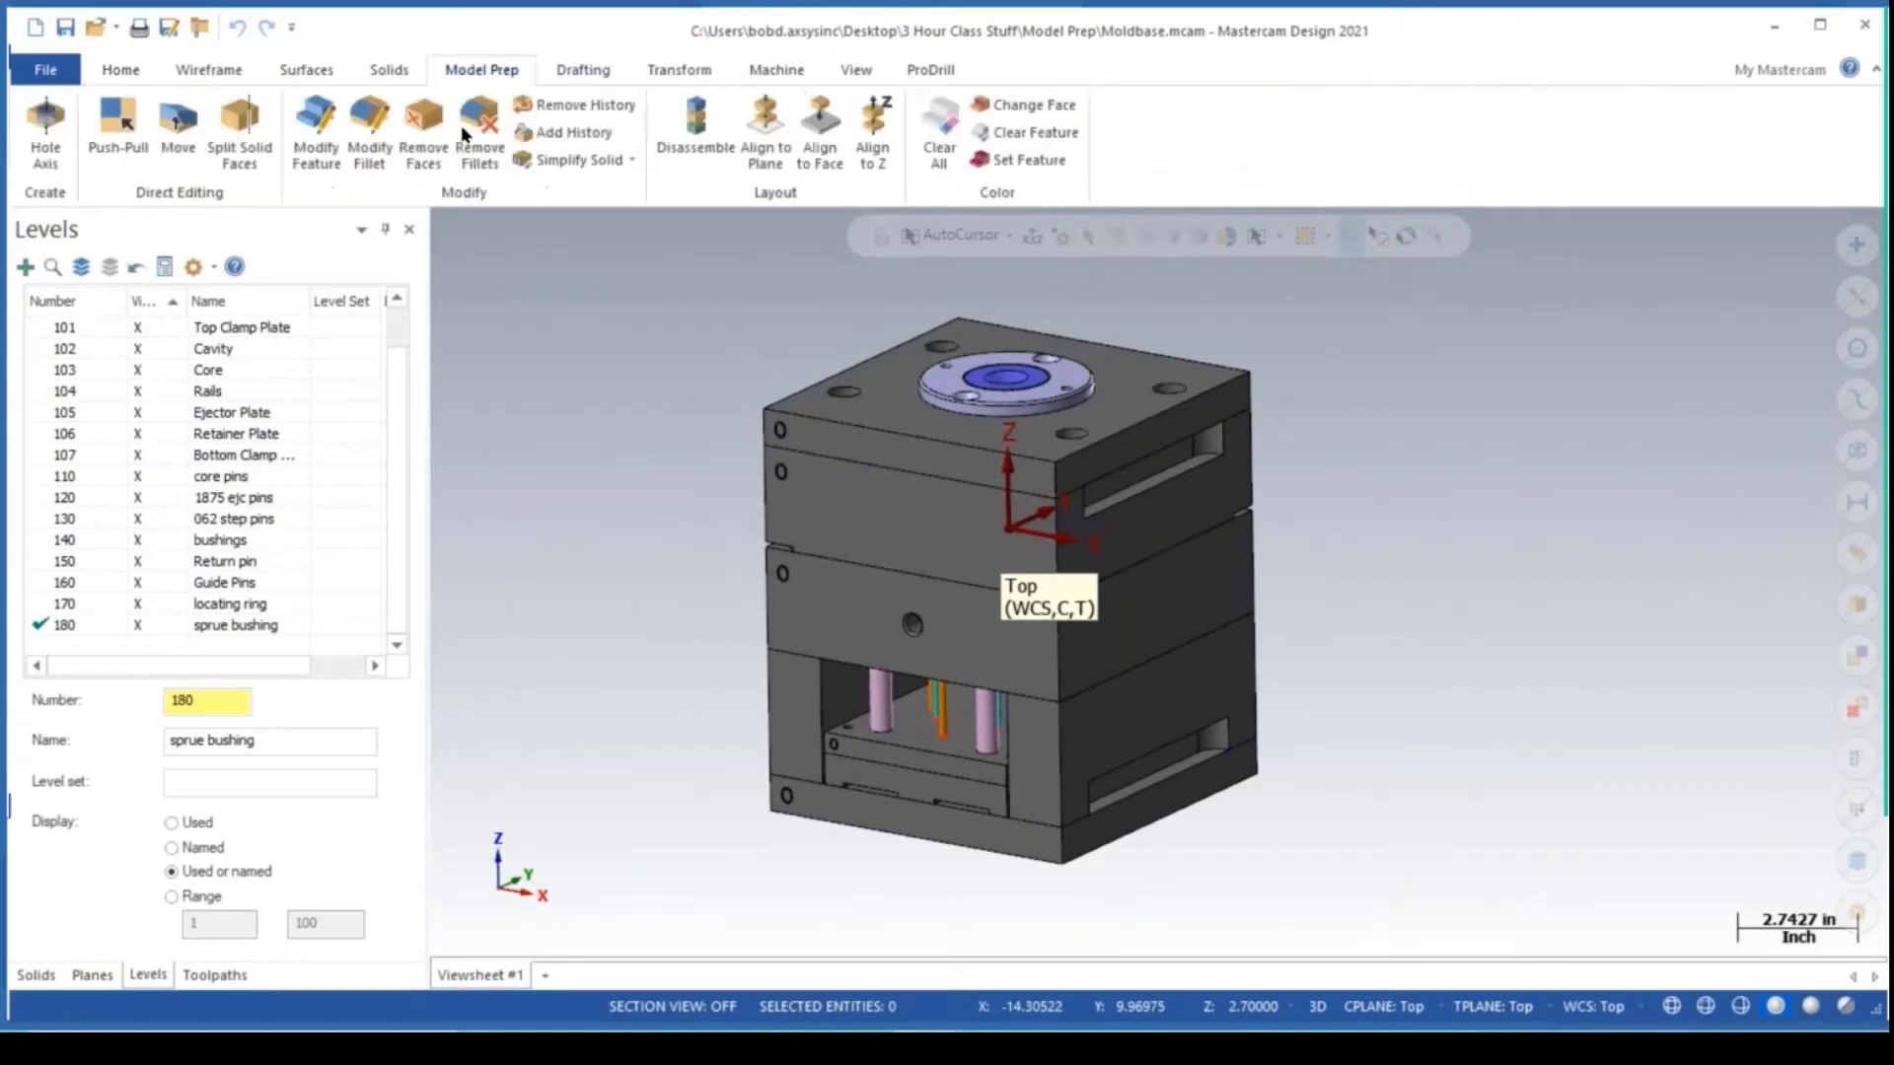
click(685, 127)
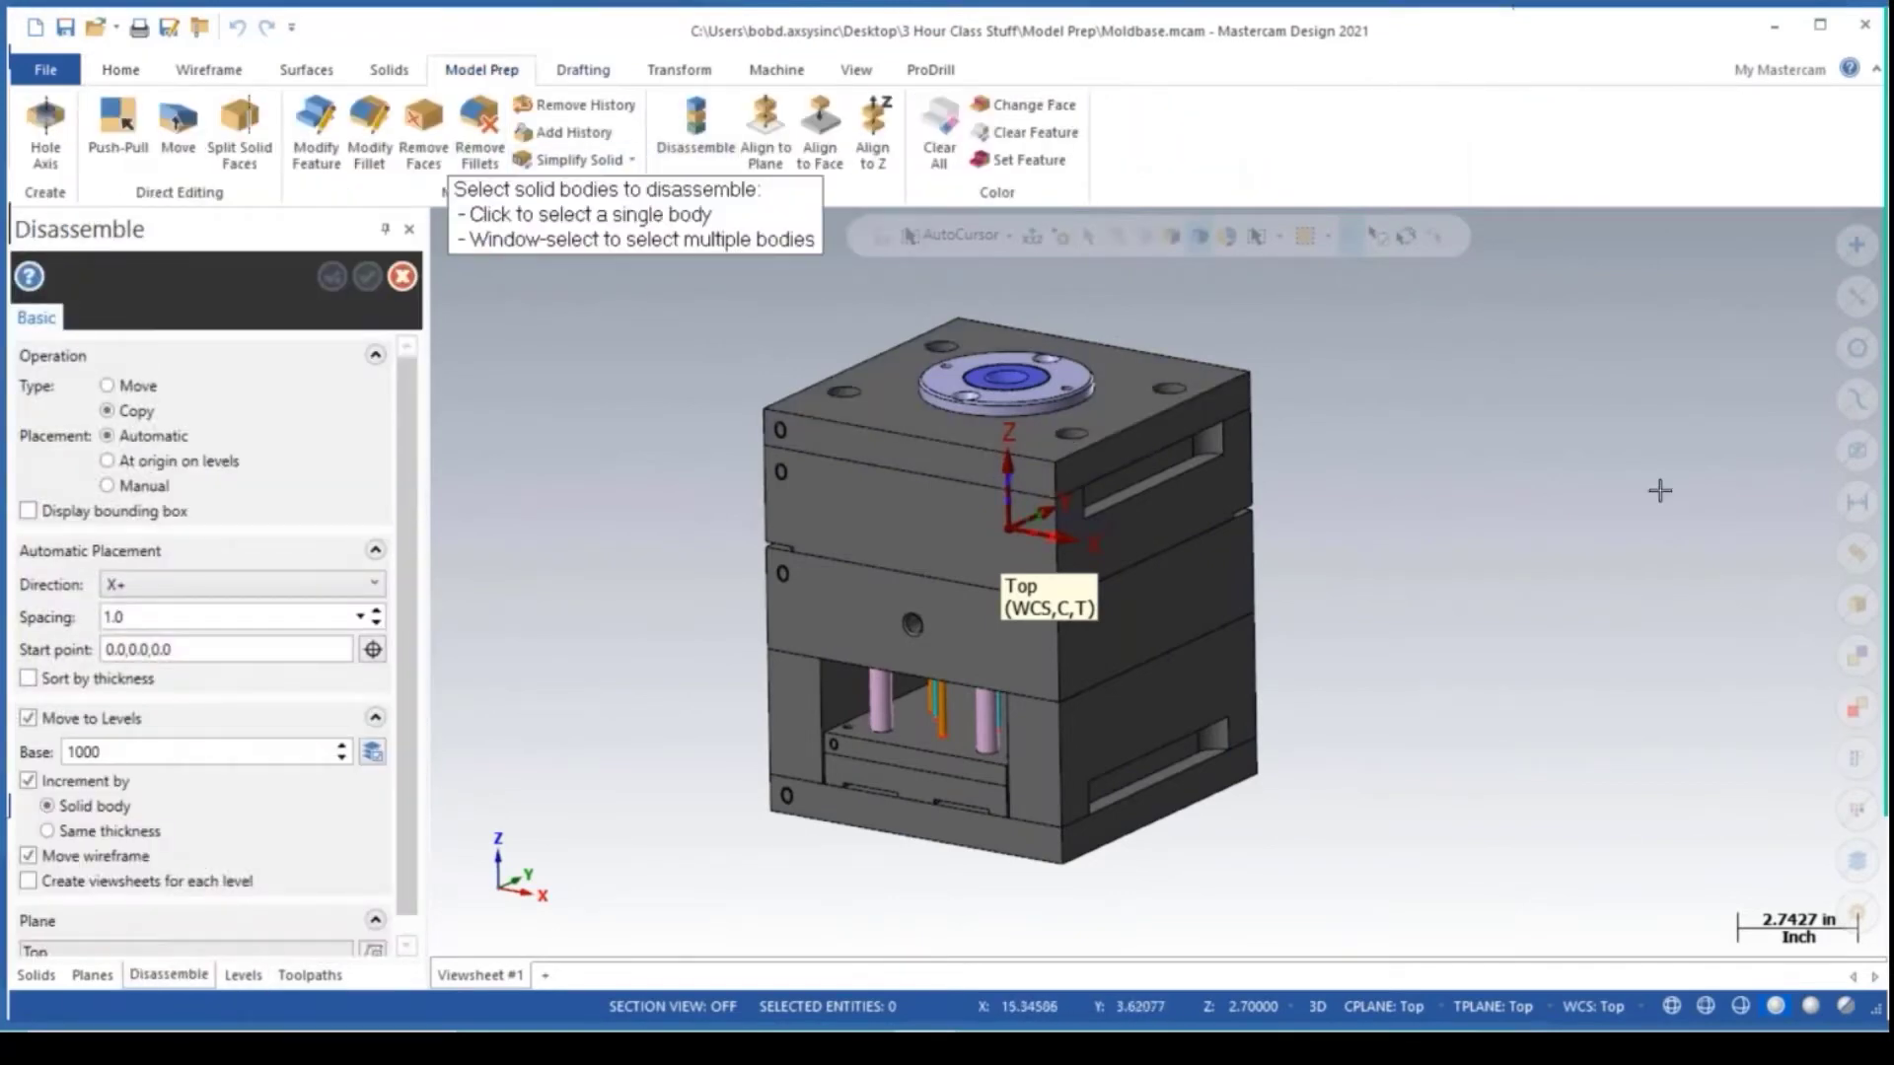
click(1846, 609)
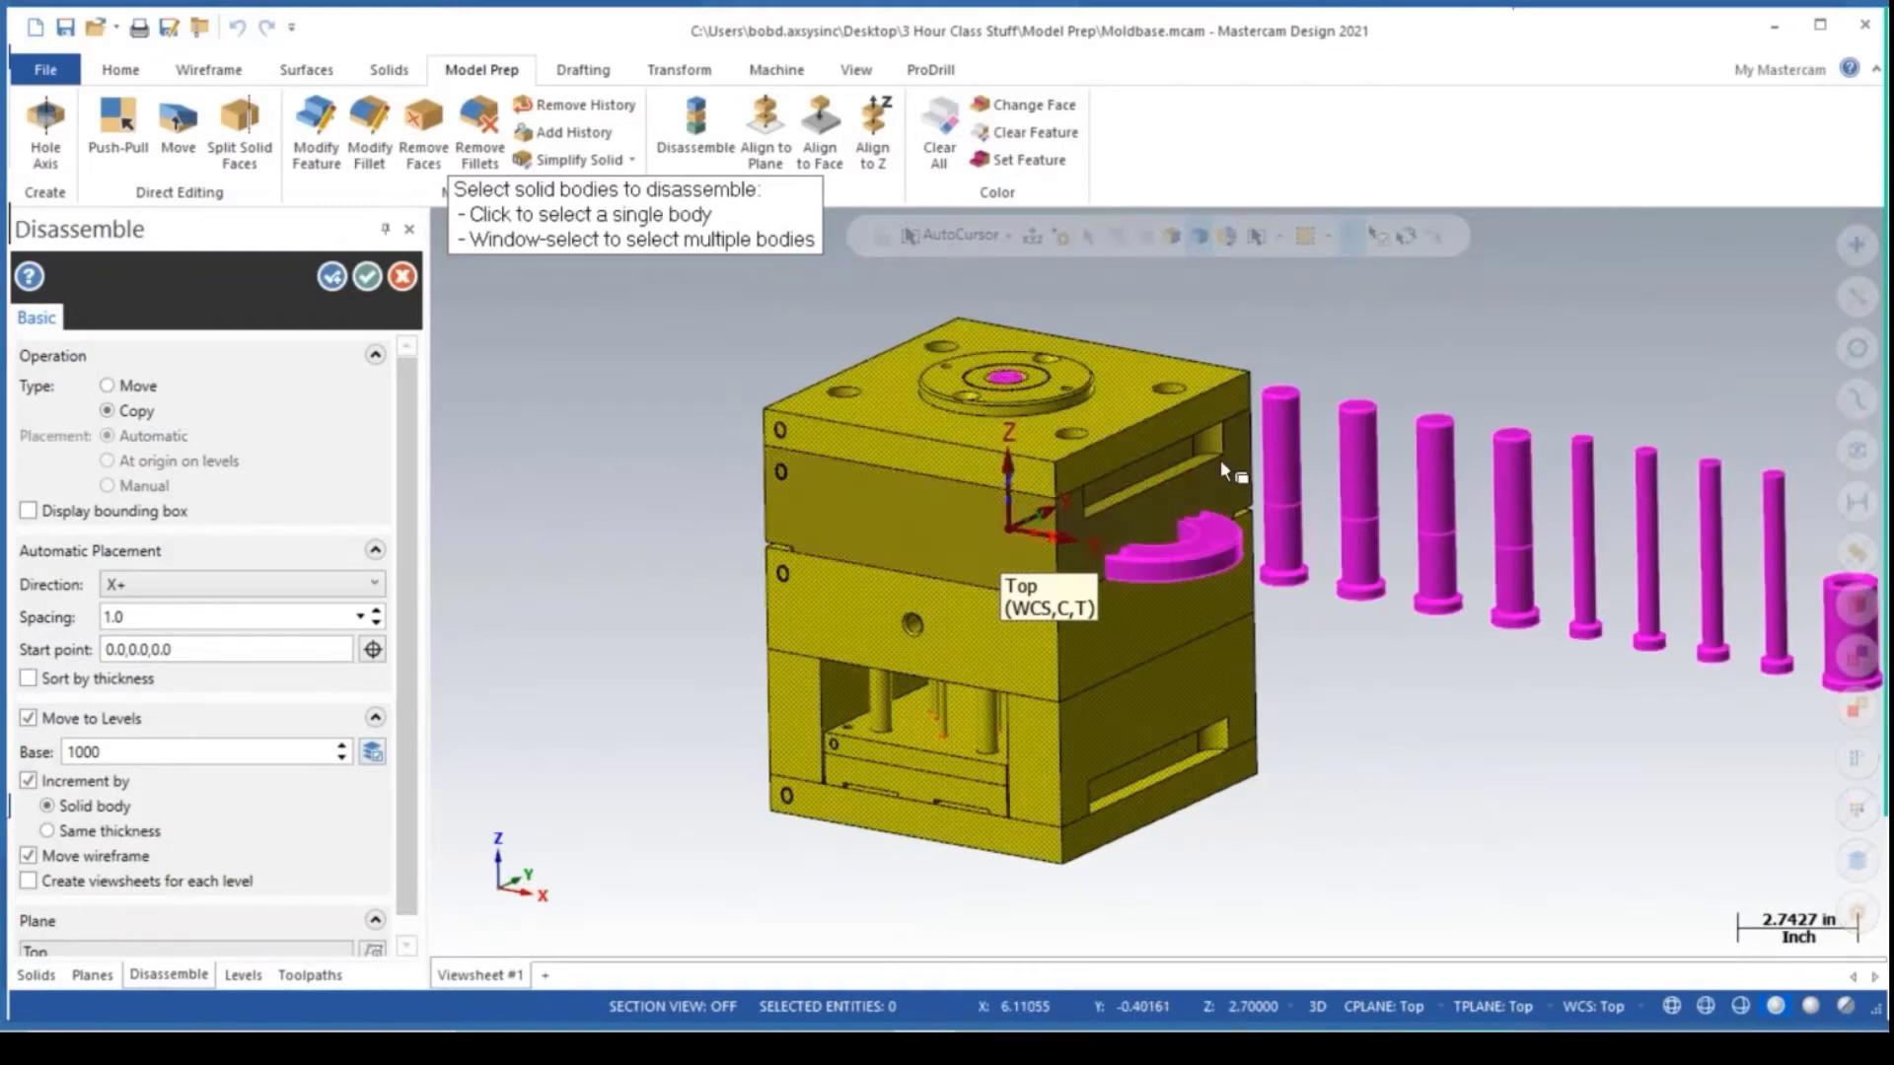
click(108, 387)
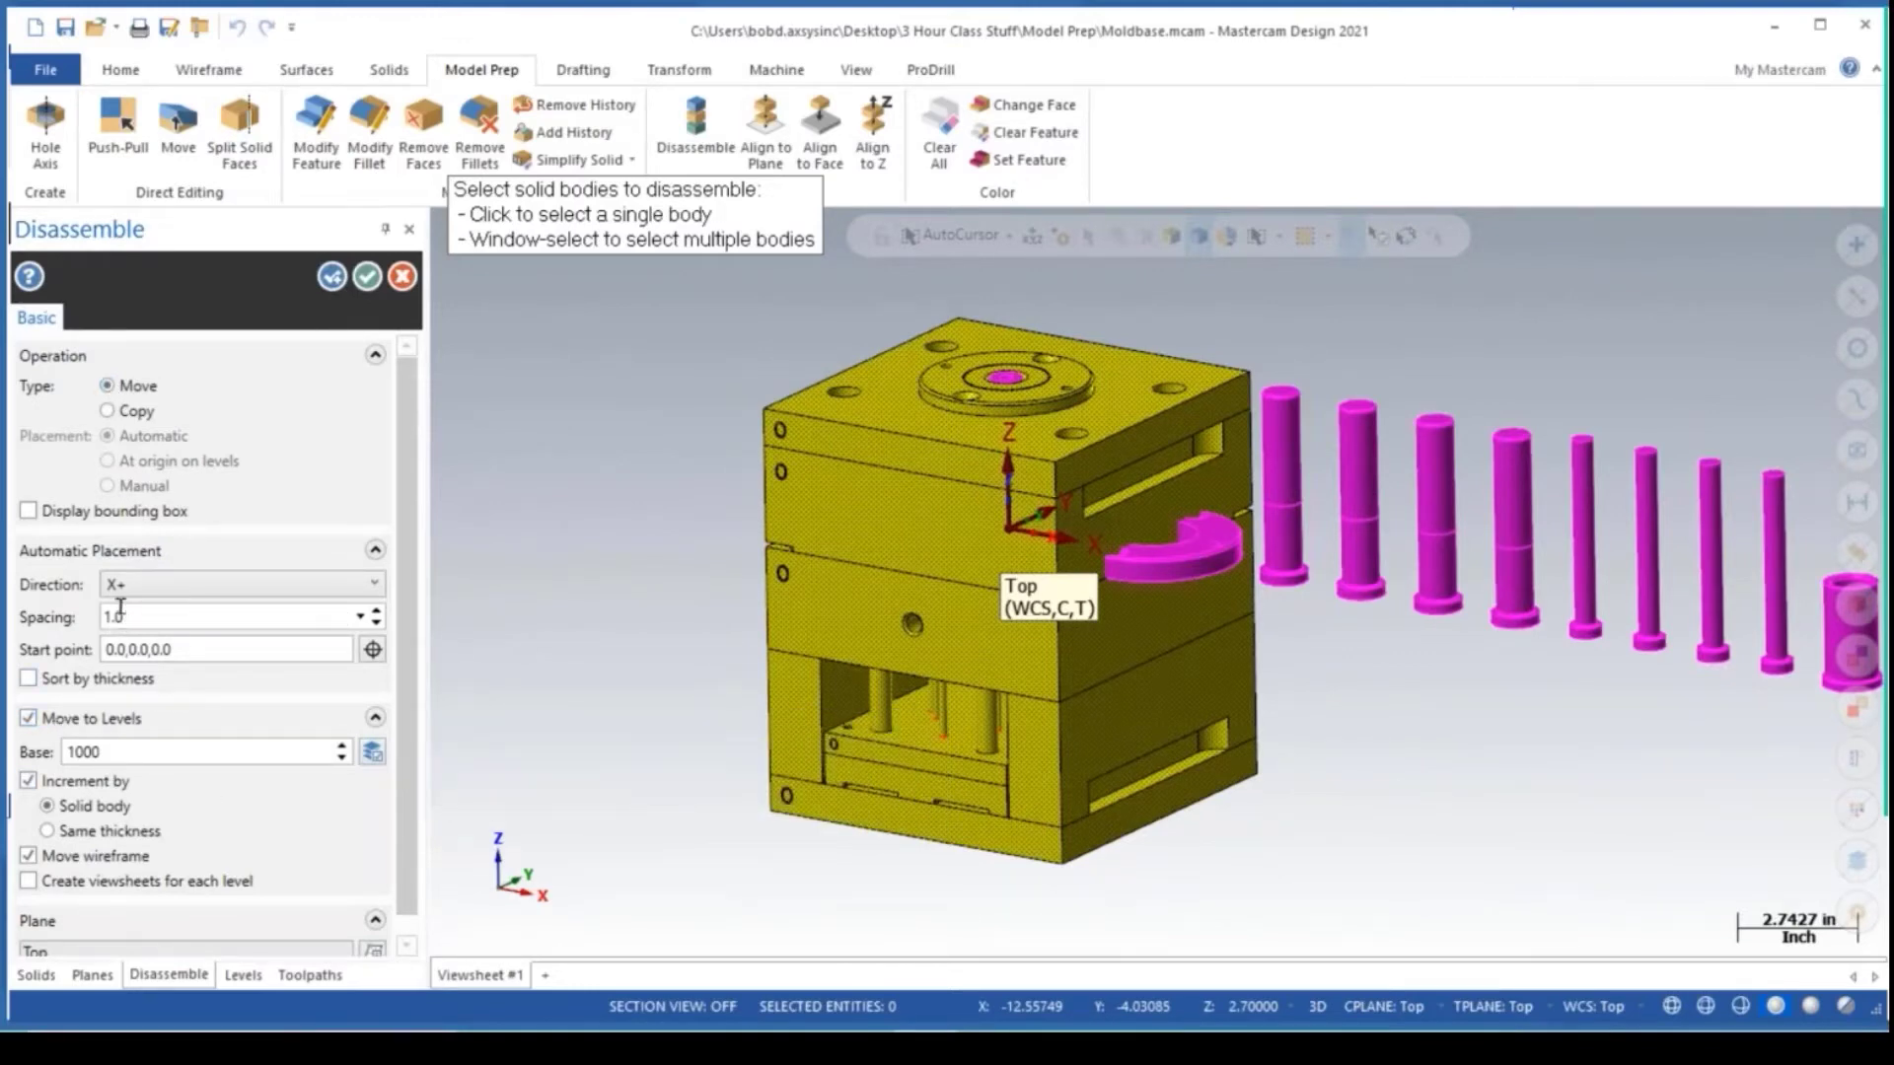
click(368, 278)
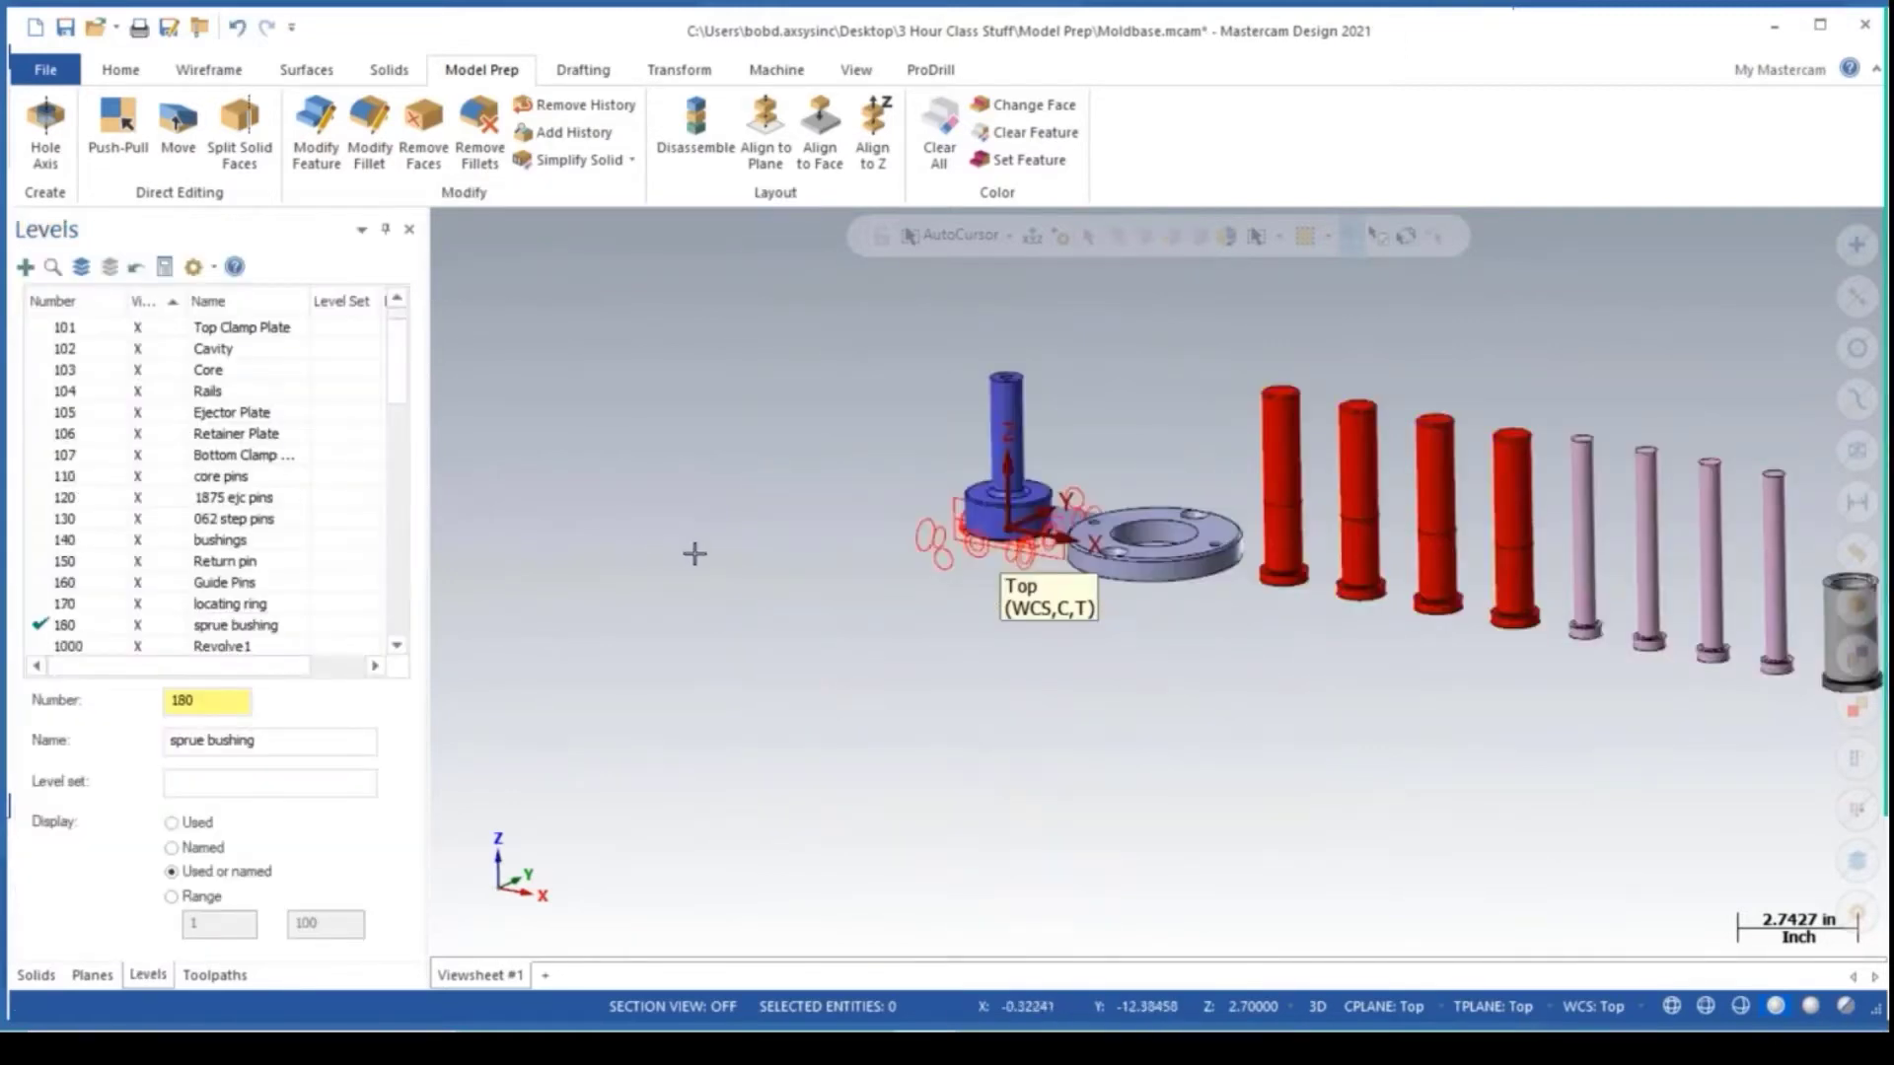
Analyze the top circular edges of a red pin and the first lavender pin in the disassembled mold row.
scroll(1113, 627, down, 3)
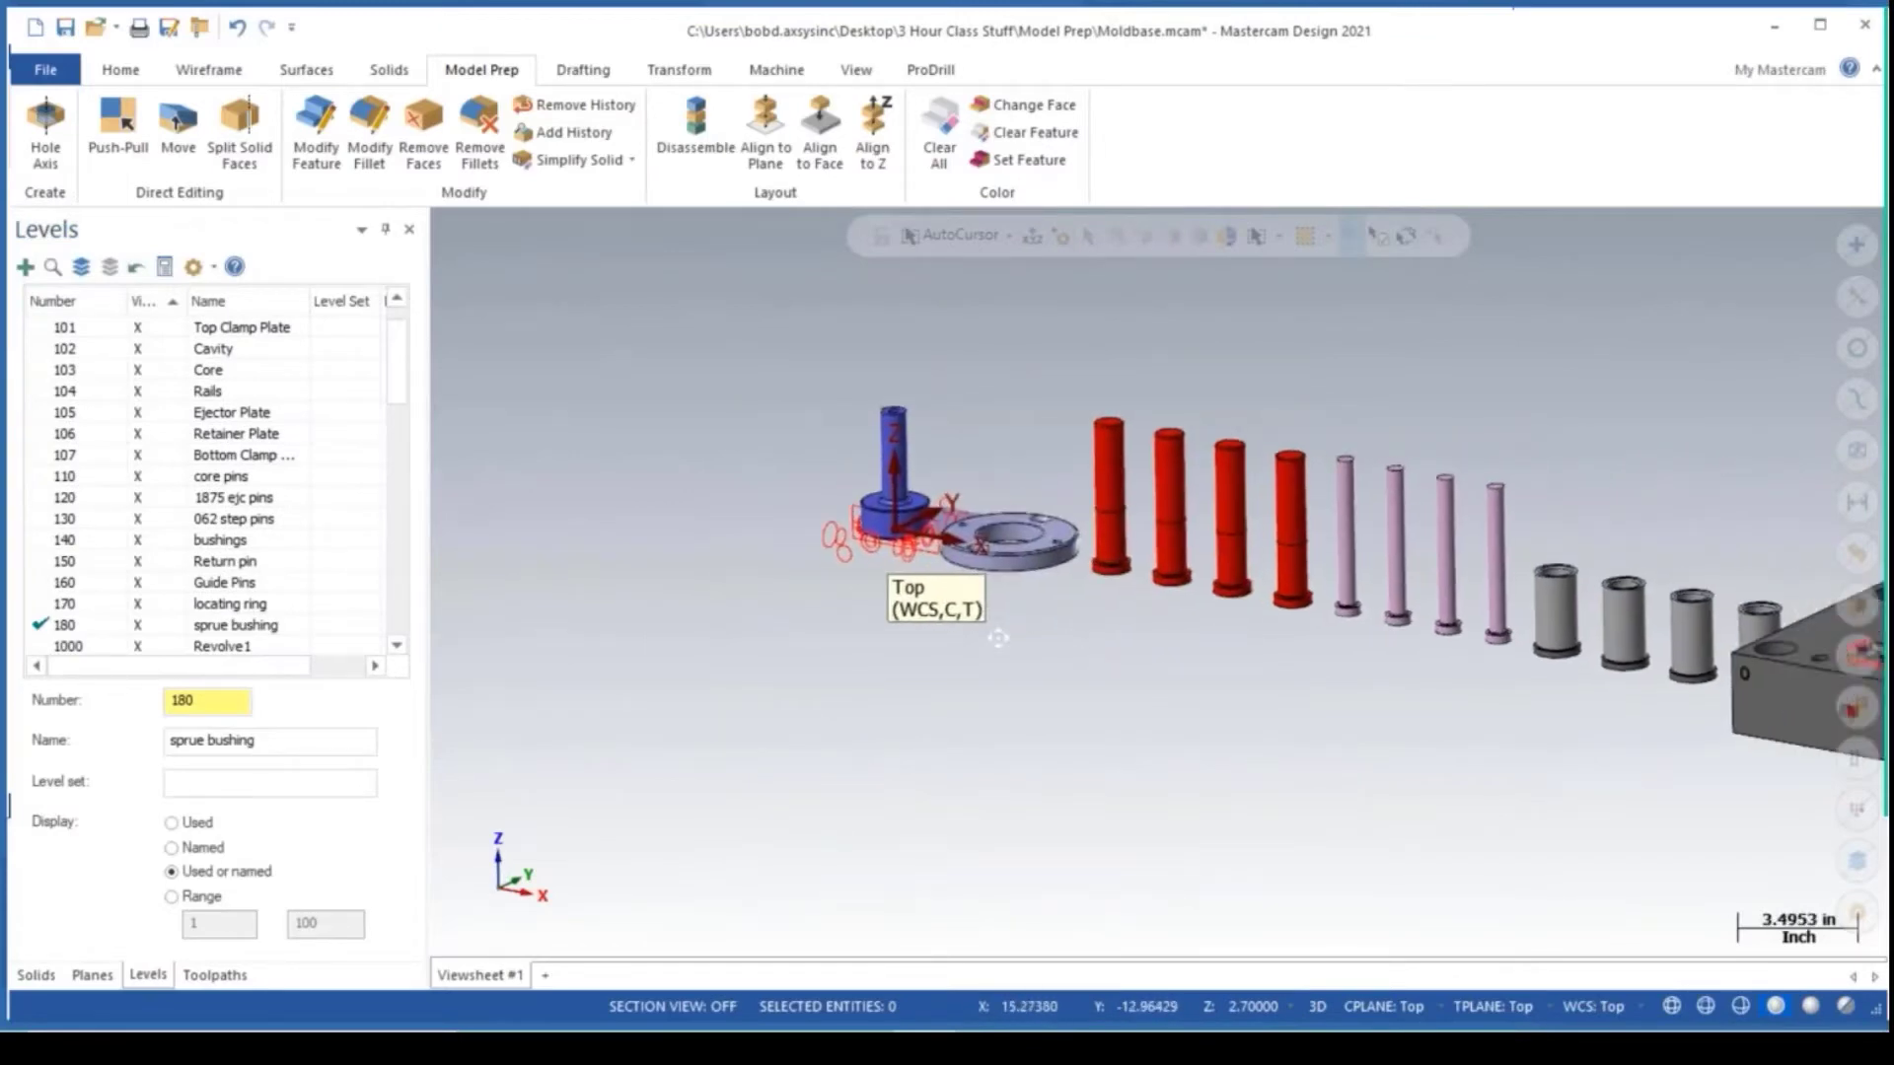
mouse_move(1159, 582)
middle_down()
mouse_move(903, 613)
mouse_move(867, 582)
mouse_move(893, 564)
mouse_move(1199, 671)
middle_up()
scroll(1199, 671, down, 2)
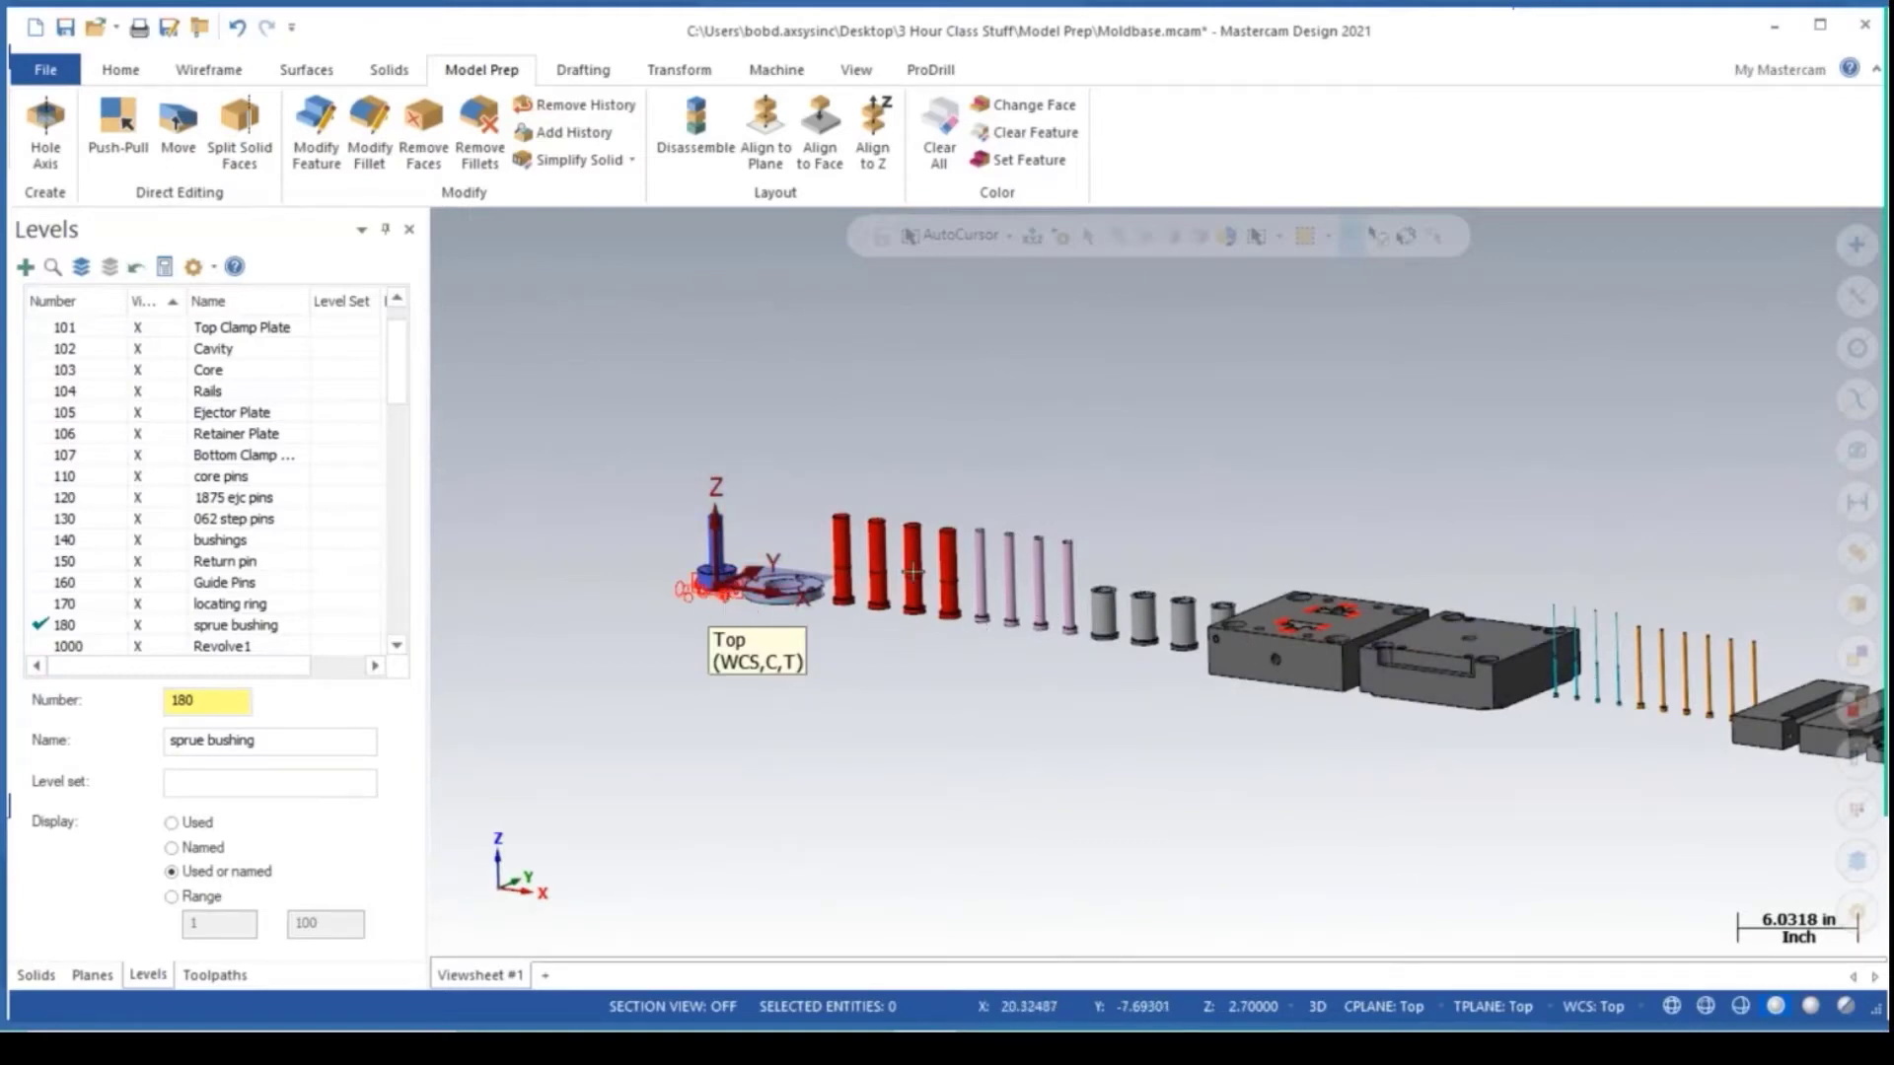
scroll(819, 518, up, 5)
scroll(817, 510, up, 2)
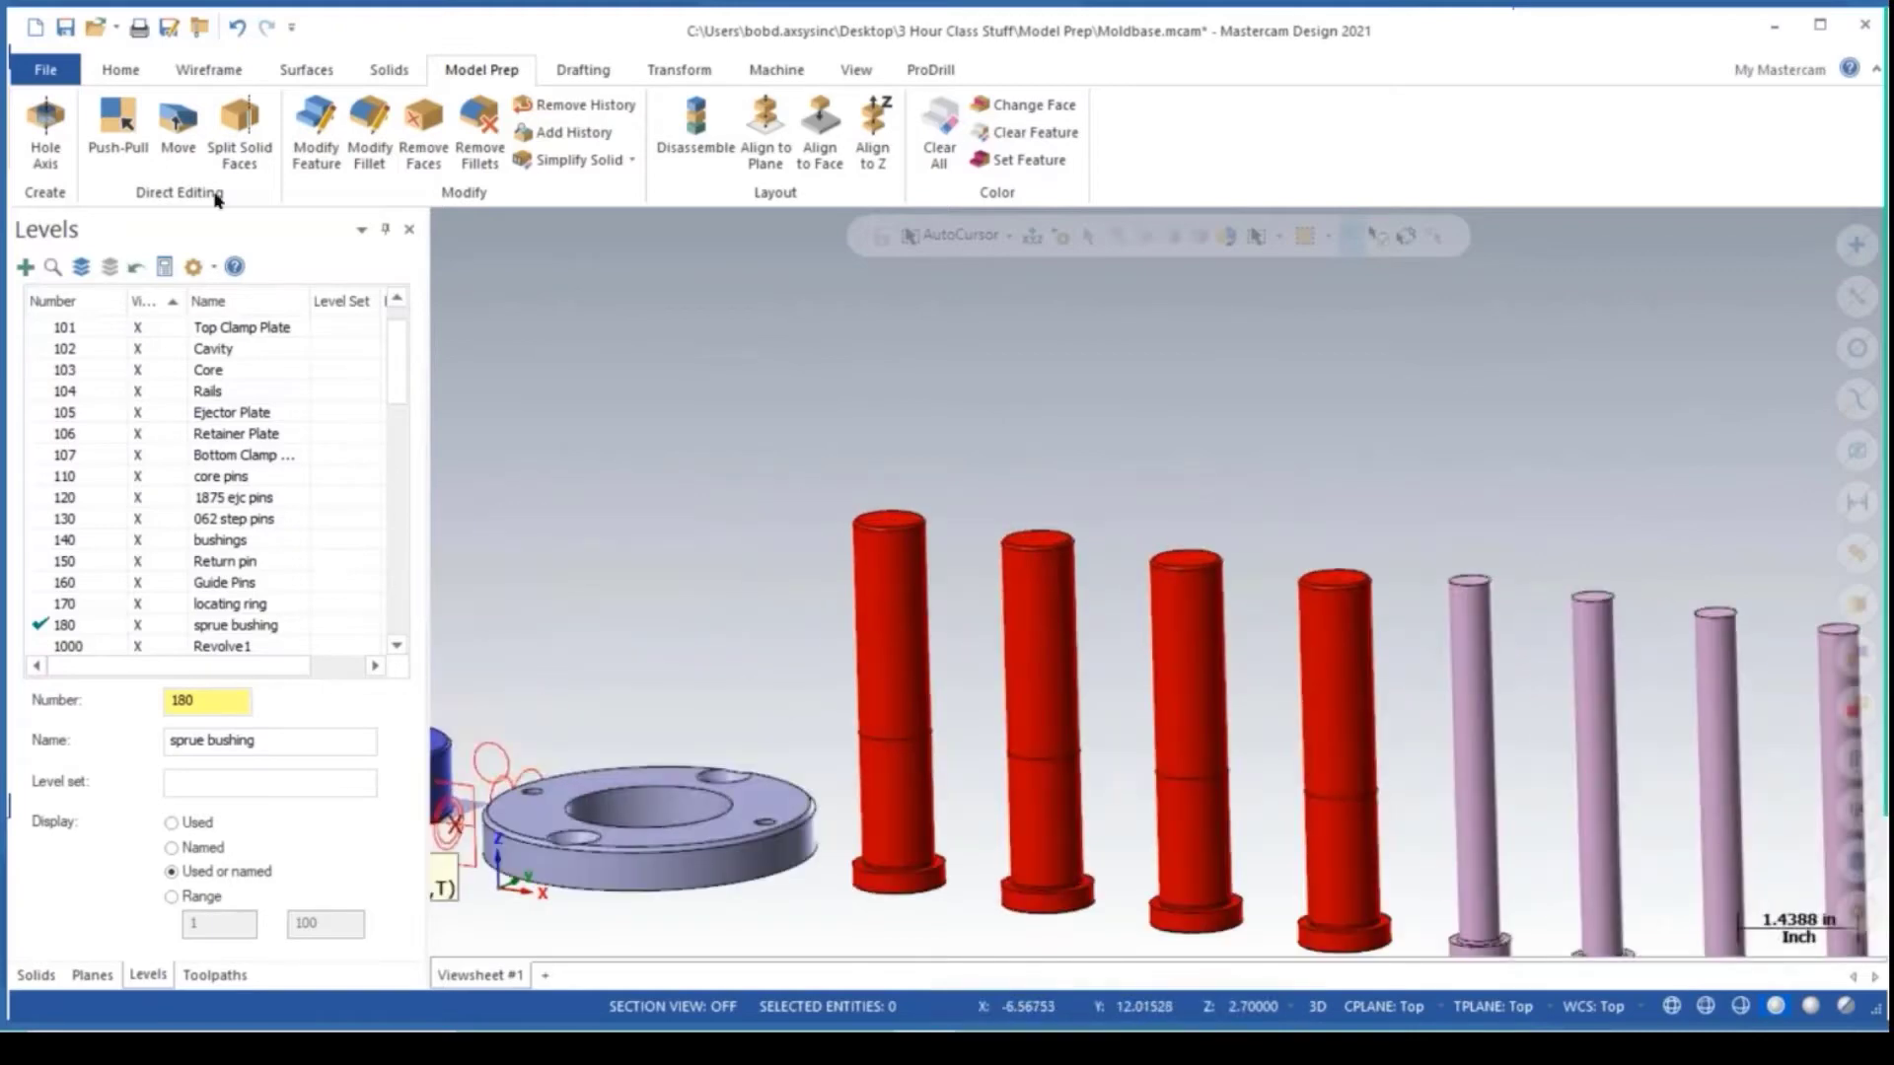
click(120, 68)
click(1085, 128)
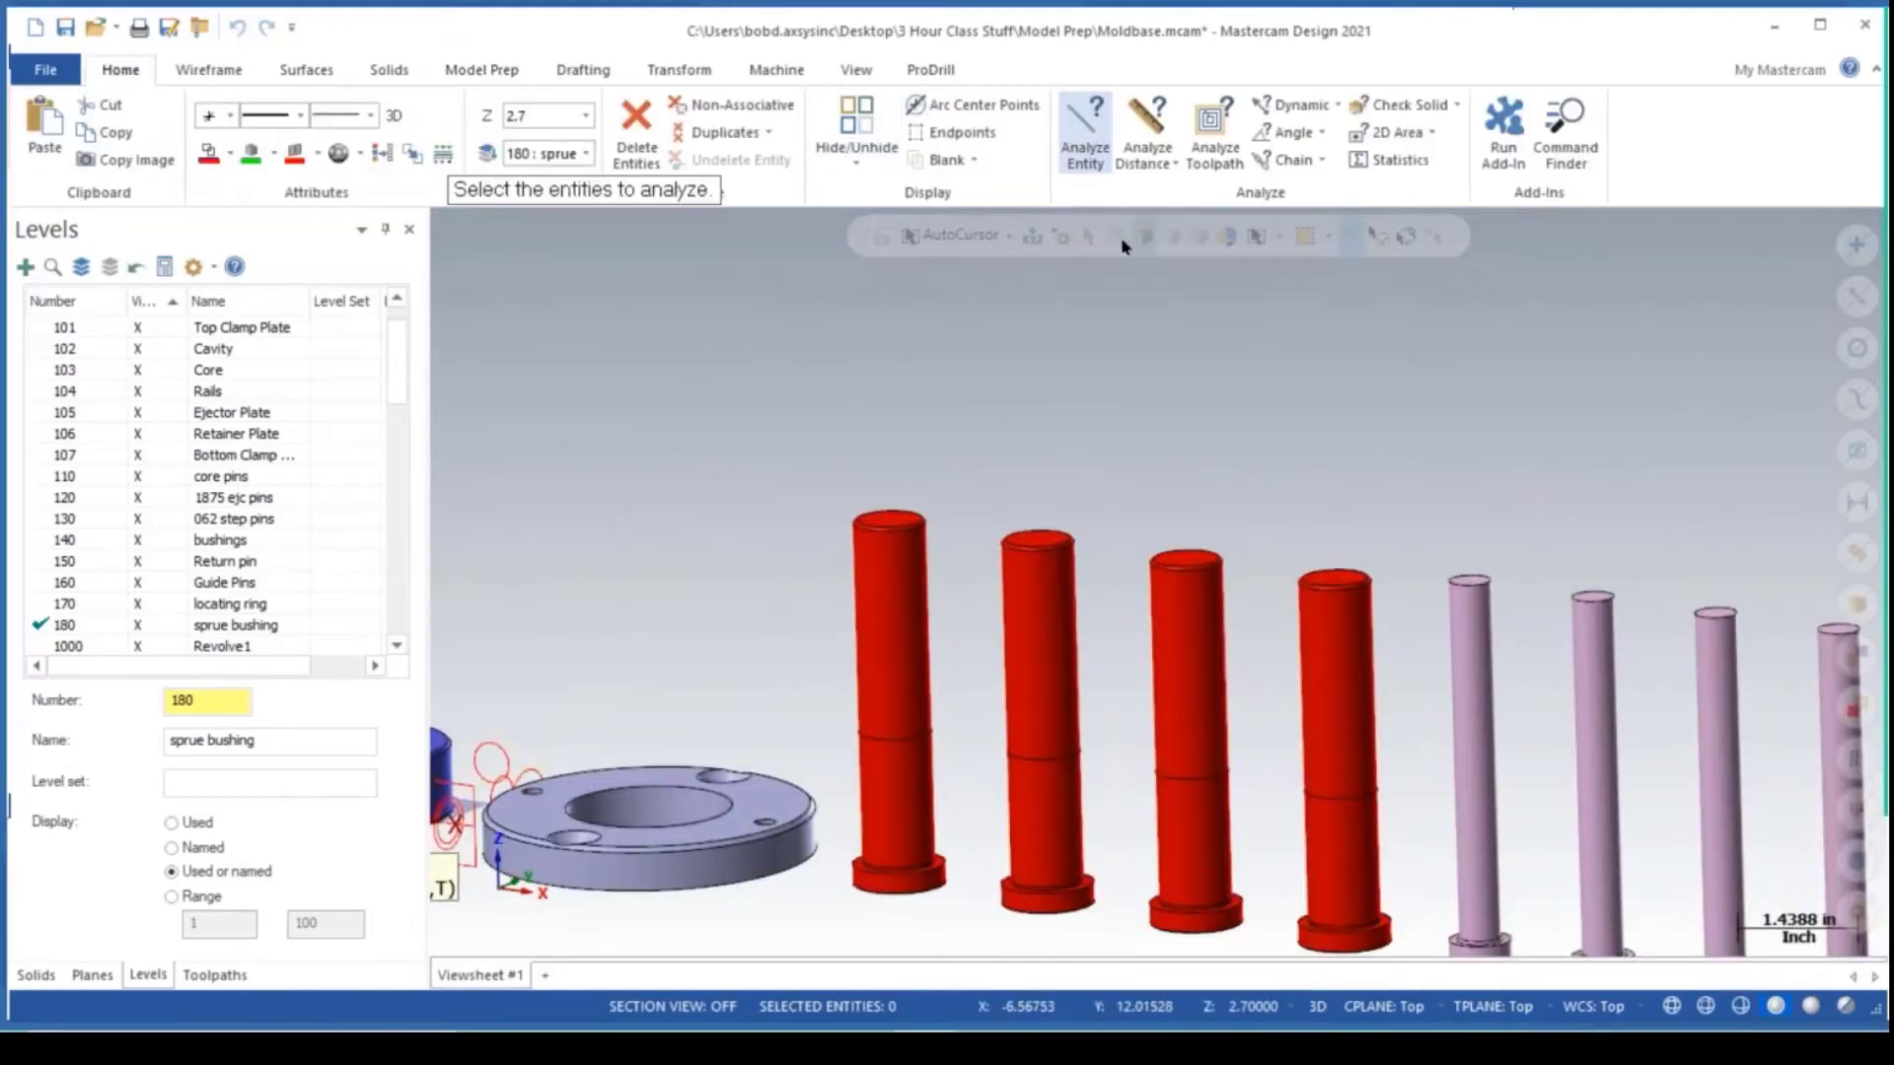
click(1194, 557)
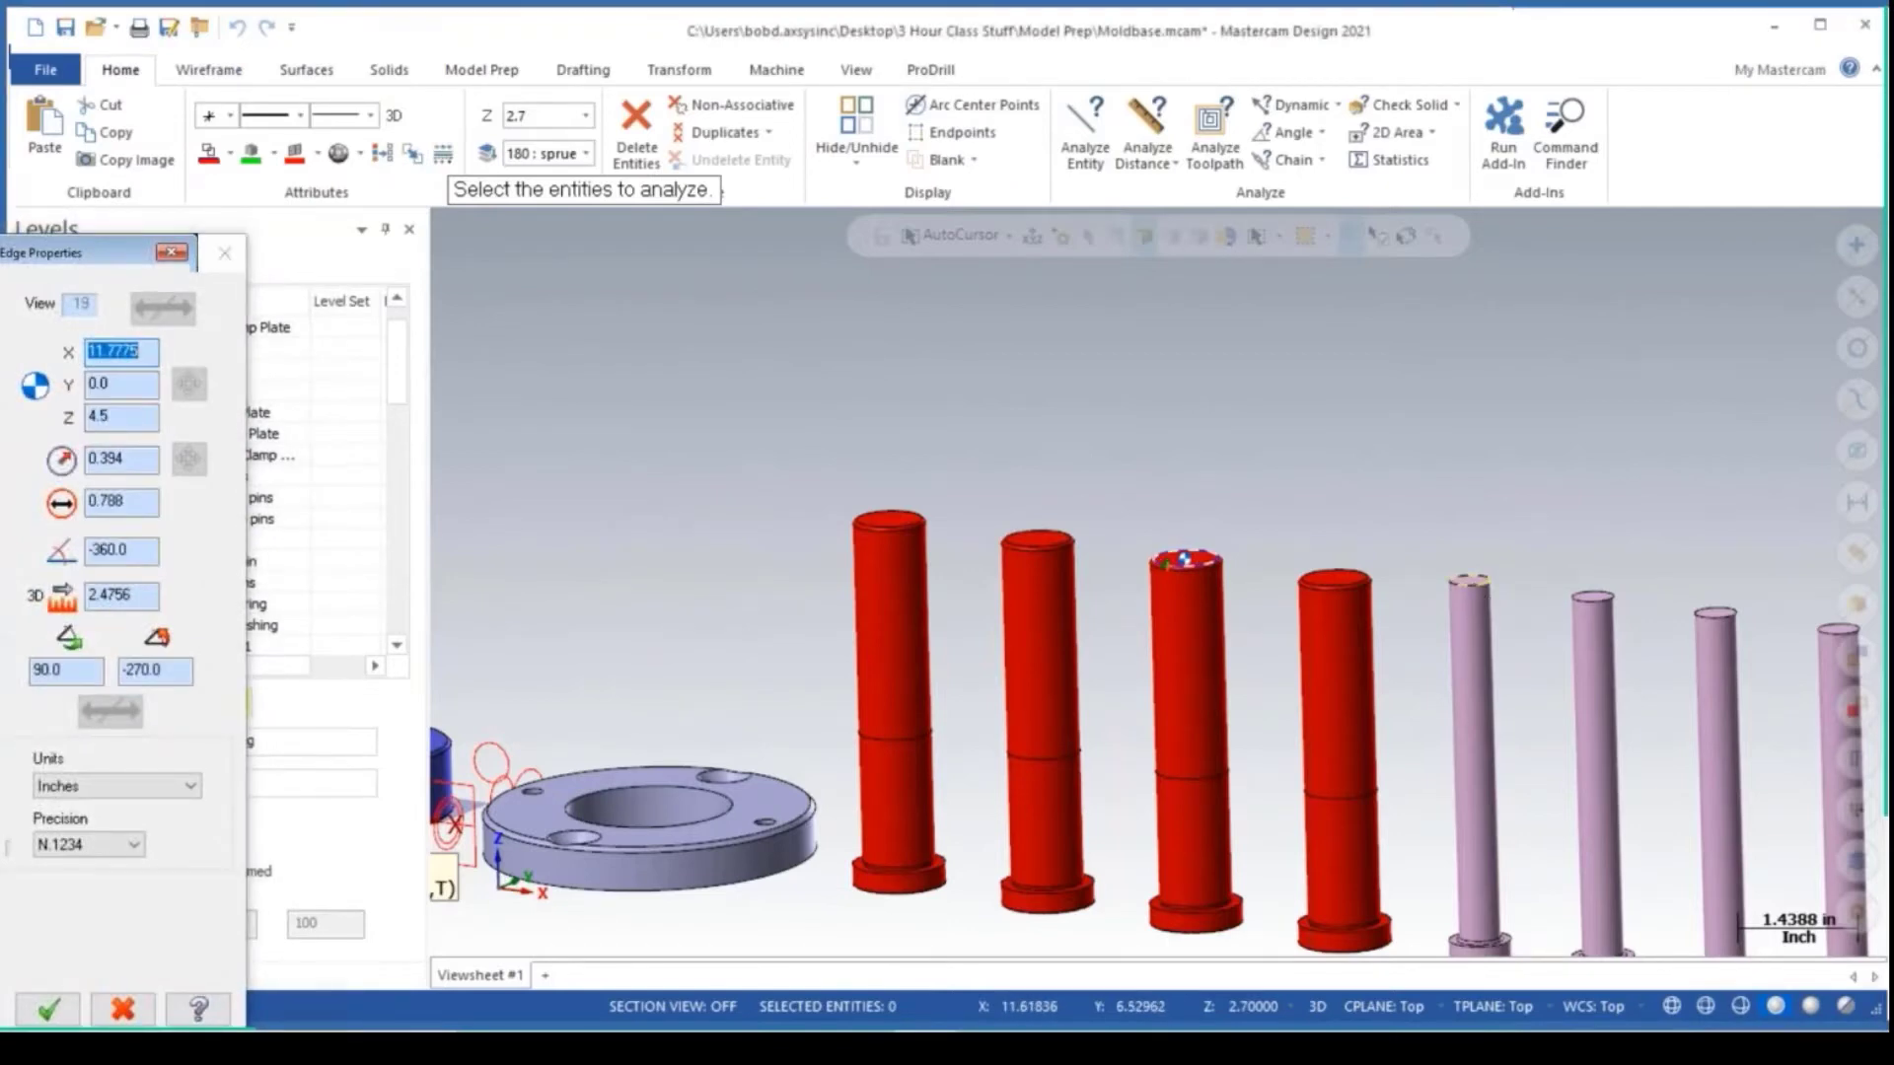
click(1468, 580)
Analyze the tip edge of the last teal step pin, next to the orange pins, to check its diameter.
scroll(1085, 473, down, 2)
middle_drag(1696, 591, 875, 440)
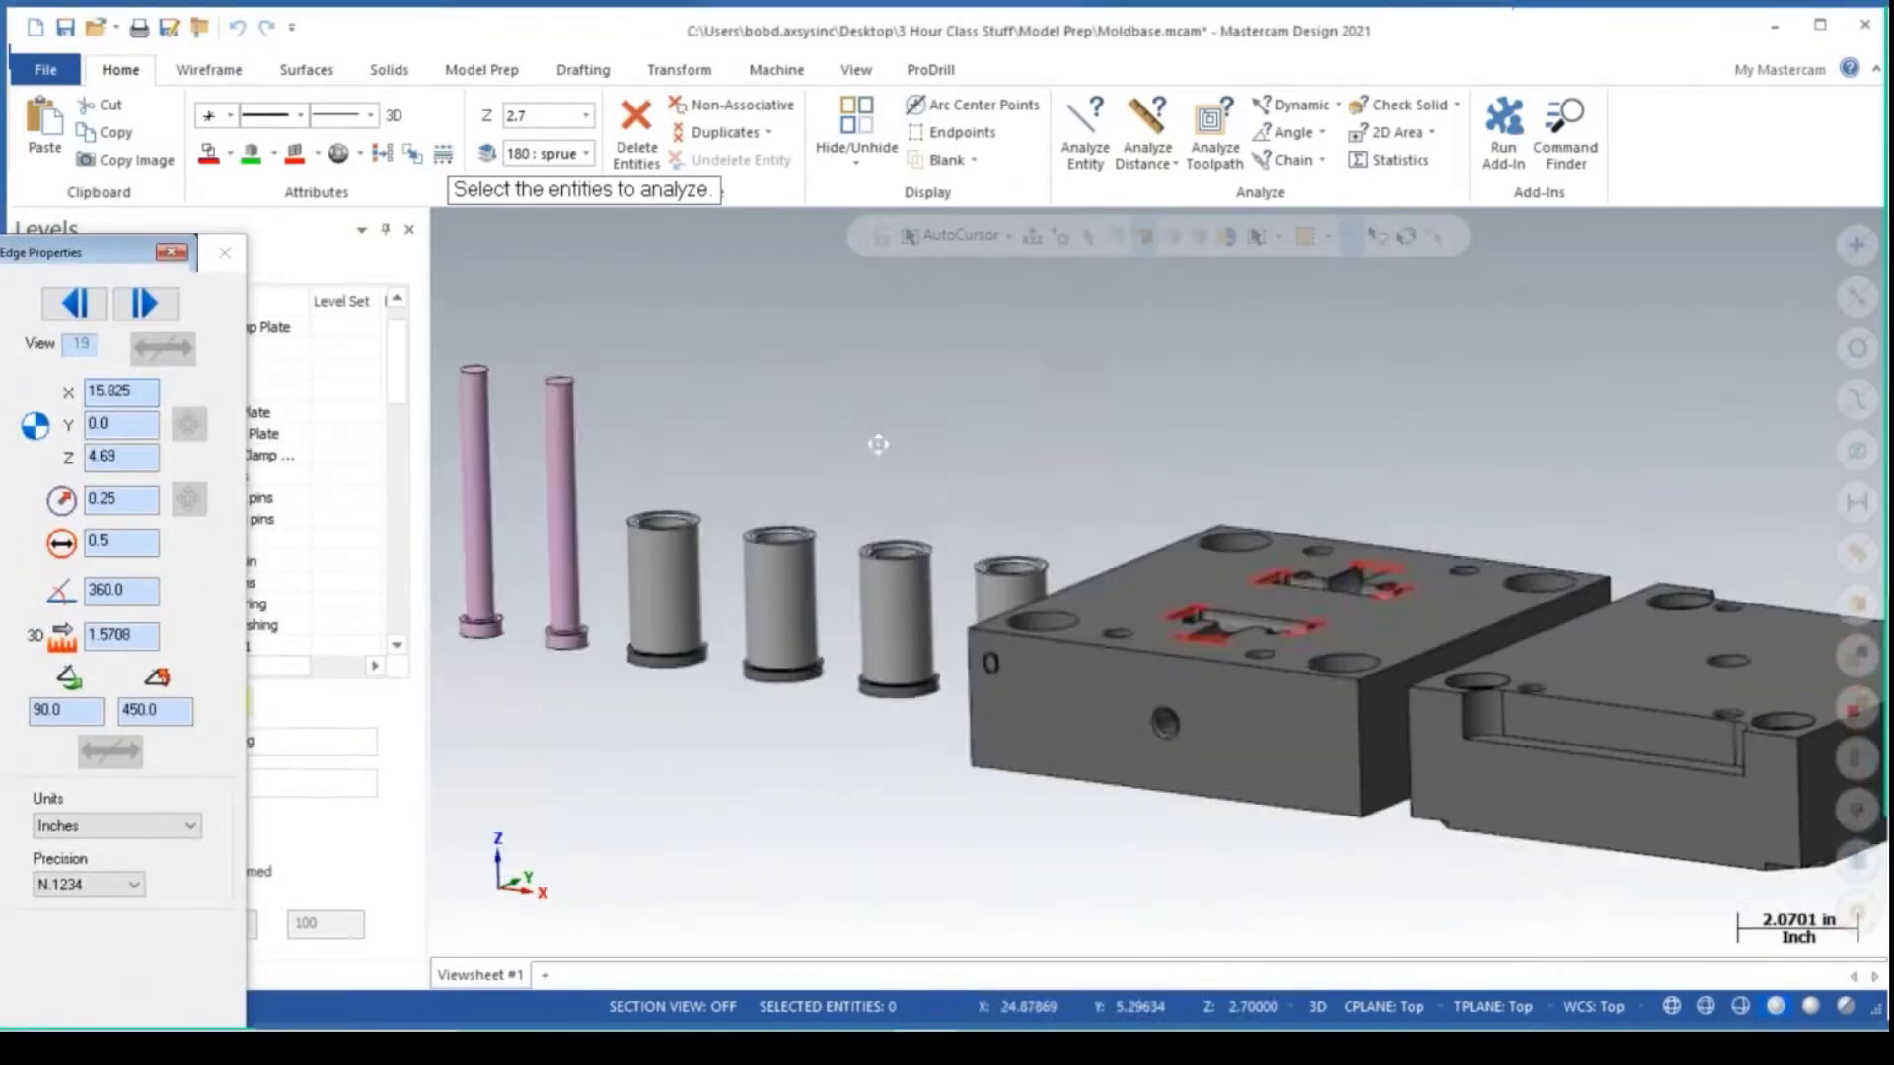
middle_drag(1617, 578, 1176, 542)
scroll(1176, 543, up, 6)
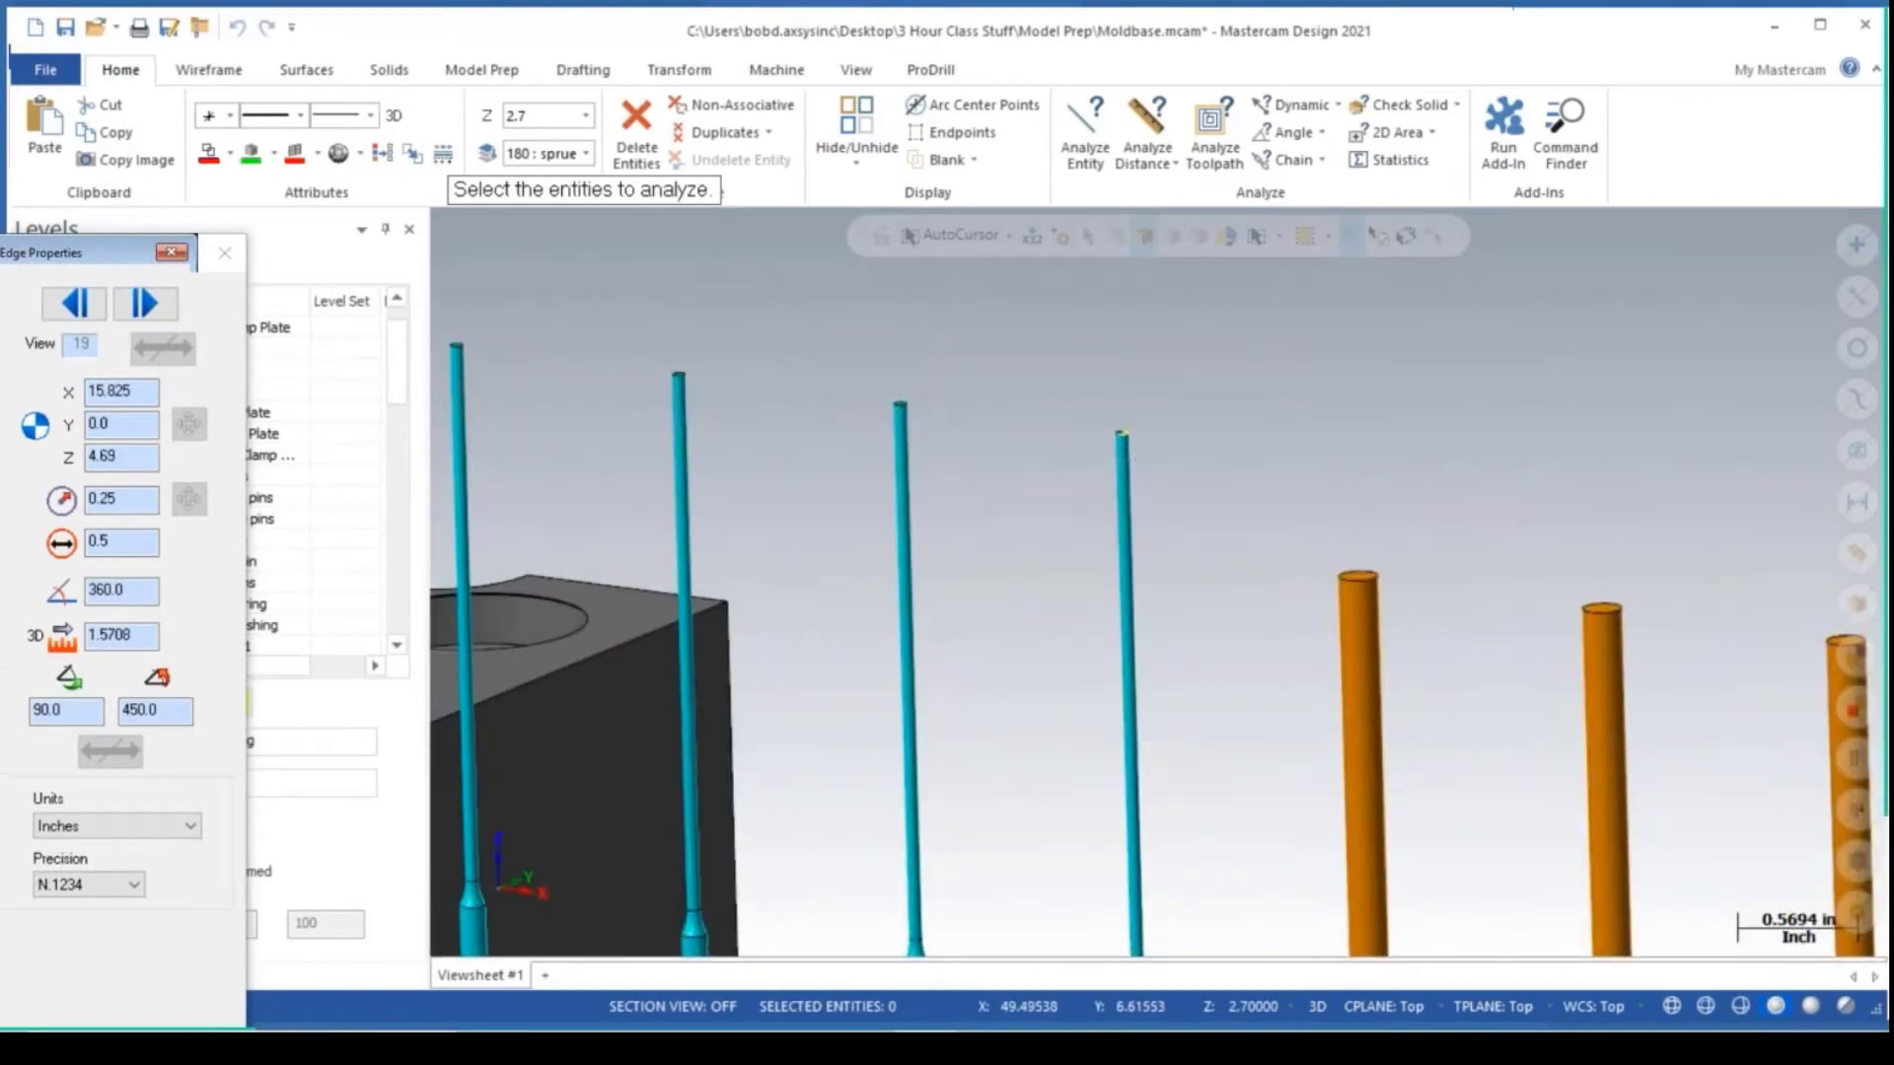
click(1120, 434)
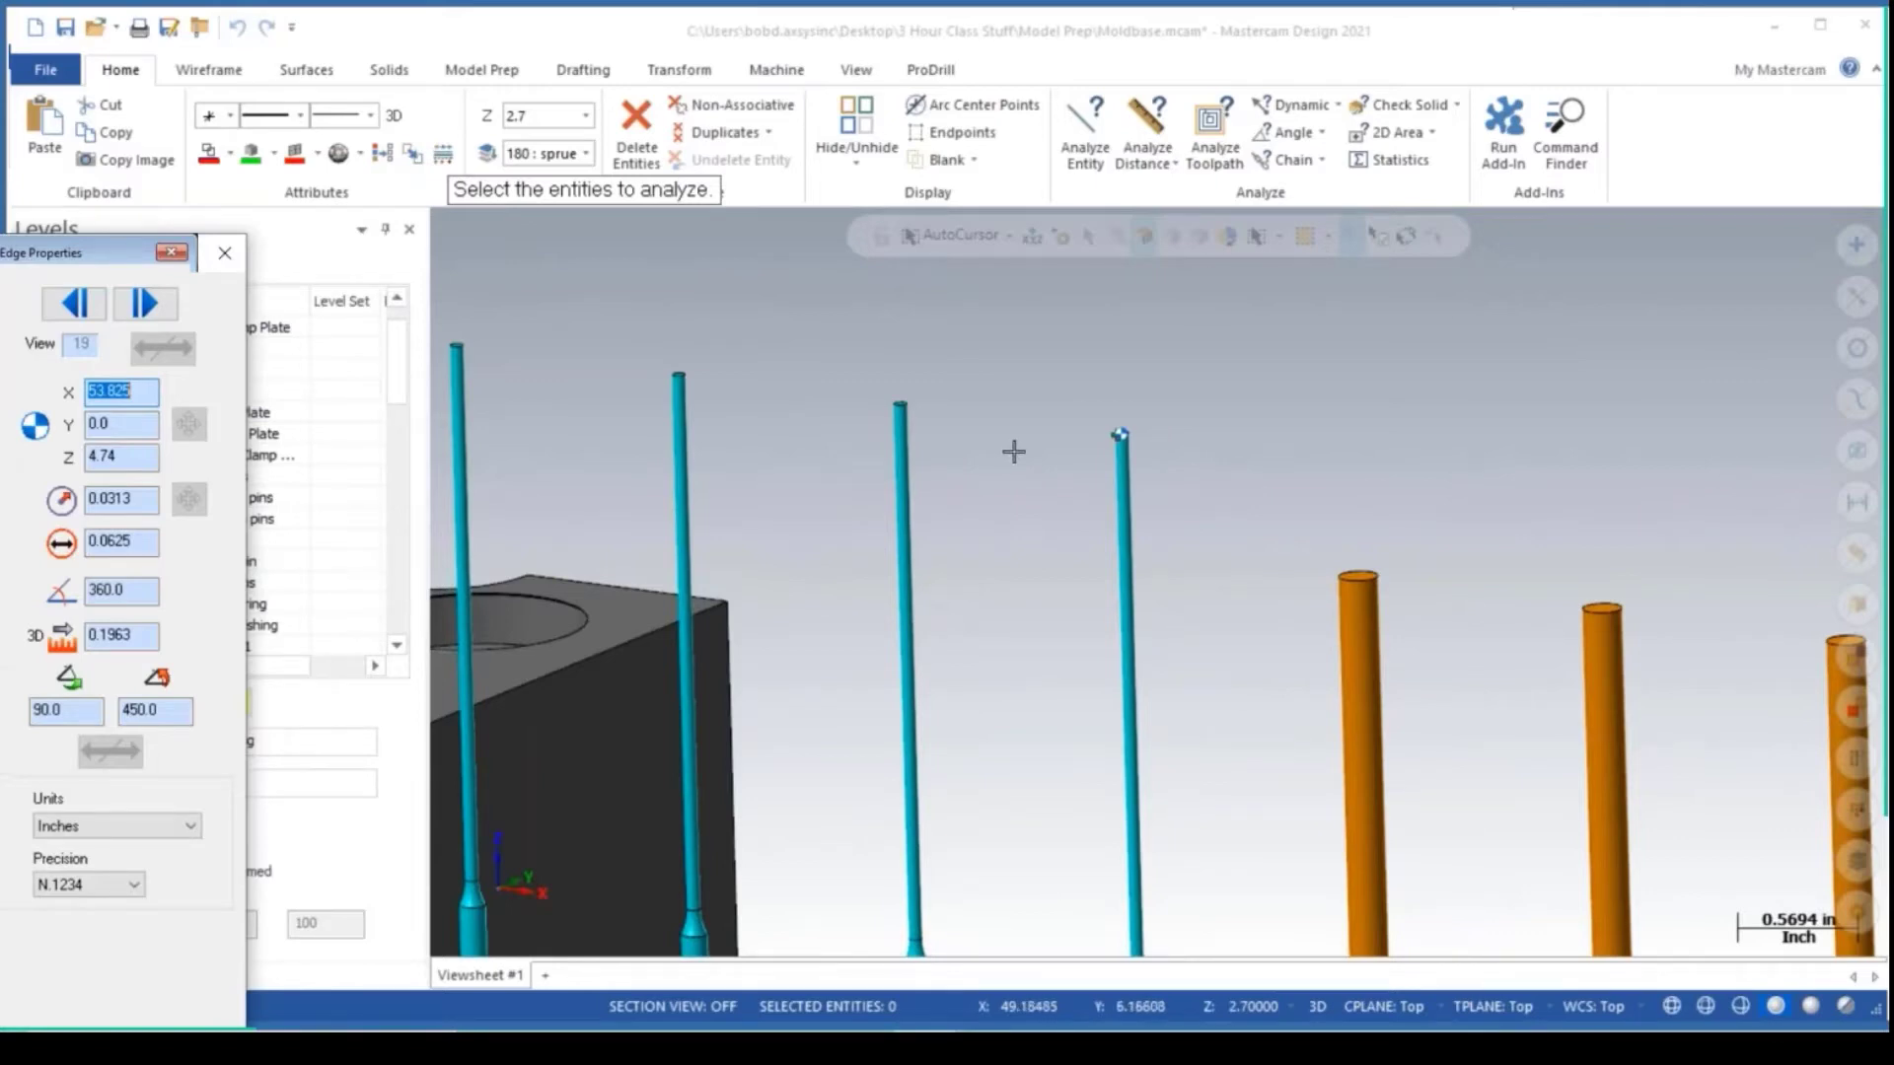
Push-pull the outer side face with the two holes on the first rail, beside the orange pins, outward by .750 in.
click(226, 258)
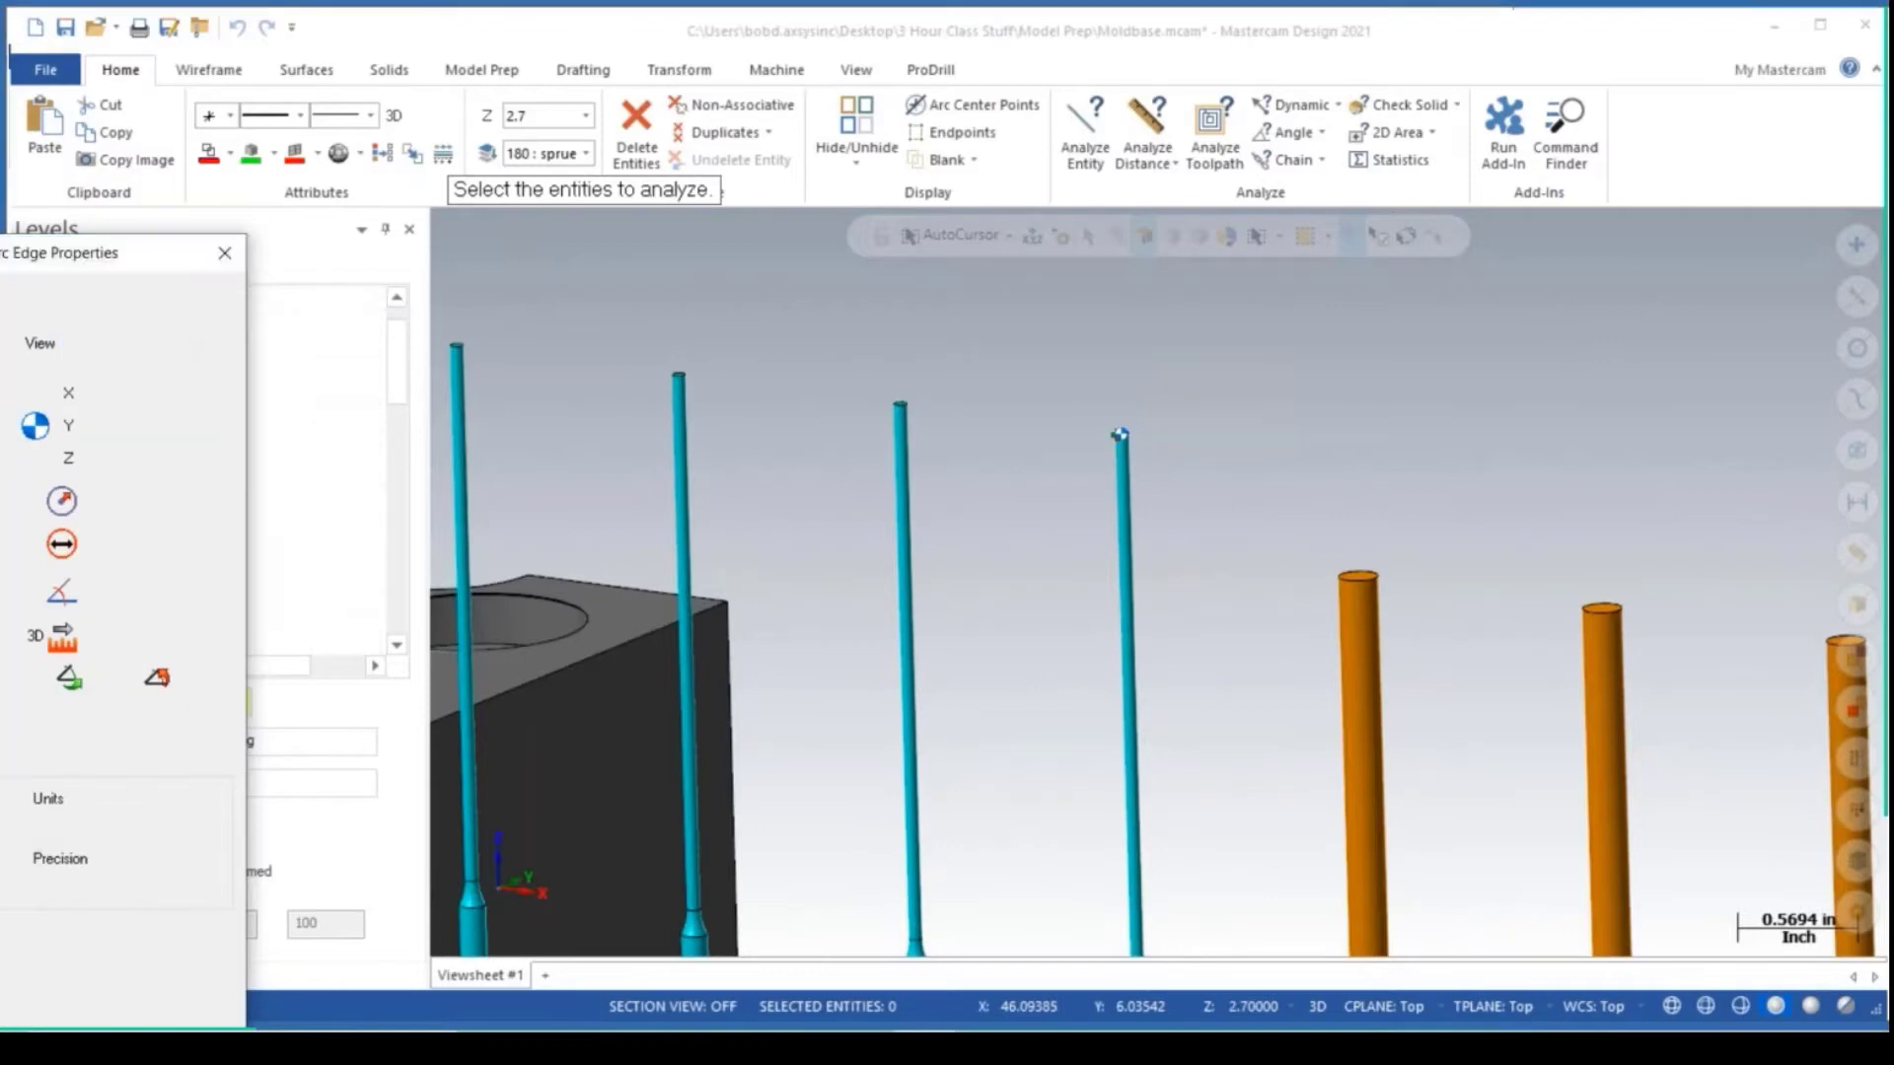
scroll(1124, 474, down, 6)
mouse_move(1163, 545)
middle_down()
mouse_move(1351, 518)
mouse_move(1377, 554)
mouse_move(947, 534)
middle_up()
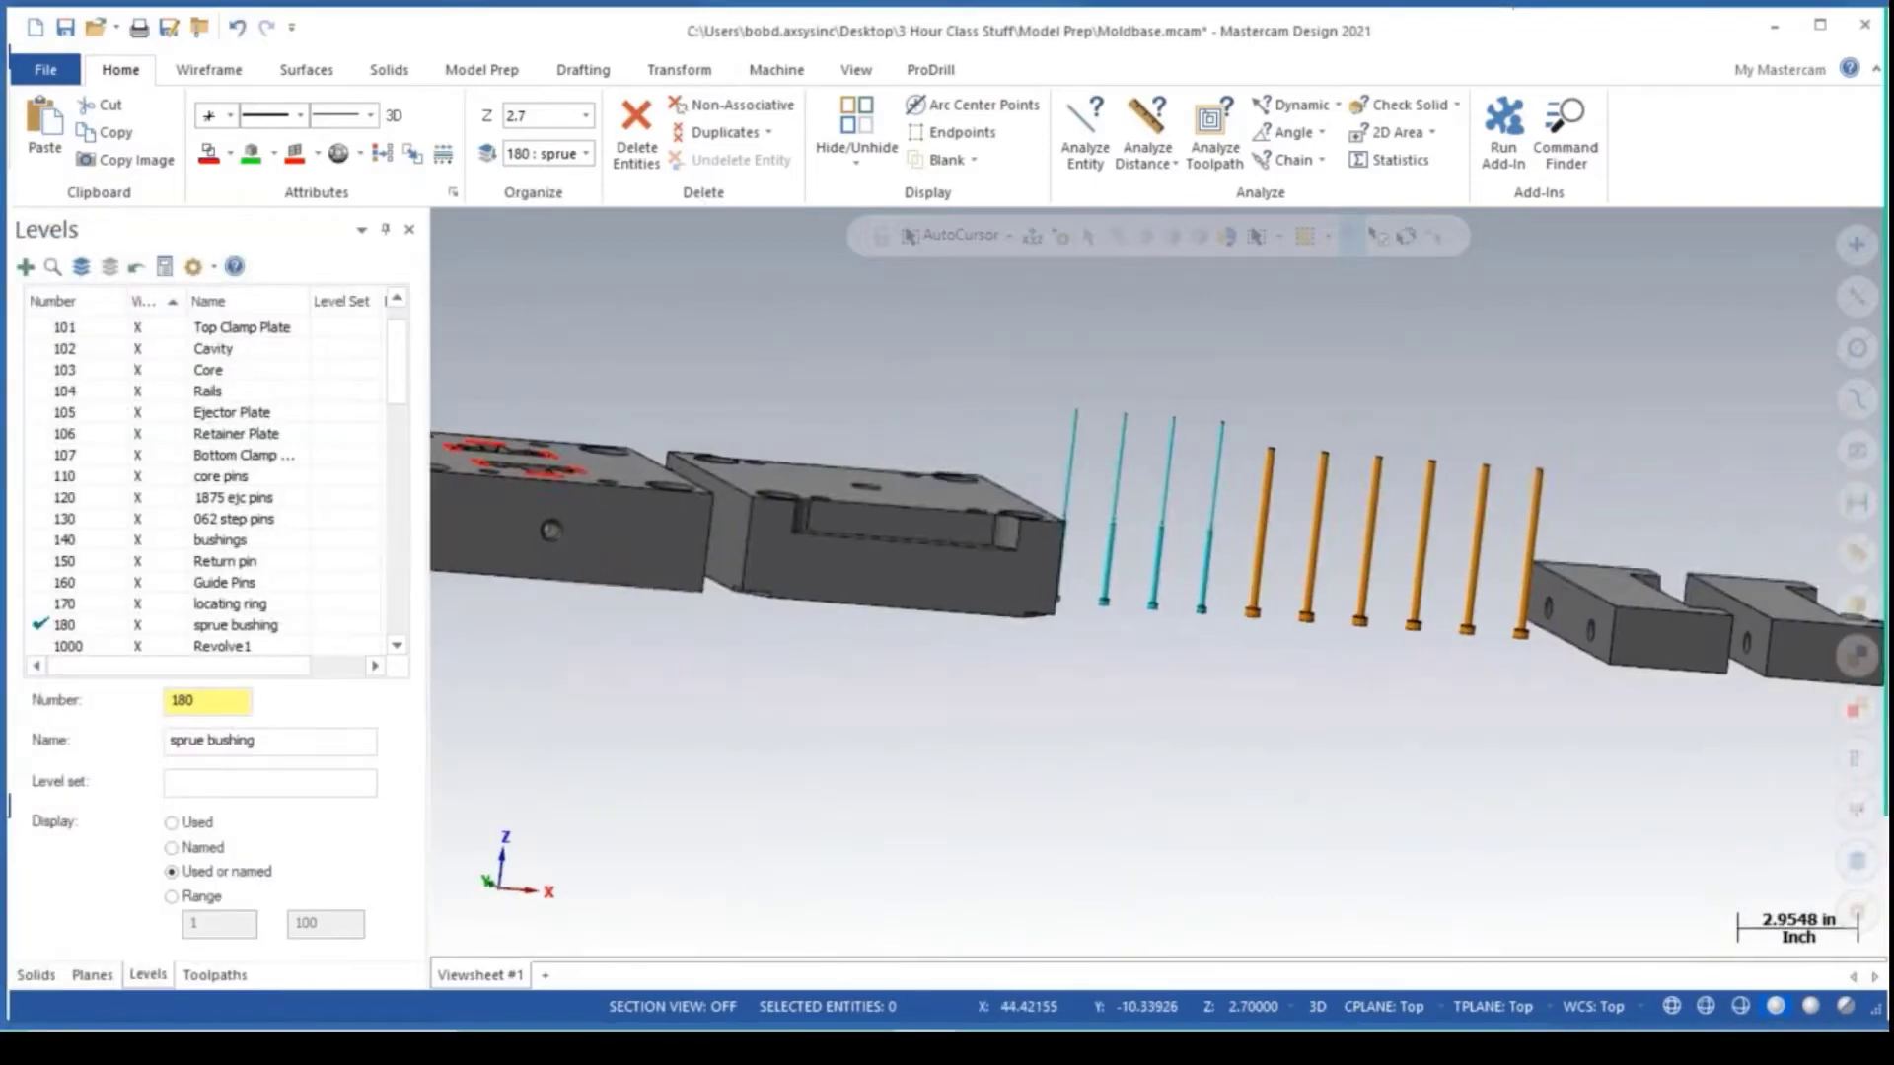
mouse_move(1290, 575)
shift+middle_down()
mouse_move(910, 540)
mouse_move(901, 563)
shift+middle_up()
scroll(1174, 549, up, 1)
scroll(1174, 549, up, 2)
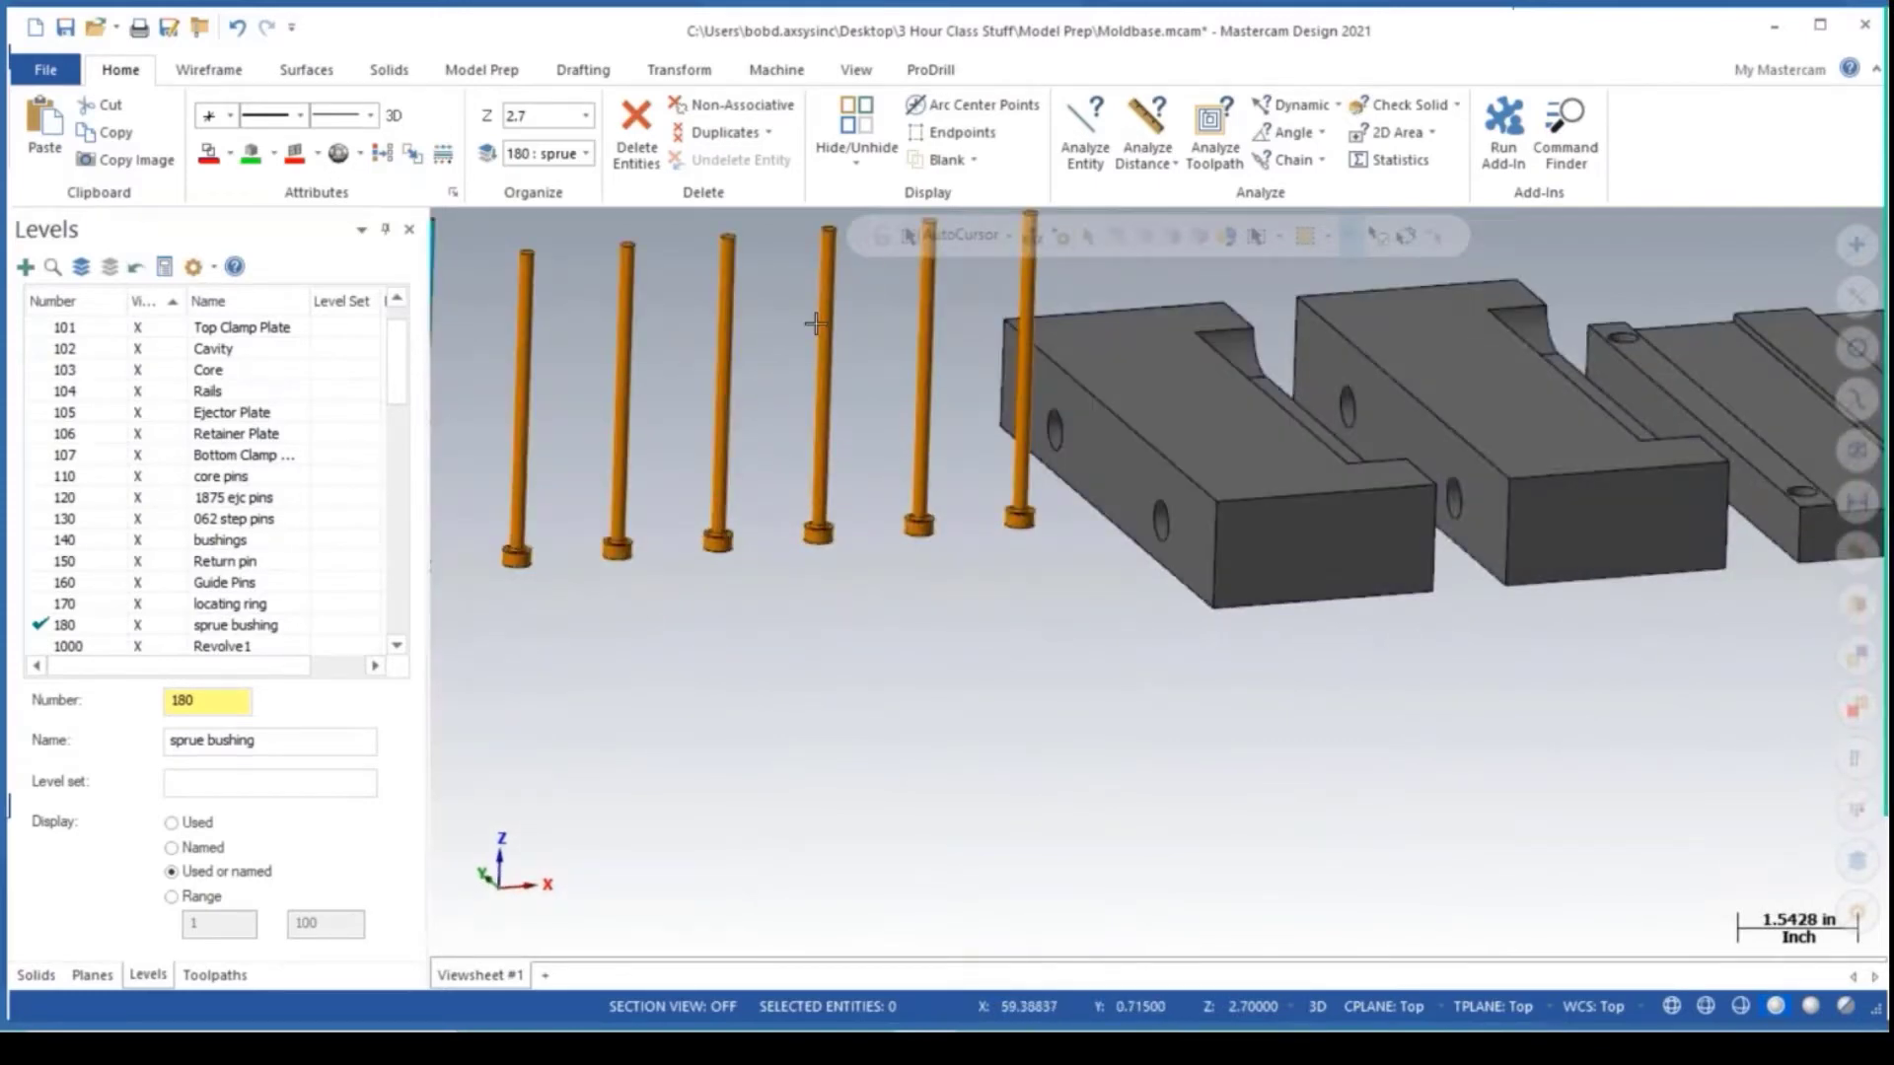
click(484, 71)
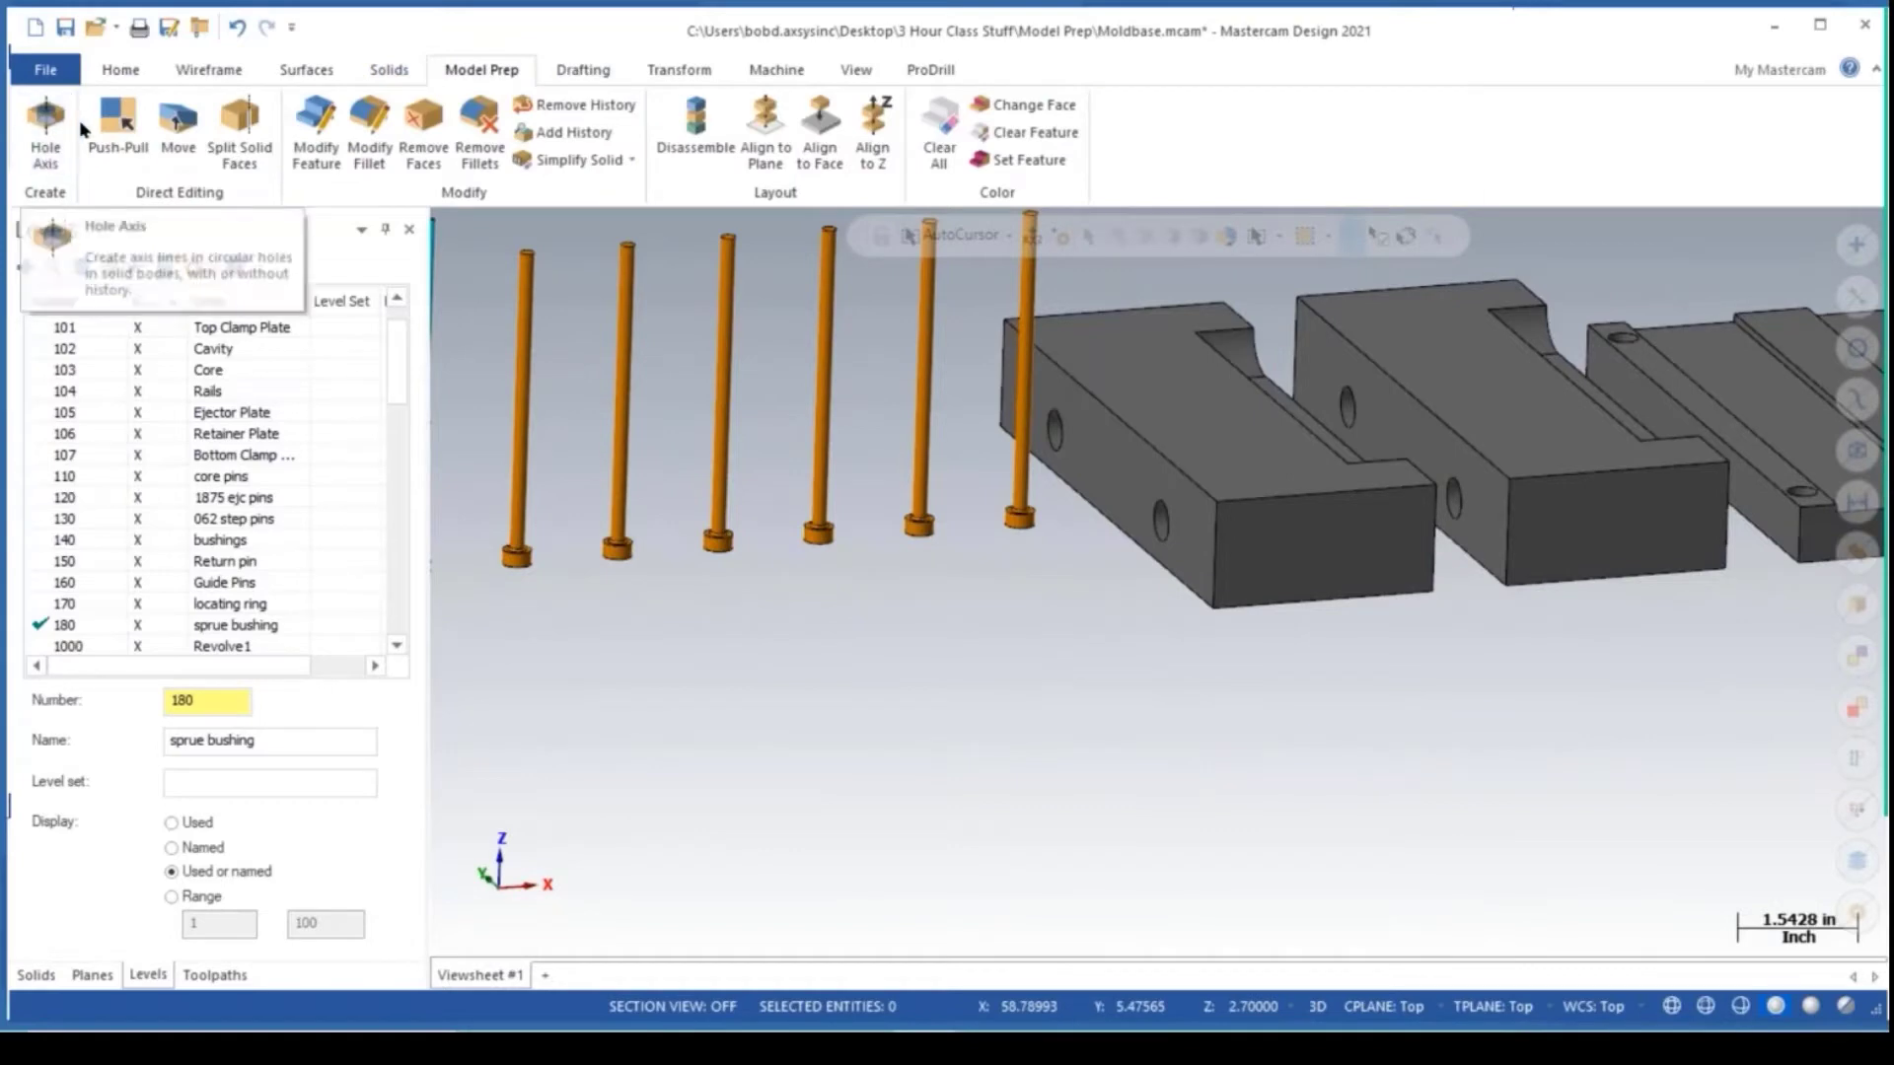
click(117, 128)
click(1120, 483)
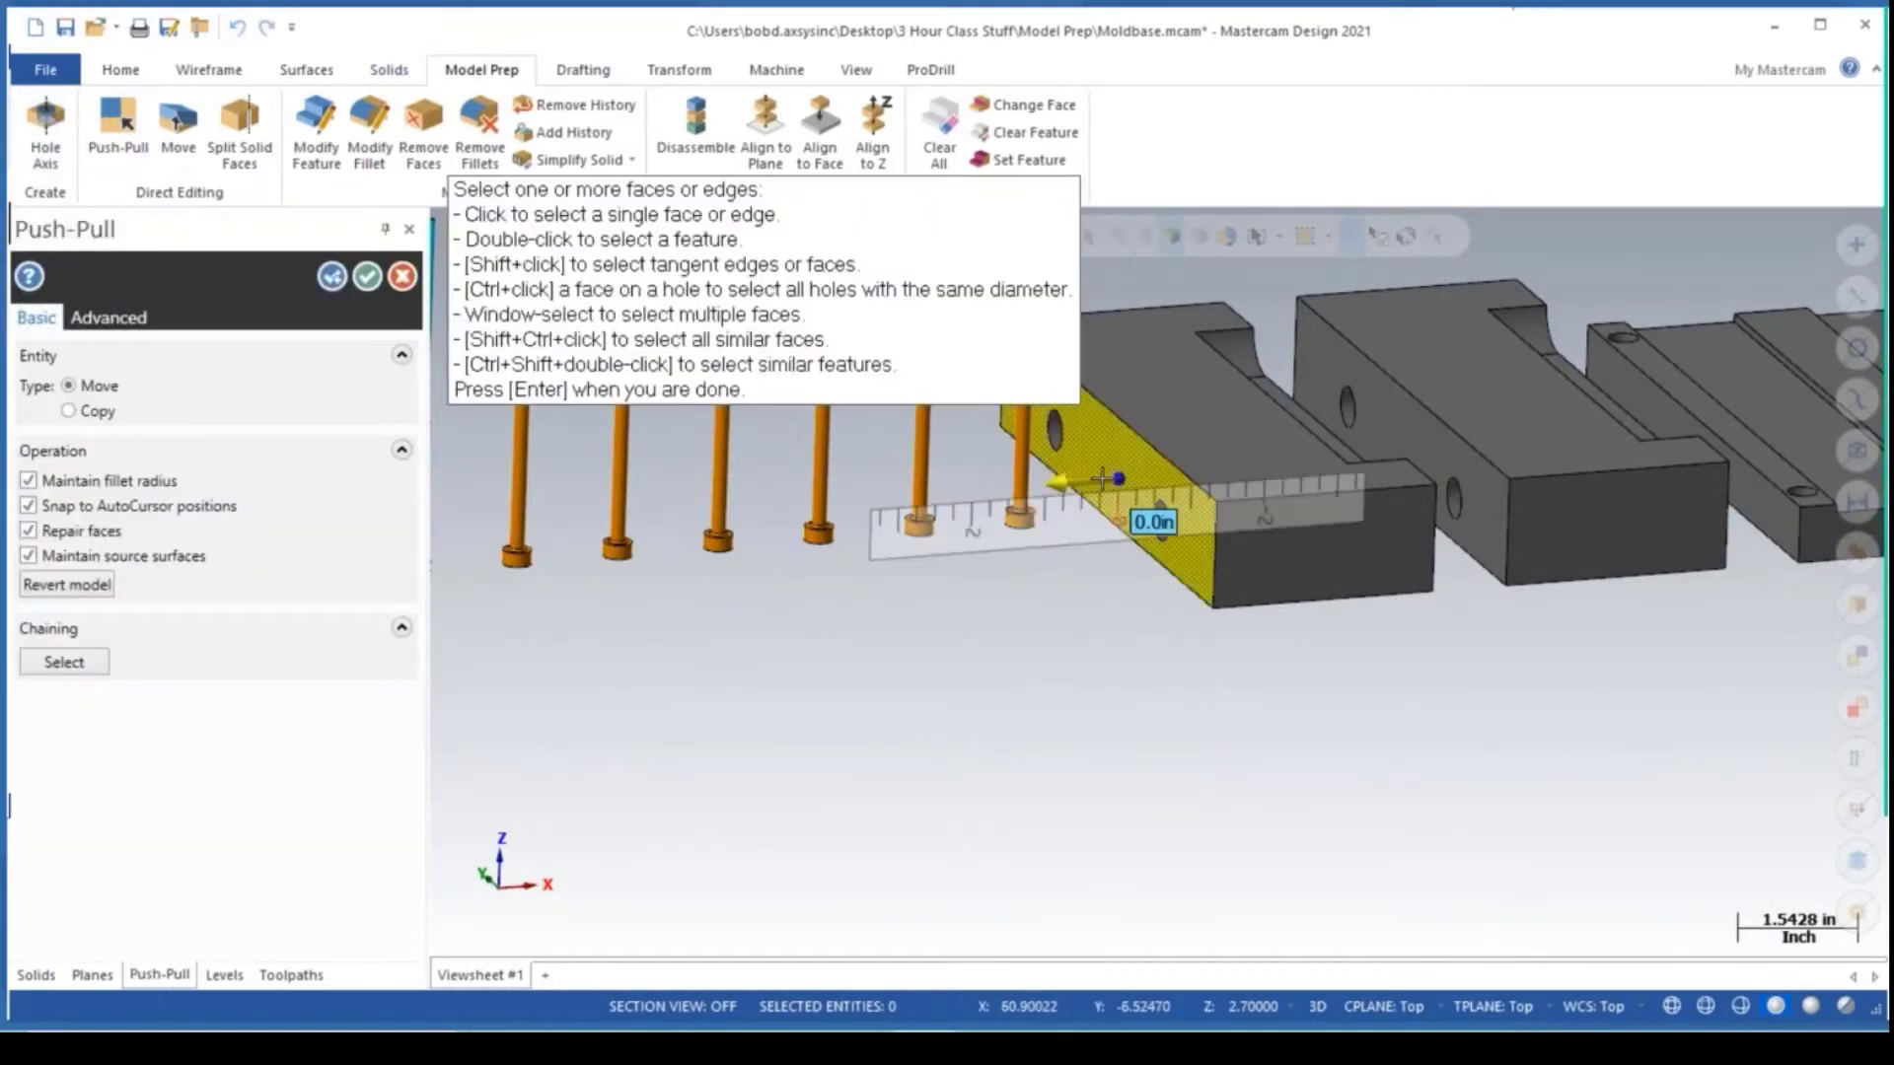
drag(1101, 478, 1030, 483)
text(.750)
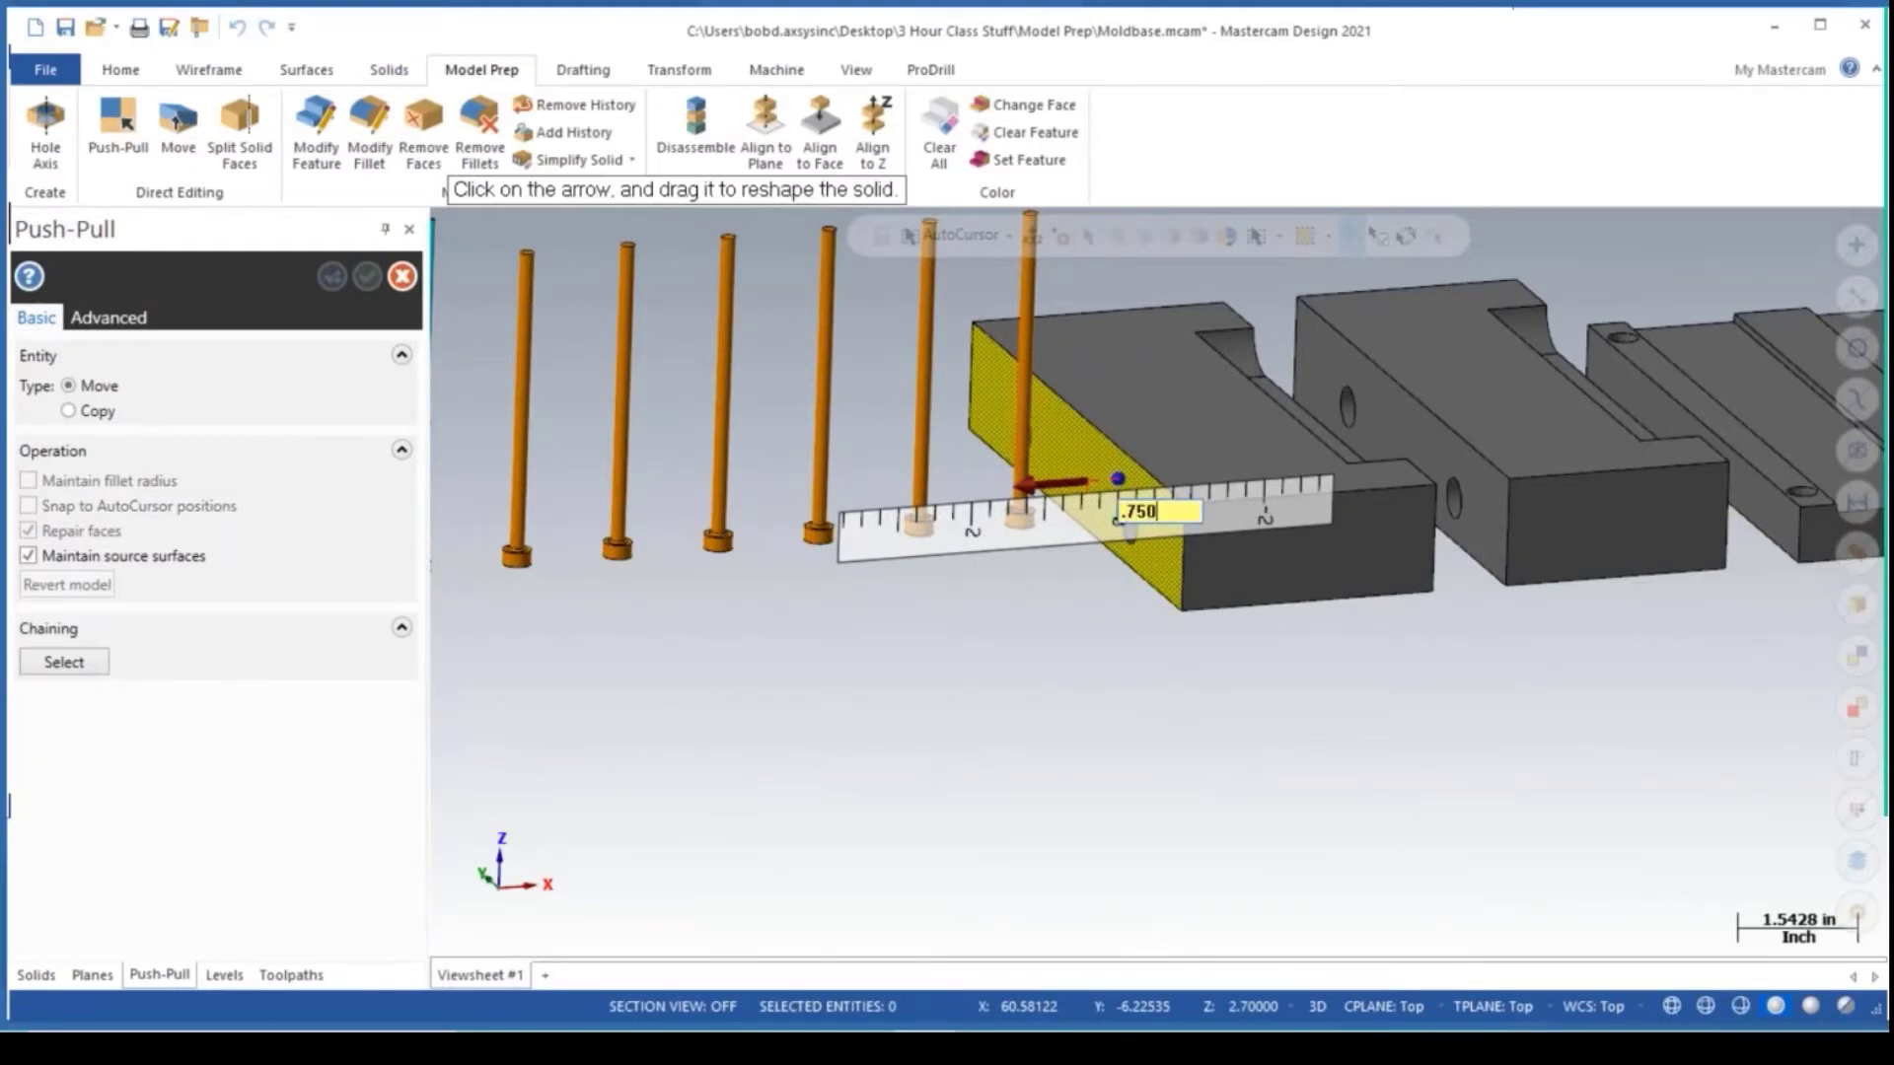
key(Return)
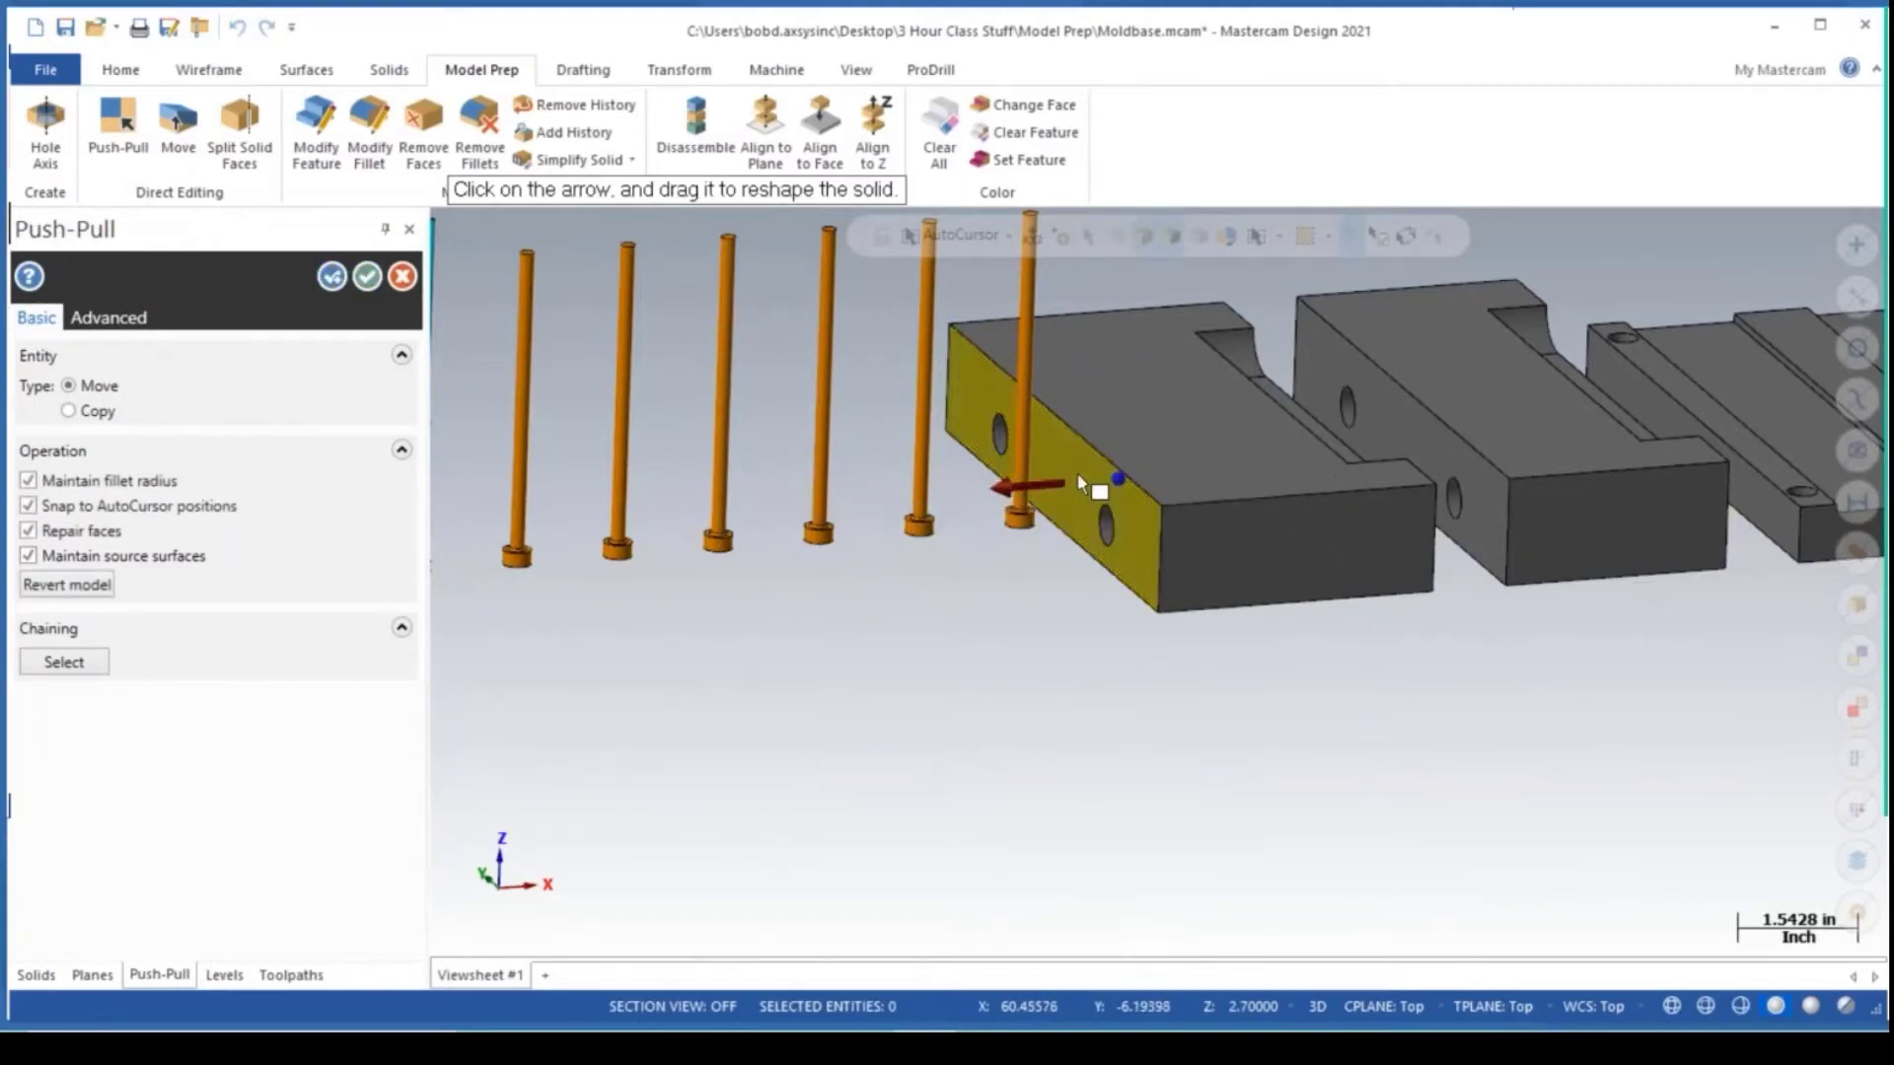
Push-pull the matching side face of the second rail by .750 in toward the first rail and accept the edits.
click(1489, 482)
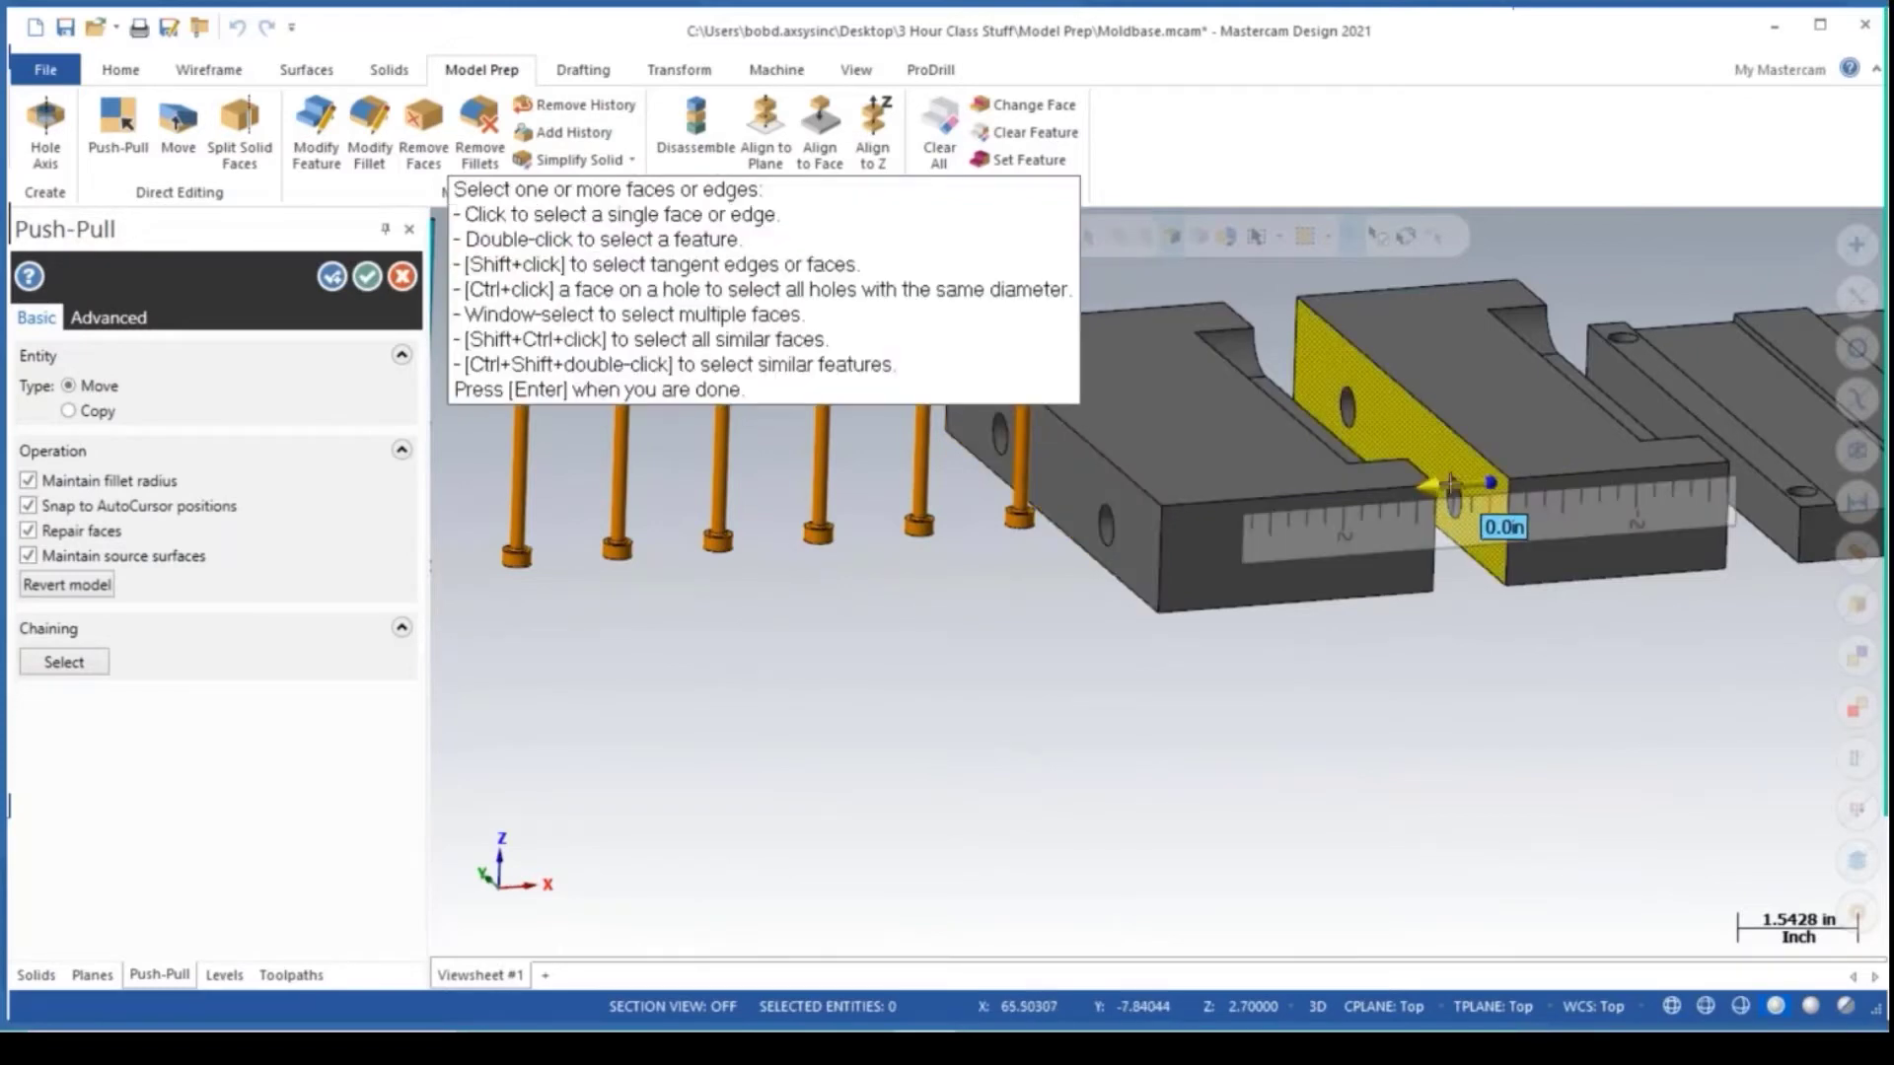
drag(1455, 490, 1421, 489)
text(.750)
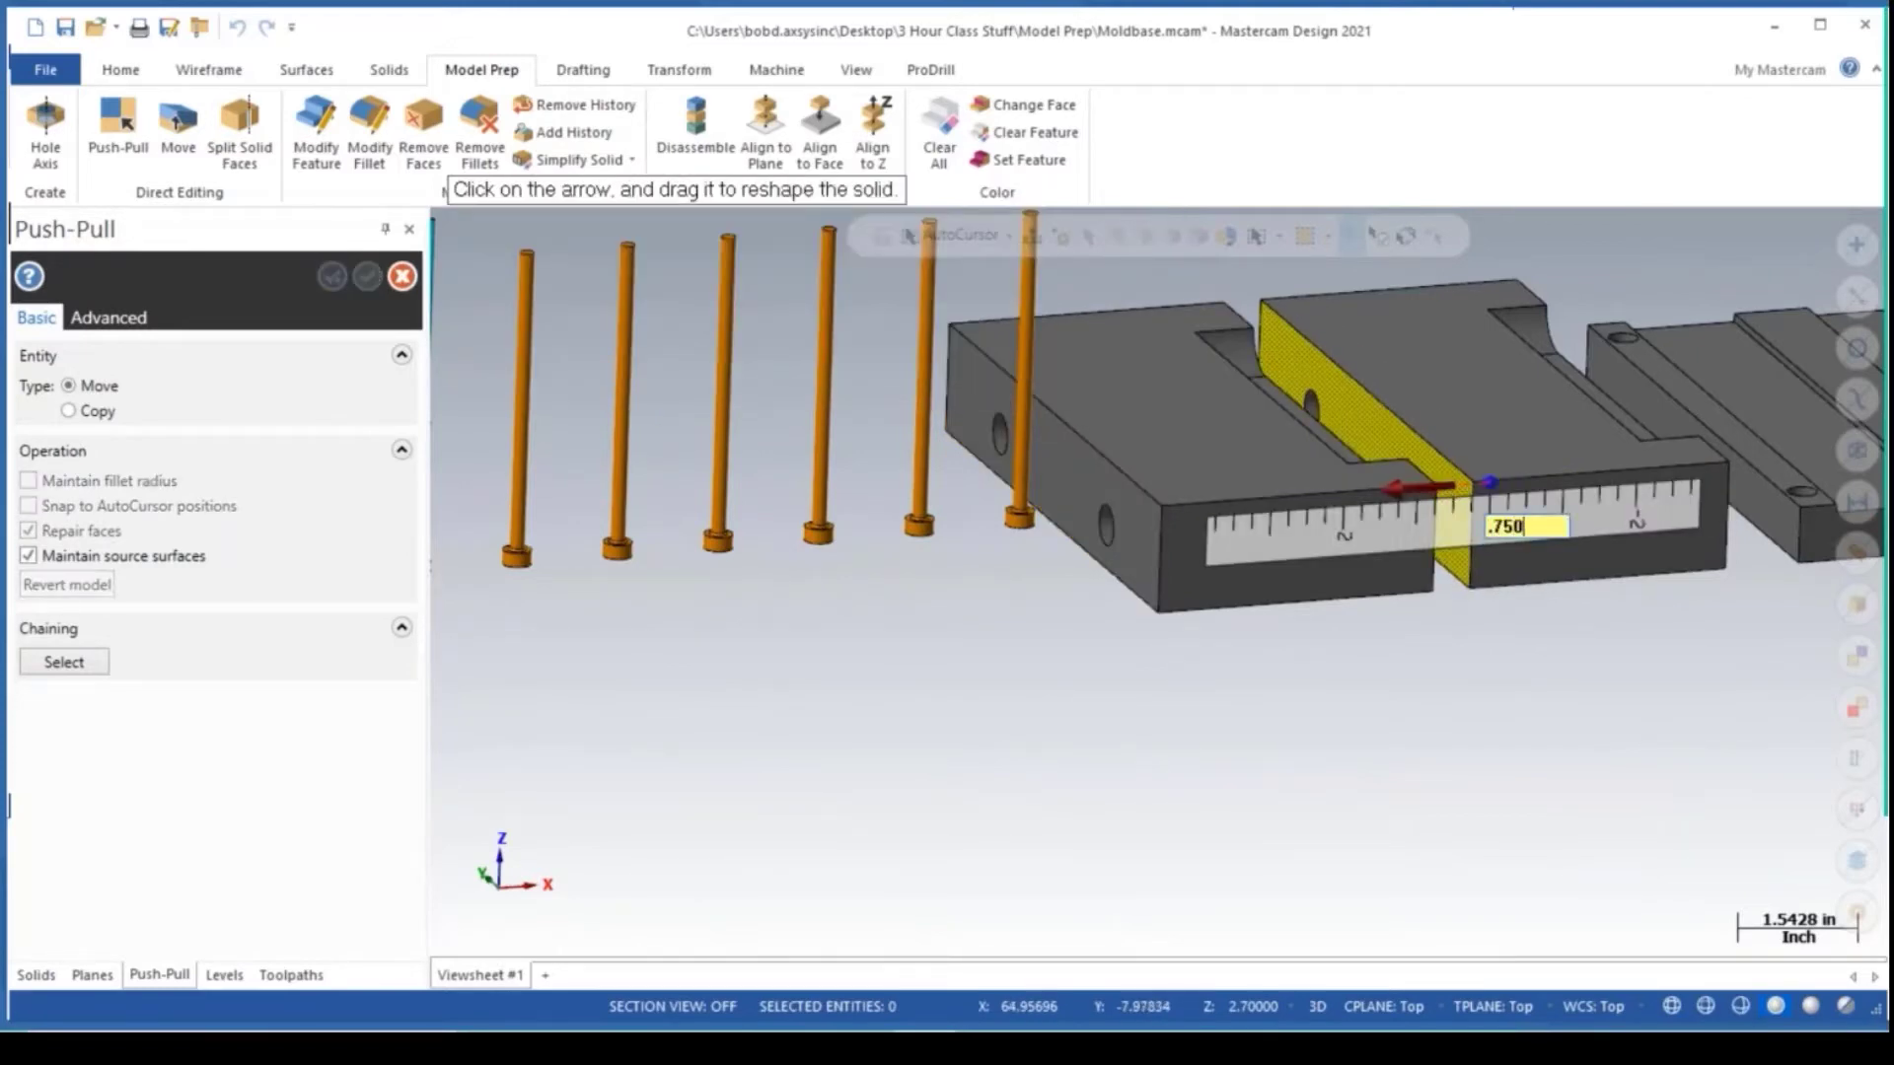
key(Return)
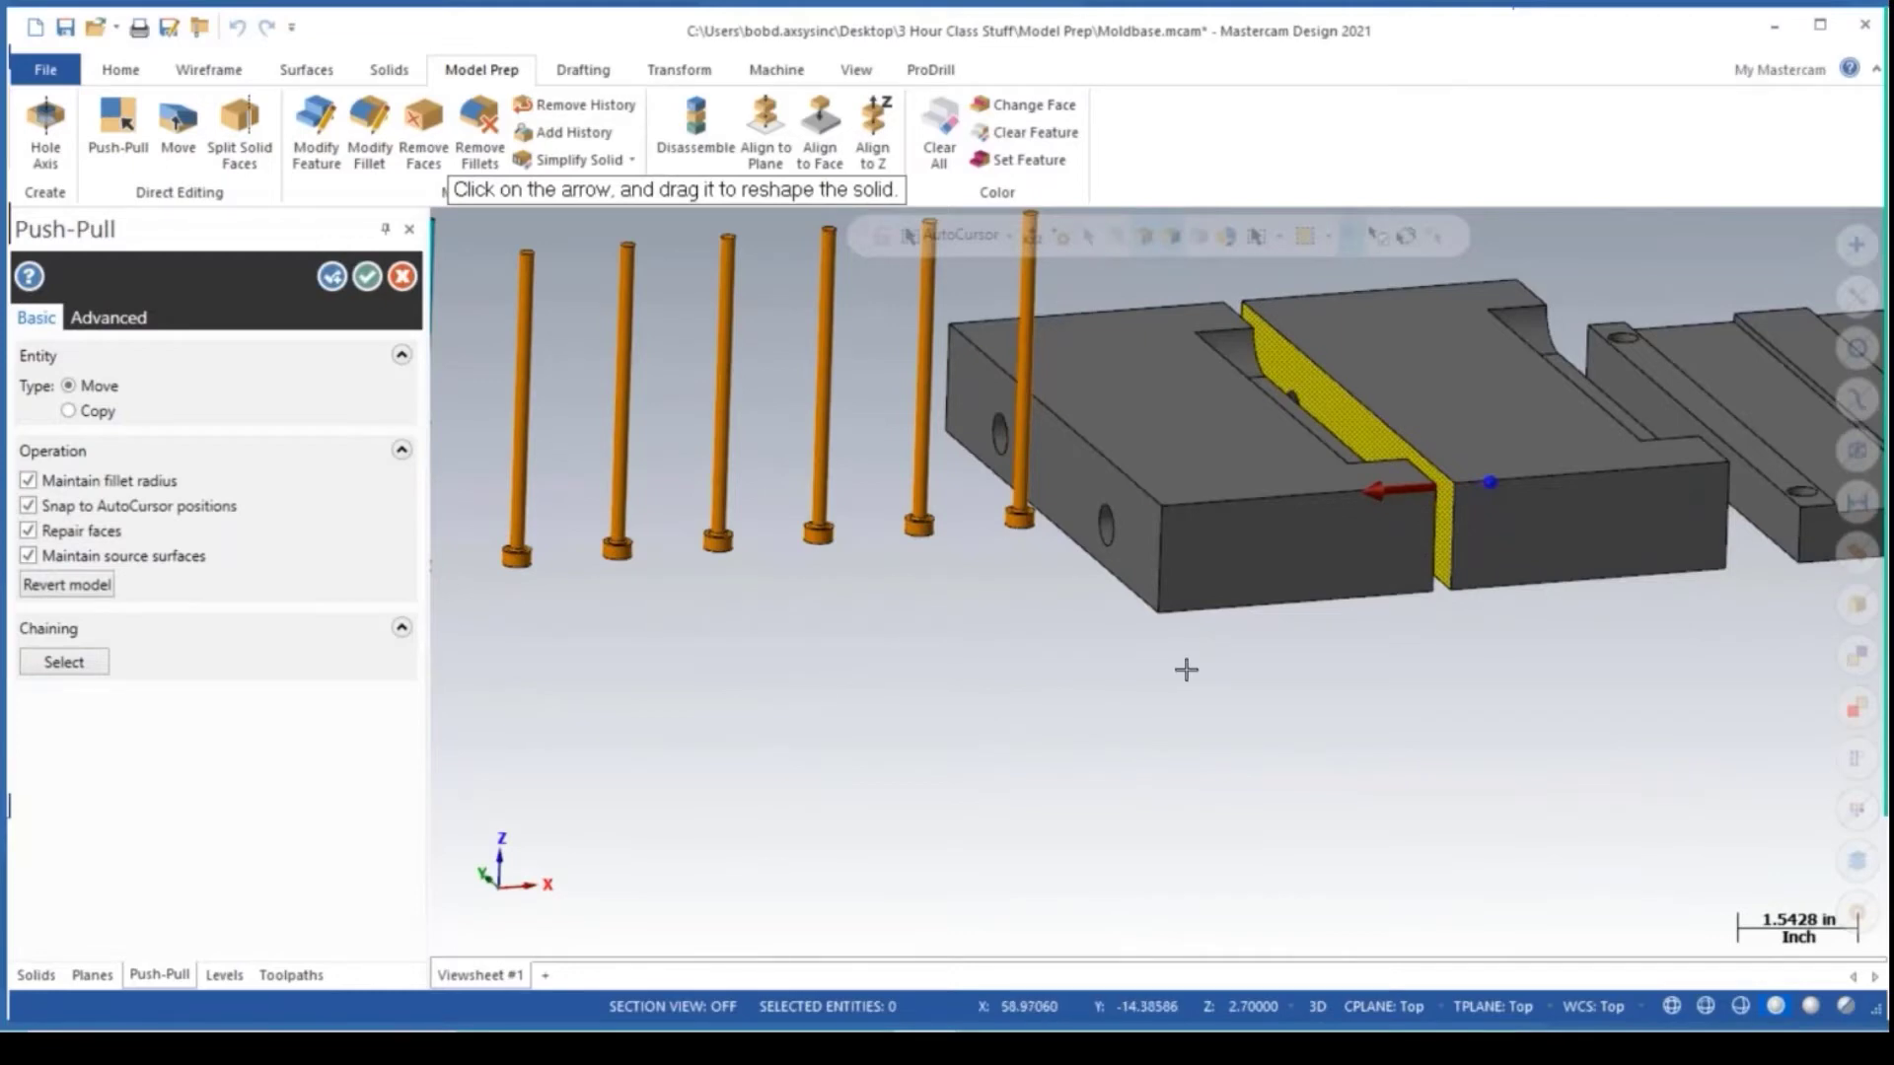
click(367, 276)
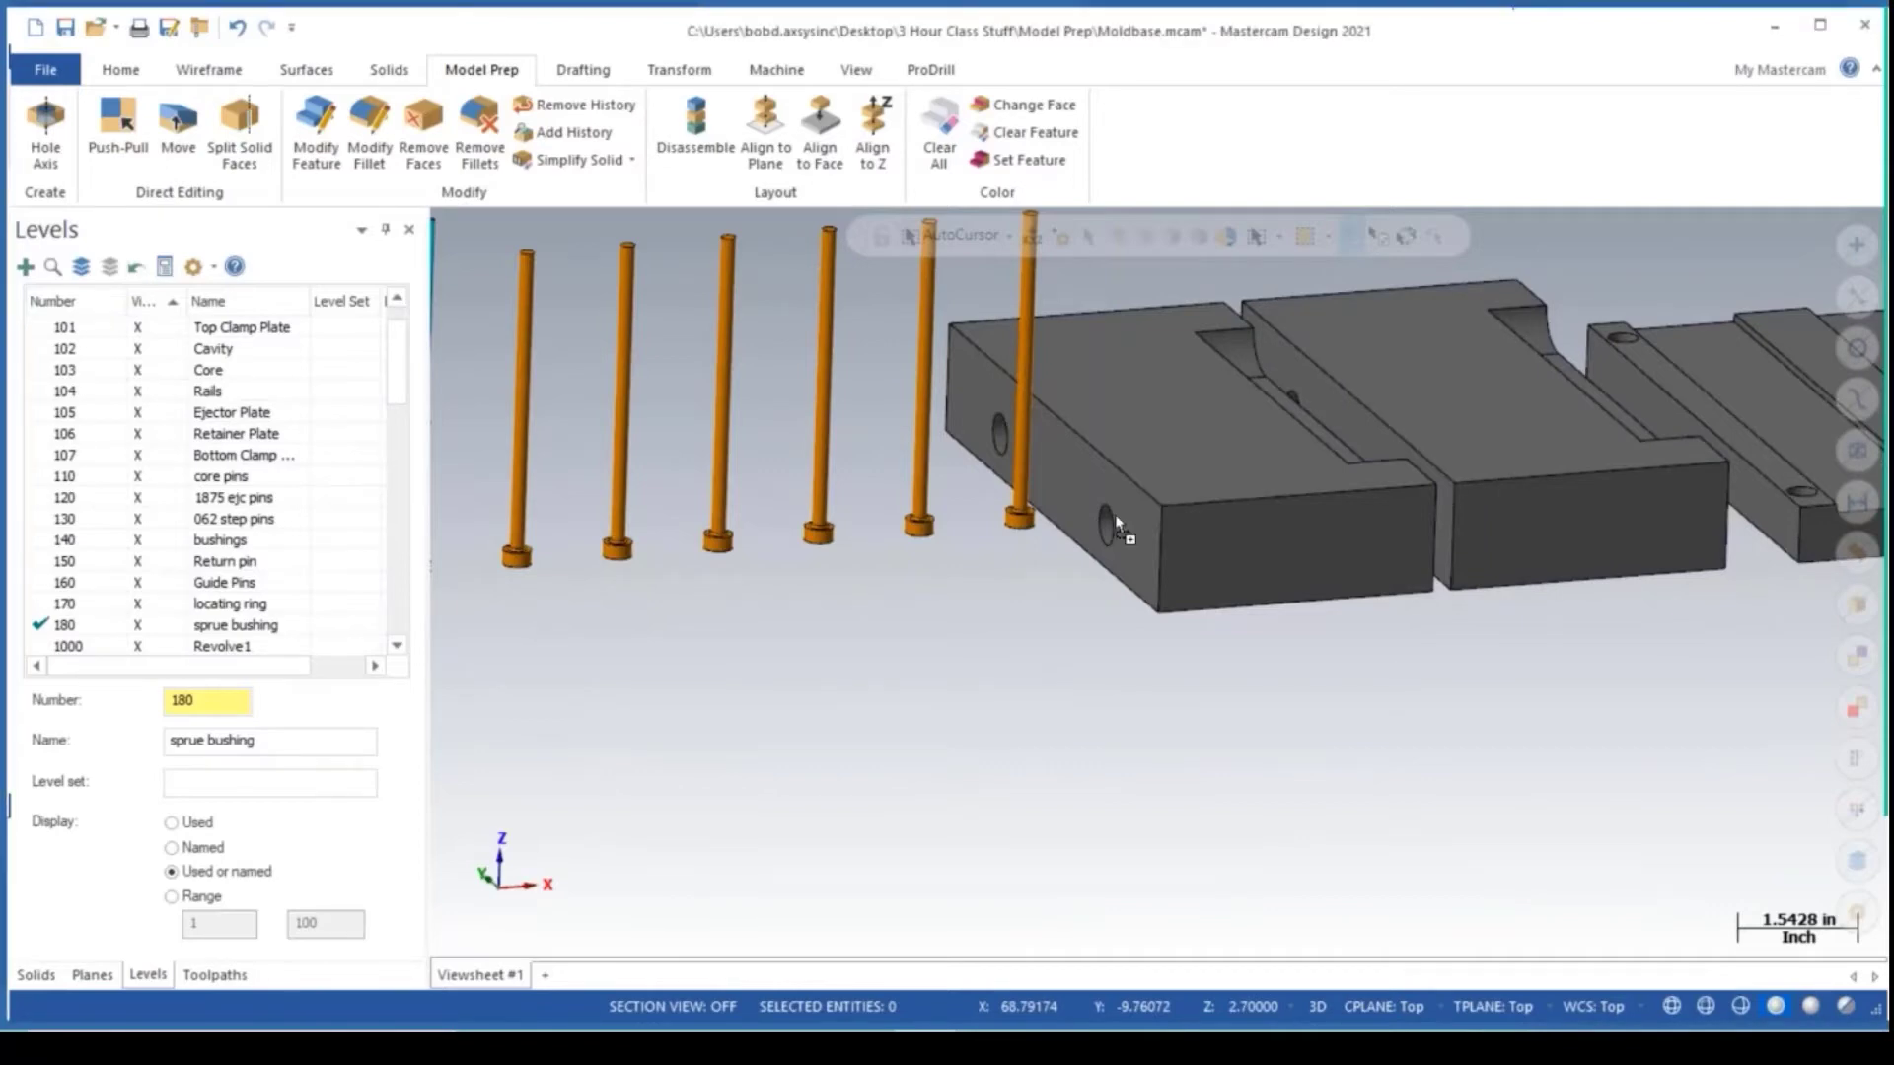
Discard the changes to Moldbase.mcam and open 3 Pencil isolation for class.mcam, switching the system units to Metric.
key(ctrl+o)
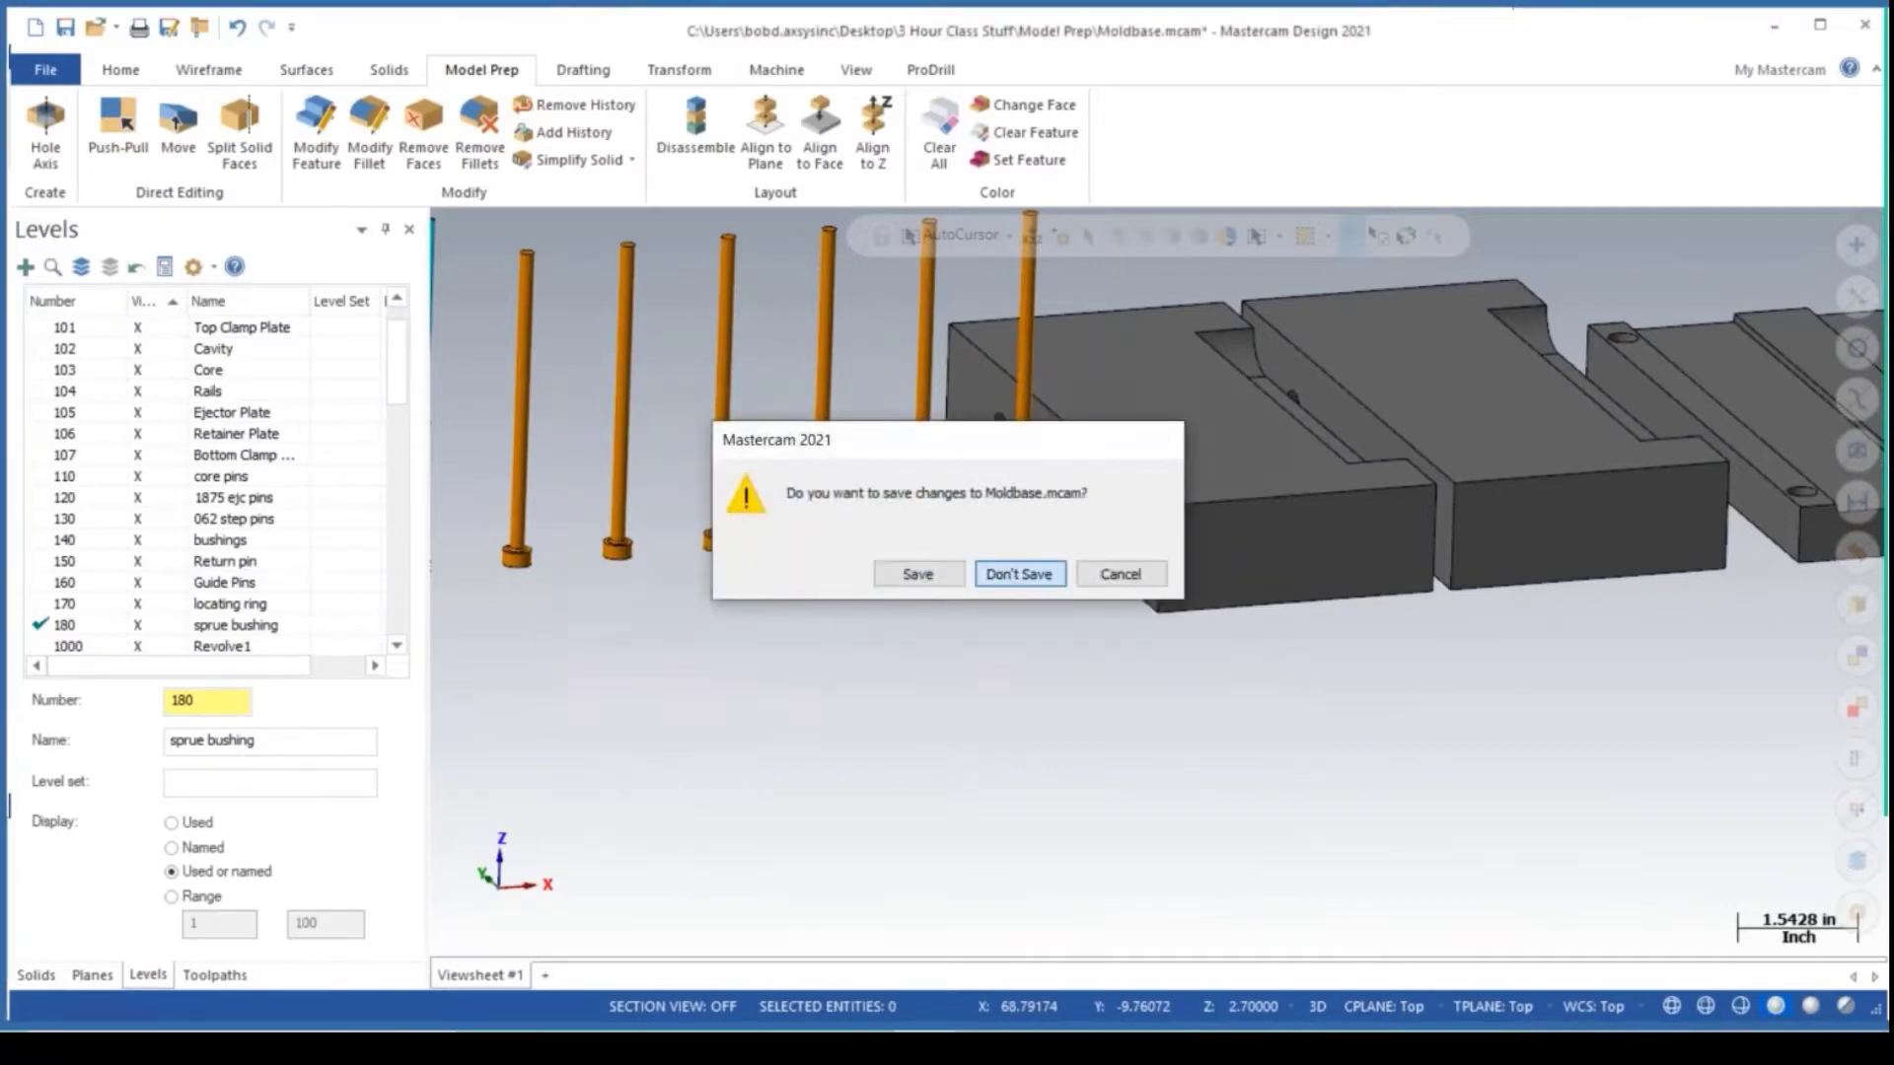
click(1008, 572)
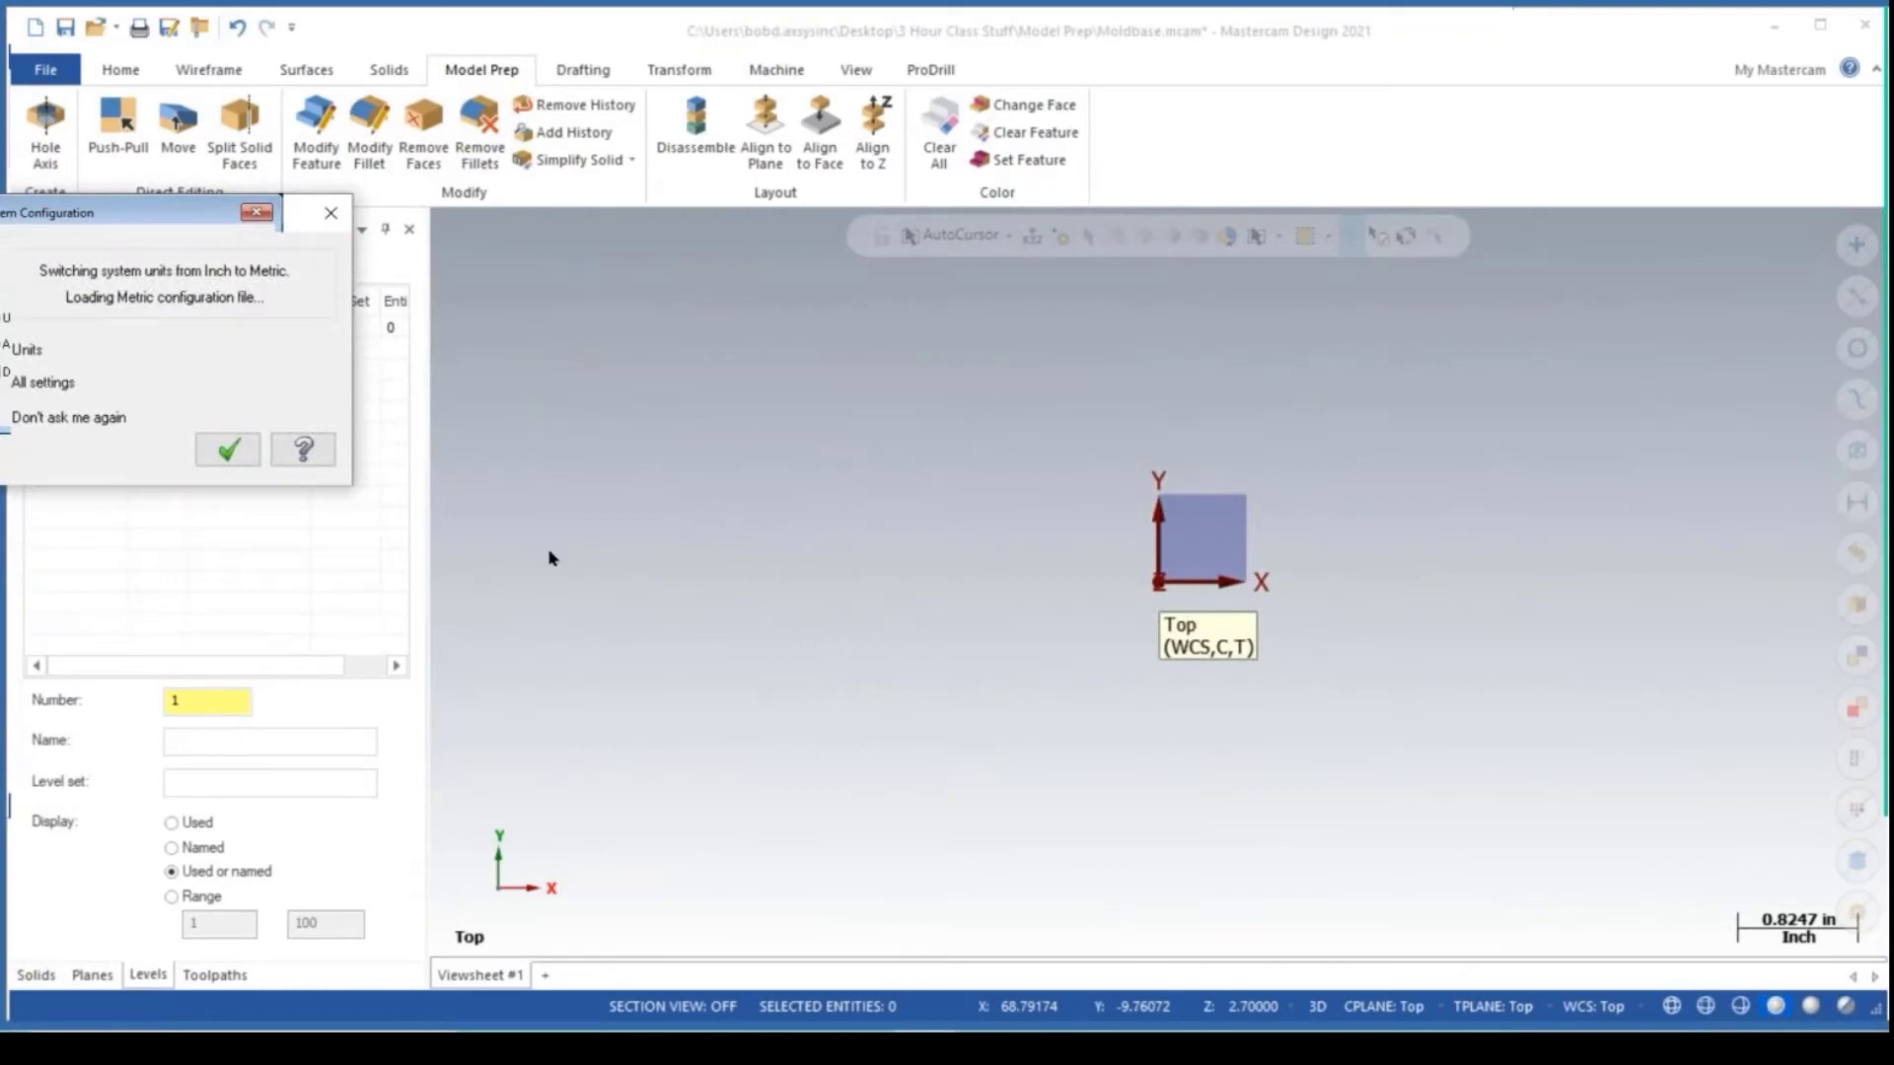
click(228, 450)
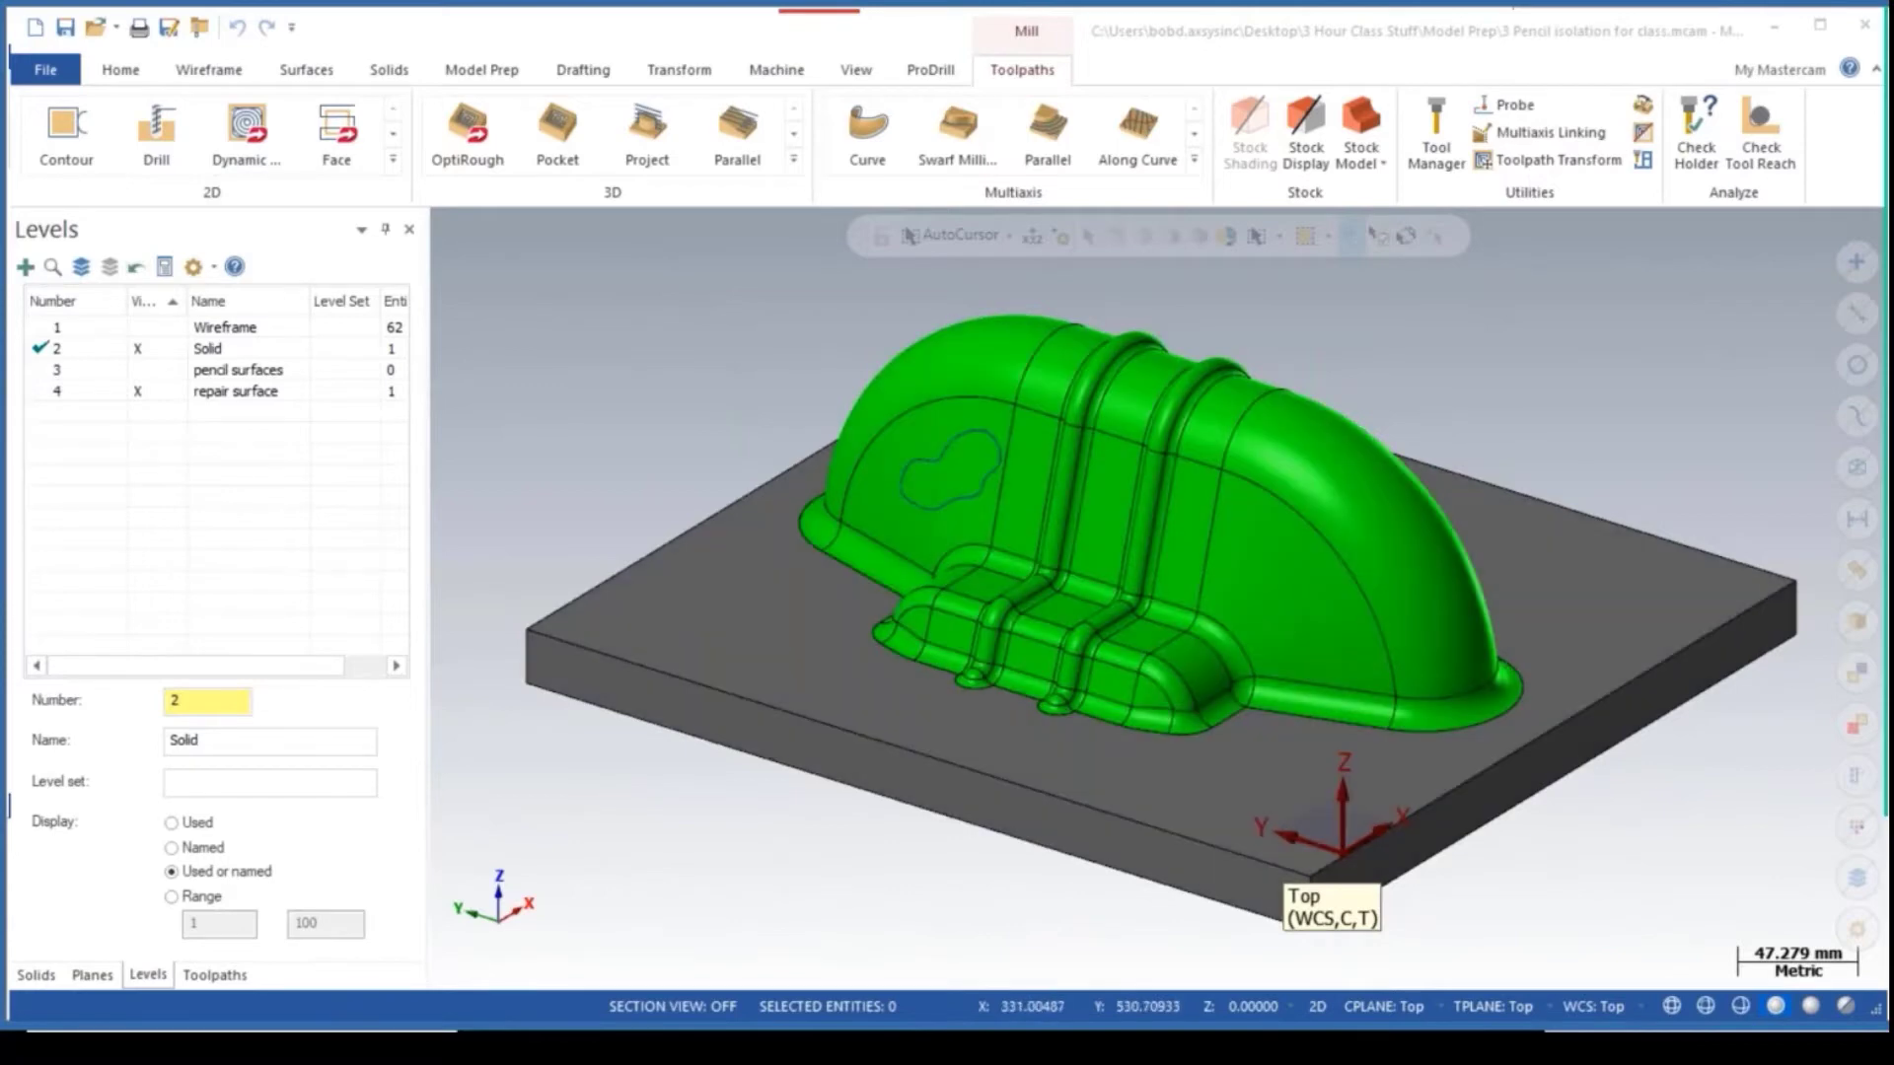
Split the green solid's curved side face along the closed, blob-shaped wireframe with Split Solid Faces.
click(481, 69)
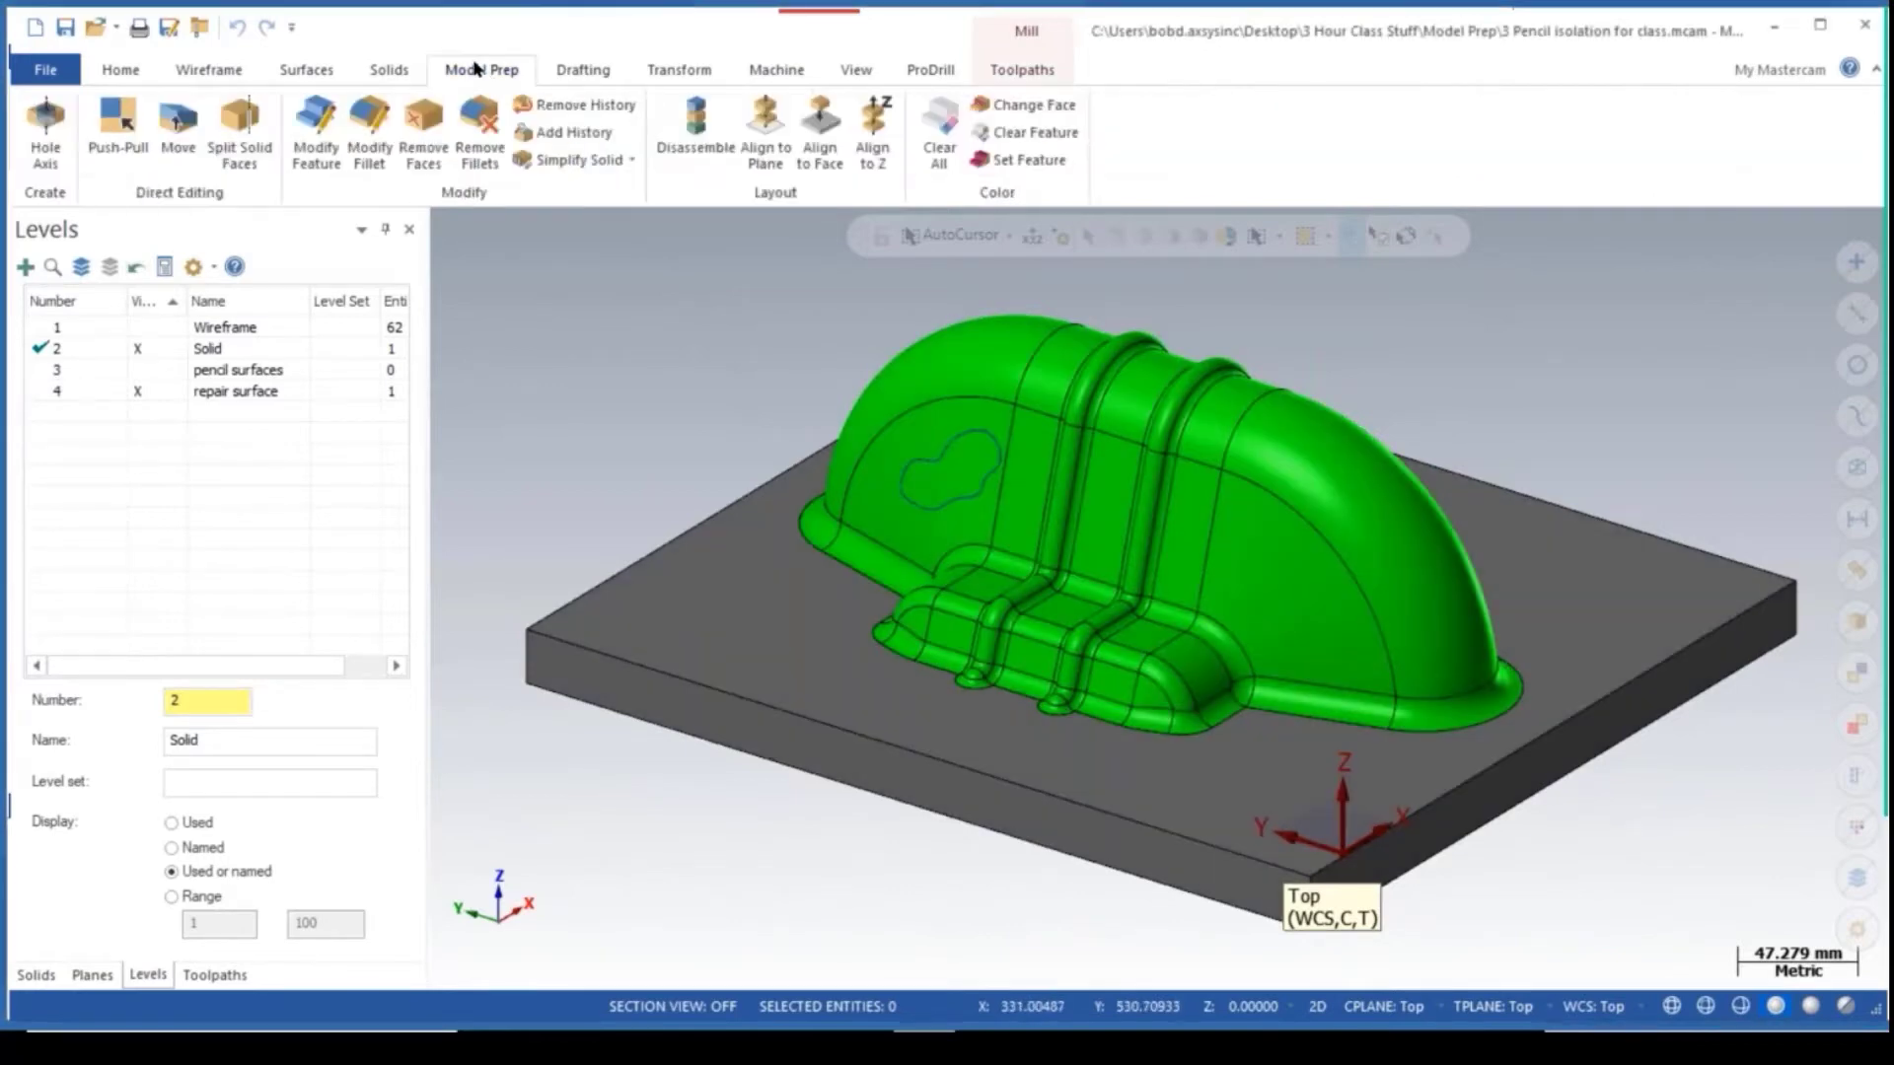
click(240, 128)
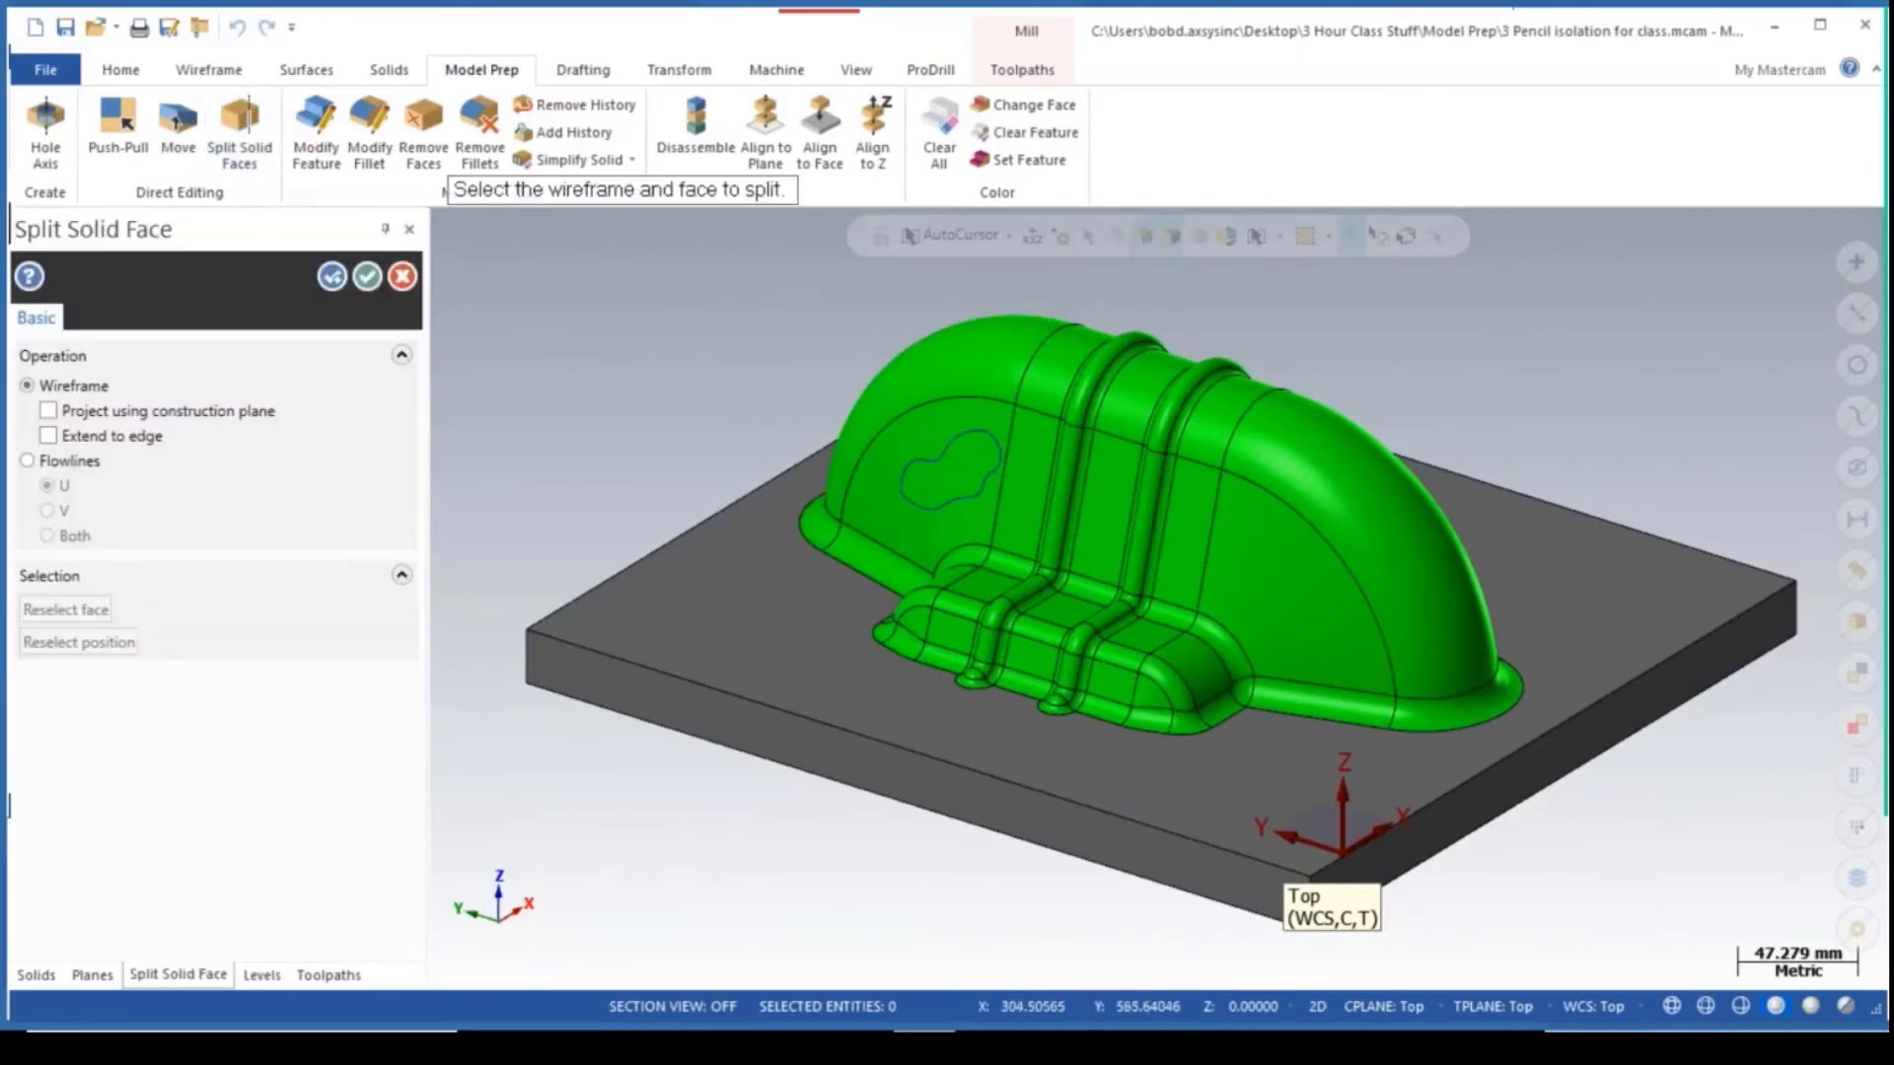
click(1857, 467)
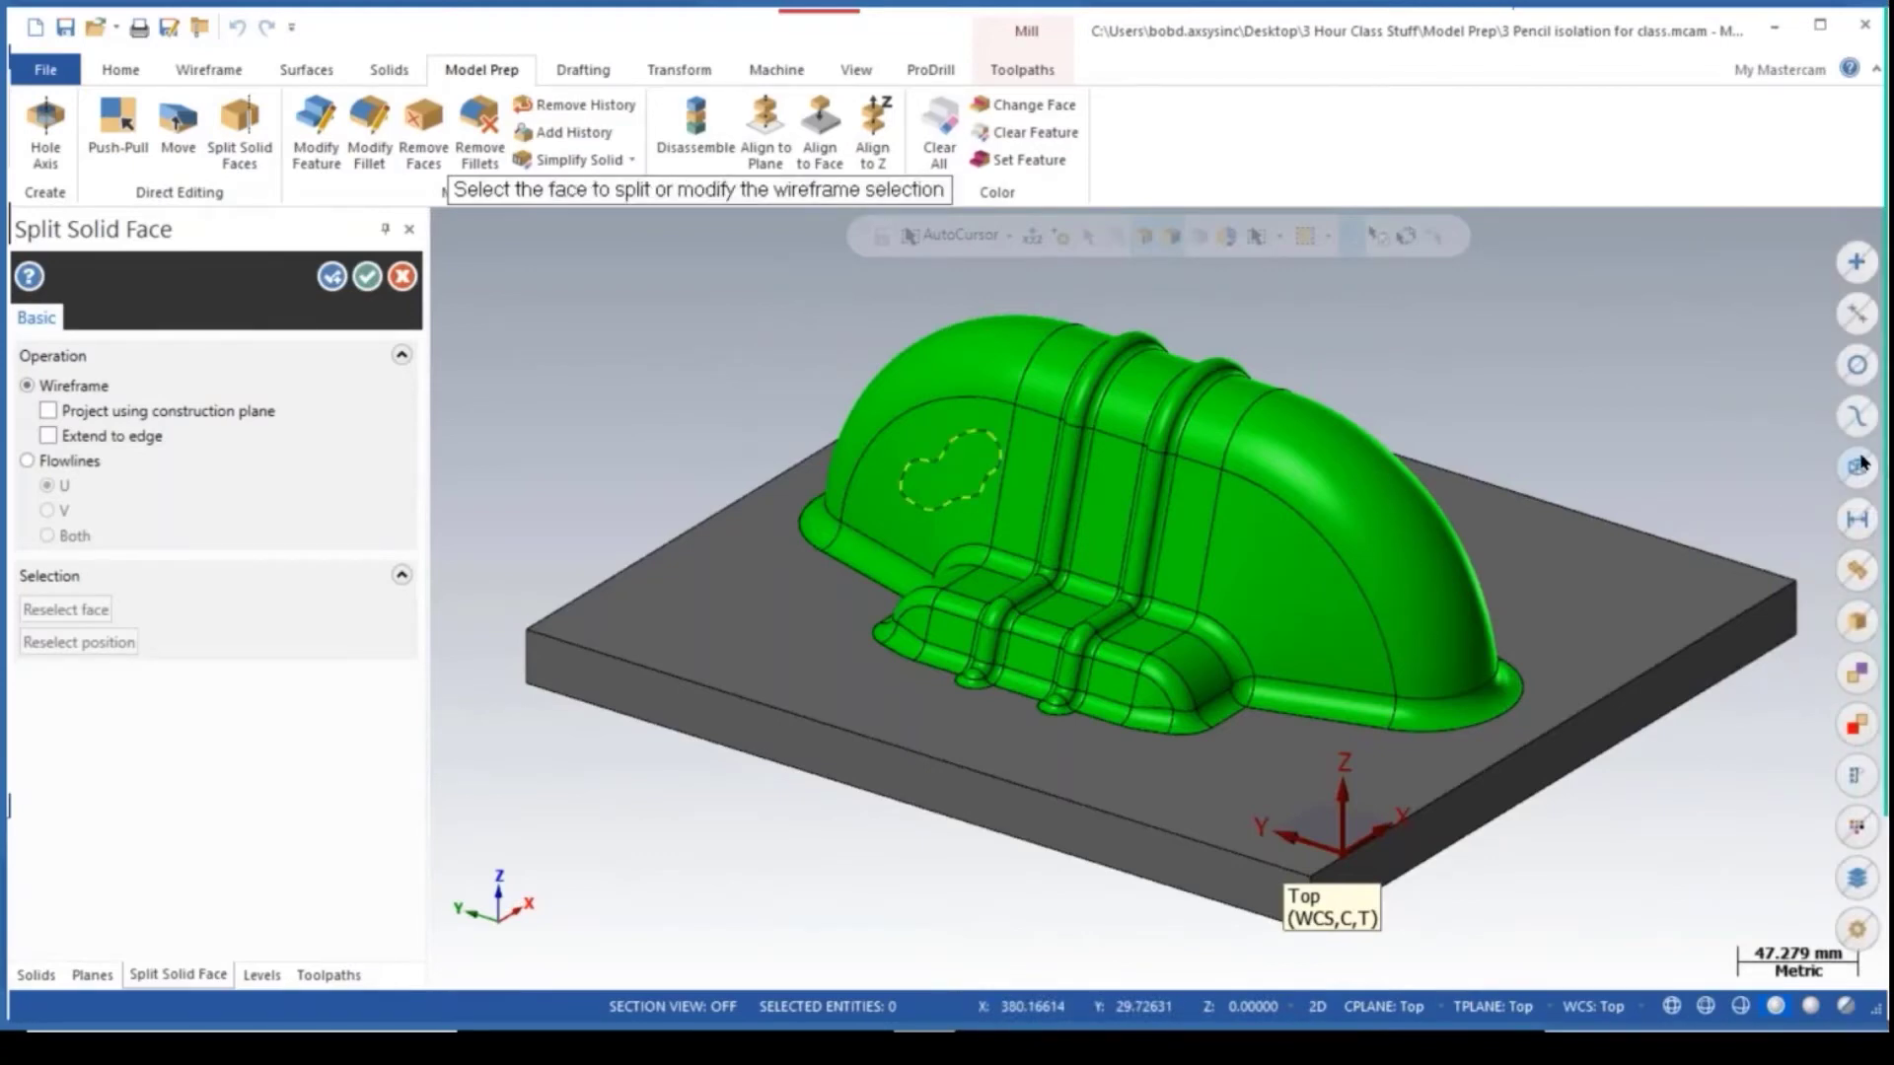
click(912, 446)
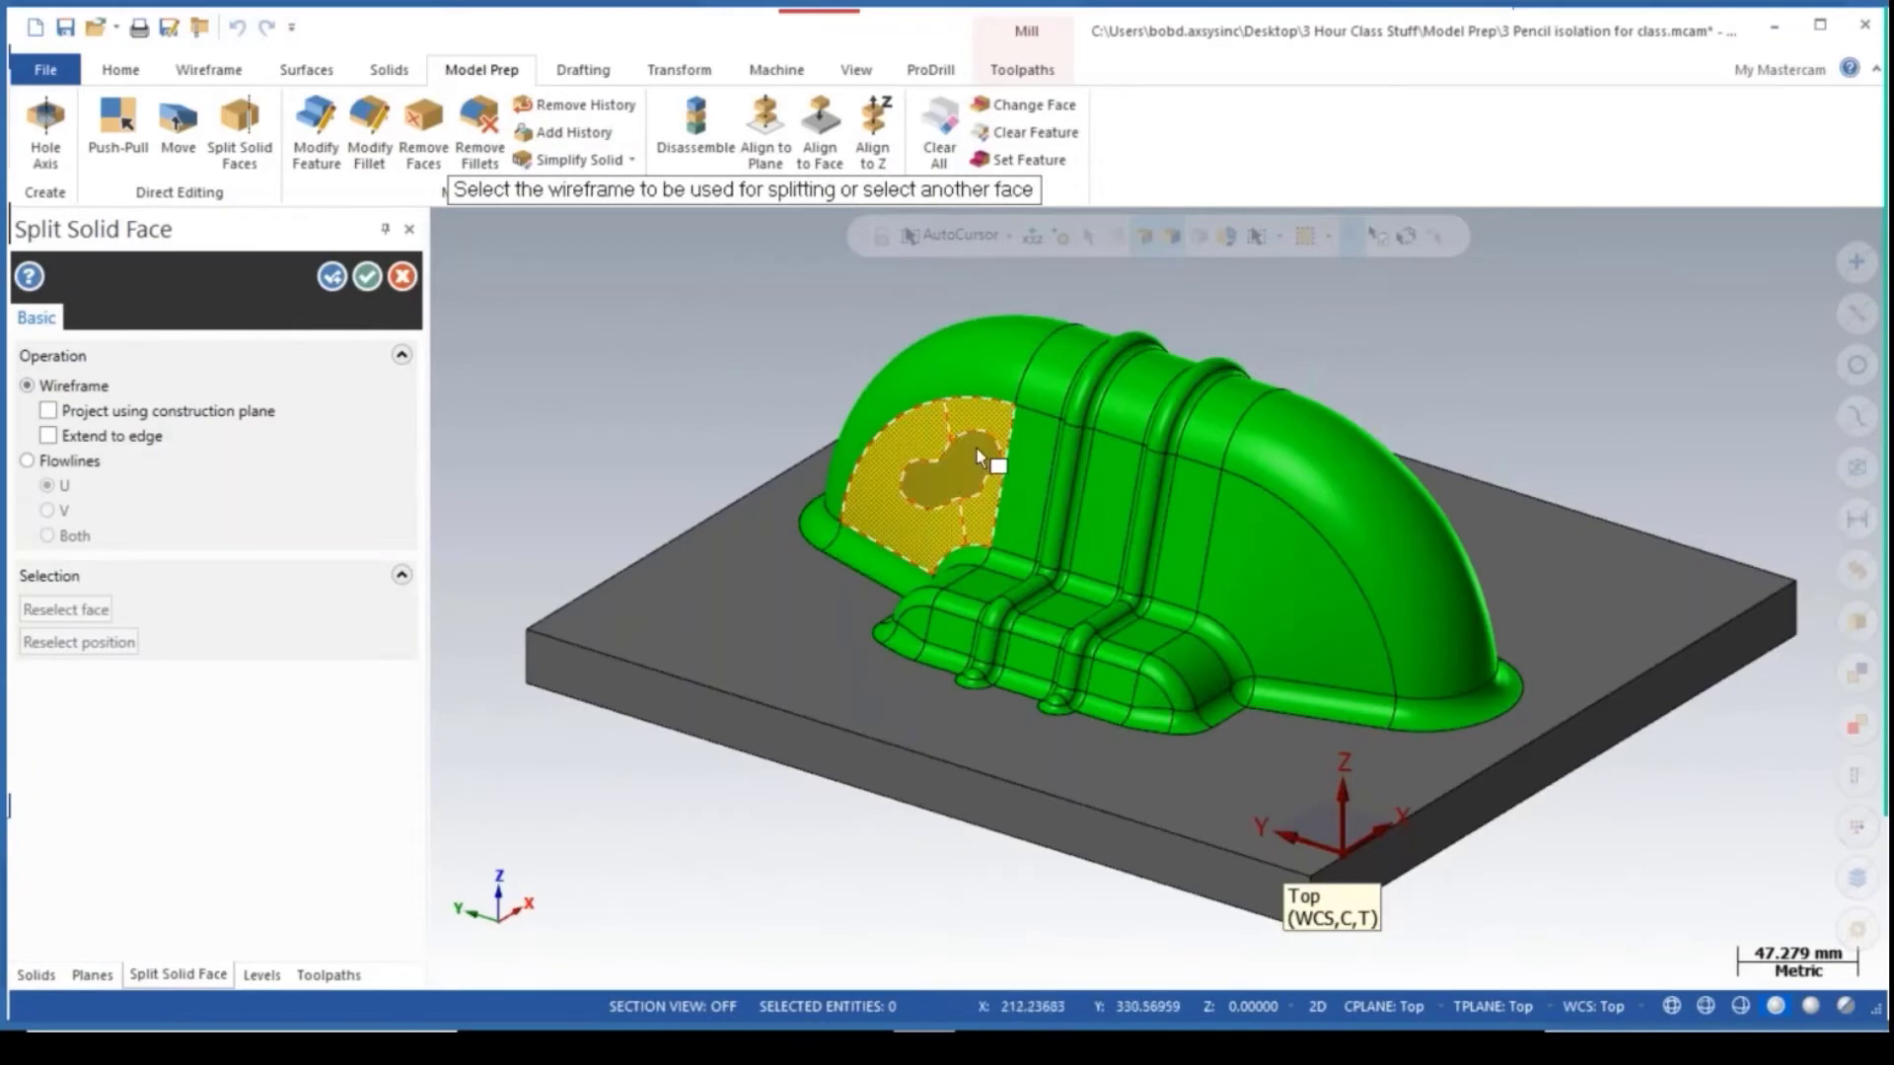
click(367, 279)
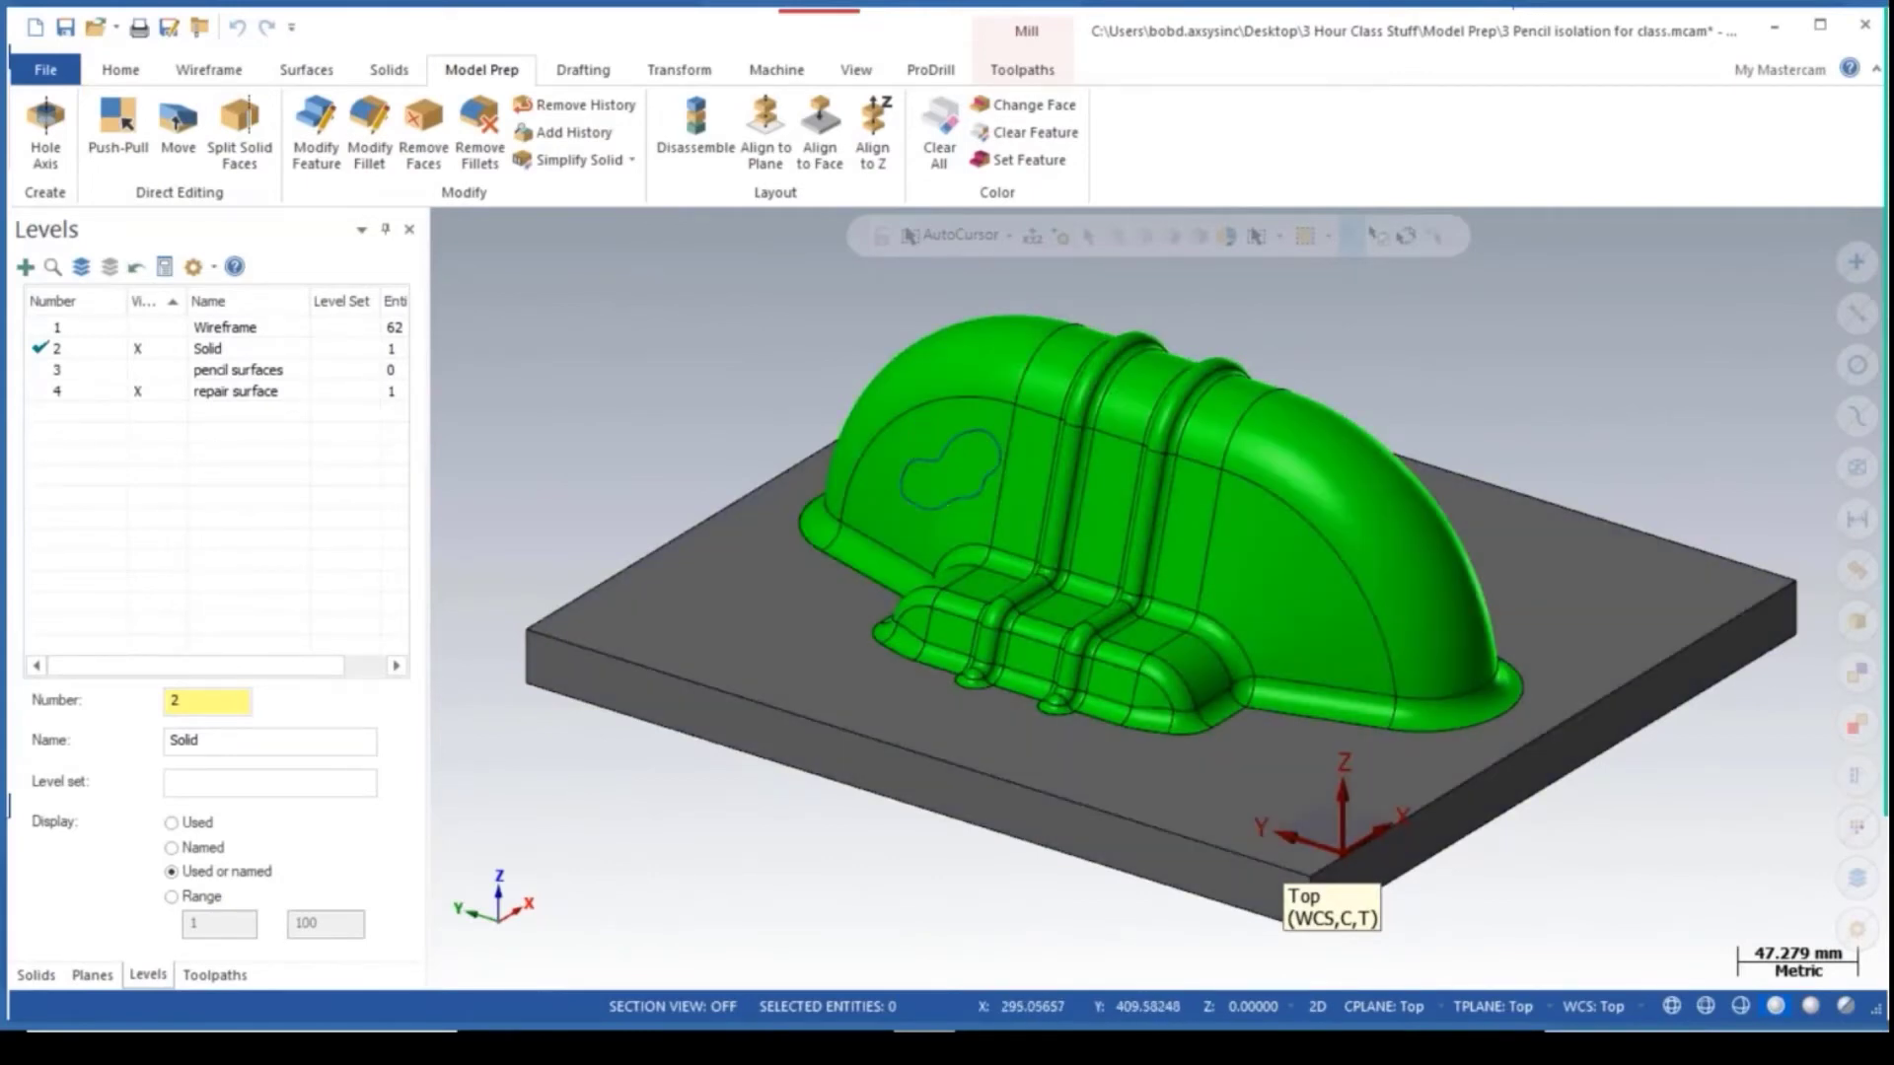
Generate a surface from the blob-shaped split face of the green solid, using current attributes and keeping the original solid.
click(306, 69)
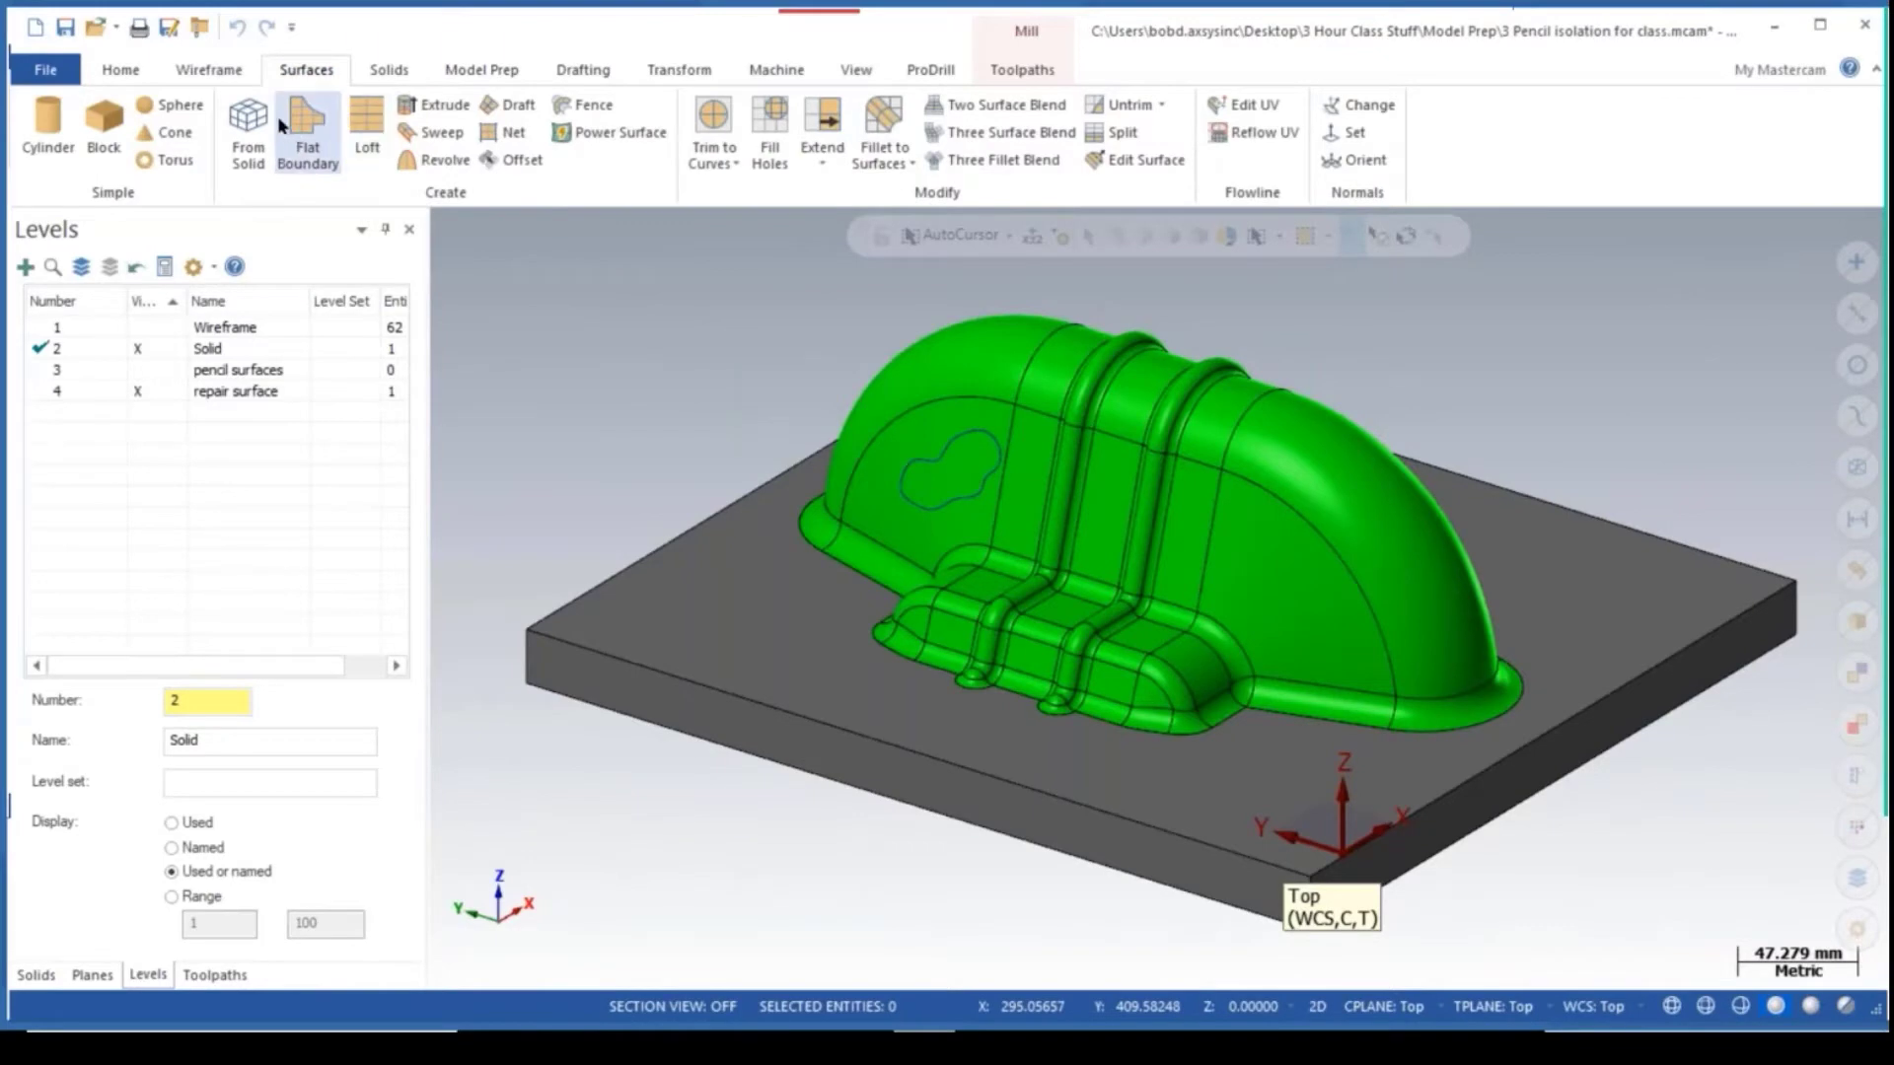
click(248, 128)
scroll(947, 489, up, 3)
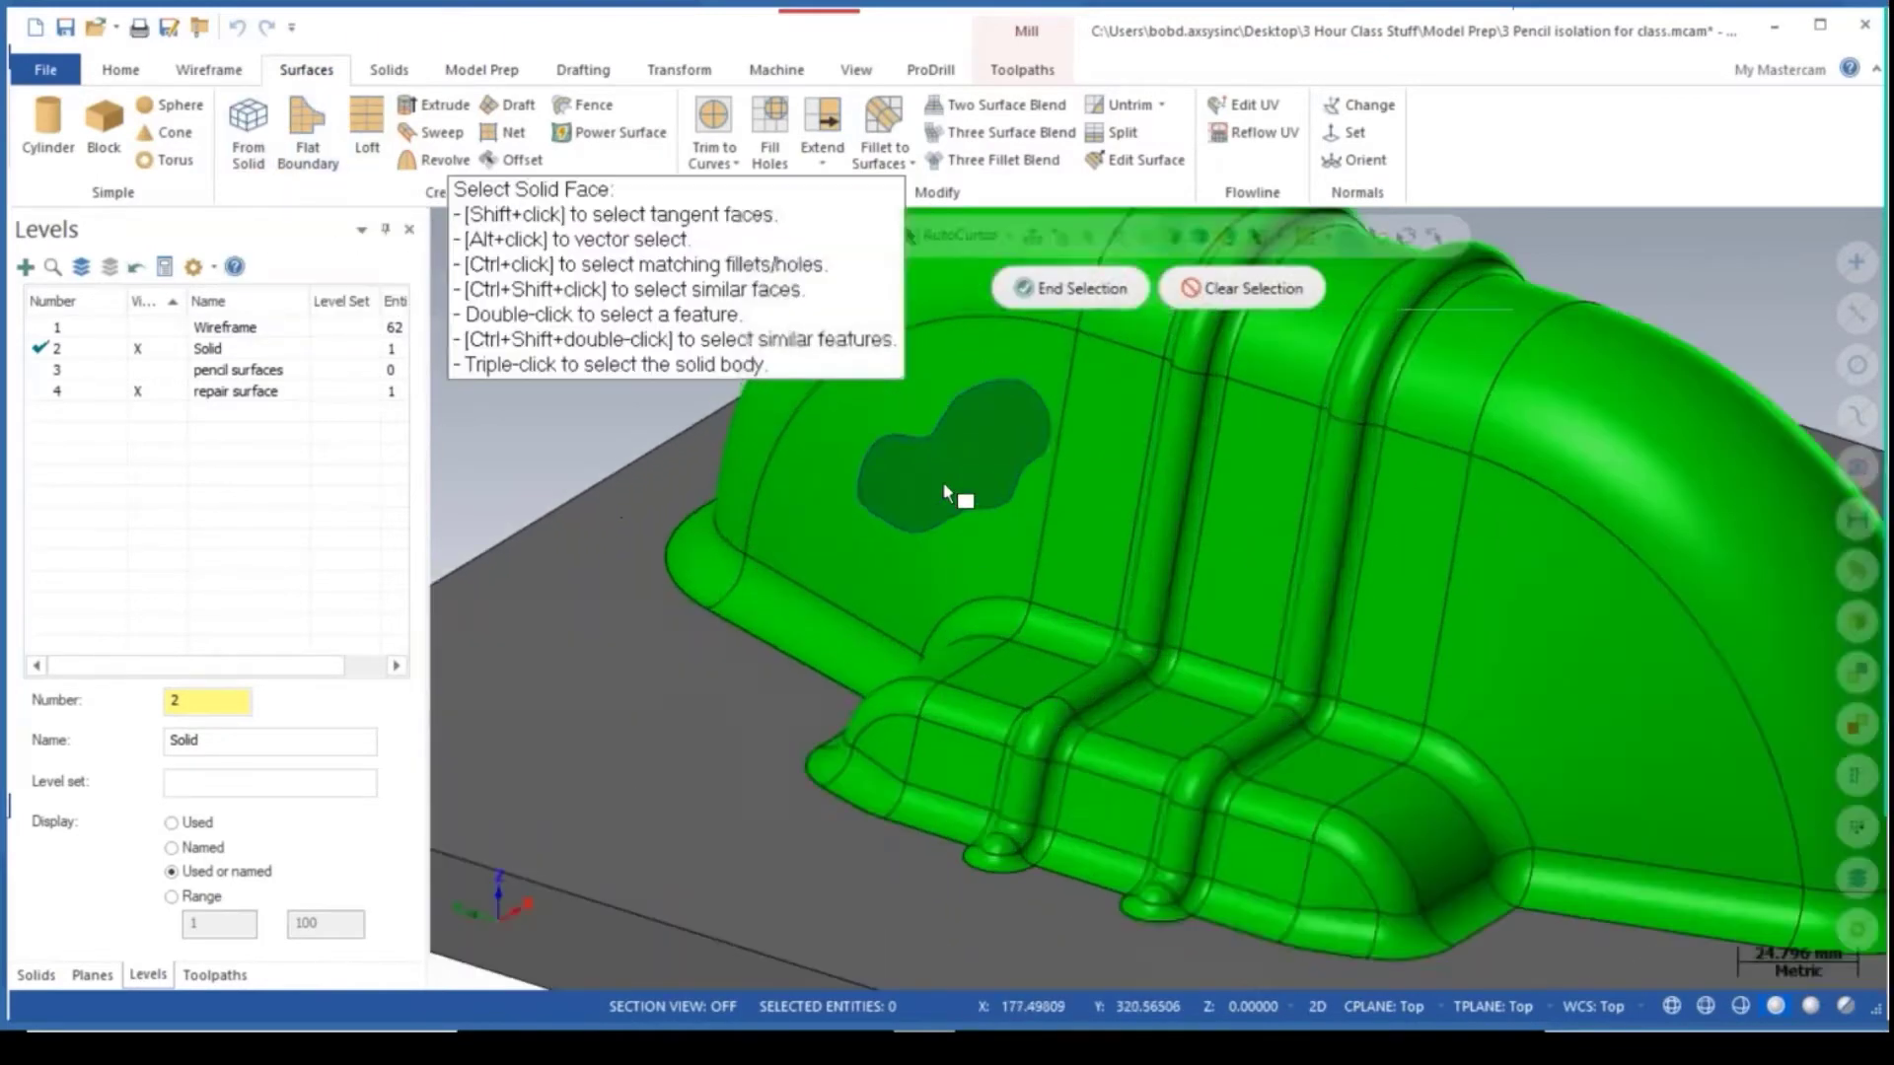
click(947, 474)
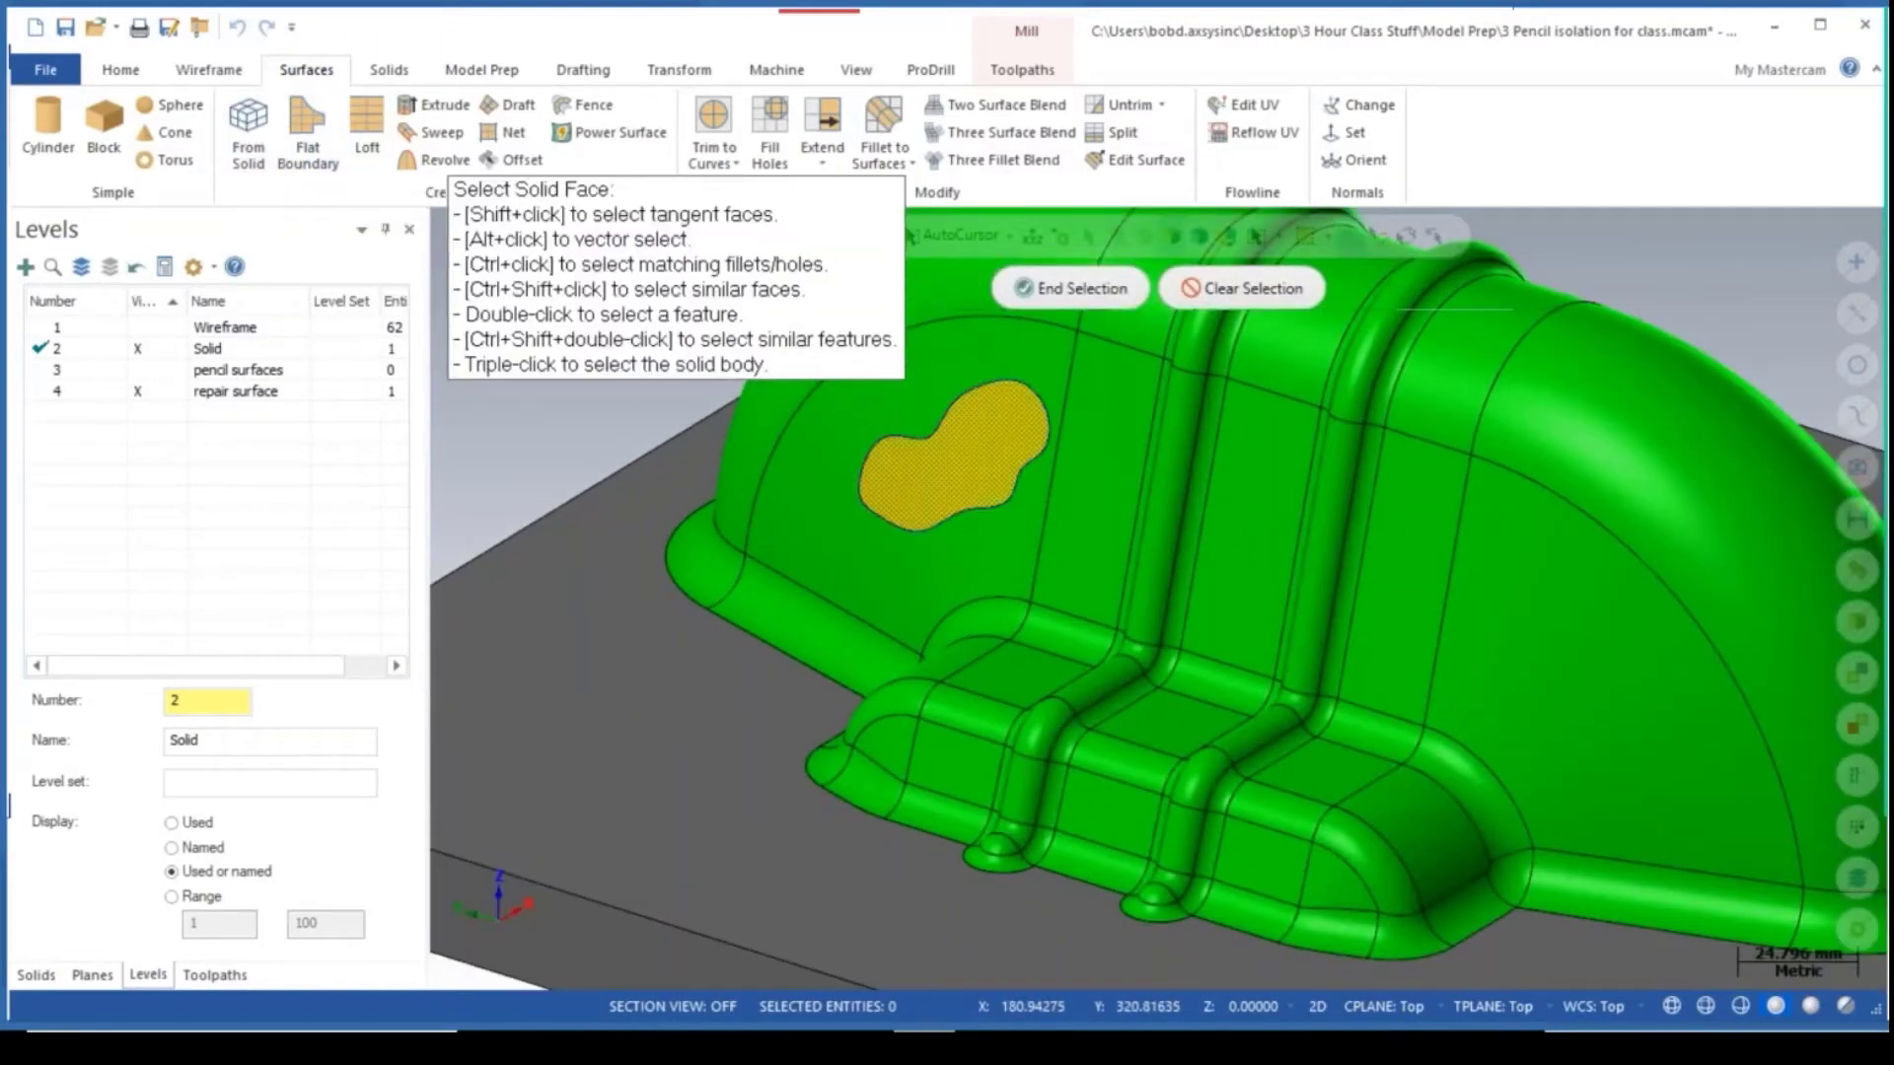
click(1075, 288)
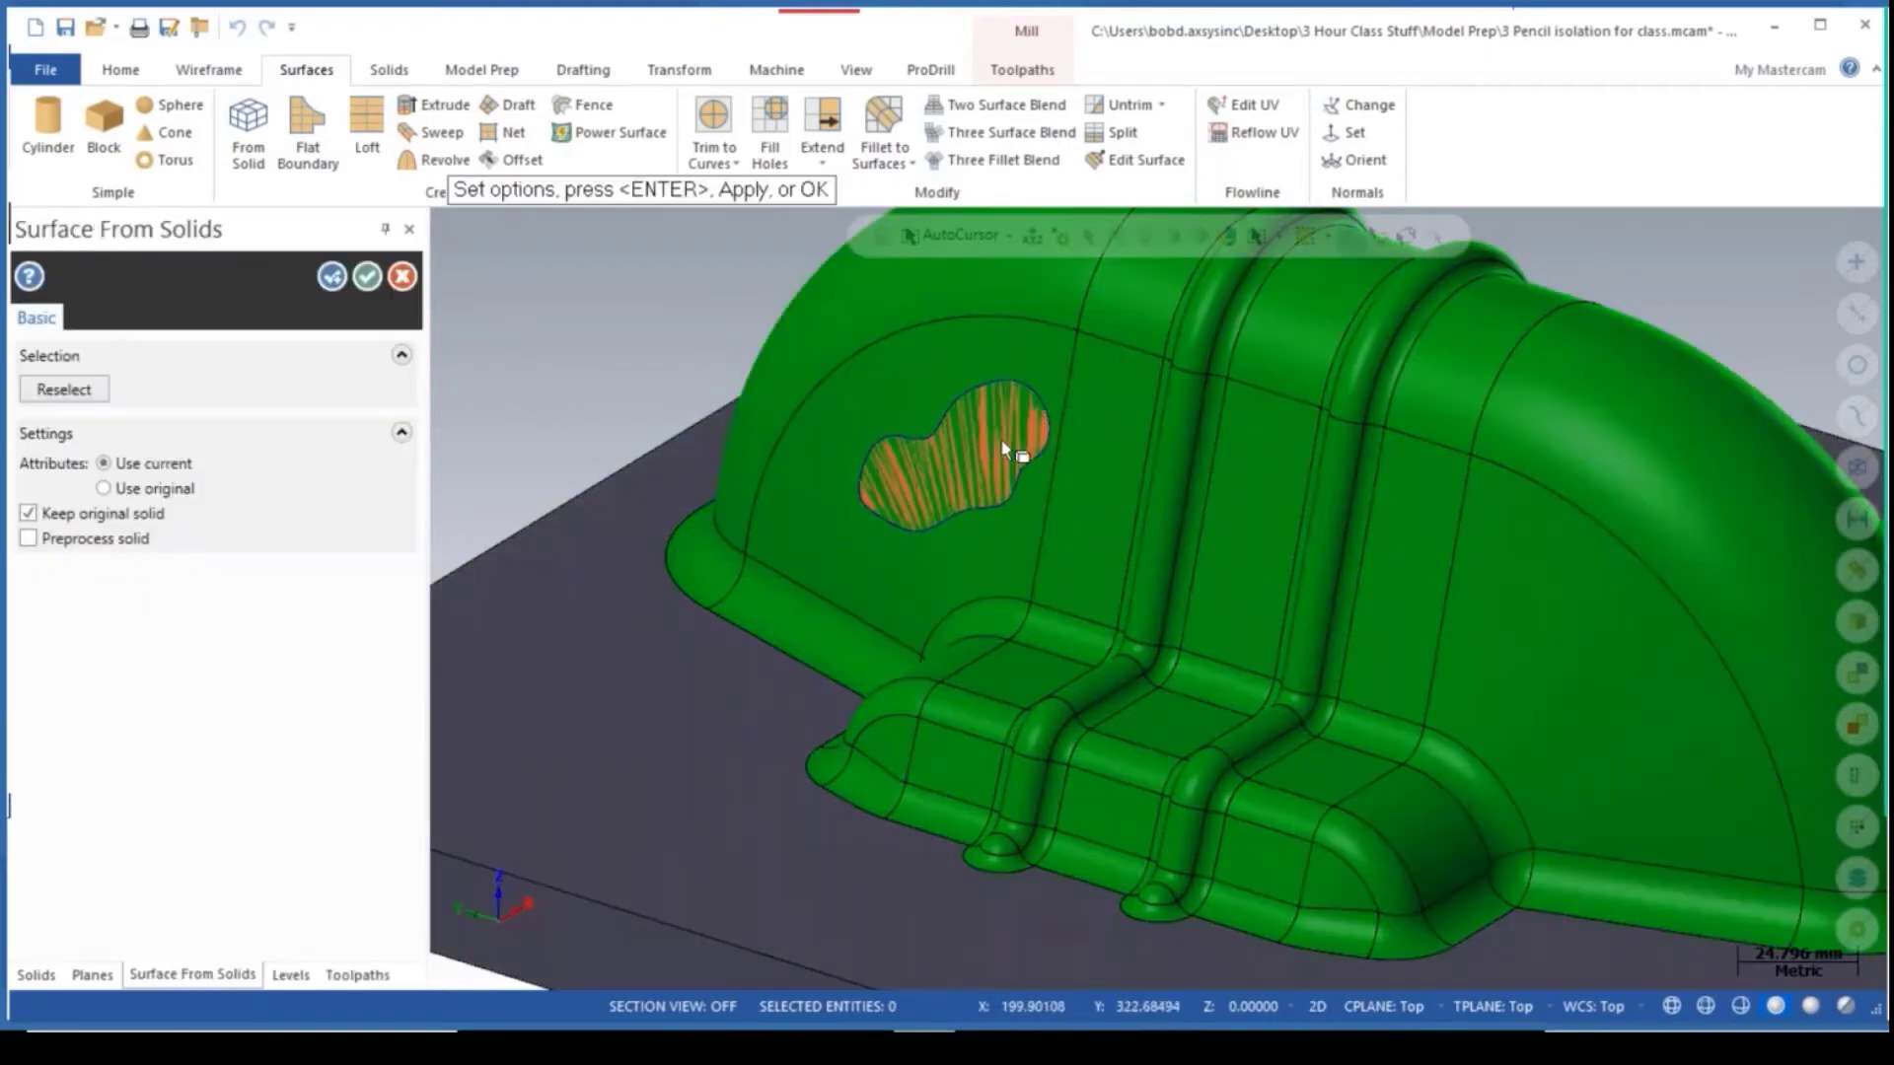
middle_drag(1000, 440, 1053, 424)
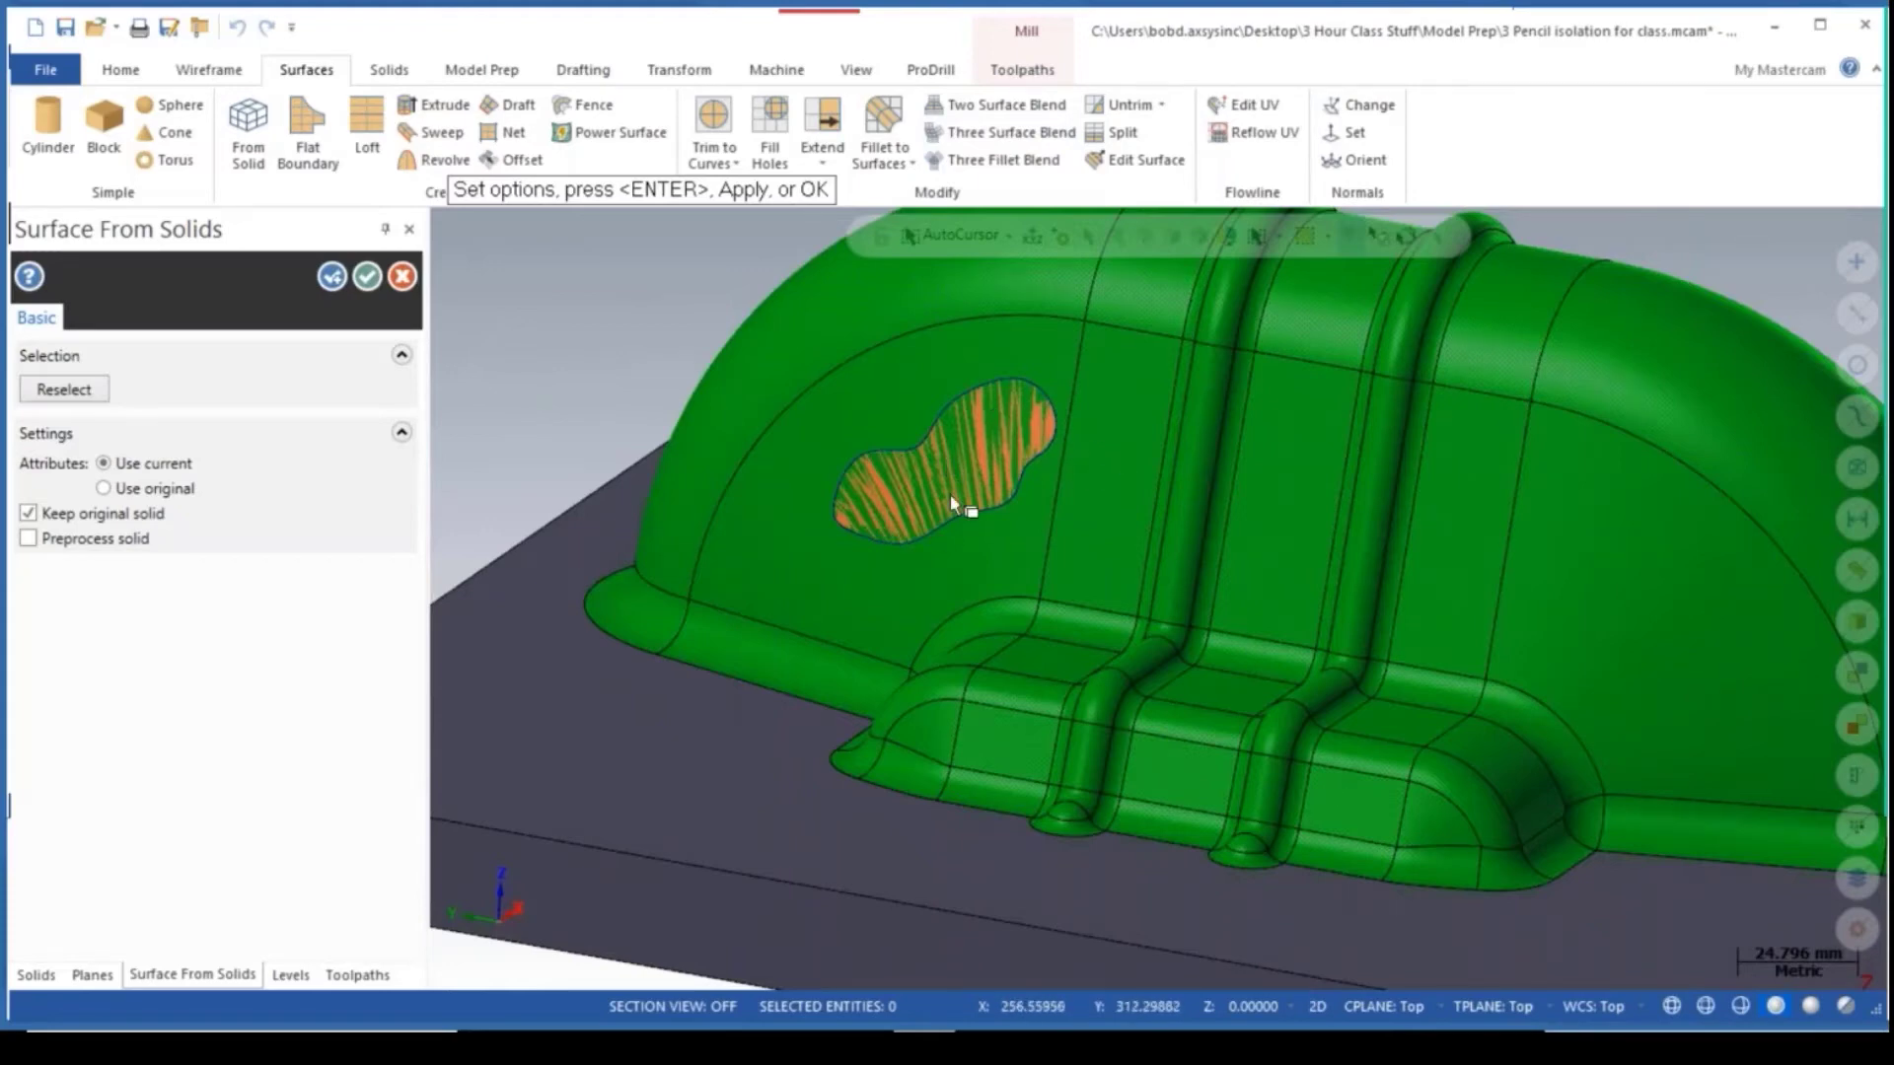
mouse_move(1022, 430)
middle_down()
mouse_move(966, 454)
mouse_move(991, 436)
mouse_move(971, 434)
middle_up()
scroll(919, 440, down, 3)
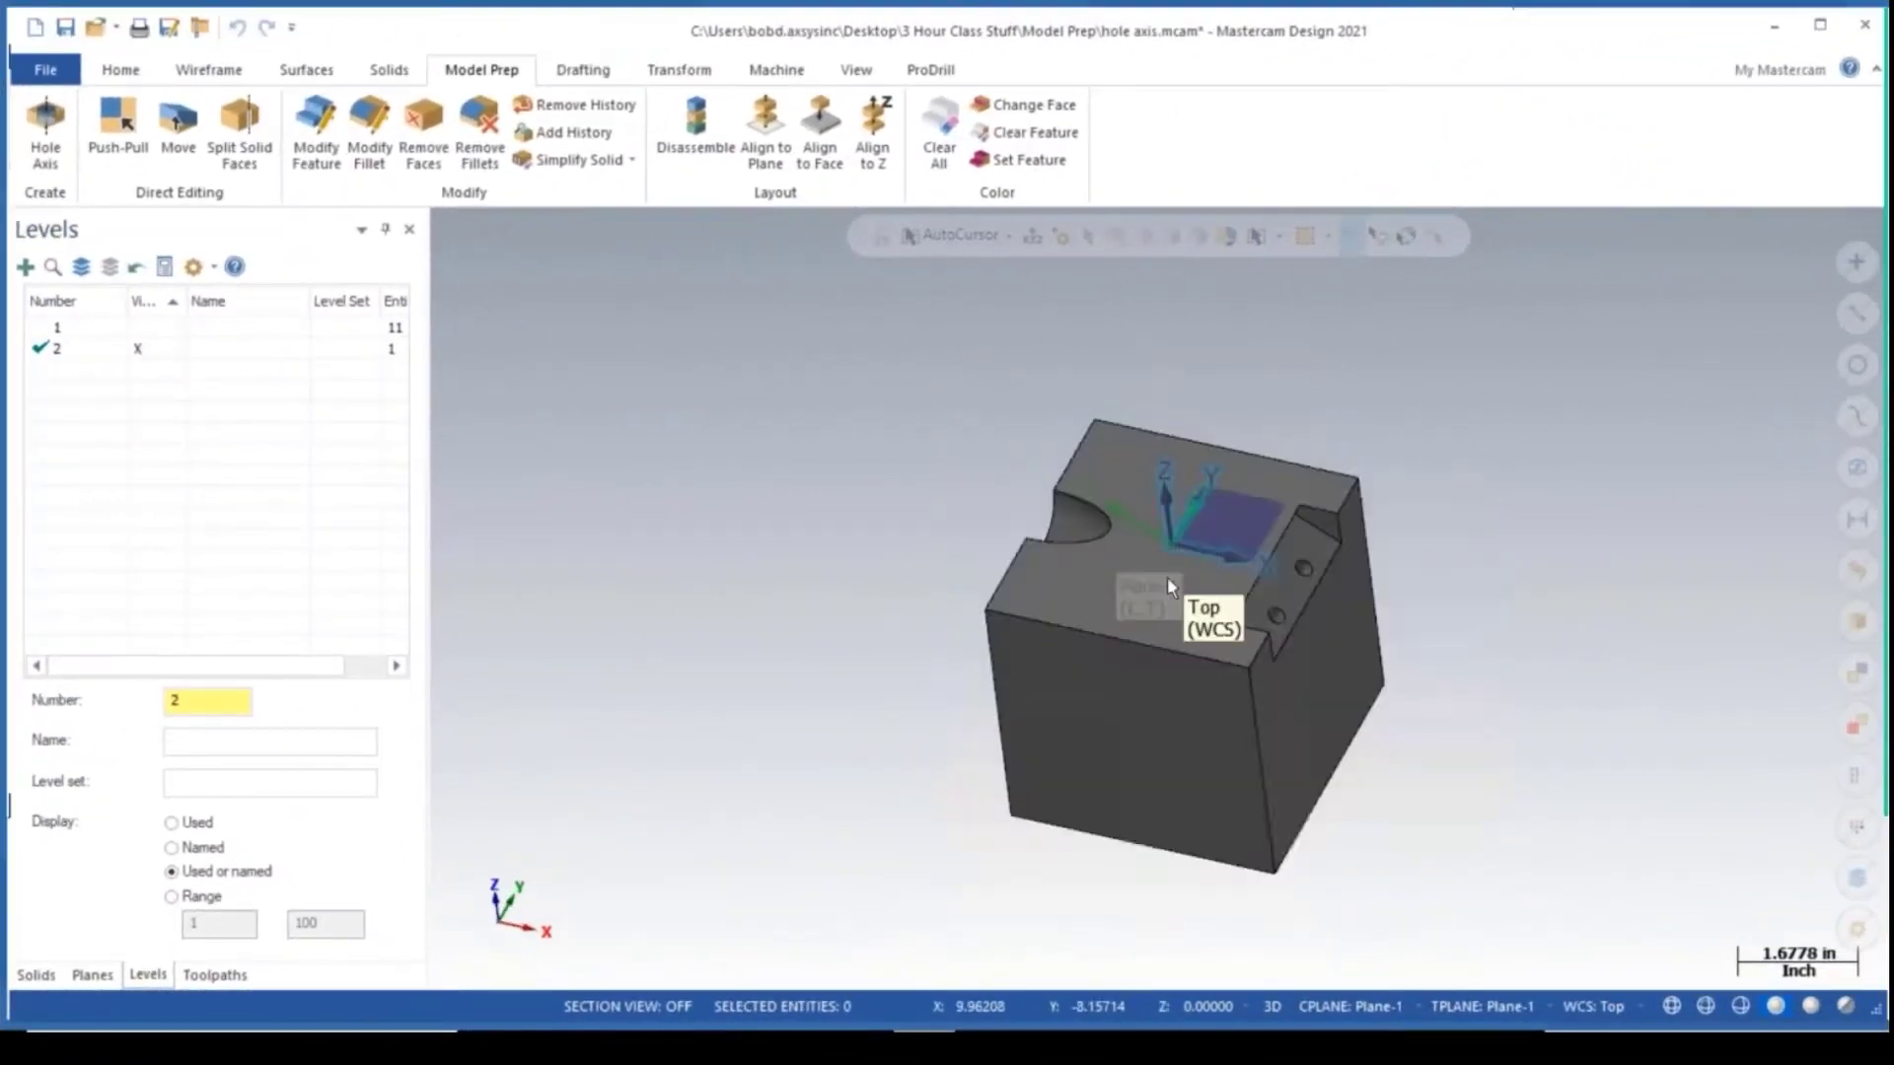
Examine the two small holes in the angled pocket face of the block from several angles.
scroll(1227, 659, up, 3)
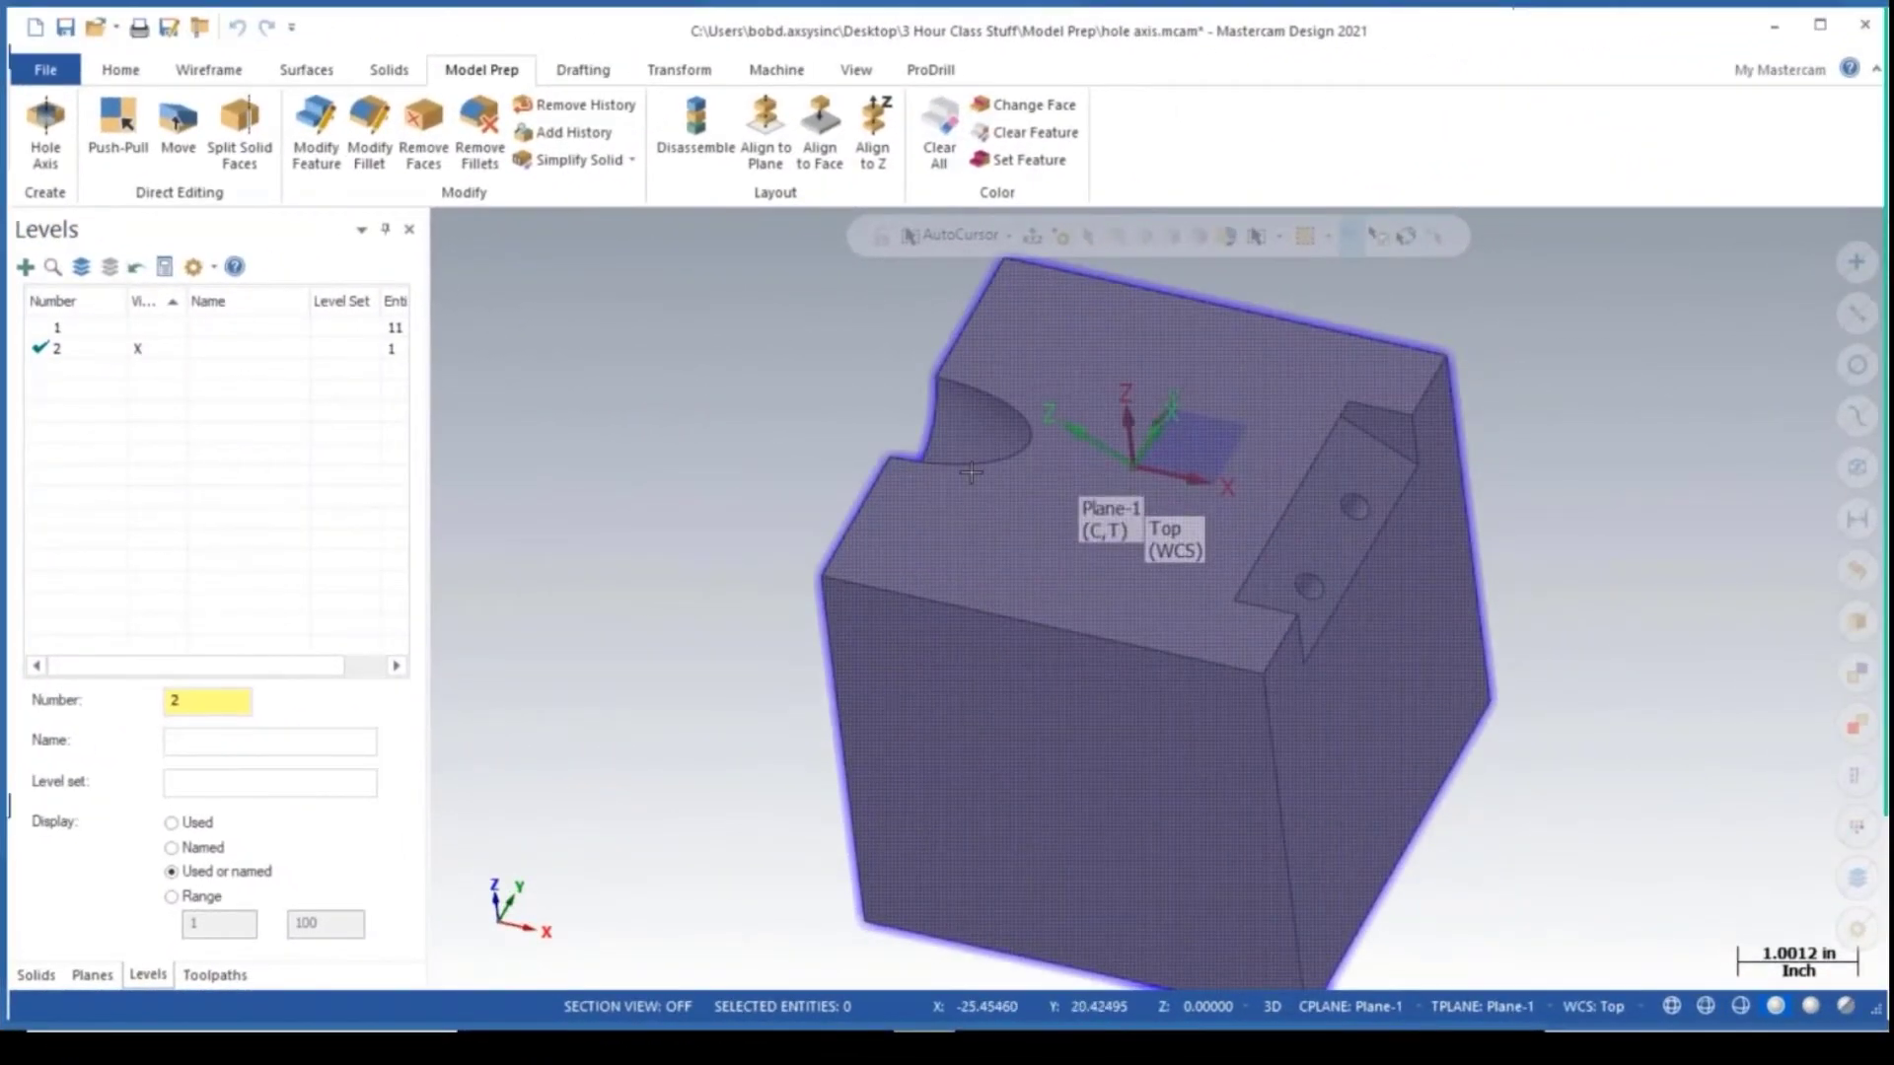
middle_drag(1085, 479, 904, 417)
middle_drag(1137, 528, 1036, 465)
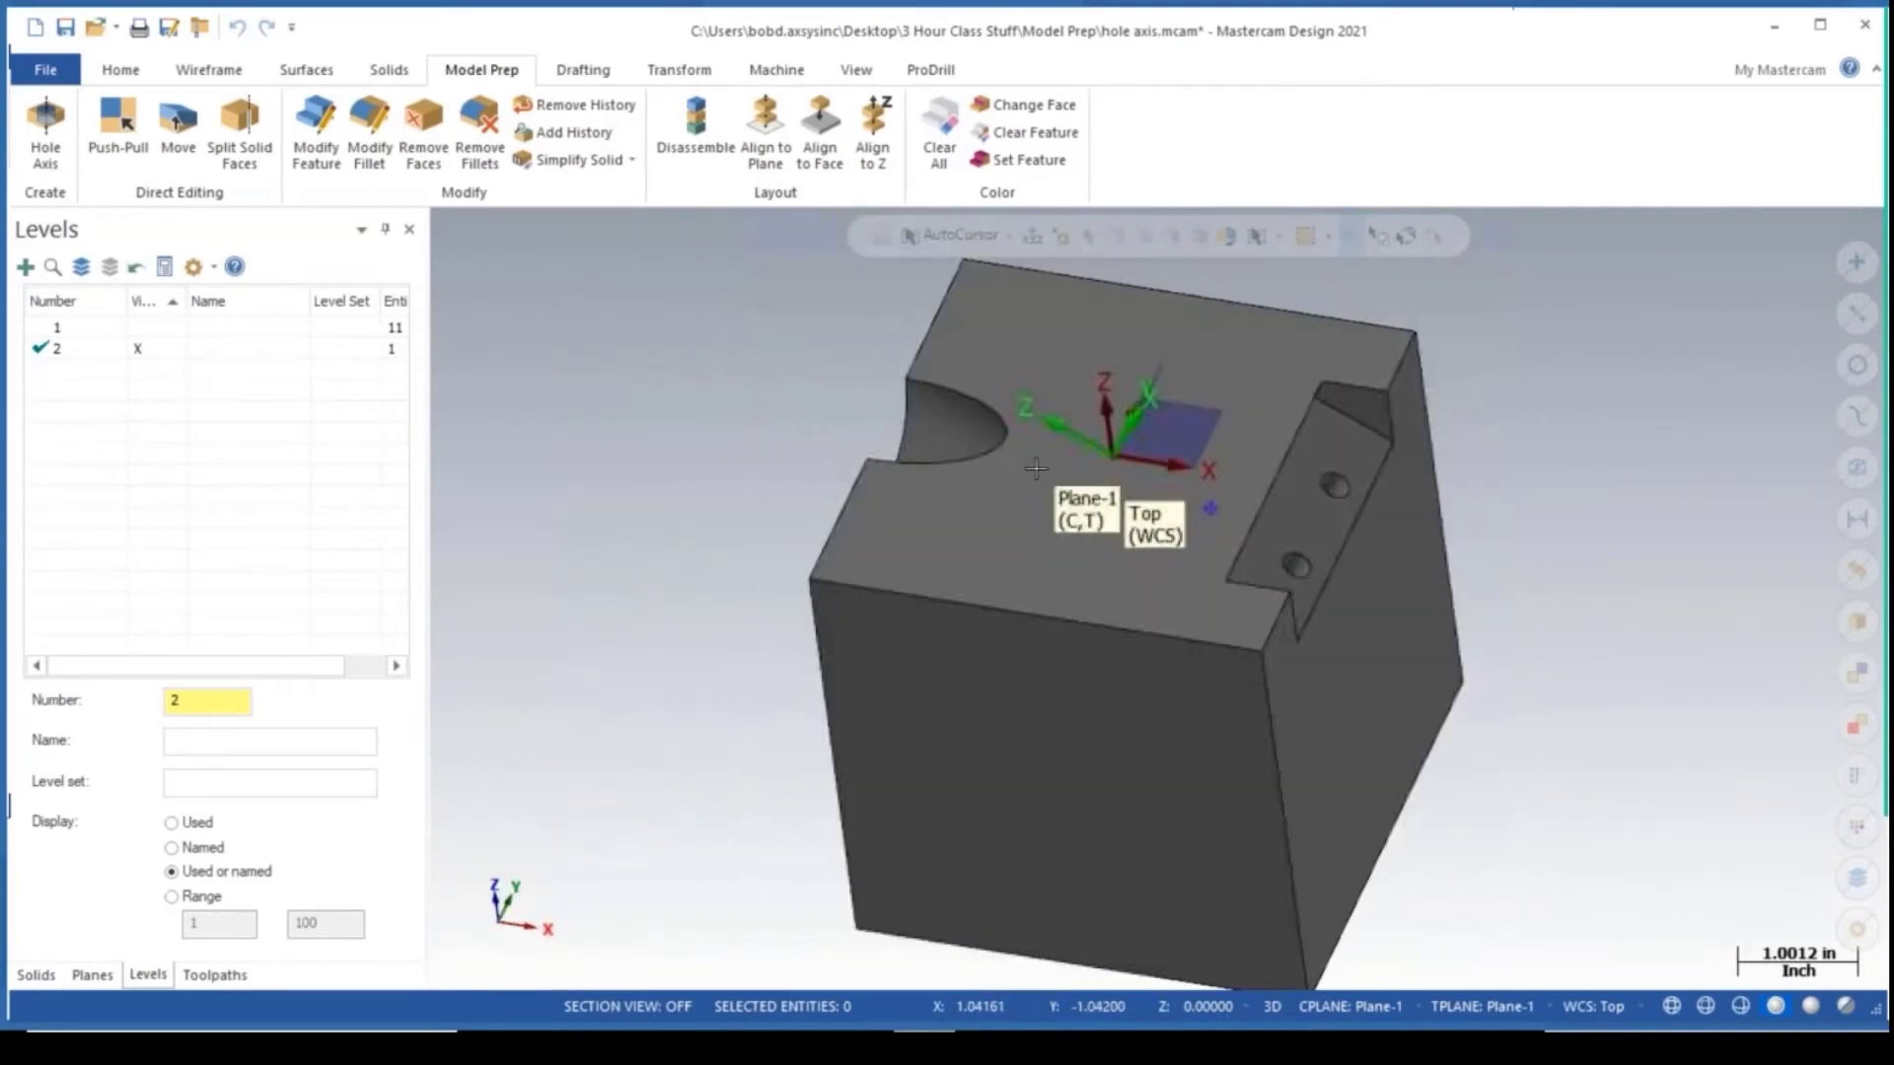
scroll(1302, 566, up, 3)
middle_drag(1302, 565, 1228, 472)
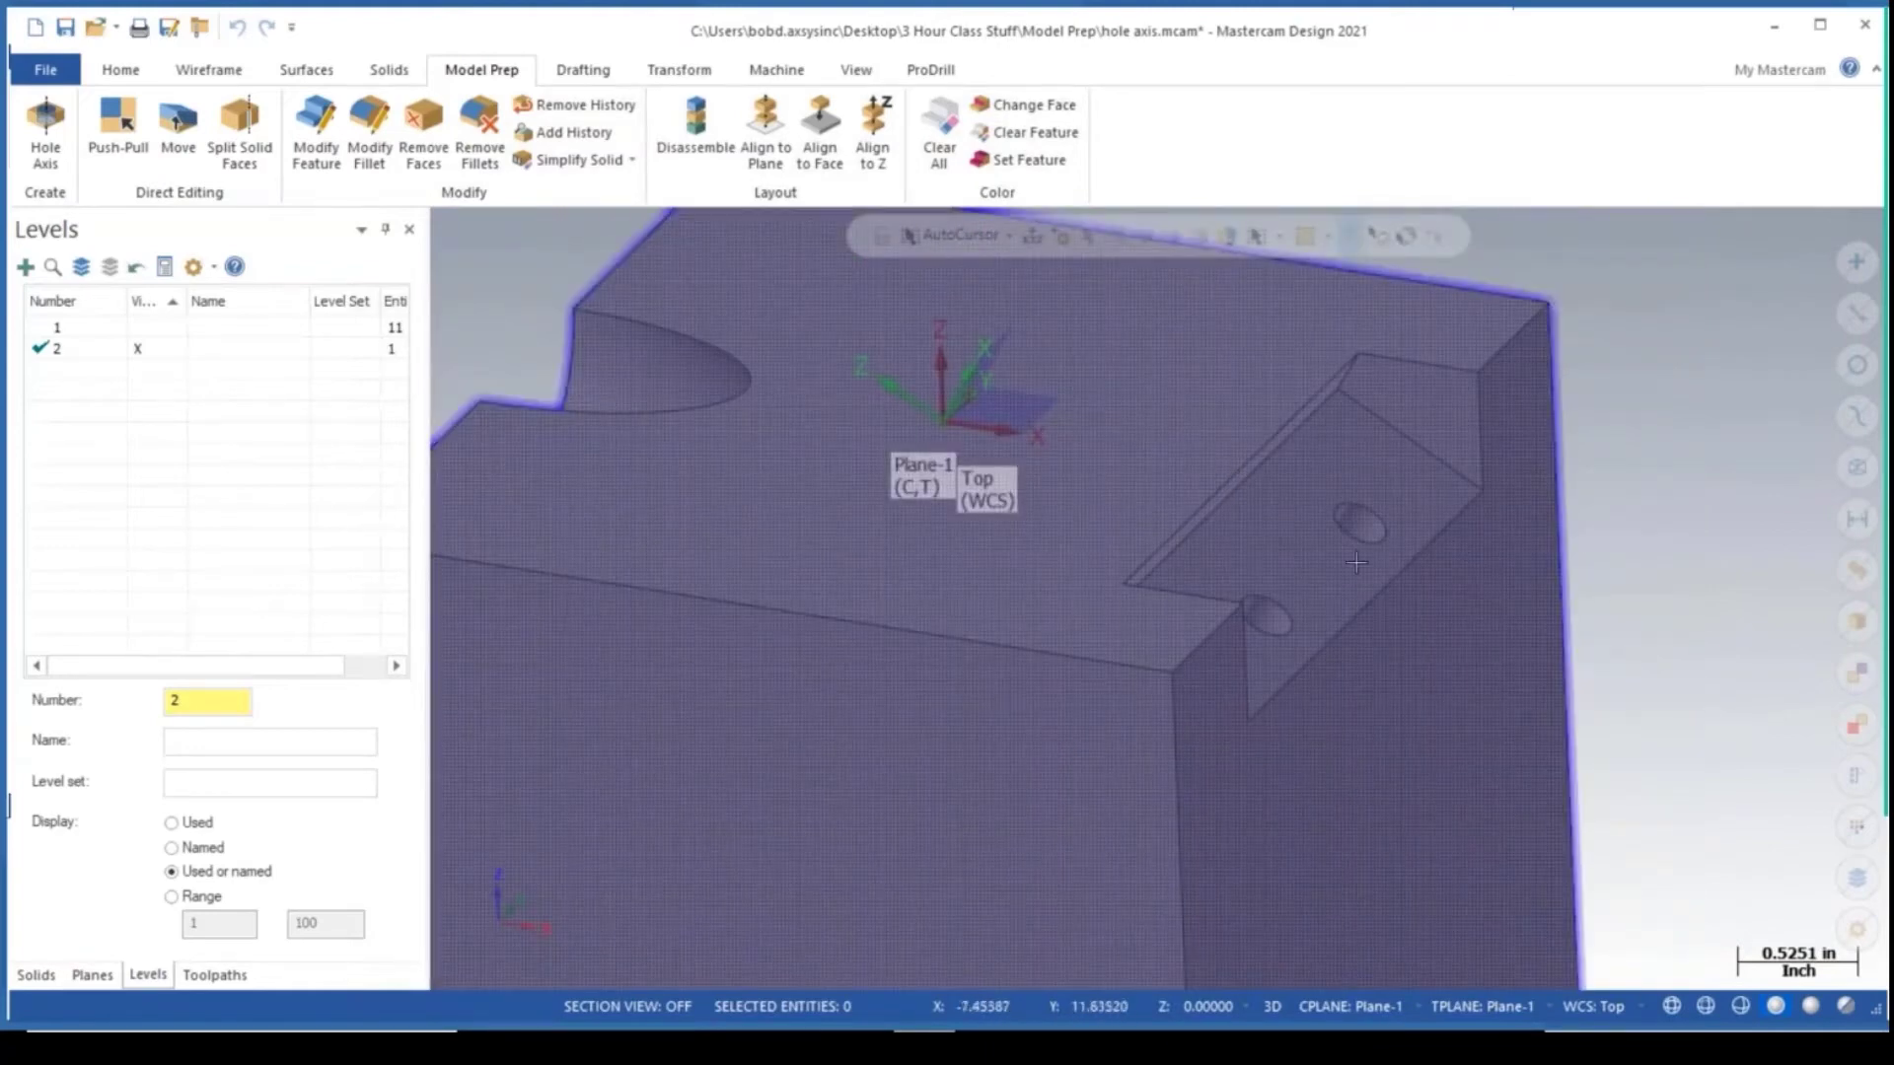
scroll(1358, 563, up, 2)
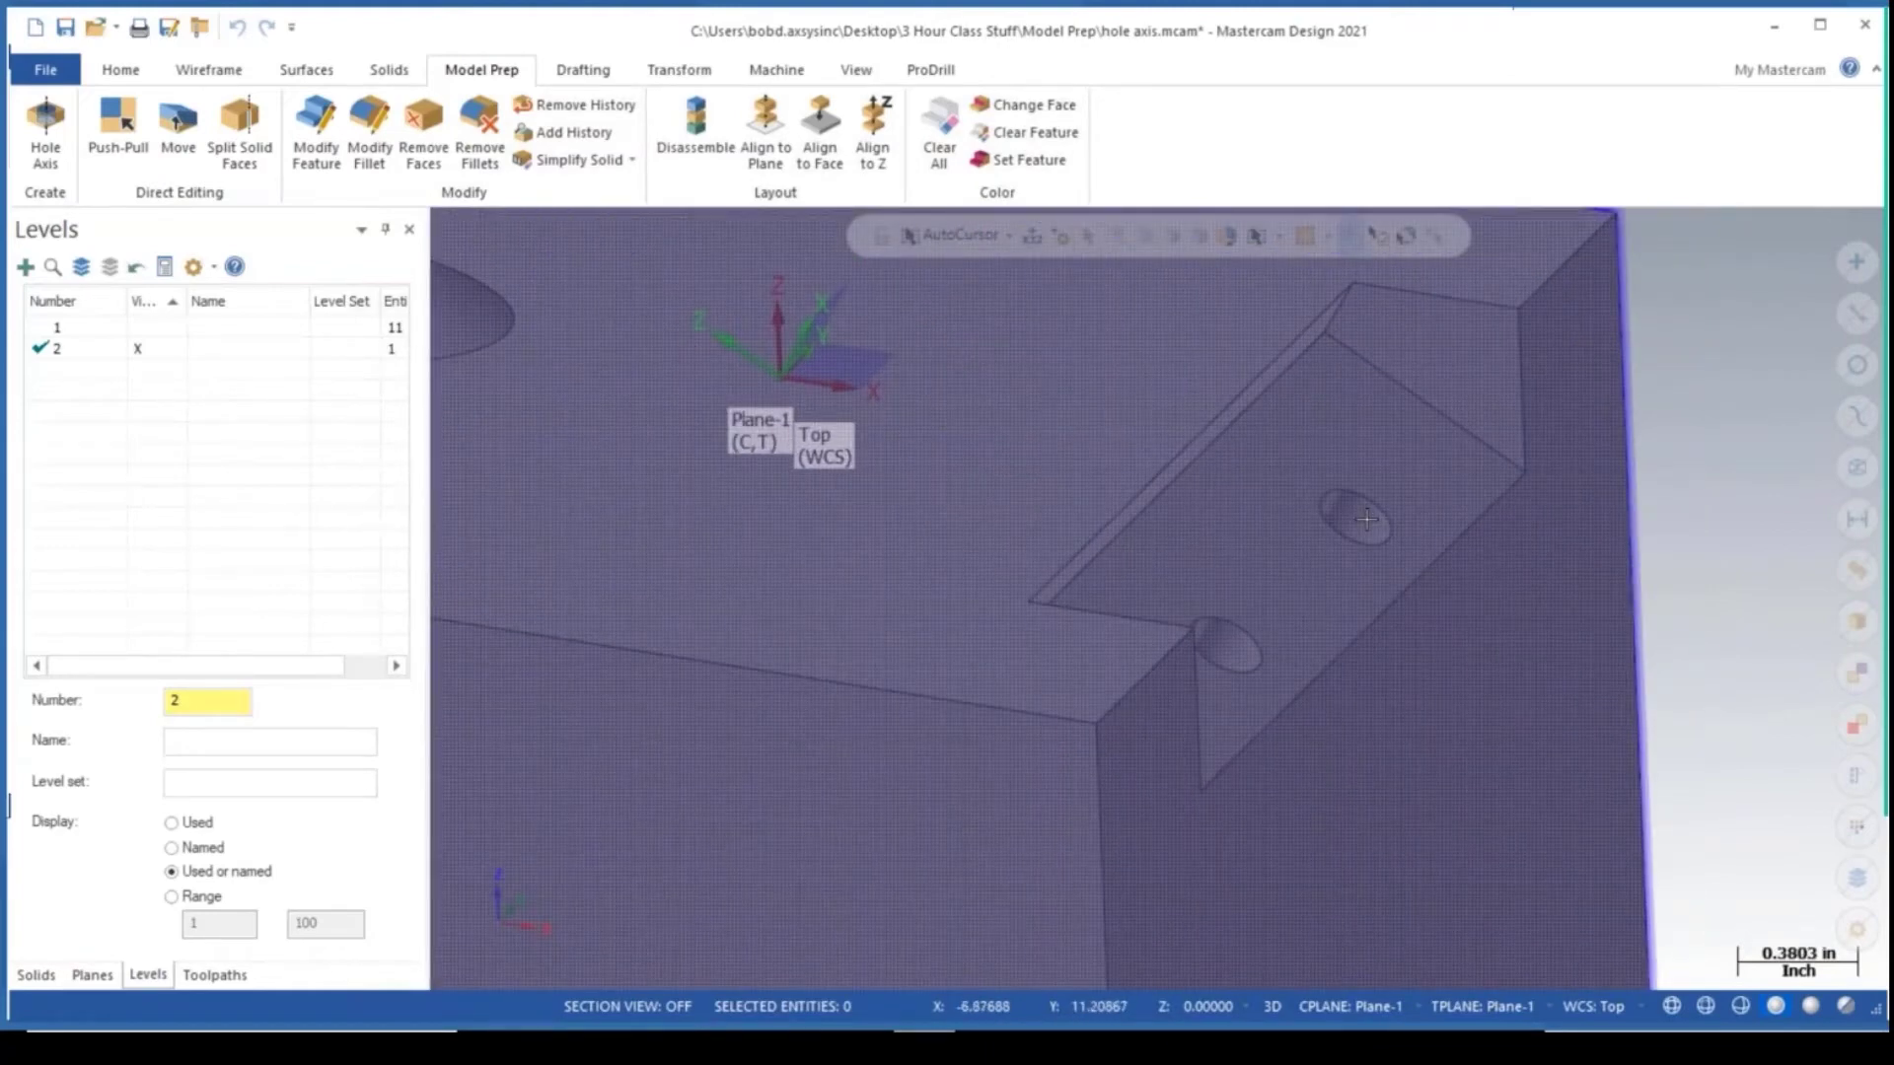
scroll(1366, 531, down, 3)
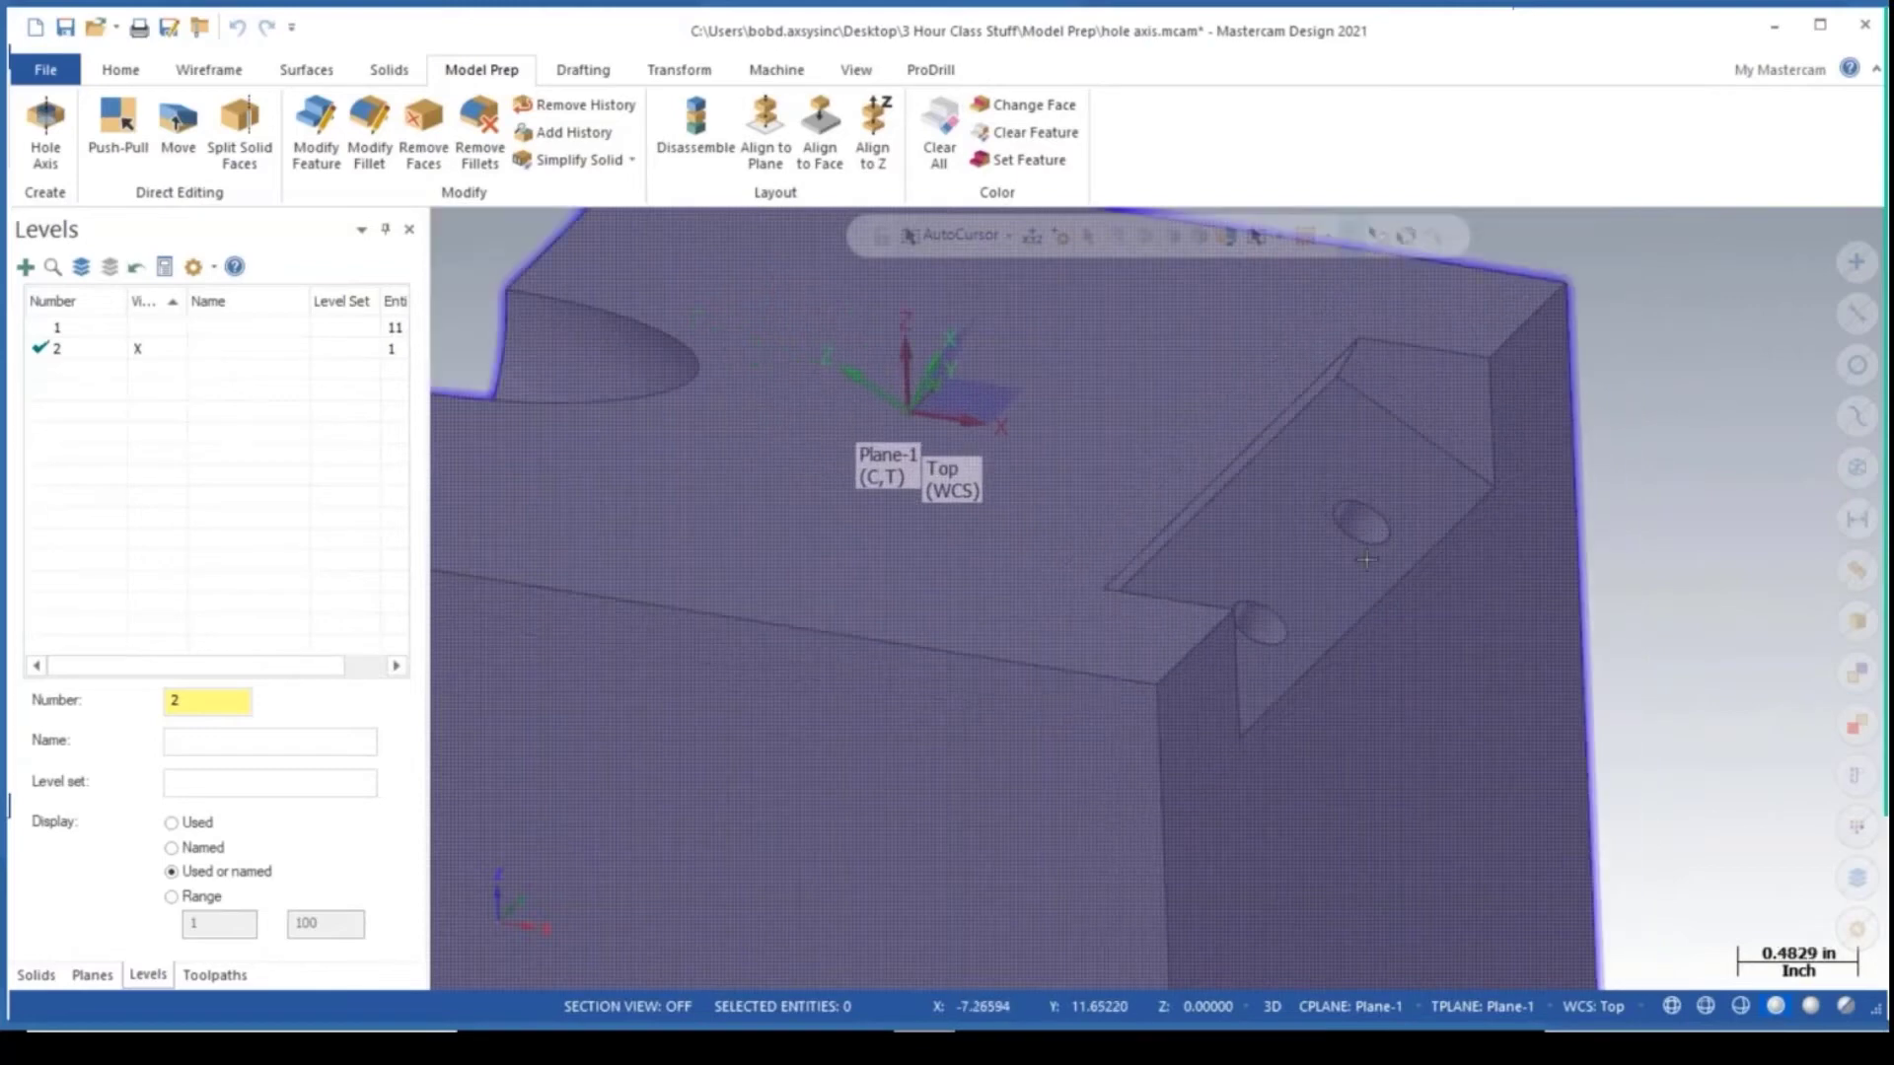
middle_drag(1366, 532, 1308, 603)
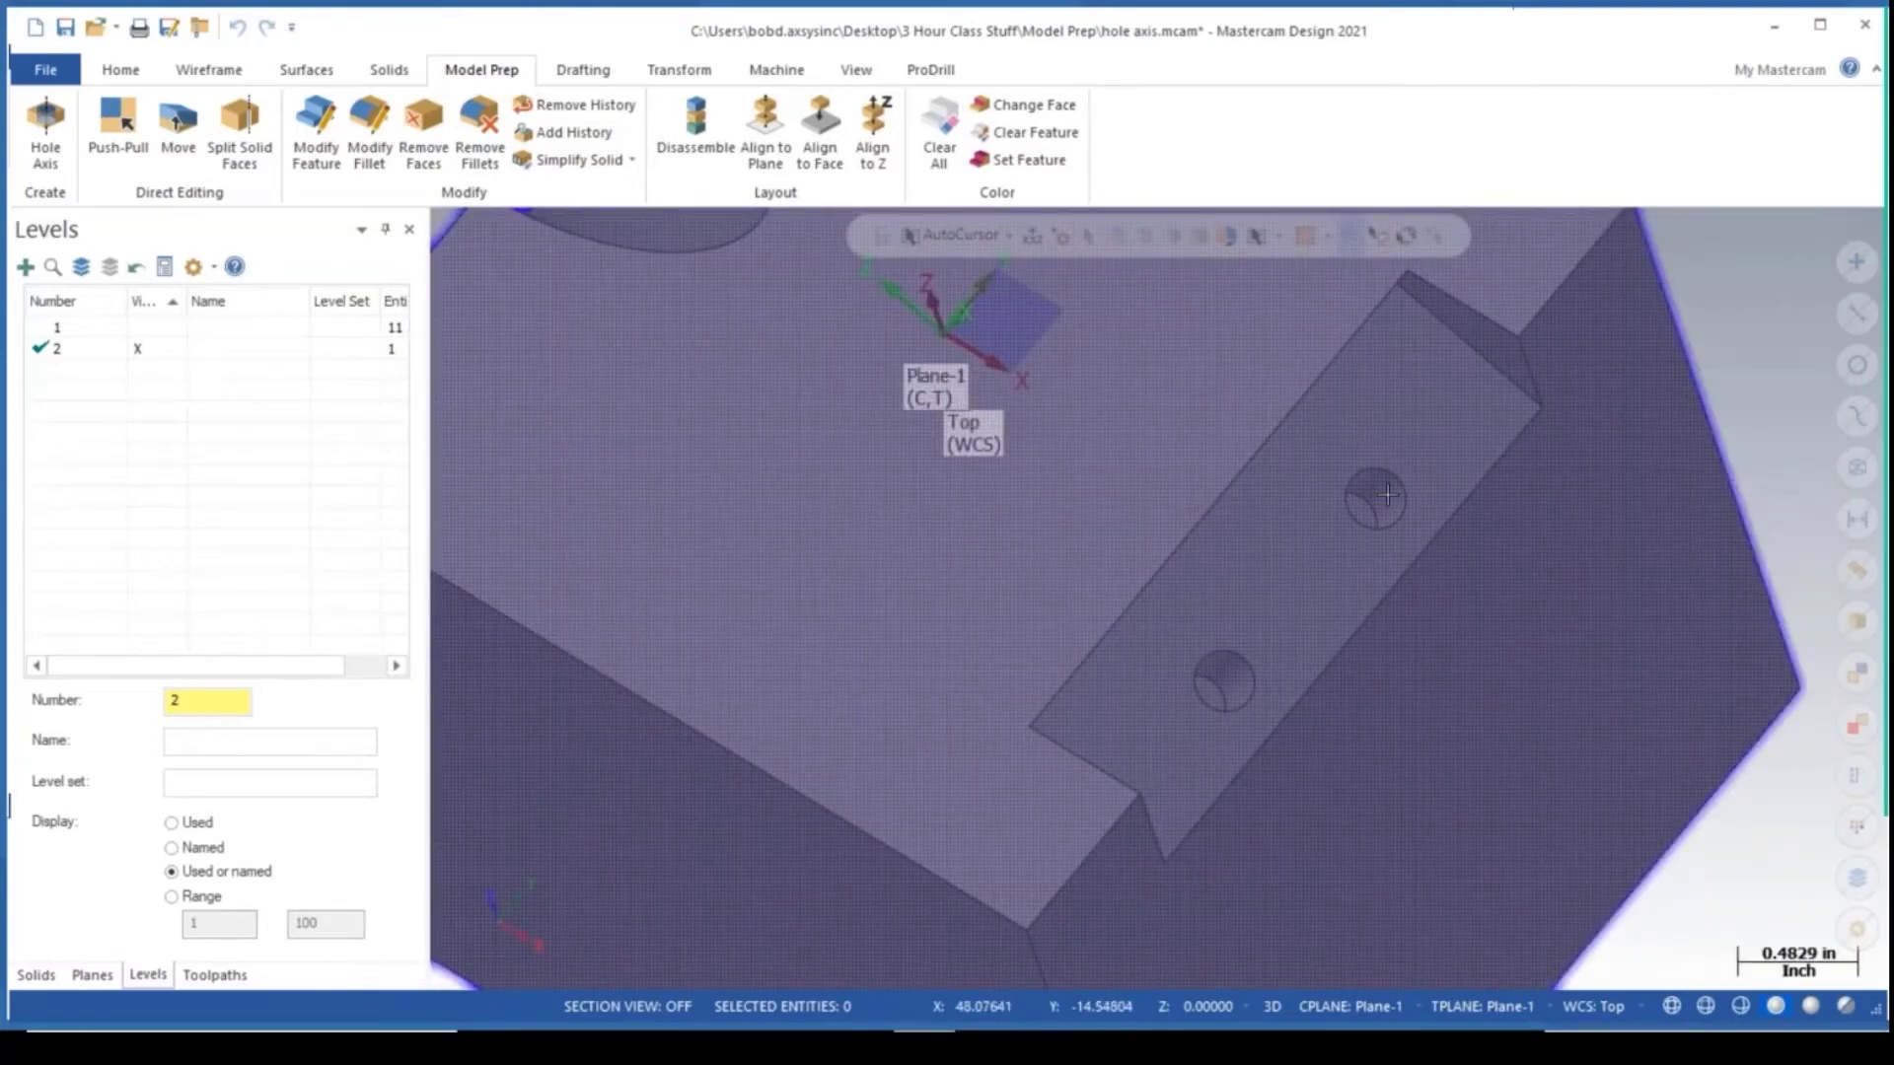
scroll(1323, 494, down, 2)
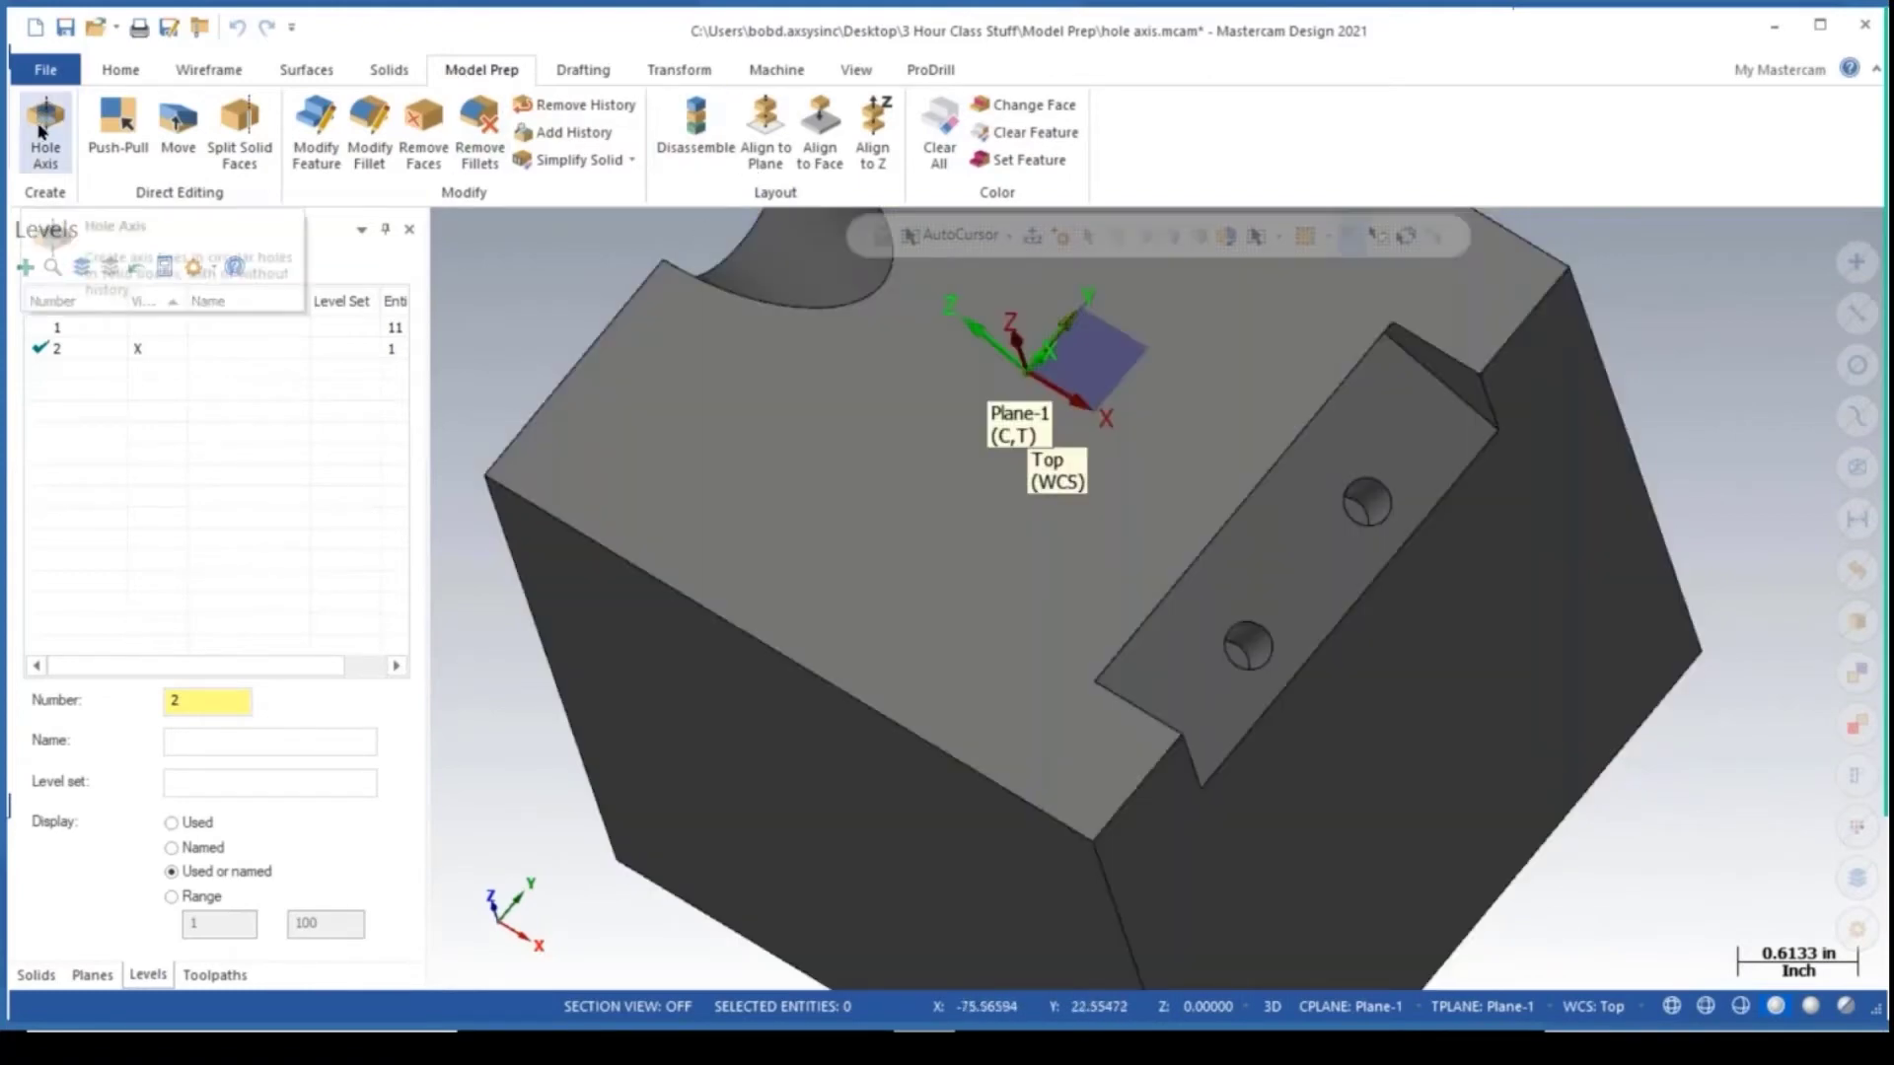
Create an axis line for the upper hole in the angled pocket face with Hole Axis, excluding points and circles.
click(54, 163)
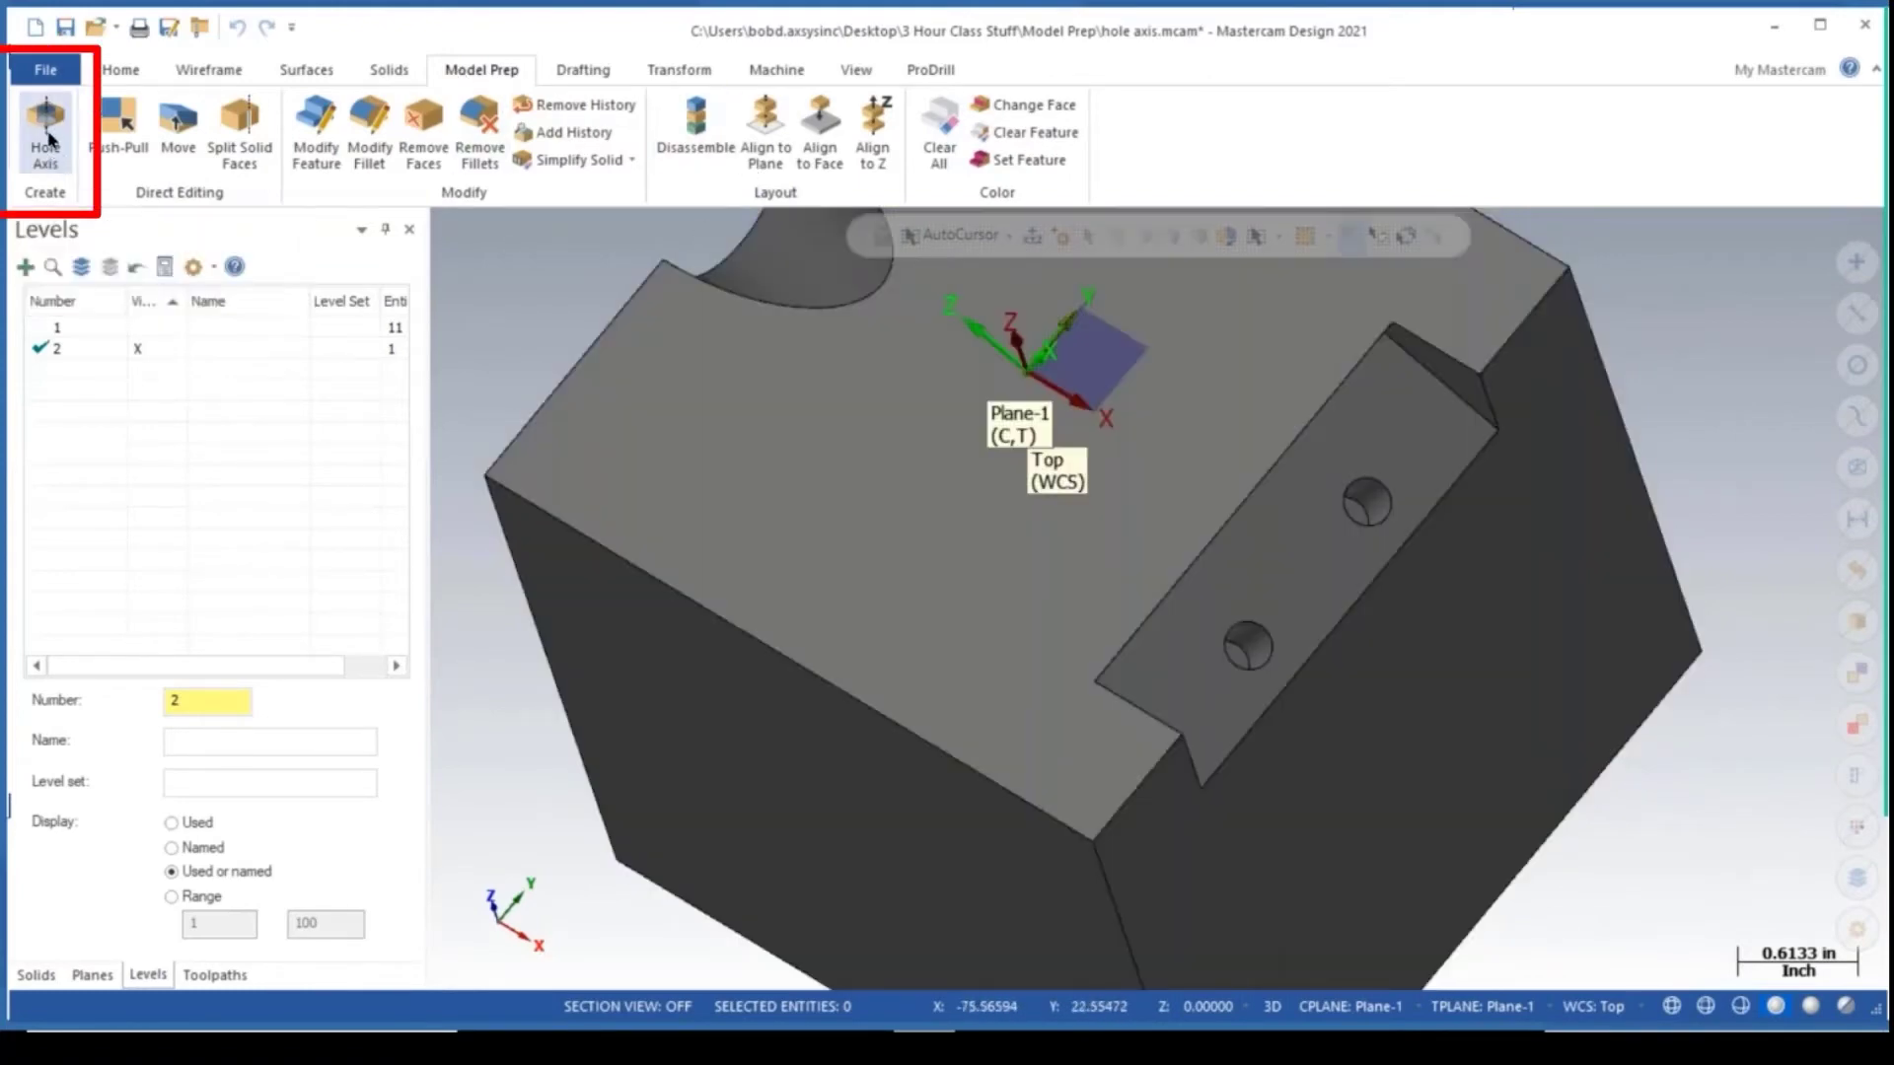
scroll(1365, 564, up, 2)
scroll(1364, 562, up, 1)
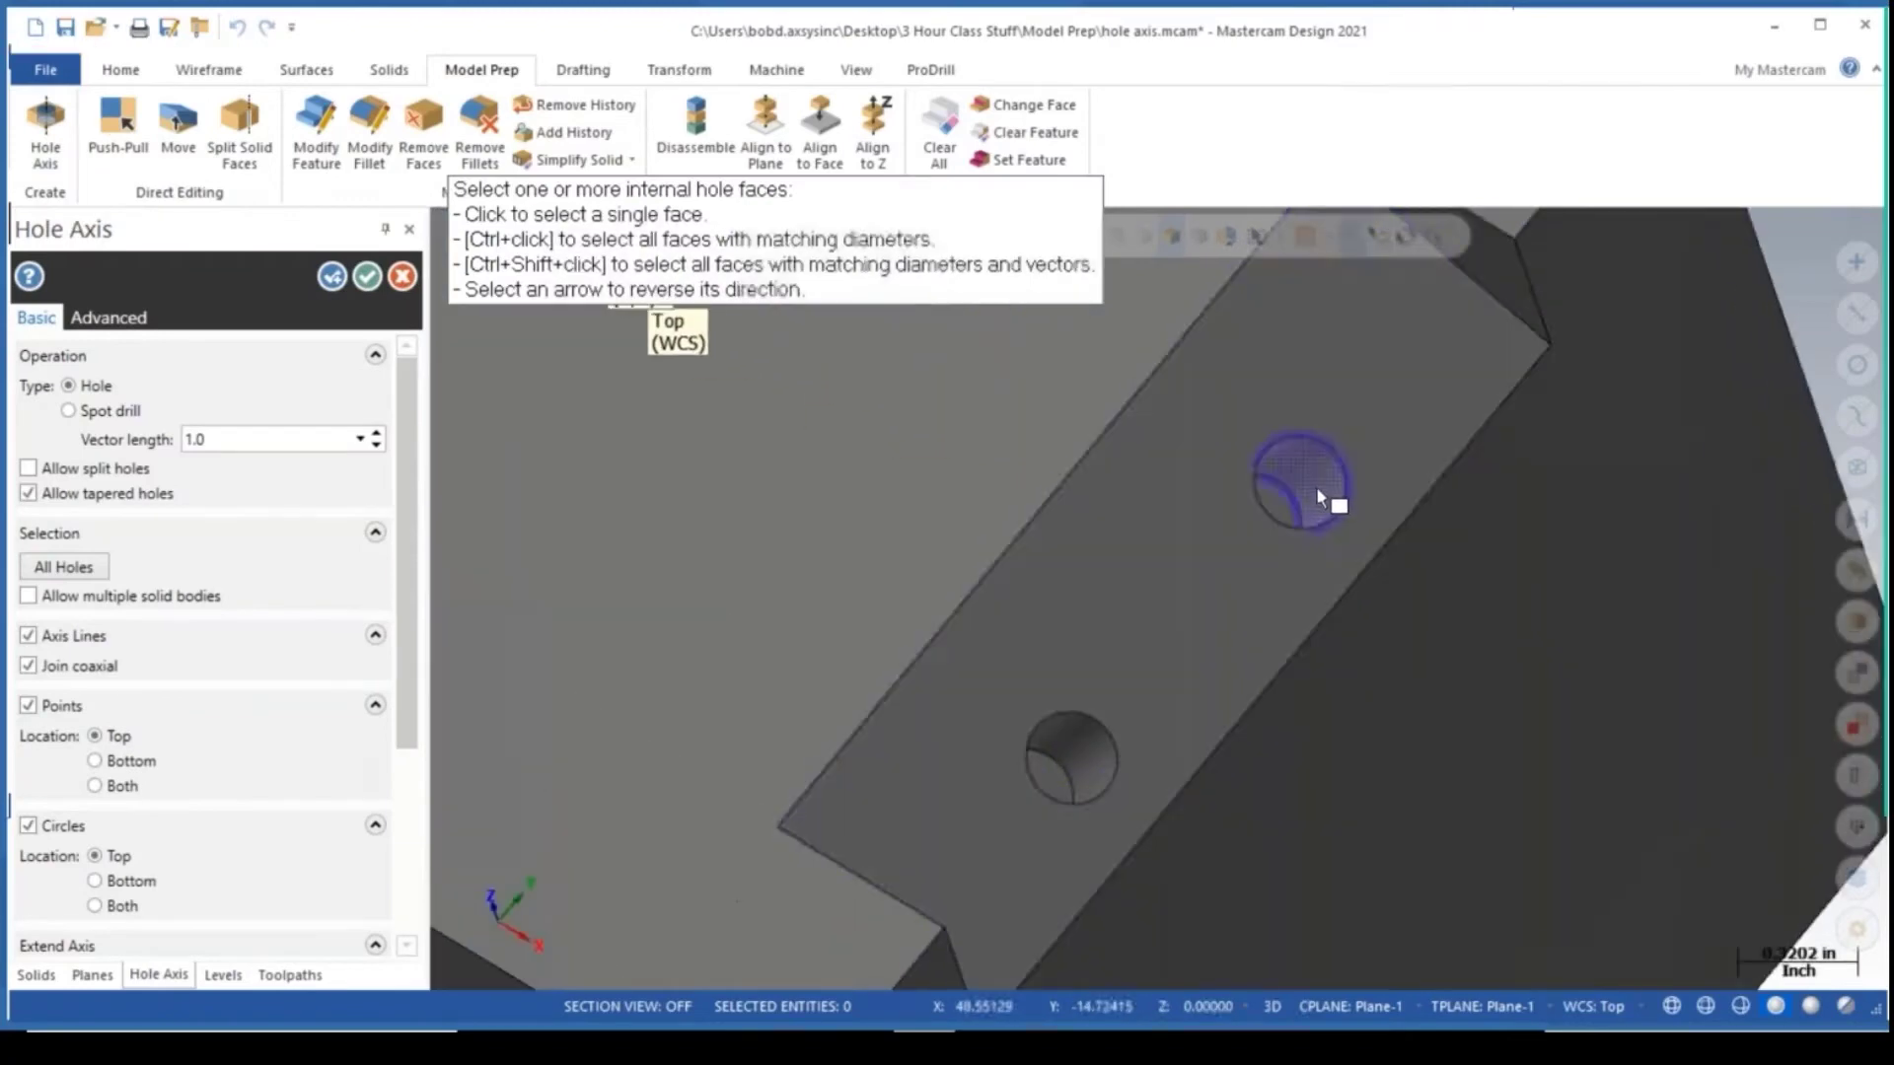
click(1316, 481)
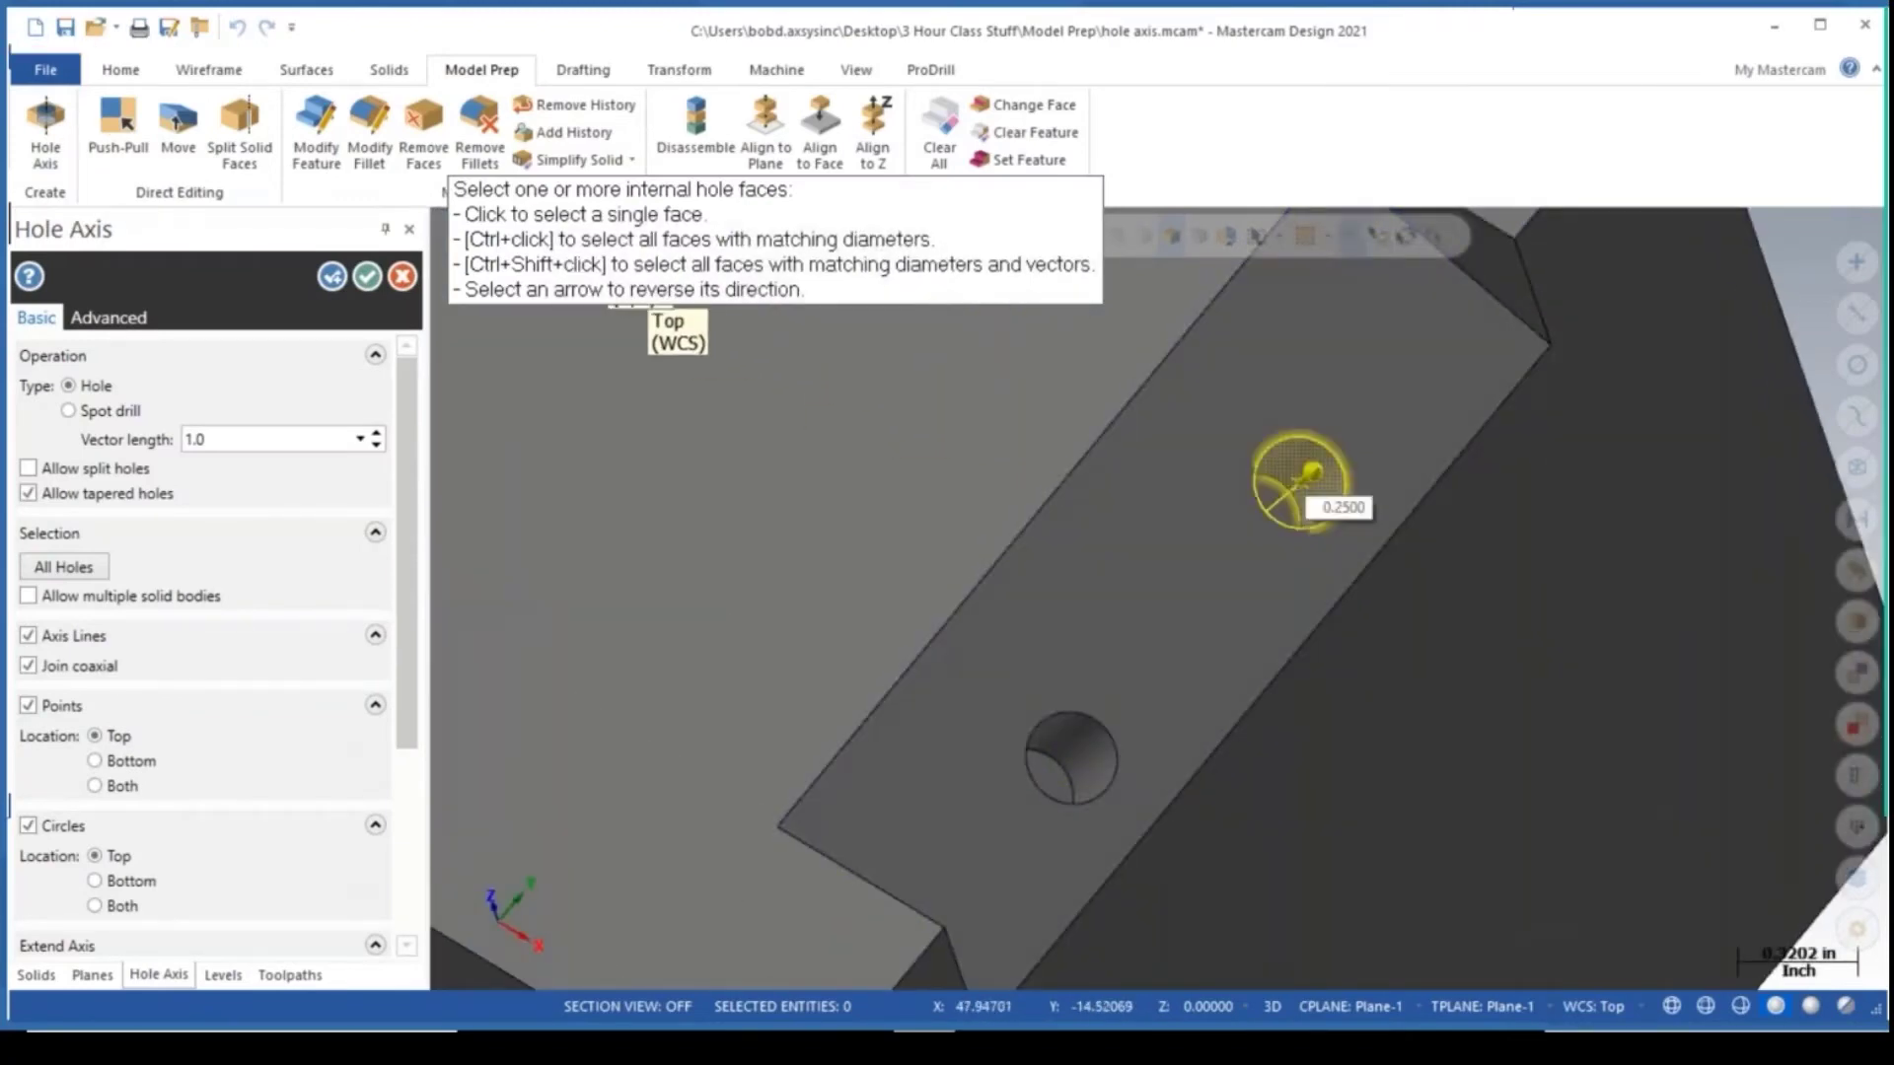
middle_drag(1226, 581, 1269, 545)
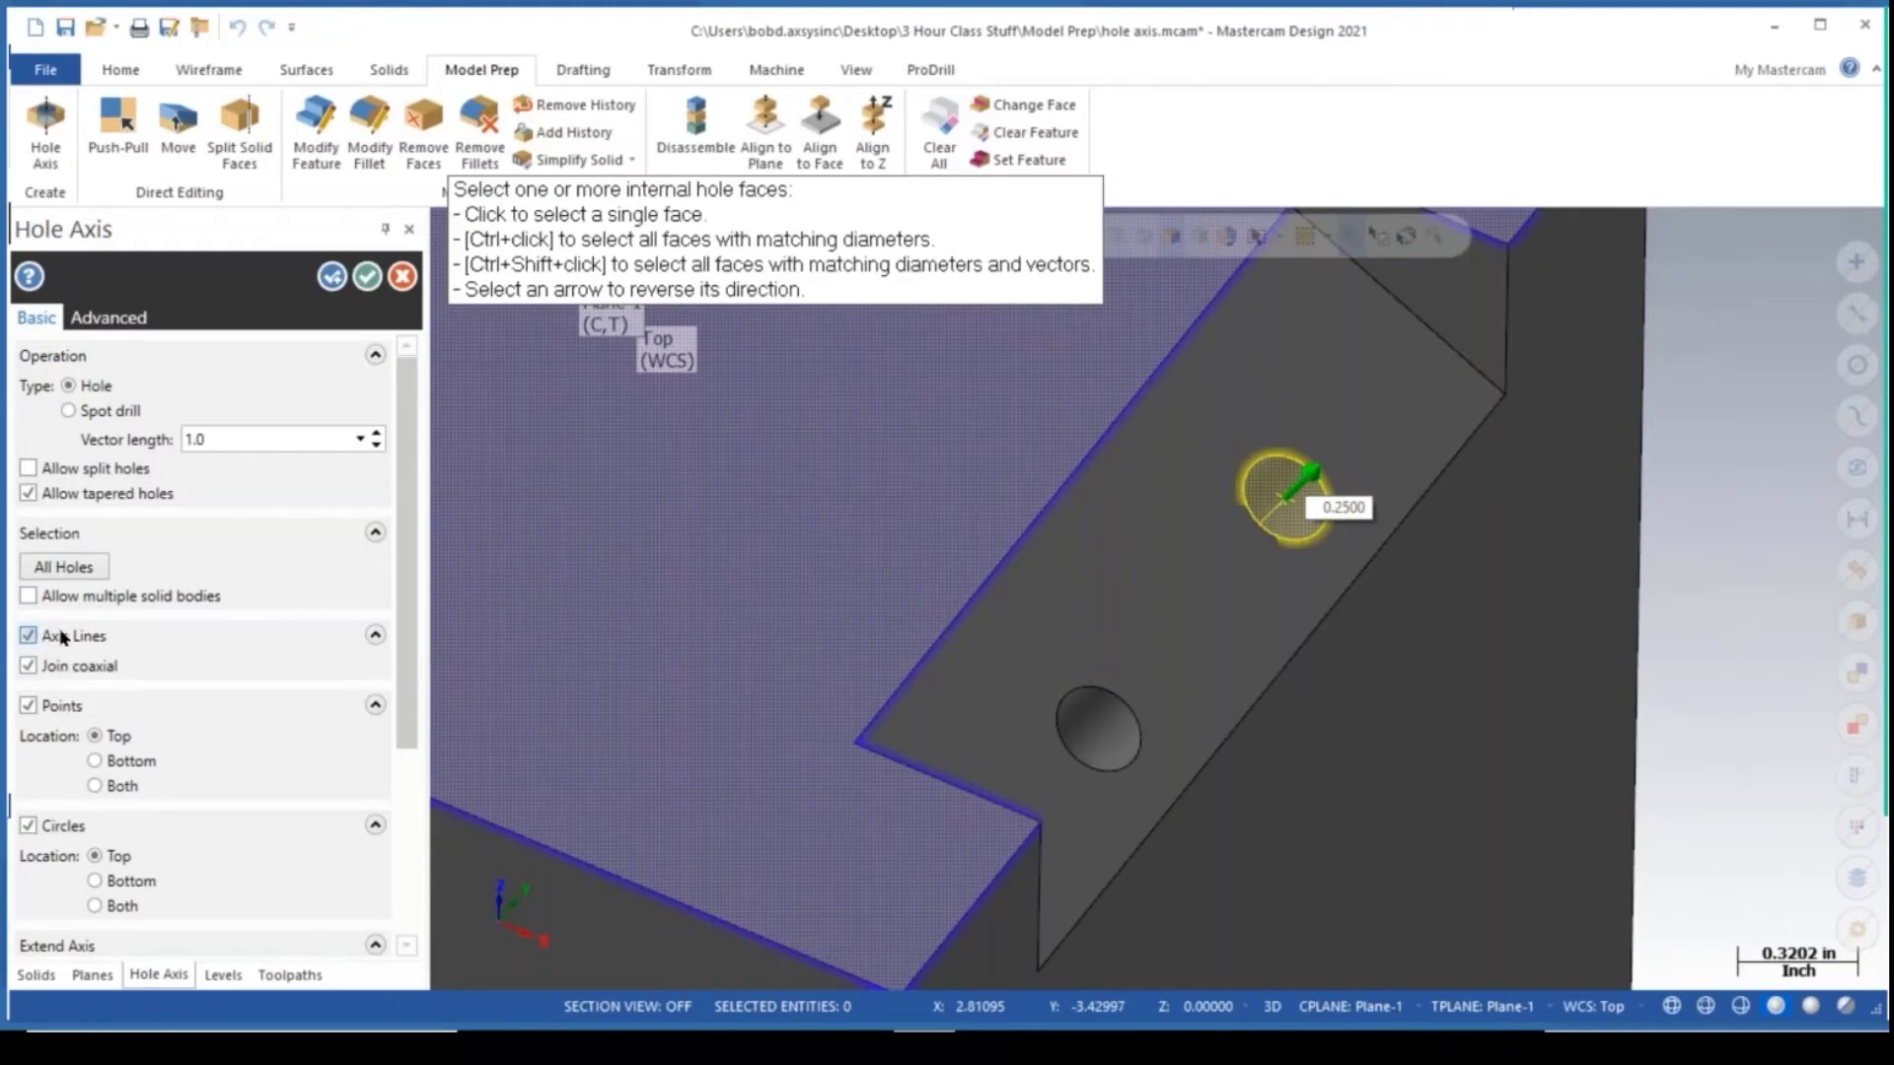
click(29, 706)
click(29, 826)
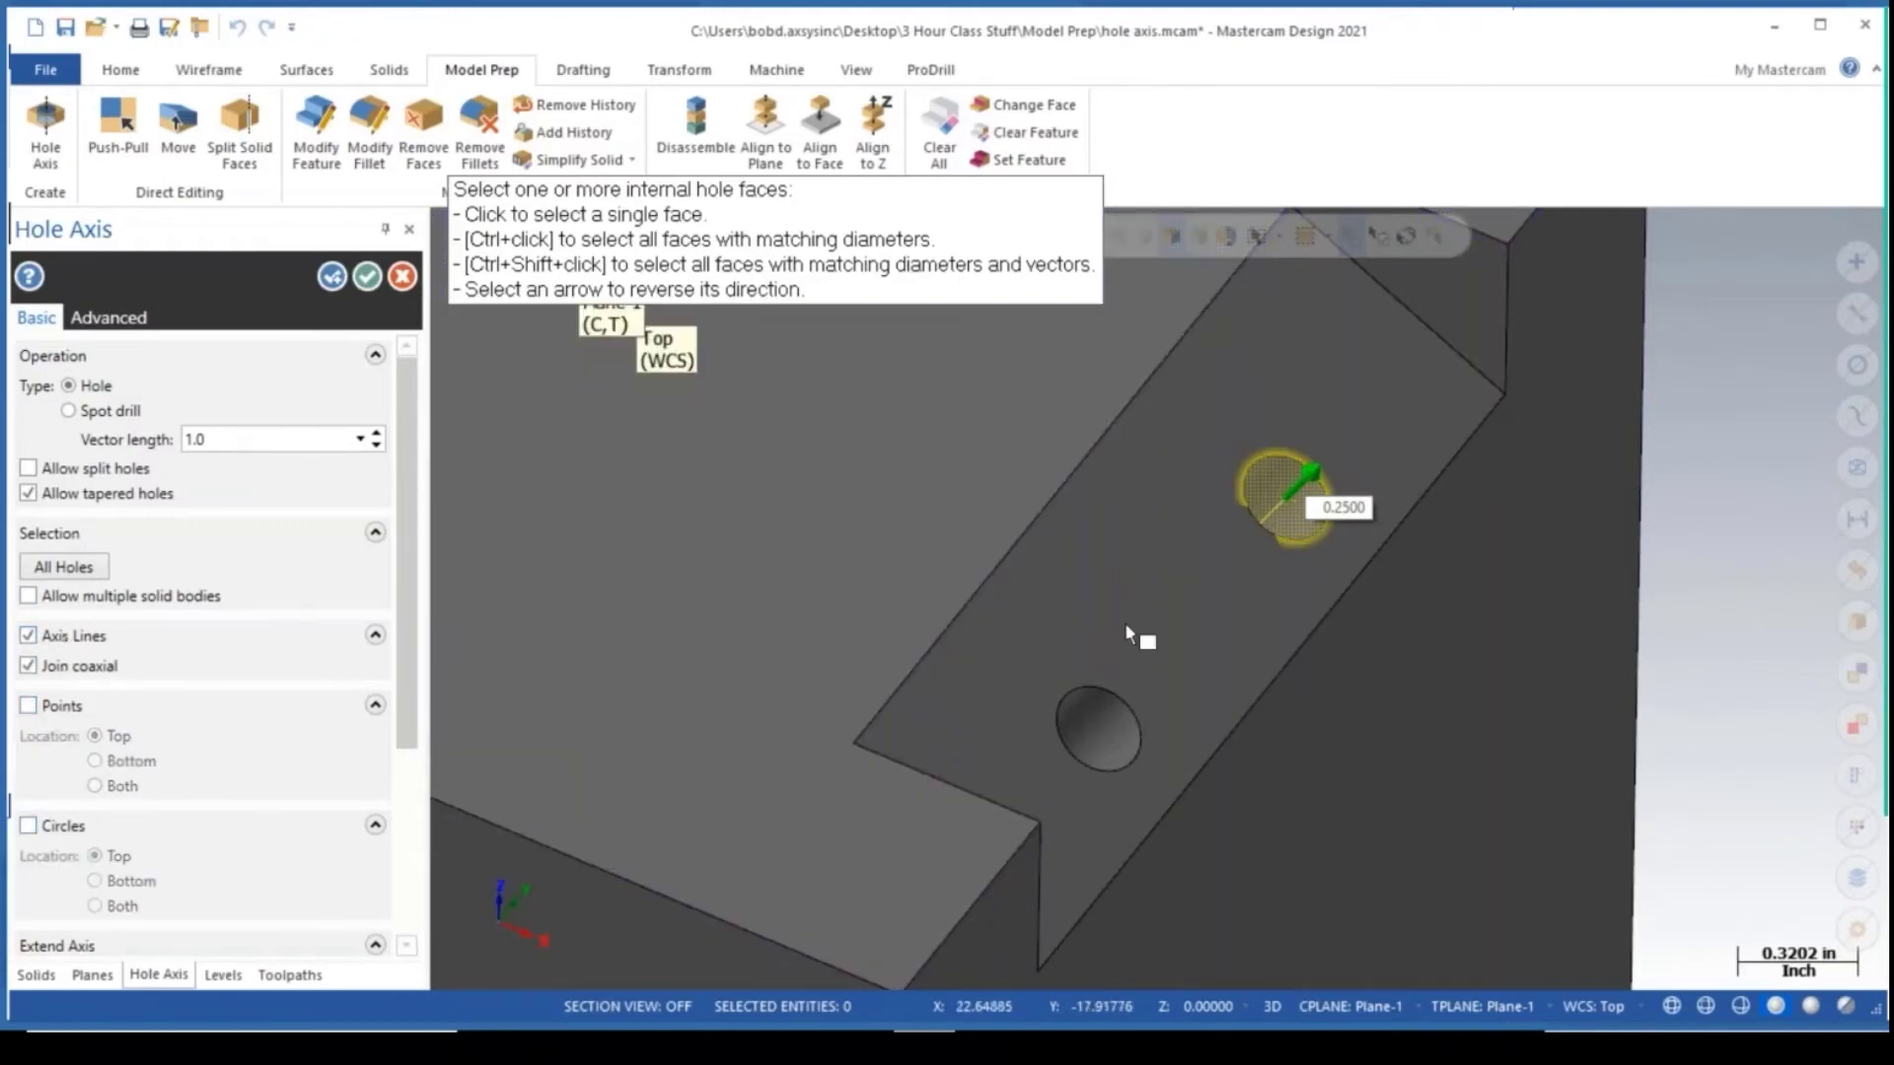
middle_drag(1130, 632, 1194, 607)
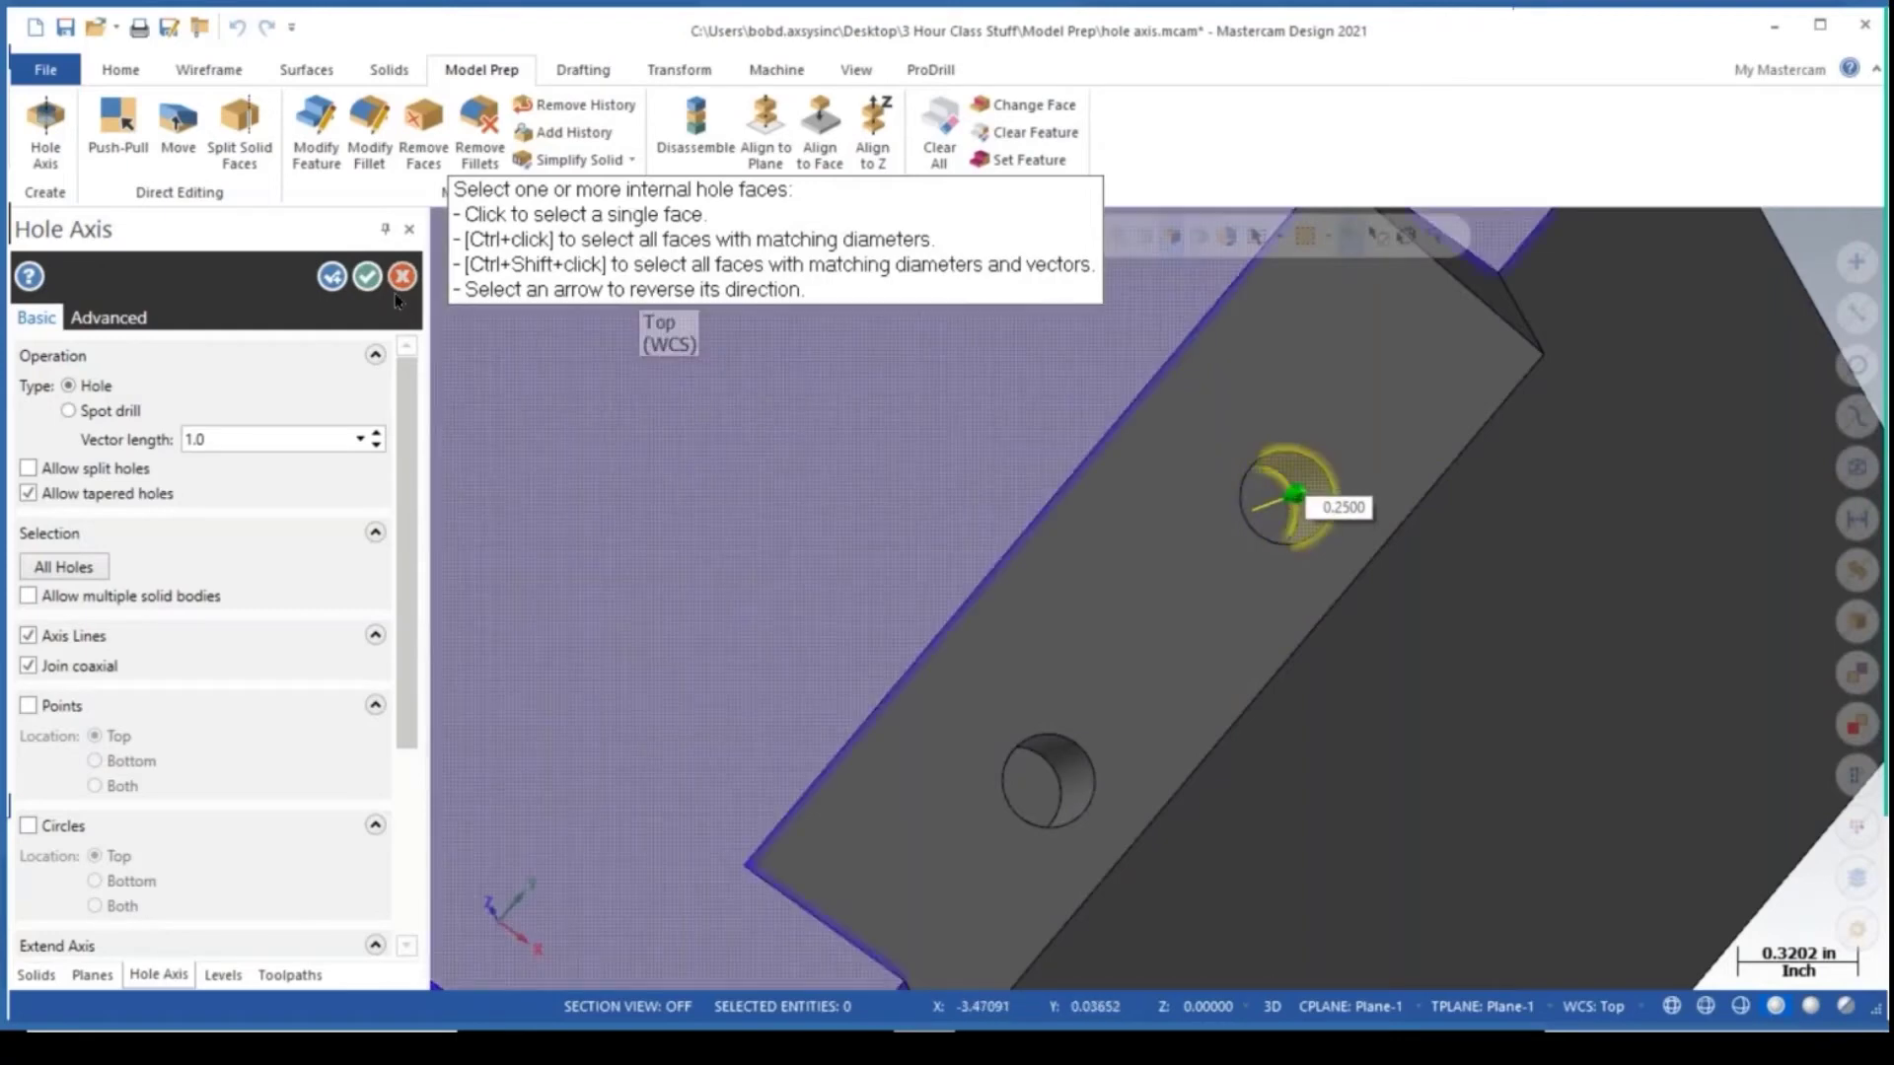
click(370, 279)
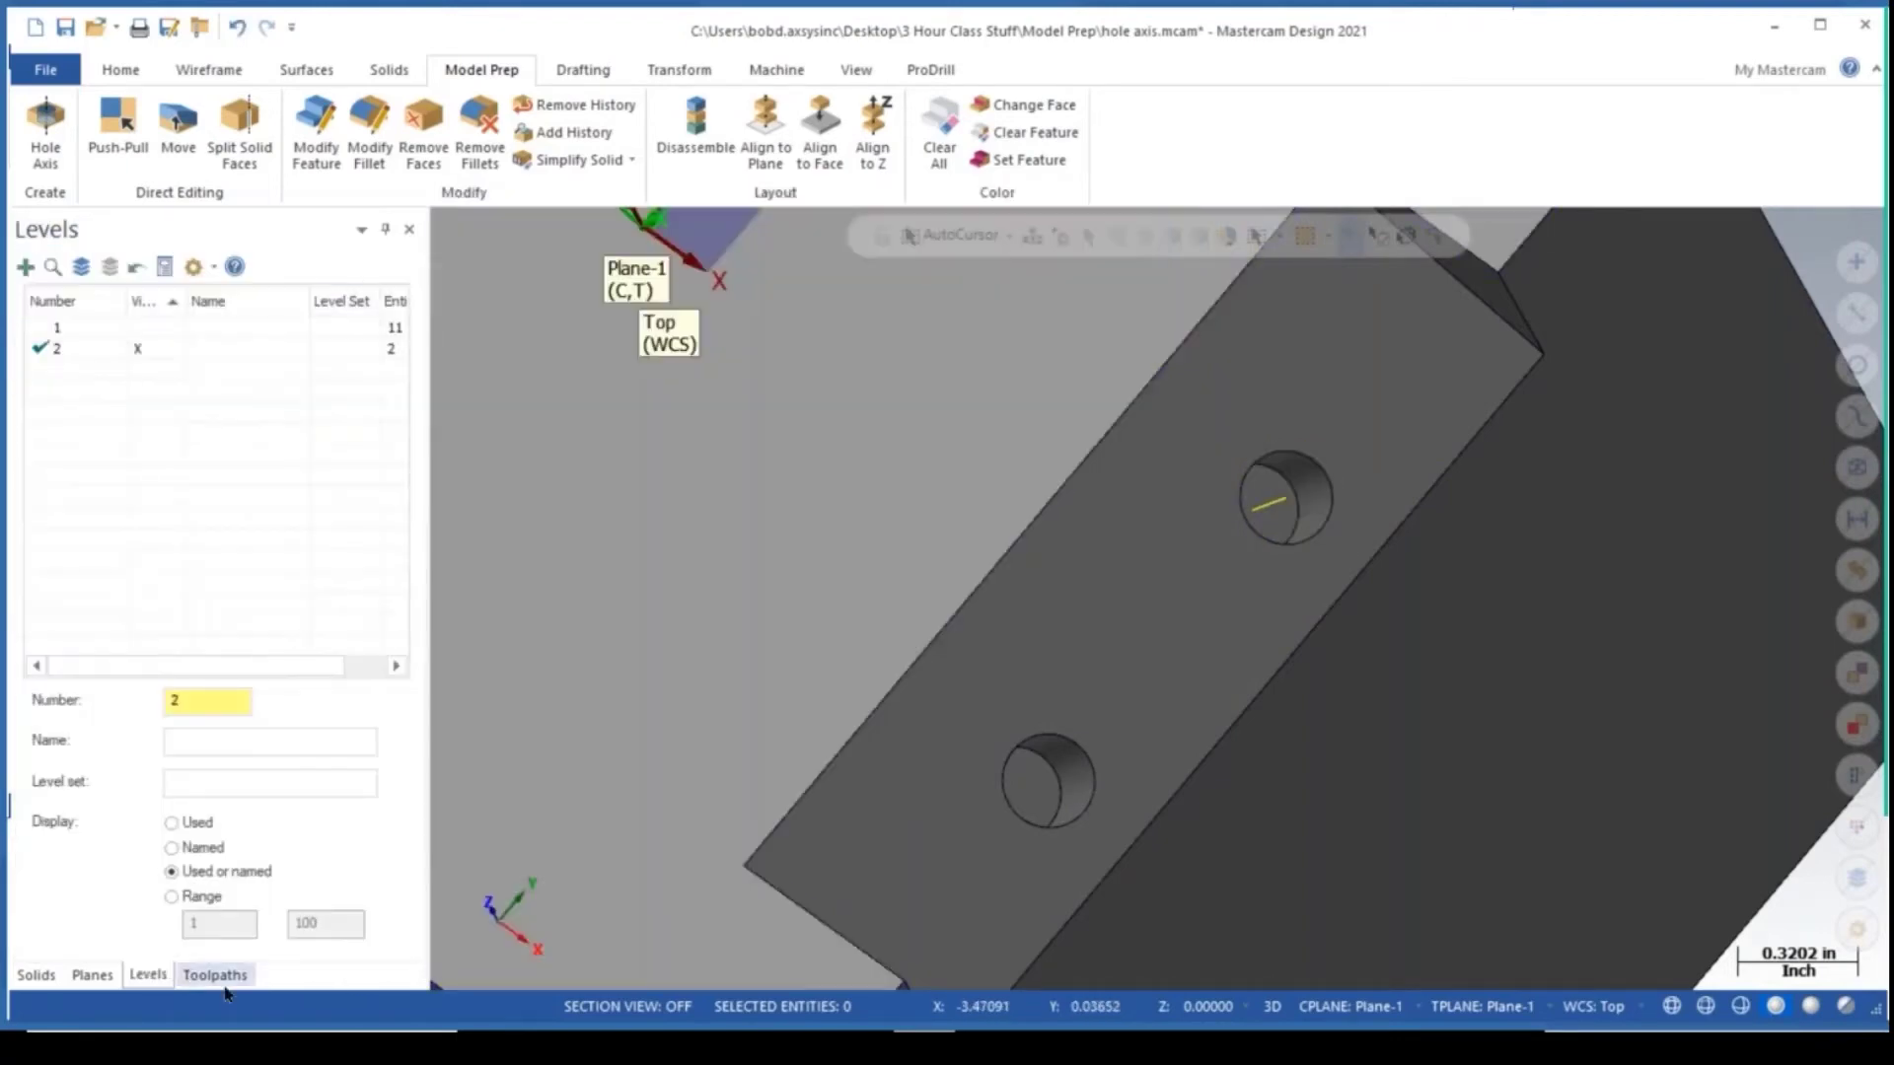
Create a plane from the entity normal of the small hole's axis line, using plane 5 of 8 with Z pointing out of the hole.
click(92, 974)
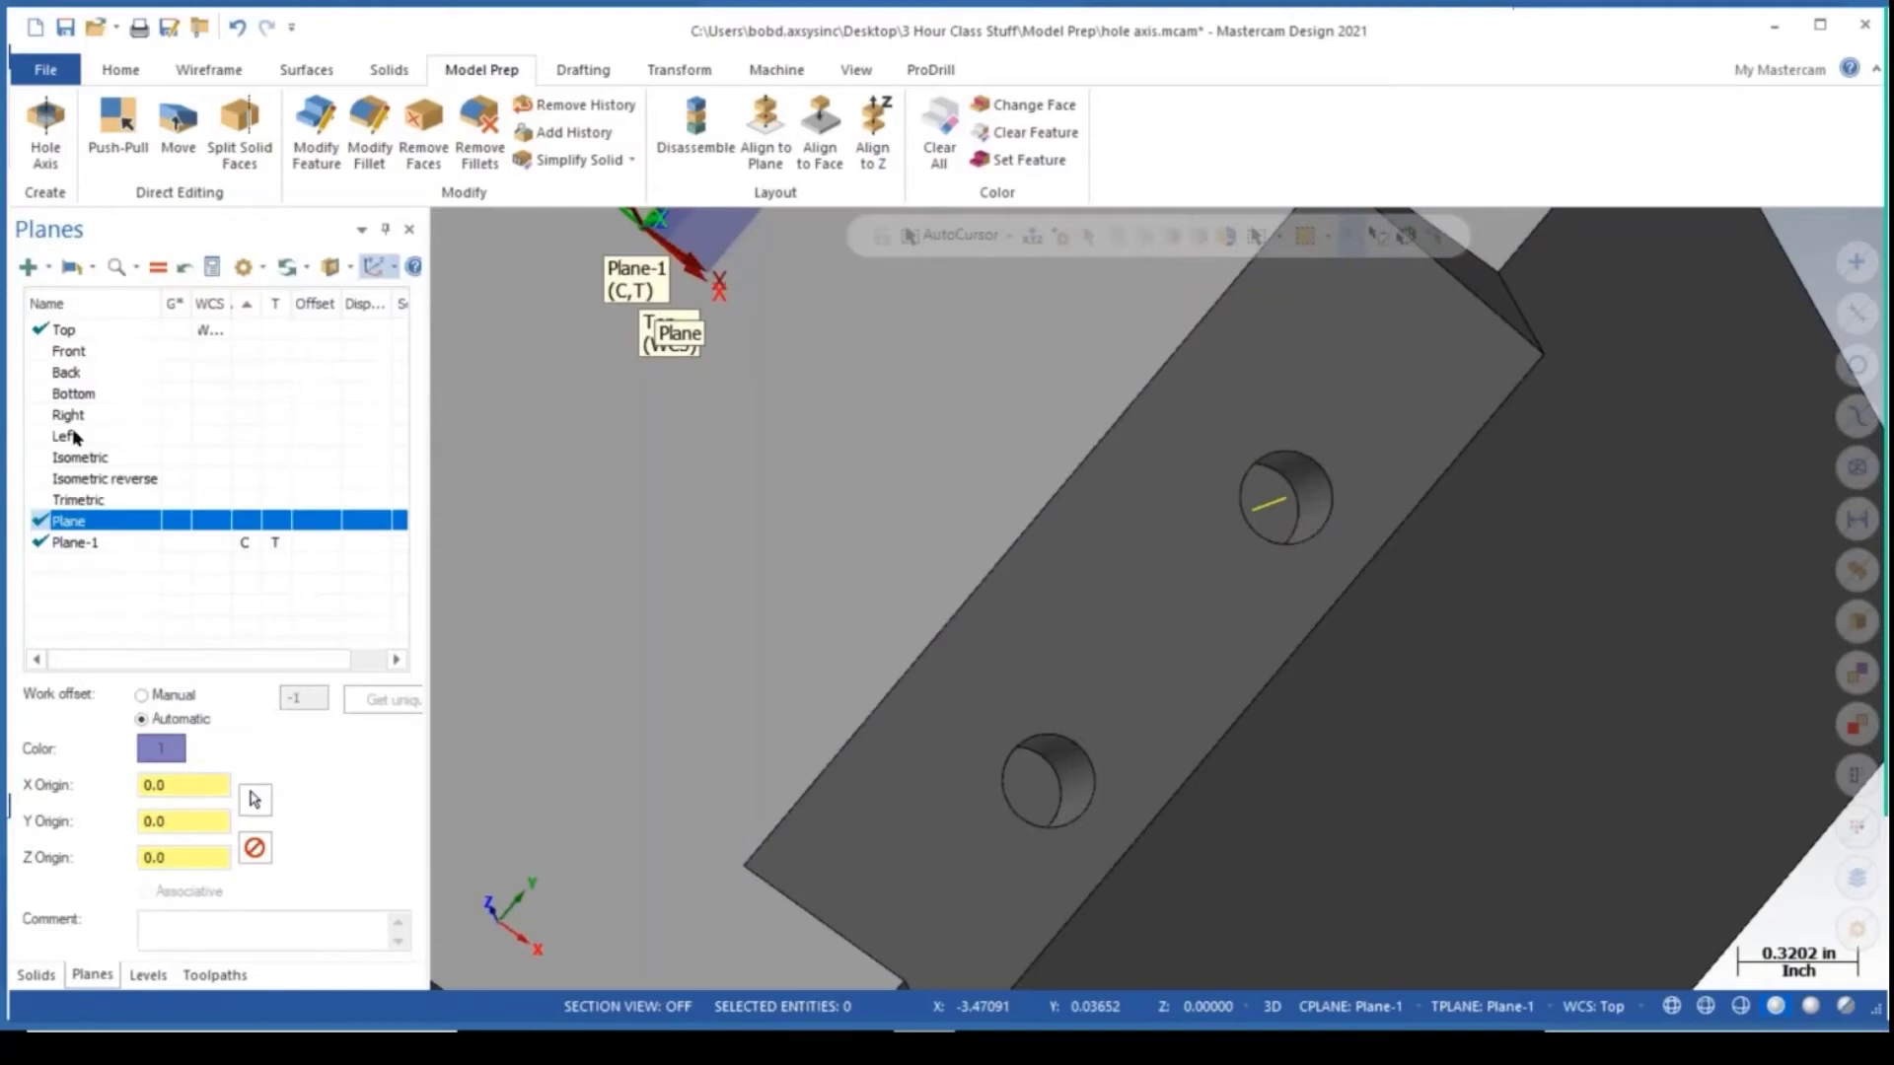
click(46, 274)
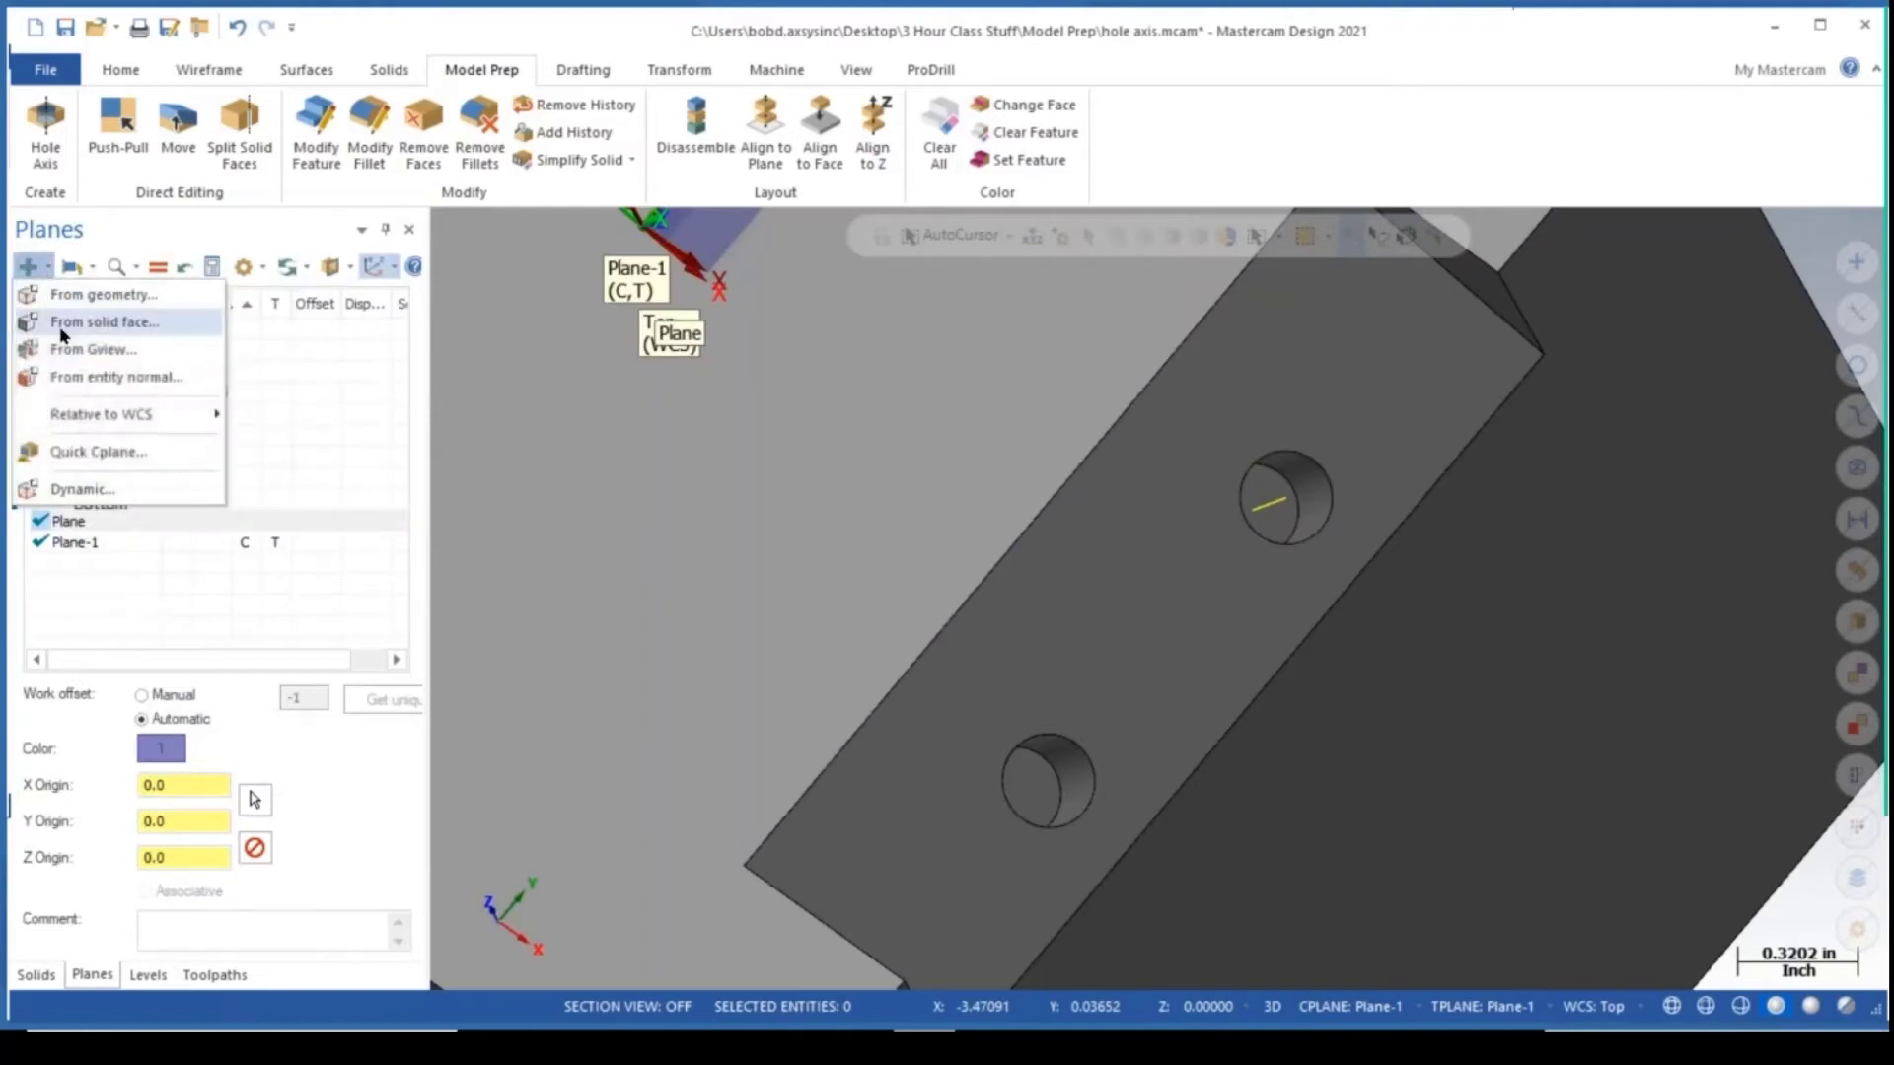
click(81, 381)
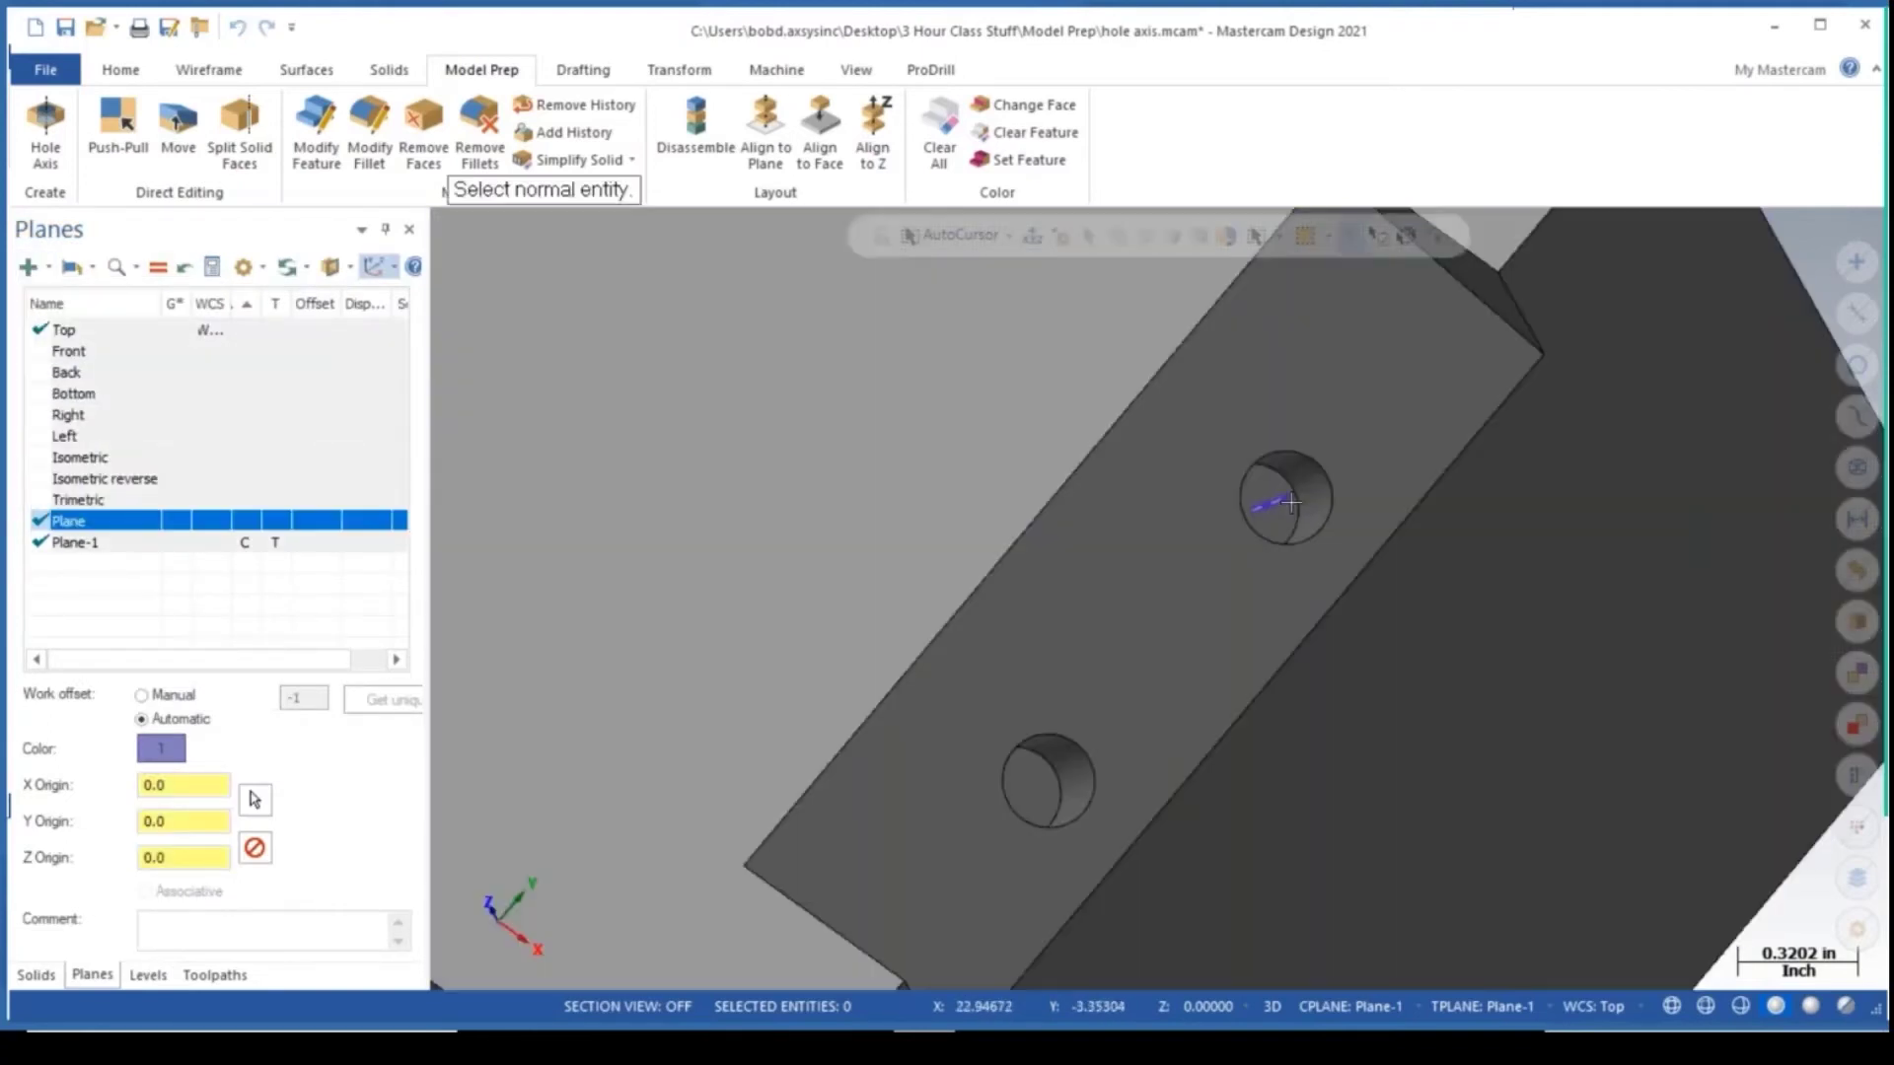
click(1270, 504)
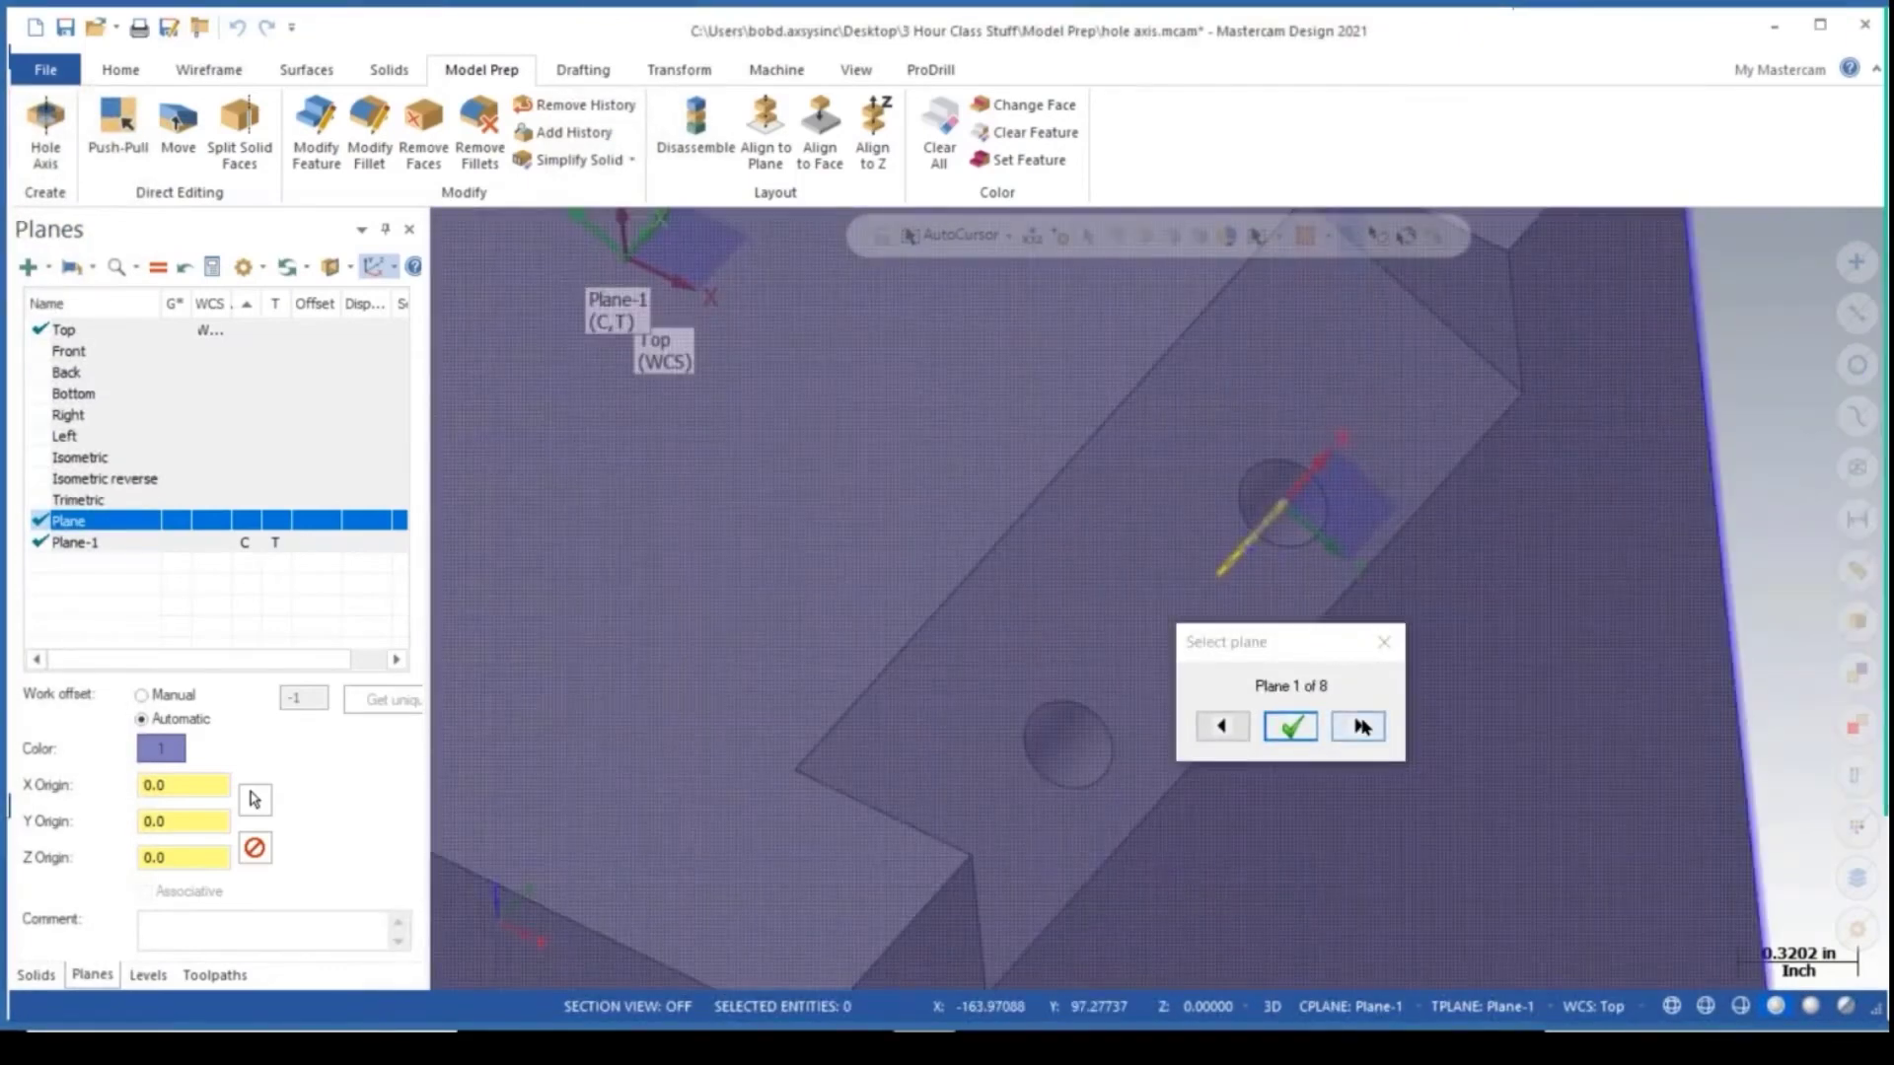
click(1359, 726)
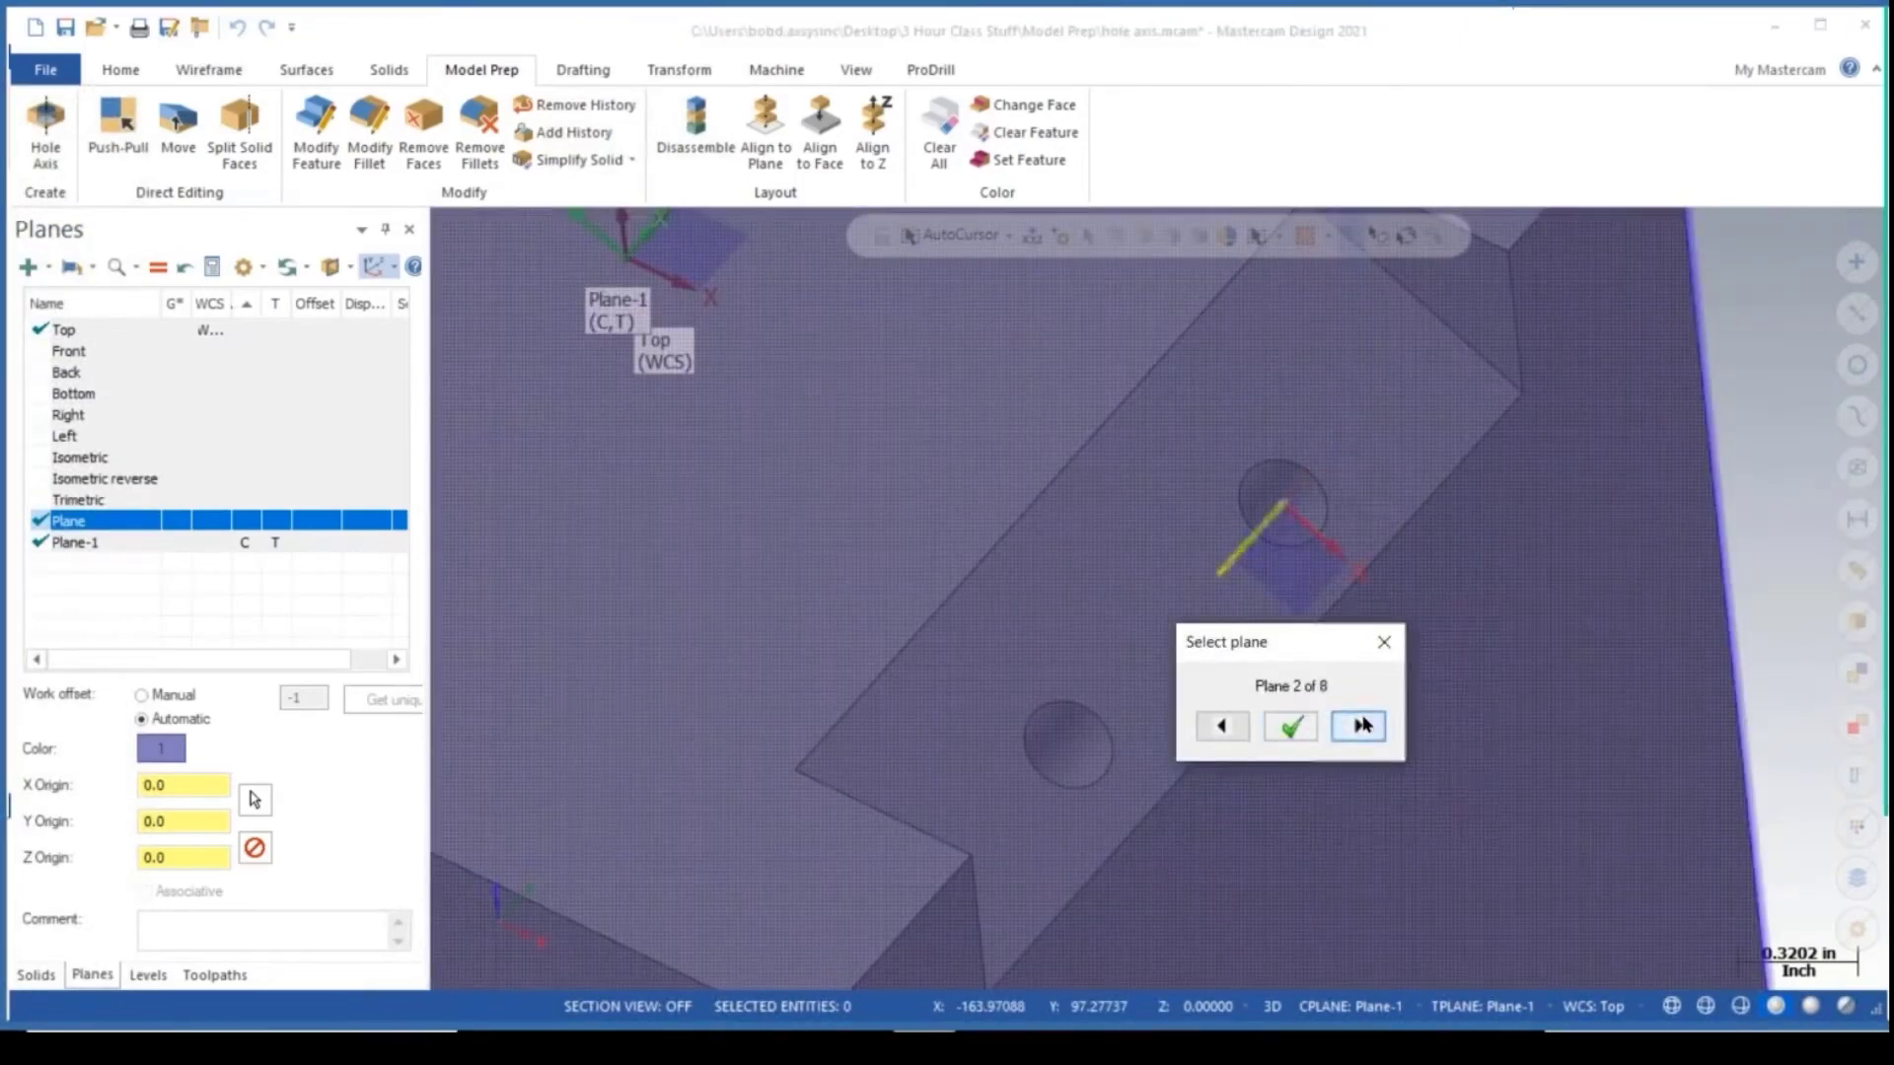
click(1358, 726)
click(1358, 726)
click(1358, 726)
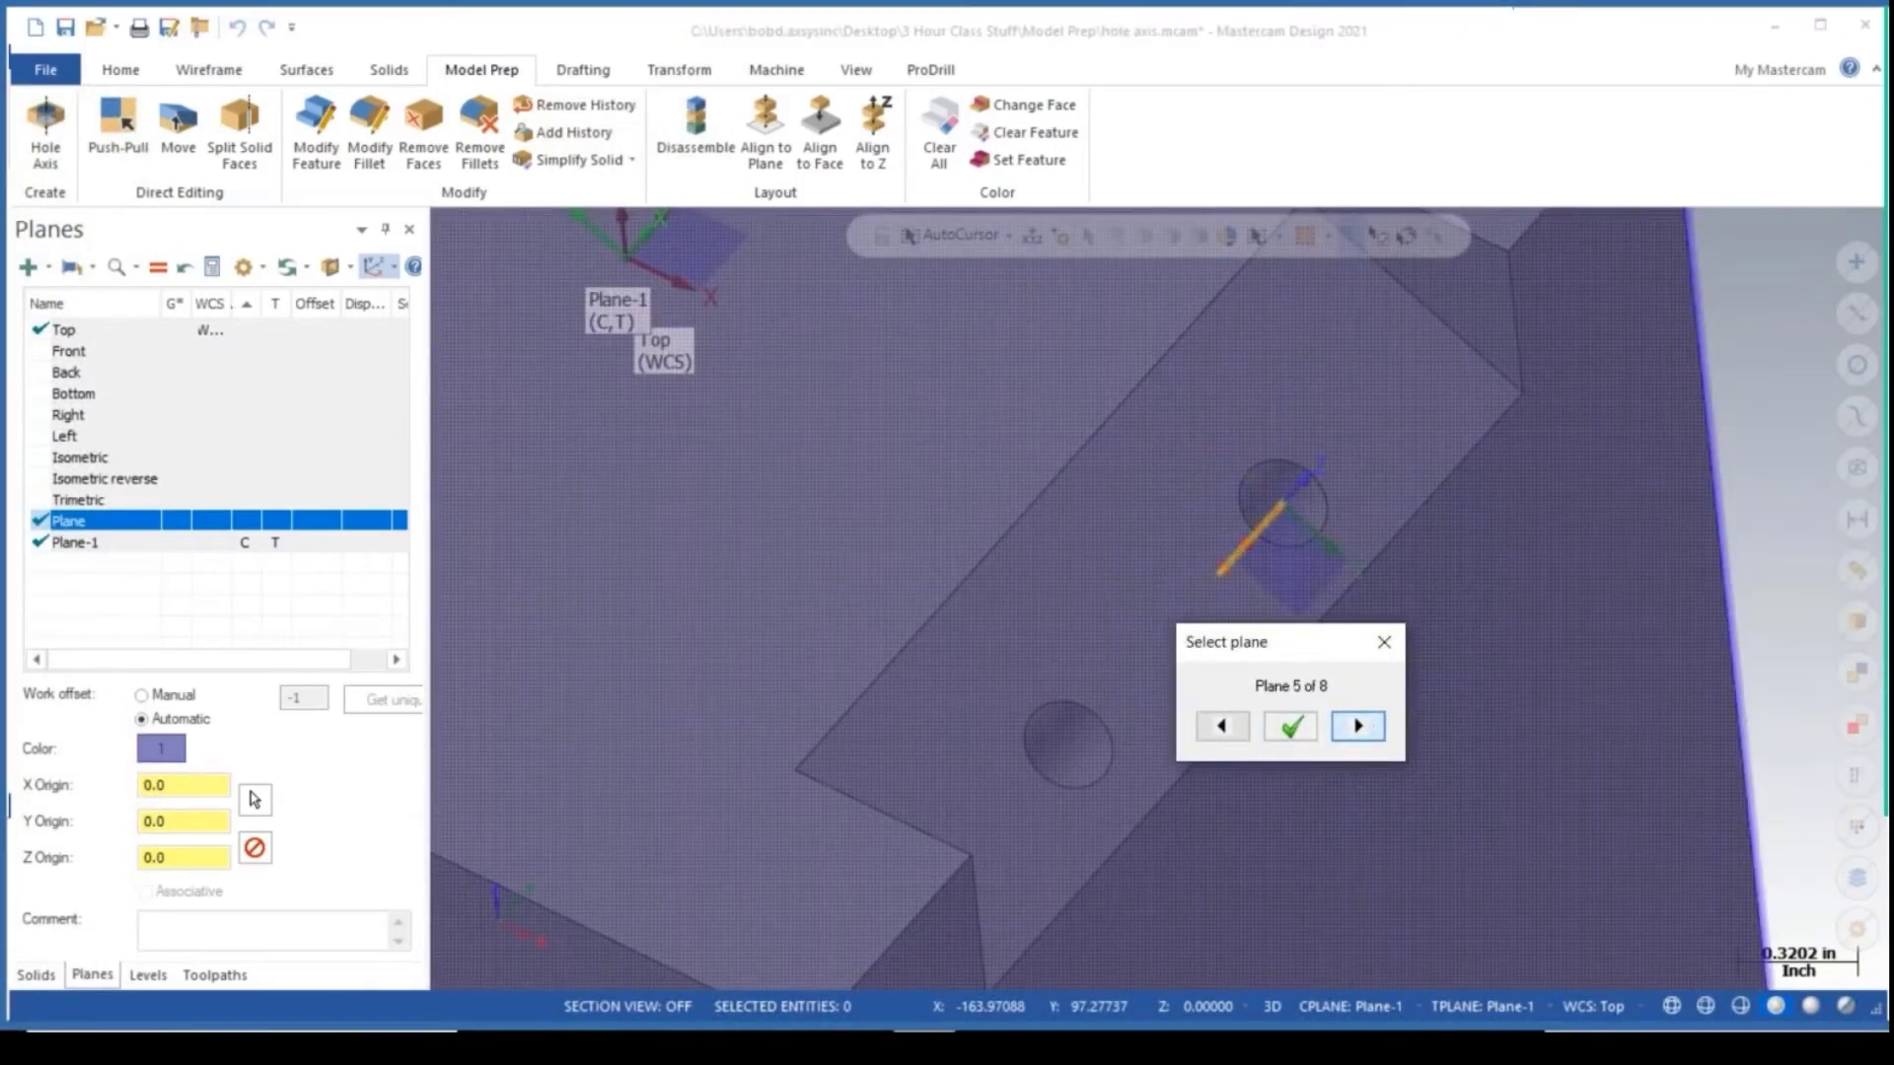
click(1291, 726)
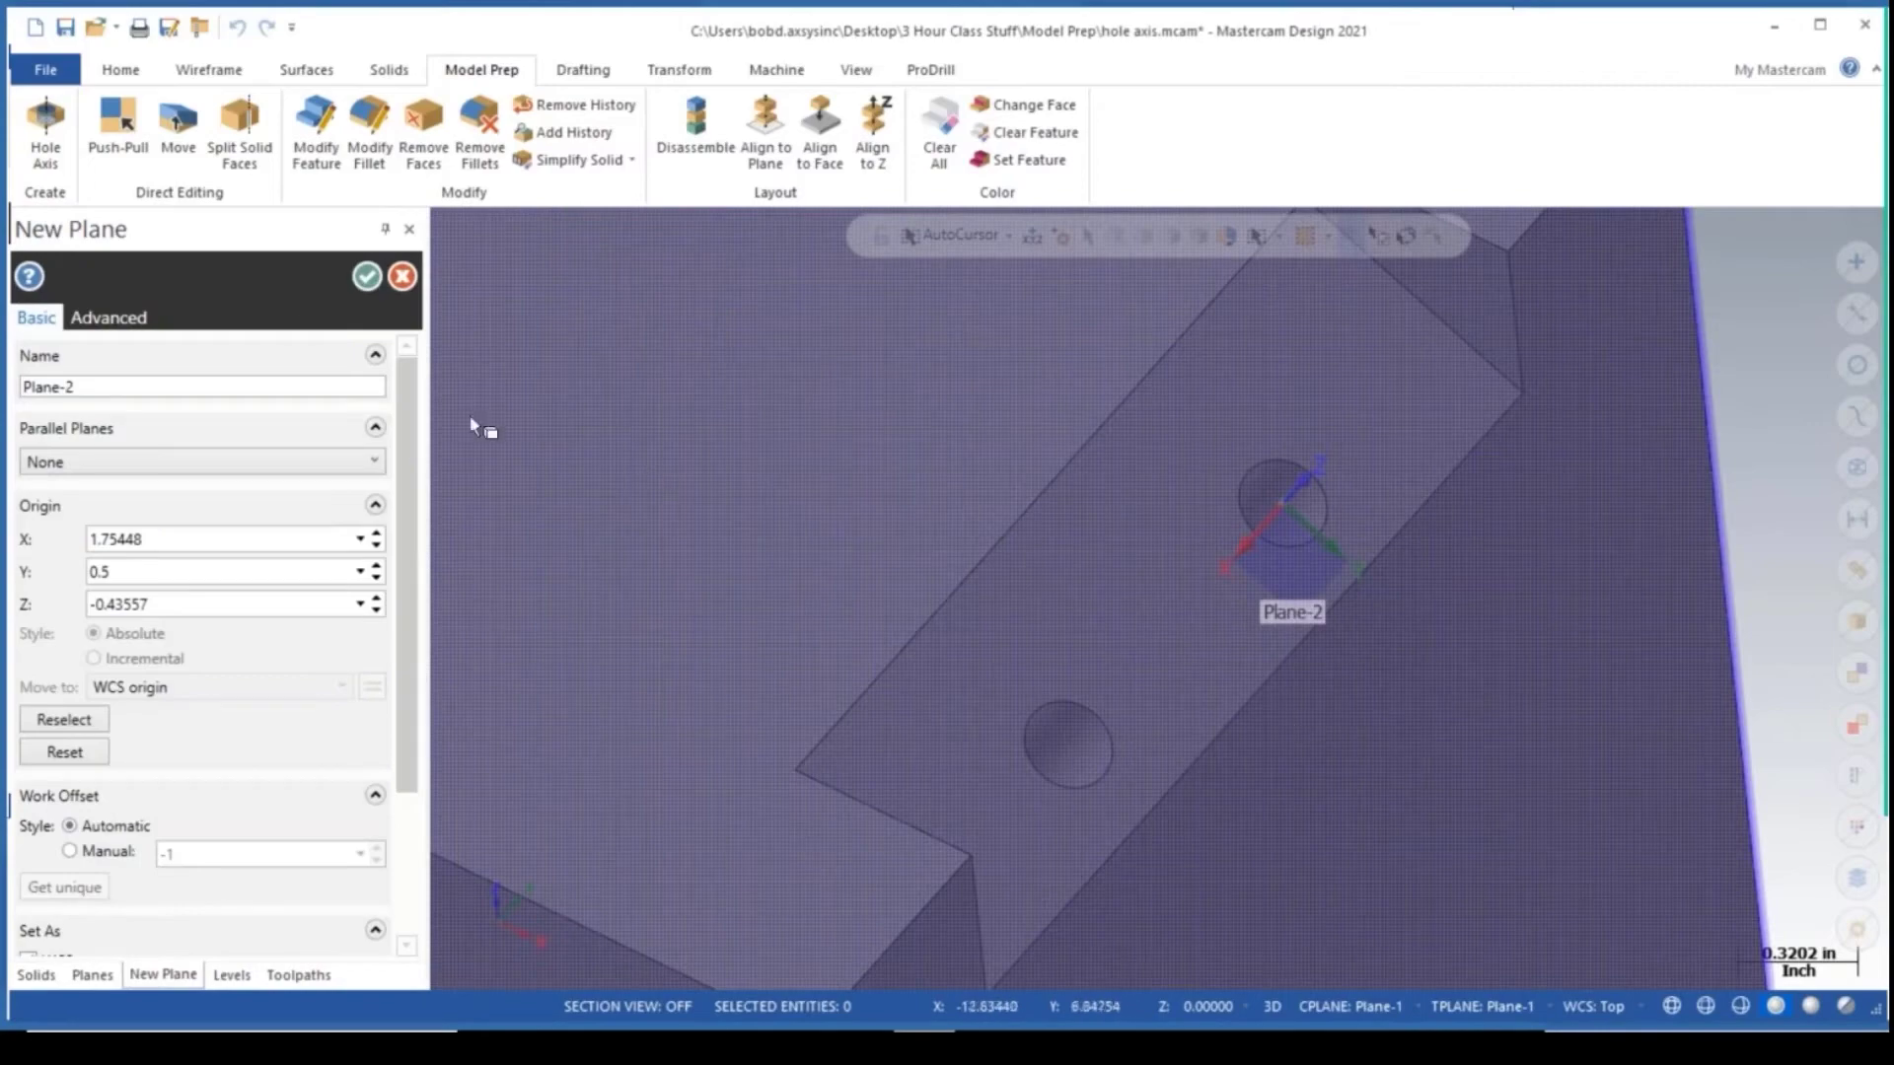
click(367, 276)
Create only an axis line for the large angled hole that cuts the block's edge, turning off points and circles in Hole Axis.
scroll(1689, 449, down, 1)
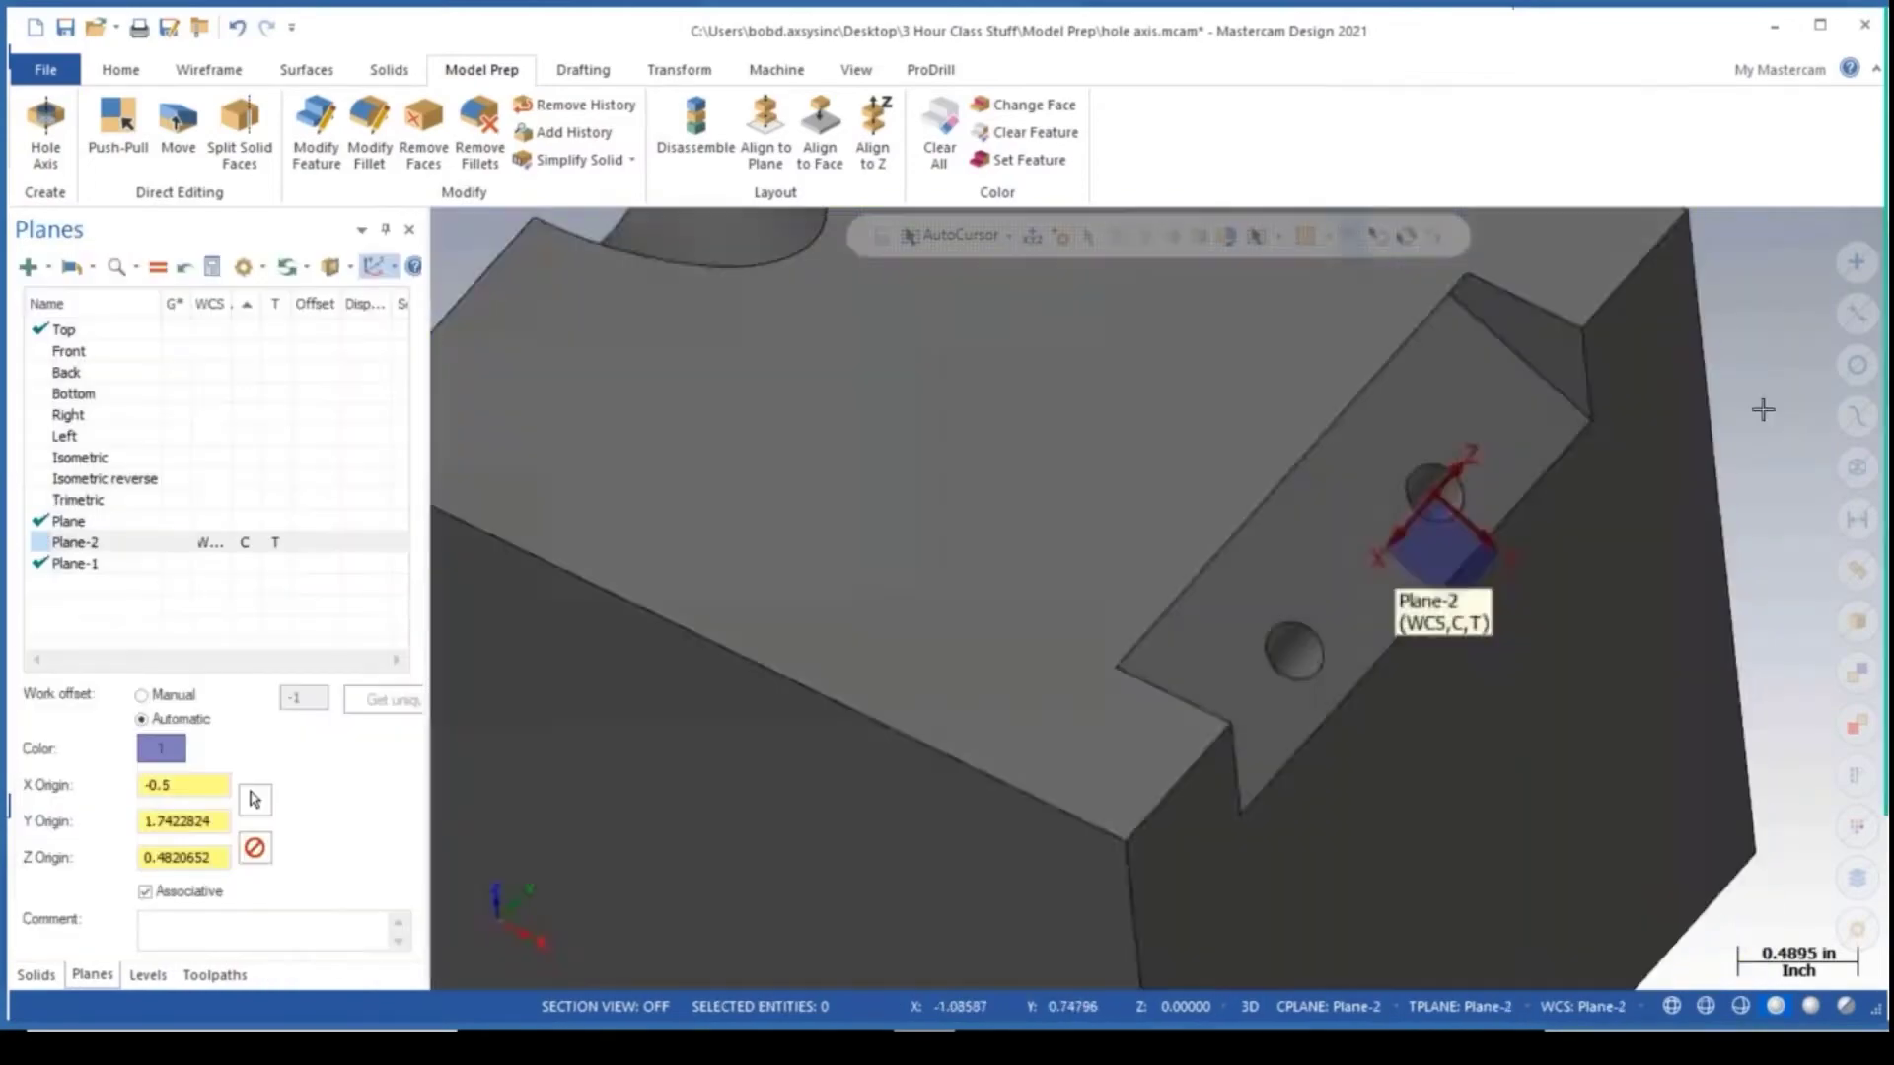
middle_drag(1763, 410, 1659, 558)
scroll(1756, 381, down, 1)
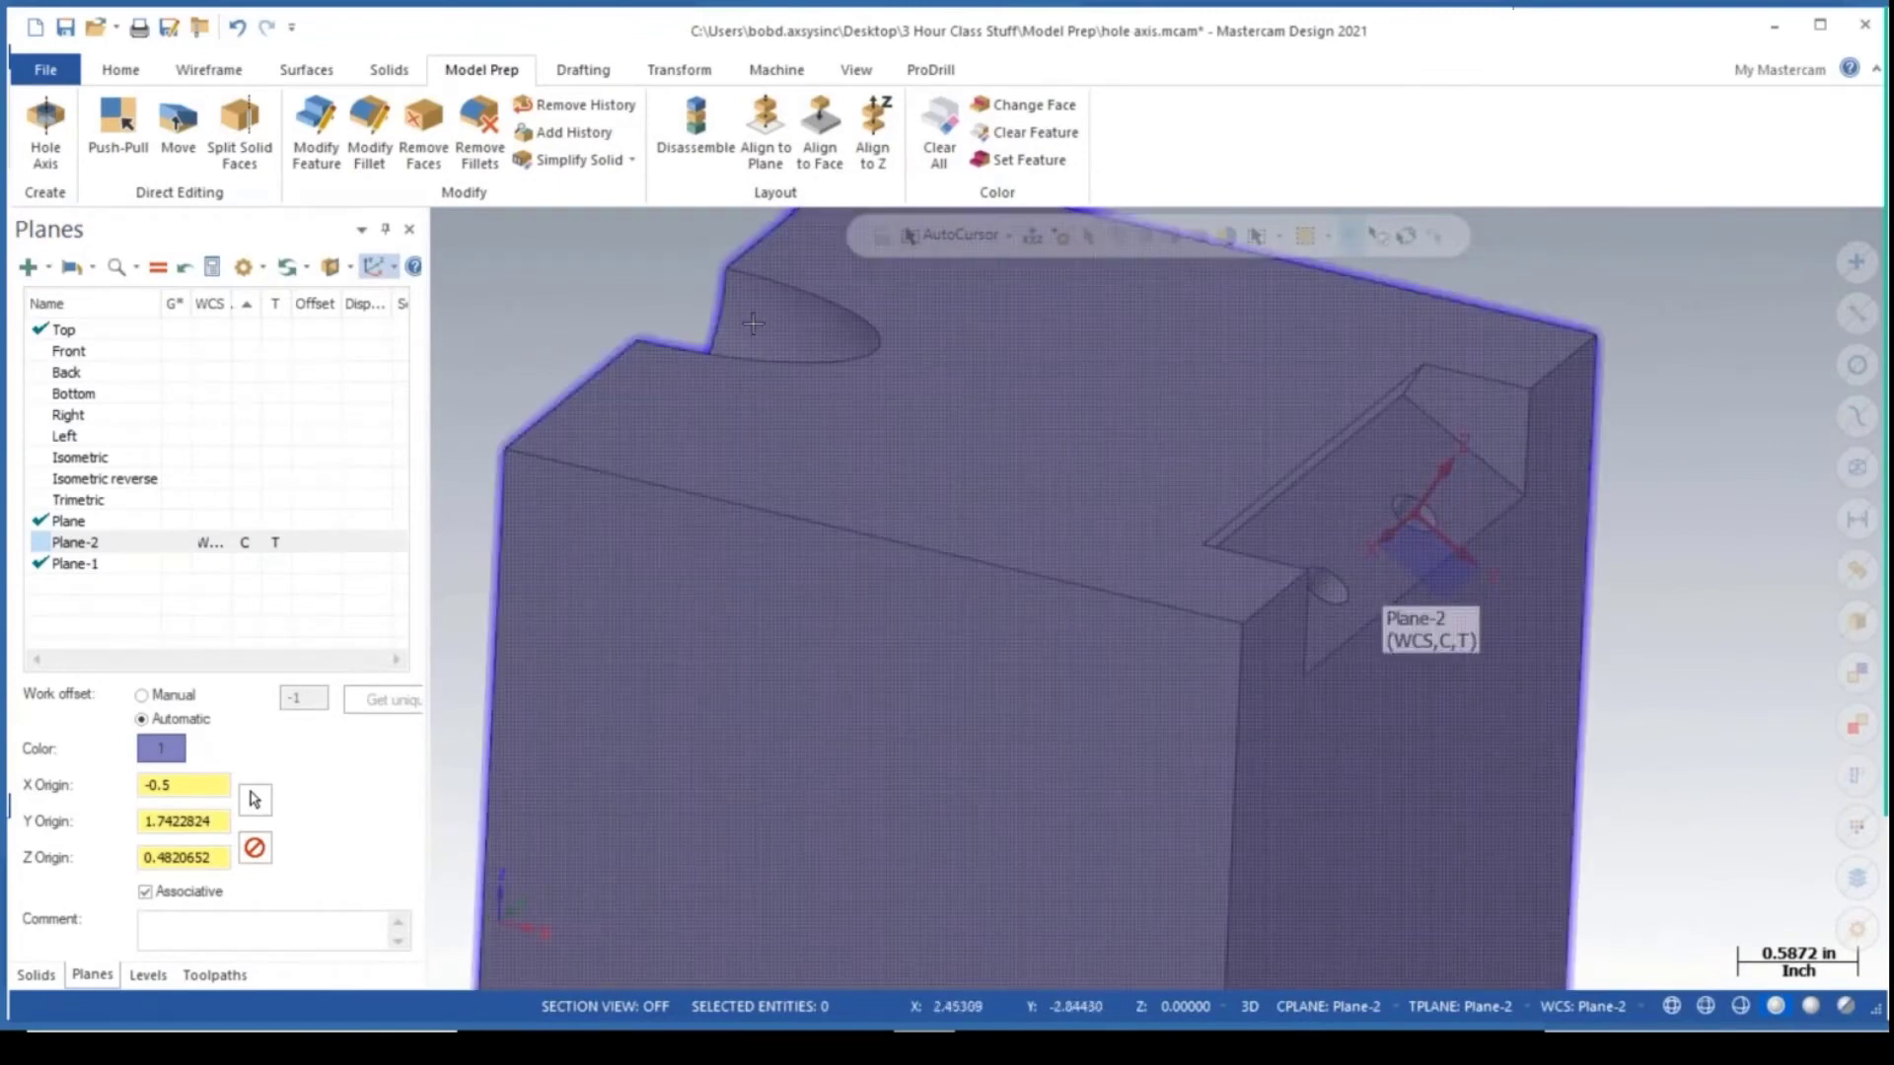
middle_drag(752, 397, 1203, 631)
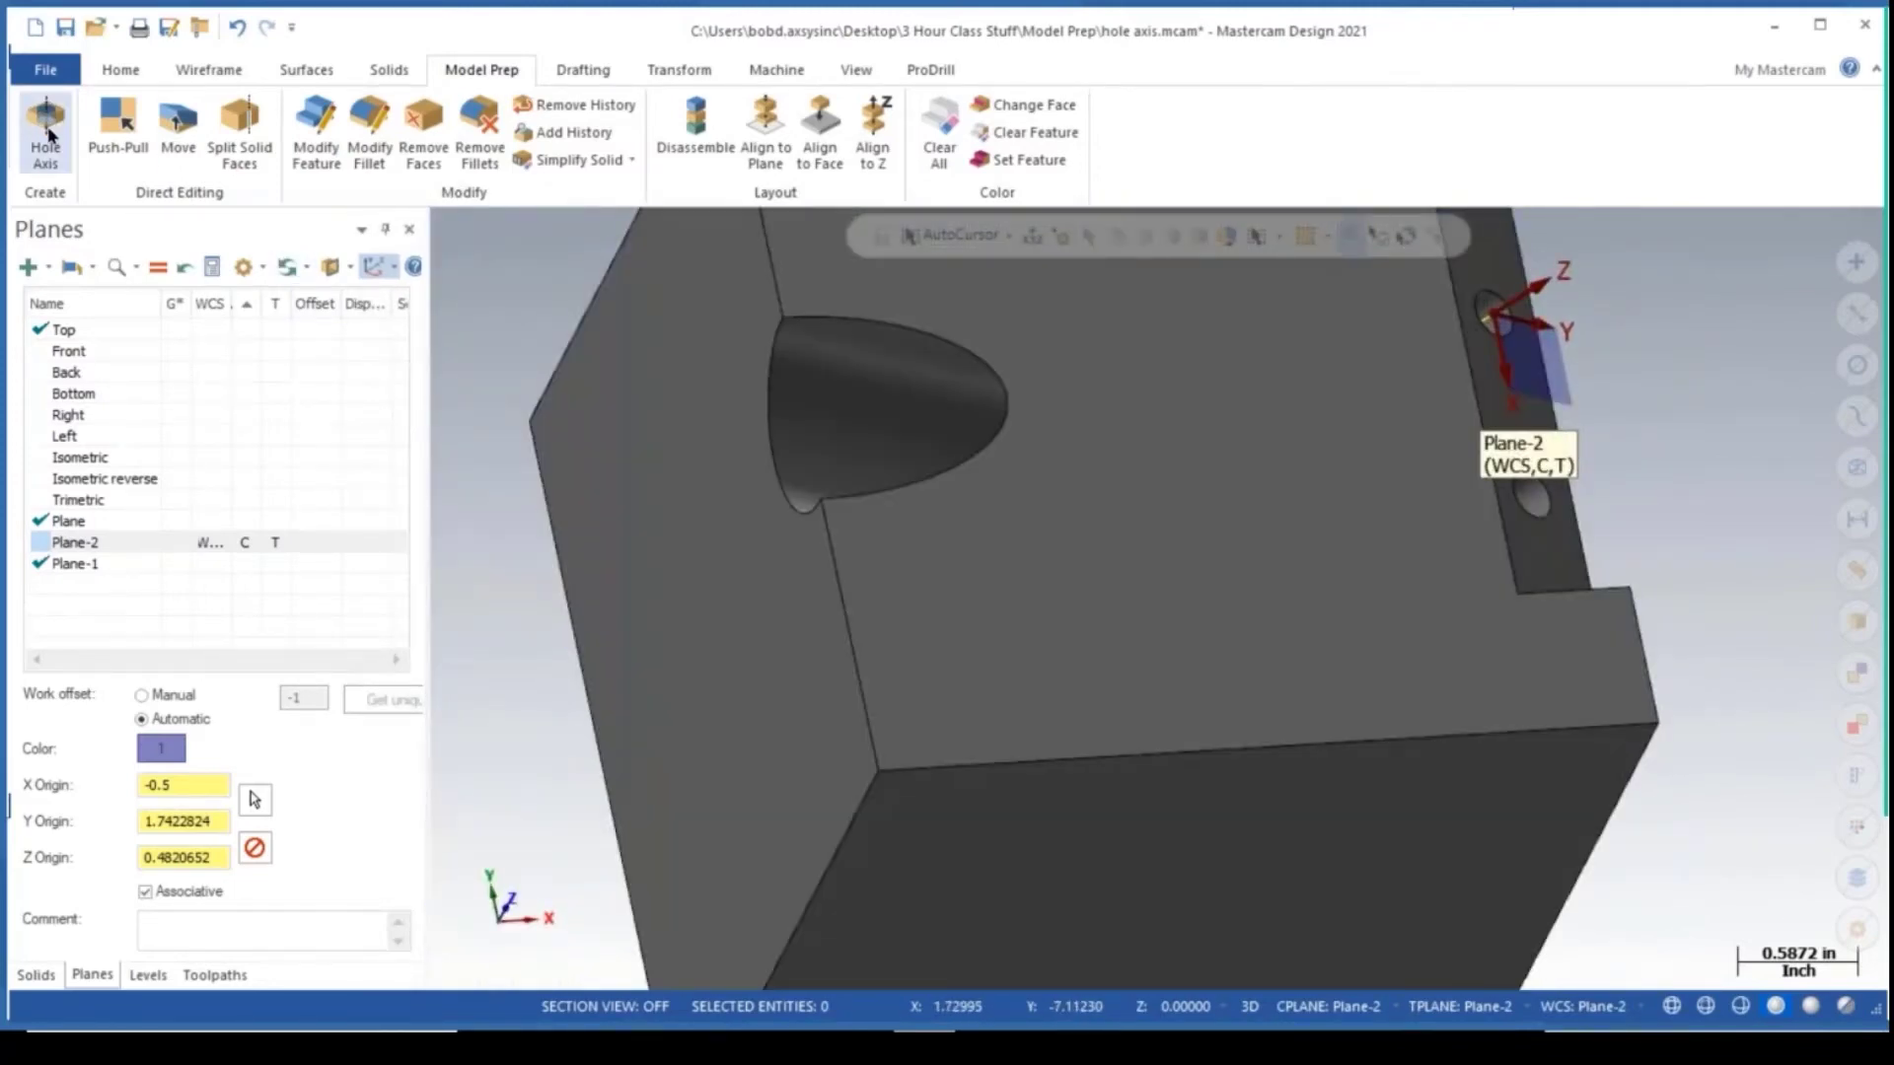
click(35, 123)
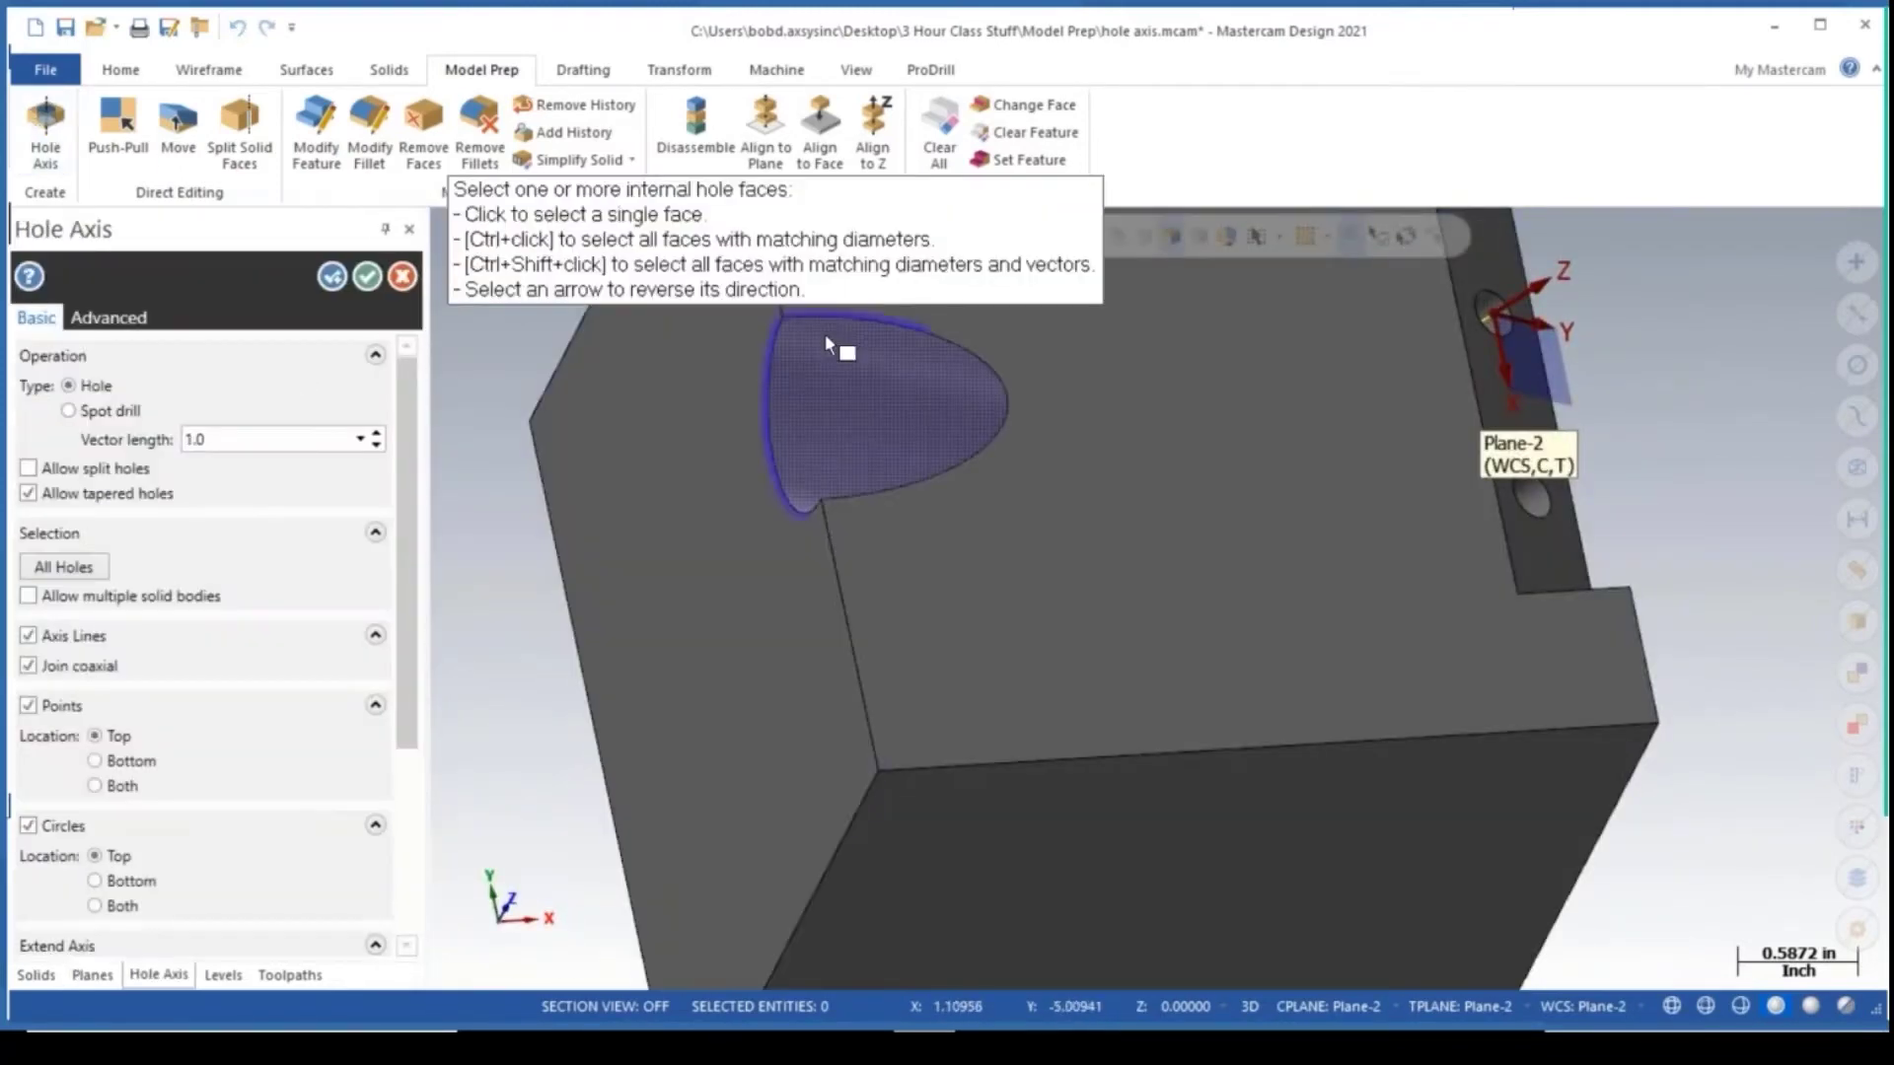
click(869, 378)
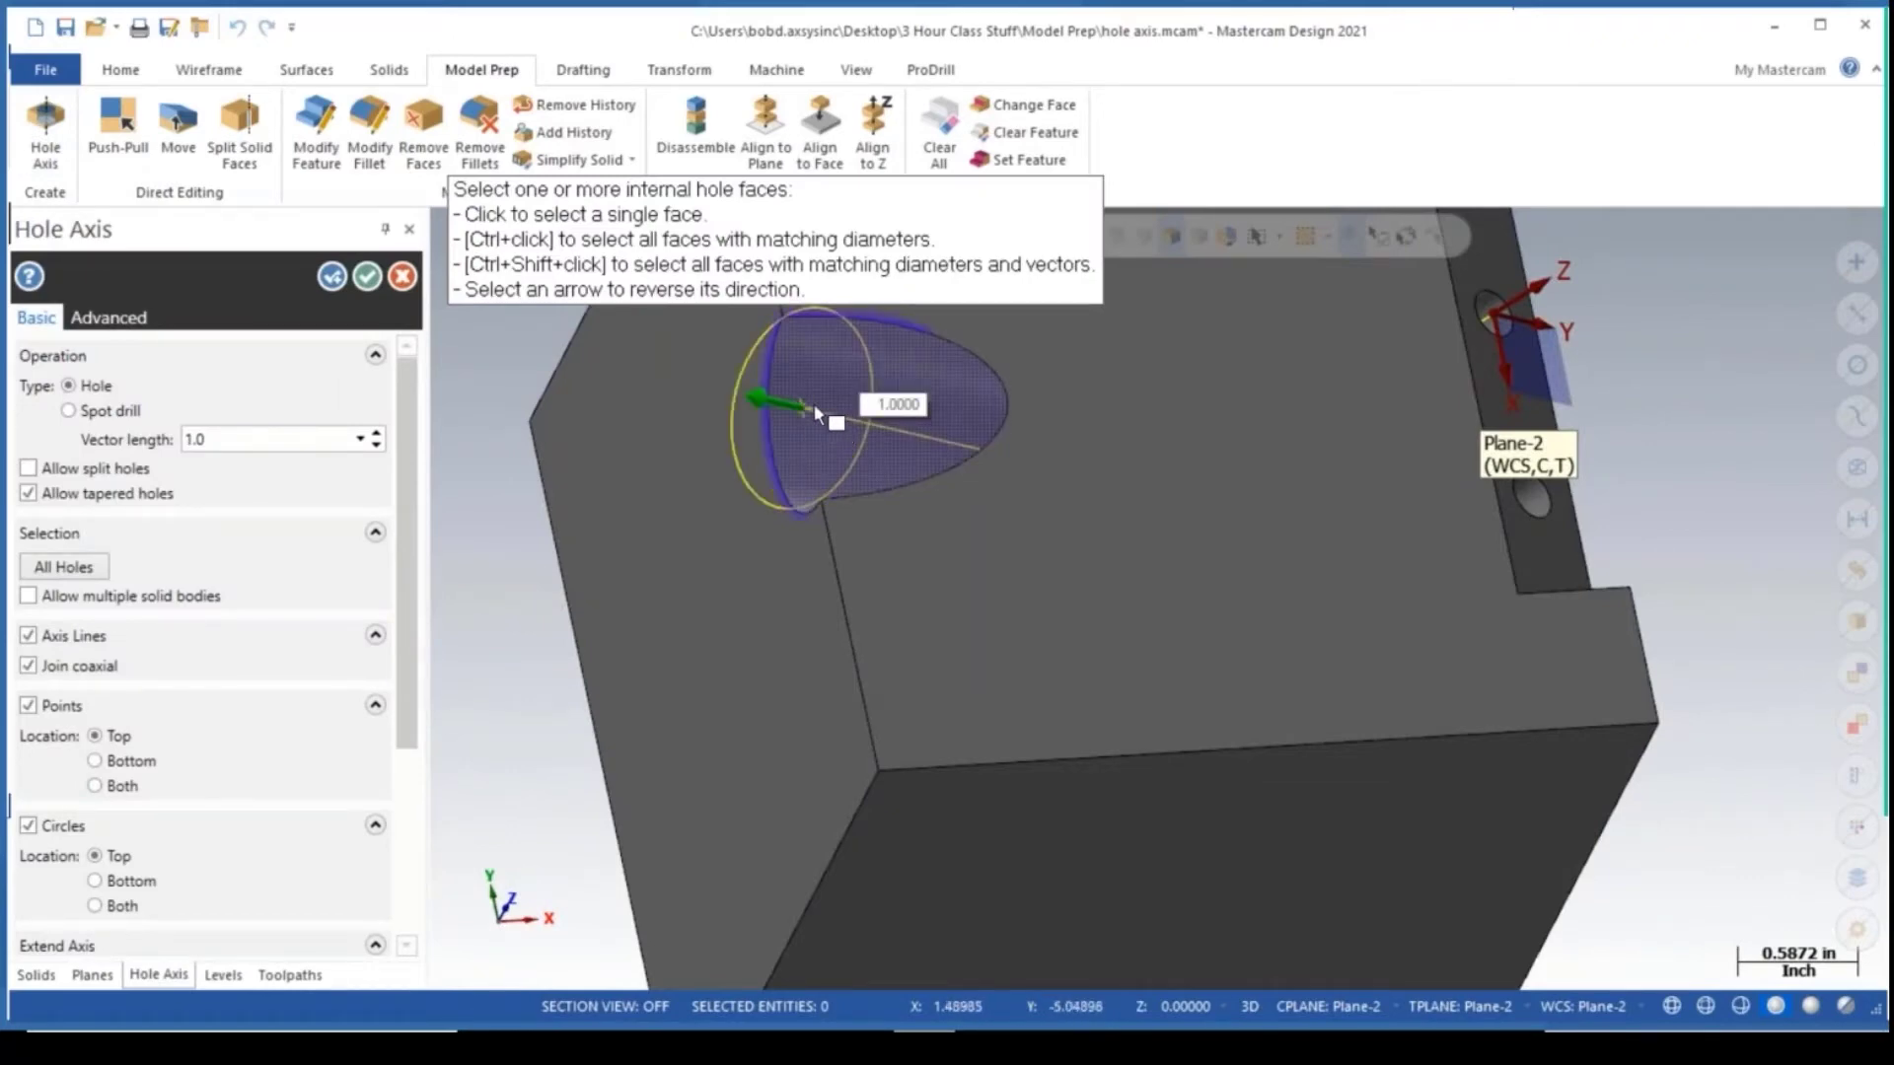
middle_drag(905, 507, 991, 453)
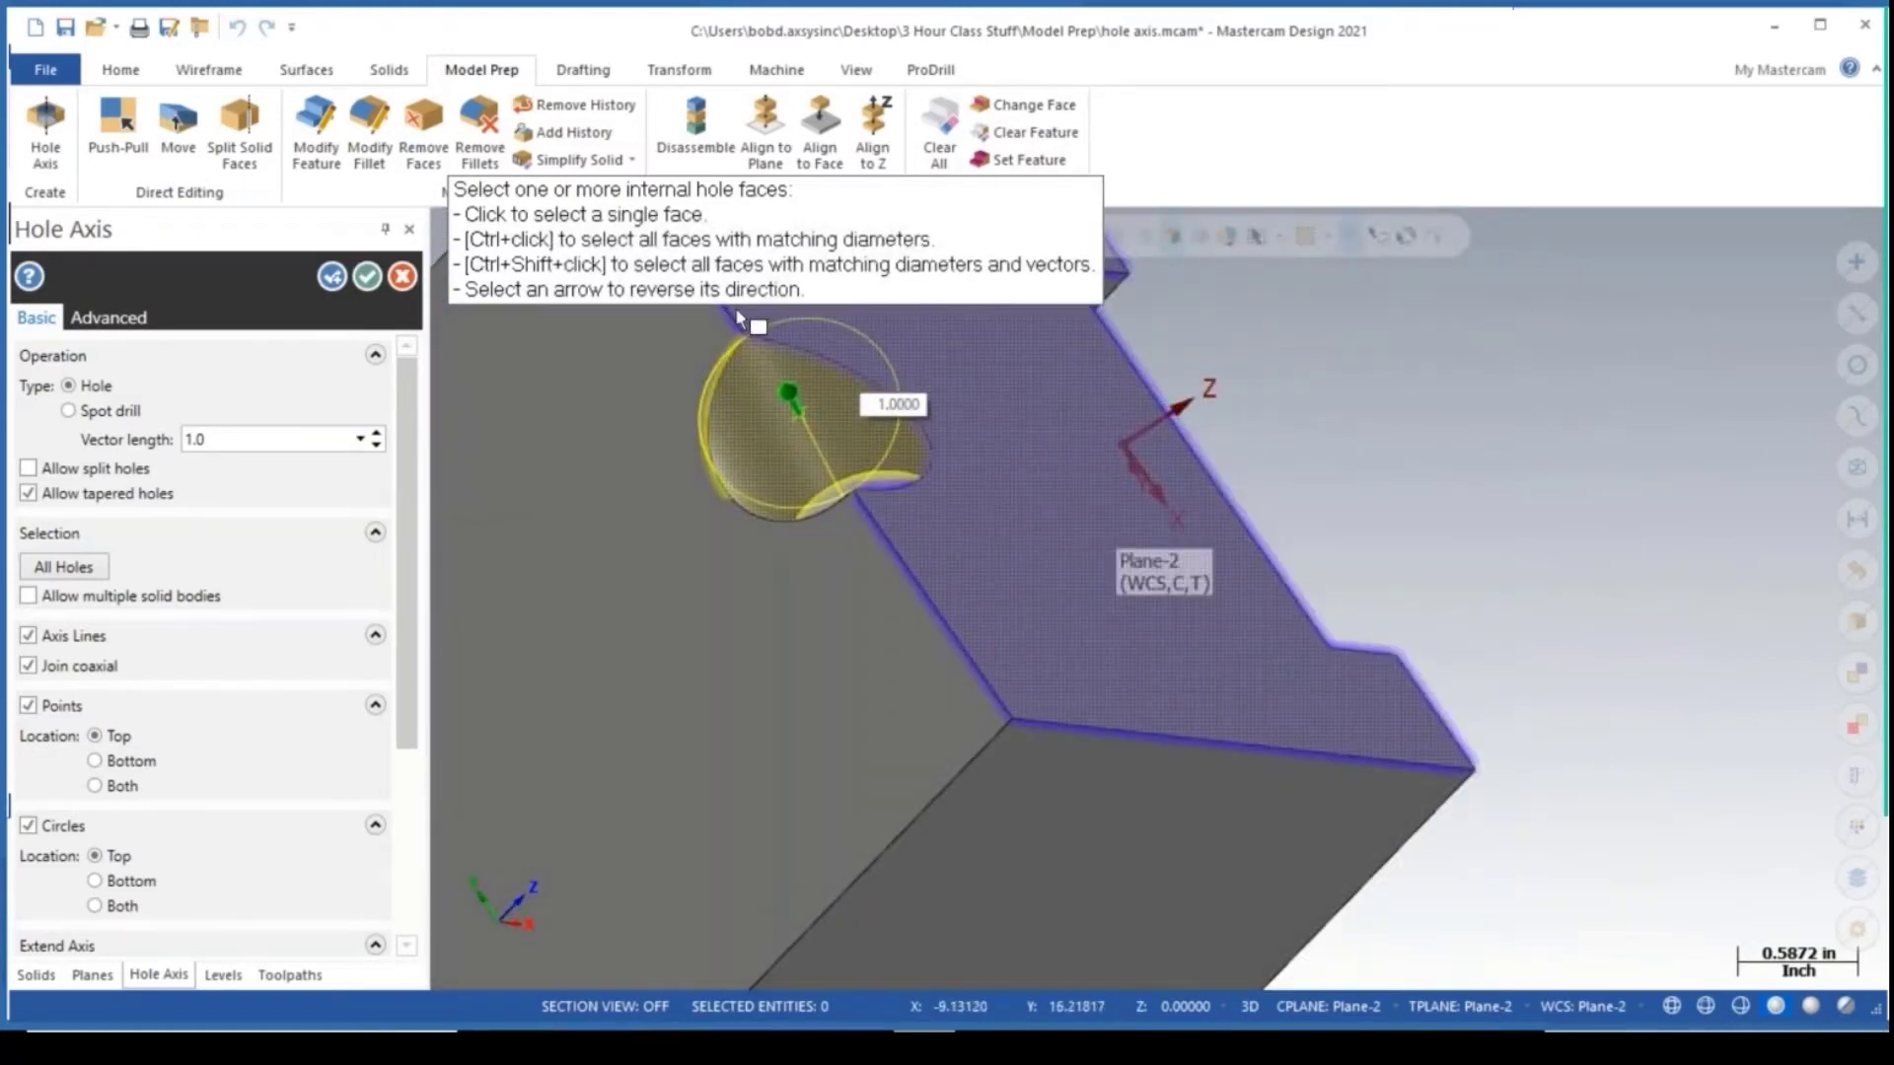
middle_drag(760, 523, 719, 517)
middle_drag(1371, 588, 888, 555)
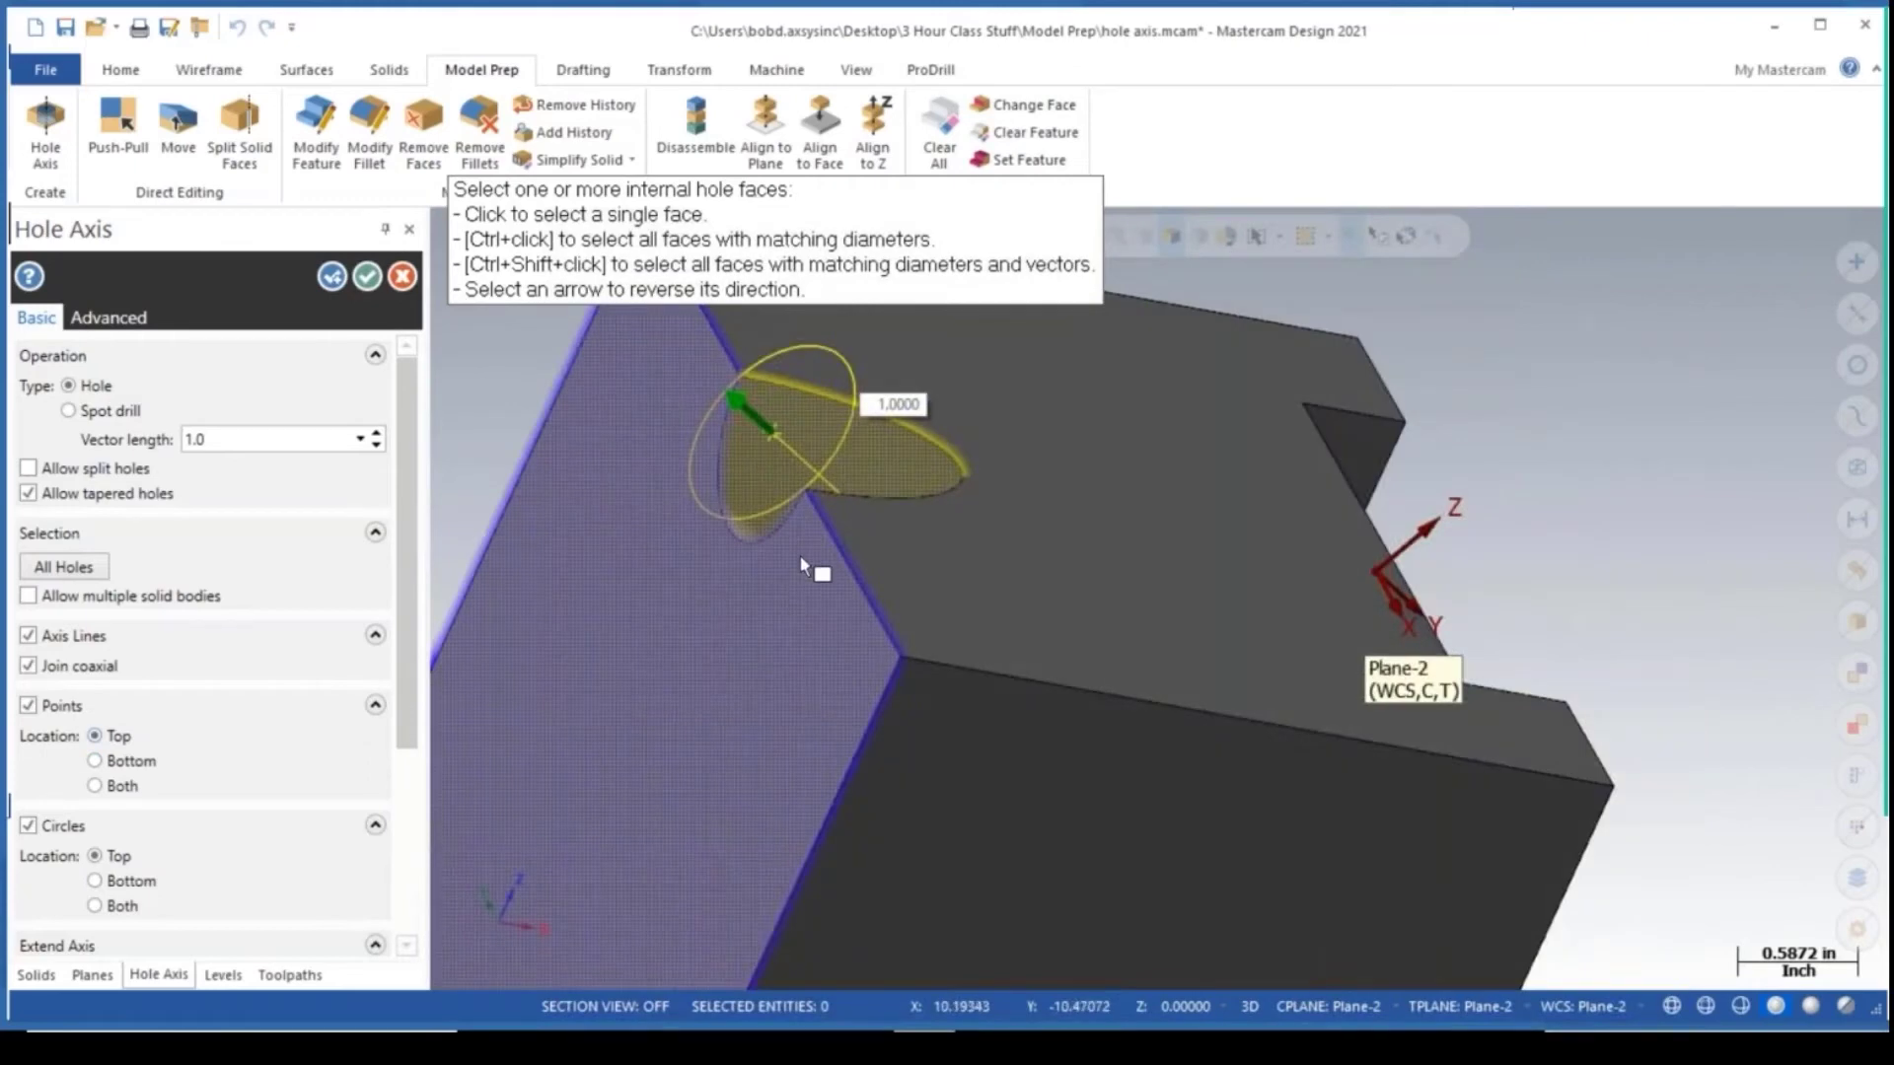
click(29, 705)
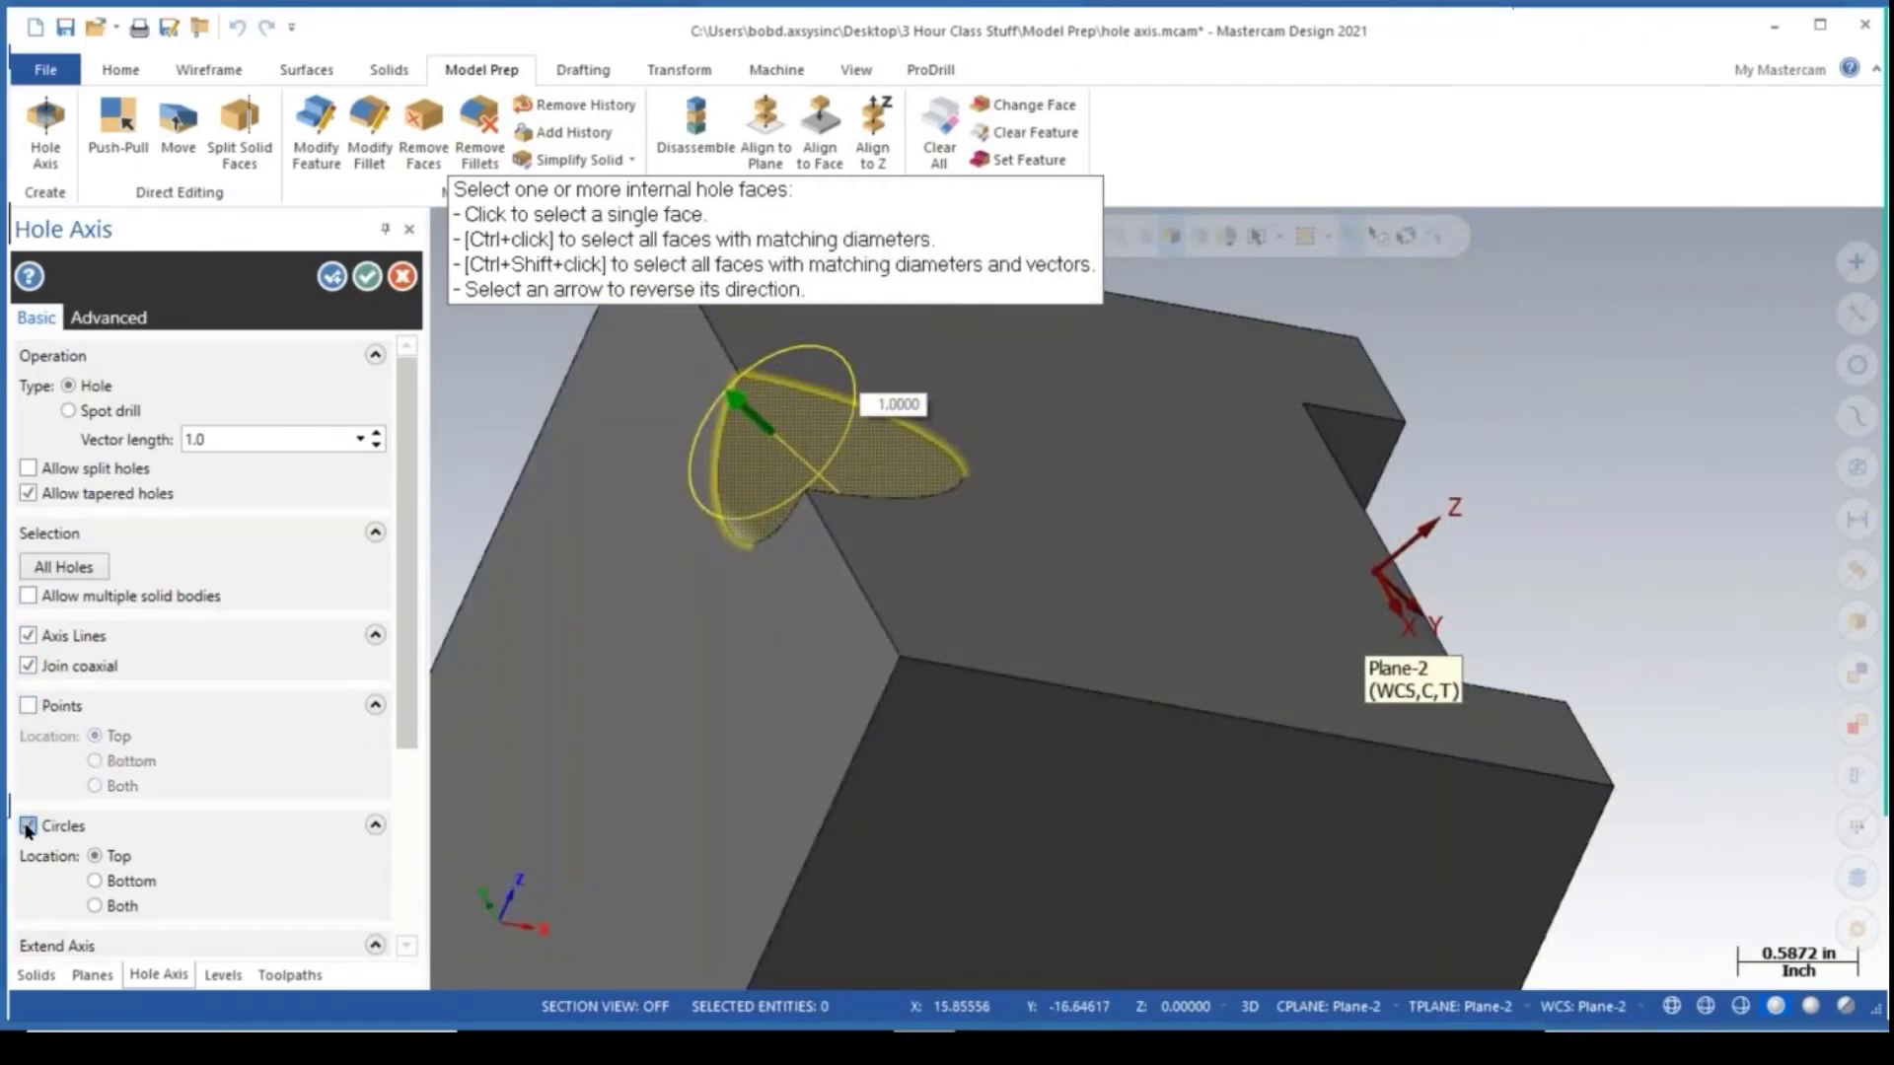
click(28, 827)
click(368, 280)
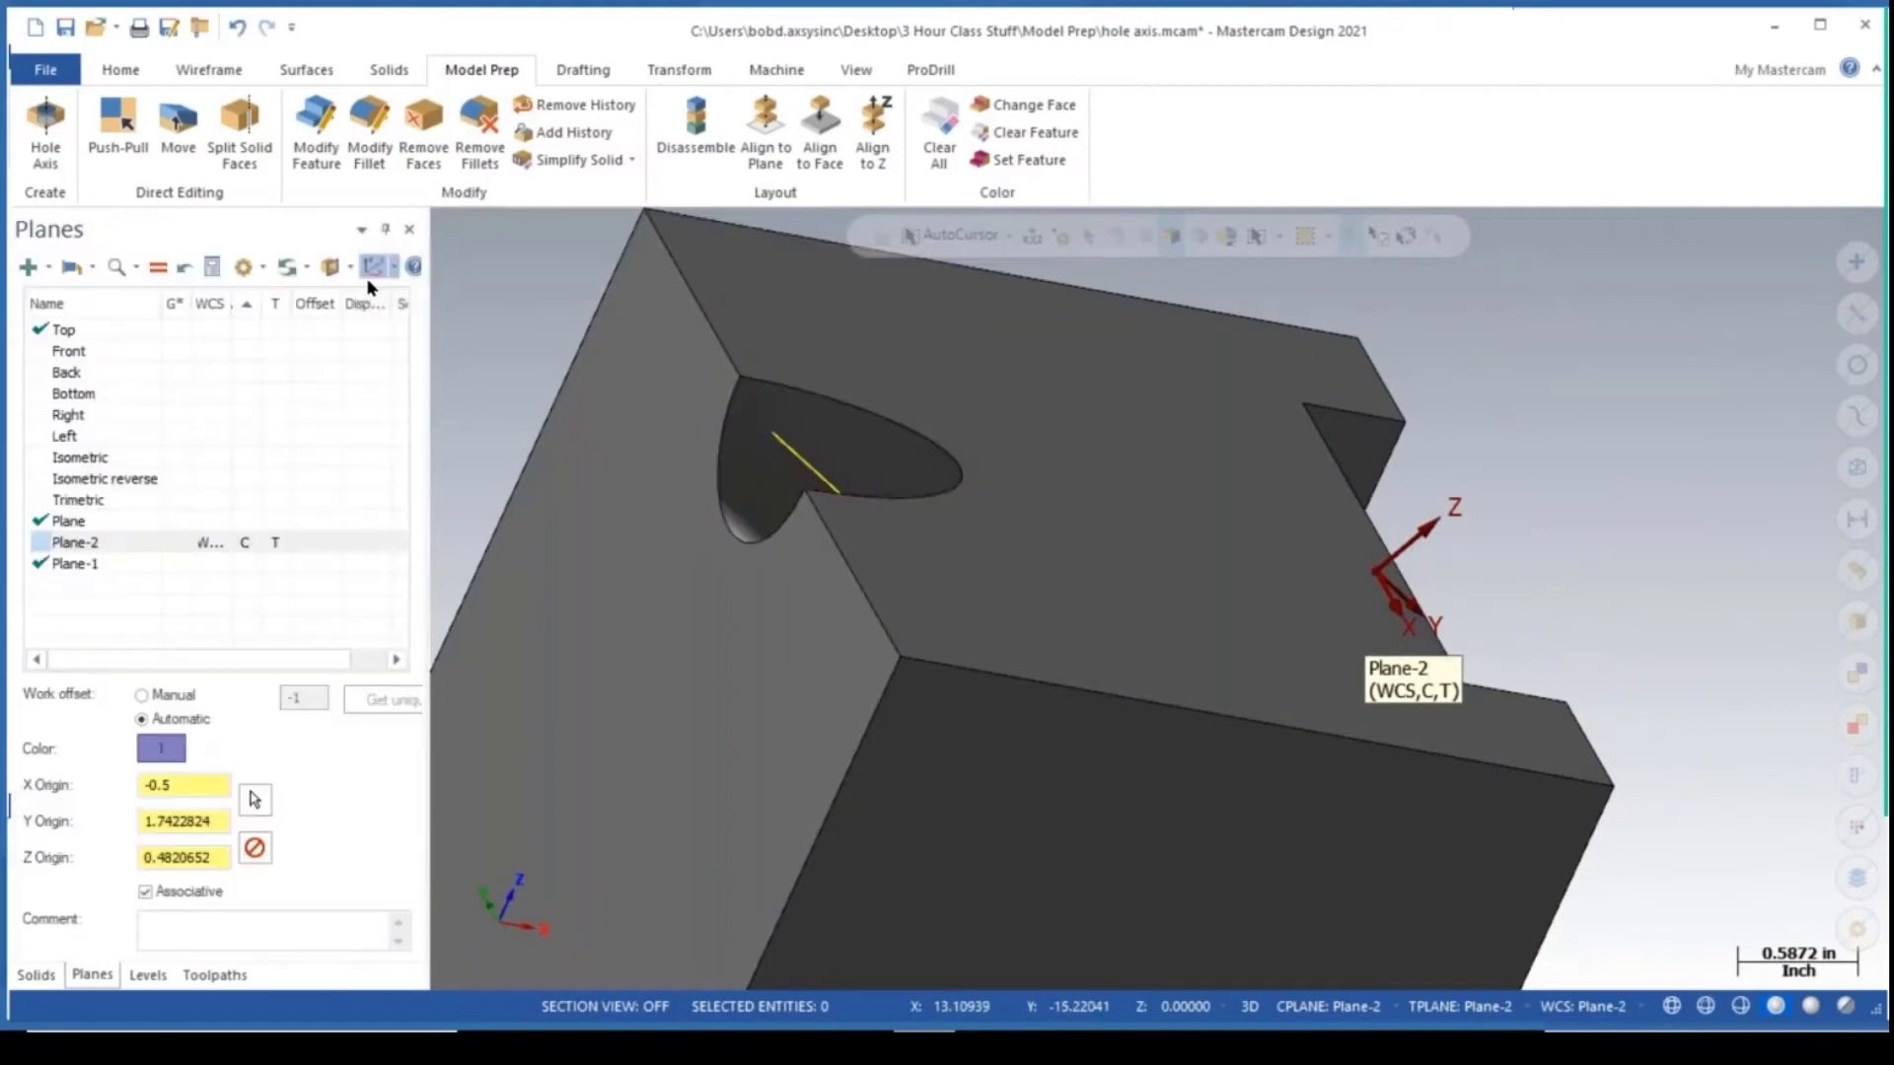
Create a plane normal to the large edge hole's axis line, choosing plane 5 of 8 with Z pointing out of the block.
click(29, 273)
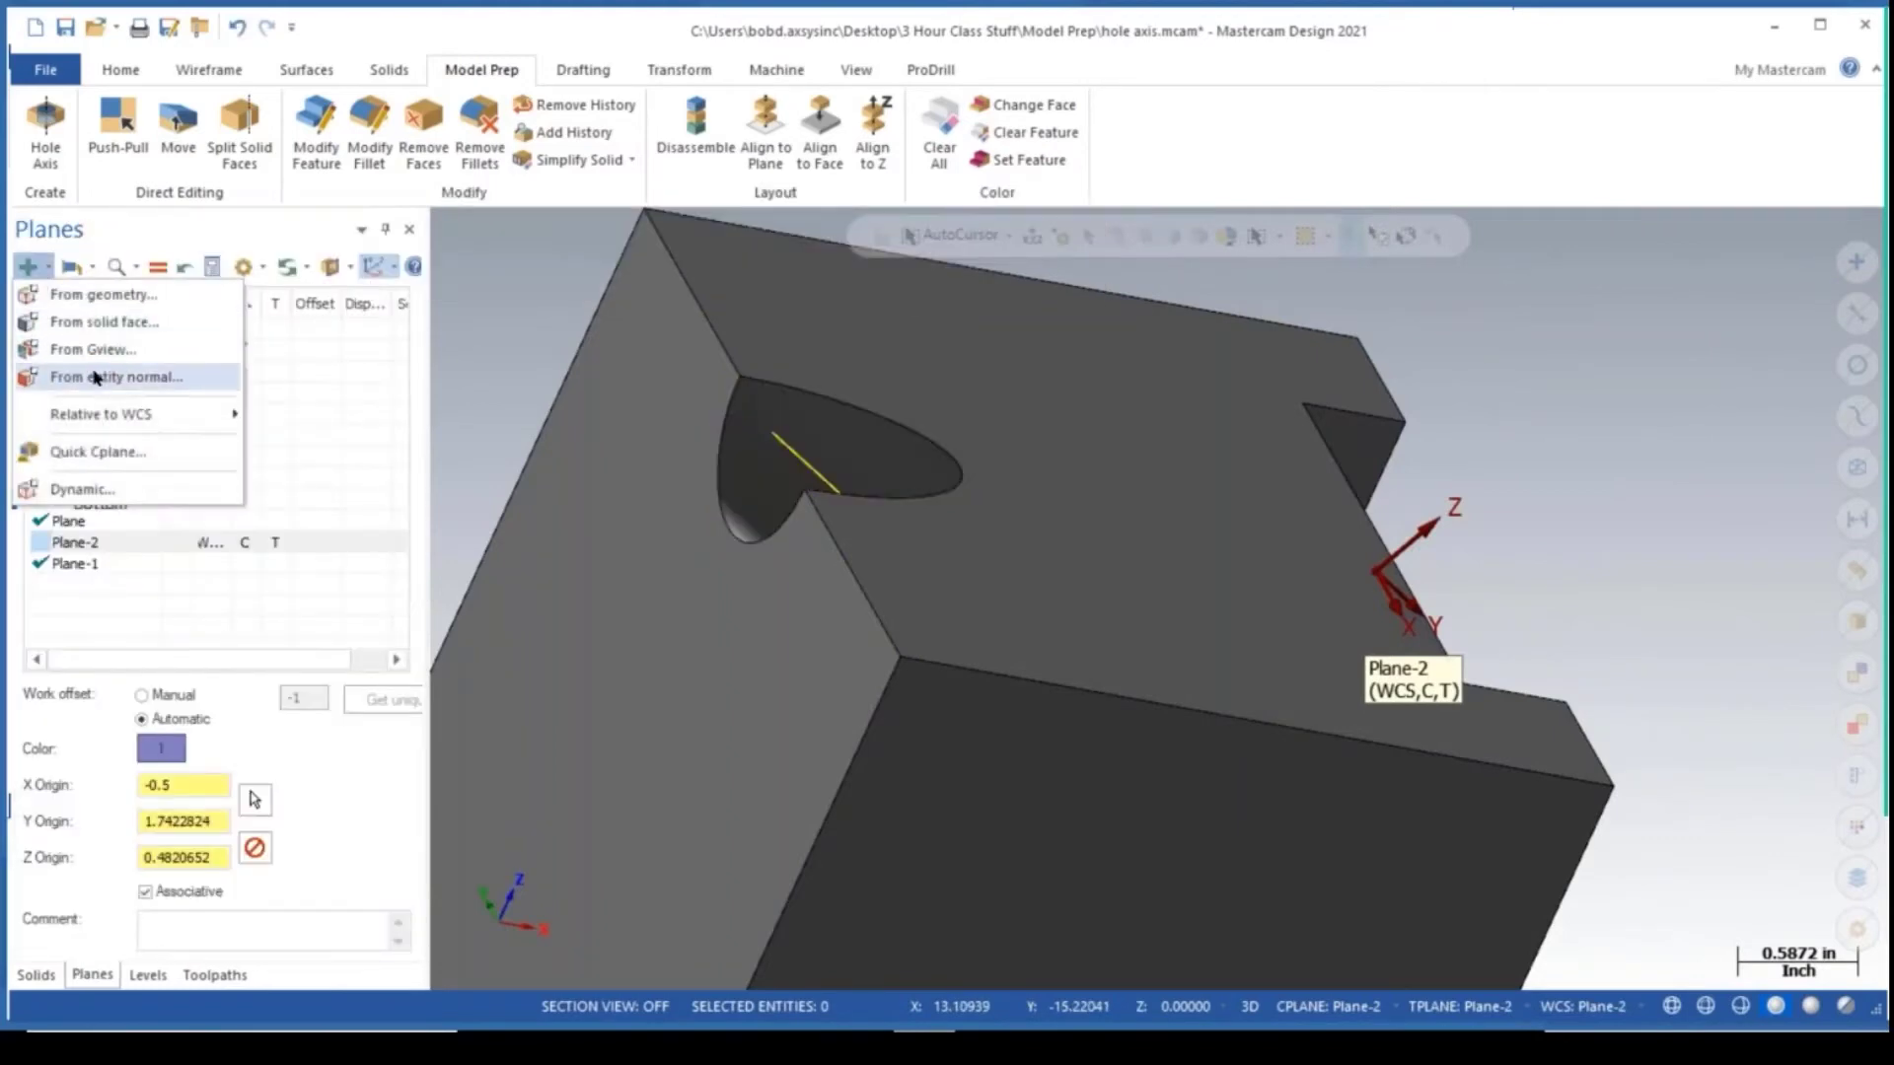
click(123, 377)
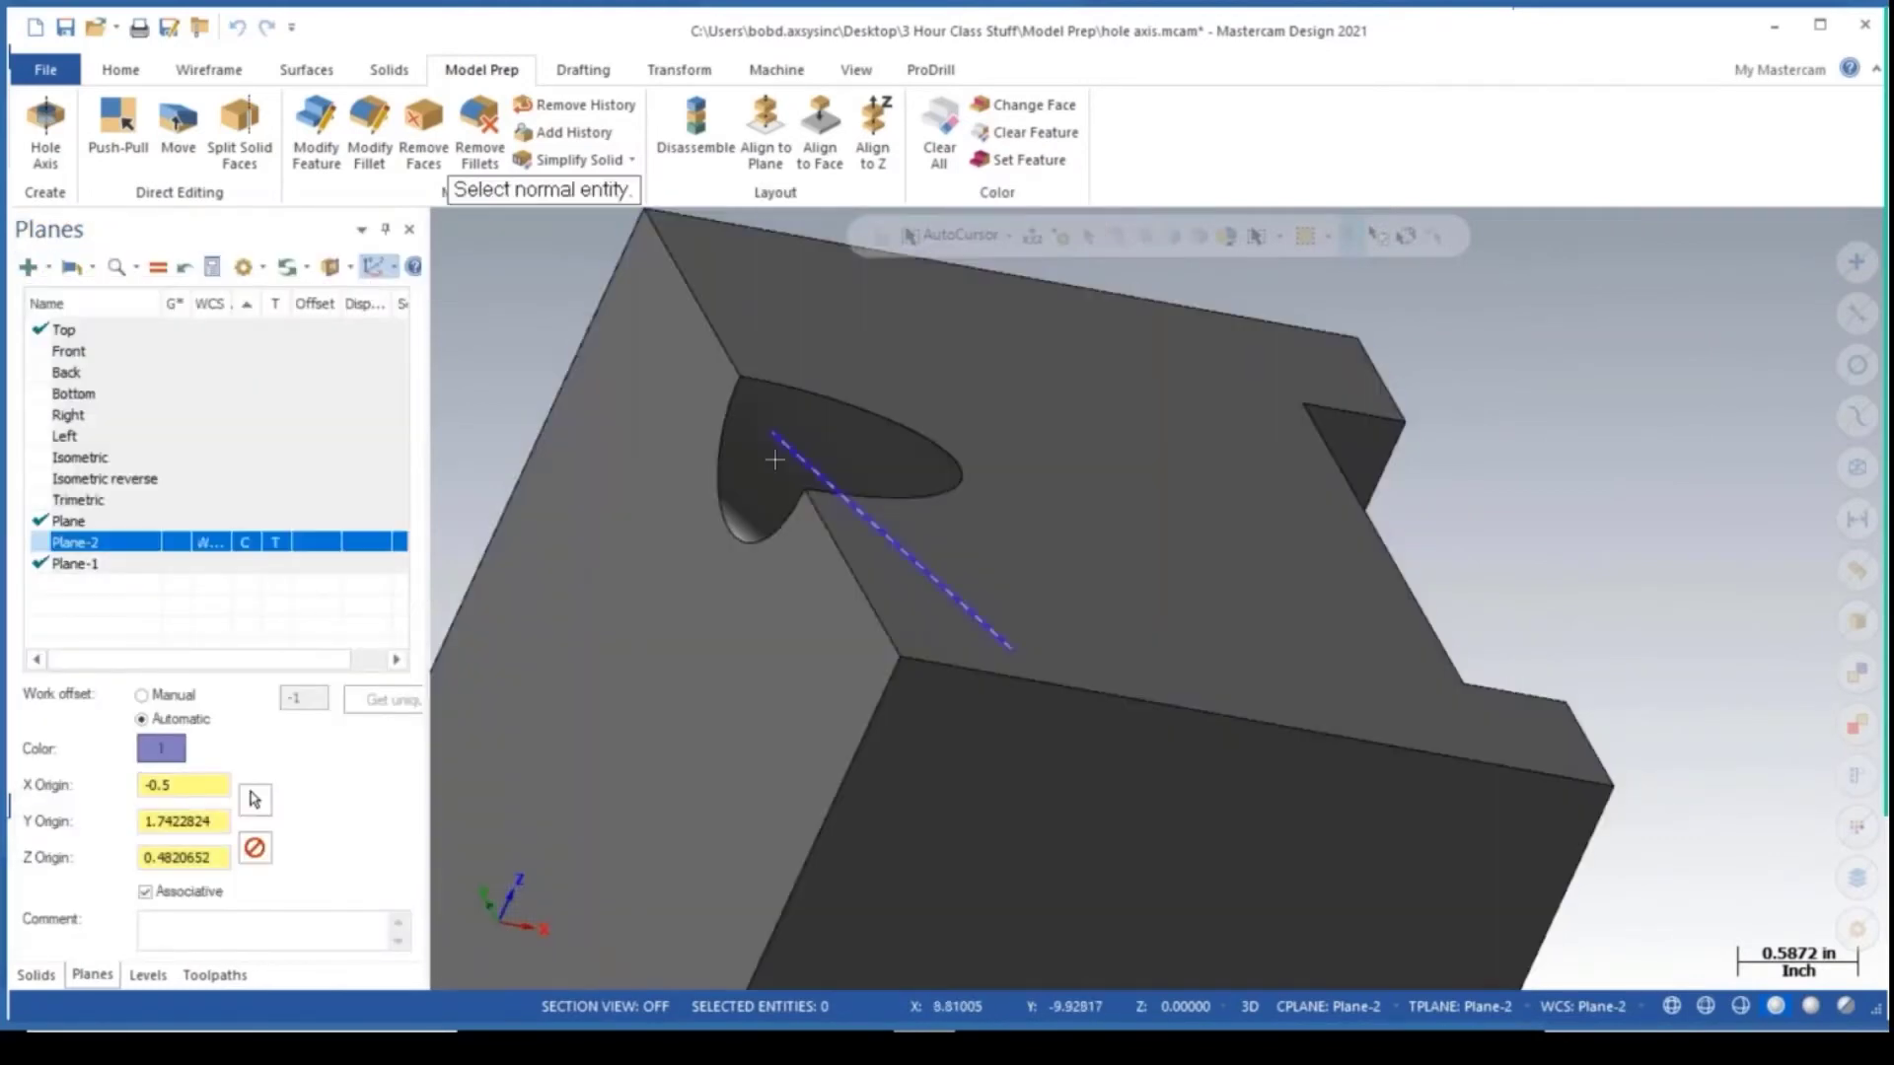
click(774, 445)
click(845, 661)
click(845, 661)
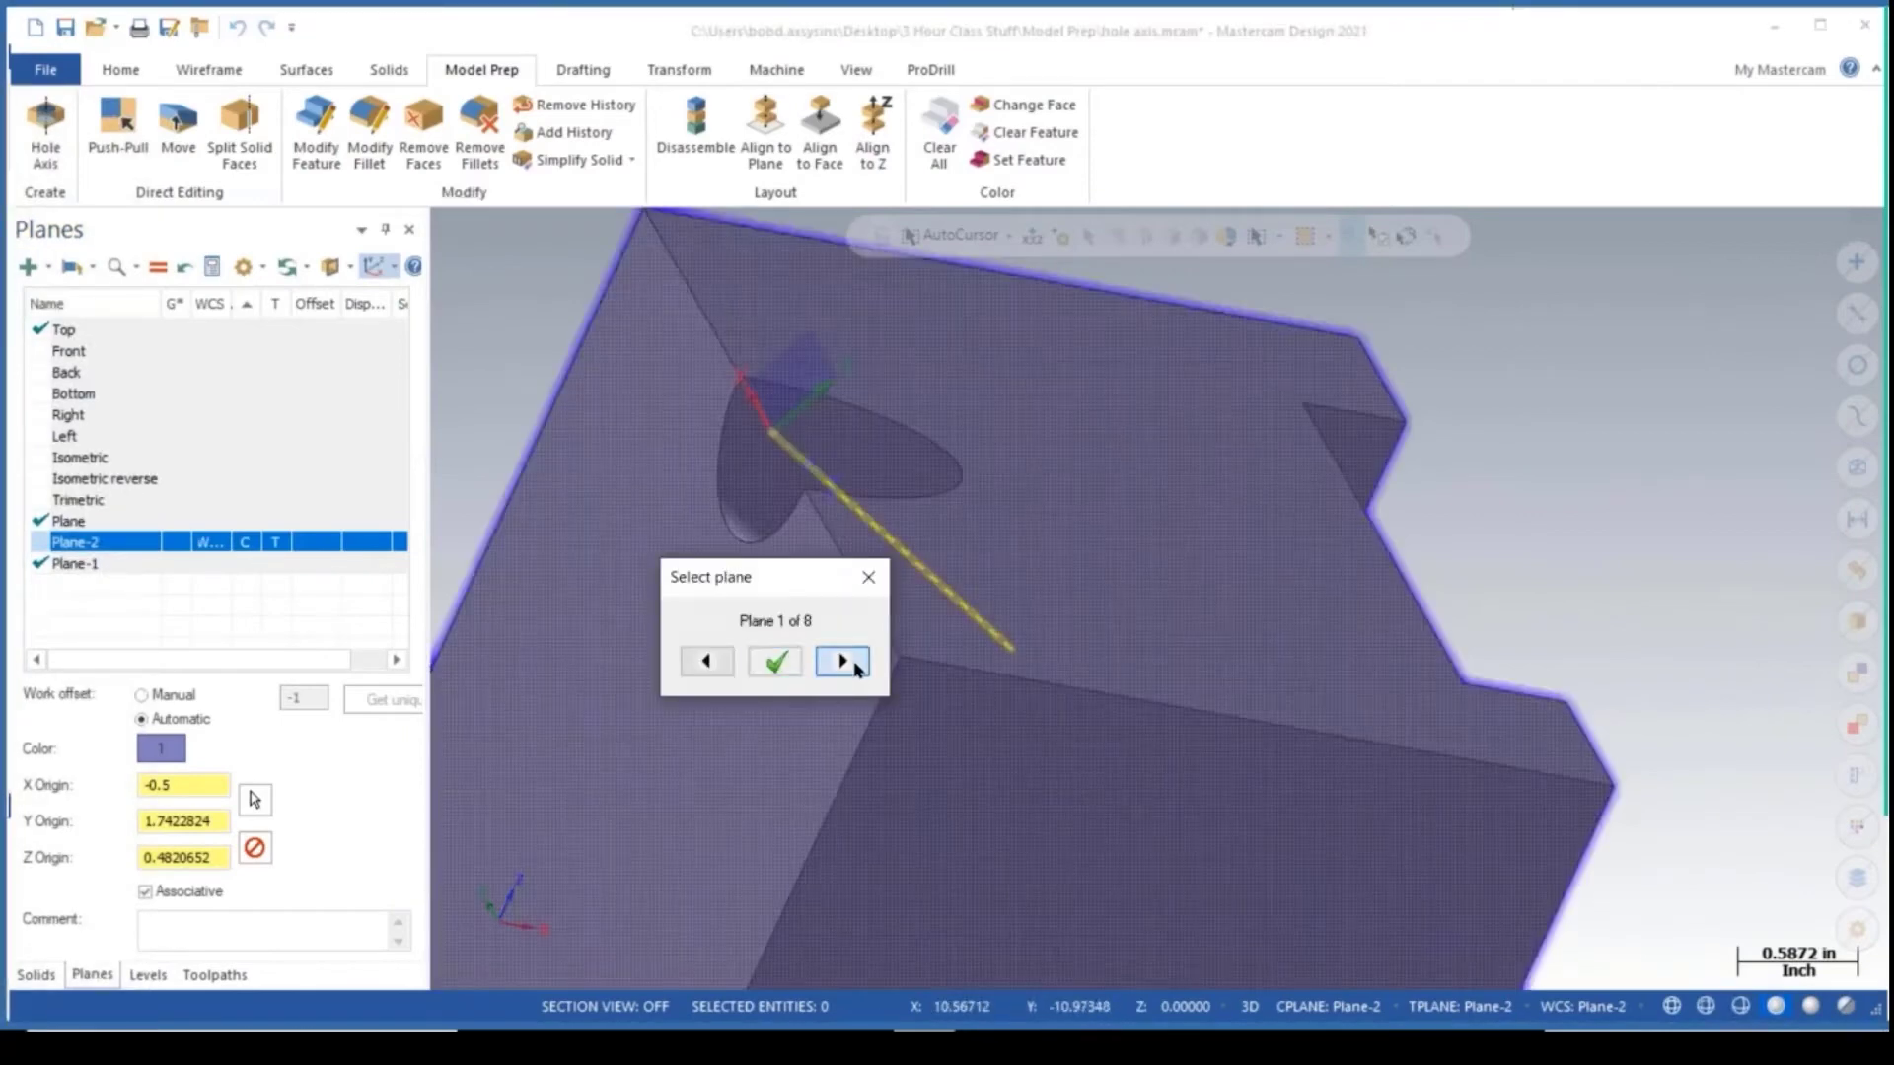
click(843, 661)
click(843, 661)
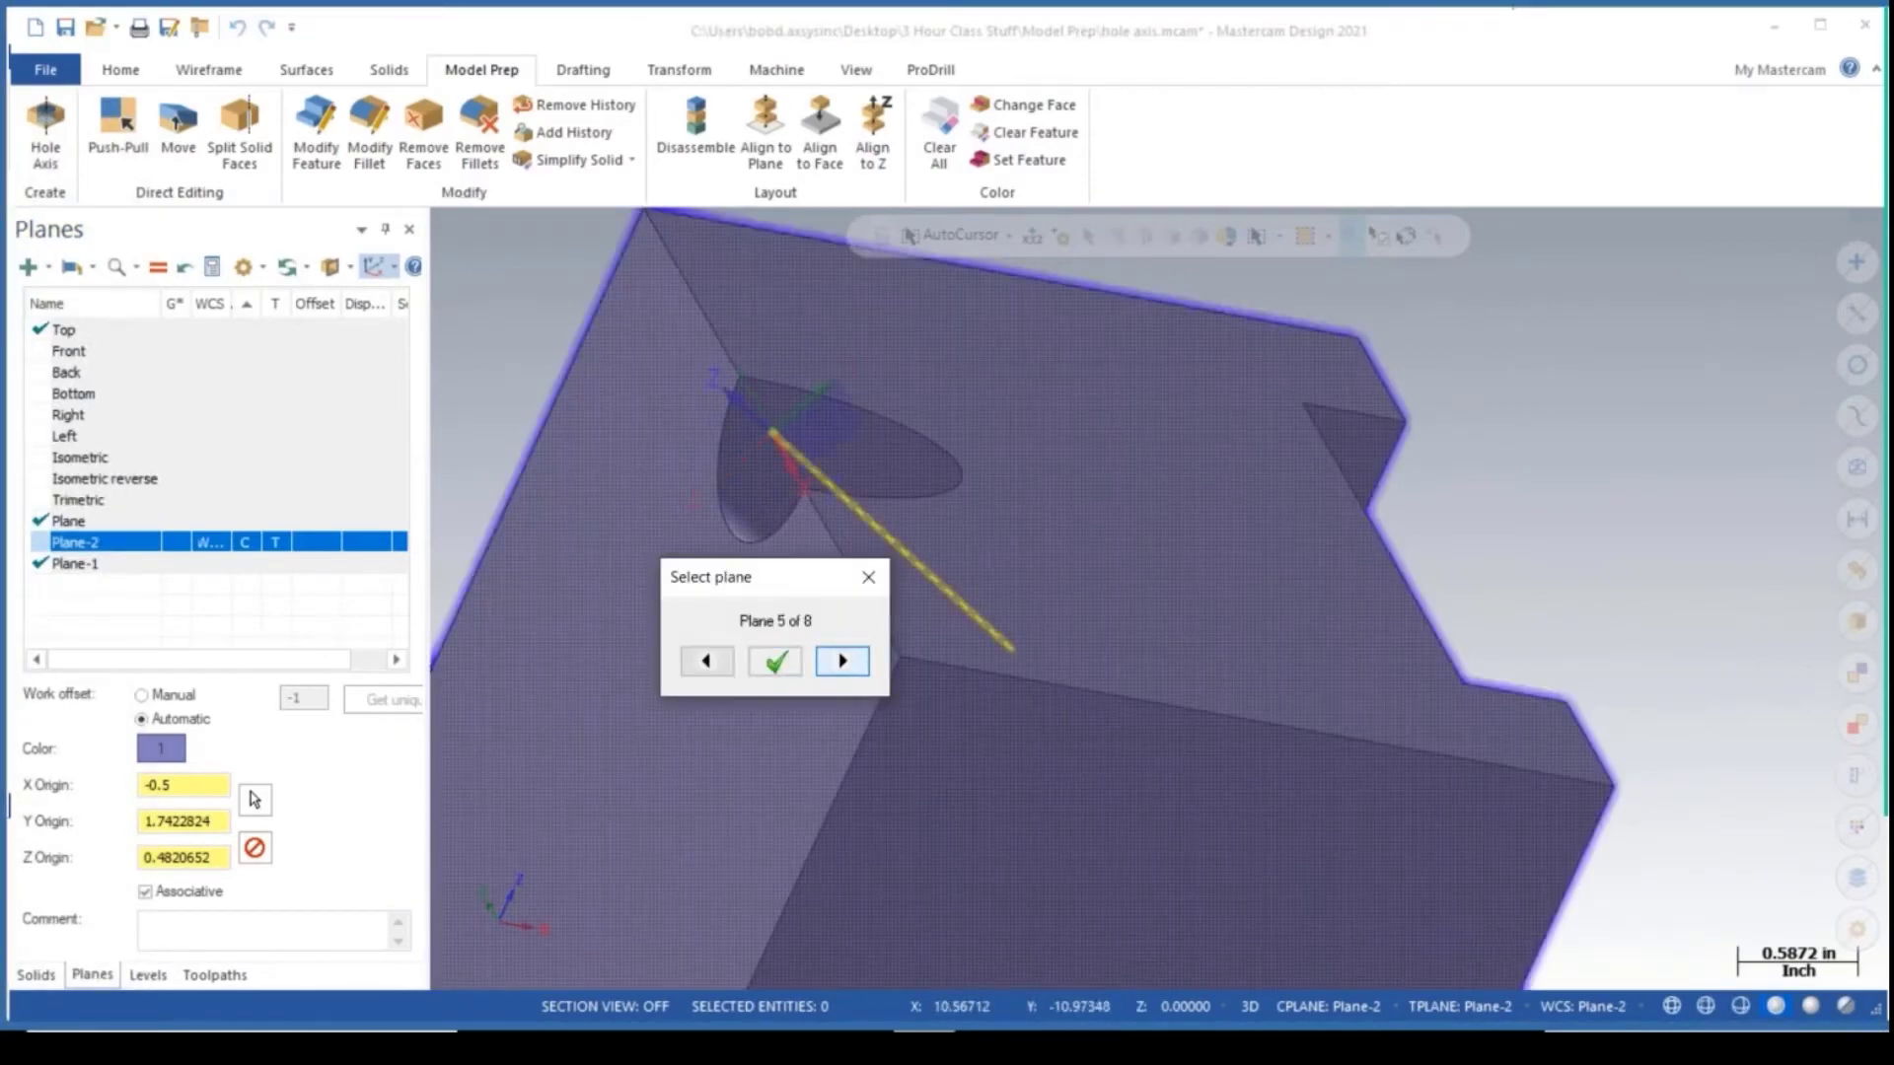
click(785, 663)
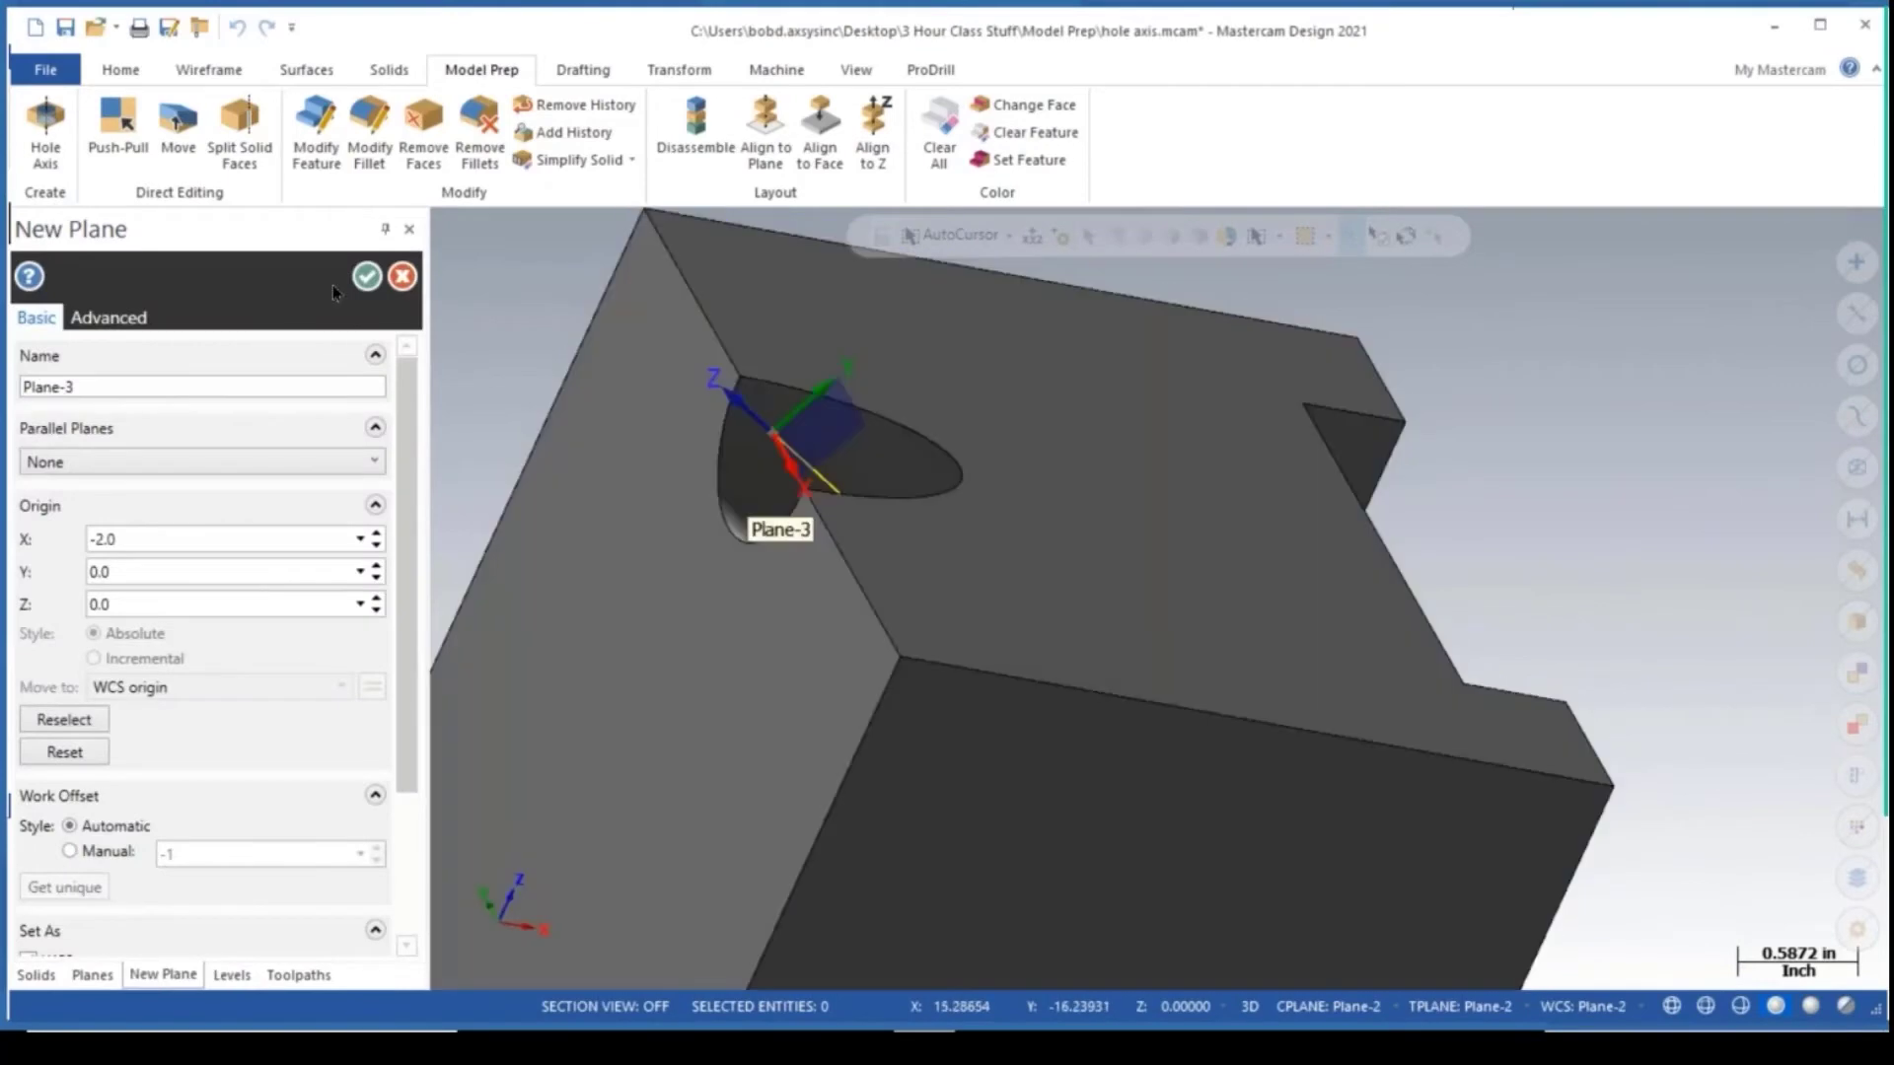
click(365, 277)
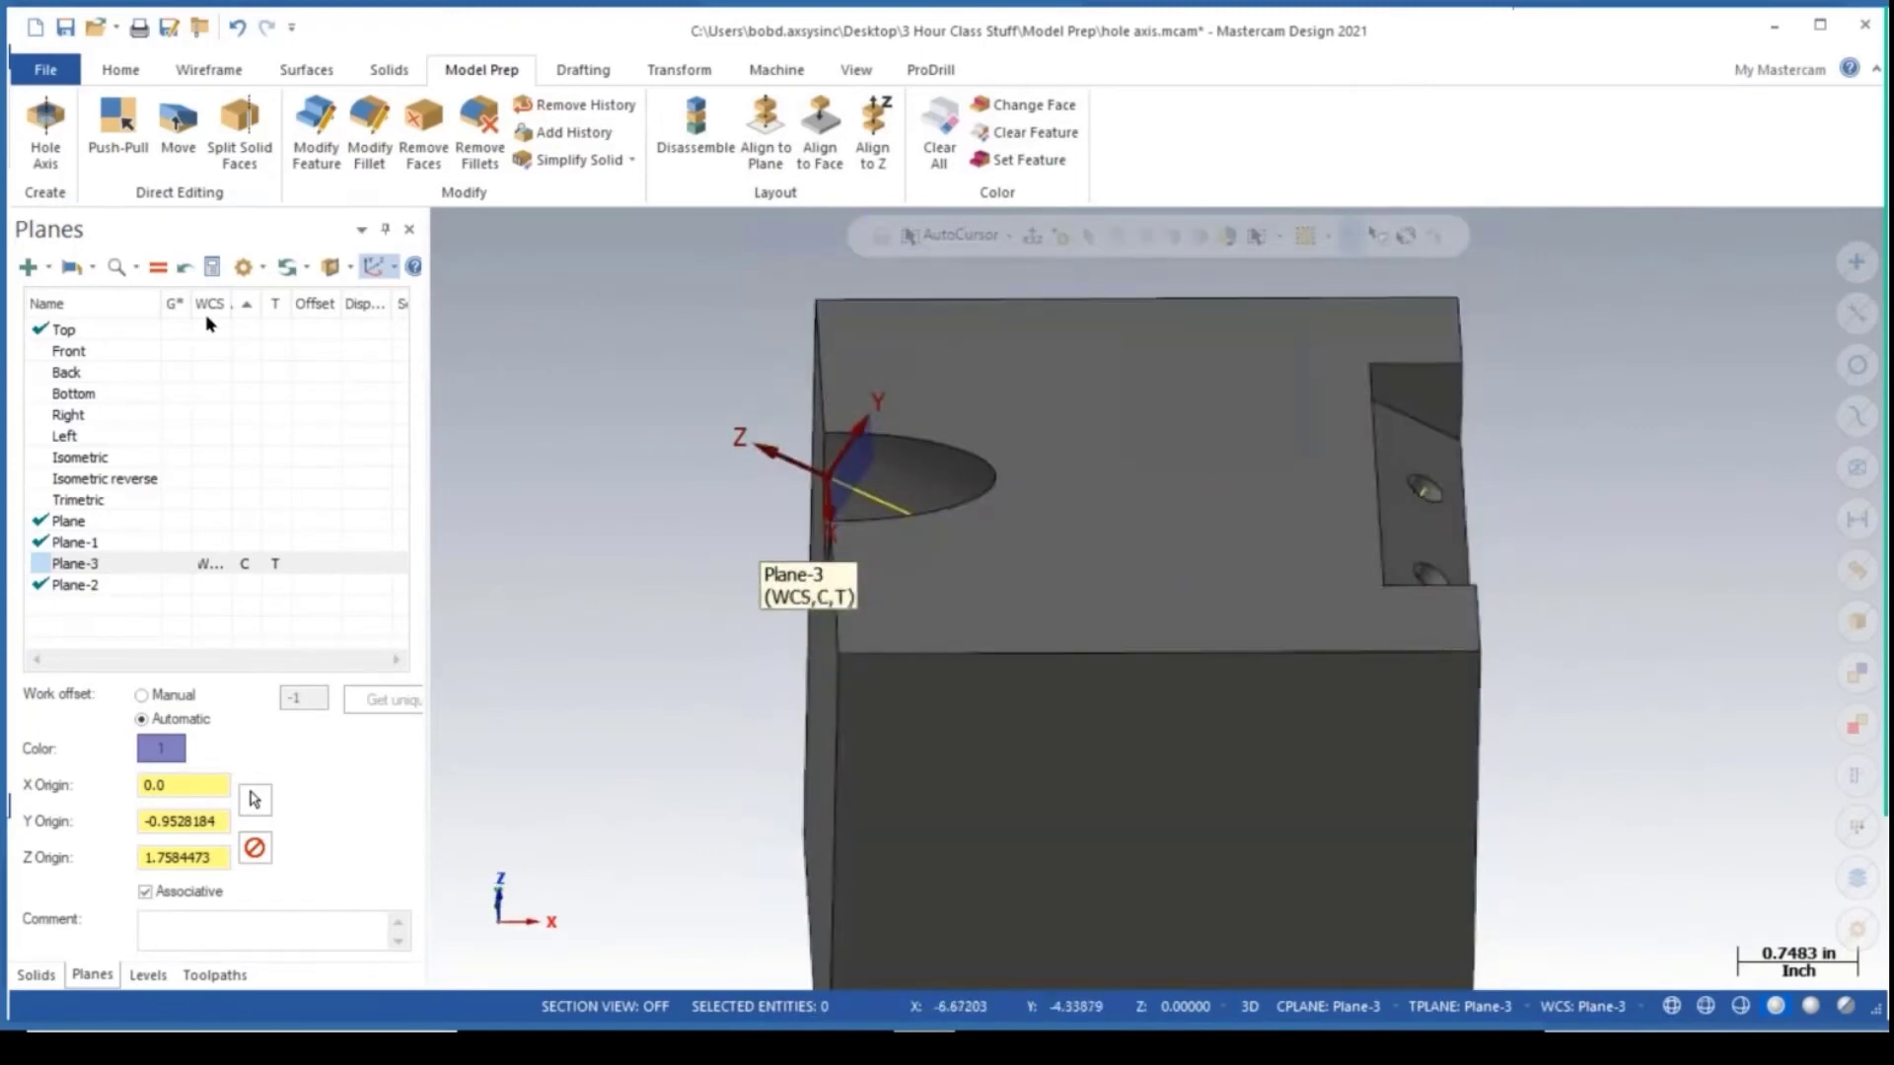
Compare the Top plane with the large edge hole's new plane and view the block straight down that hole using Plane-3.
click(130, 334)
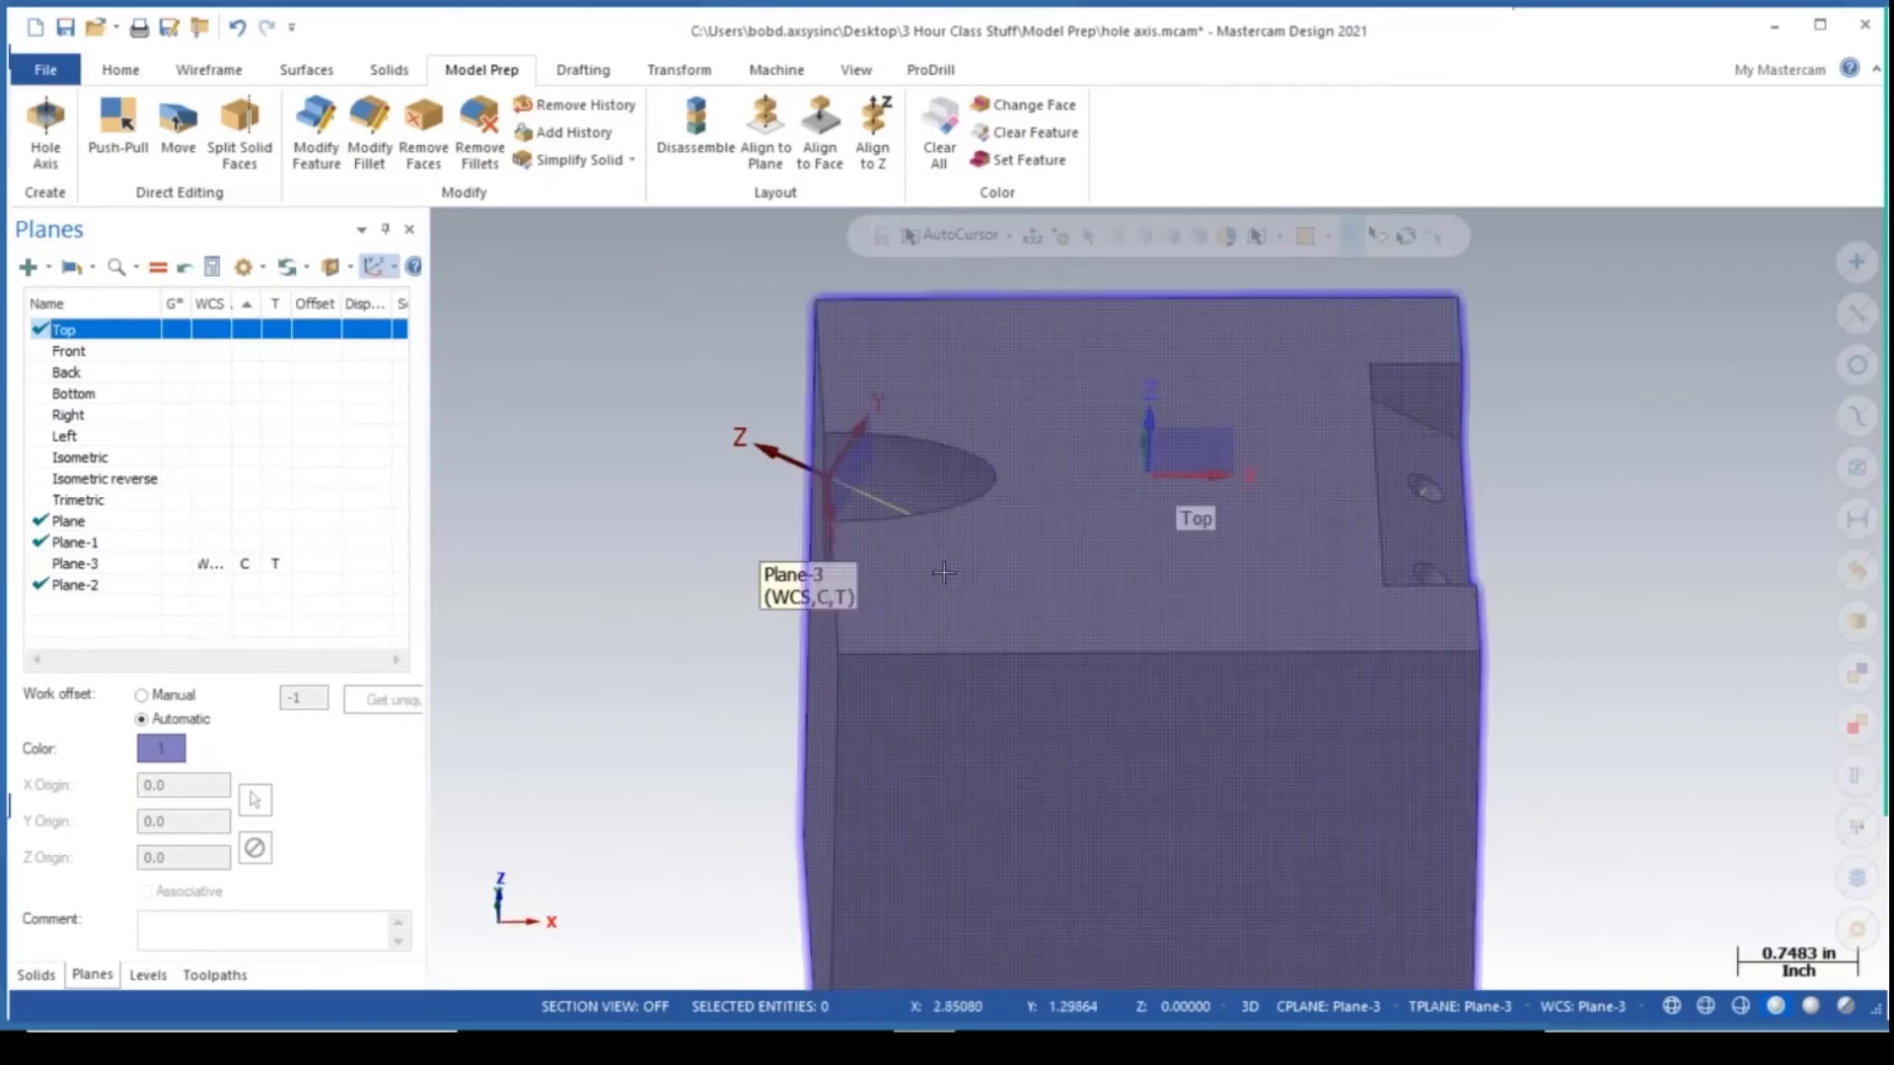
middle_drag(834, 490, 1061, 515)
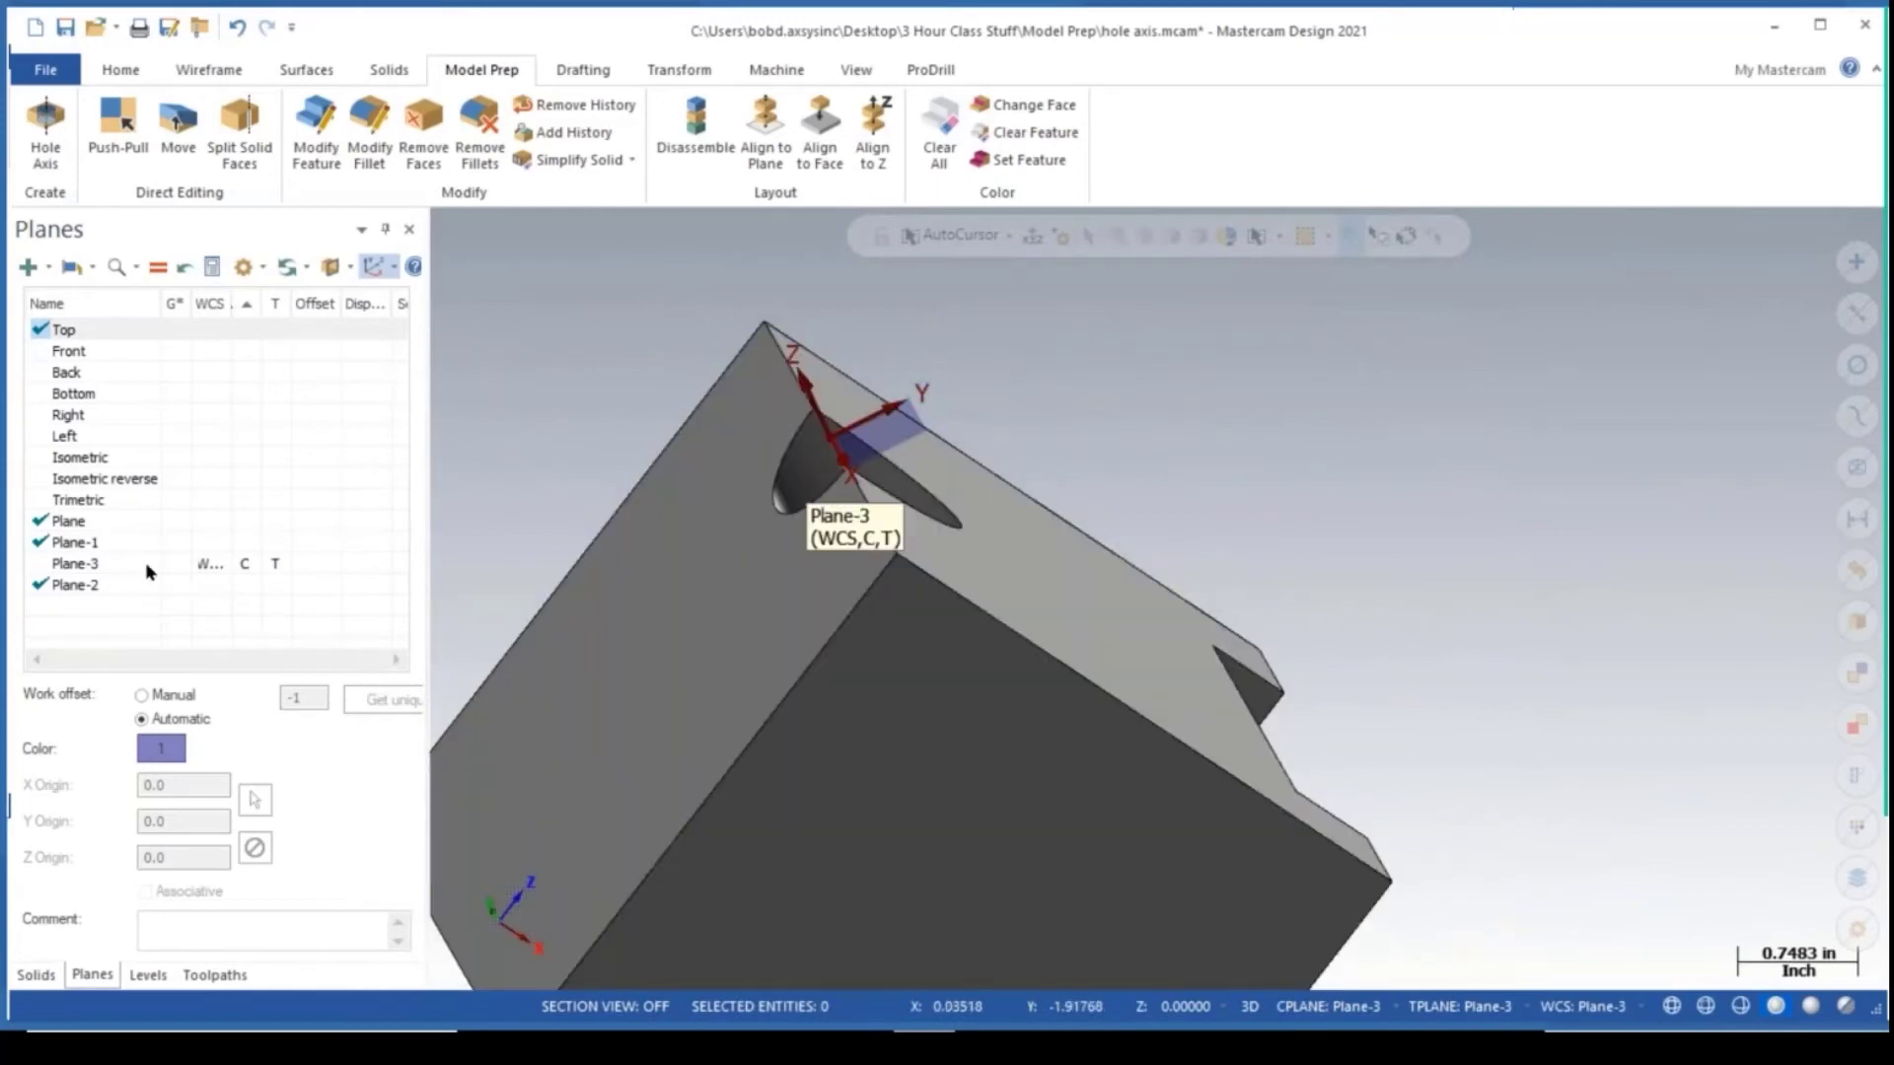
click(199, 563)
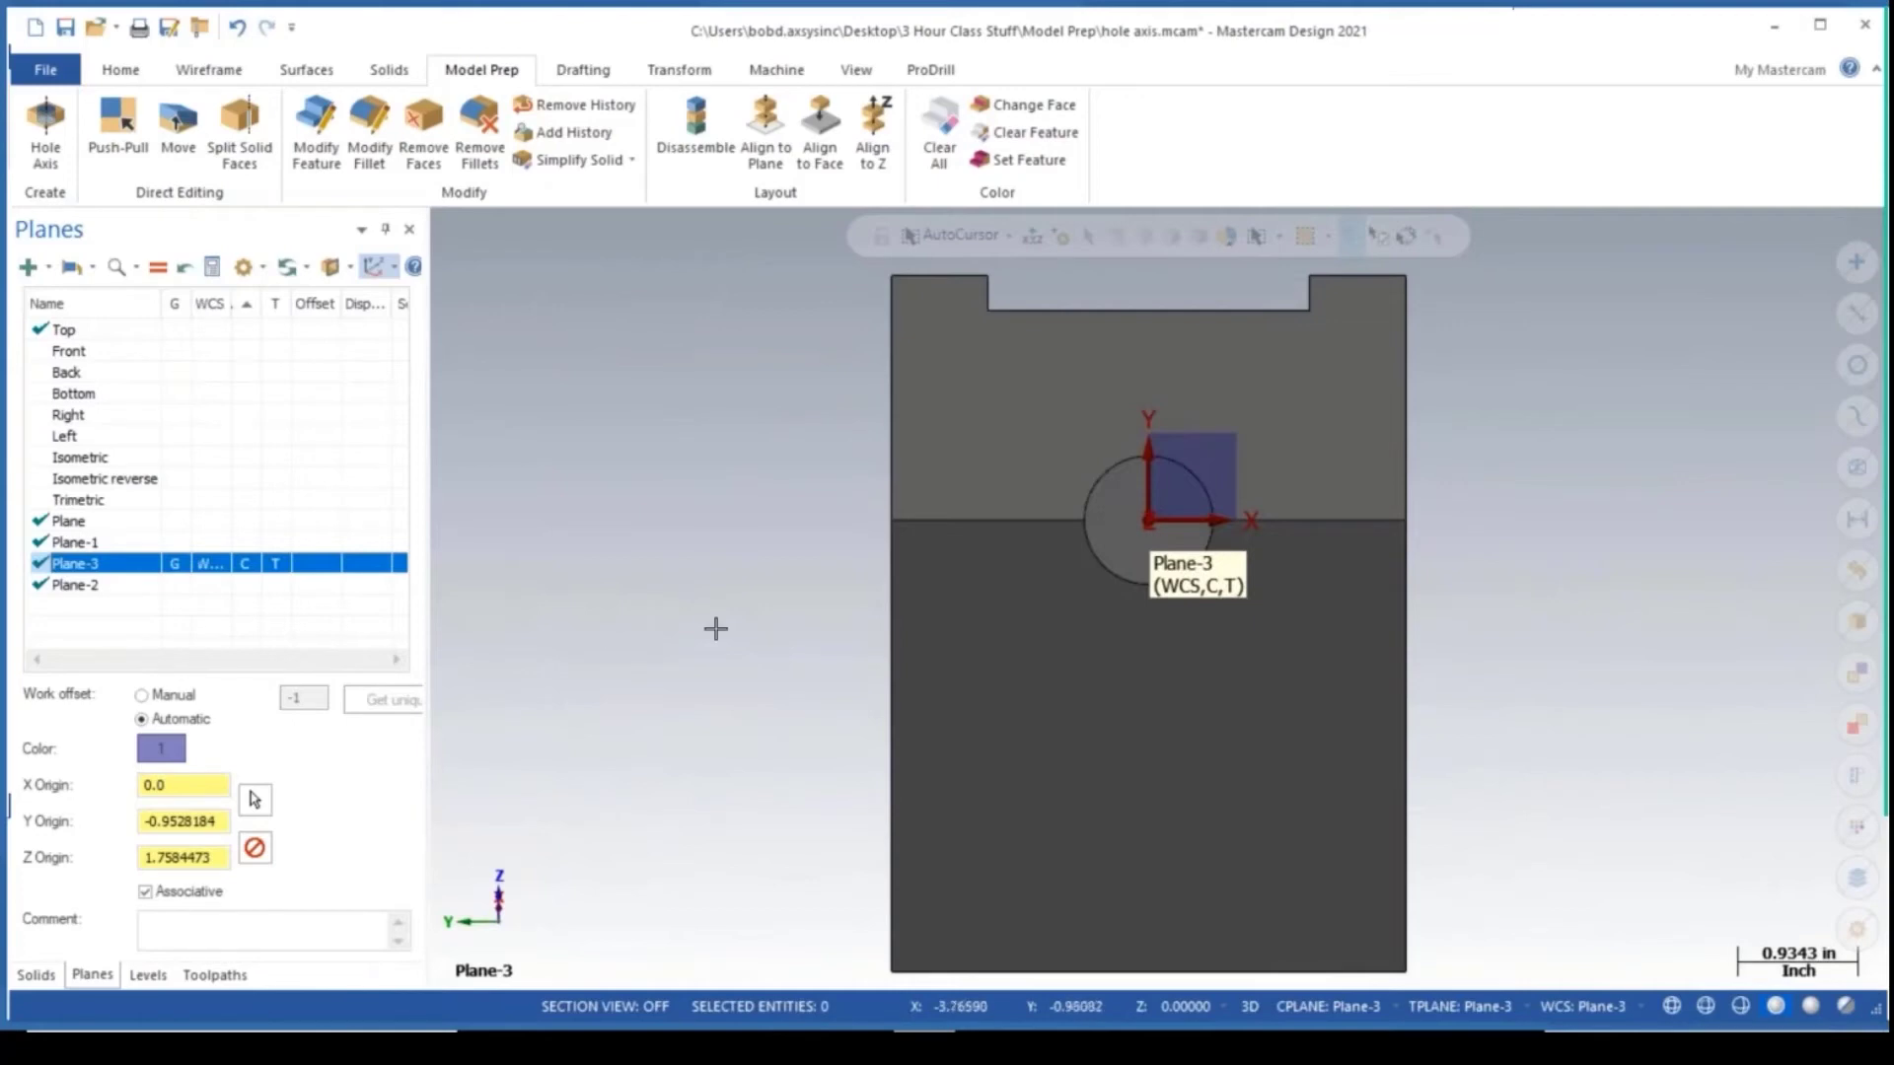
middle_drag(1149, 597, 1152, 490)
Close hole axis.mcam, switch to model prep_sld_1.mcam and inspect the orange part's colored holes and the slot in its gray face.
key(alt+F4)
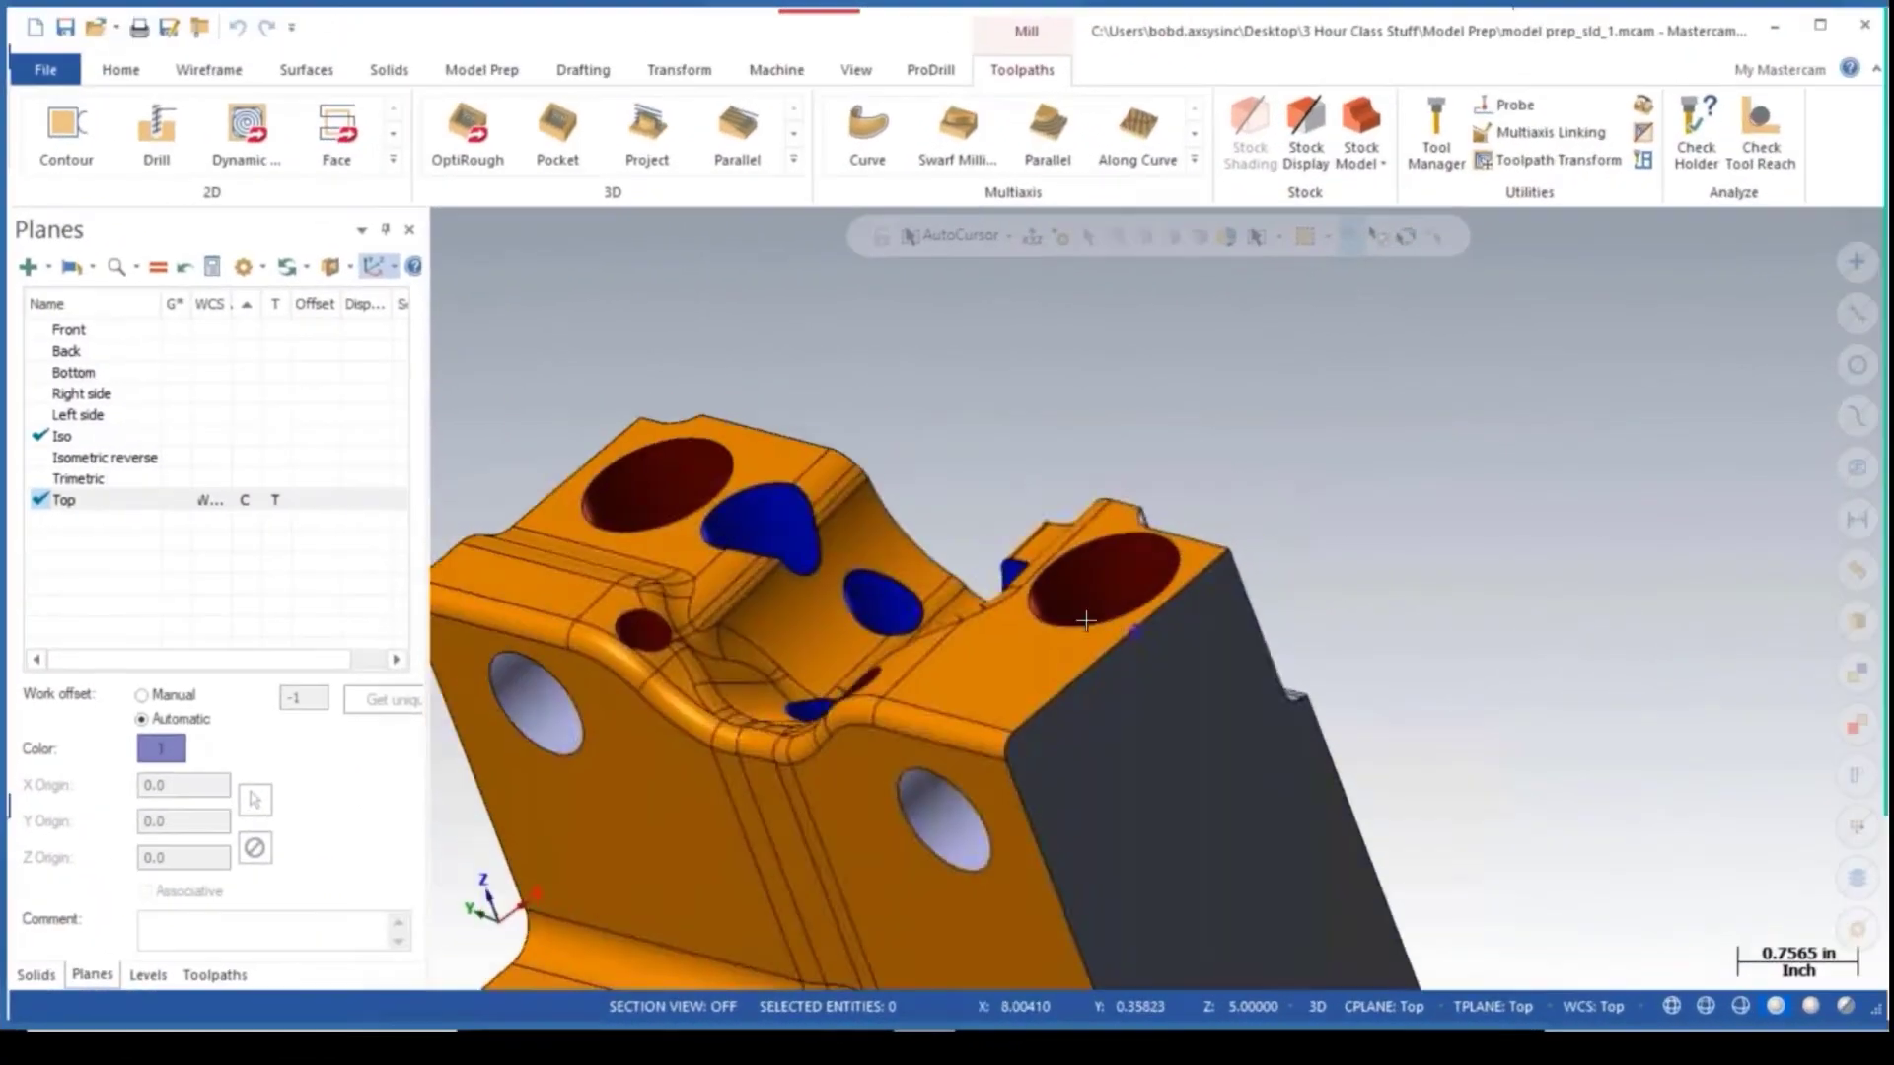
middle_drag(690, 326, 677, 283)
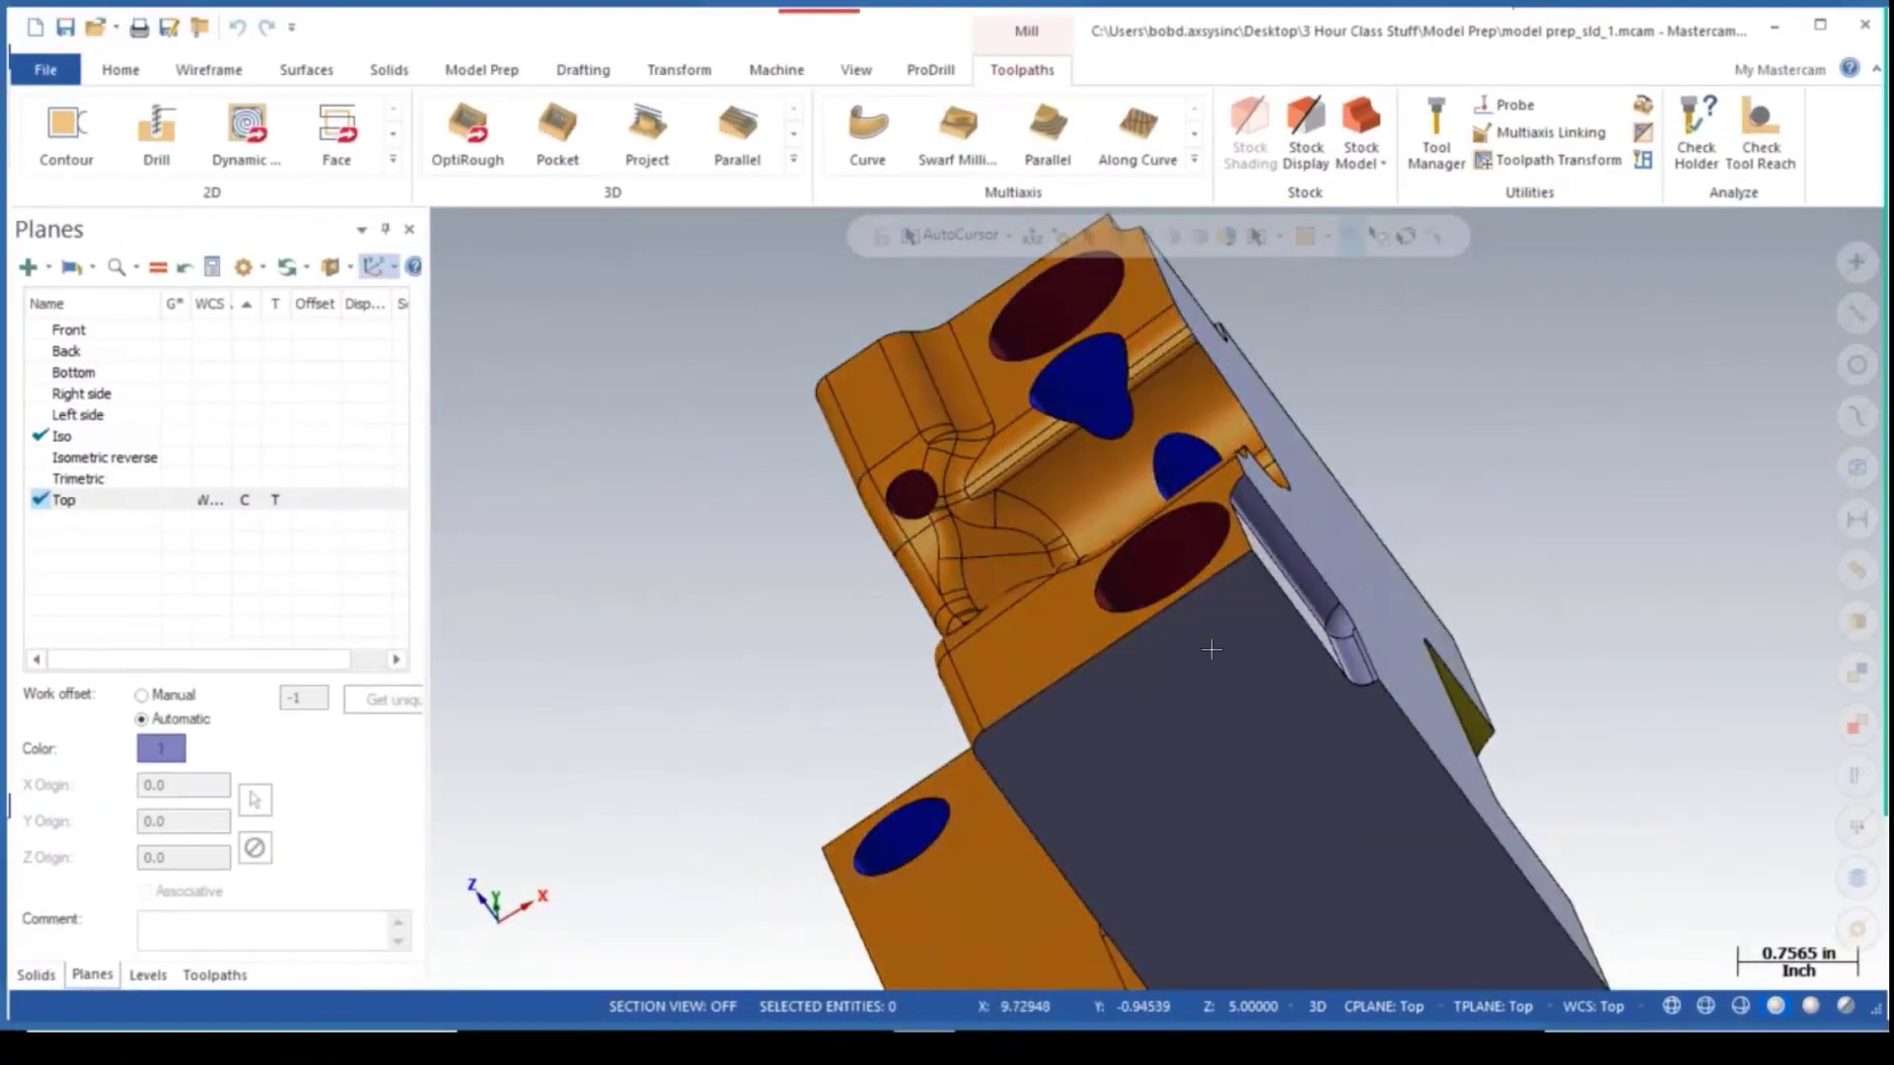
middle_drag(1253, 643, 1200, 661)
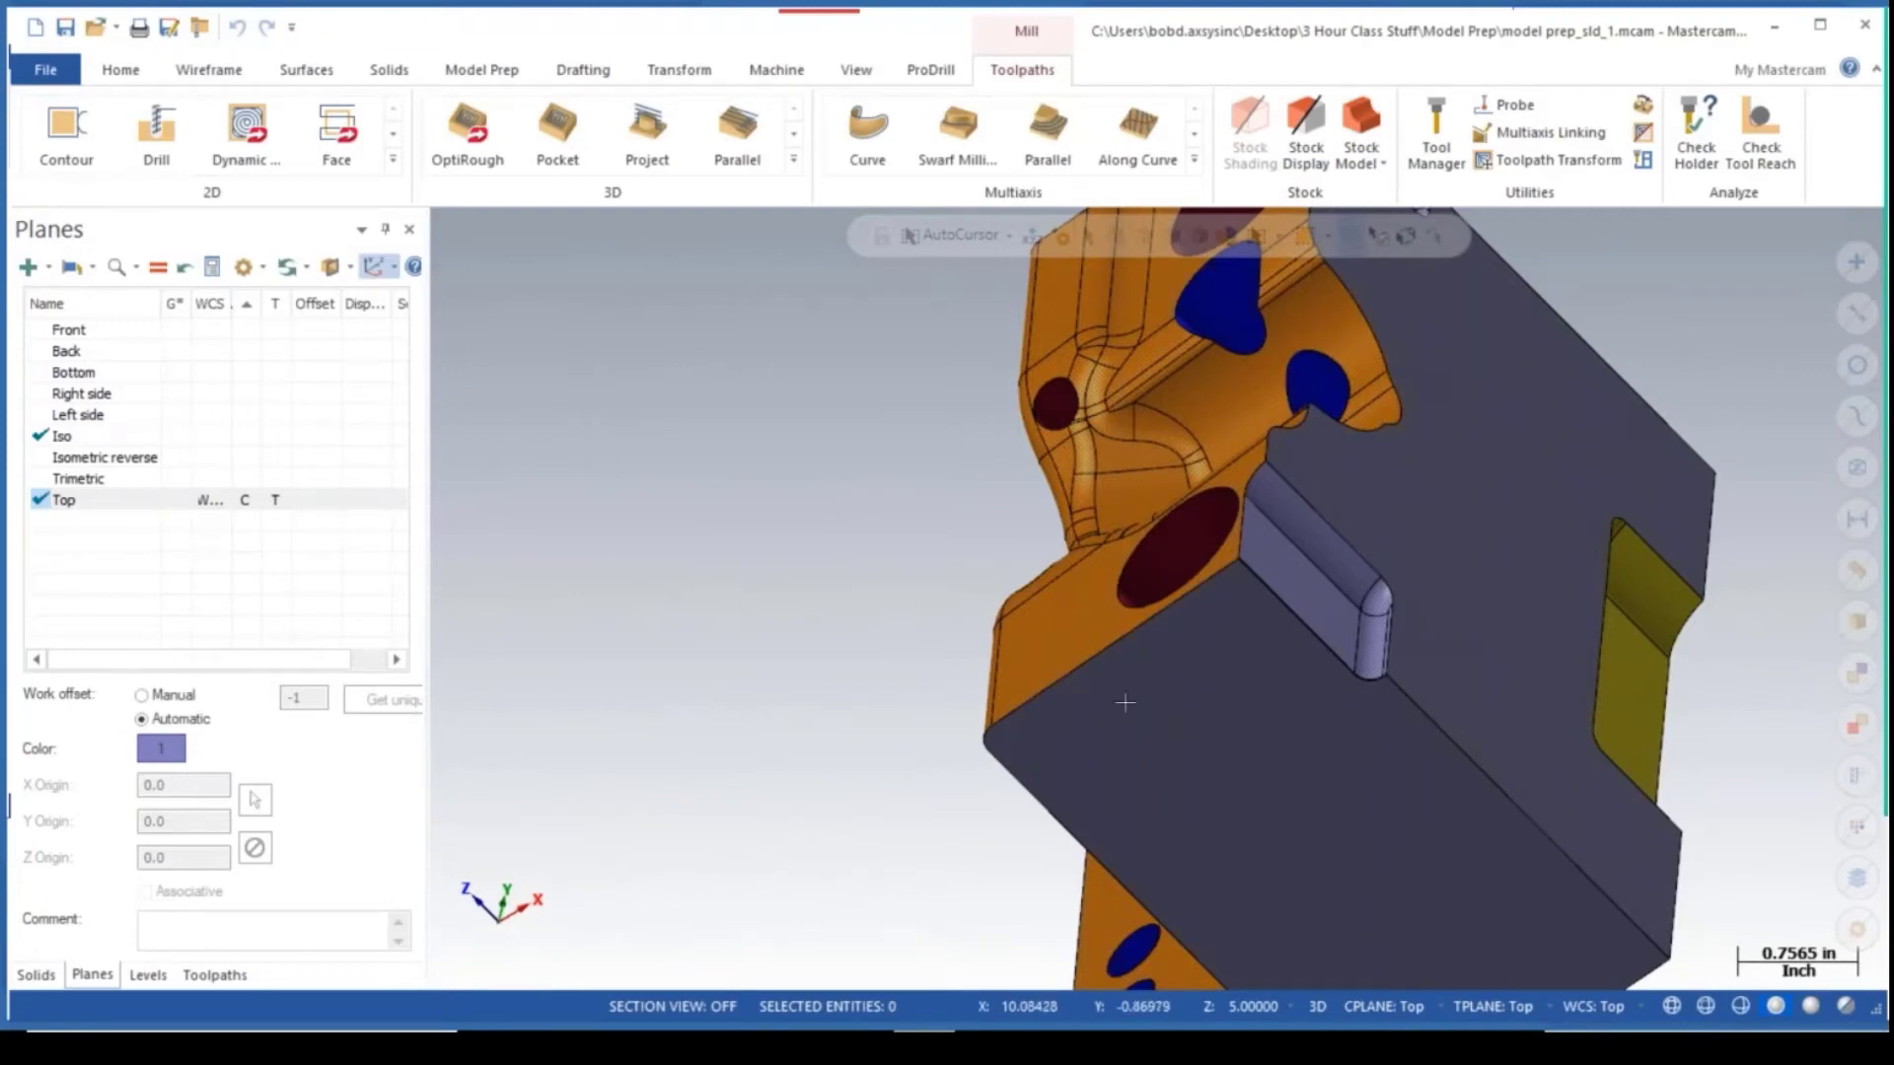
Use Modify Feature with the Remove type on the flat wall and rounded end faces of the lavender corner slot beside the large red hole.
middle_drag(1332, 691, 839, 336)
click(488, 71)
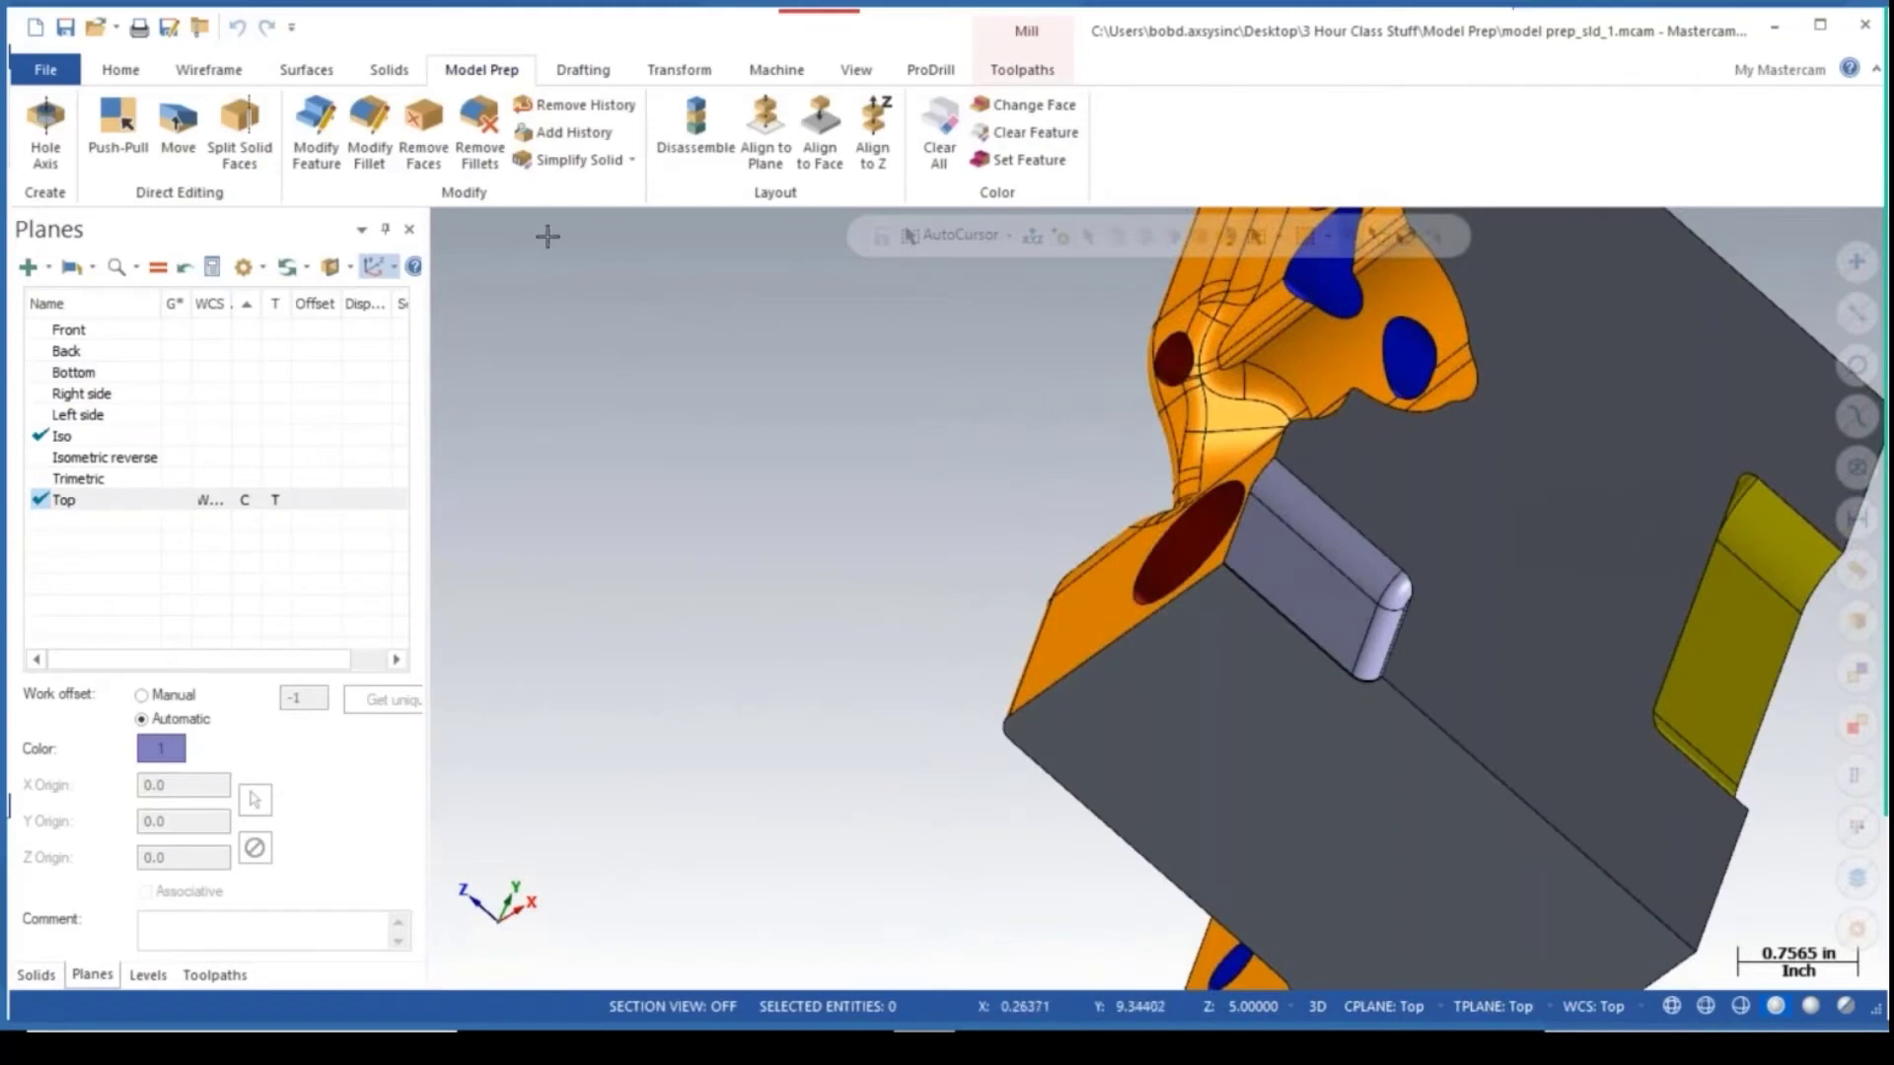
click(325, 136)
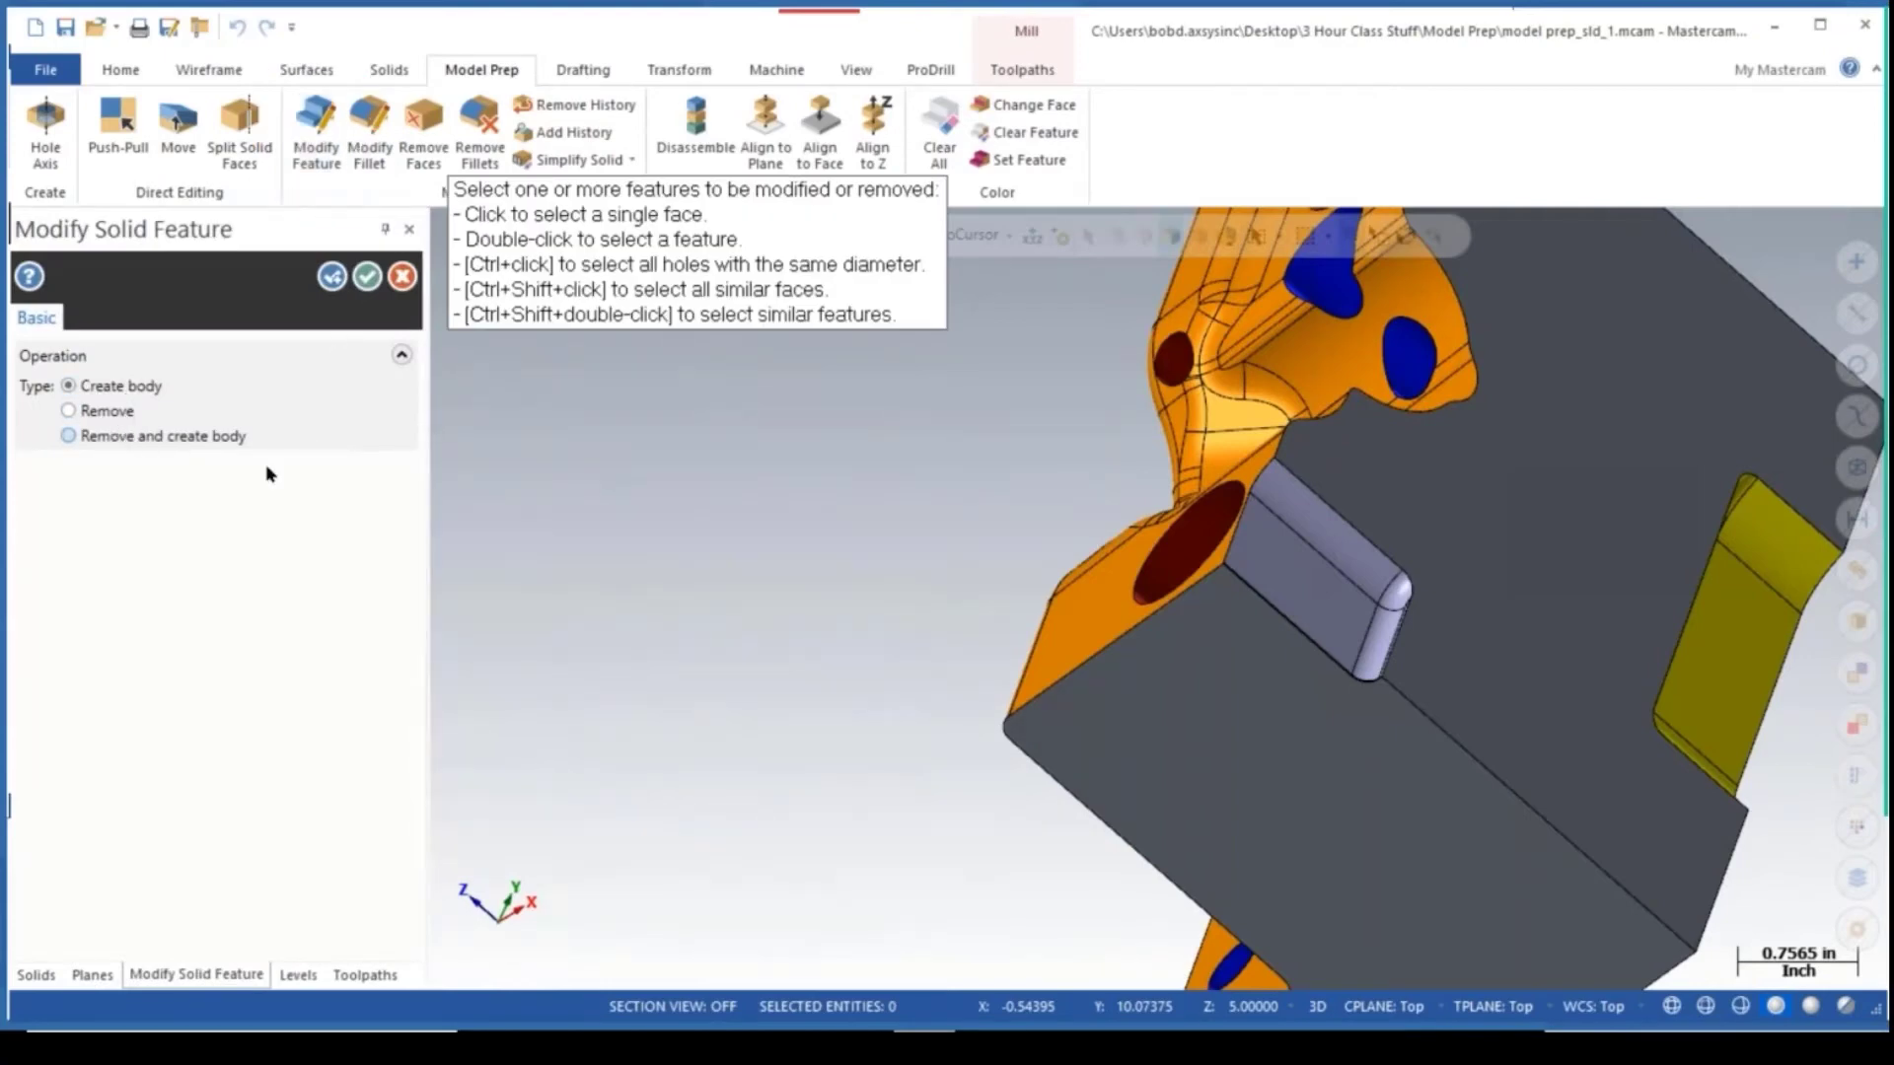
scroll(1371, 579, up, 3)
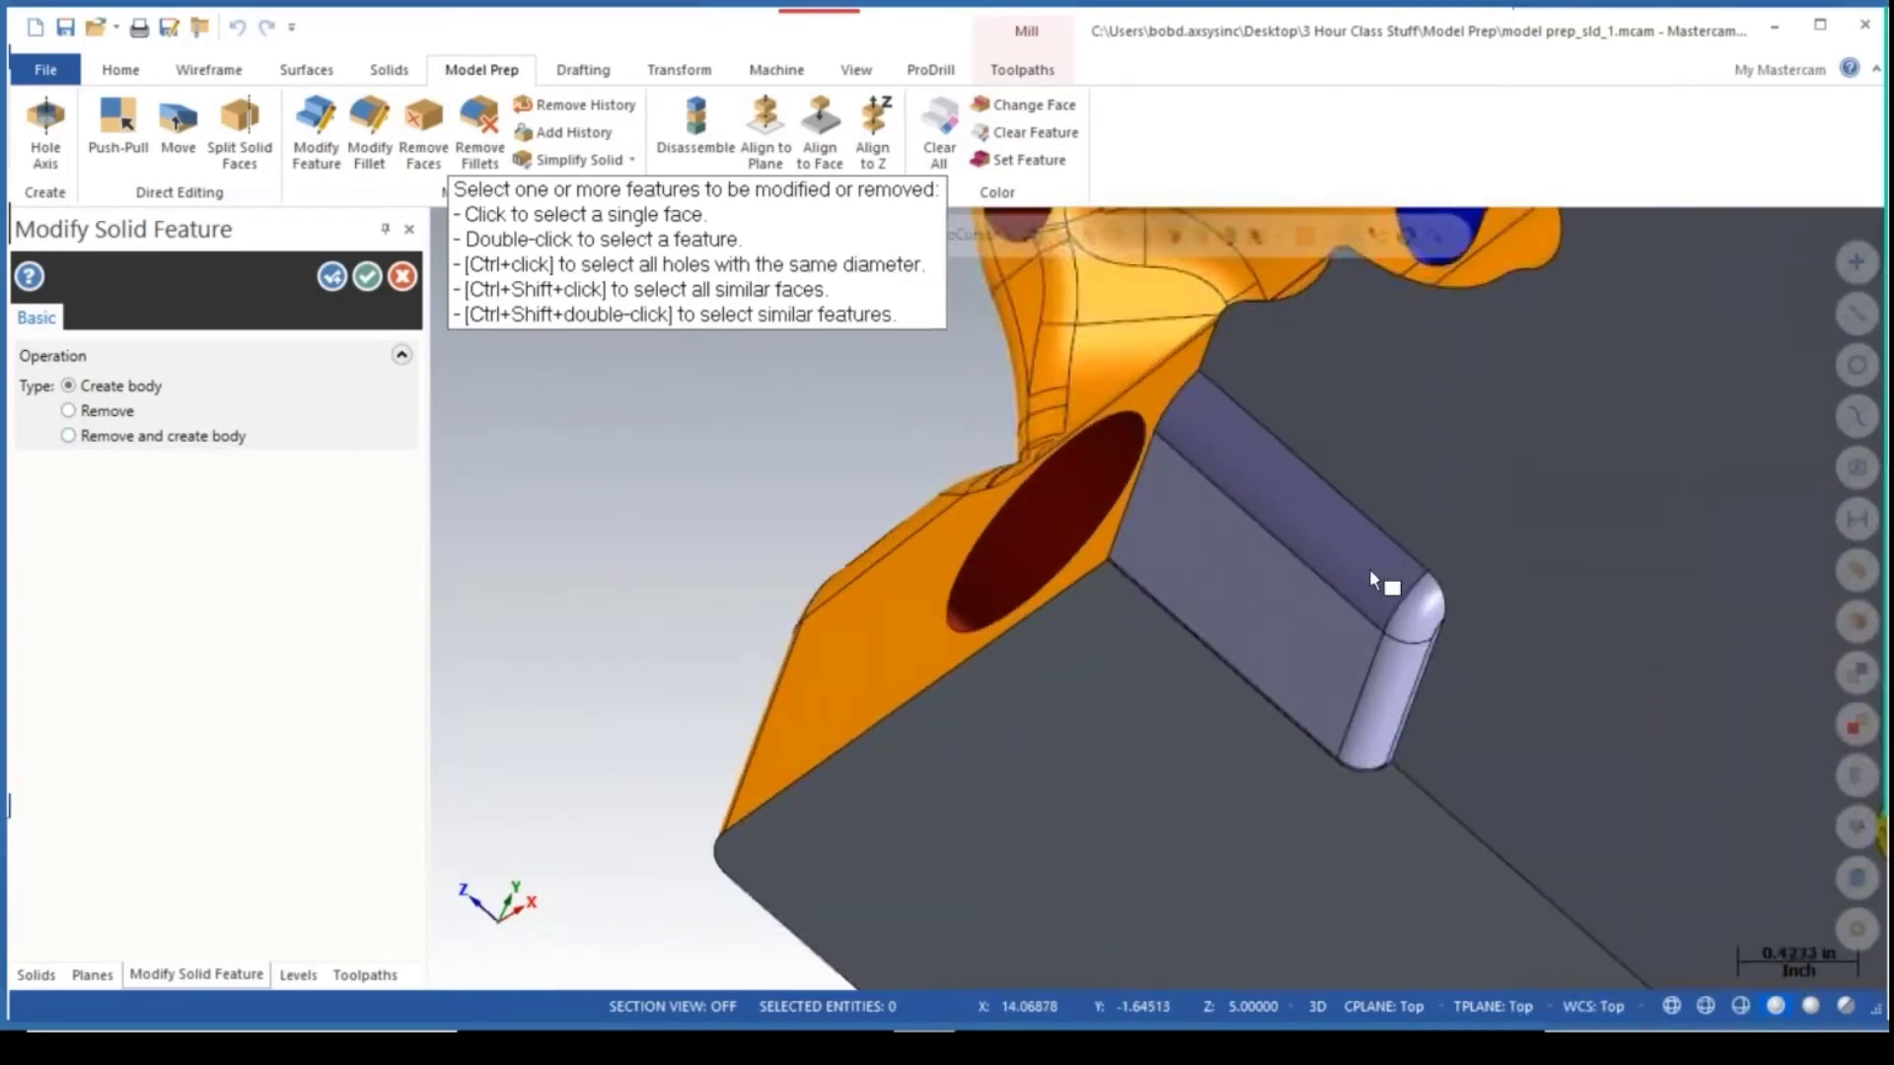
scroll(1371, 577, down, 5)
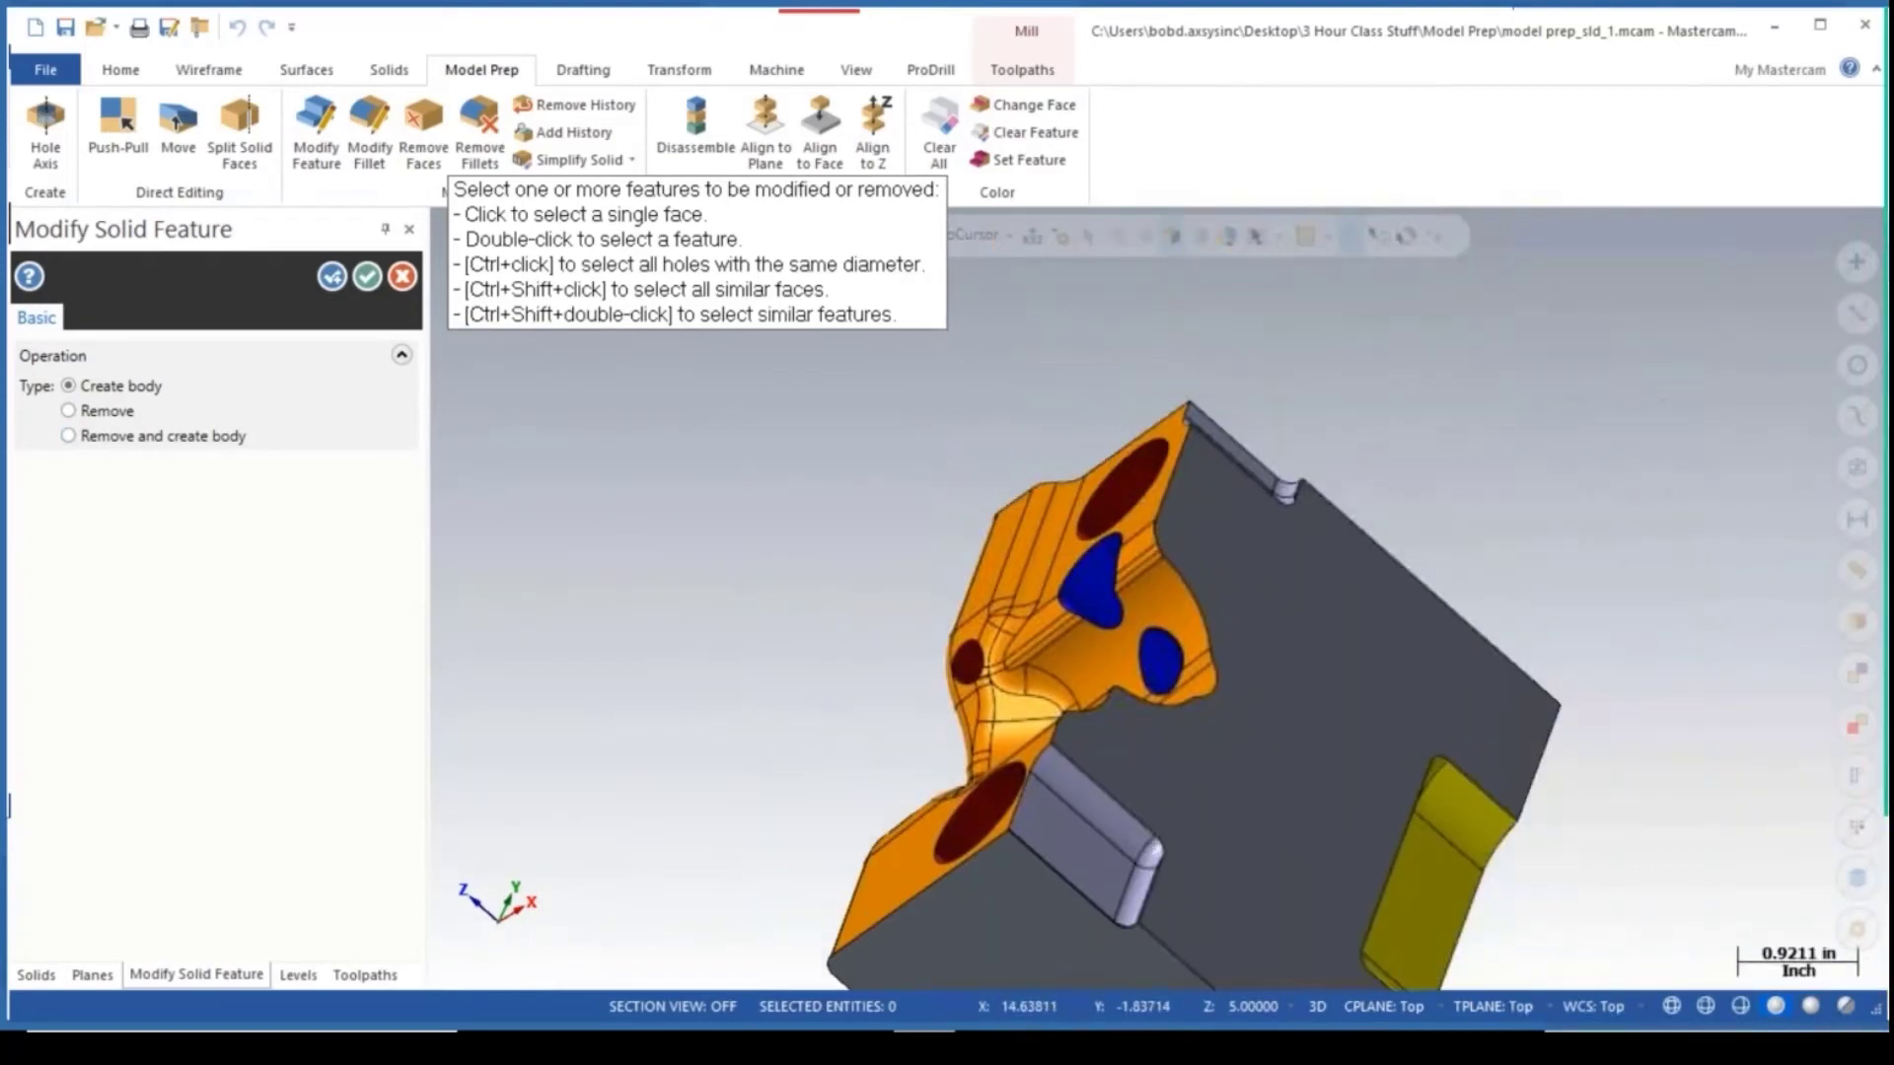
middle_drag(1371, 577, 1263, 621)
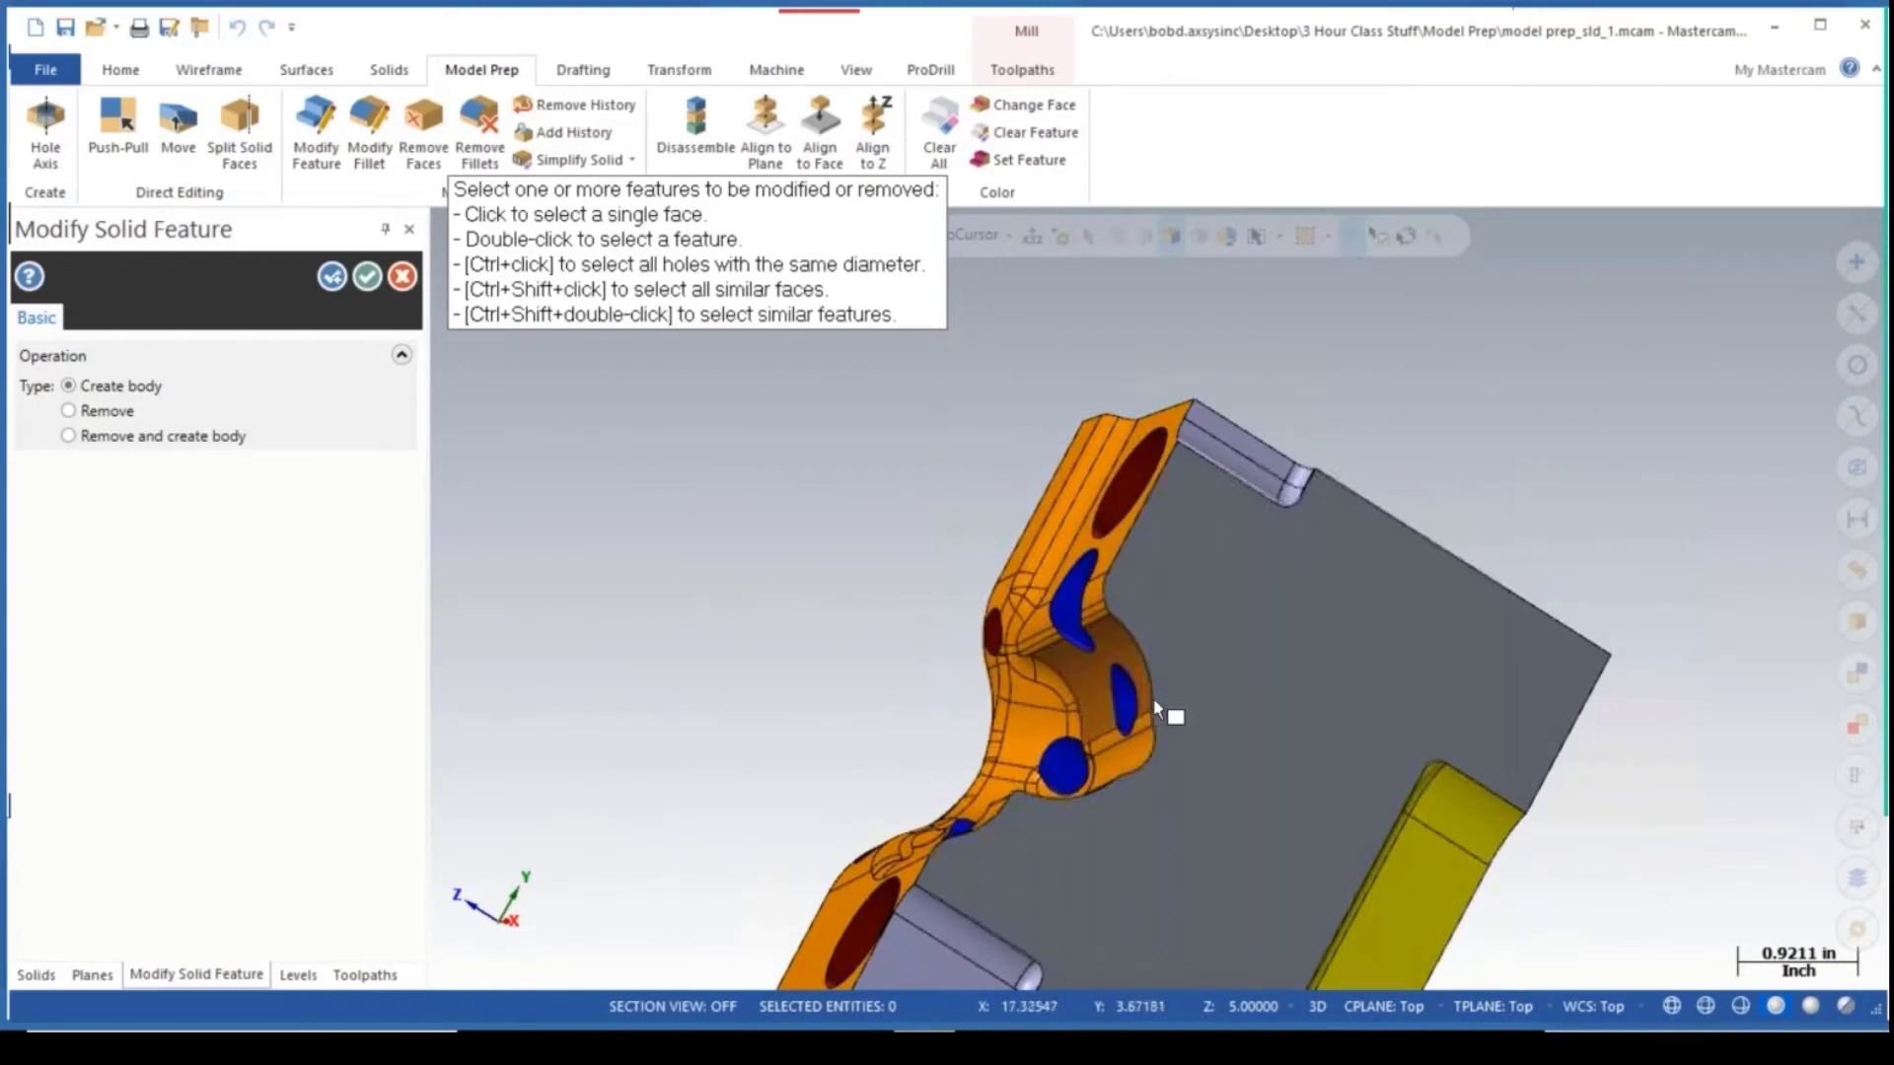
scroll(1211, 748, up, 3)
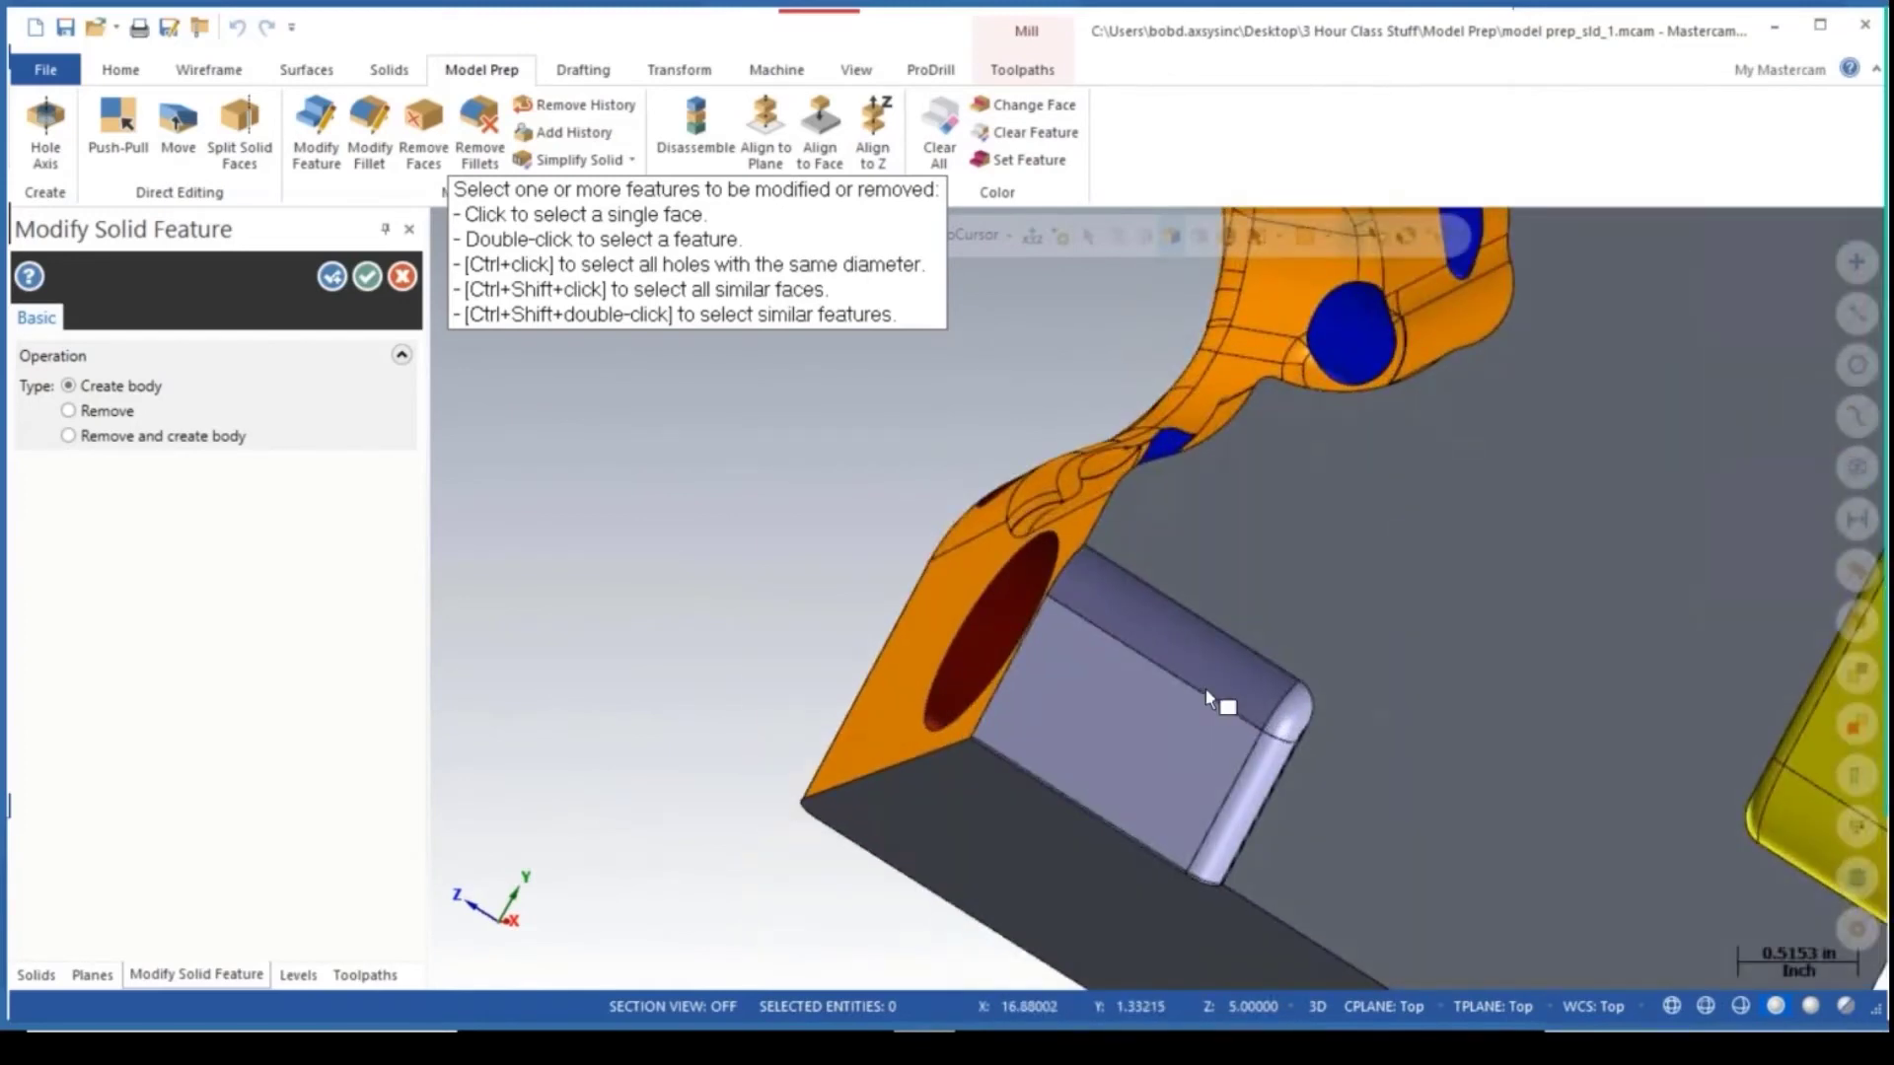
scroll(1206, 693, up, 1)
middle_drag(1135, 656, 1355, 639)
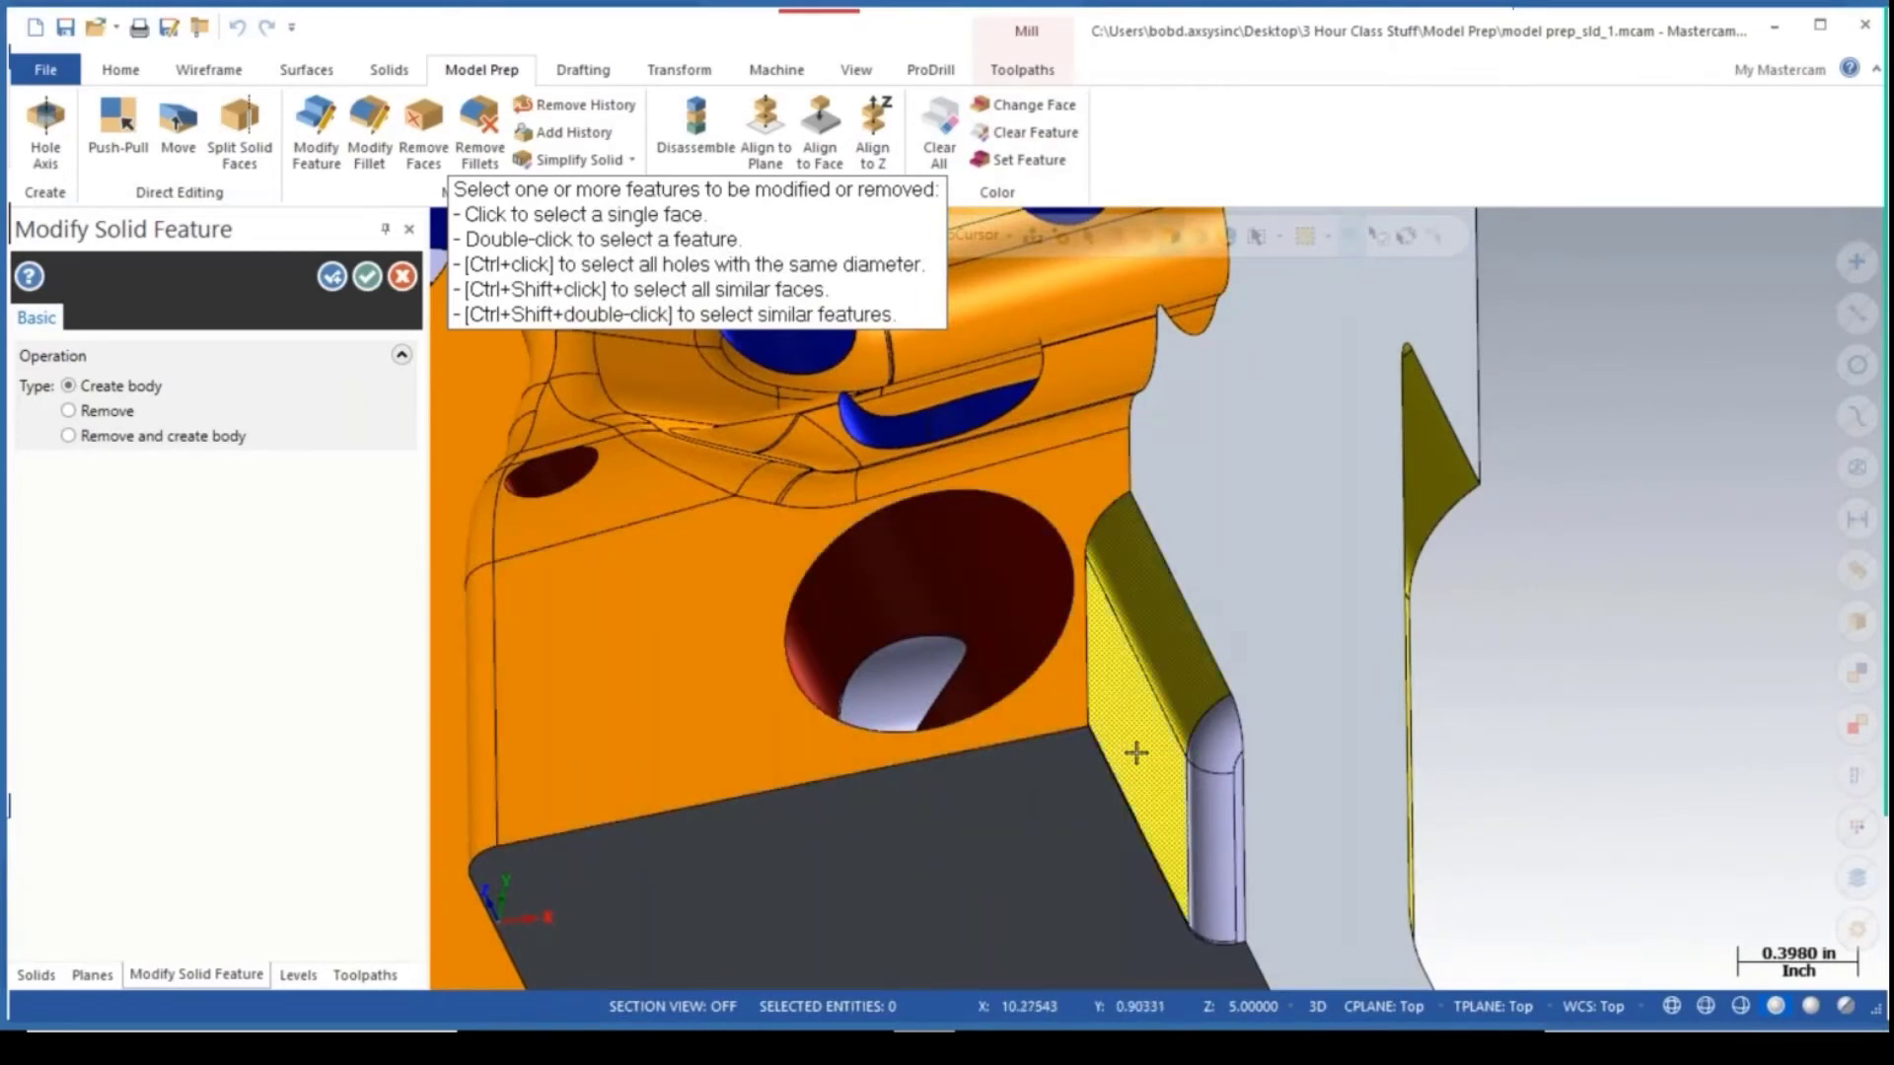
middle_drag(1168, 648, 1269, 755)
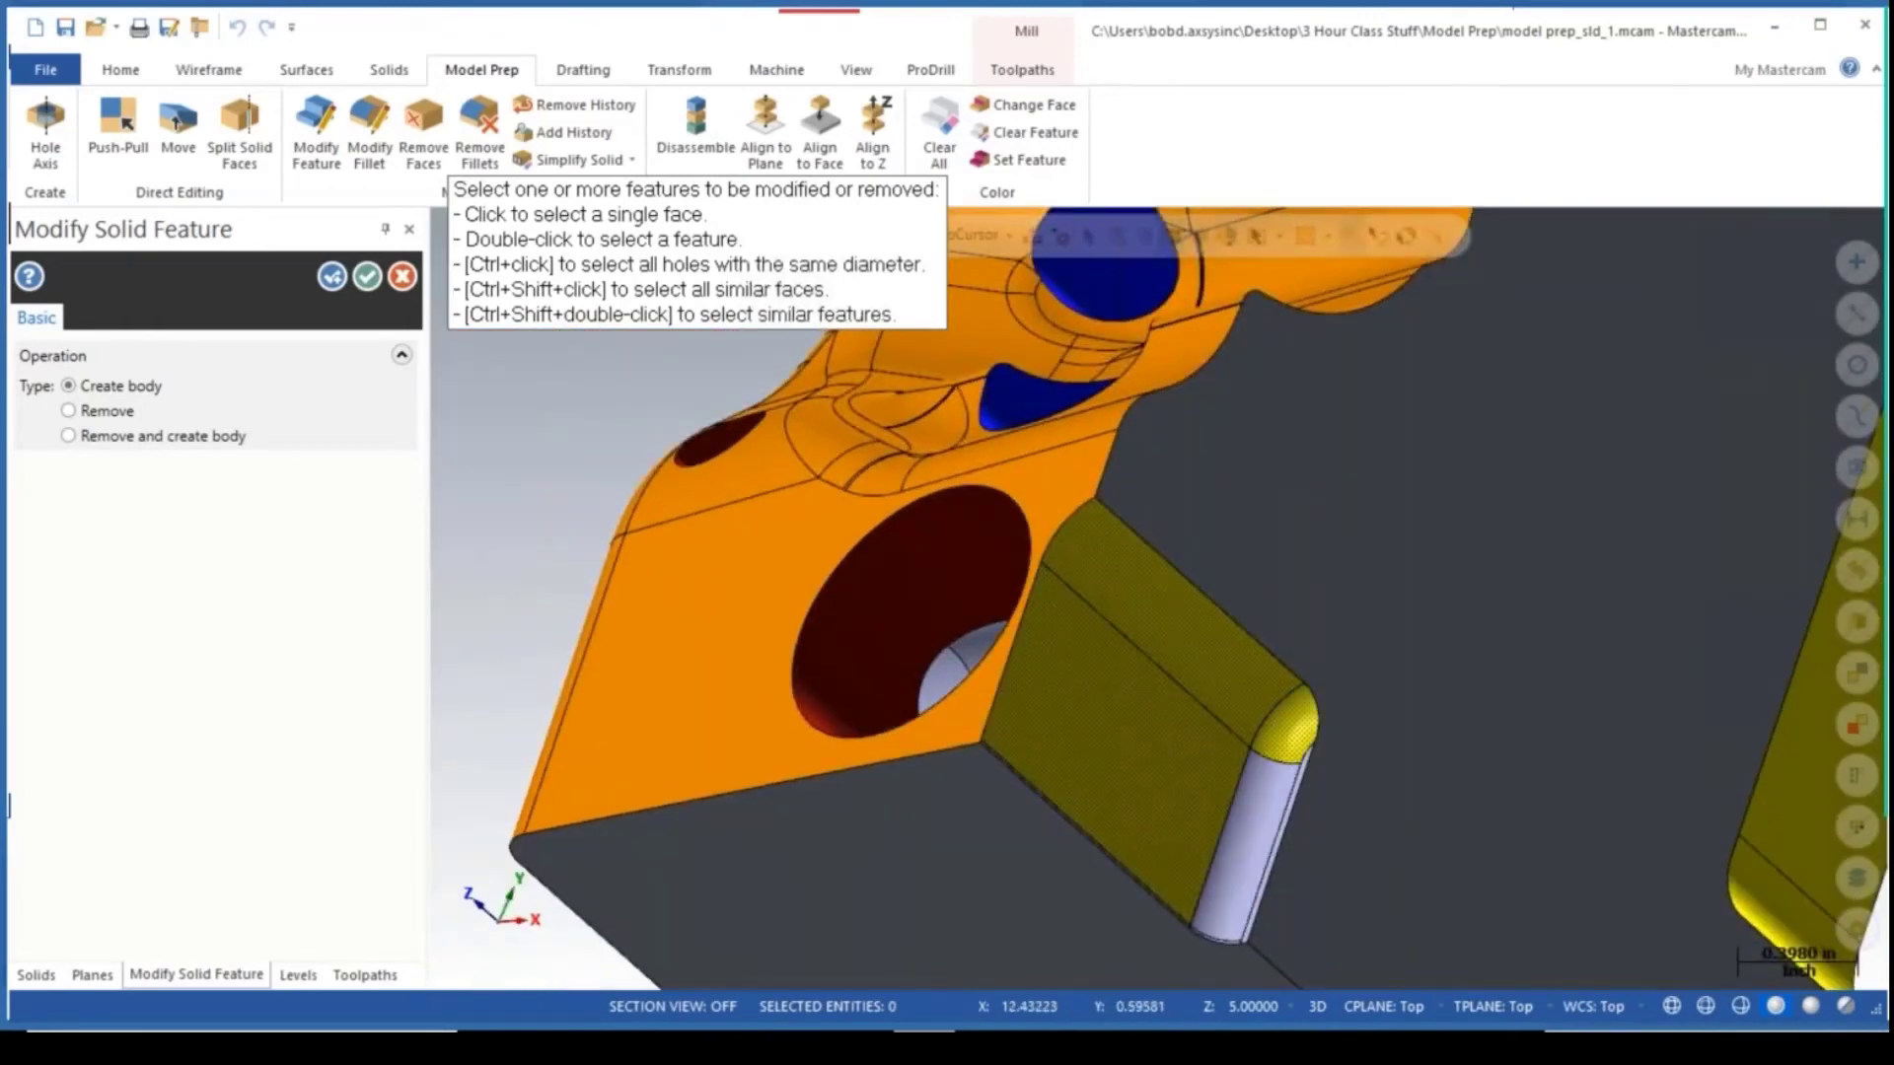
scroll(1274, 764, up, 2)
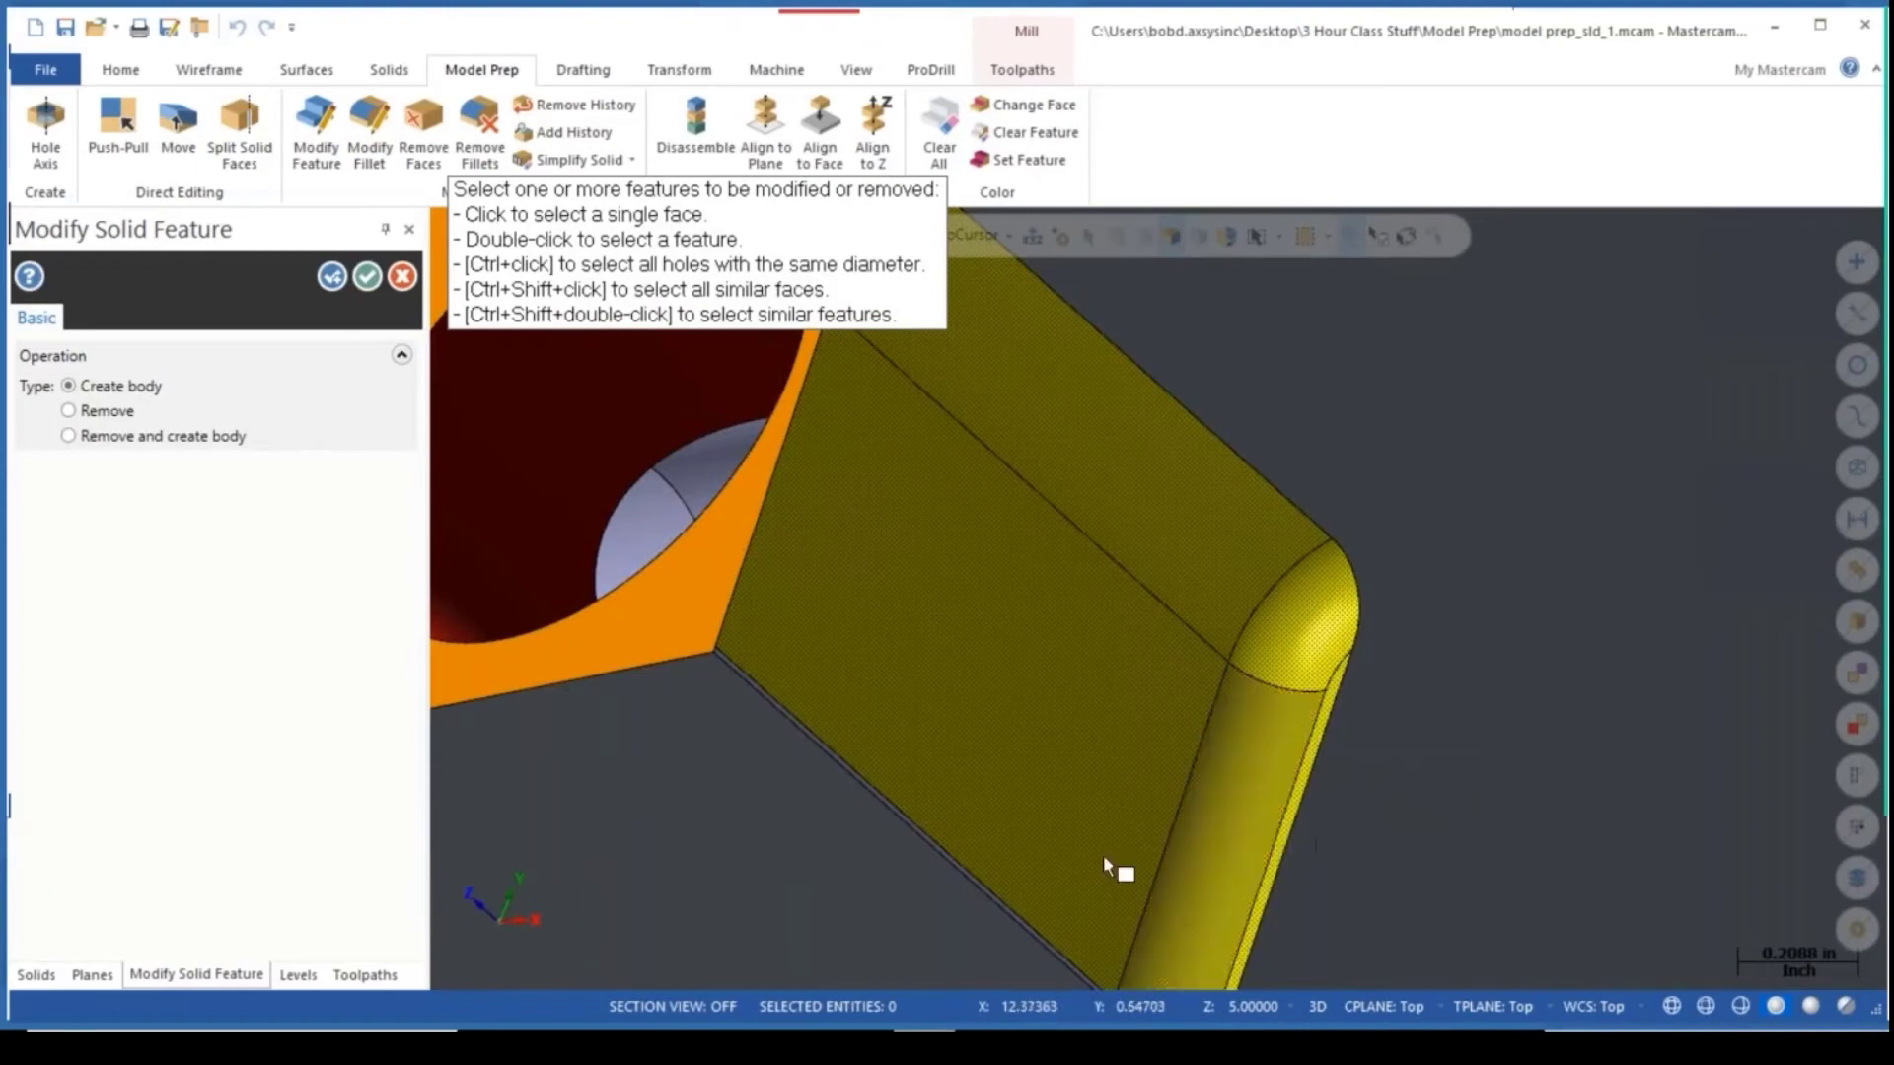
scroll(892, 762, down, 3)
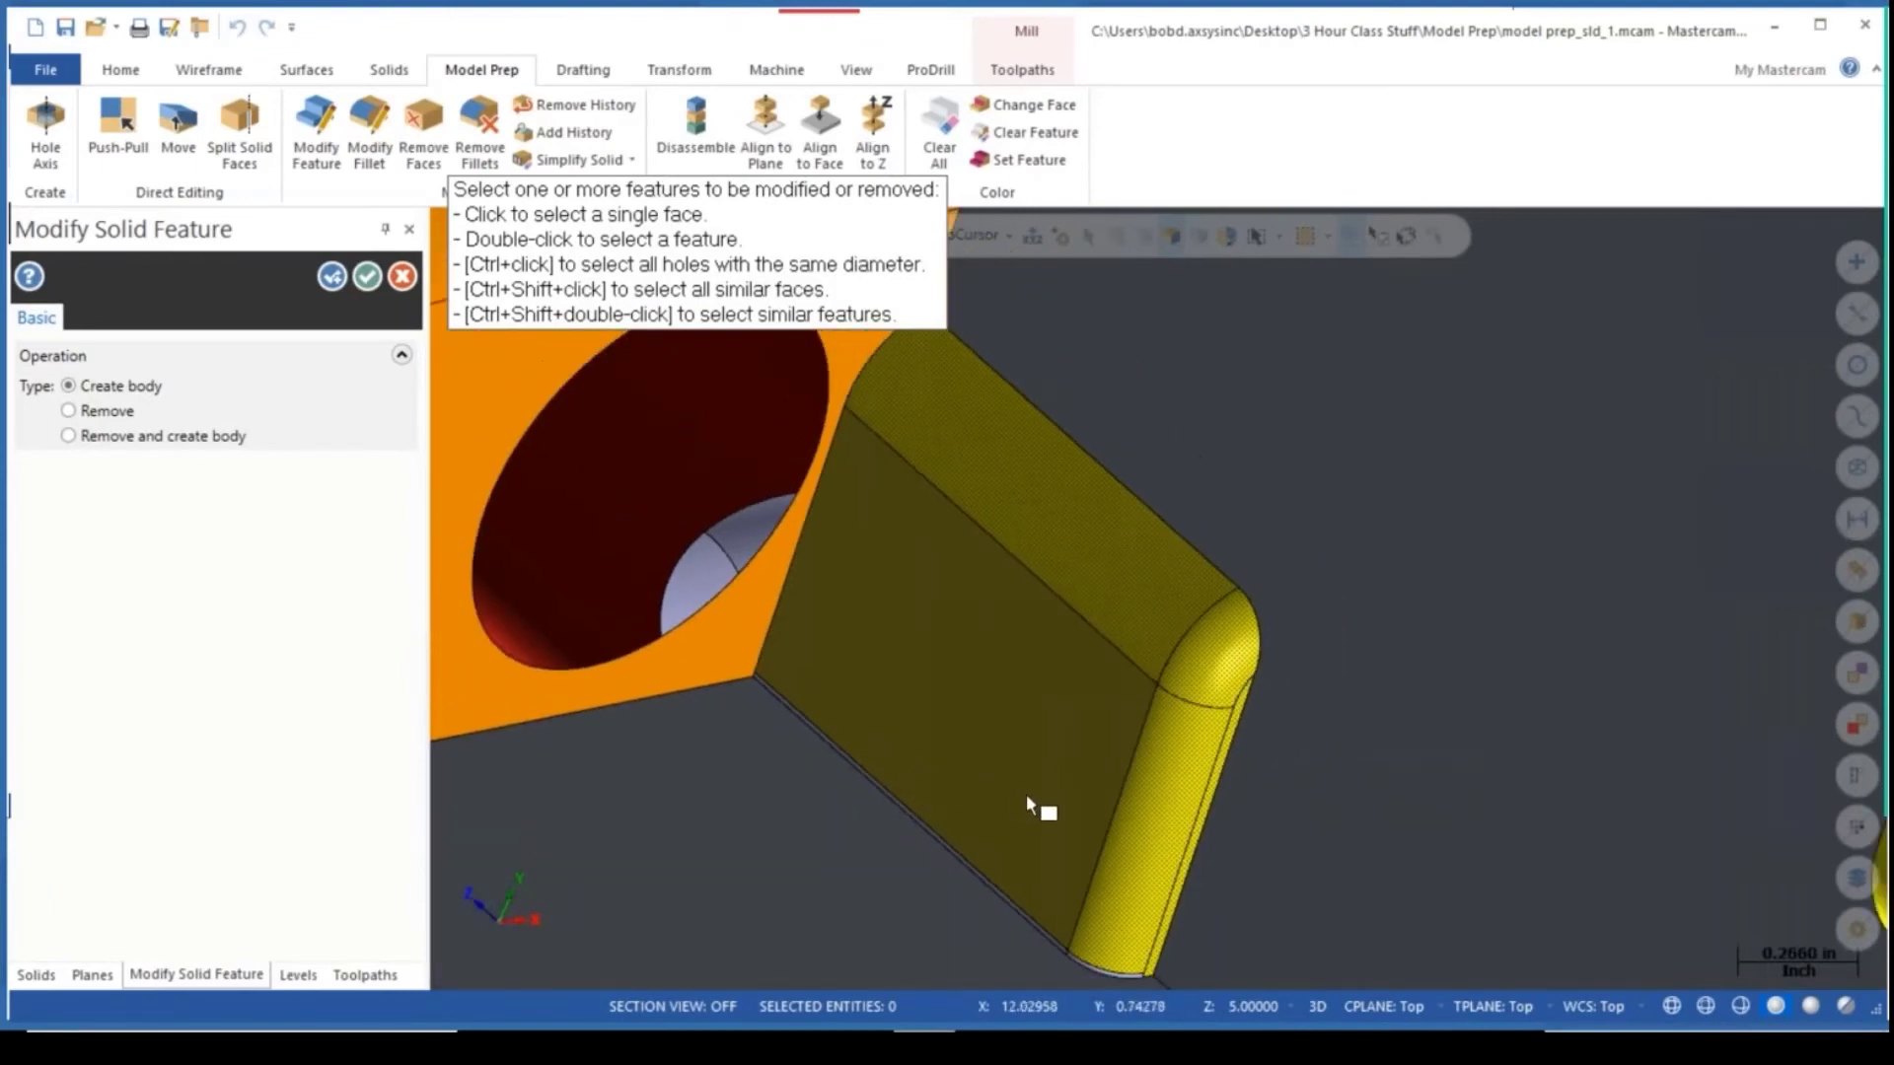
middle_drag(1026, 795, 1068, 596)
click(82, 417)
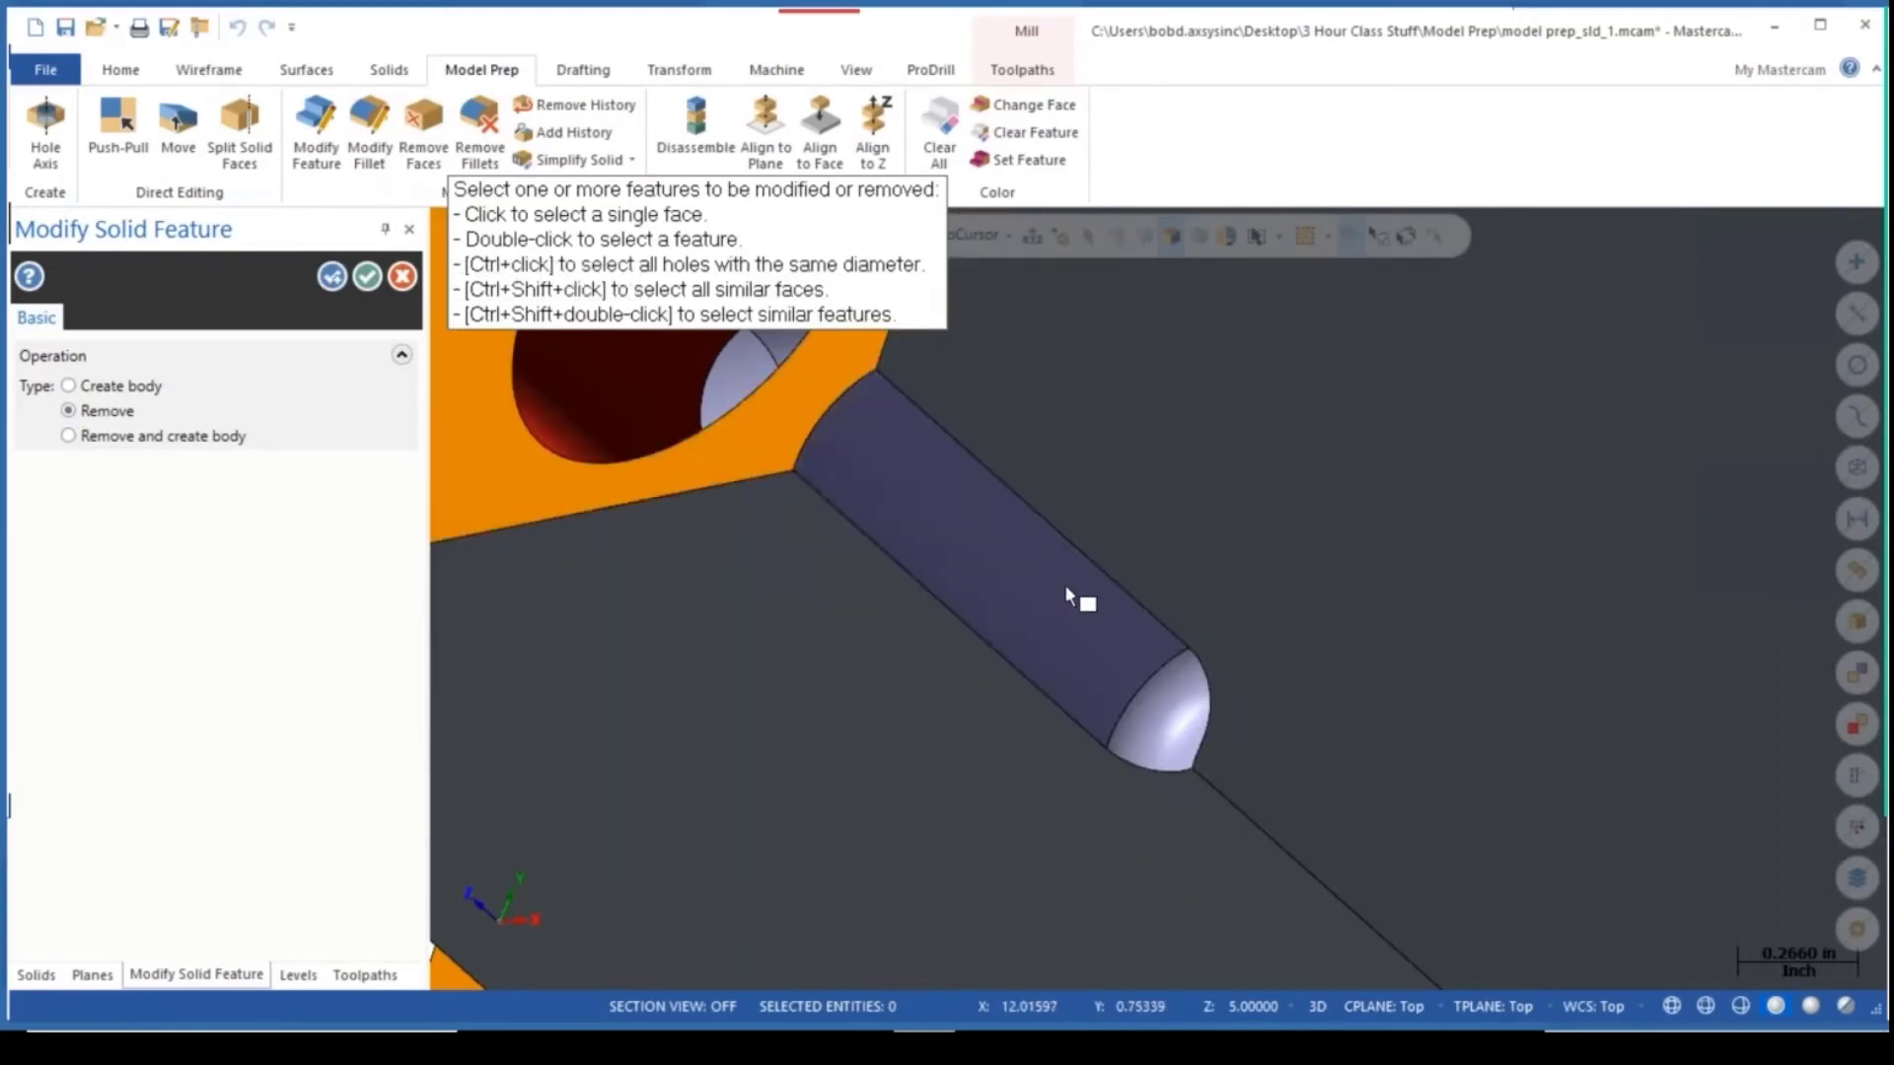
Remove the remaining rounded feature of the same corner slot, keeping Modify Feature active for more picks.
double_click(1063, 583)
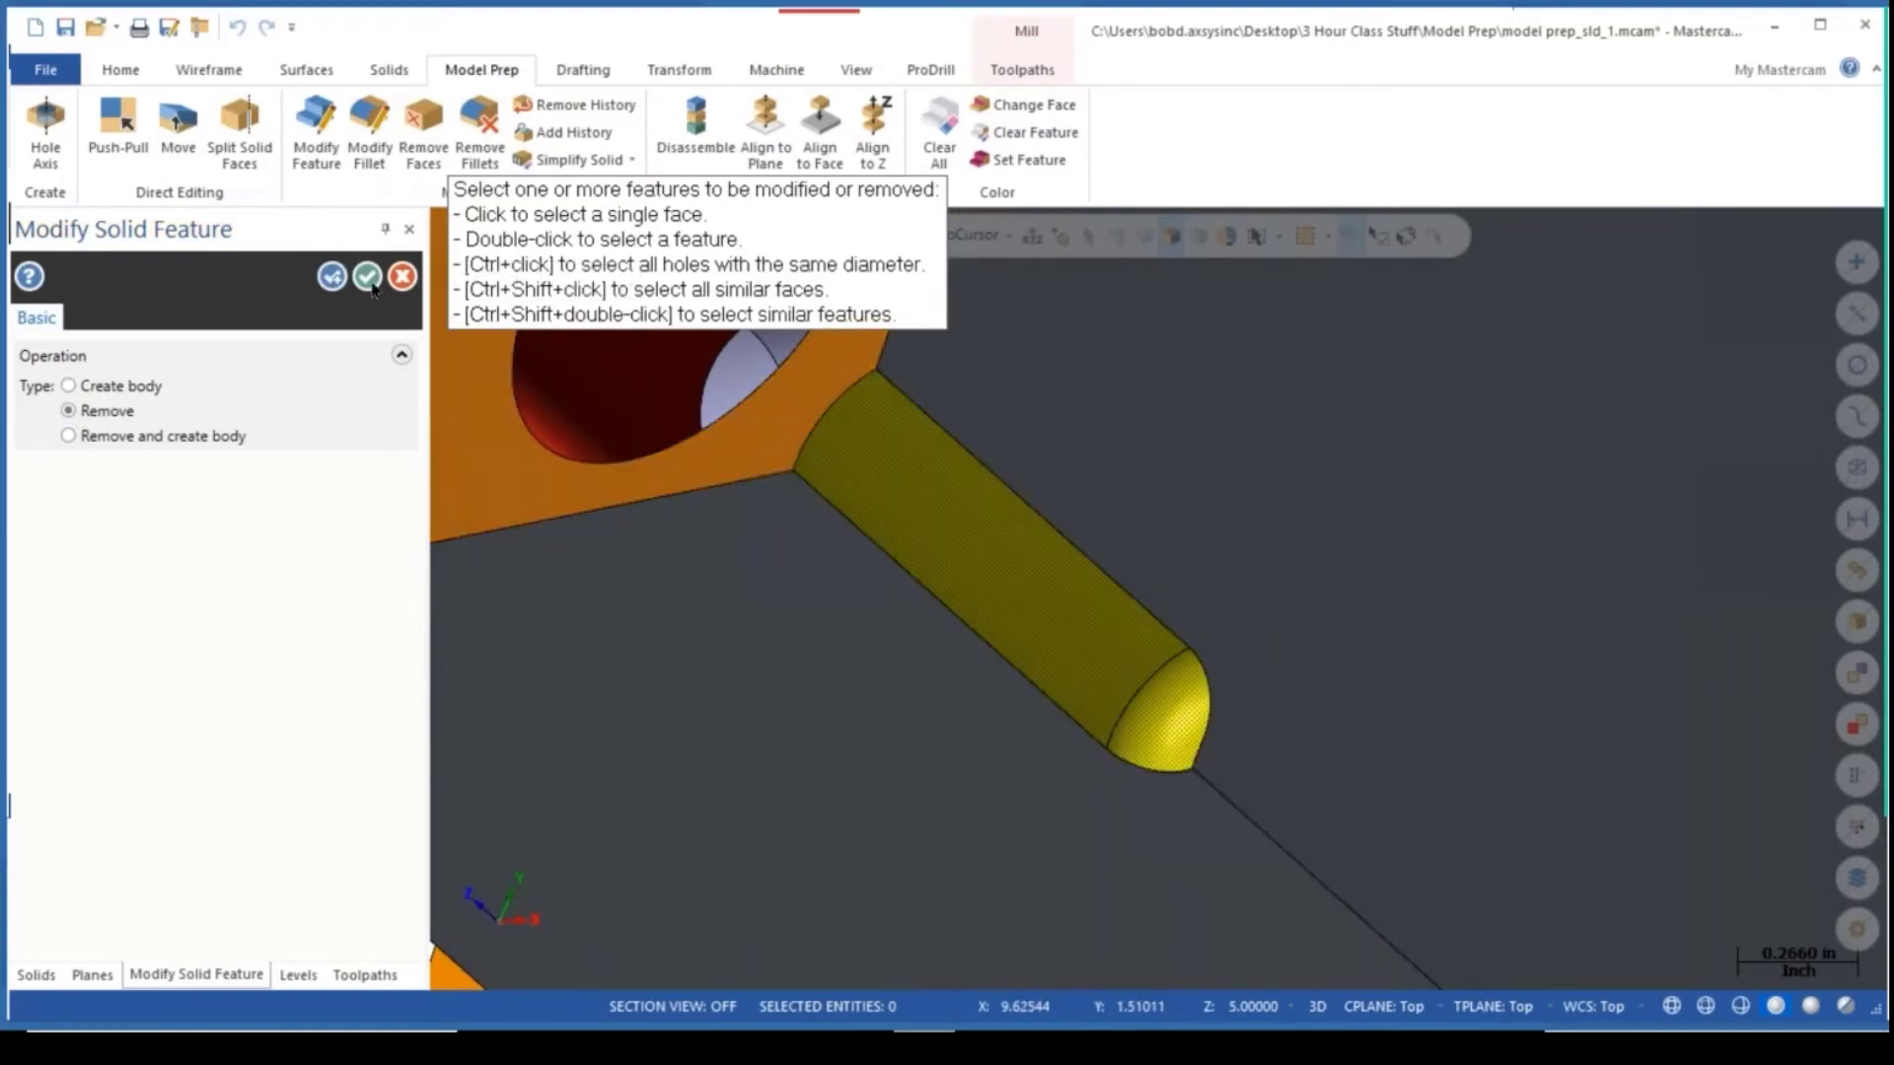
click(331, 276)
scroll(1194, 643, down, 5)
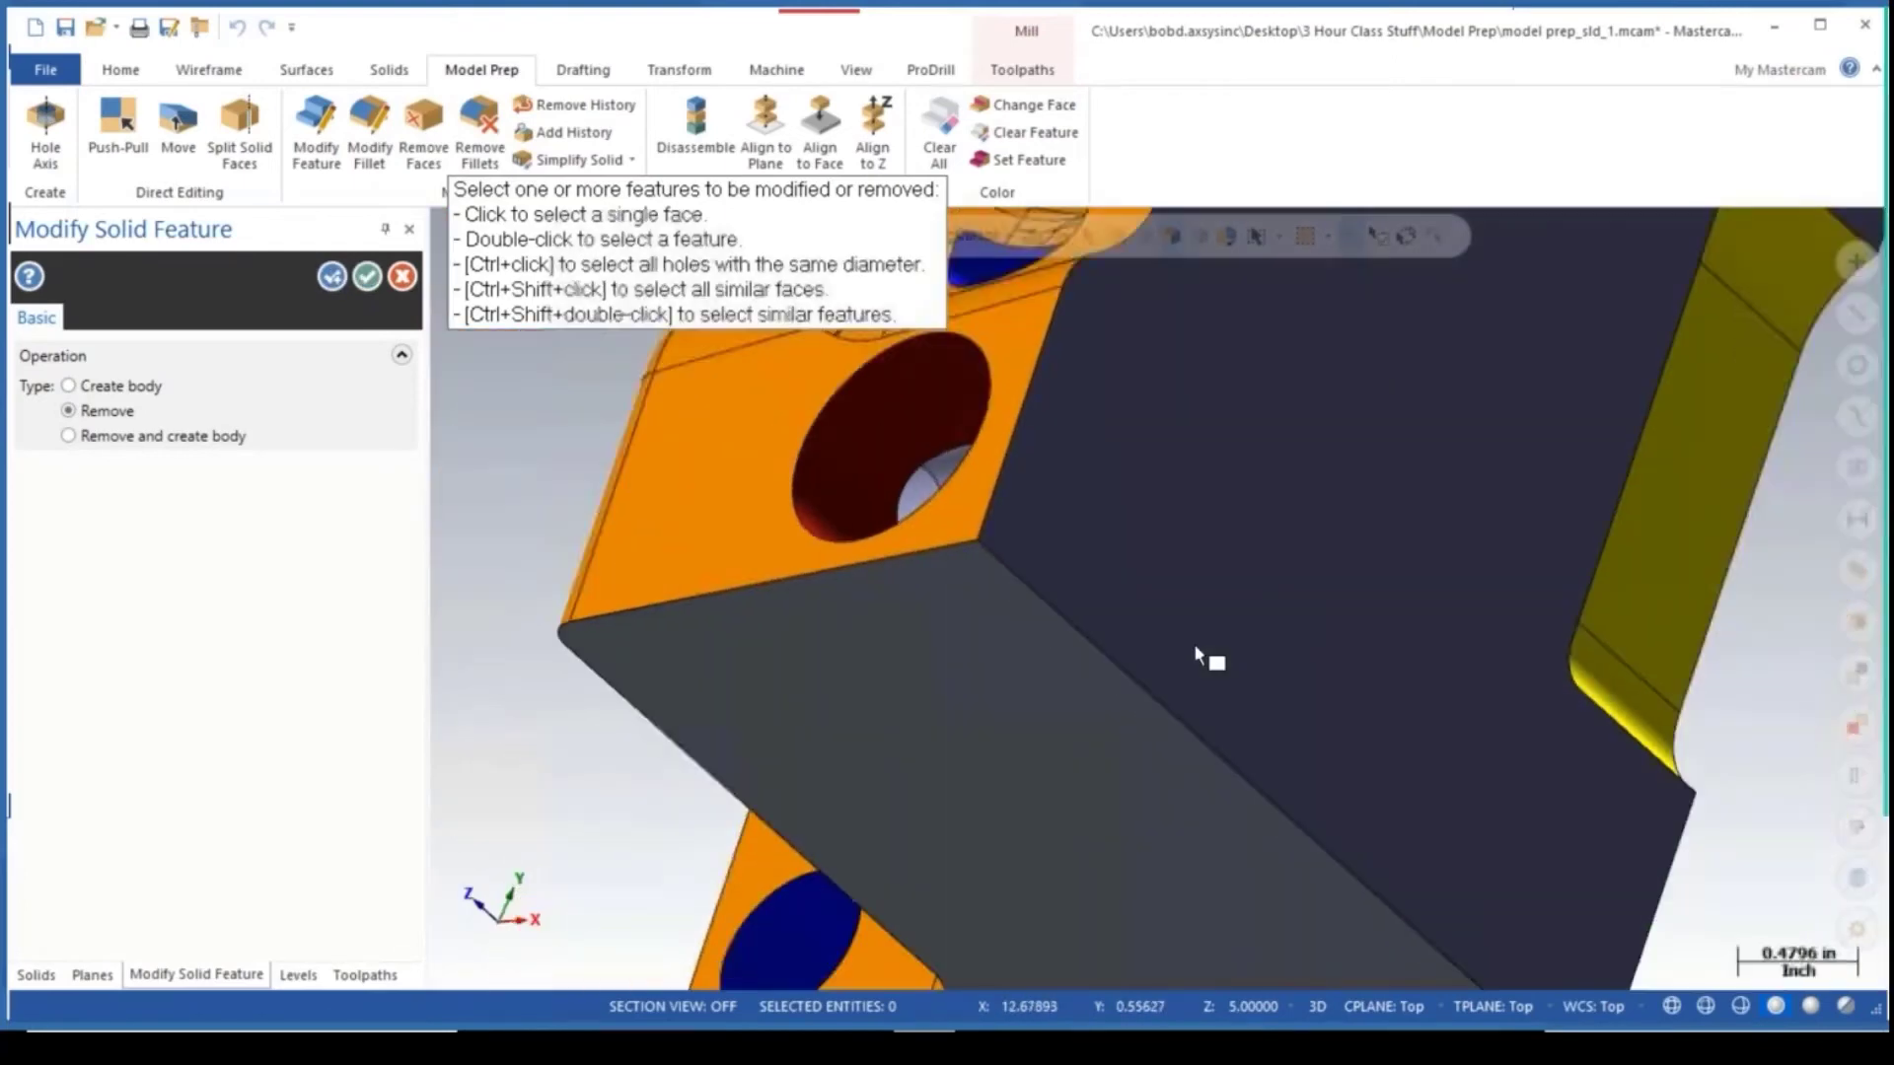
Remove the second lavender slot at the gray back face's opposite corner by selecting its wall, side and rounded end faces individually.
shift+middle_drag(1298, 637, 643, 679)
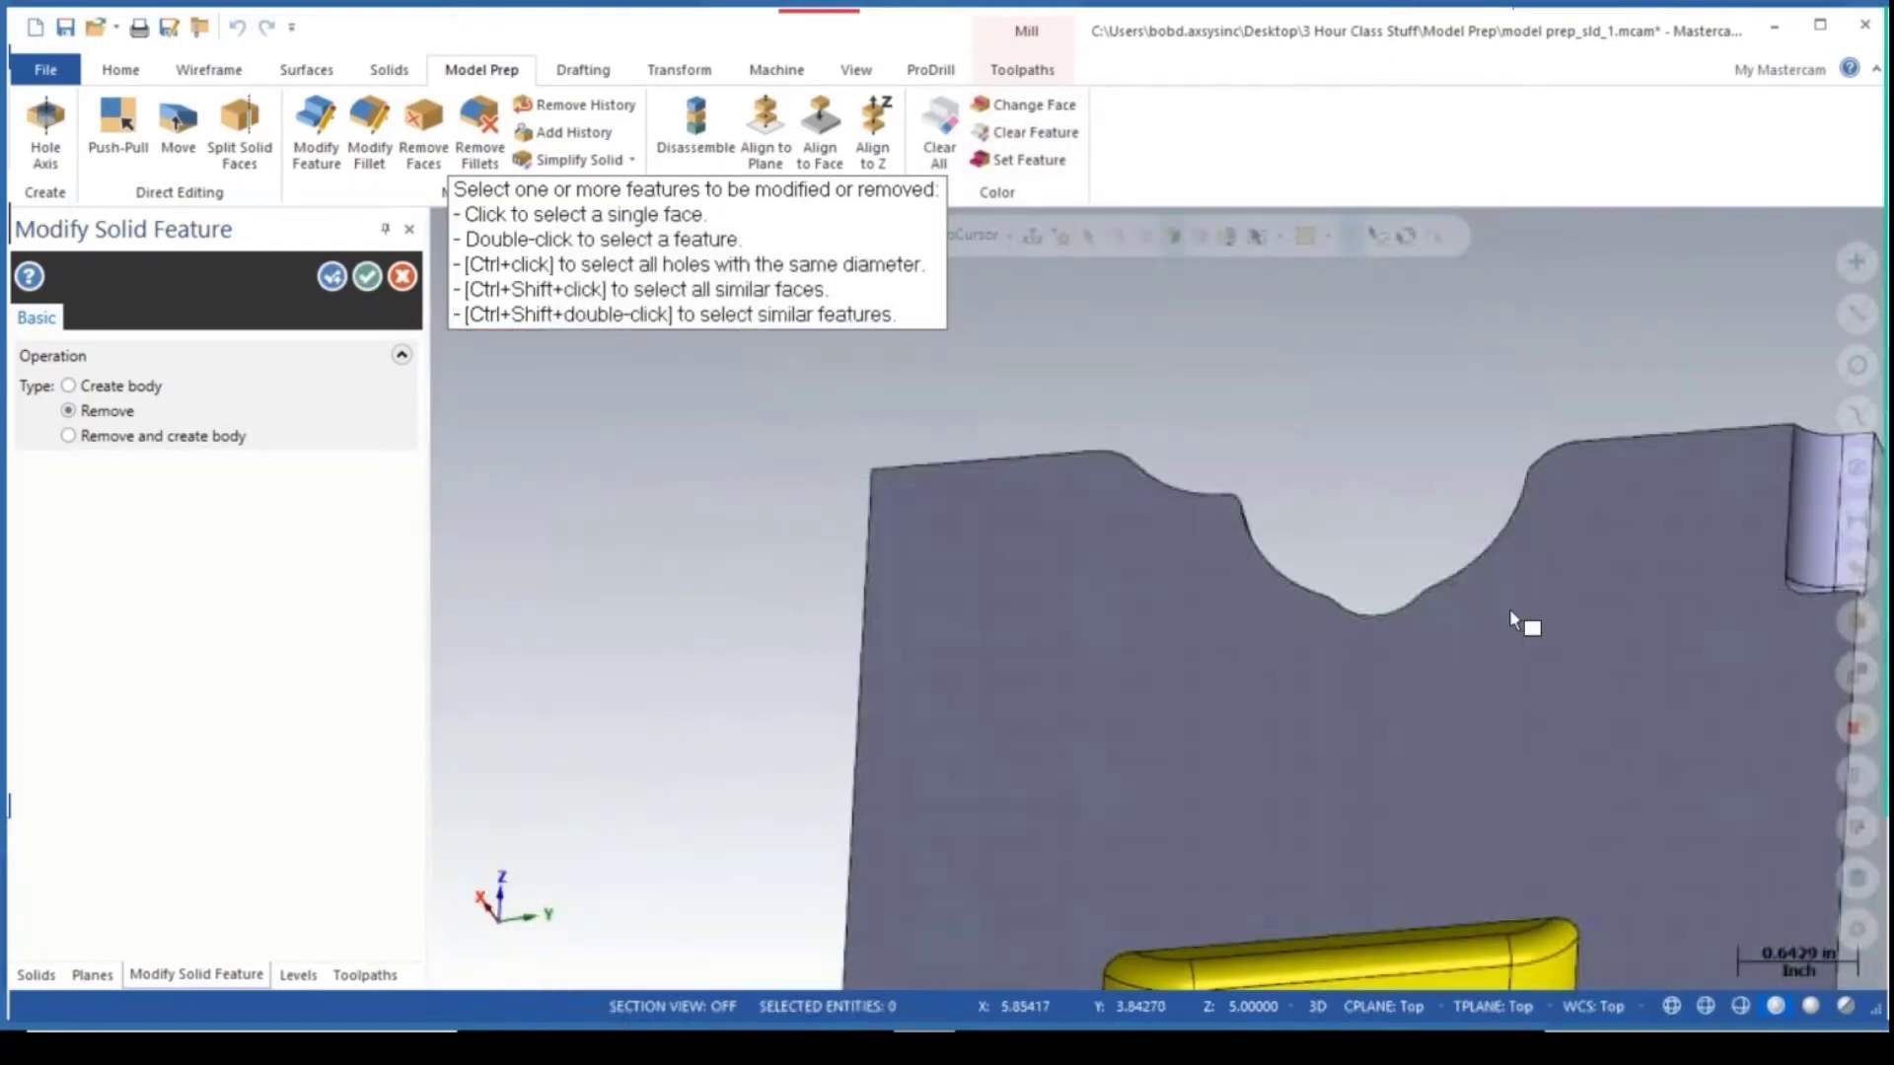
shift+middle_drag(1452, 603, 1331, 753)
scroll(1328, 731, up, 4)
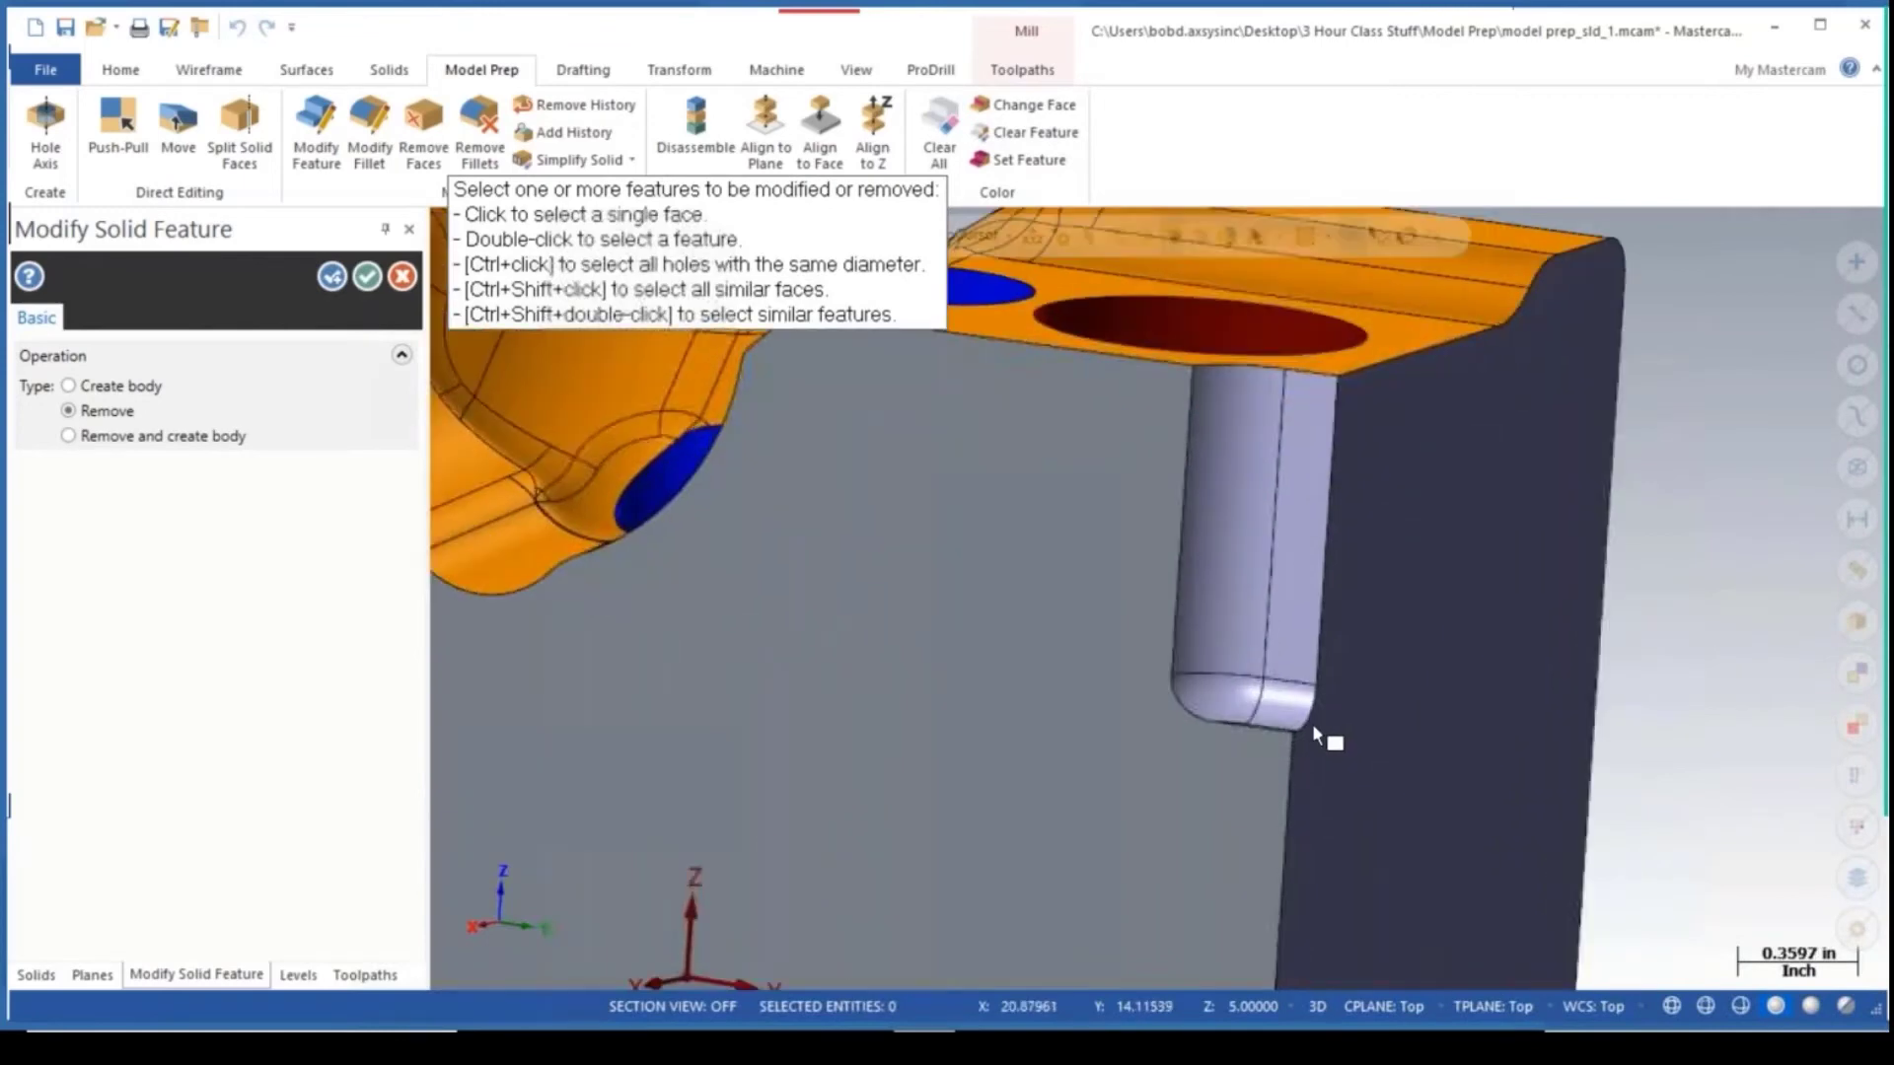
click(1271, 548)
click(1219, 602)
click(1223, 684)
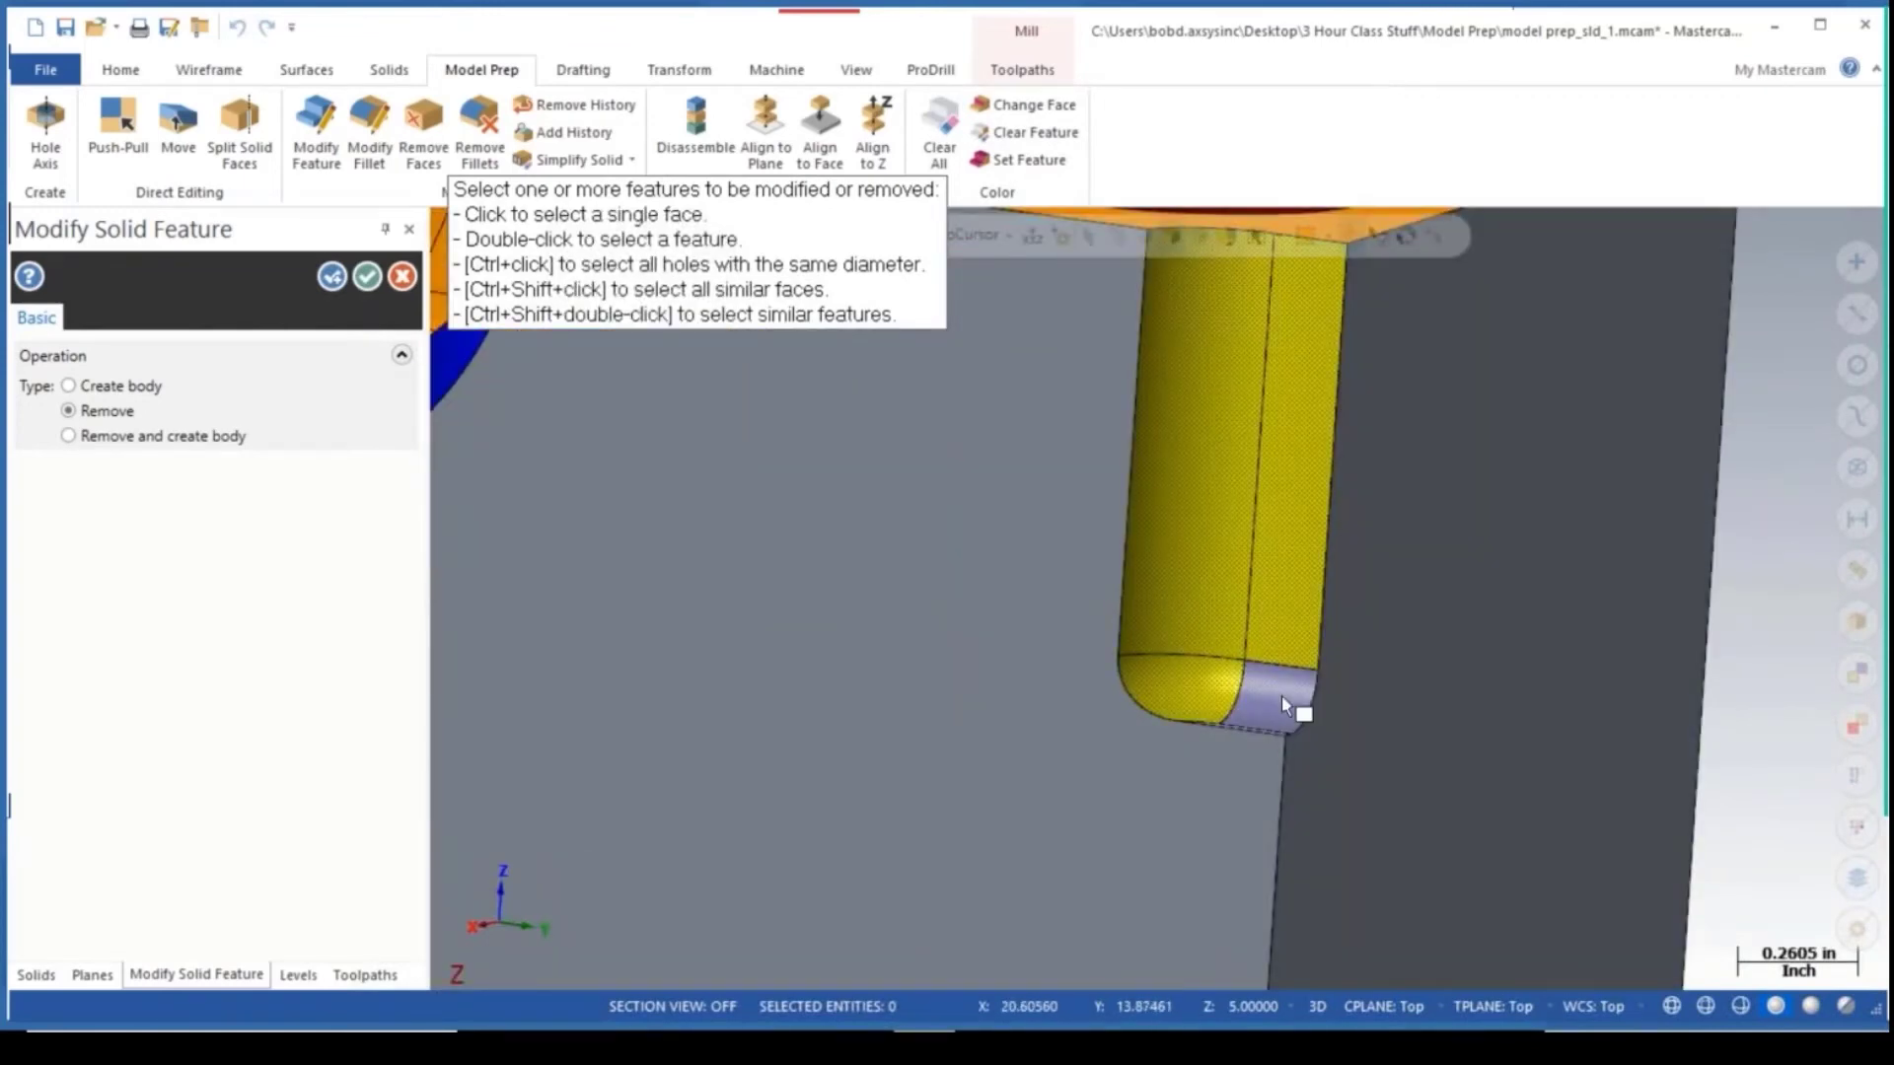
click(1281, 696)
middle_drag(1281, 697, 1252, 742)
scroll(1246, 742, up, 3)
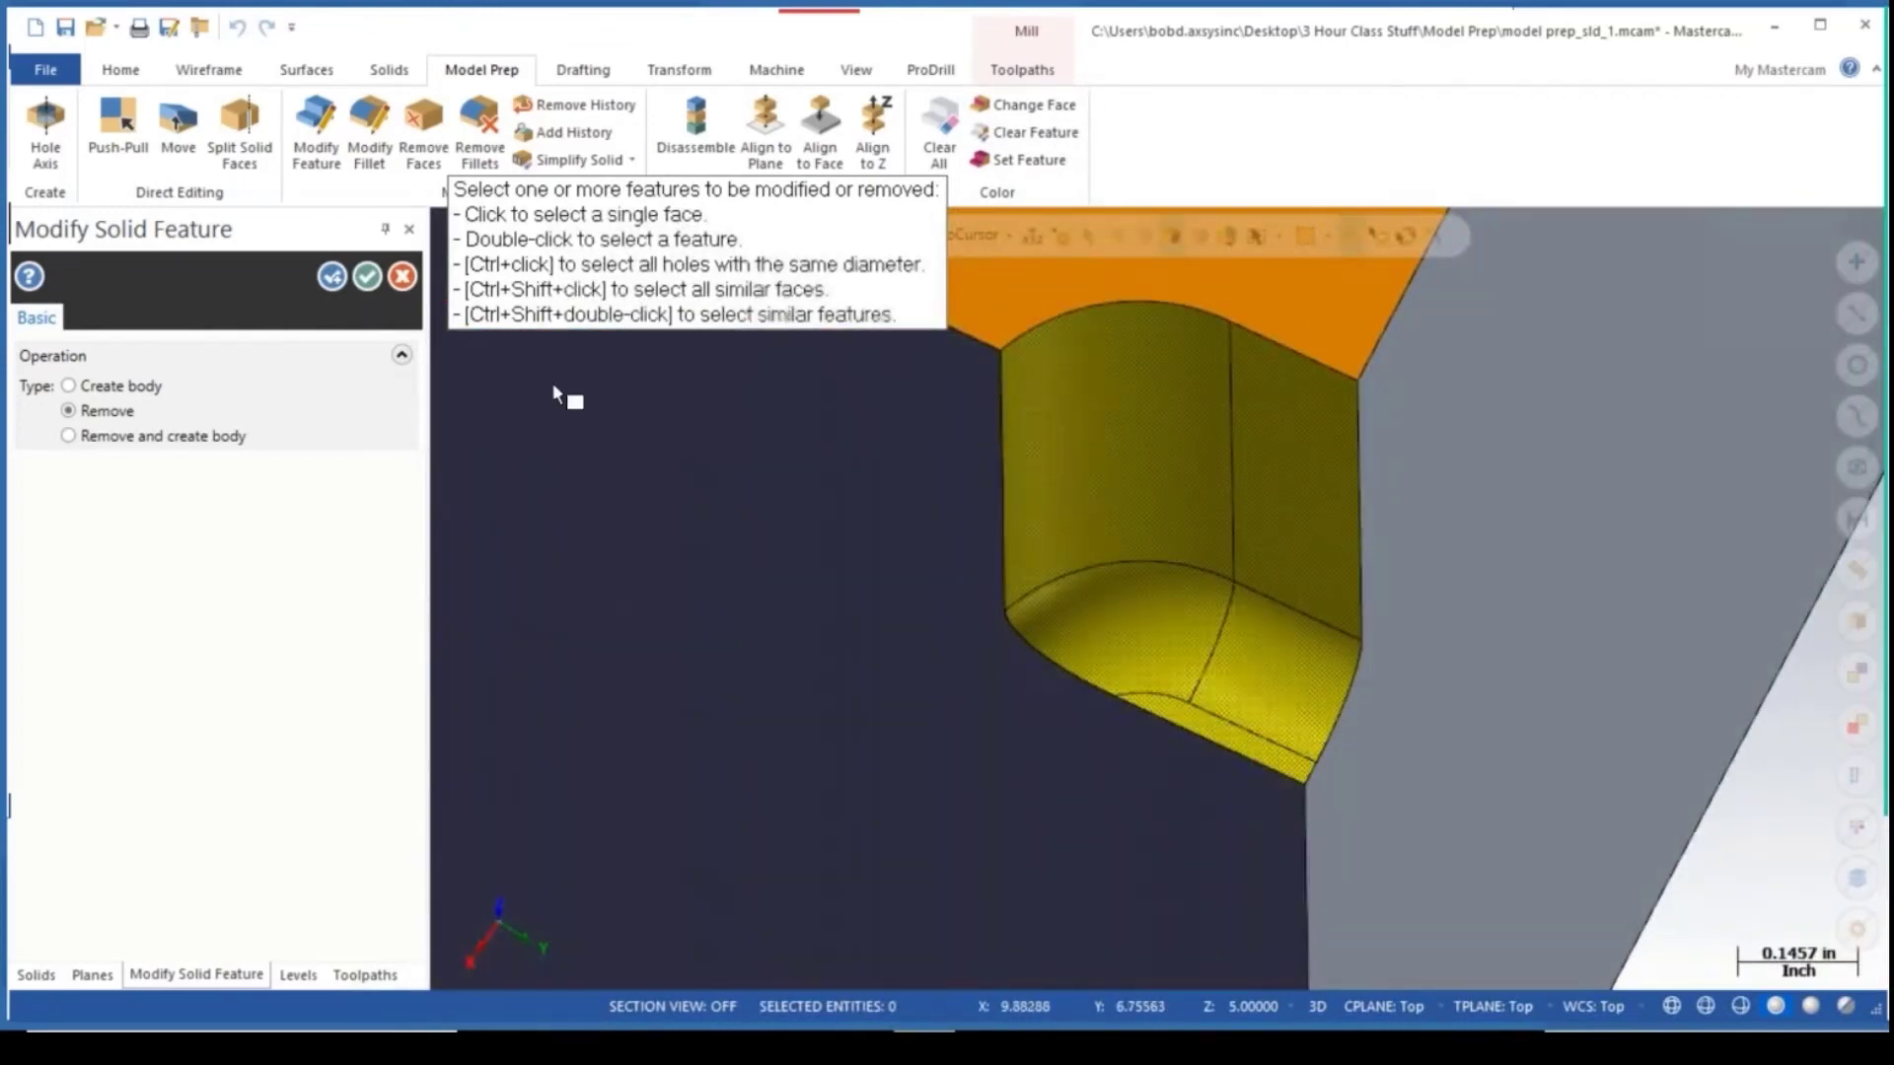
click(332, 276)
Remove the yellow rounded pocket on the gray back face, where it meets the underside with the holes, and finish Modify Feature.
scroll(1099, 570, down, 3)
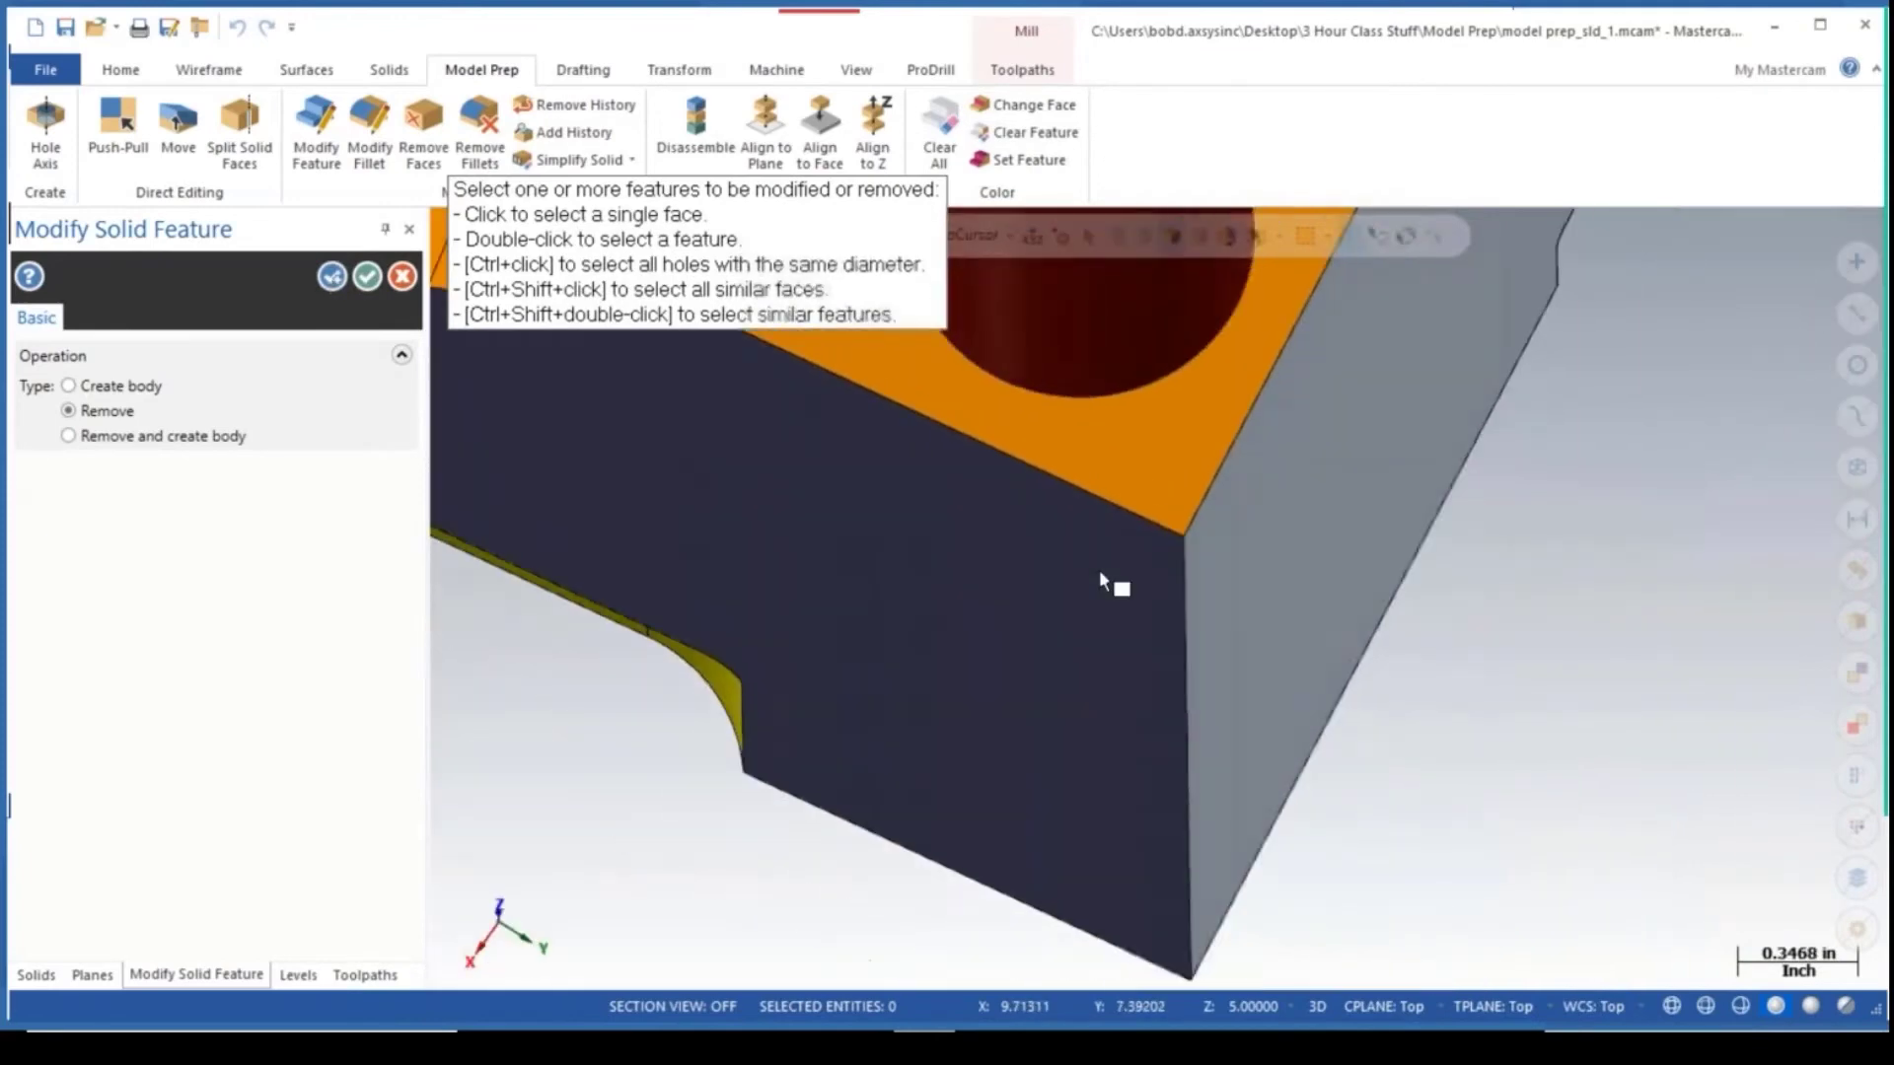
middle_drag(1099, 570, 1465, 663)
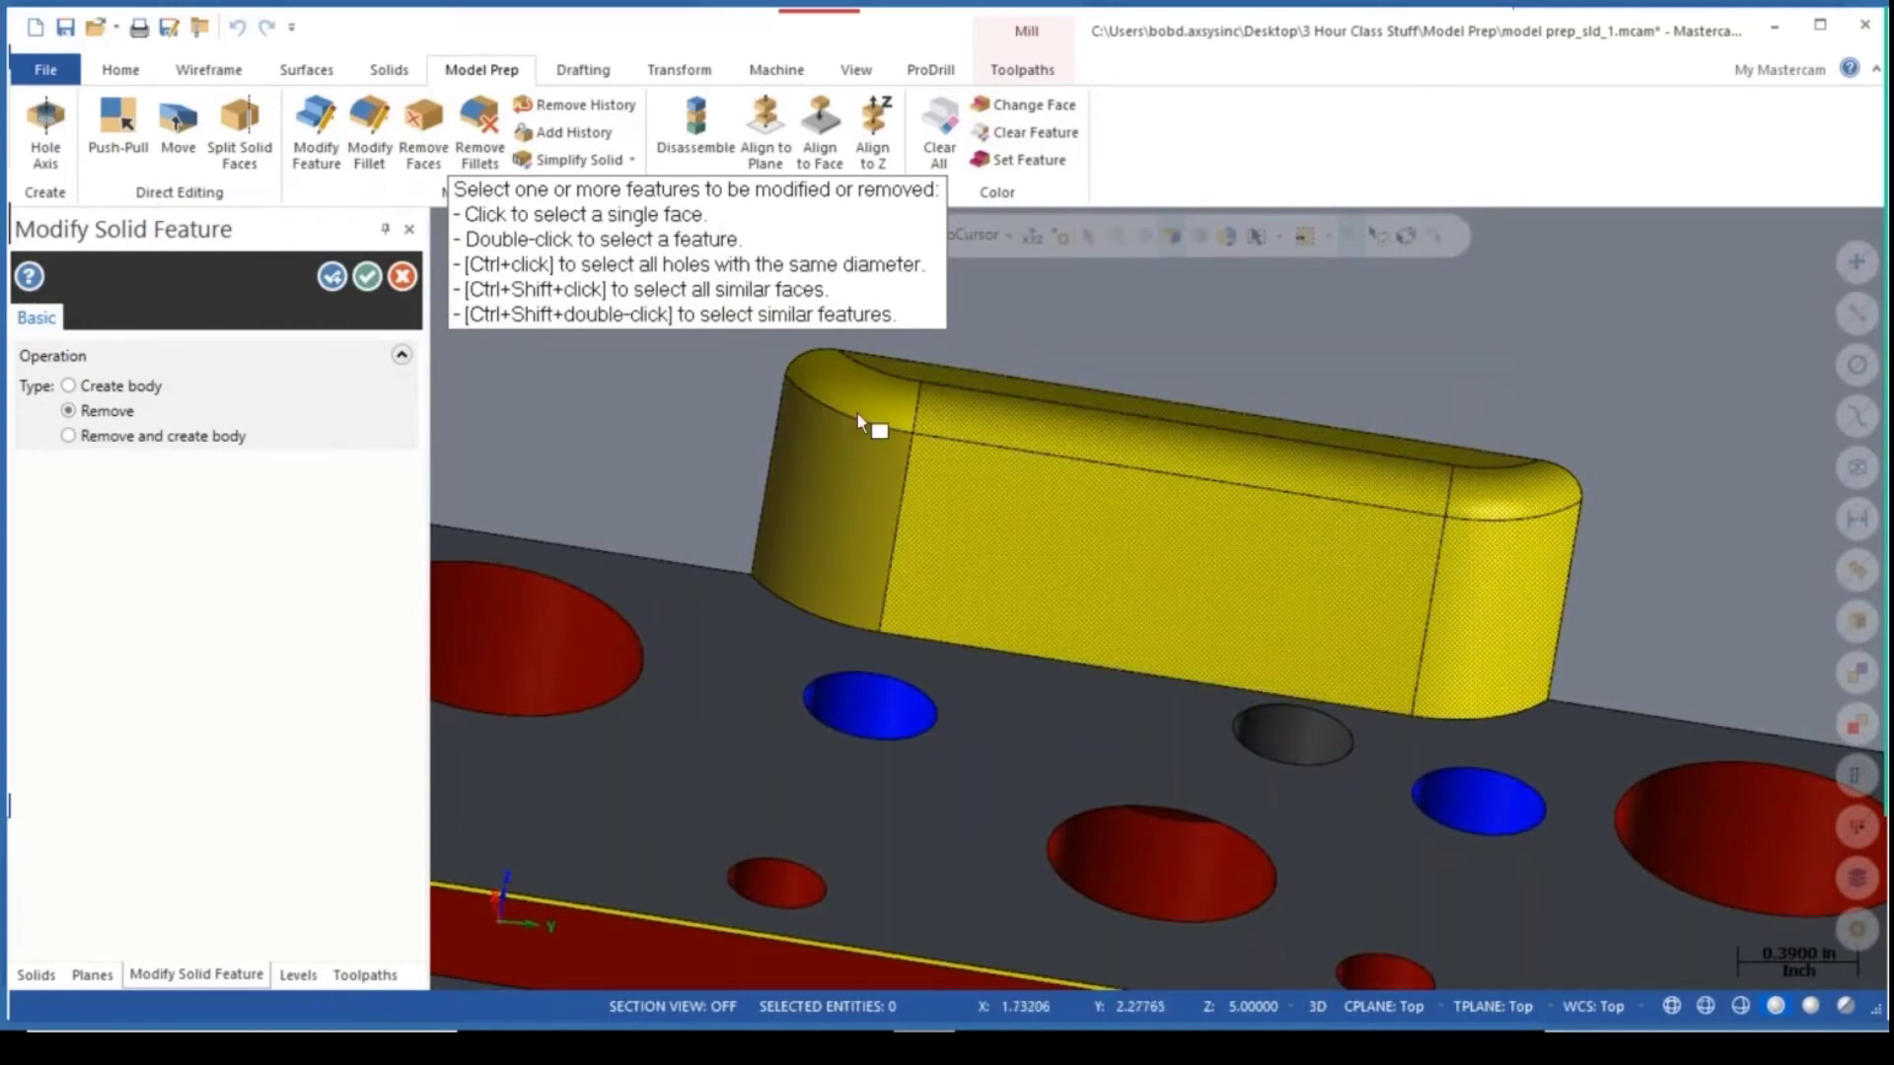
click(367, 277)
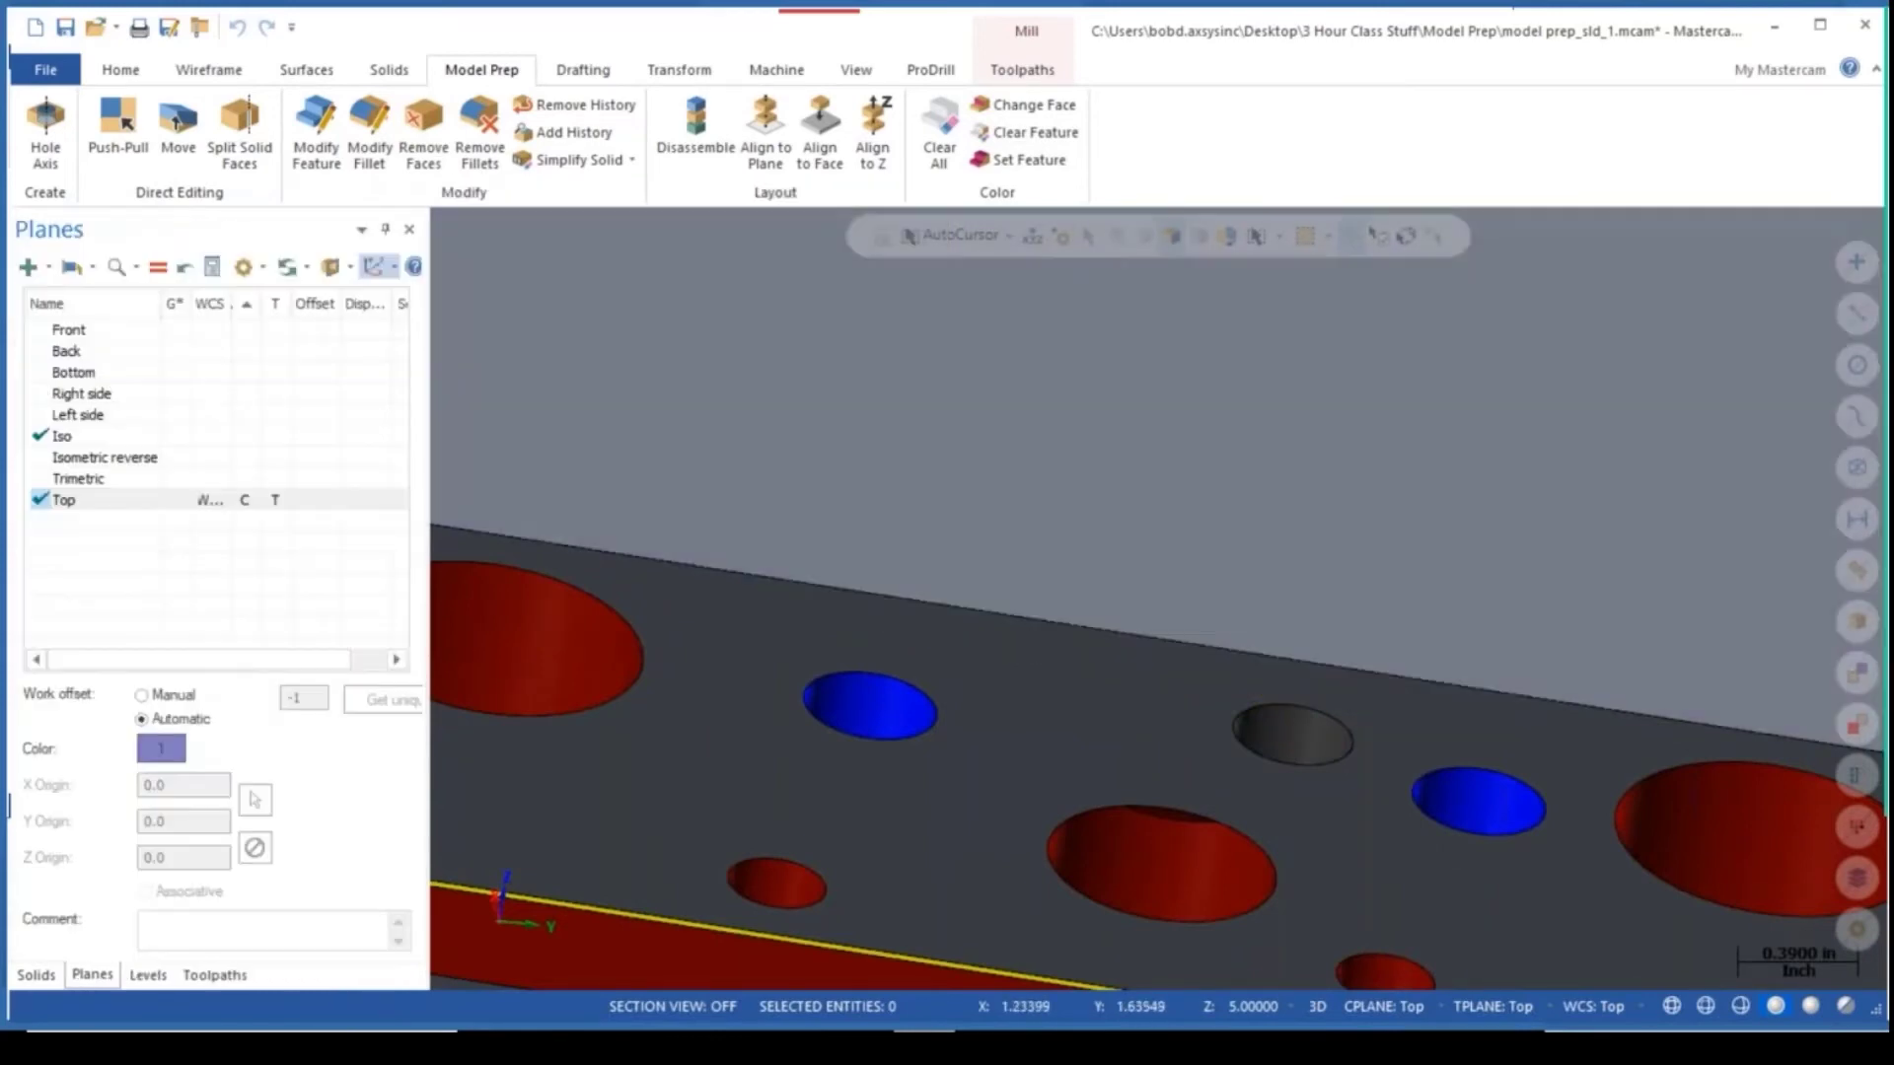
Examine the contoured orange top with its red and blue holes, and the blue holes in the lower ledge.
scroll(782, 495, down, 2)
middle_drag(782, 495, 1050, 582)
scroll(985, 549, down, 4)
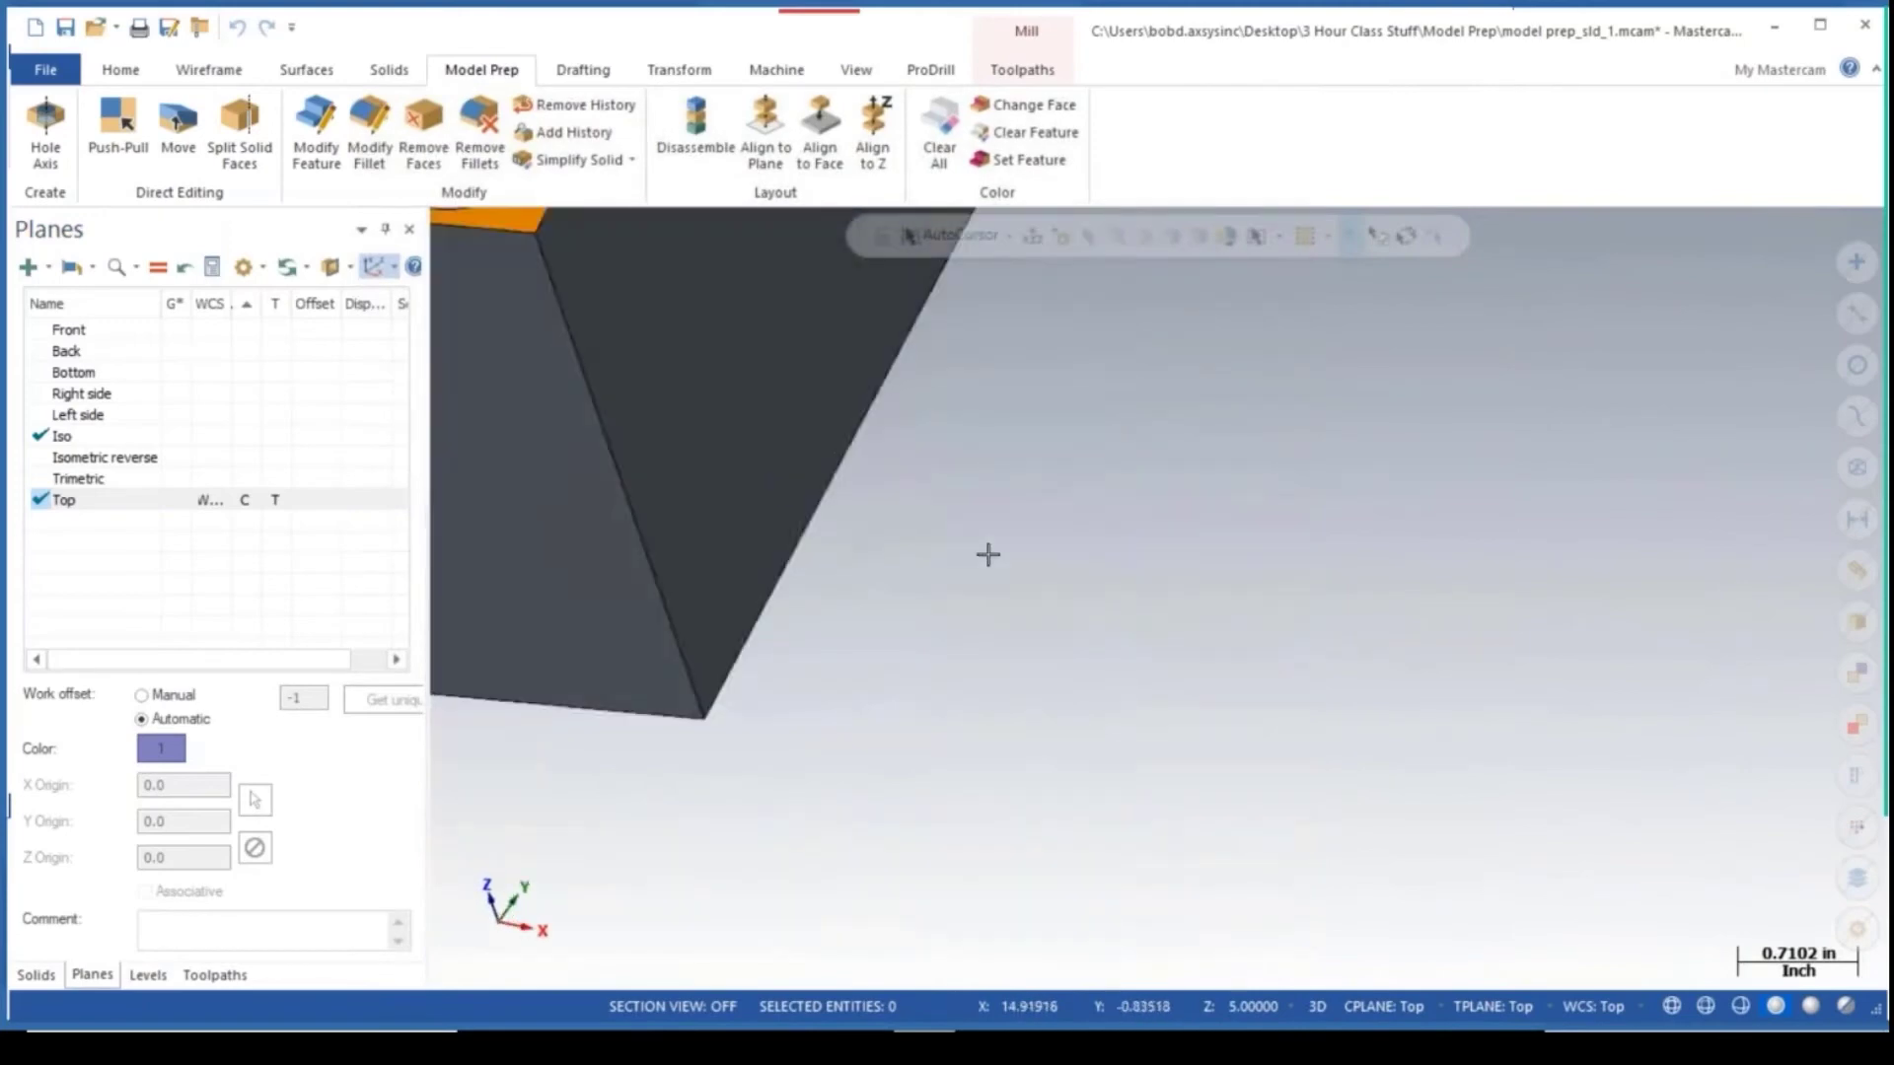
middle_drag(867, 583, 1140, 702)
mouse_move(1153, 611)
middle_down()
mouse_move(1197, 520)
mouse_move(1159, 603)
middle_up()
scroll(1159, 603, up, 3)
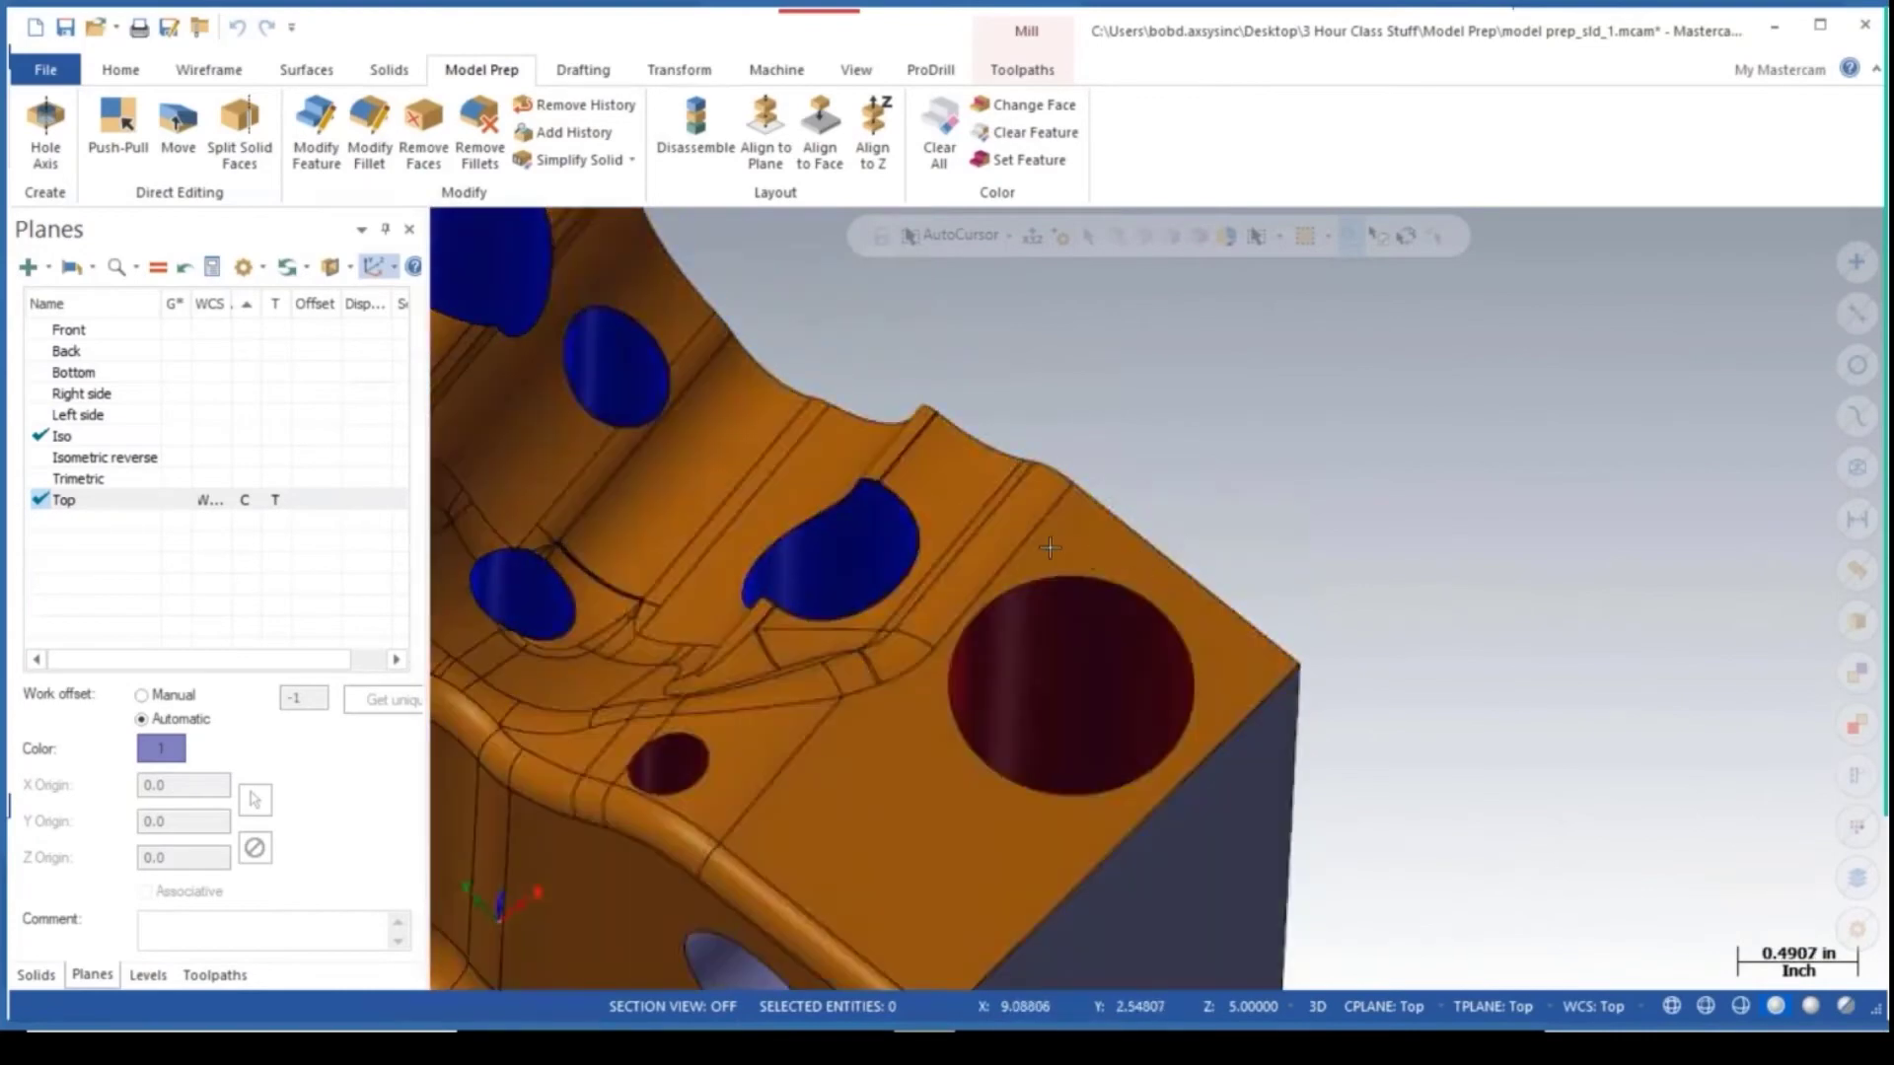
scroll(1130, 481, up, 1)
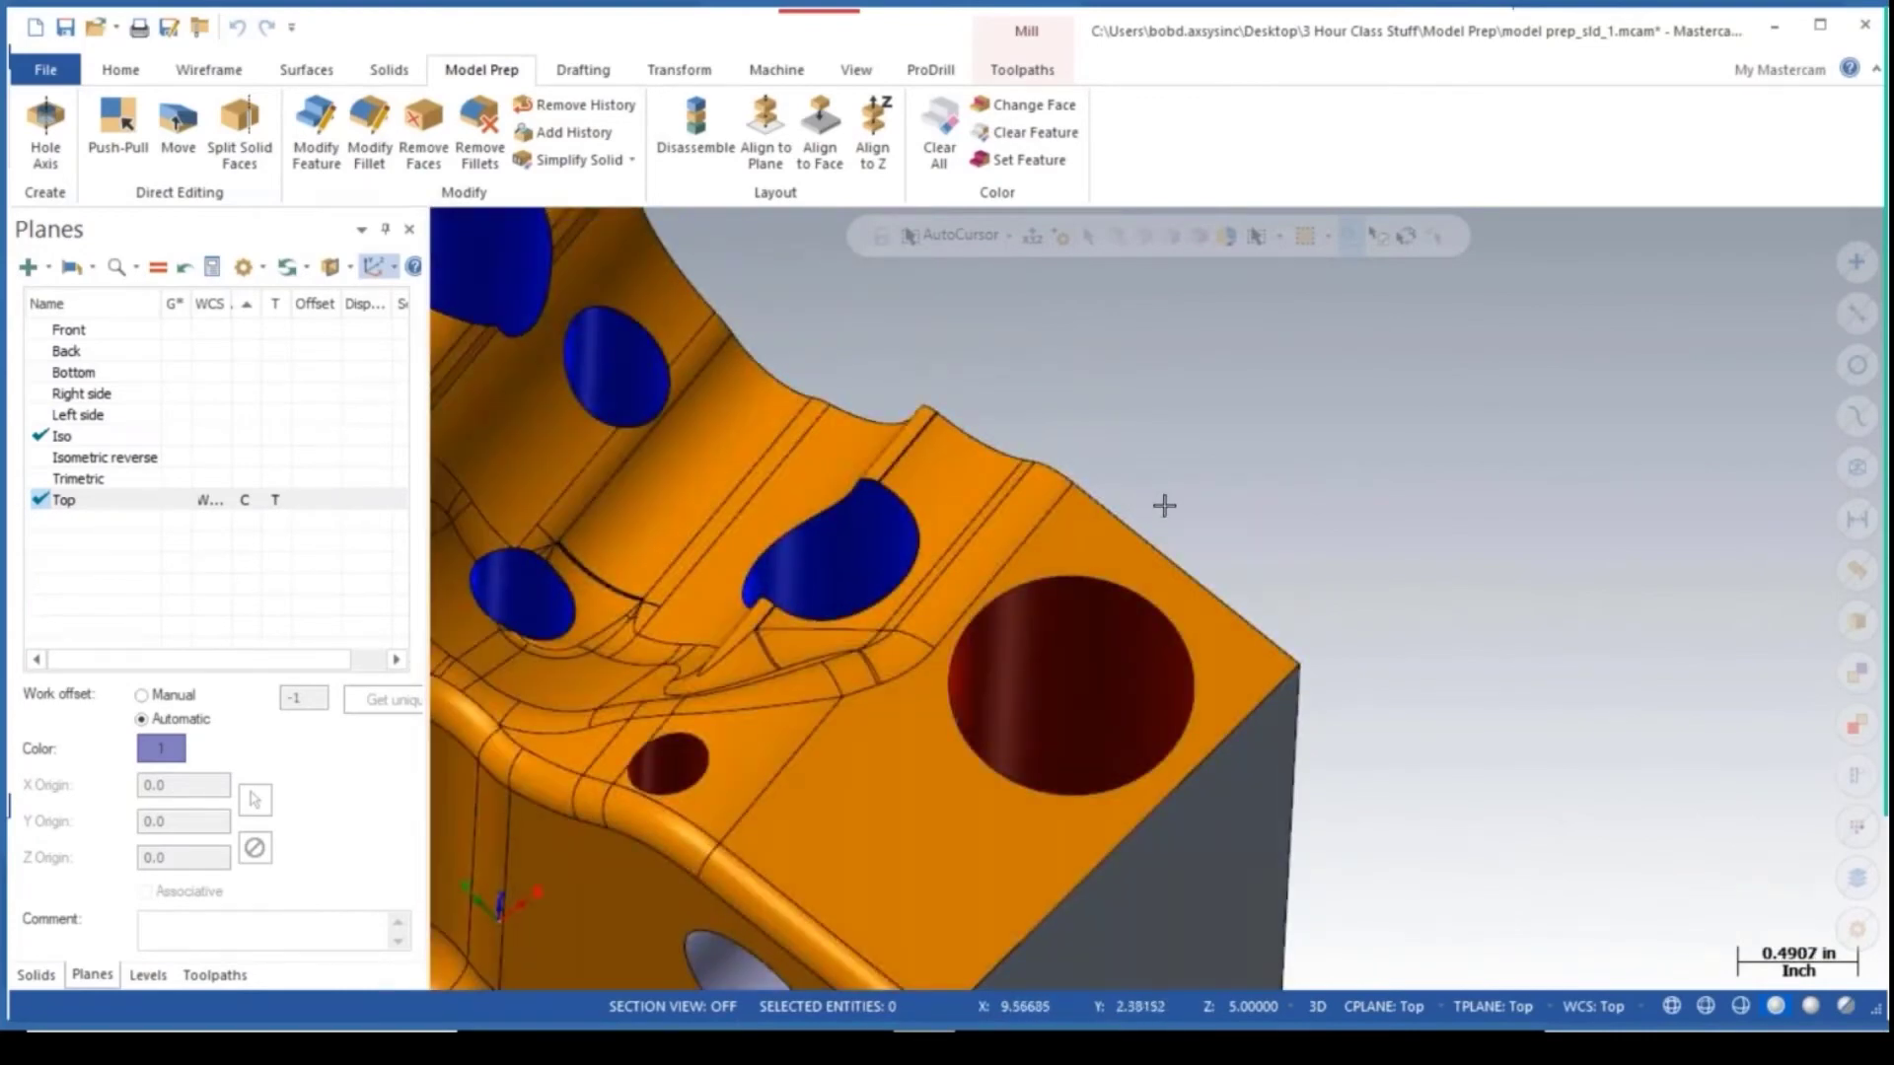
middle_drag(1164, 505, 1083, 503)
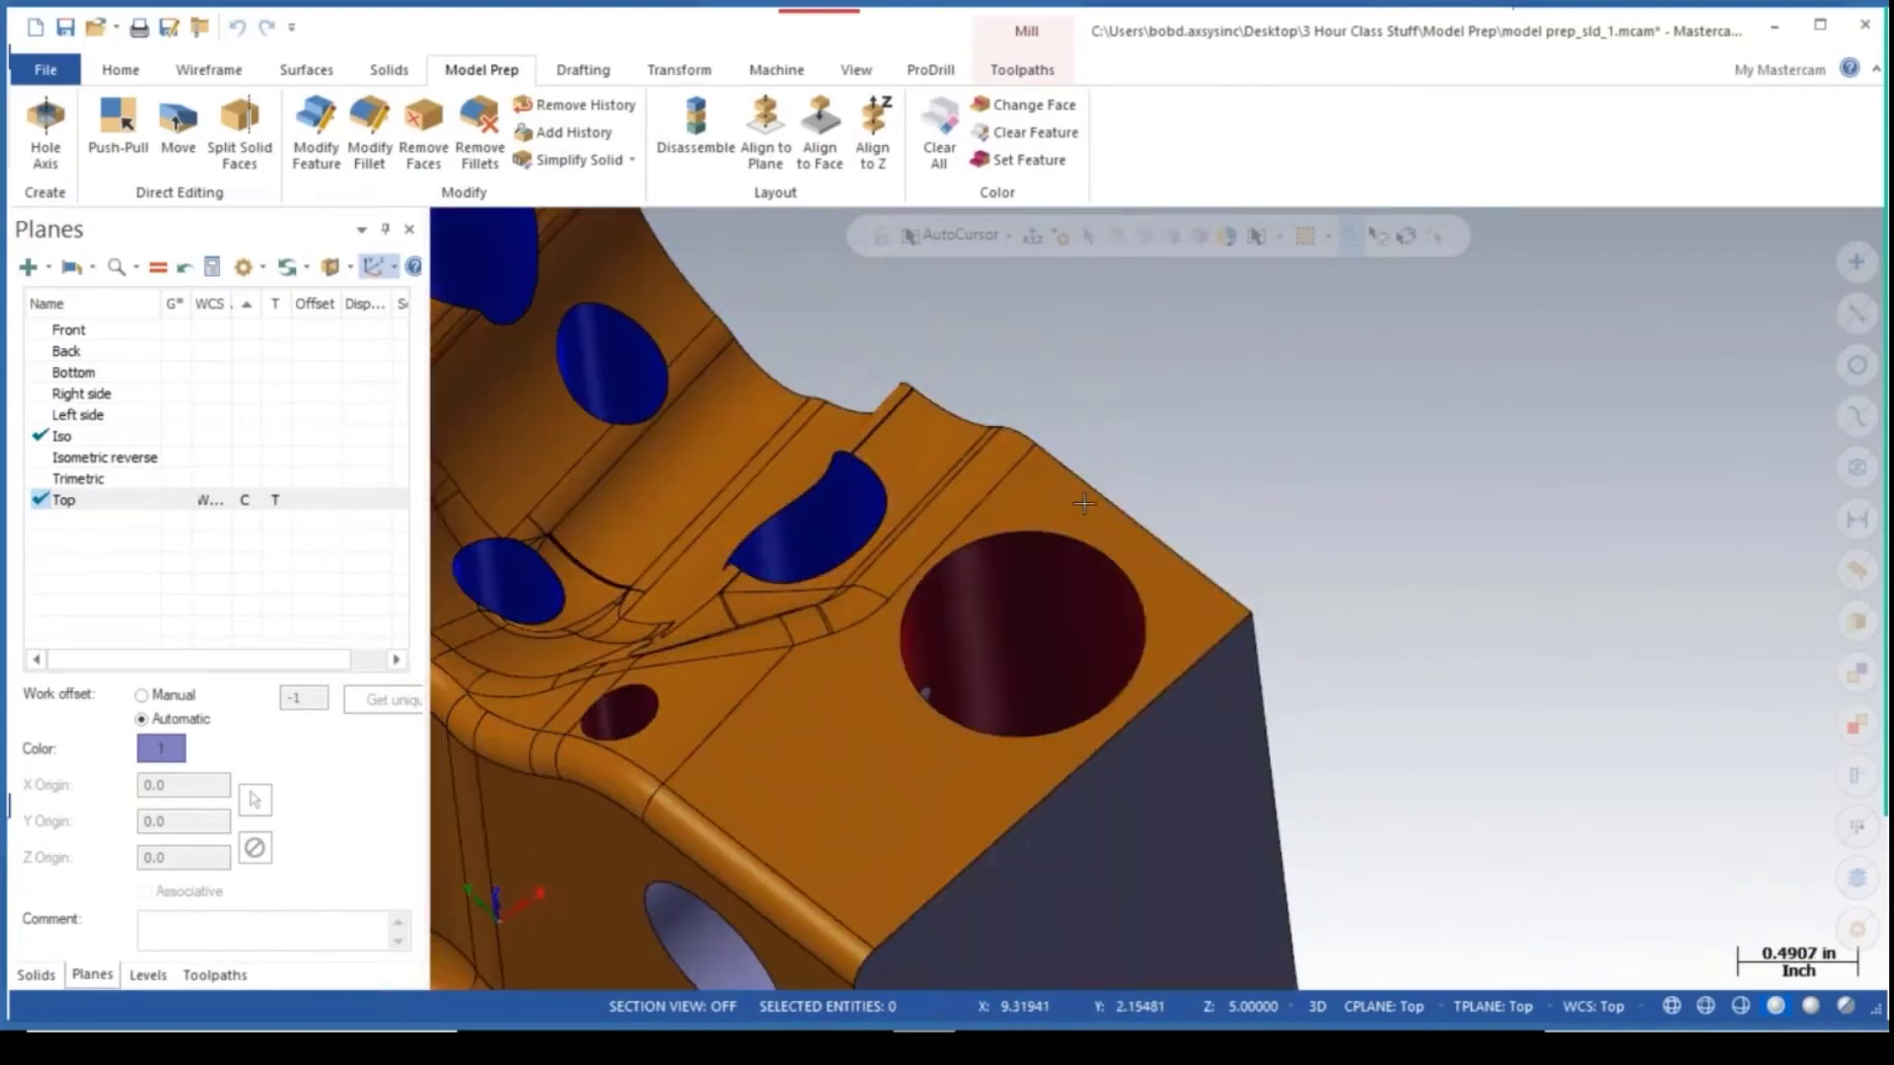
scroll(1082, 504, down, 2)
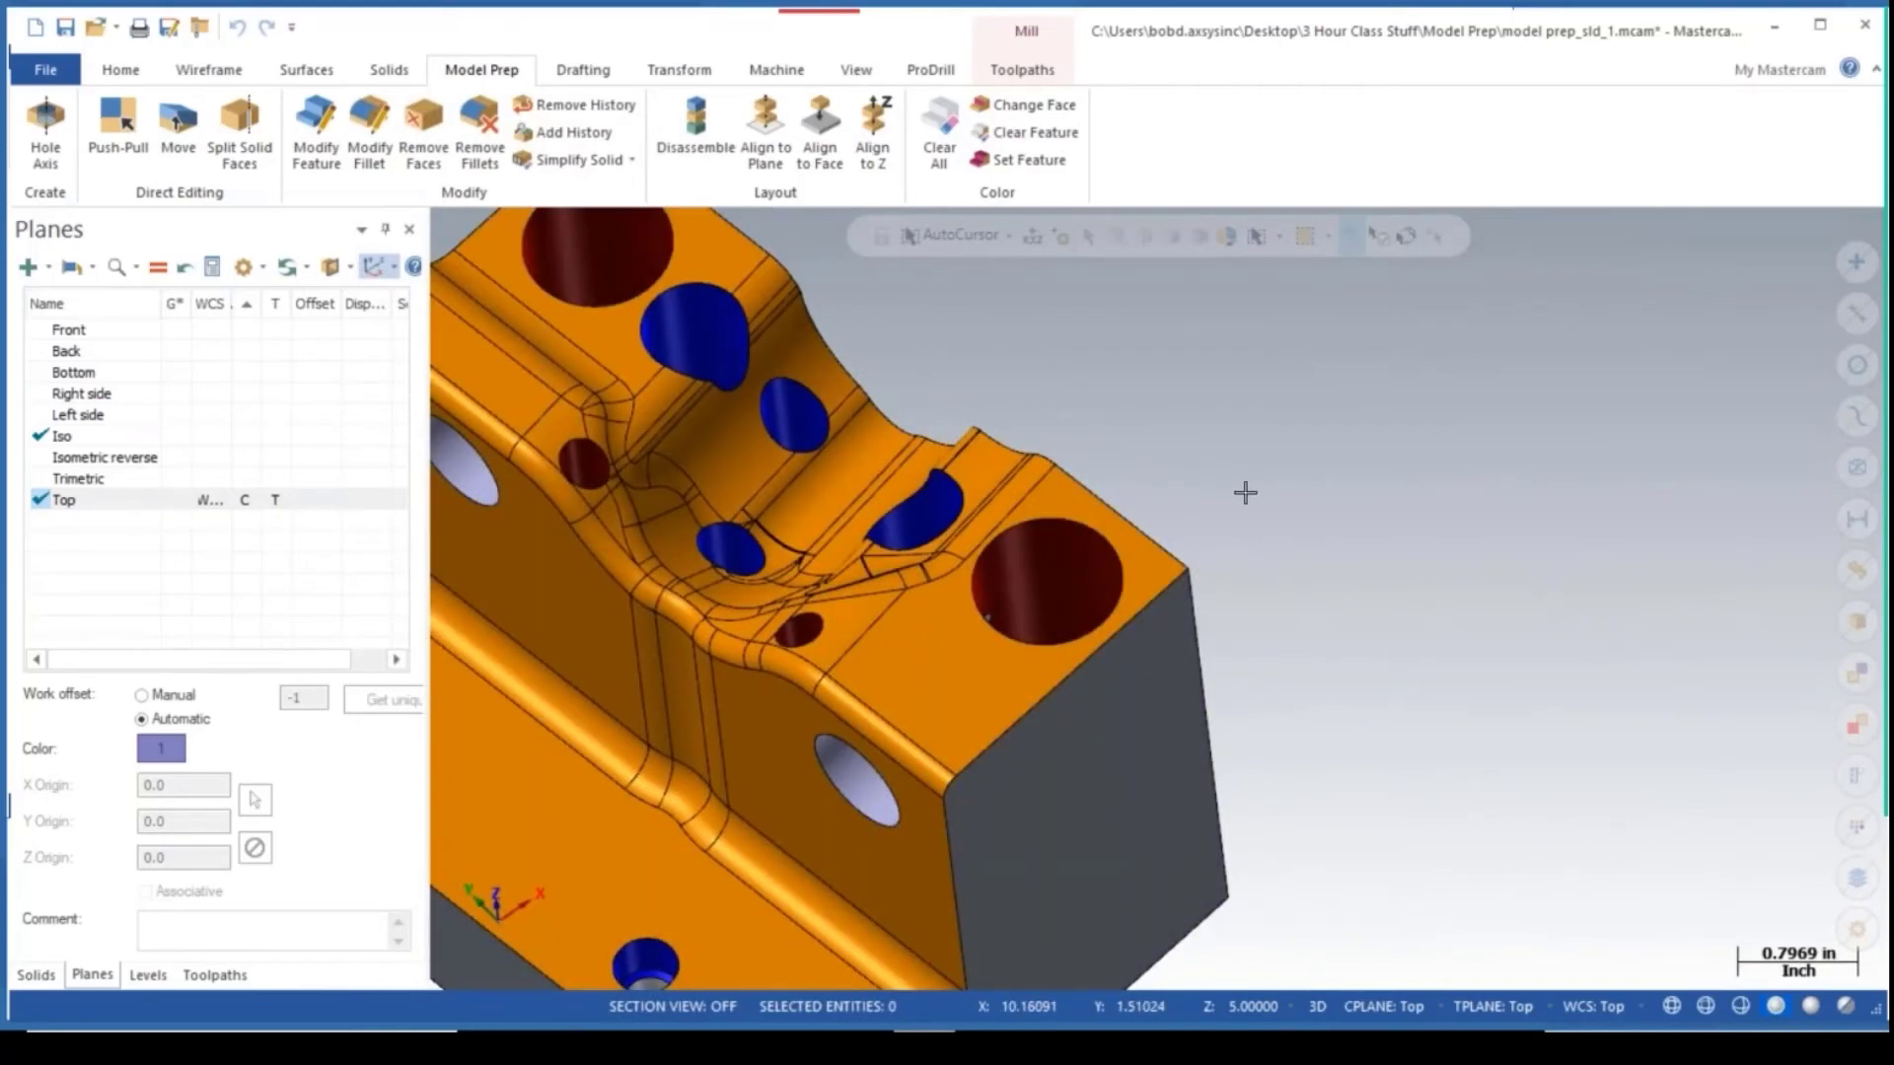
scroll(1169, 534, down, 3)
middle_drag(1175, 536, 1367, 524)
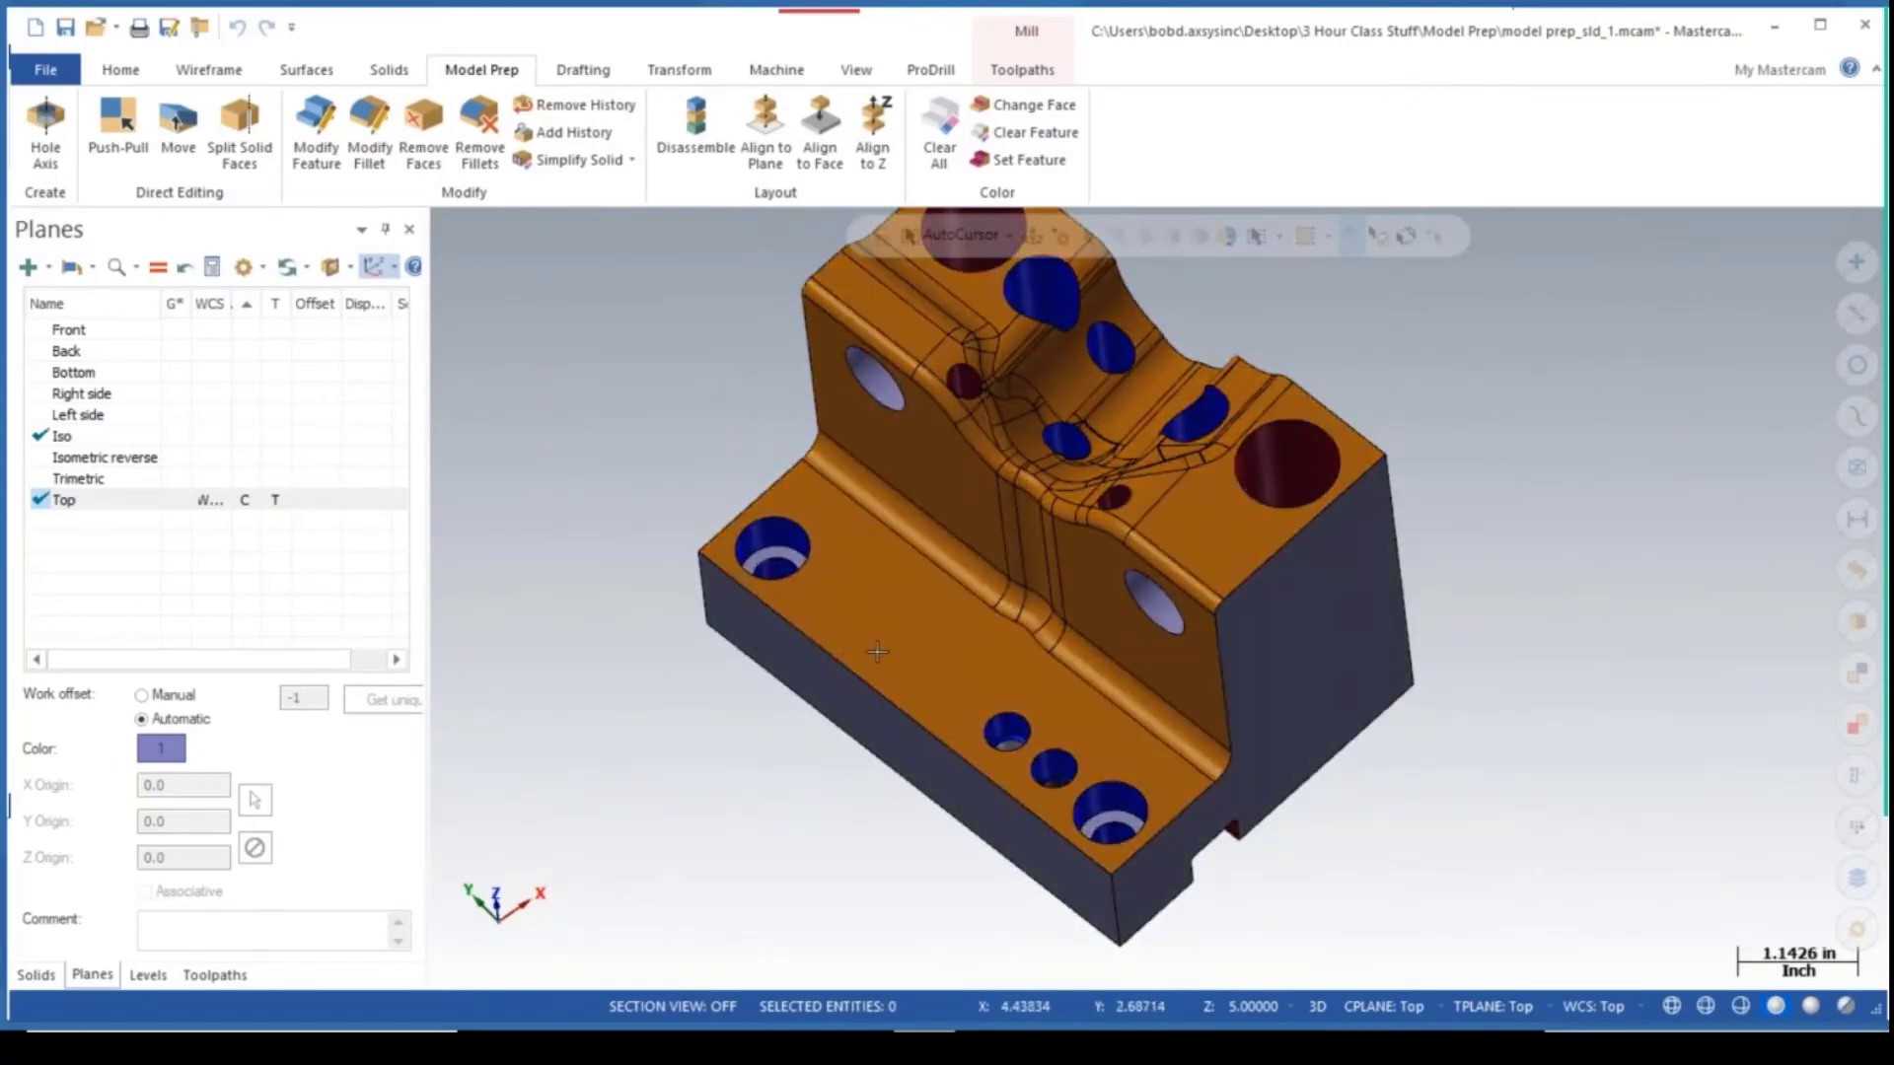
middle_drag(877, 657, 830, 381)
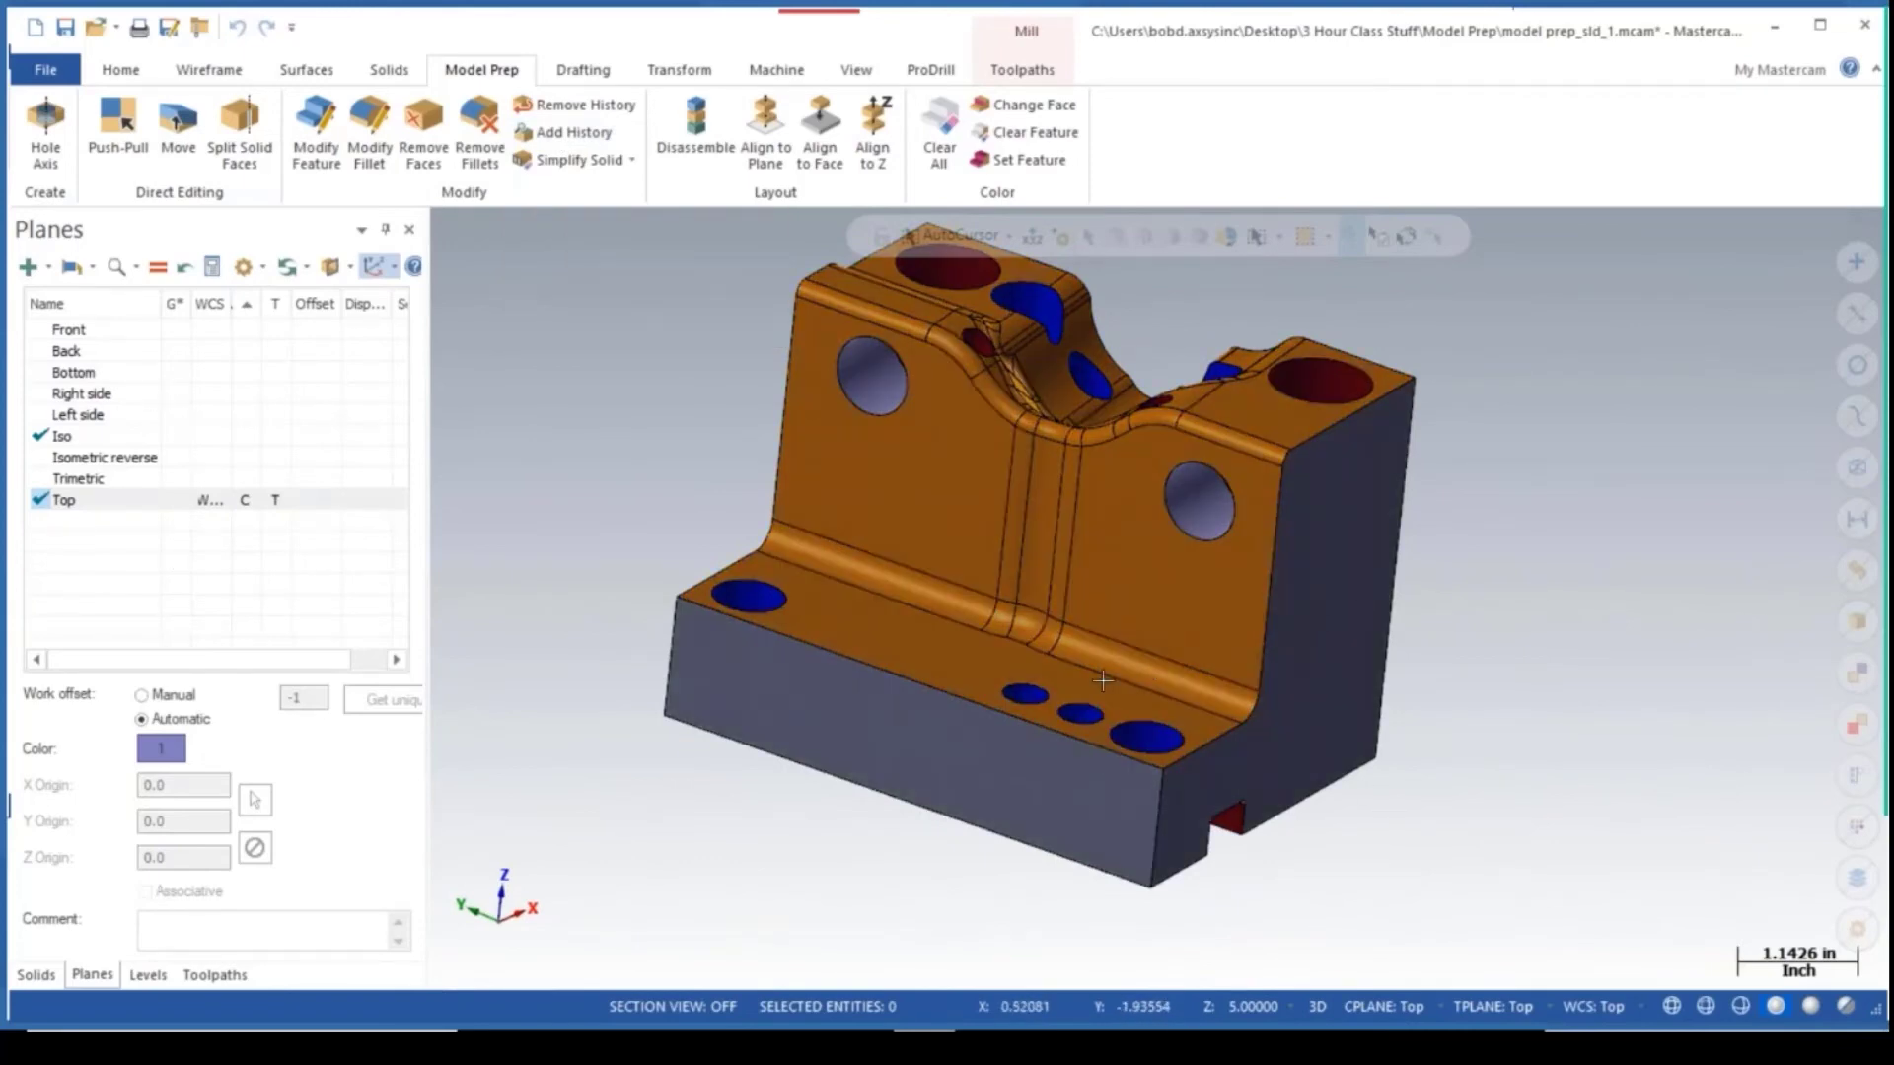
middle_drag(1103, 681, 1147, 815)
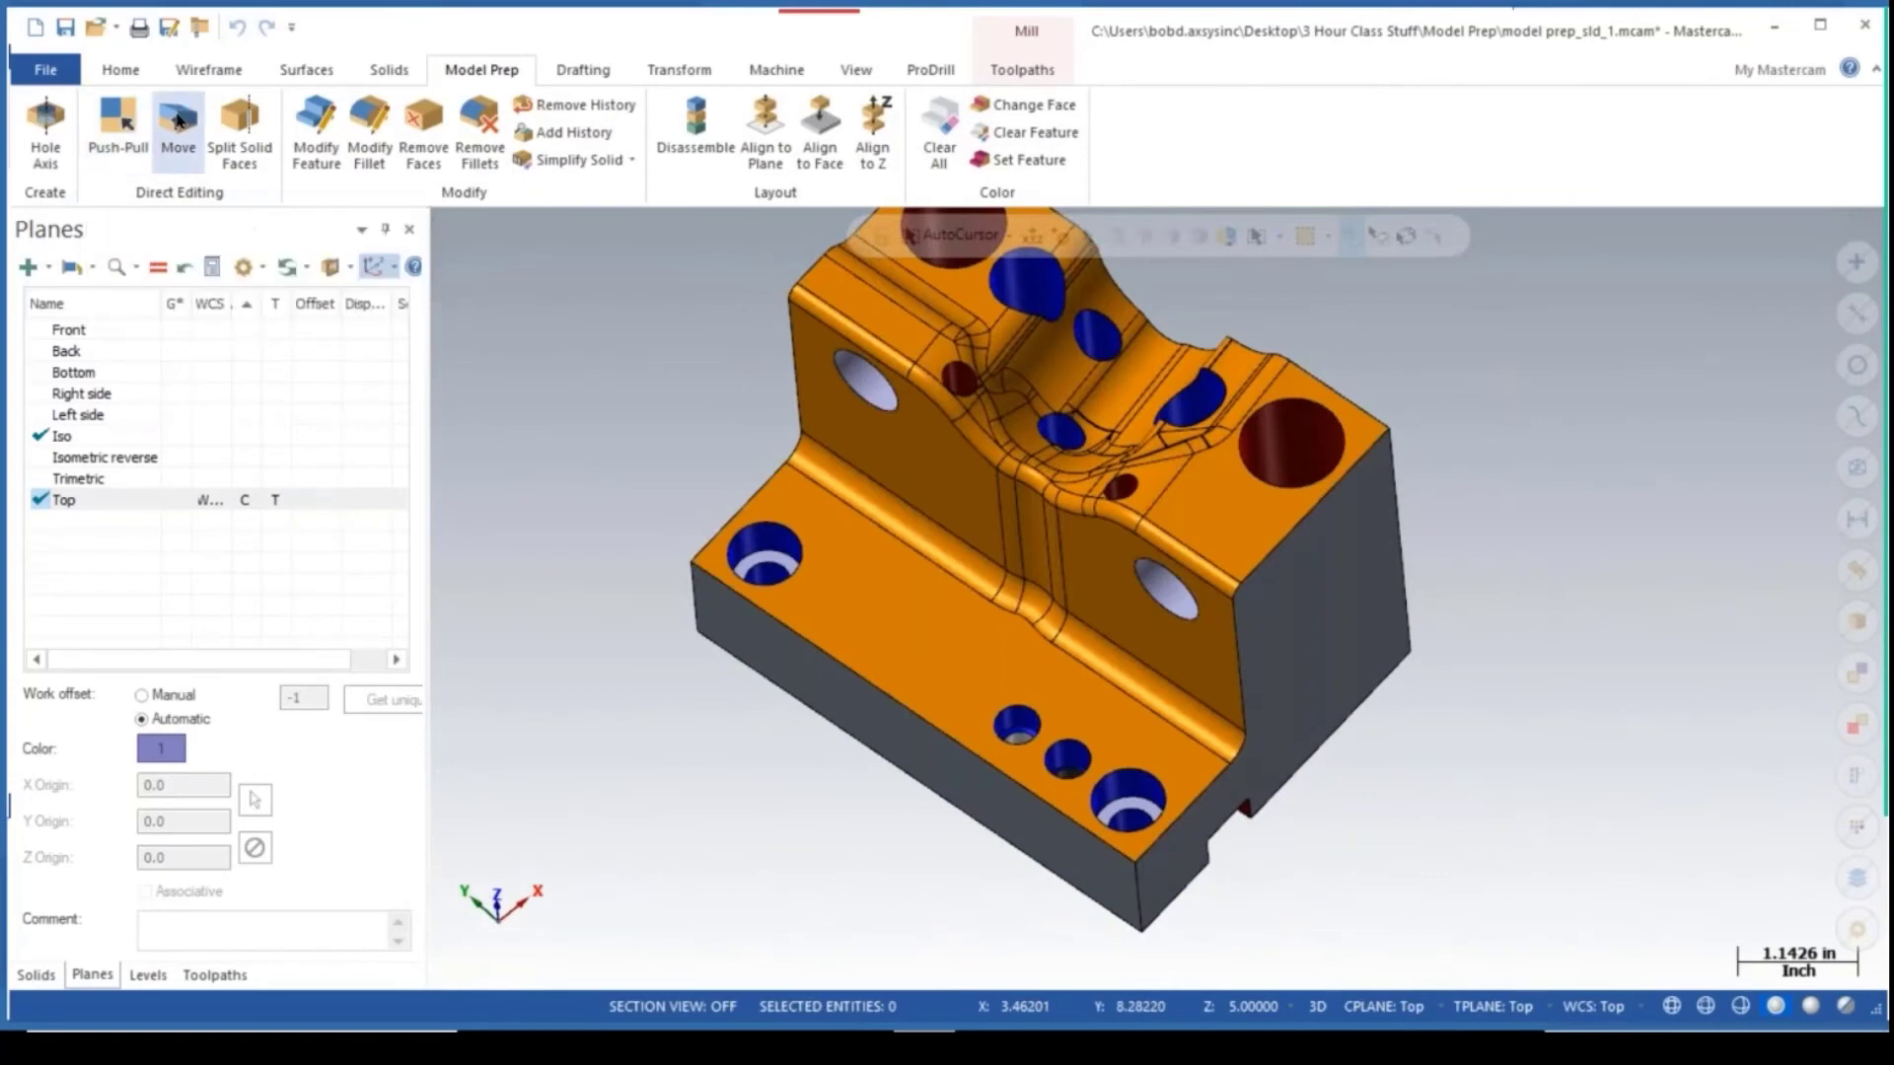
Move all four blue hole features of the lower ledge together about -2.43 in along X, off the solid.
click(179, 120)
double_click(770, 543)
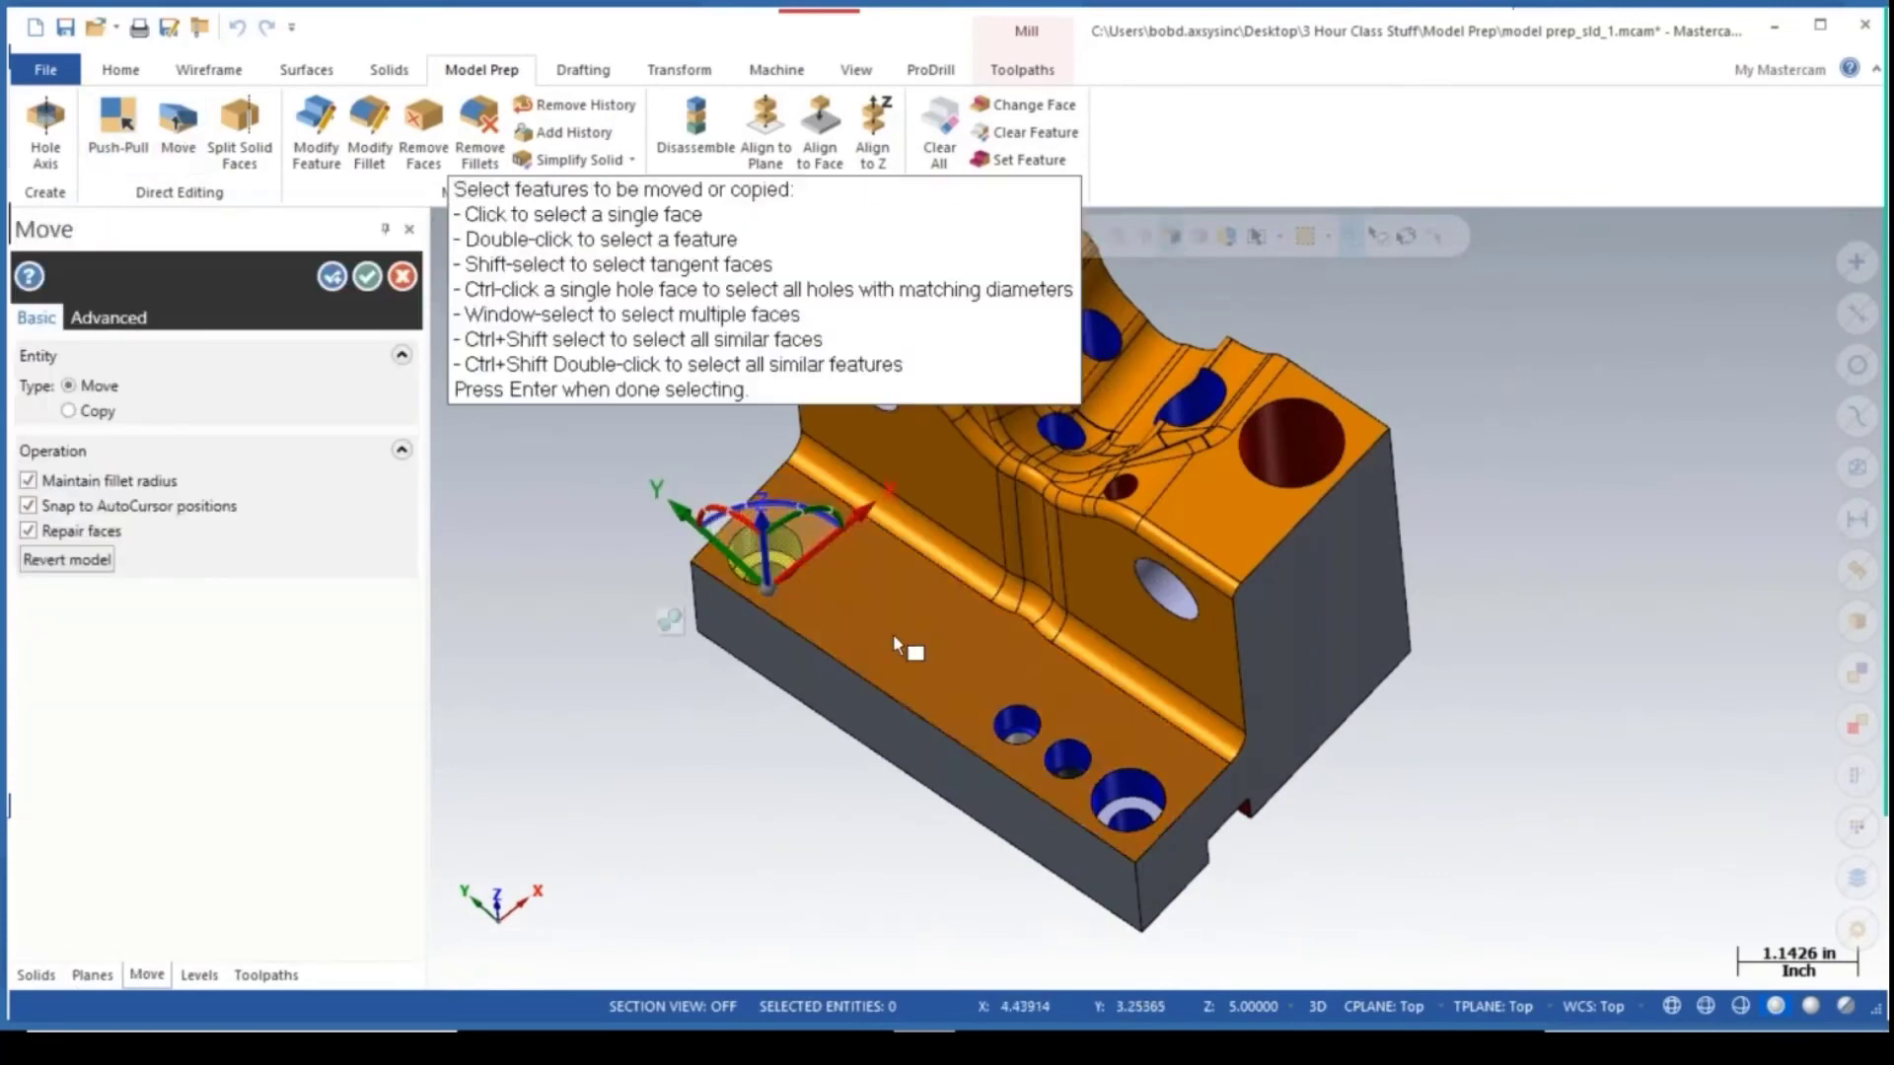
double_click(1026, 724)
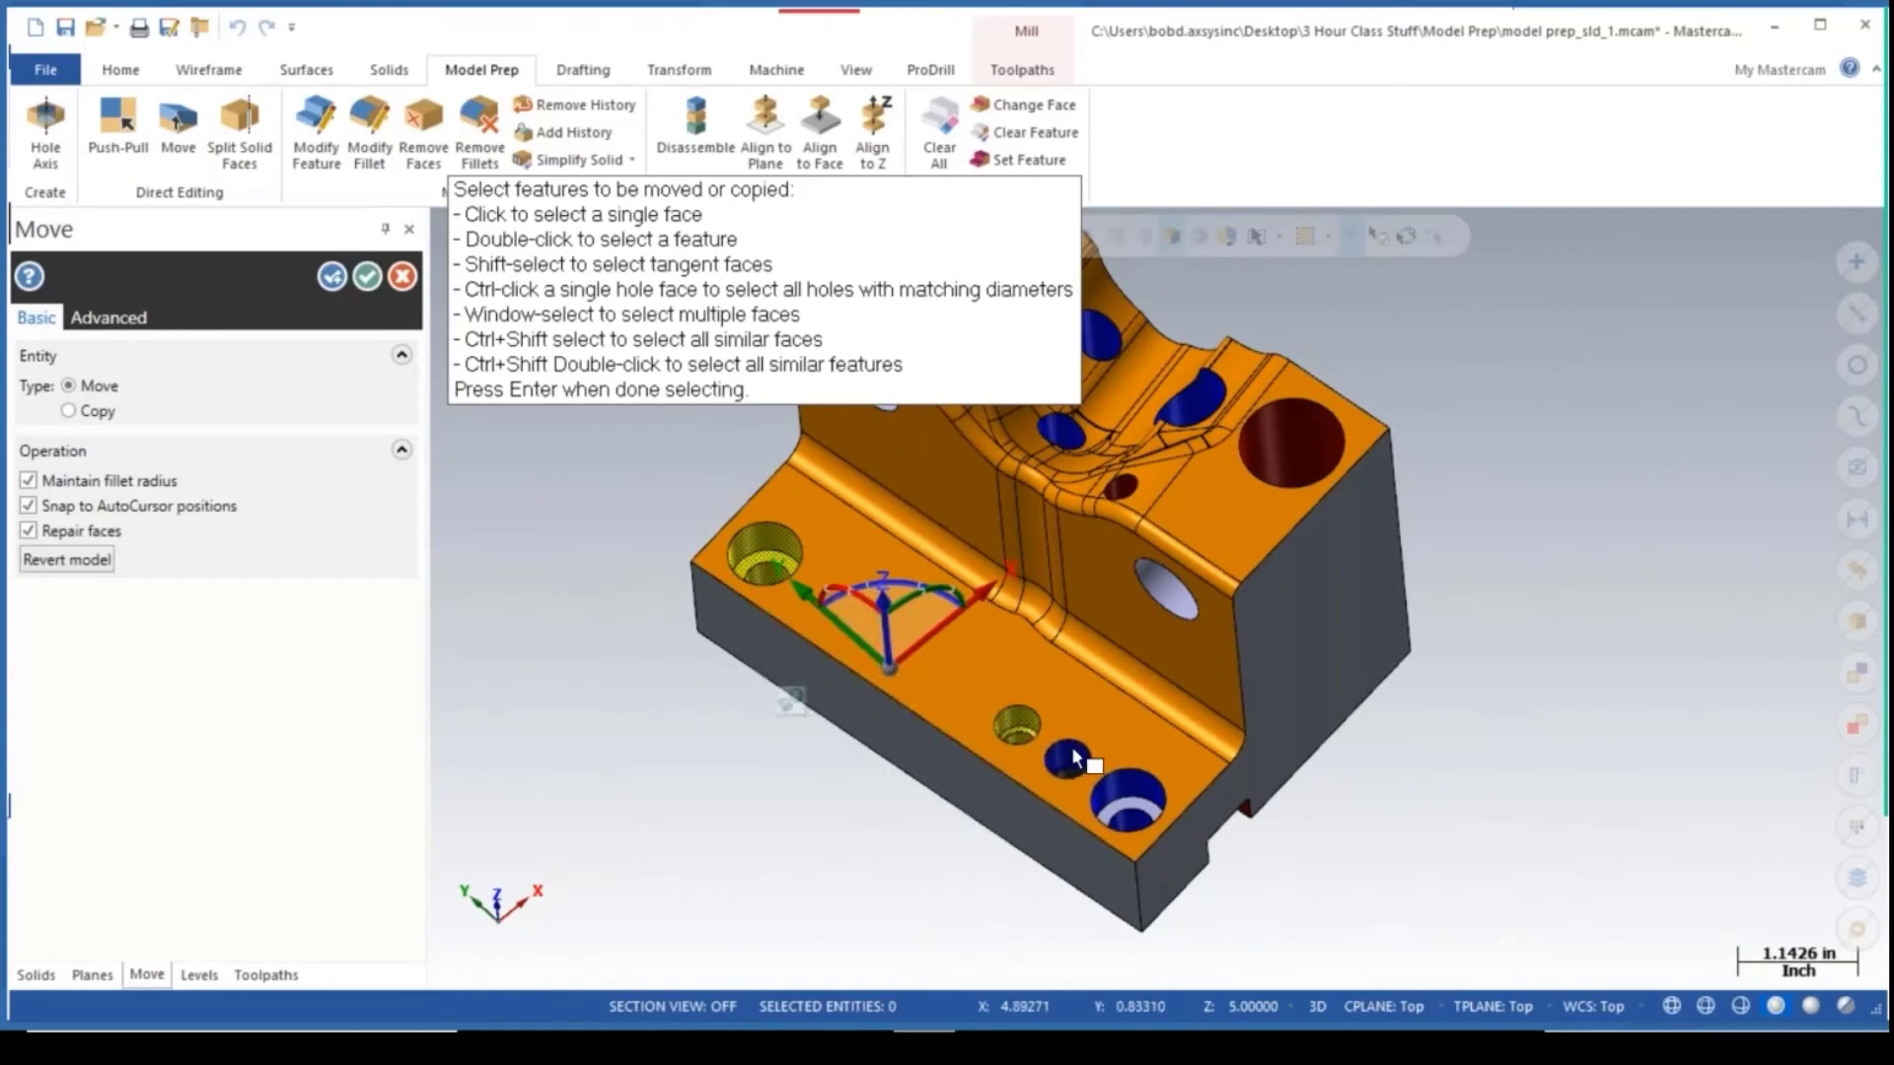
double_click(1072, 747)
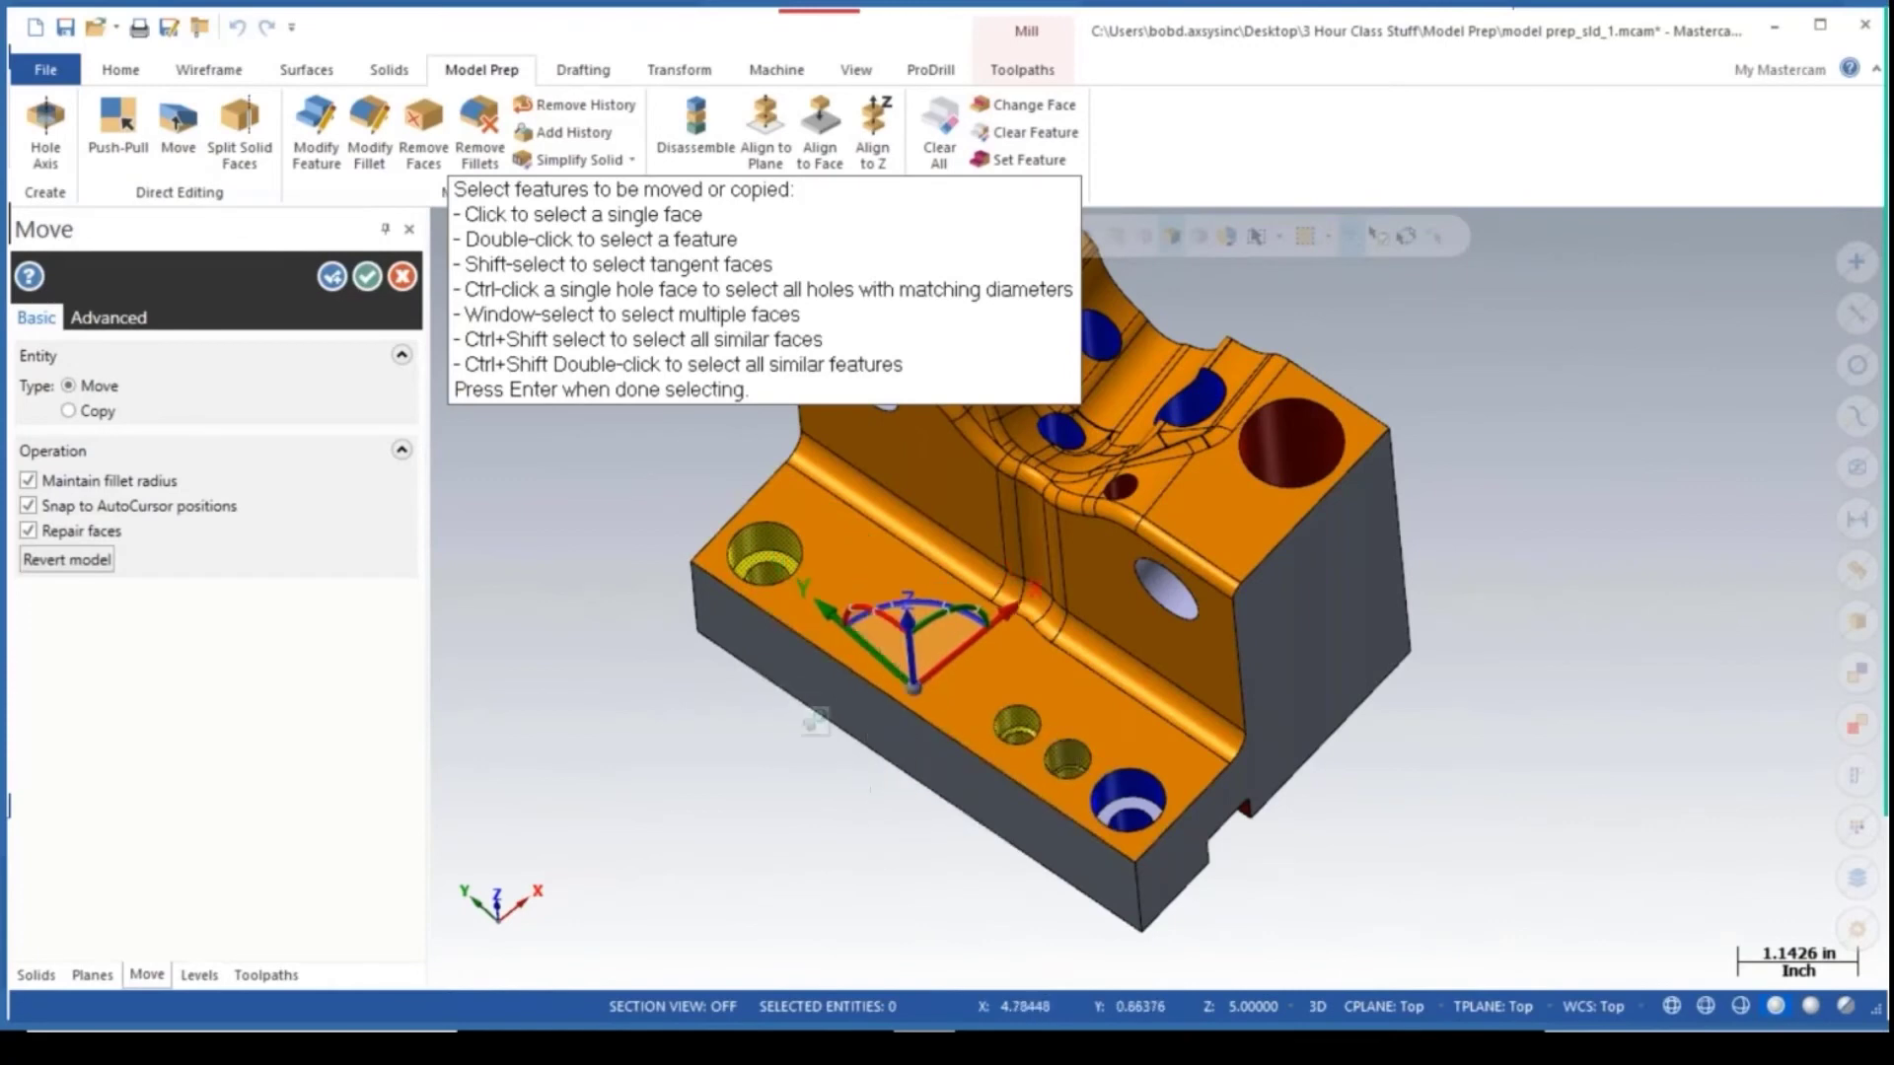
double_click(1128, 794)
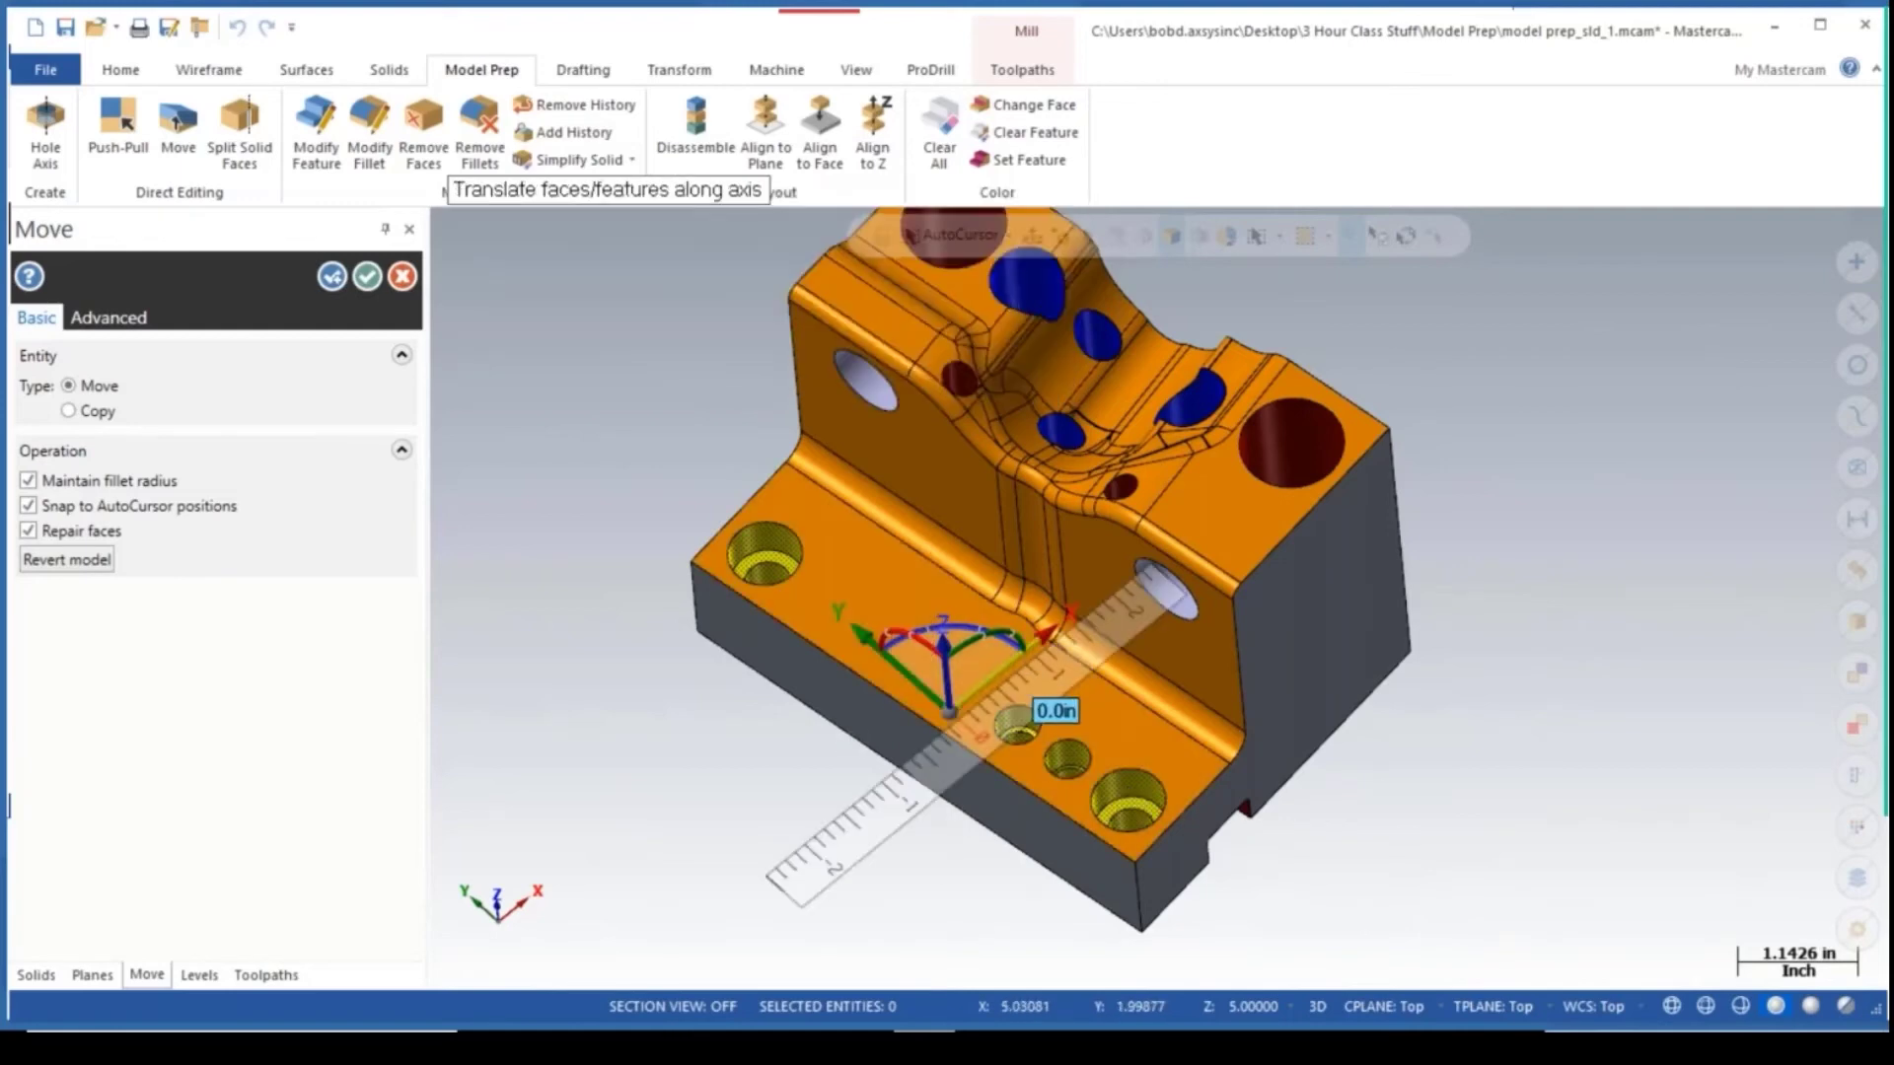
click(1036, 639)
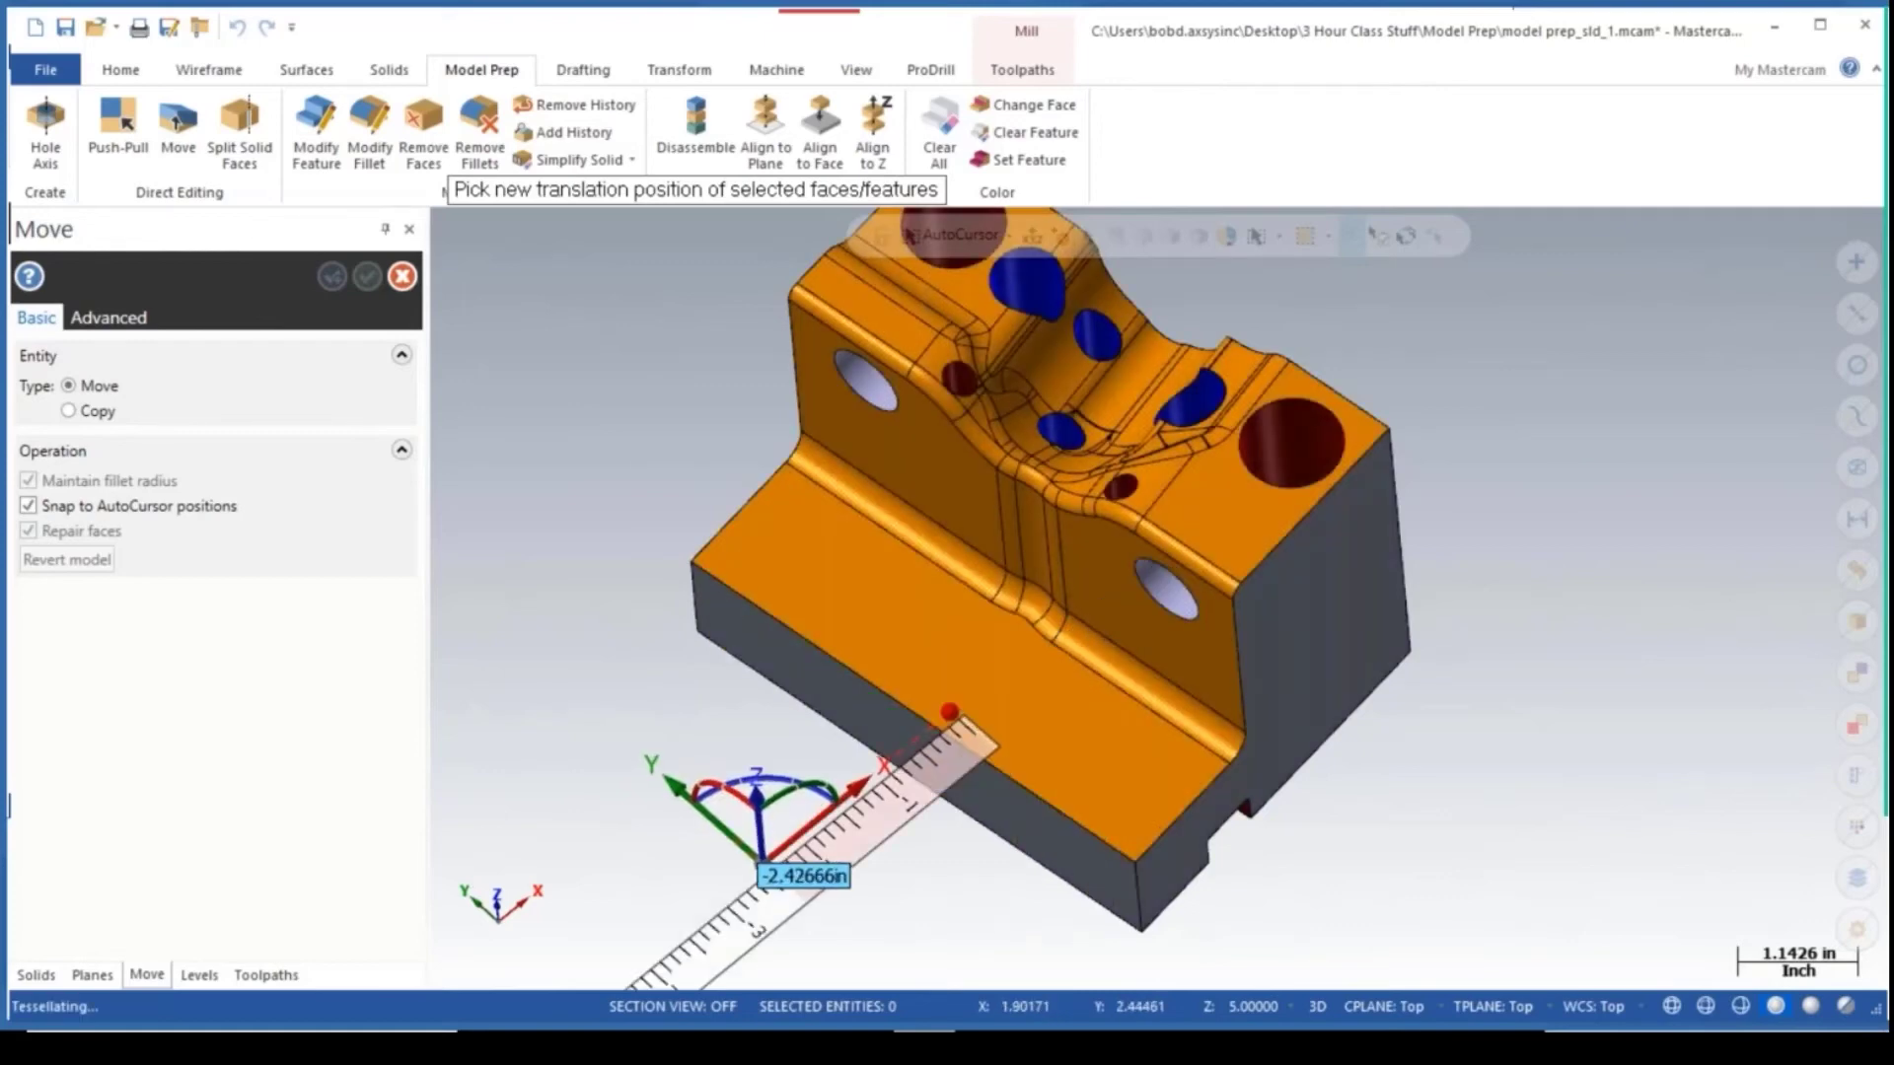
click(368, 277)
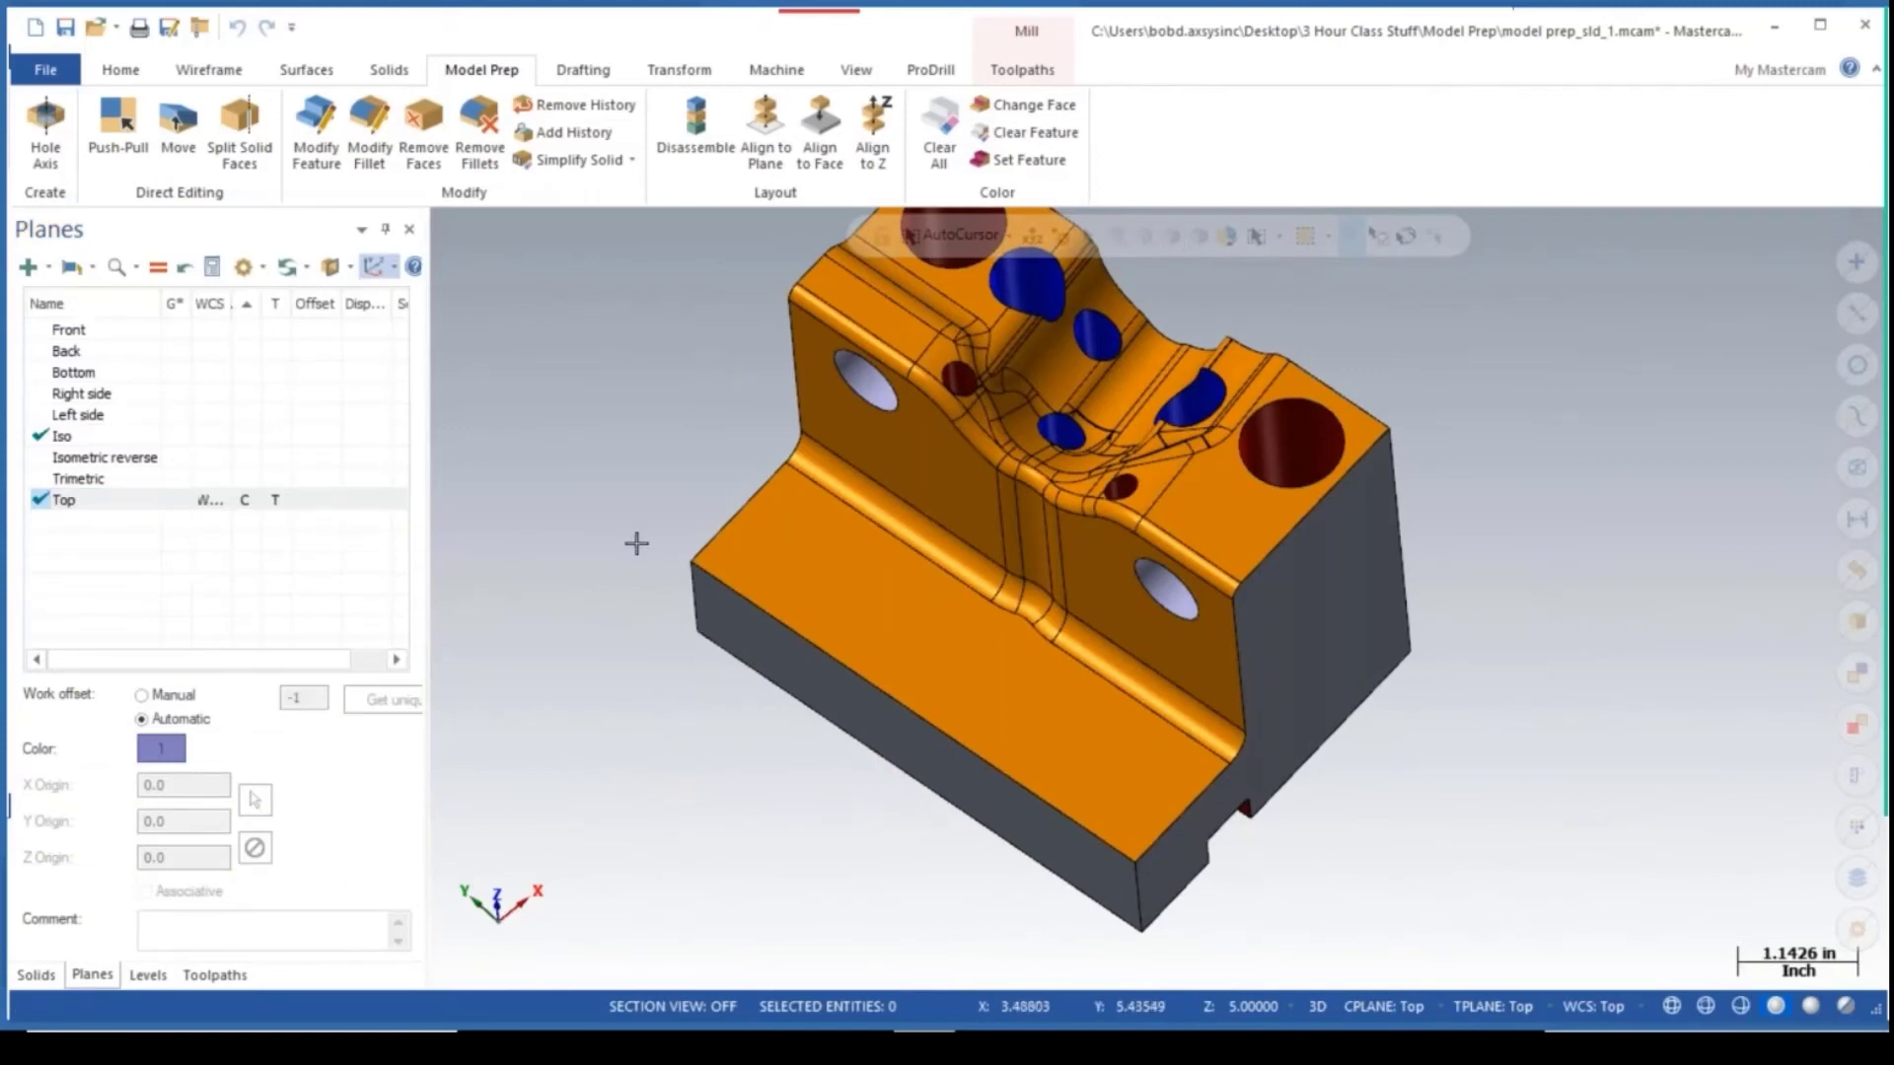
middle_drag(982, 511, 1107, 631)
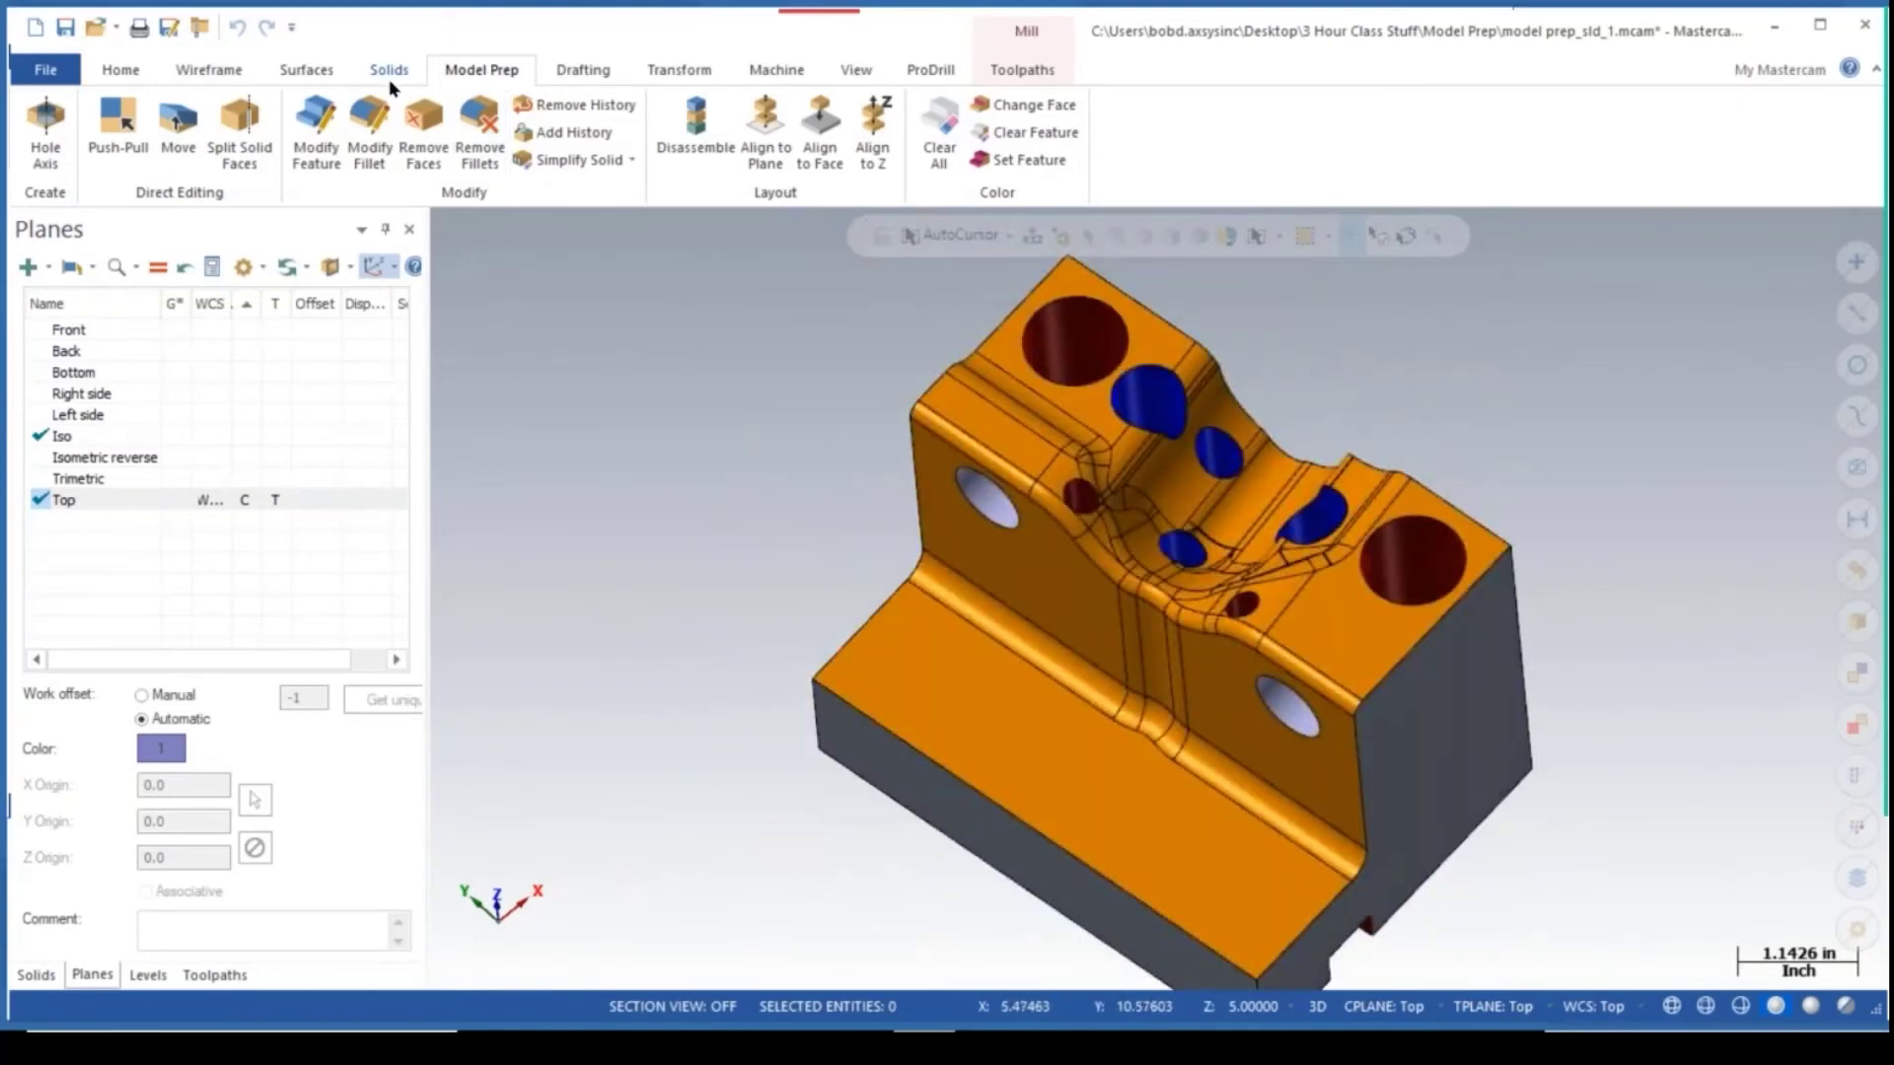
Remove all shown hole features with radii from 0.0 to 5.0 from the block with Add History, and inspect its contoured top.
click(574, 132)
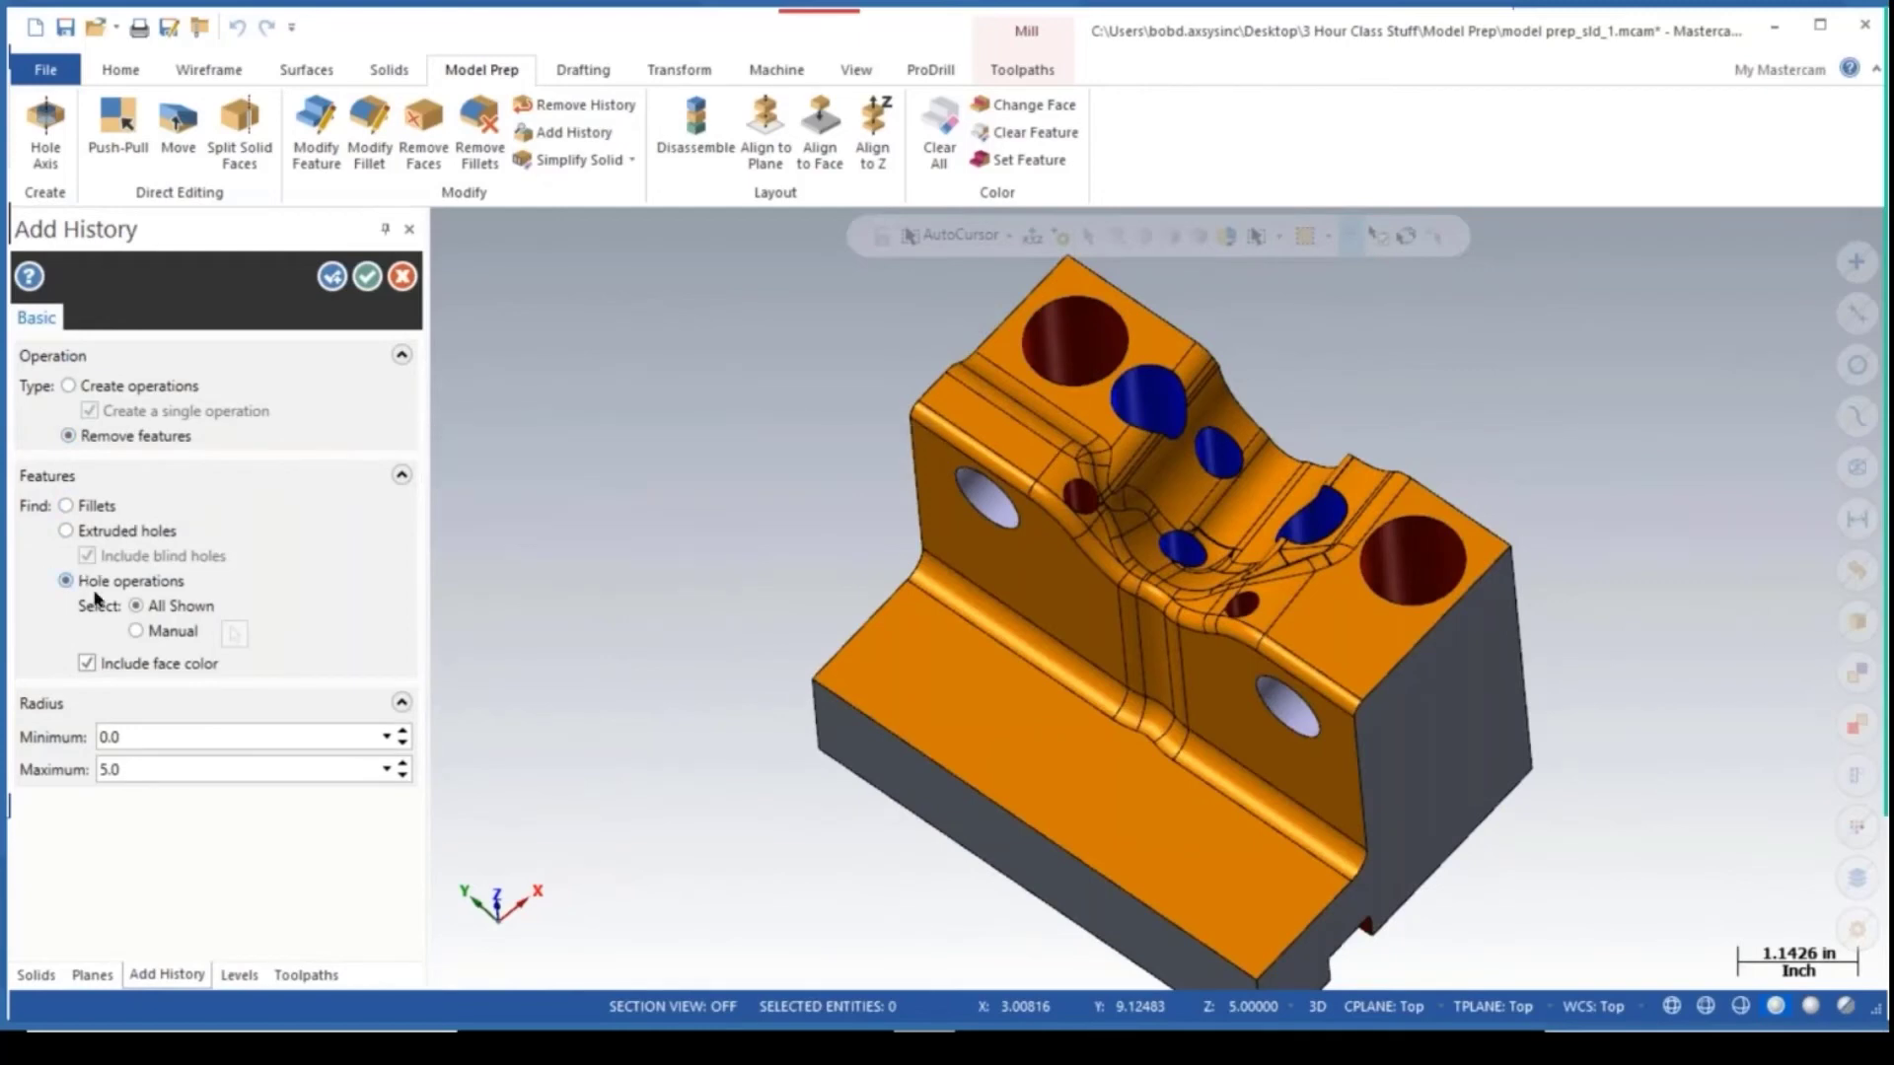
click(367, 277)
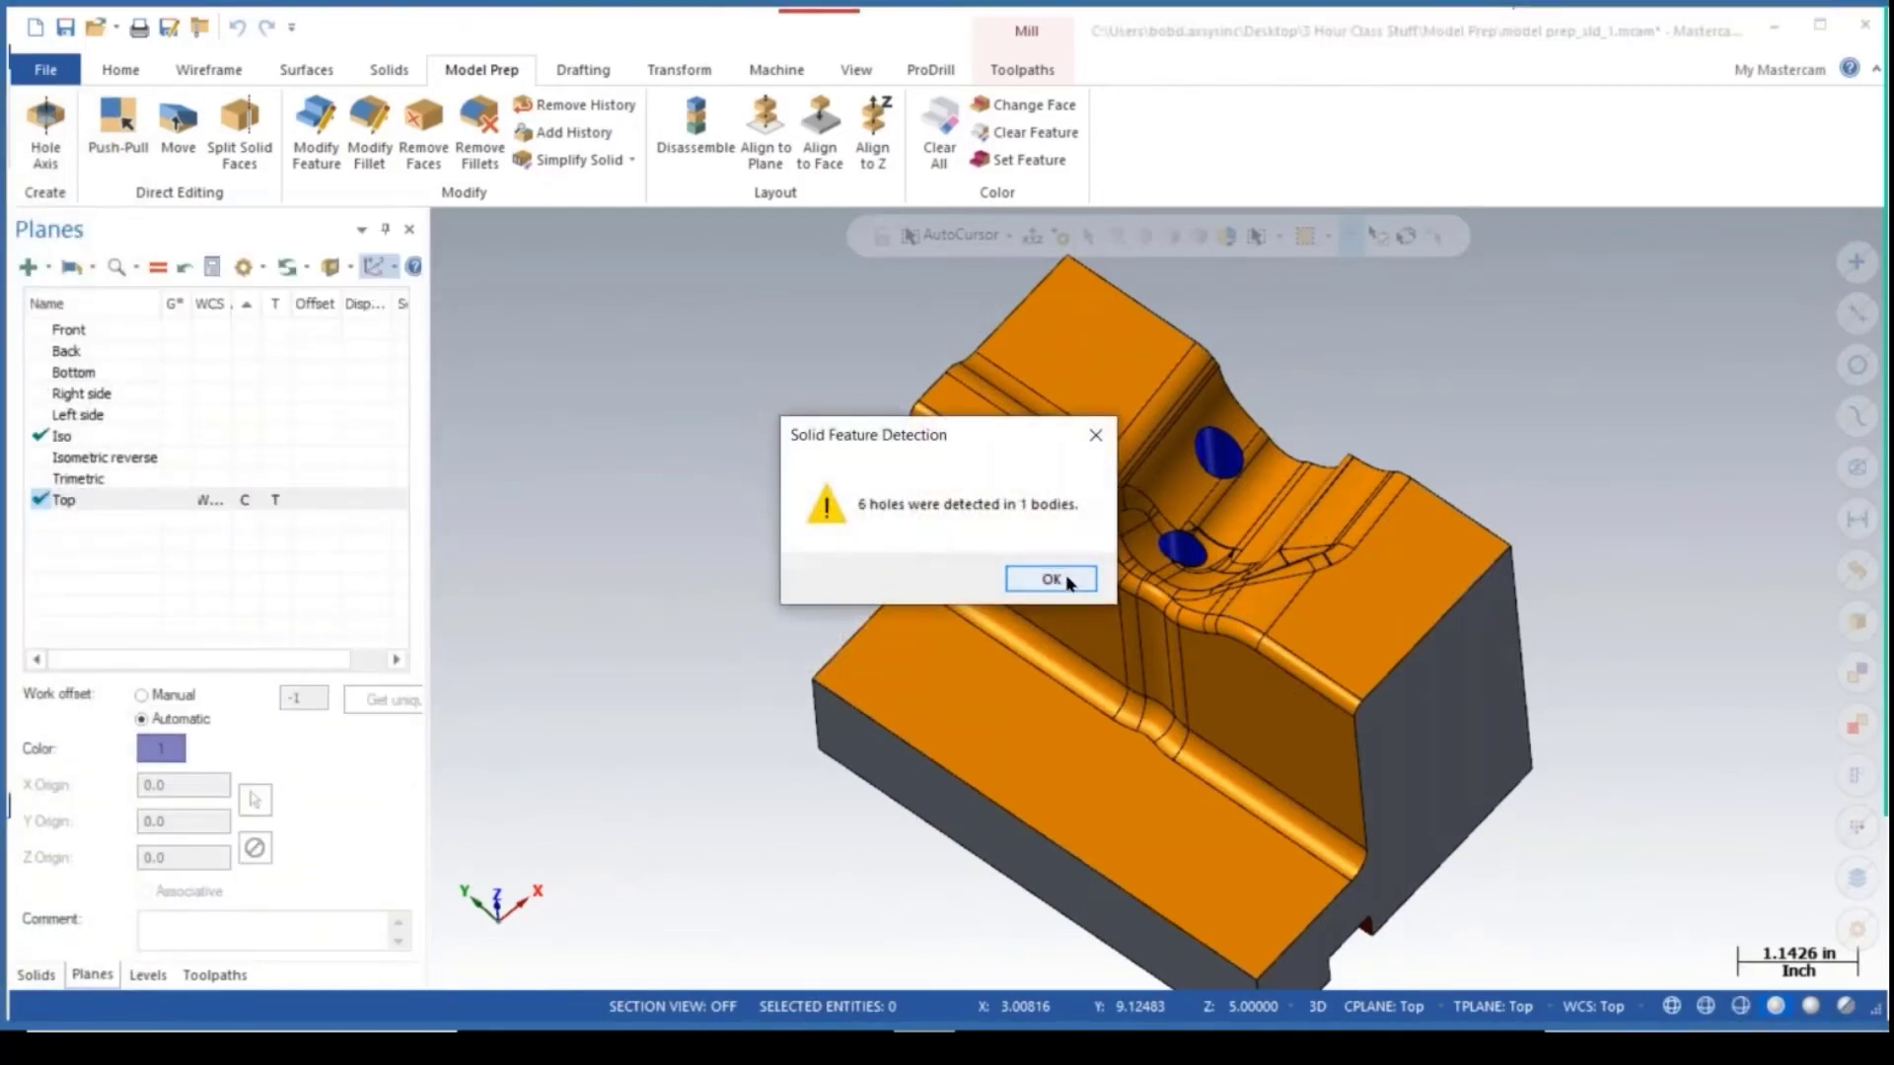
click(1051, 579)
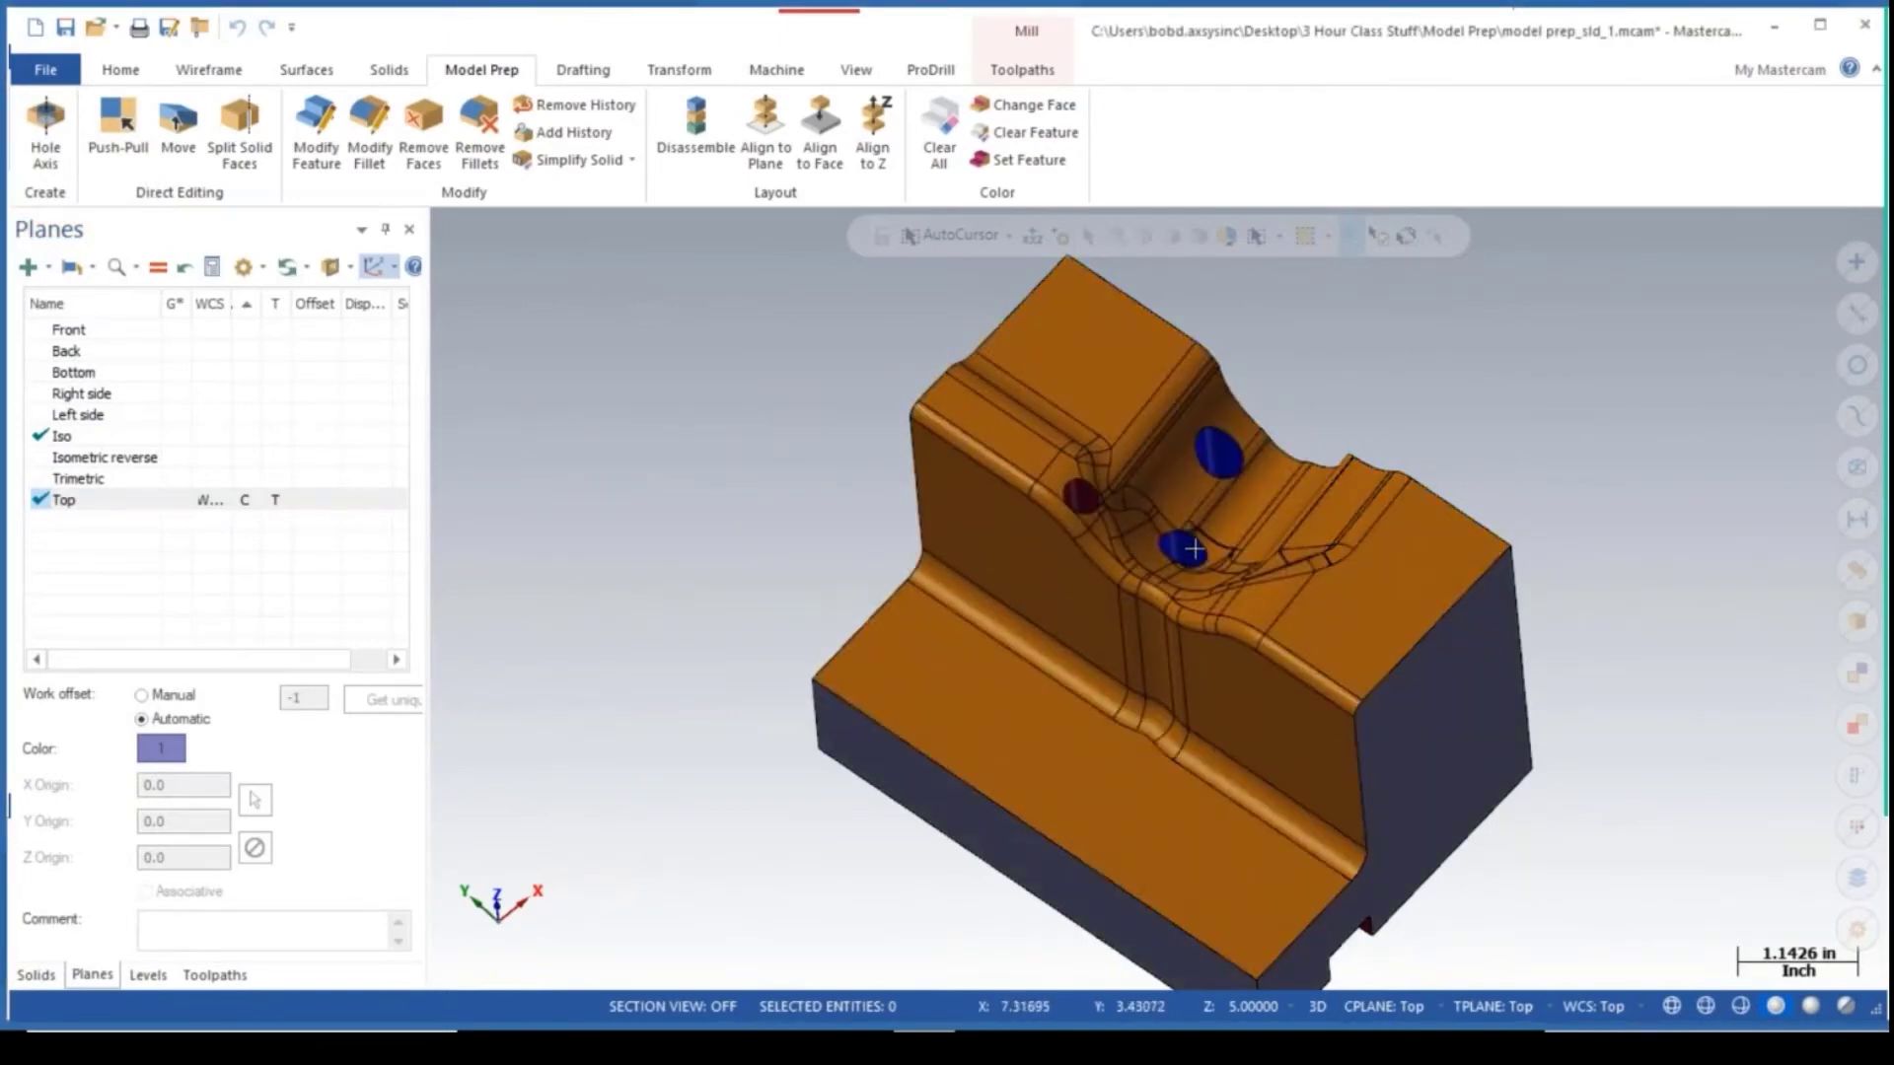
scroll(1194, 550, up, 6)
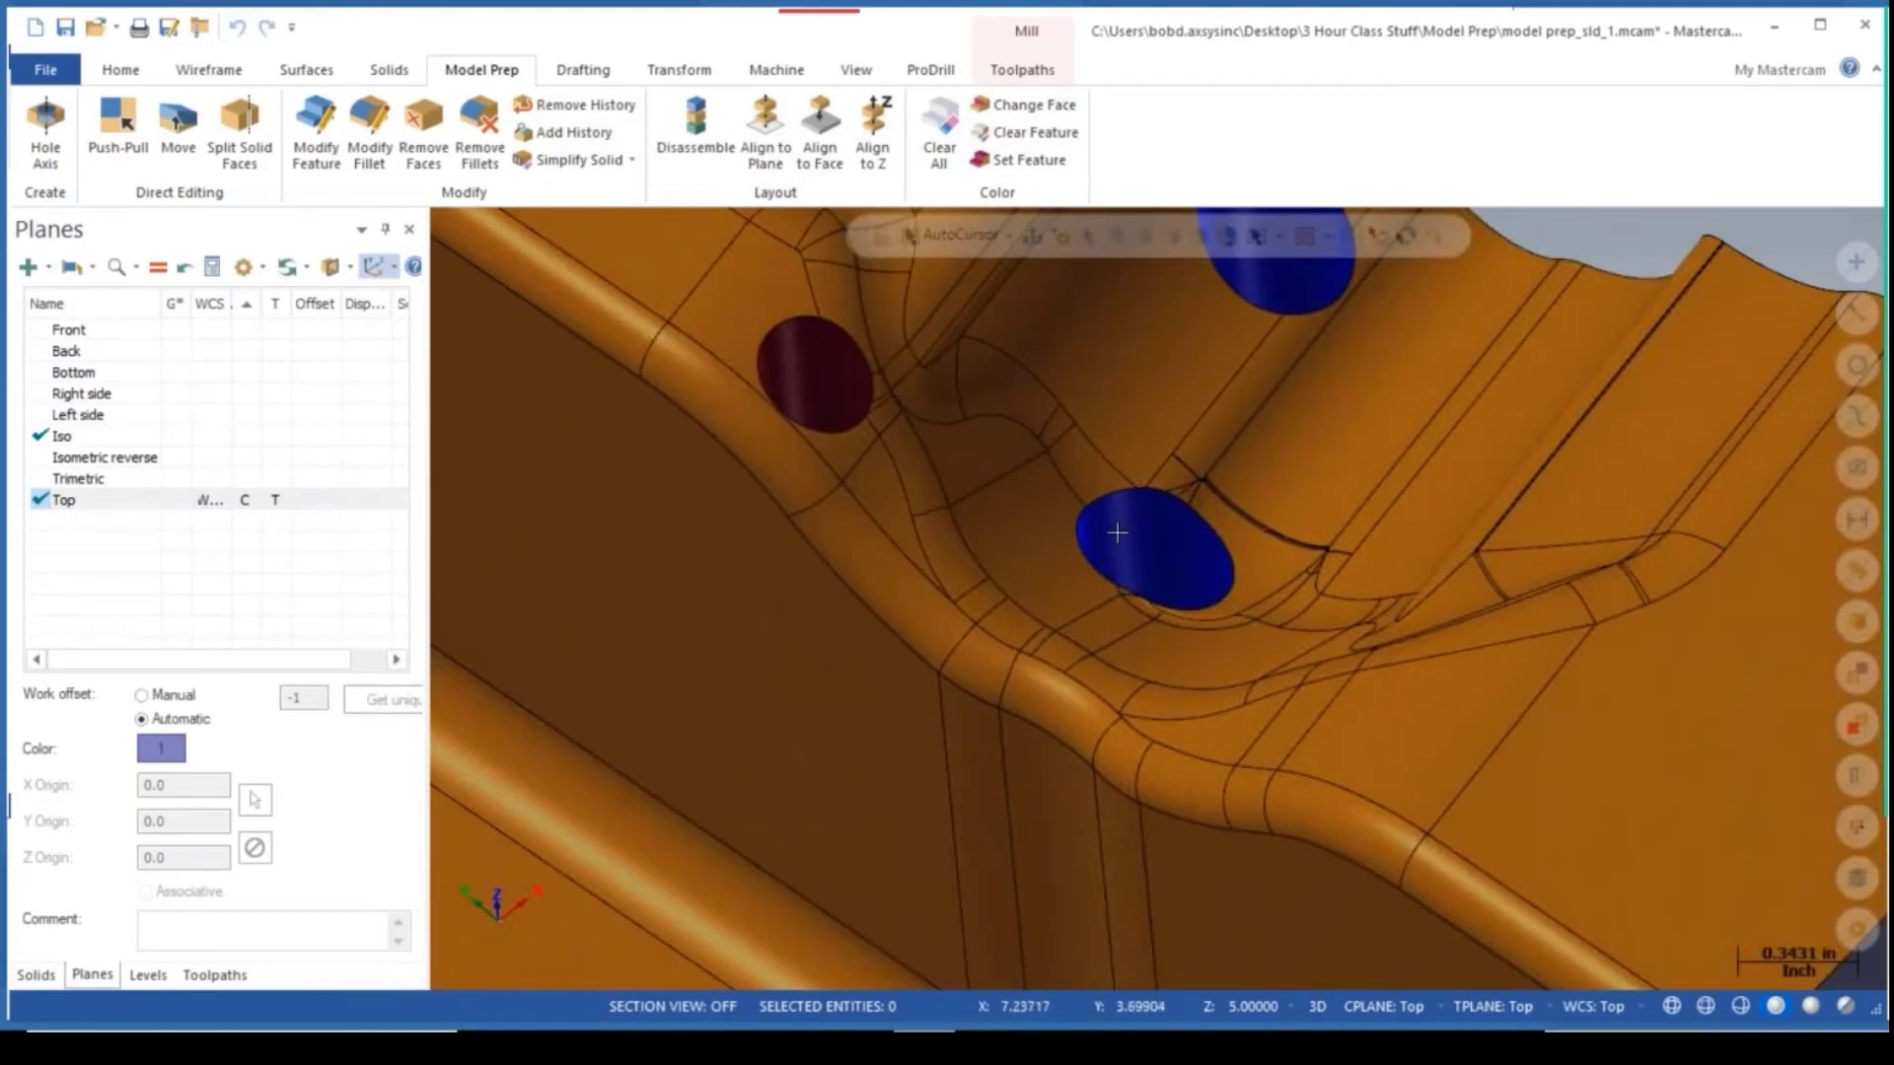
scroll(1175, 547, down, 3)
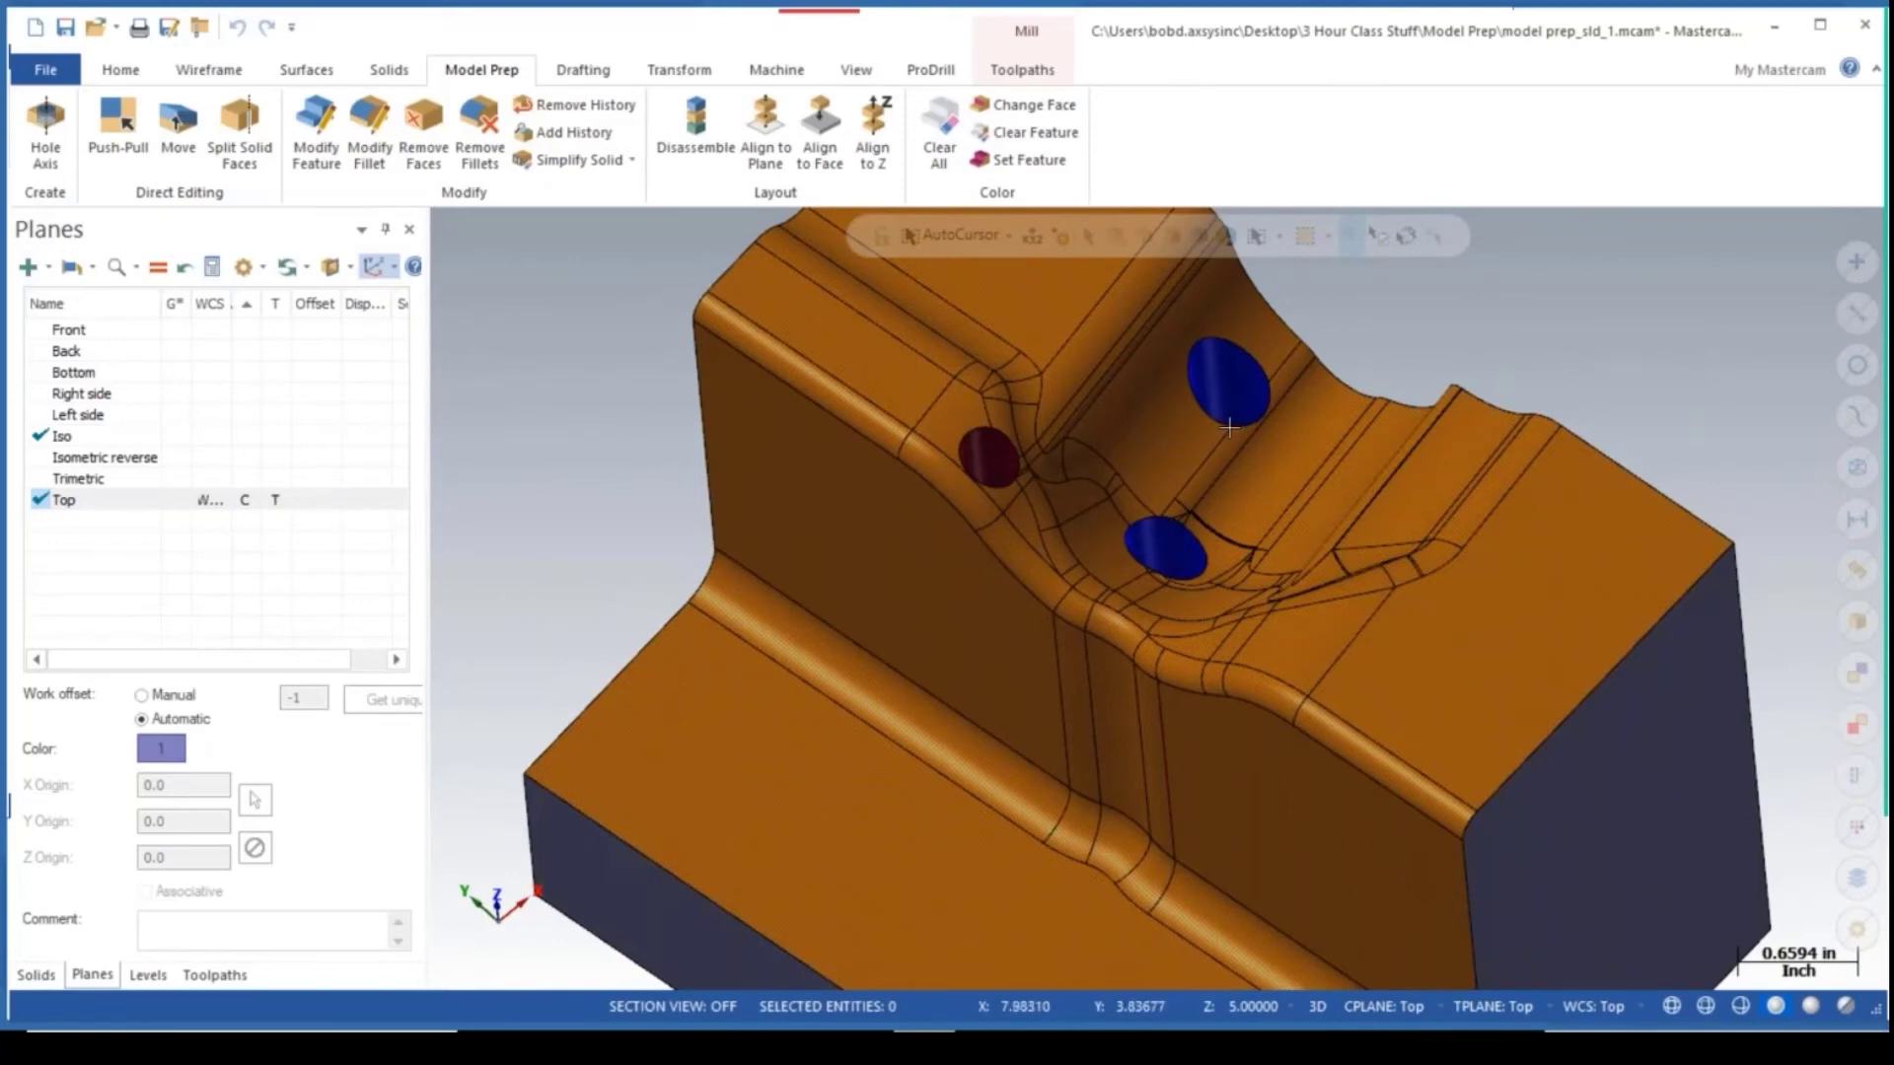
scroll(1222, 646, down, 1)
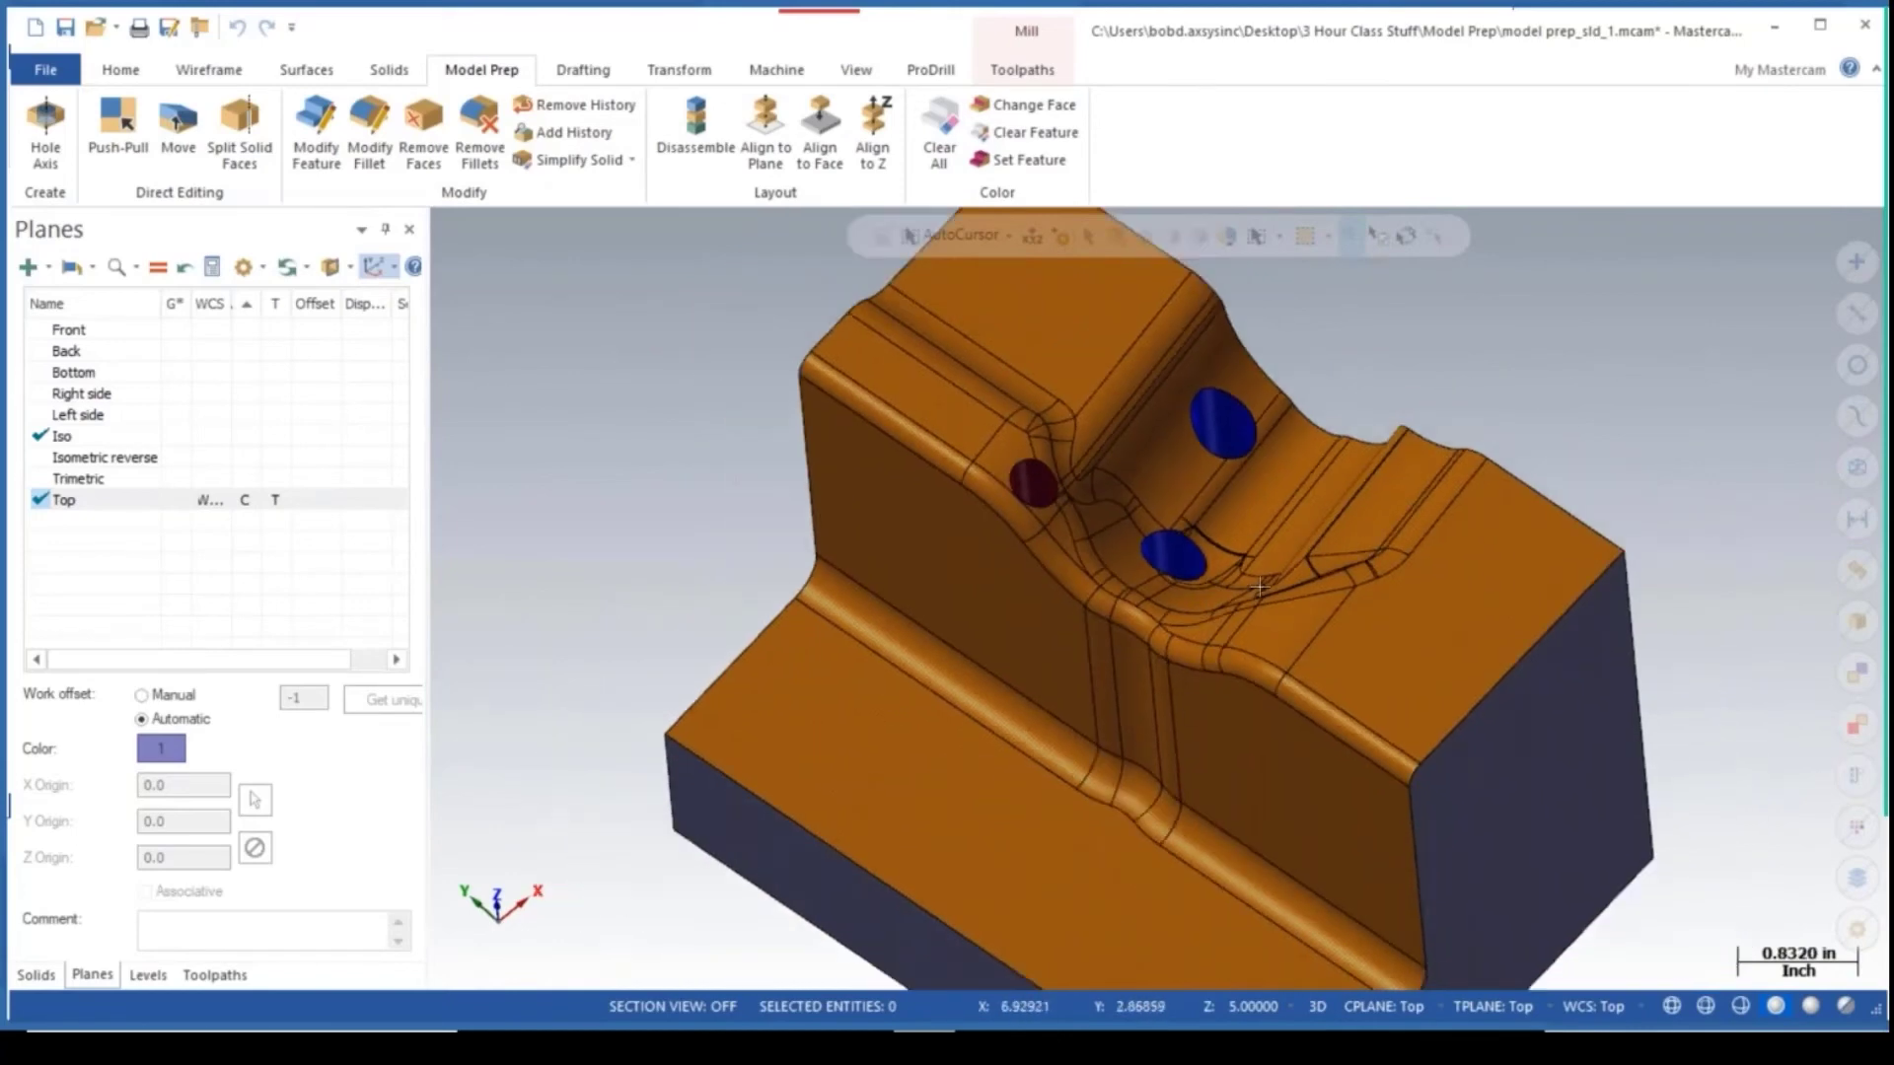
scroll(1346, 663, down, 1)
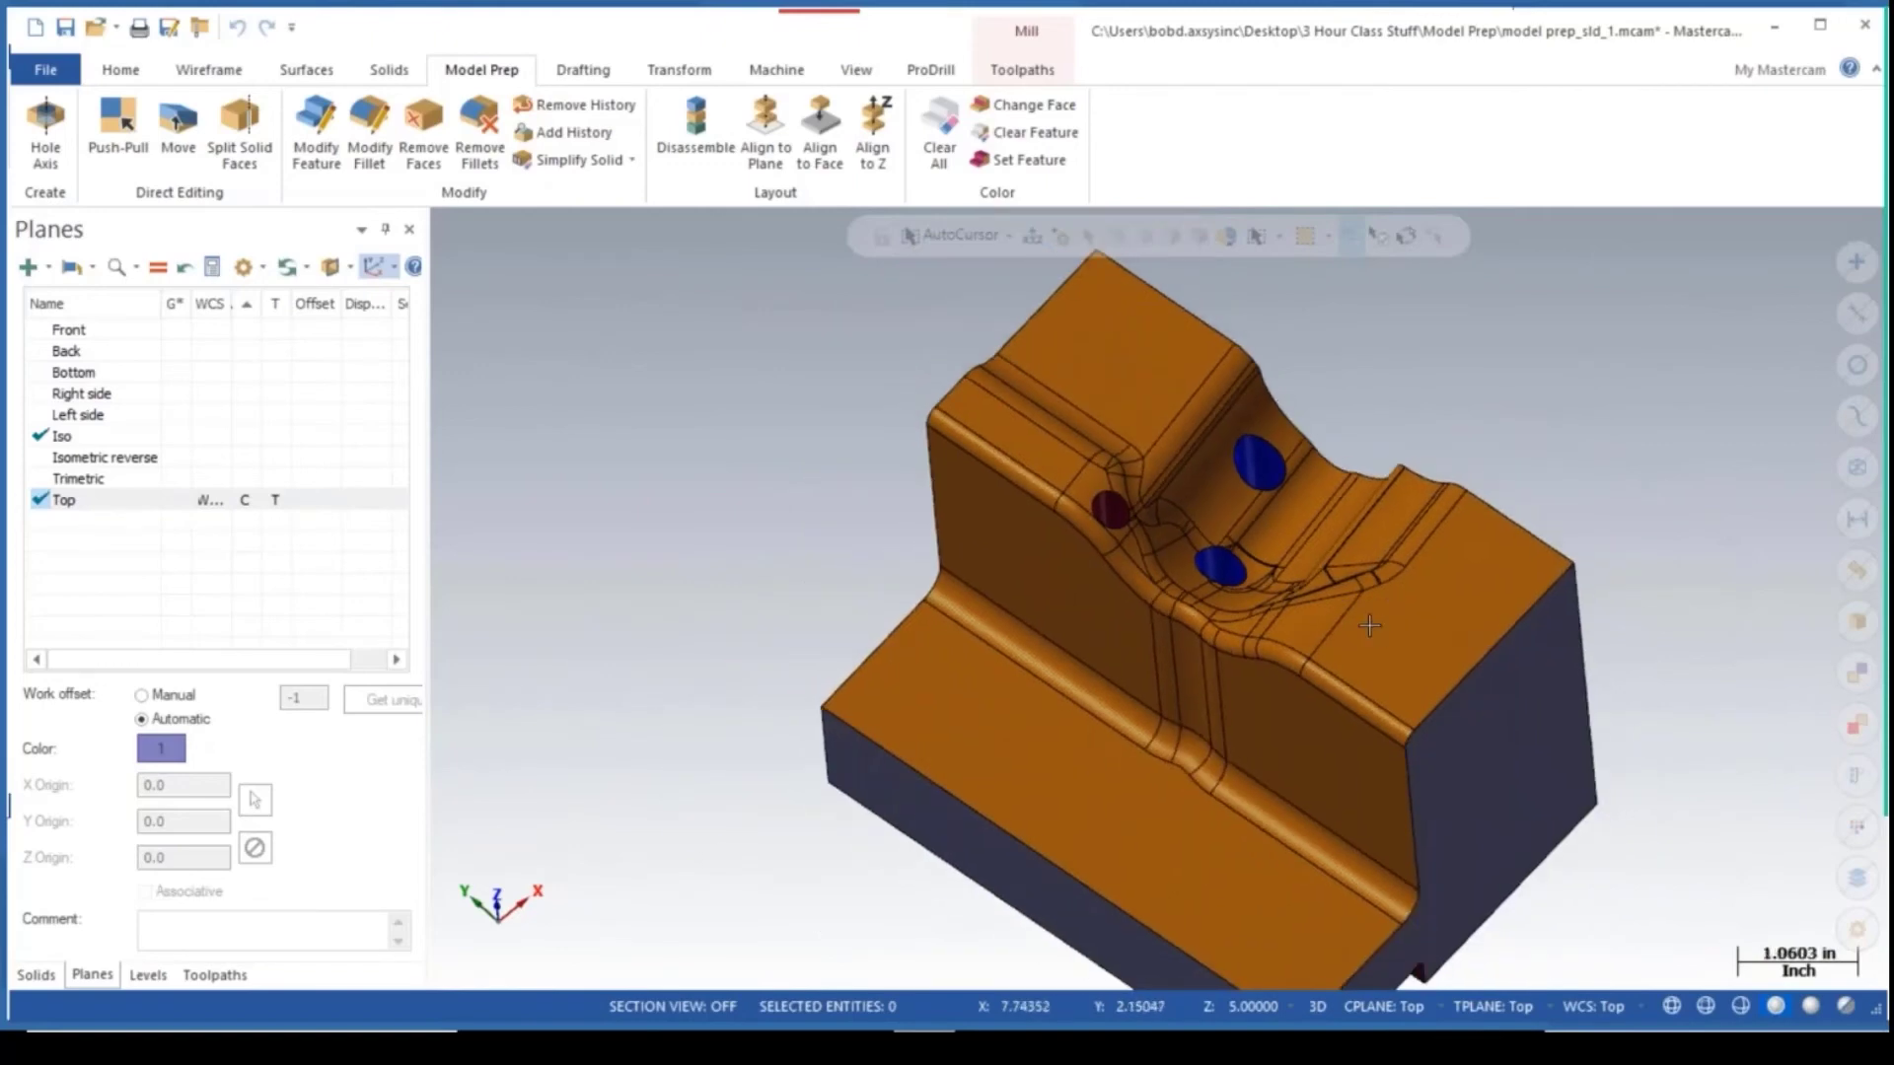
middle_drag(1353, 627, 1432, 462)
key(alt+7)
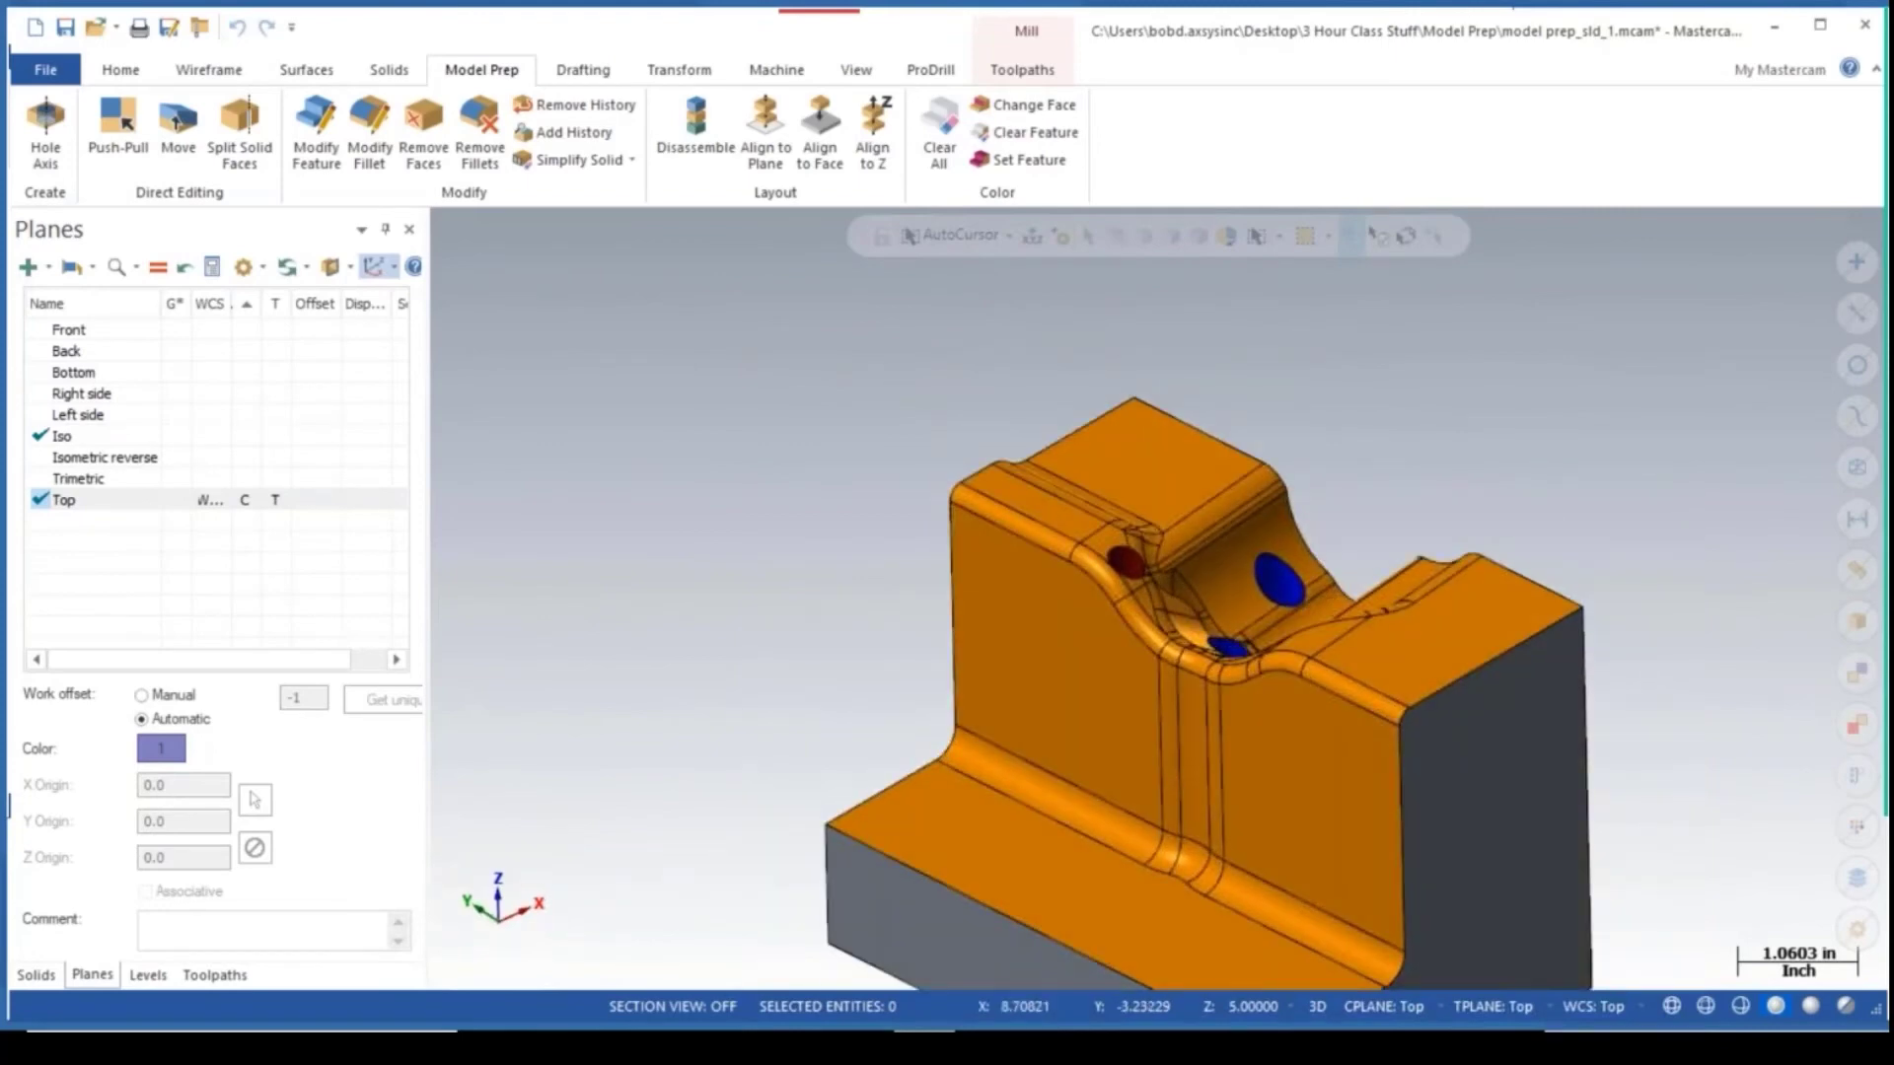
Open align to Z.mcam without saving the changes to model prep_sld_1.mcam, and examine the turned candlestick from several angles.
drag(1239, 523, 1136, 523)
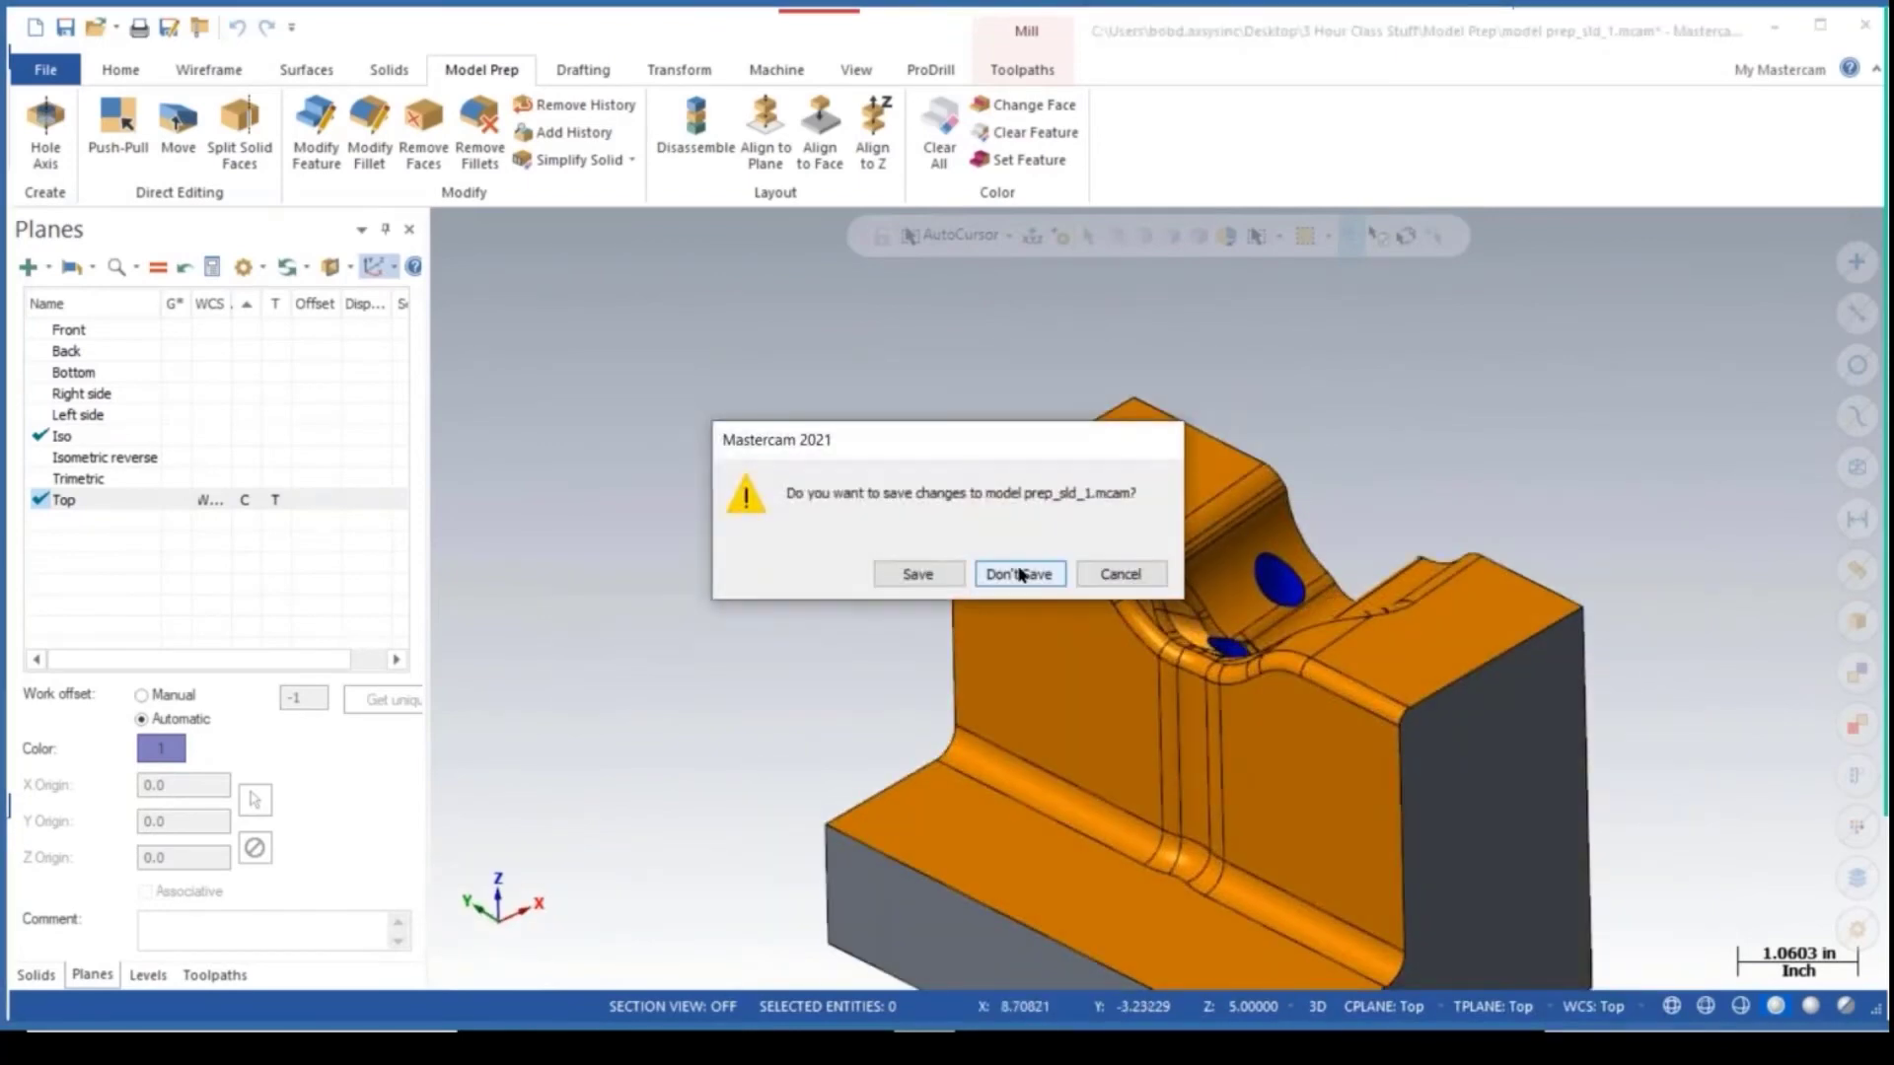
click(1022, 572)
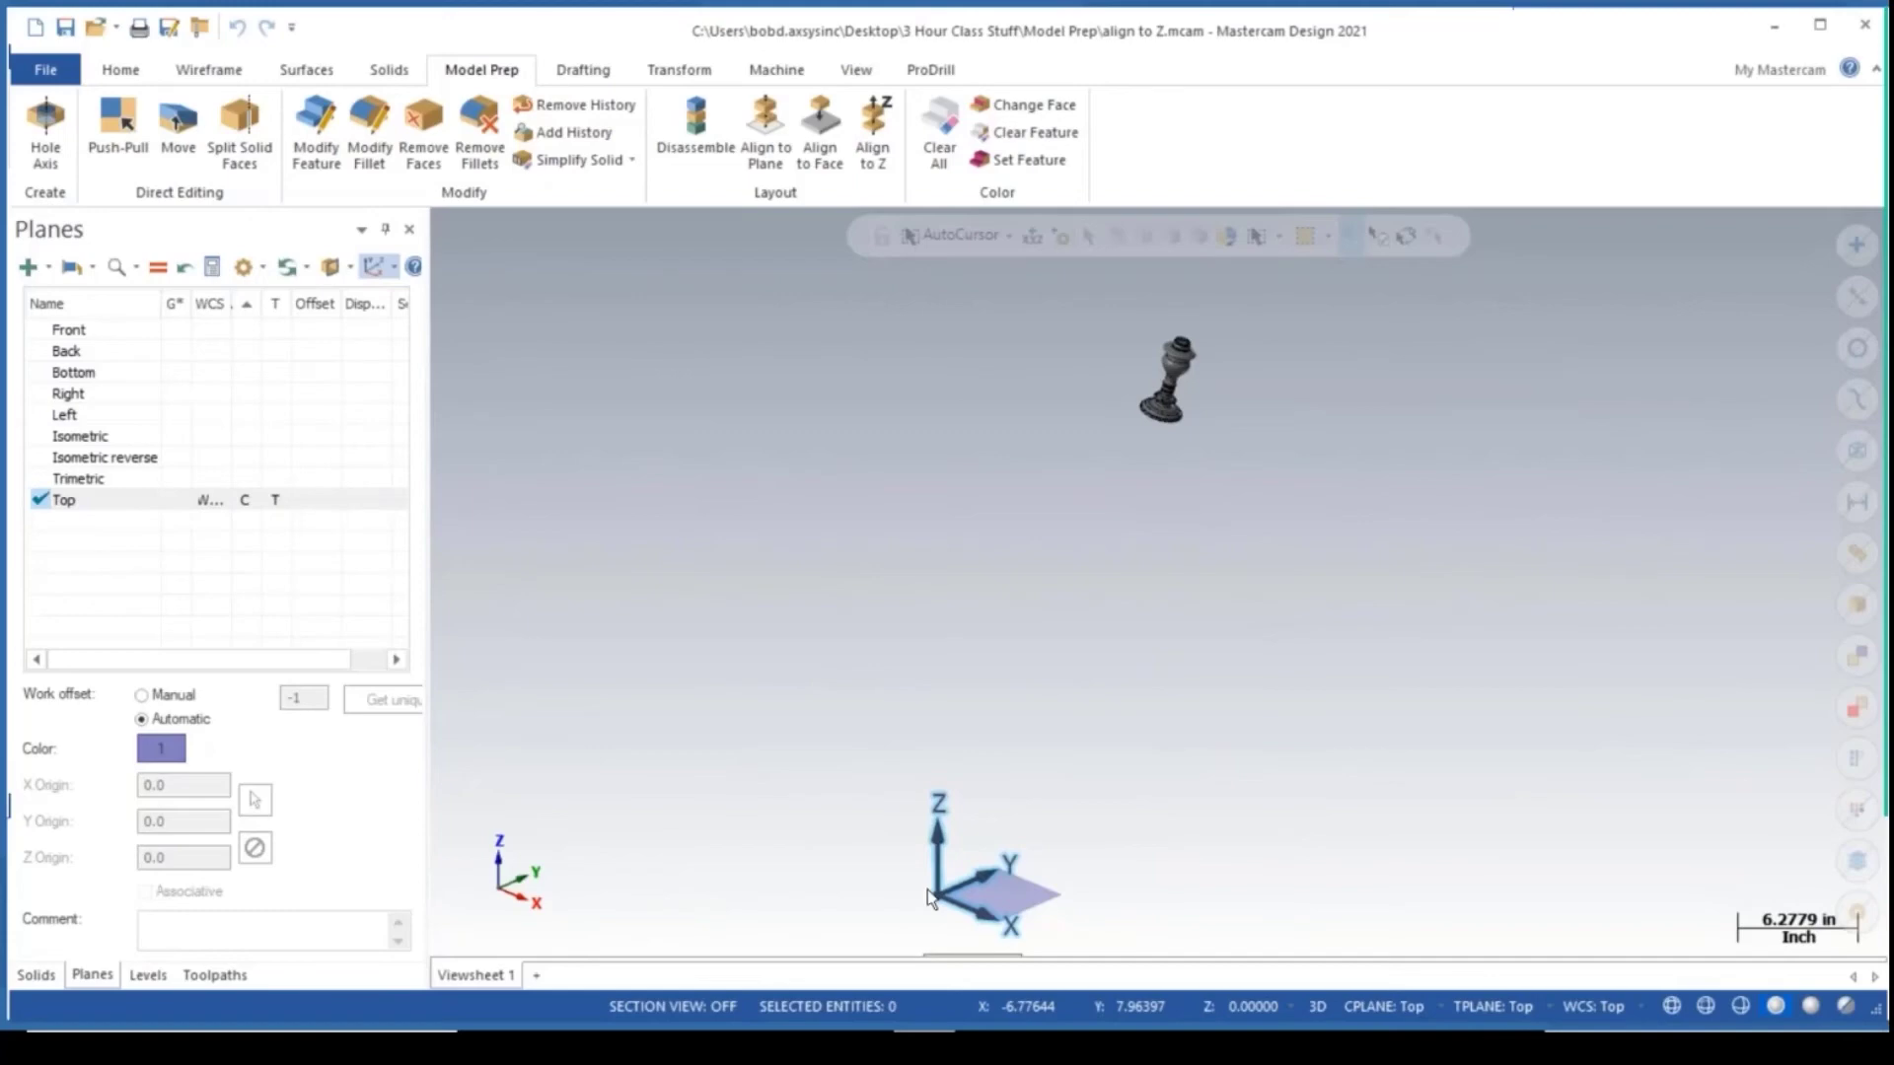
scroll(1193, 374, up, 5)
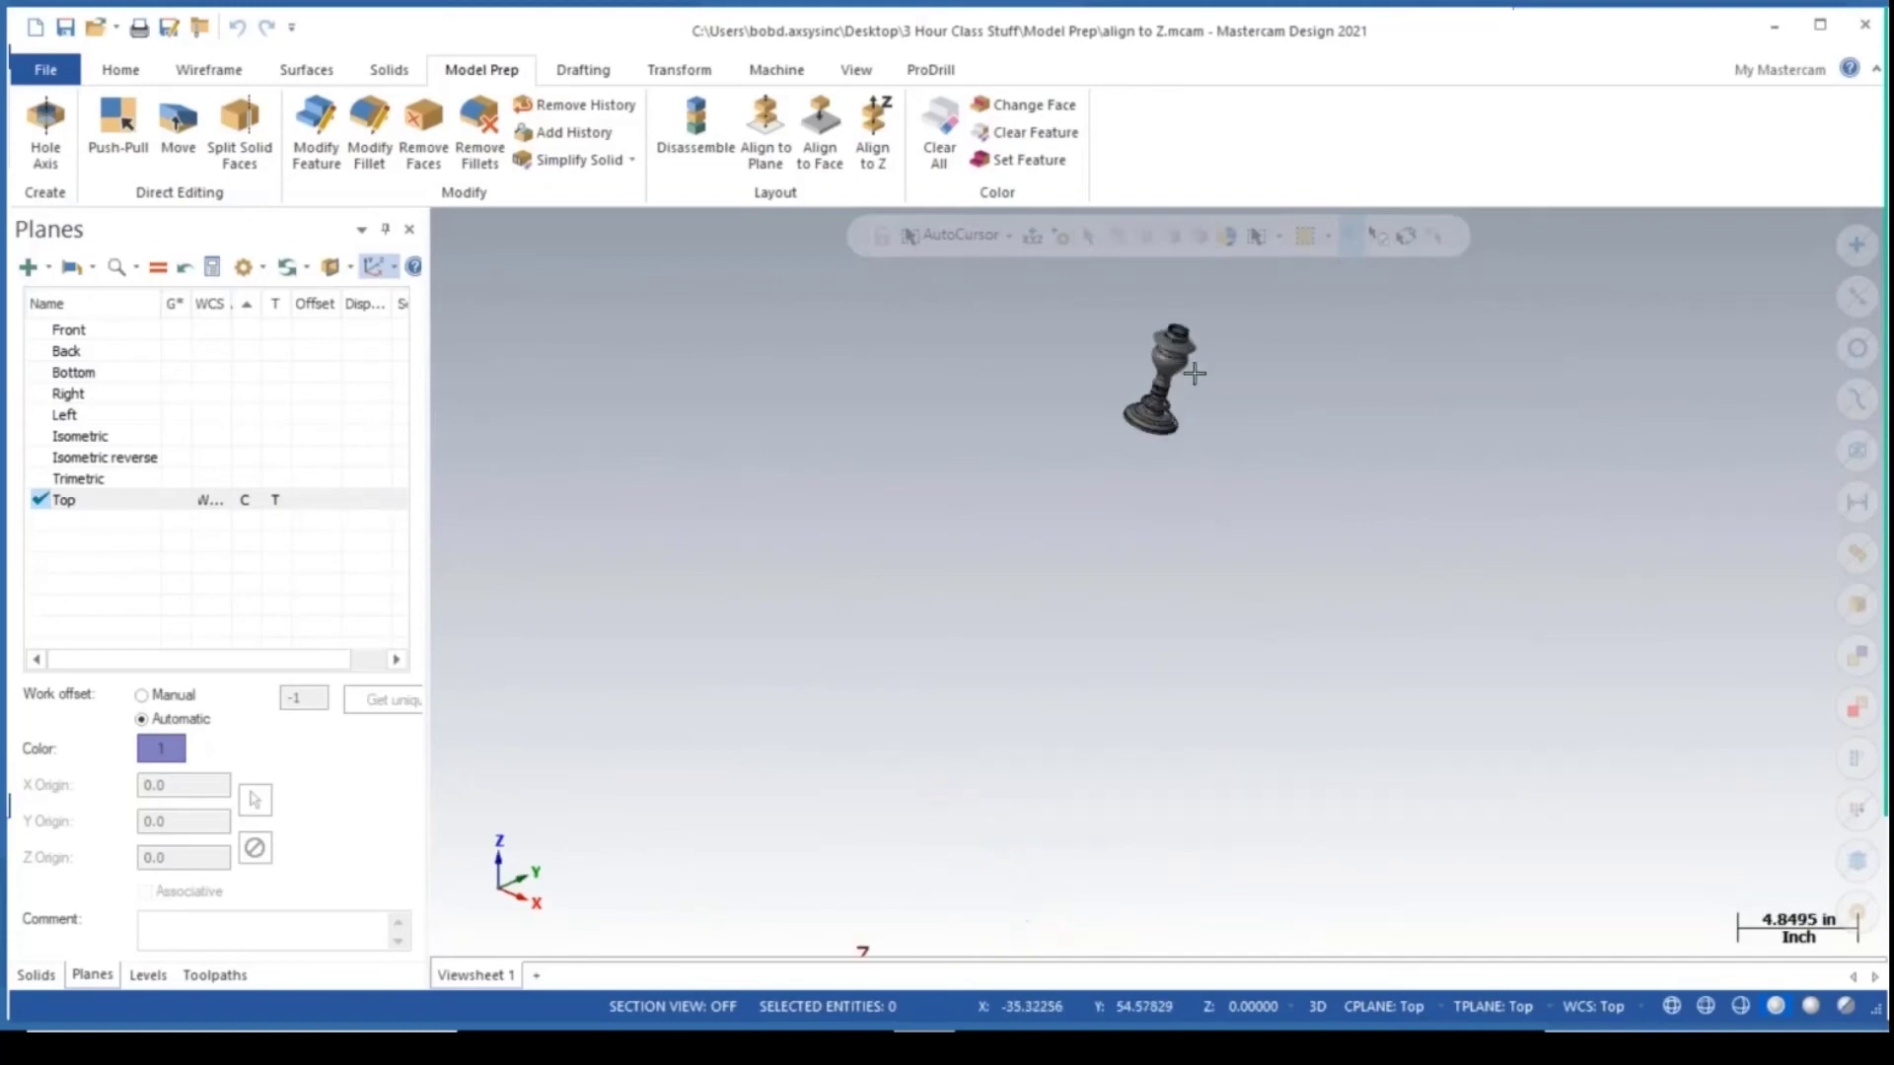
scroll(1191, 382, up, 5)
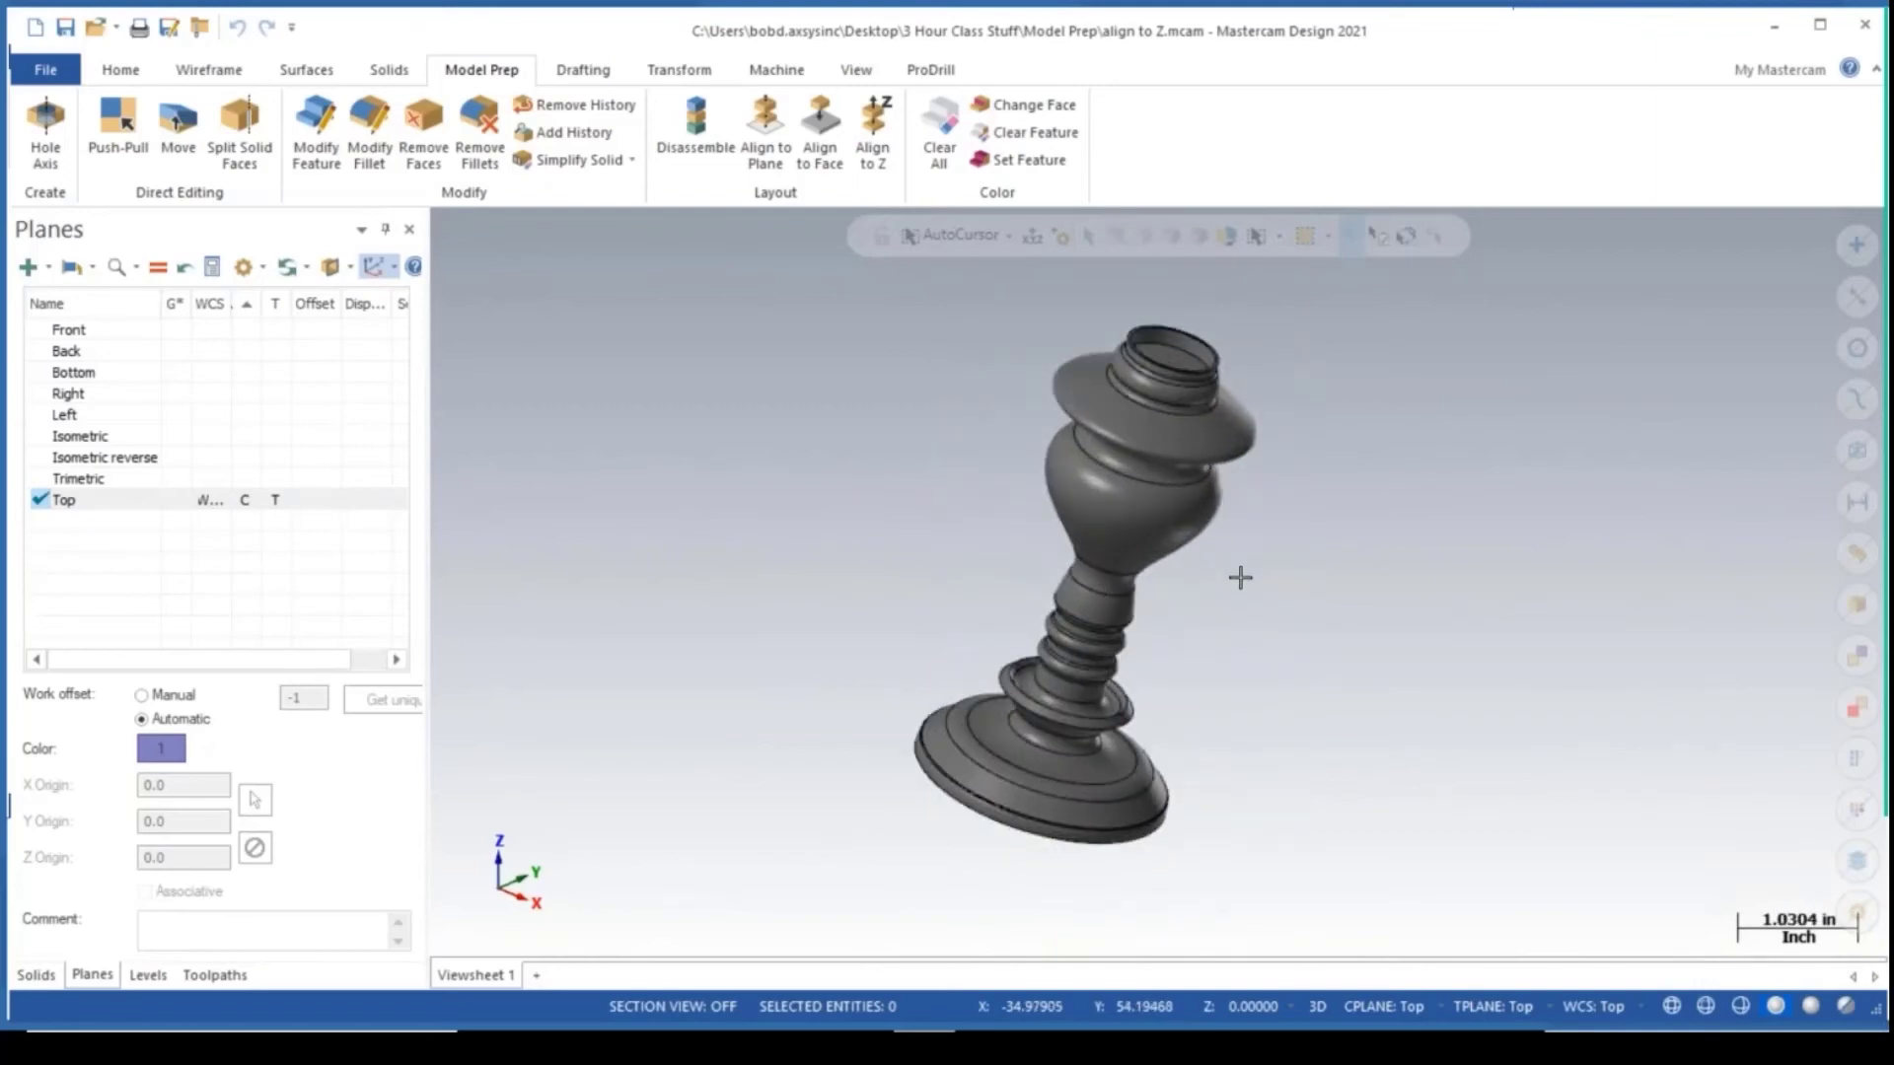
middle_drag(1240, 577, 1429, 596)
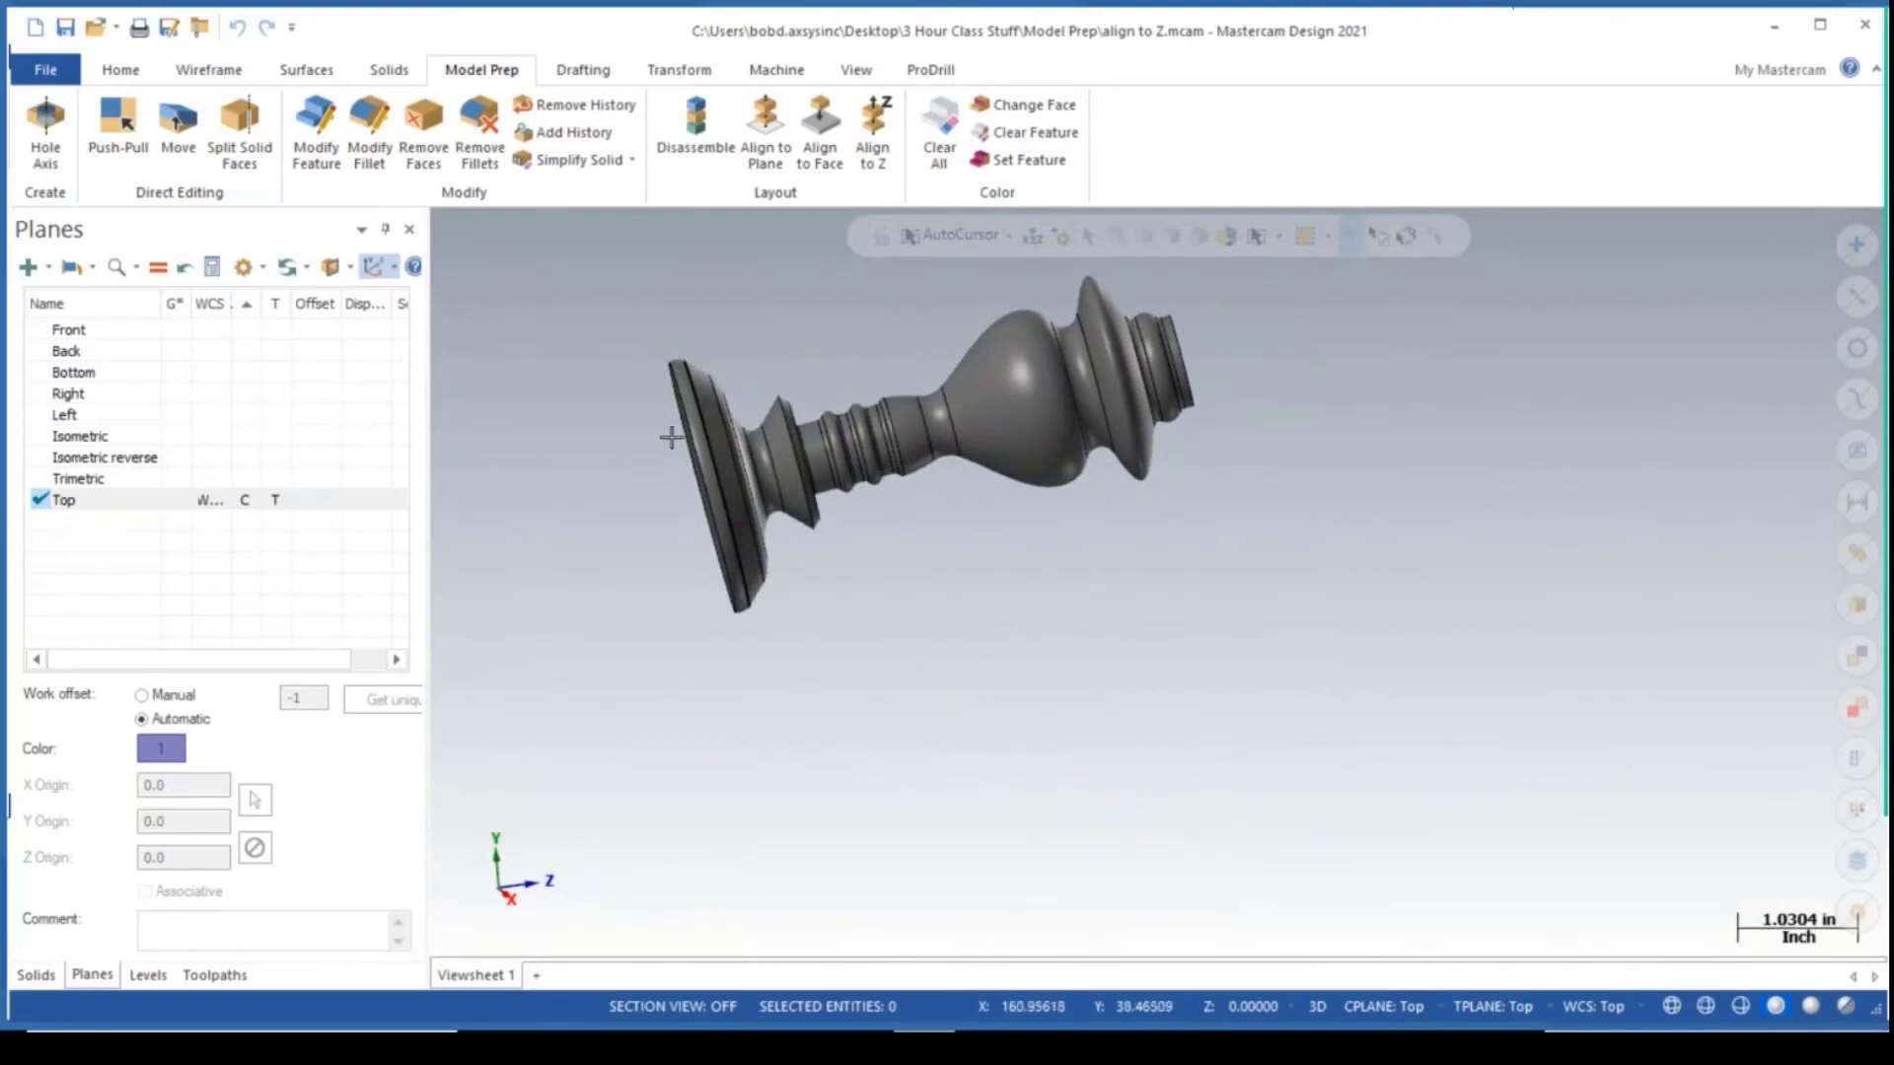
middle_drag(671, 437, 1023, 658)
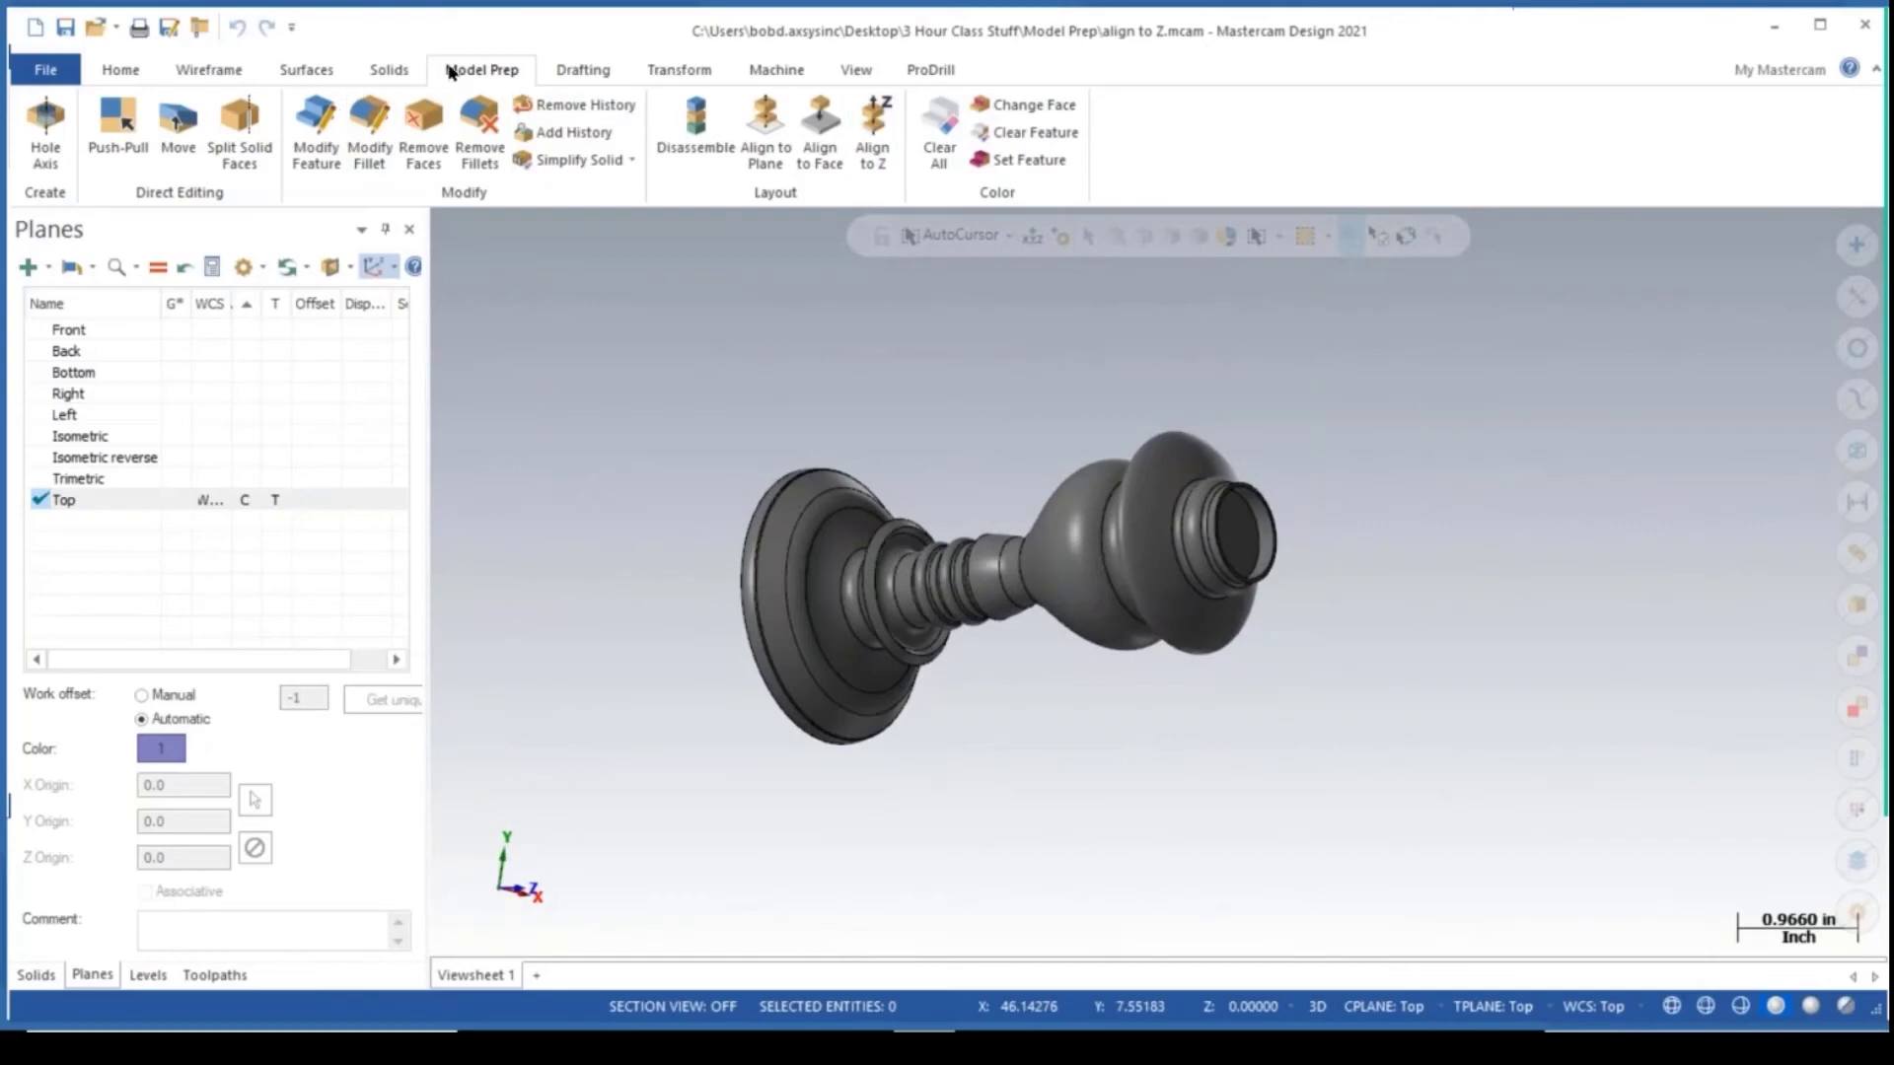
Create a WCS named Custom WCS with Align to Z, using the circular neck end of the candlestick.
click(876, 129)
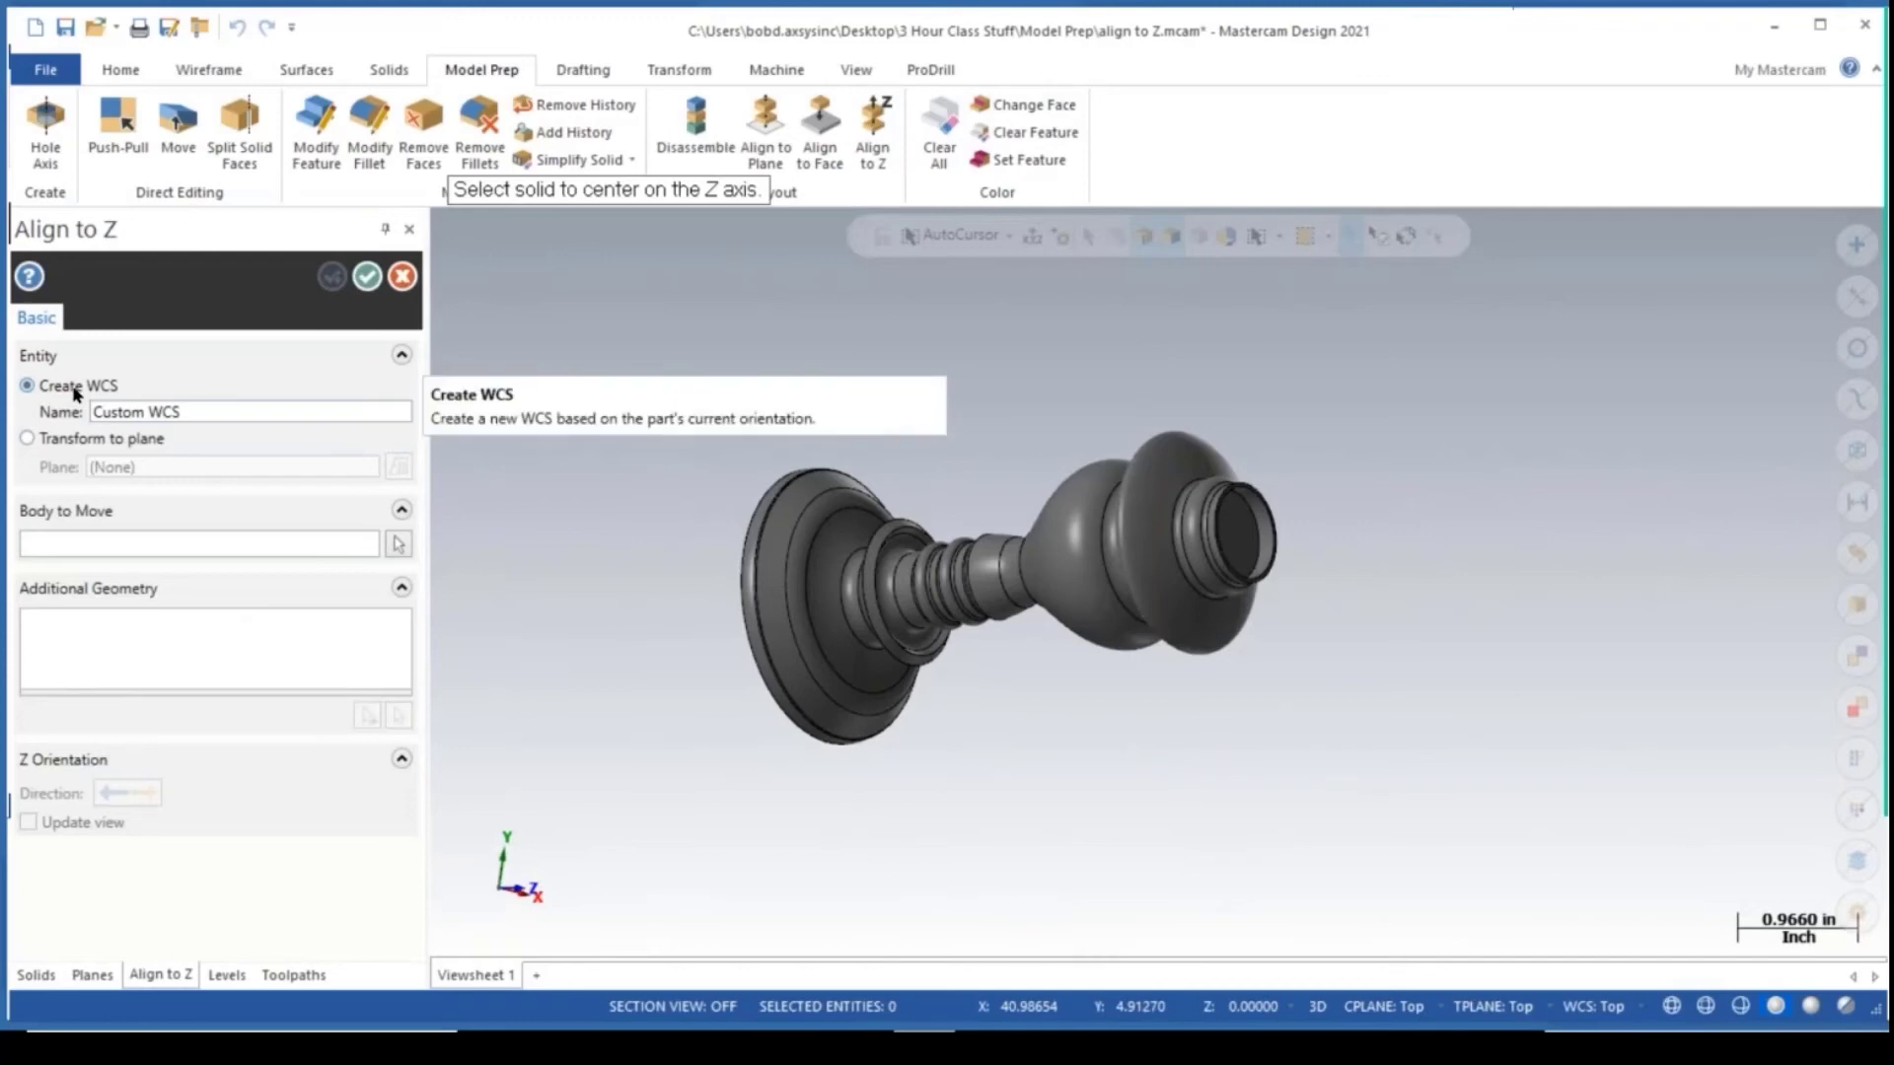
scroll(1204, 524, up, 5)
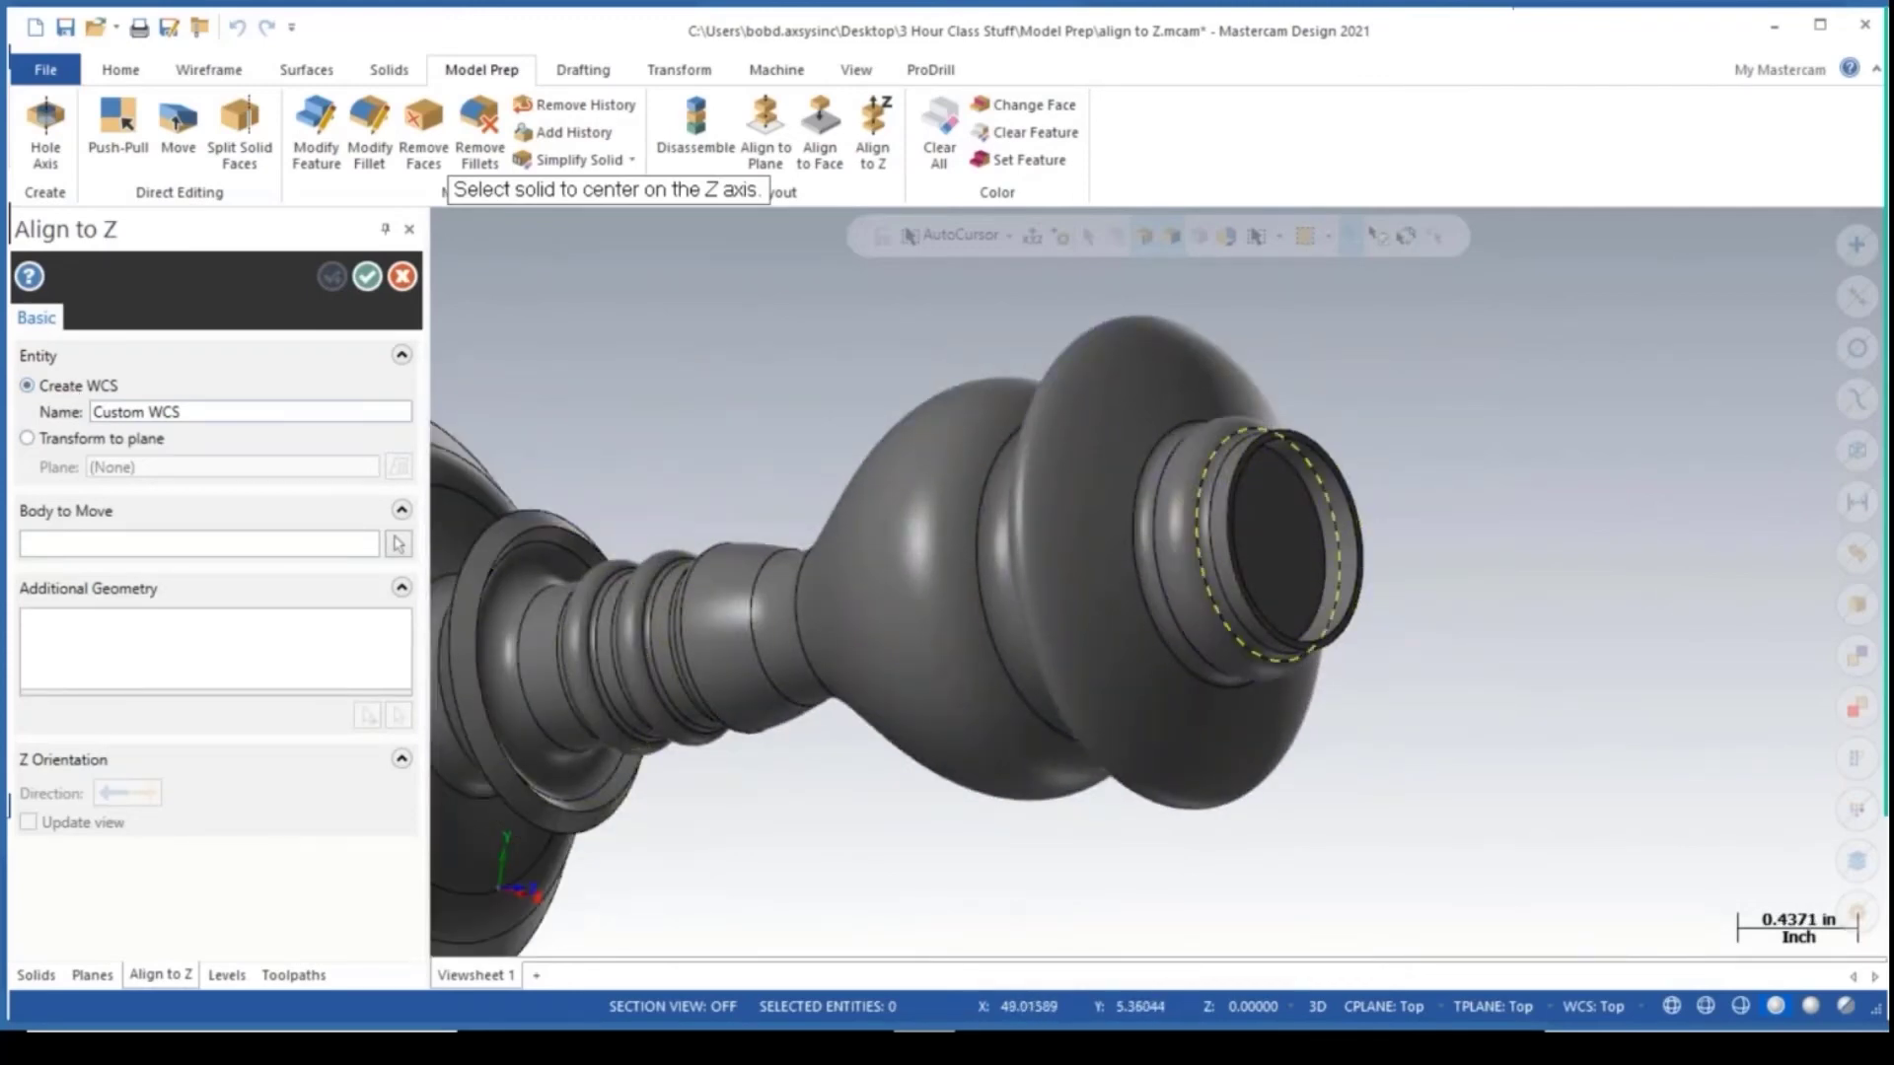
click(1228, 530)
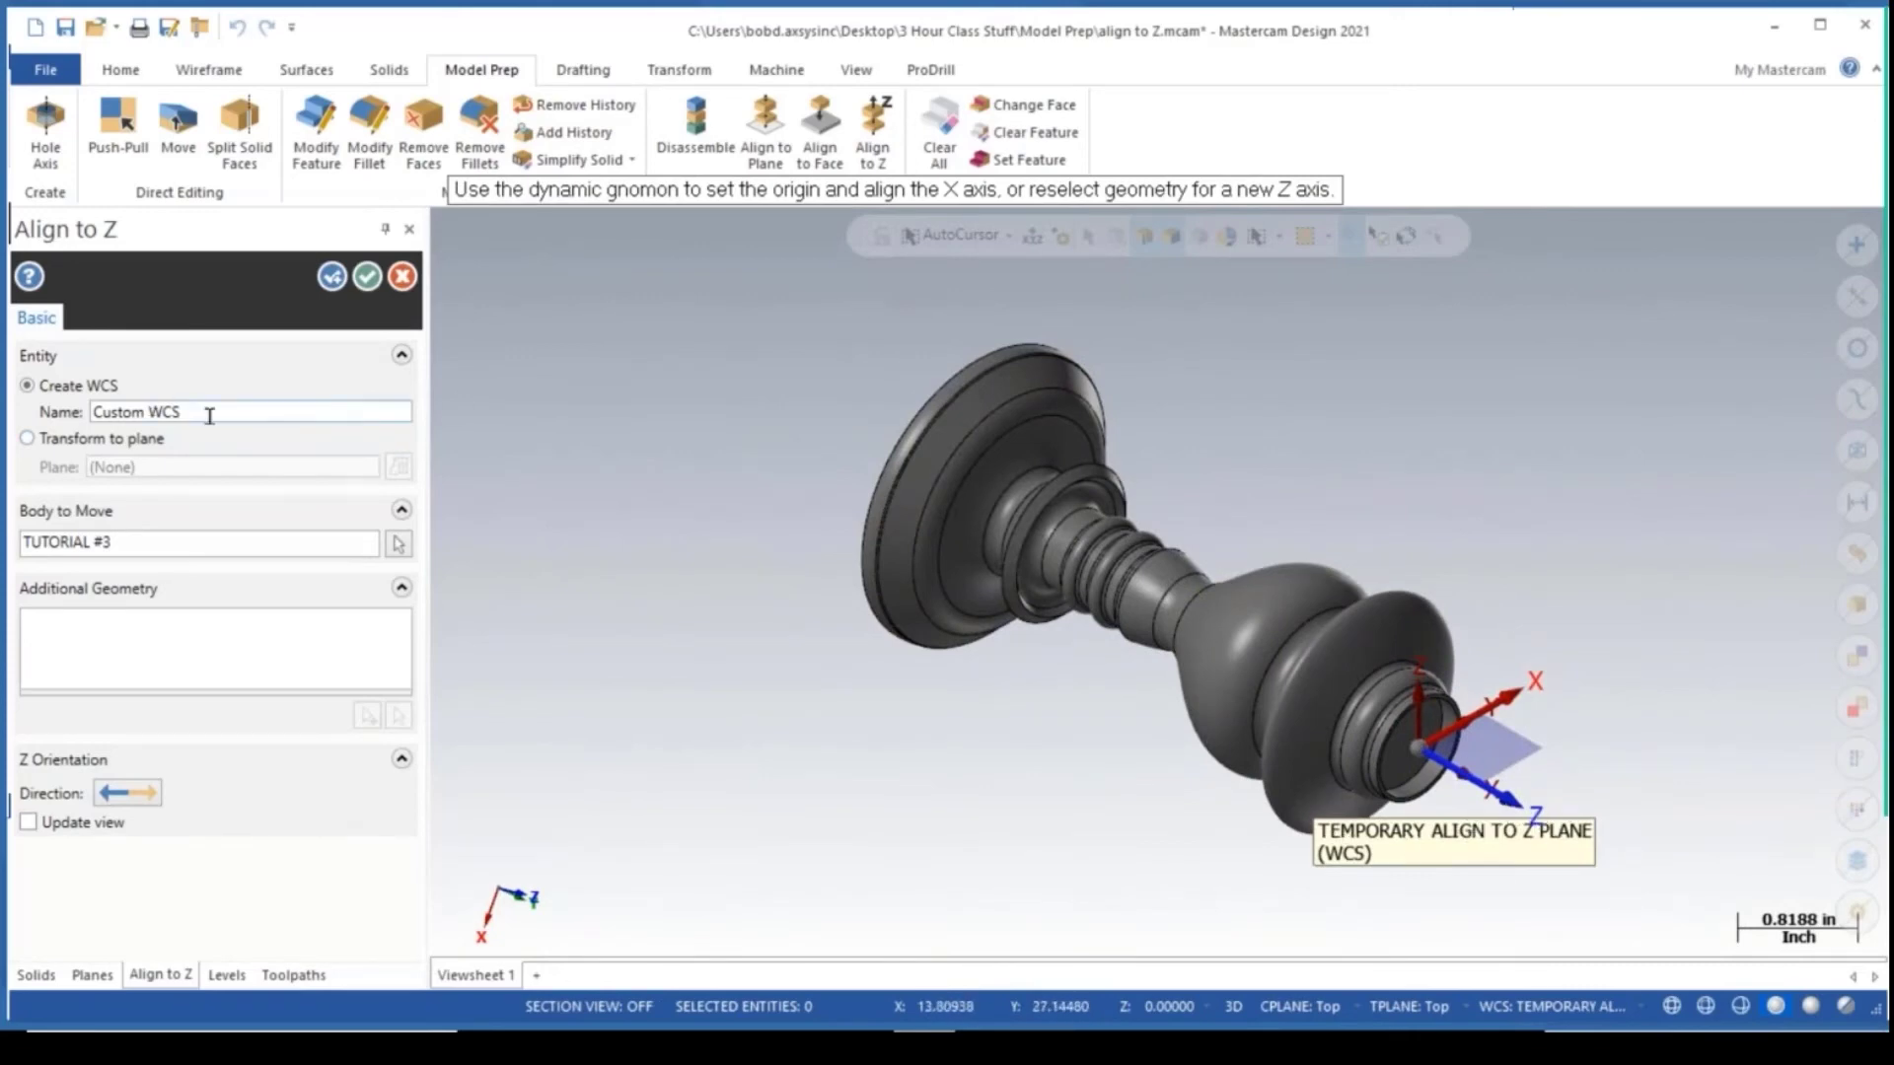
drag(189, 412, 88, 427)
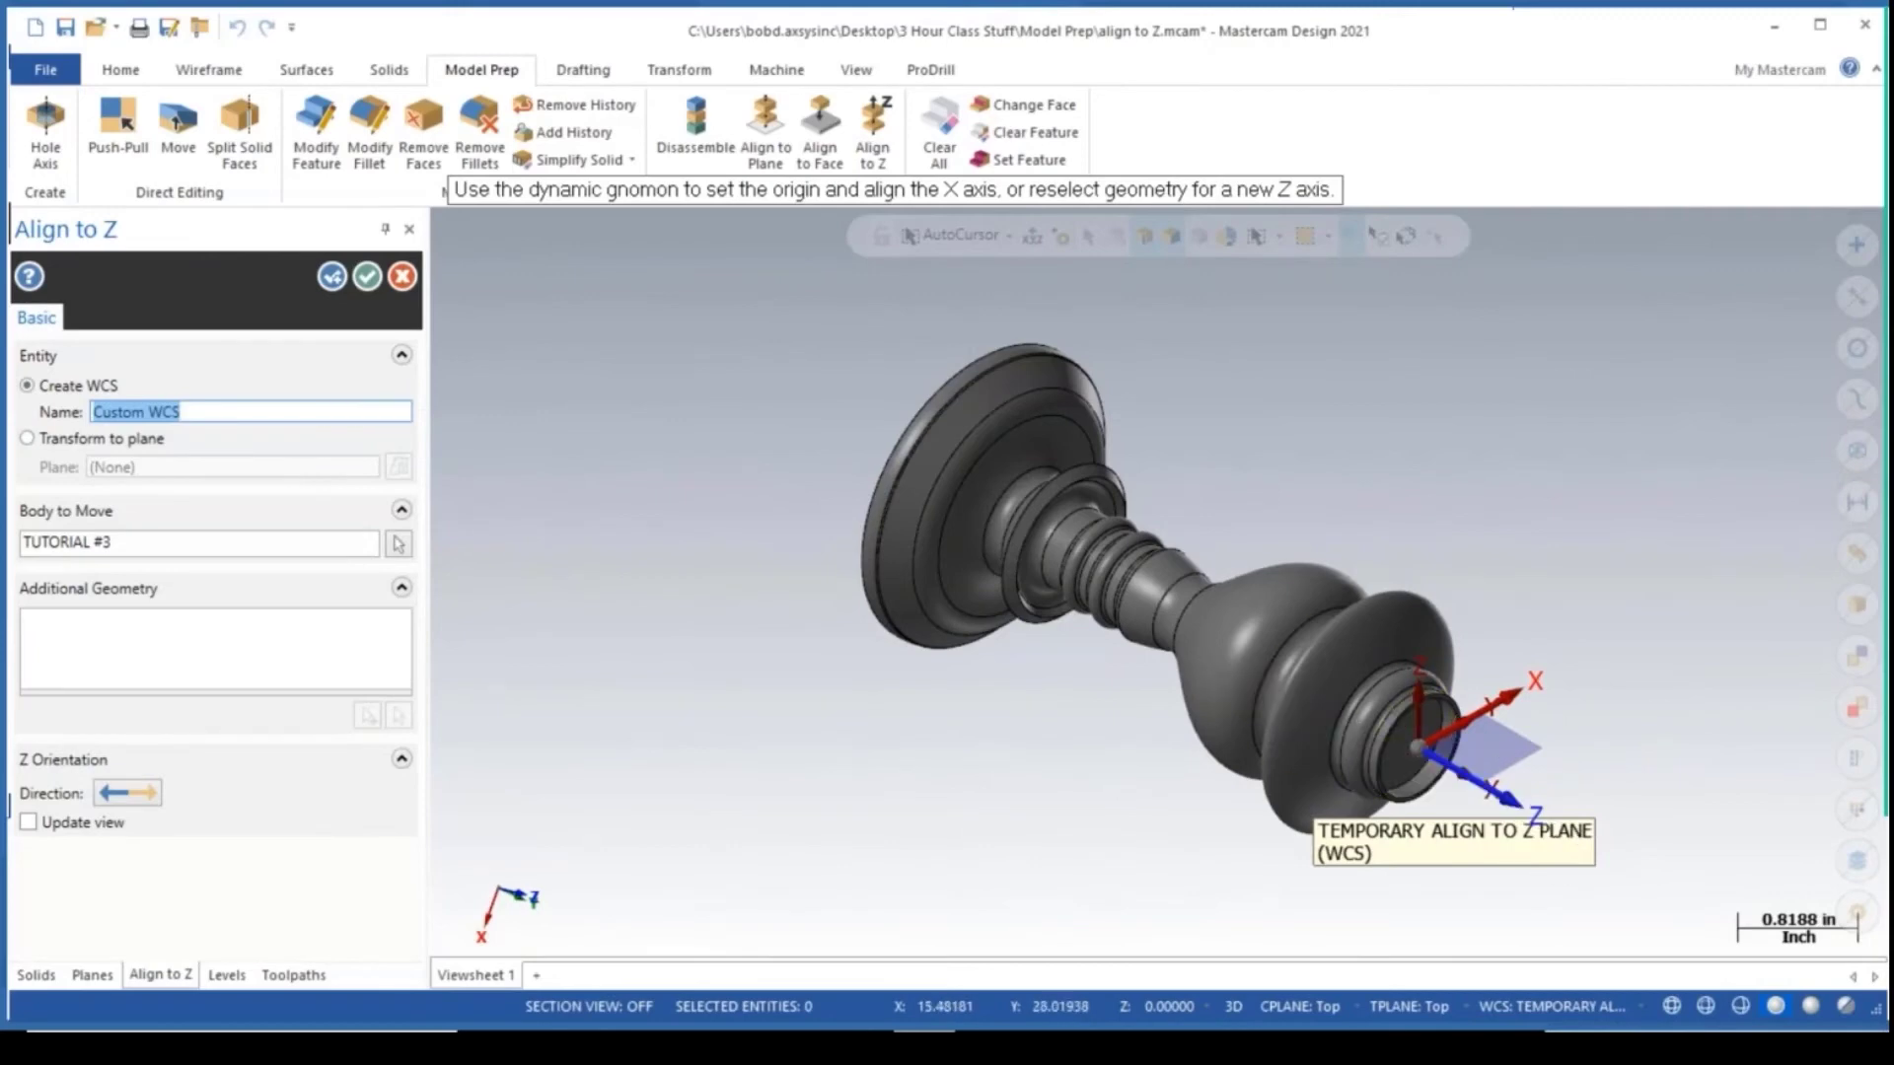
click(367, 284)
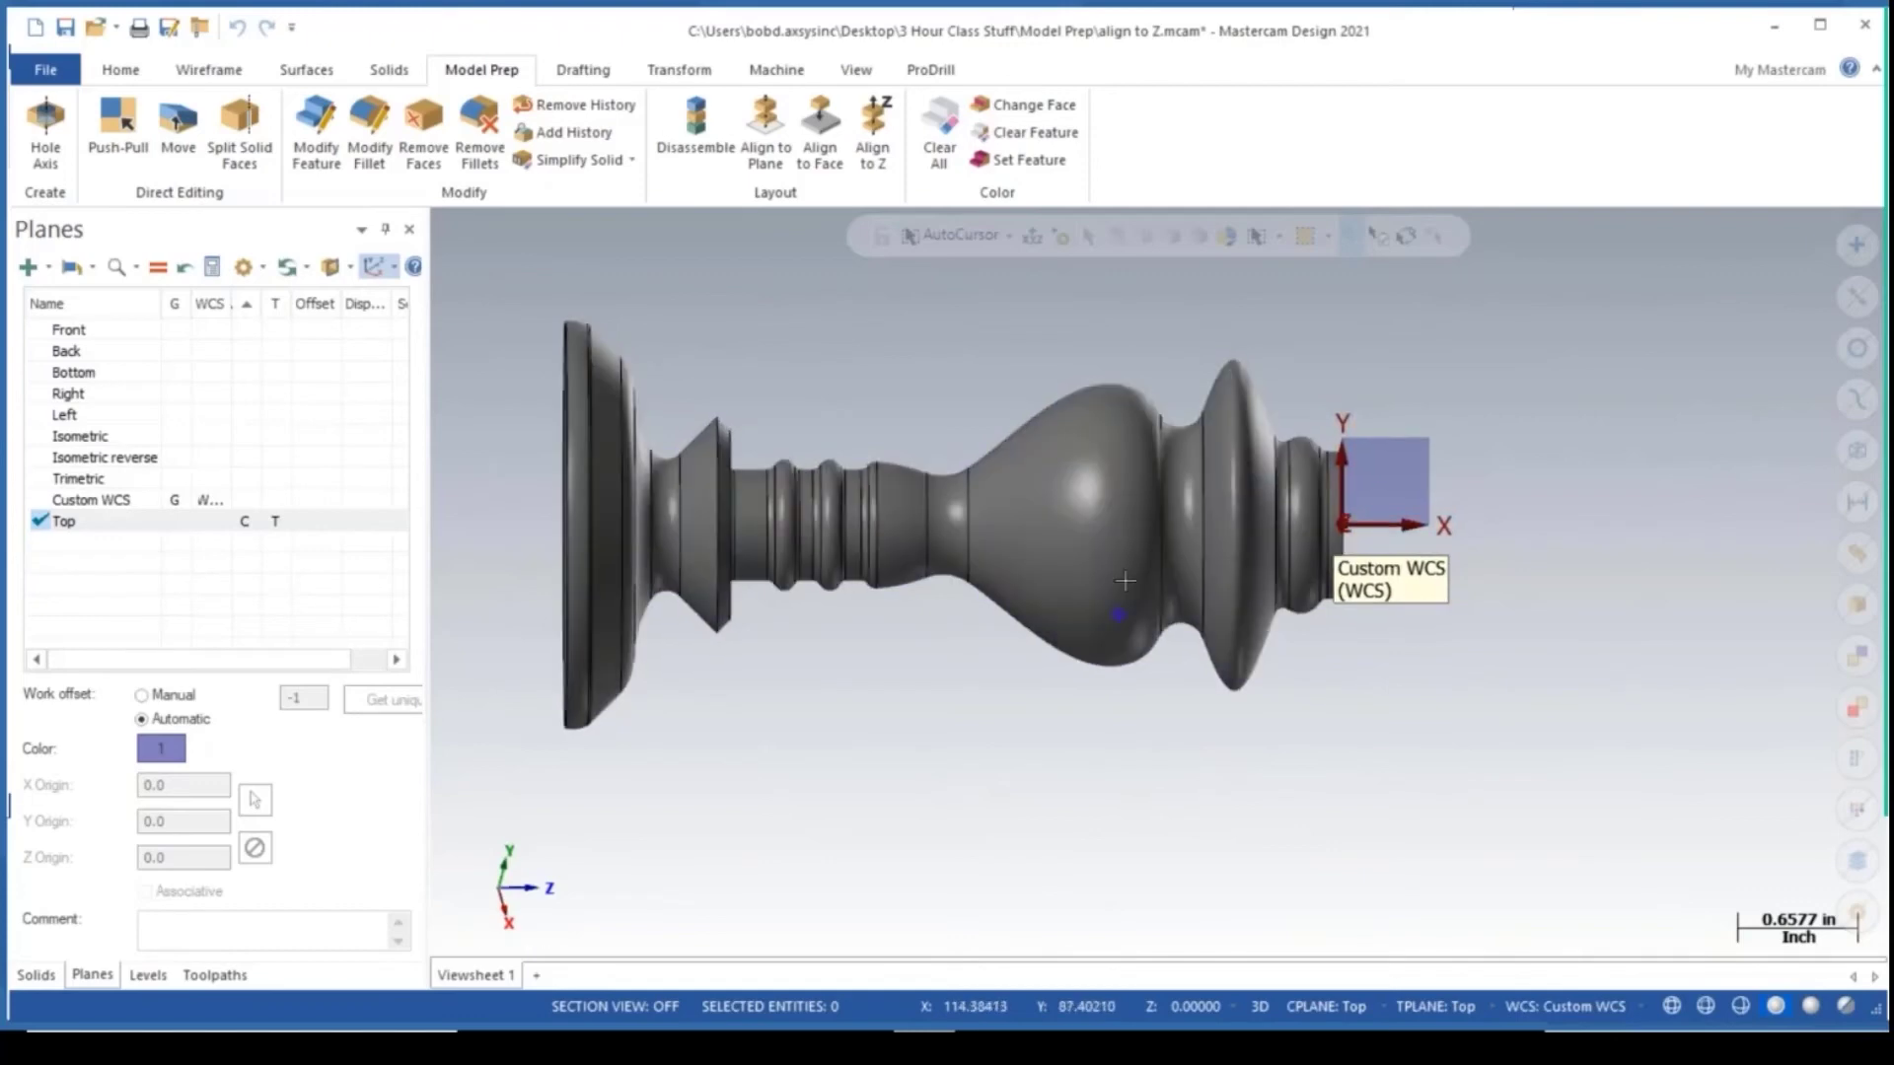
Make Custom WCS the construction plane and tool plane, and orient the graphics view to it.
middle_drag(1123, 616, 1148, 573)
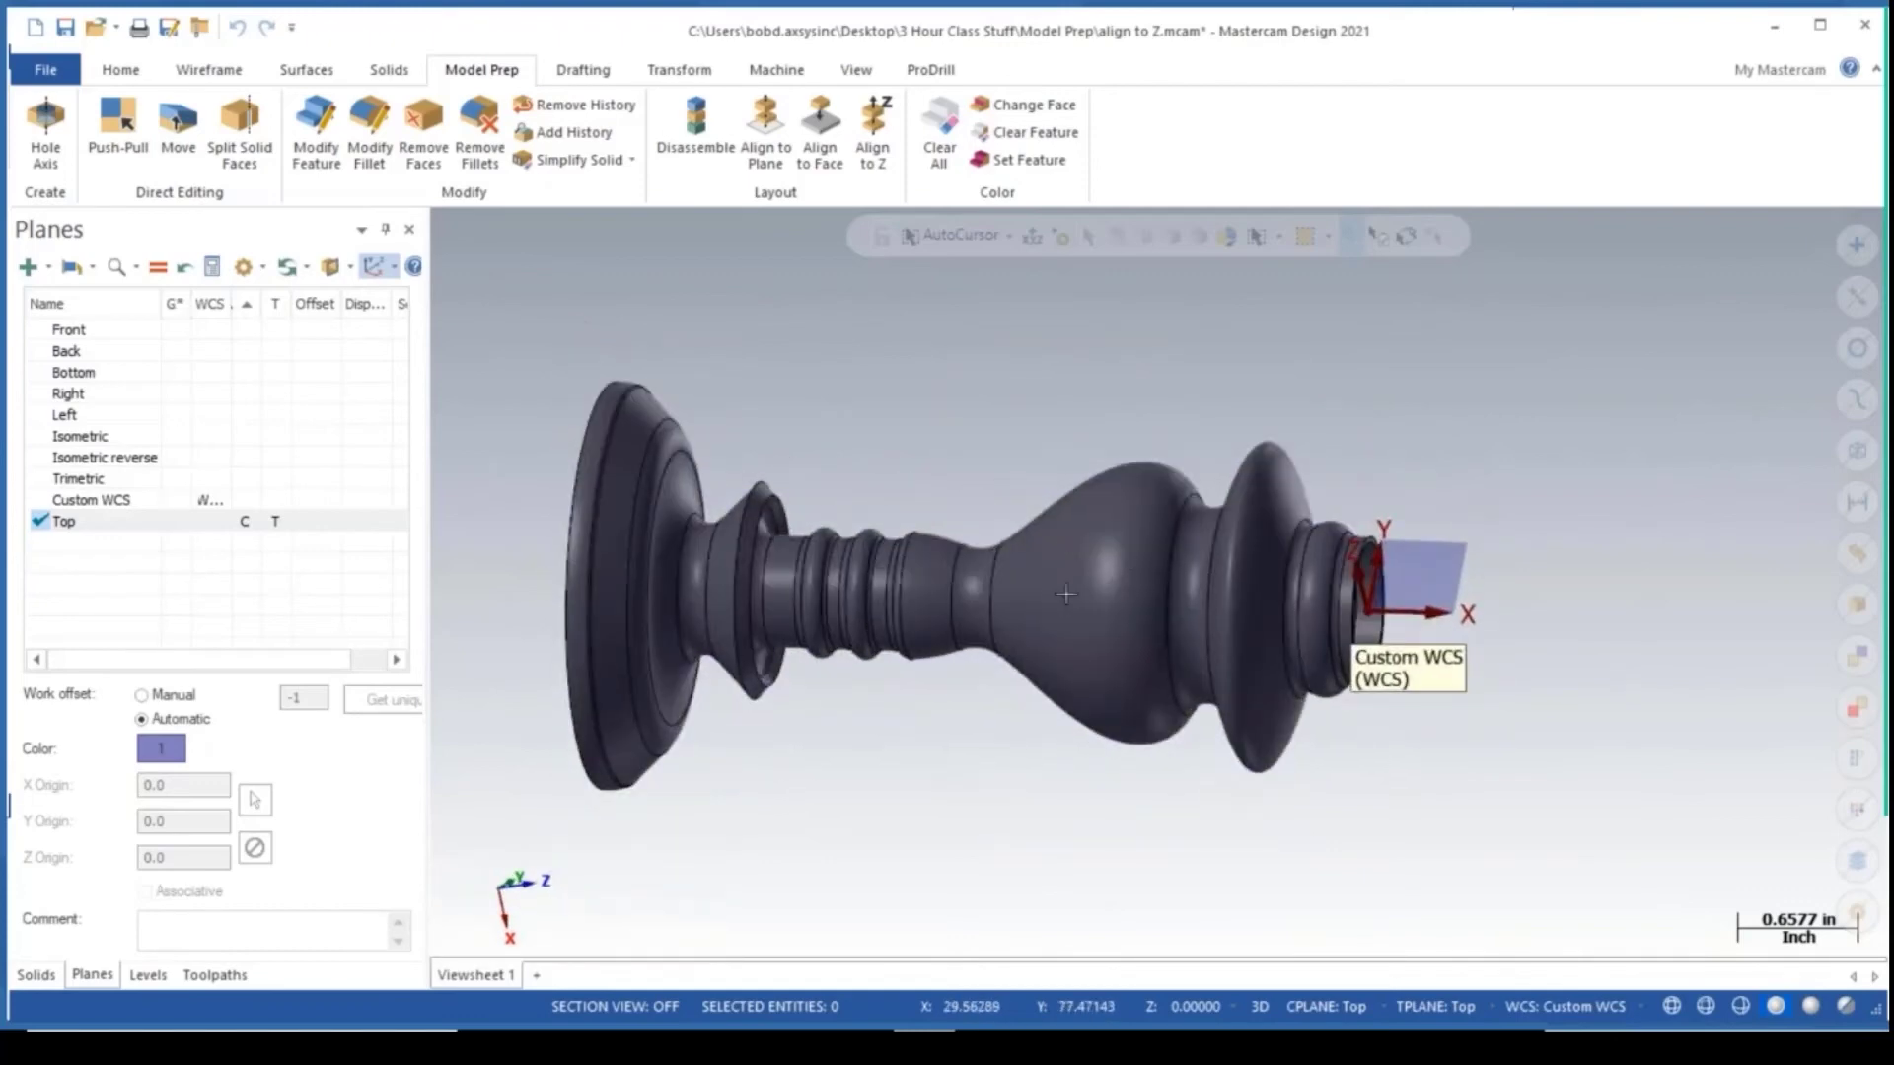
scroll(1065, 593, down, 3)
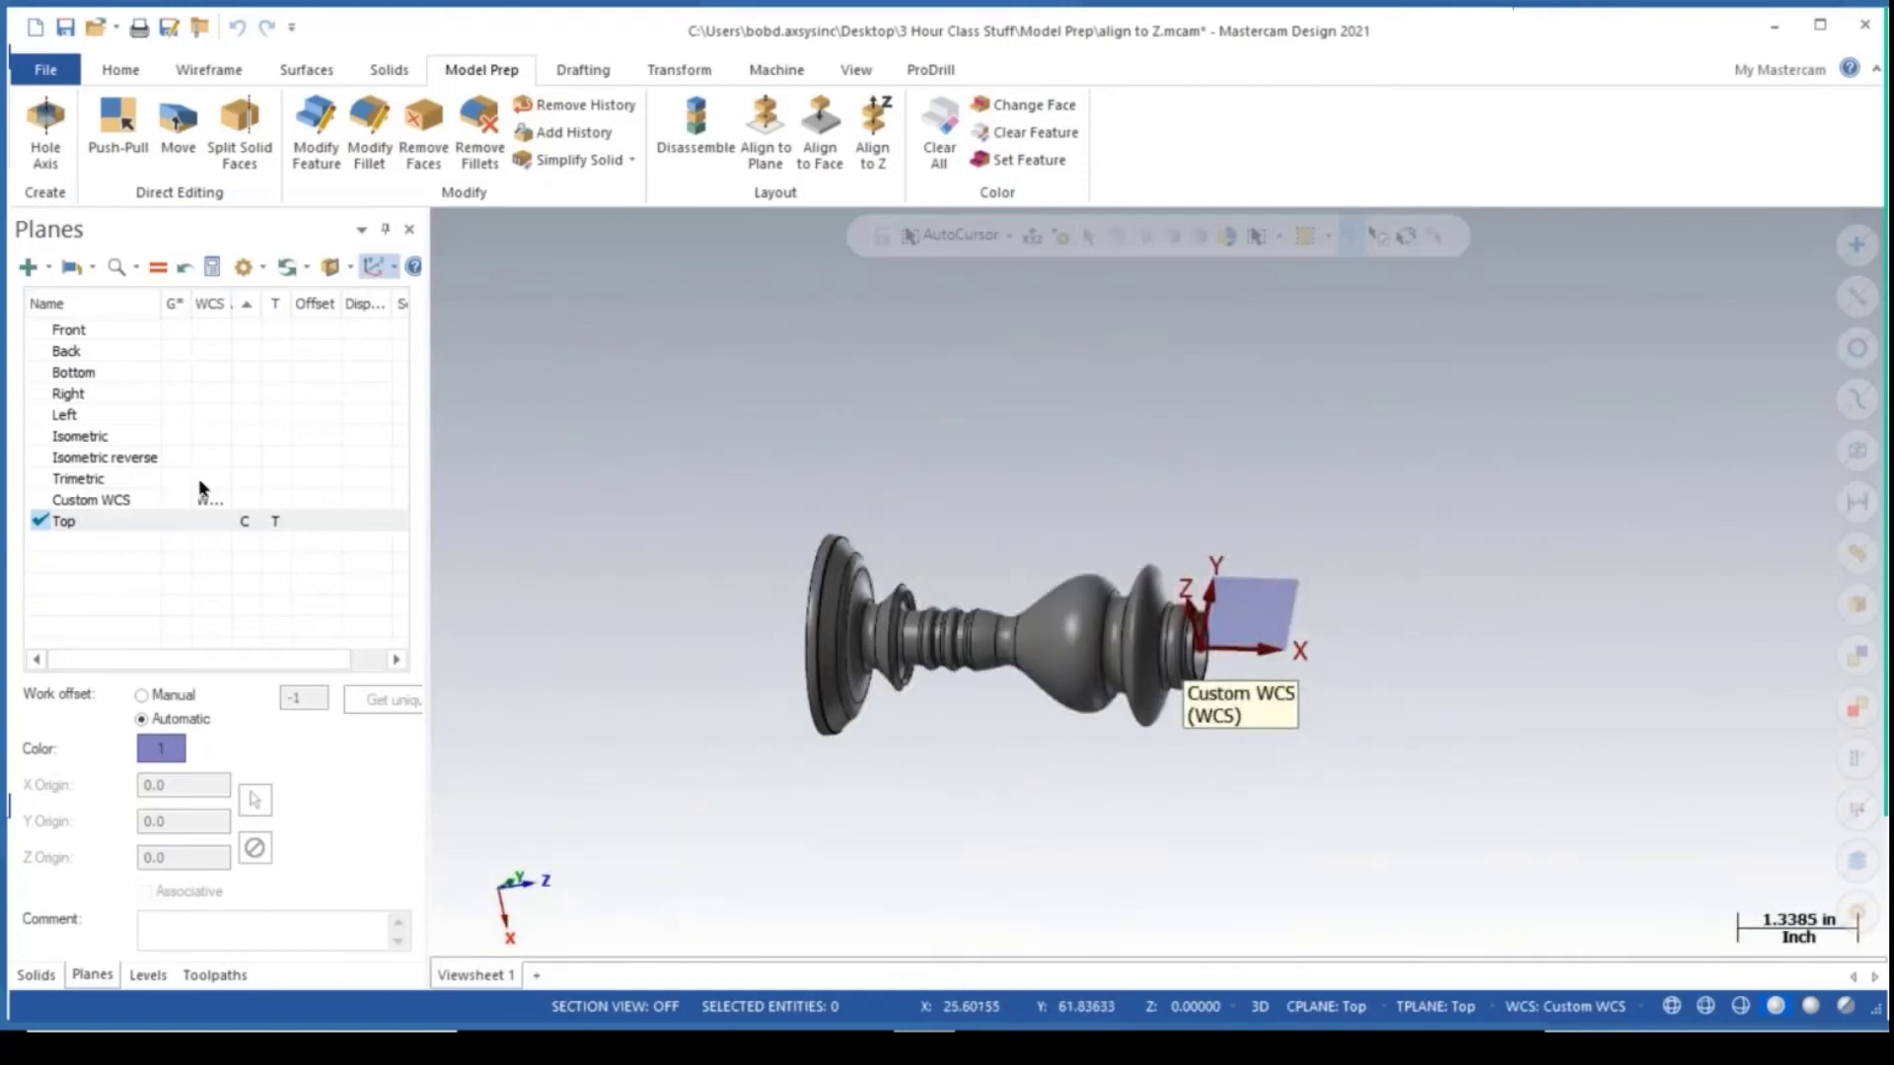
click(181, 524)
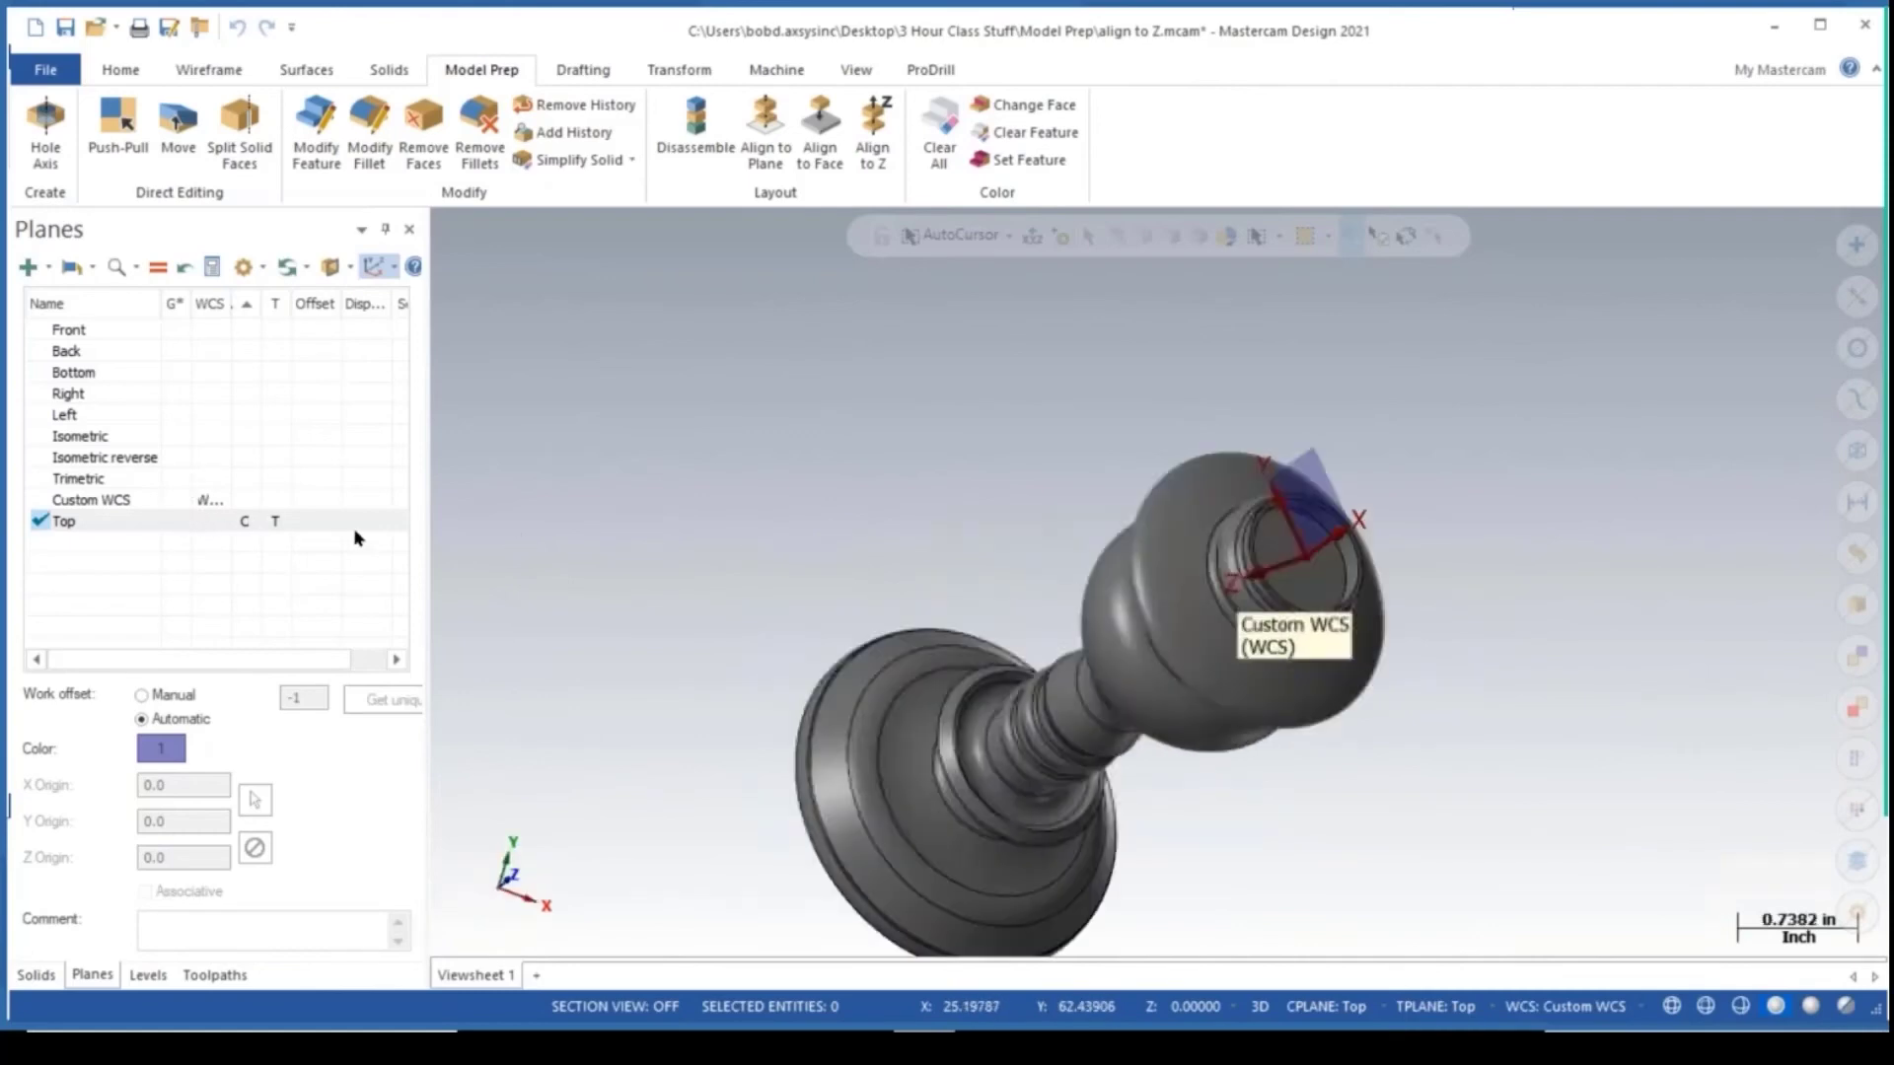
click(242, 501)
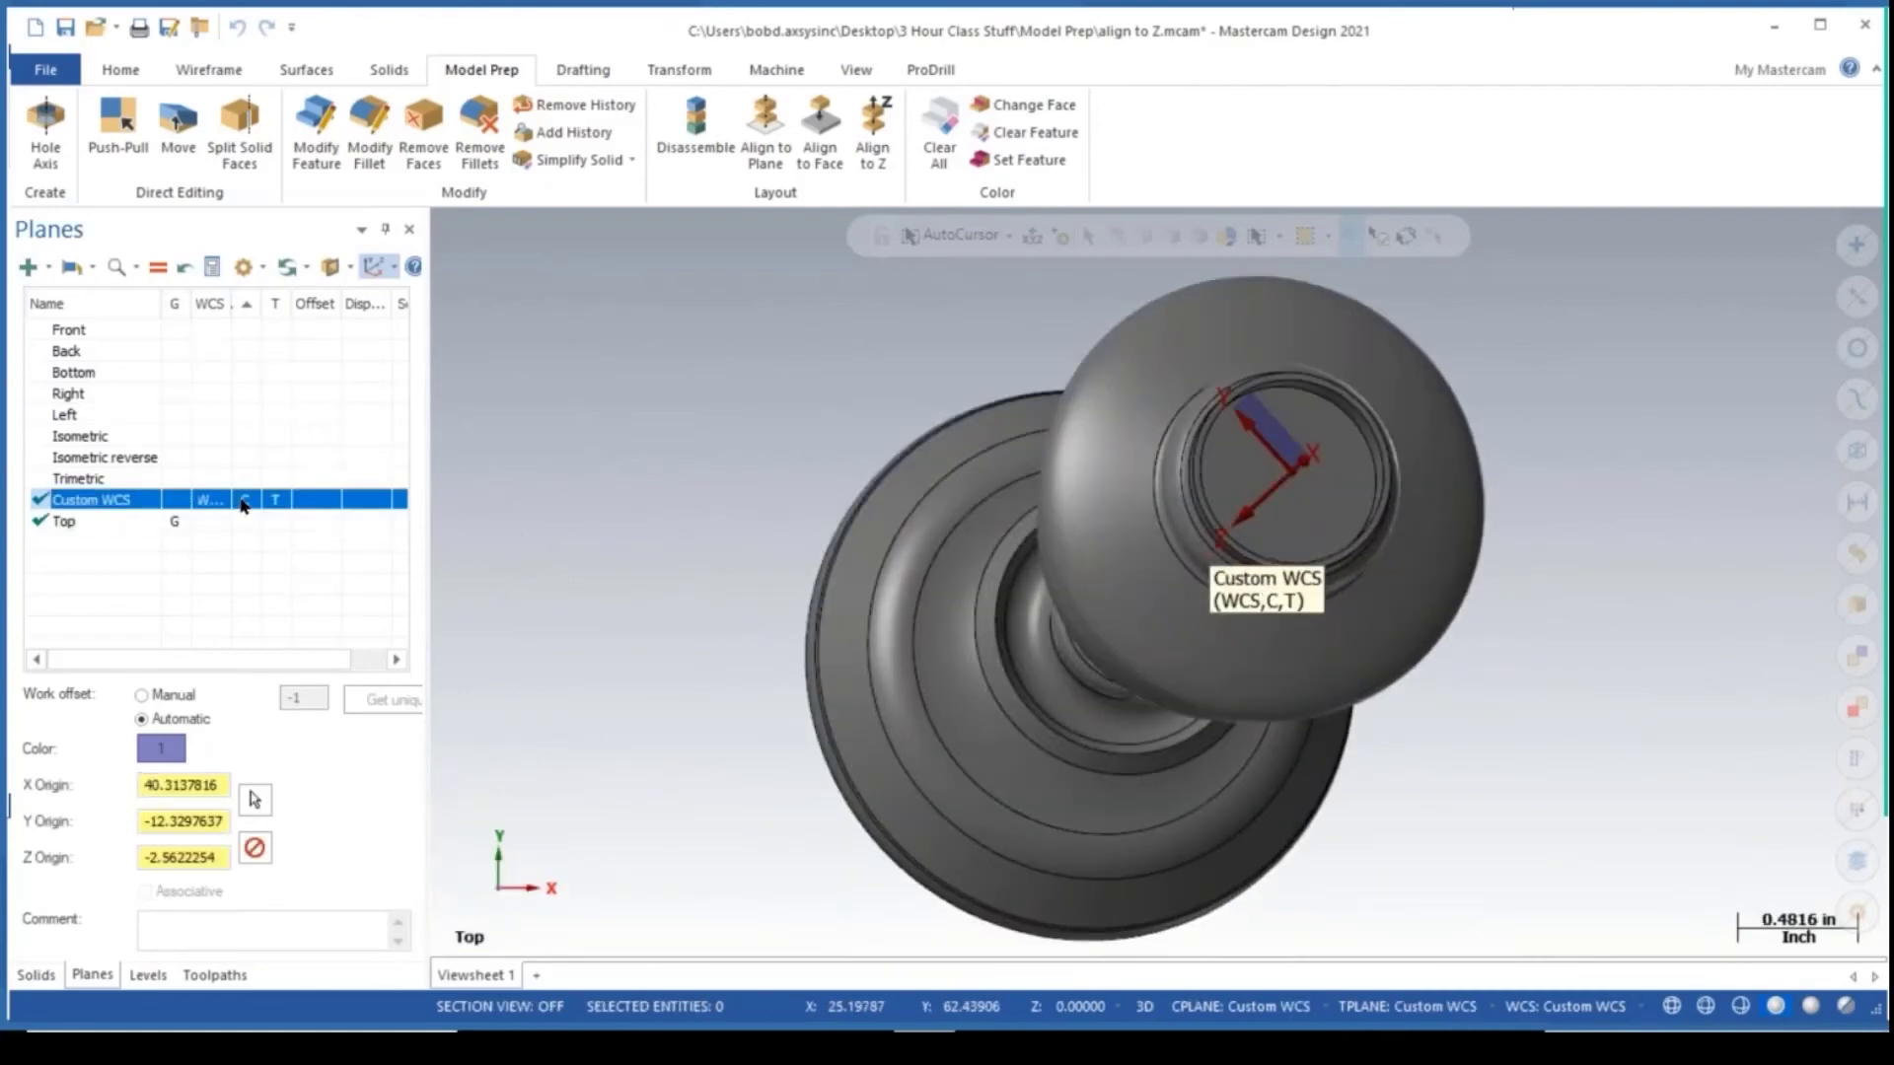
click(180, 500)
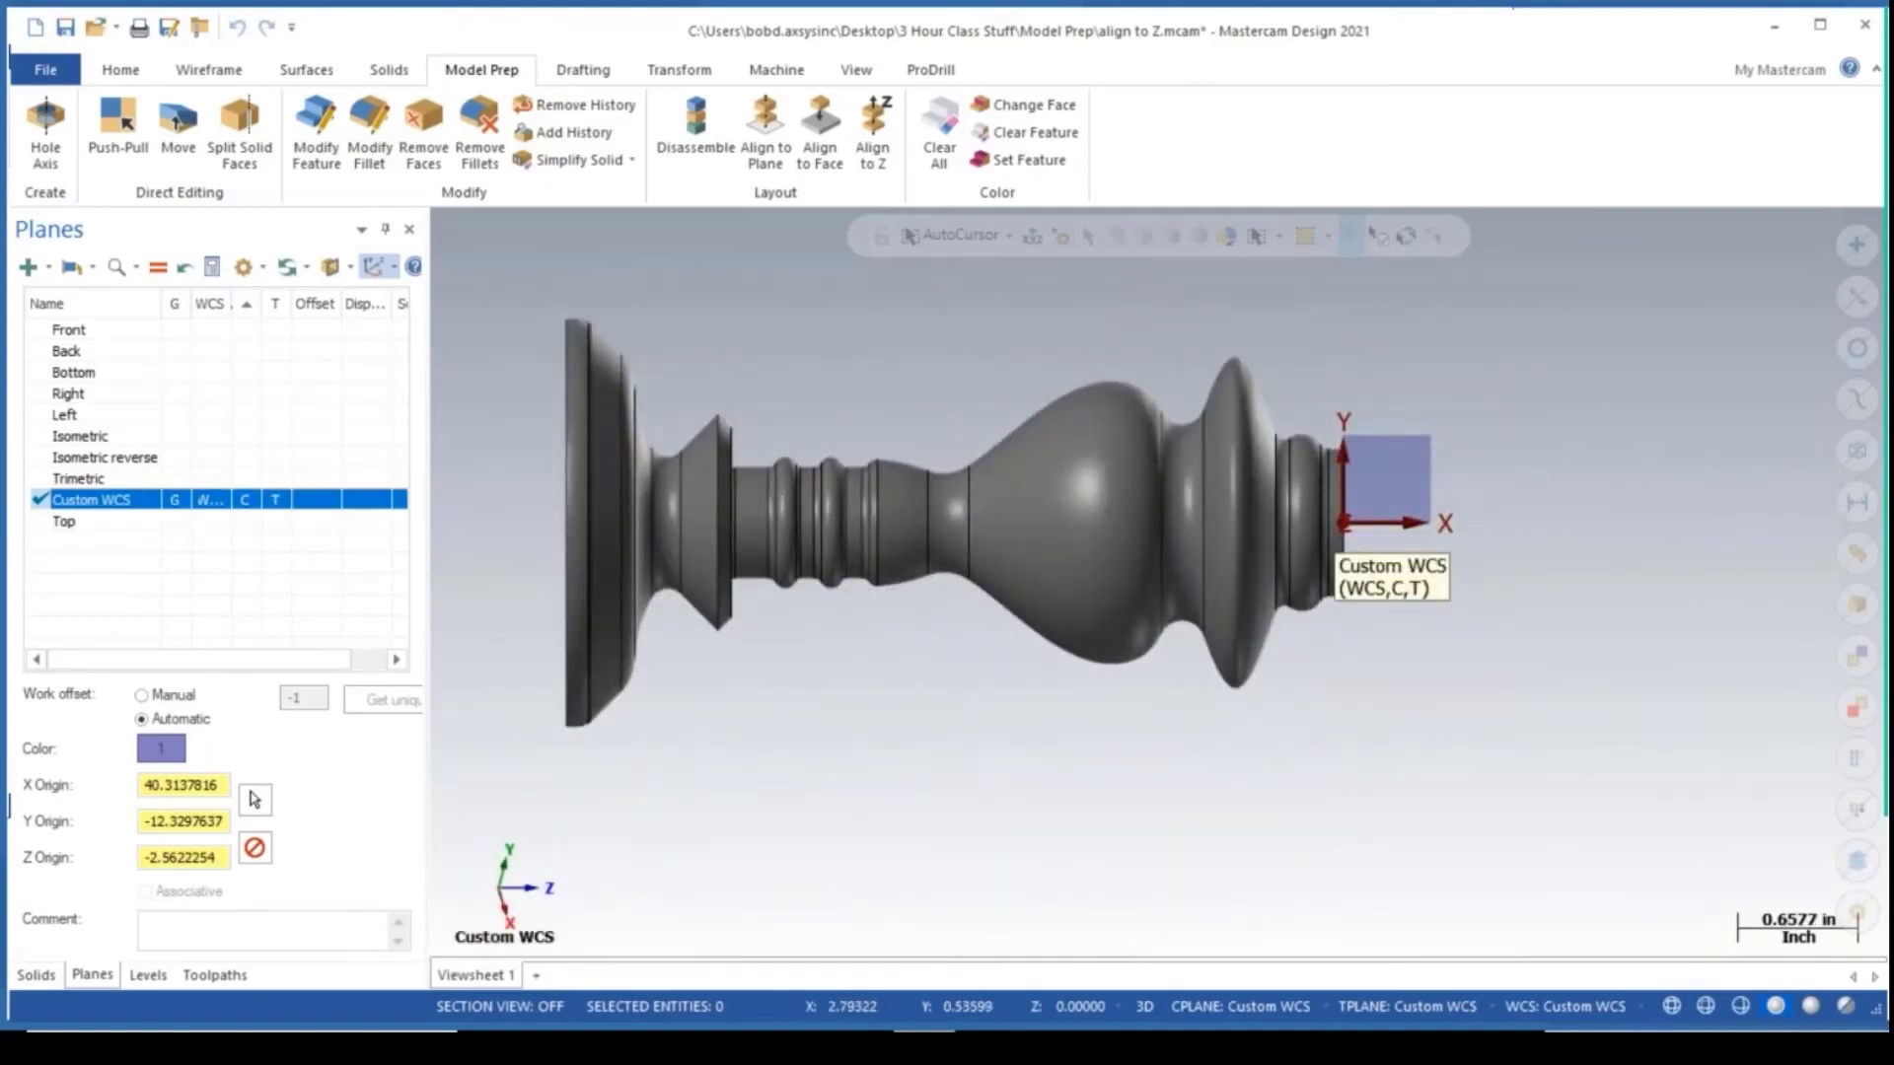
Restore align to Z.mcam without saving its changes, and set Align to Z to Transform to plane with the Top plane.
key(ctrl+n)
click(1040, 571)
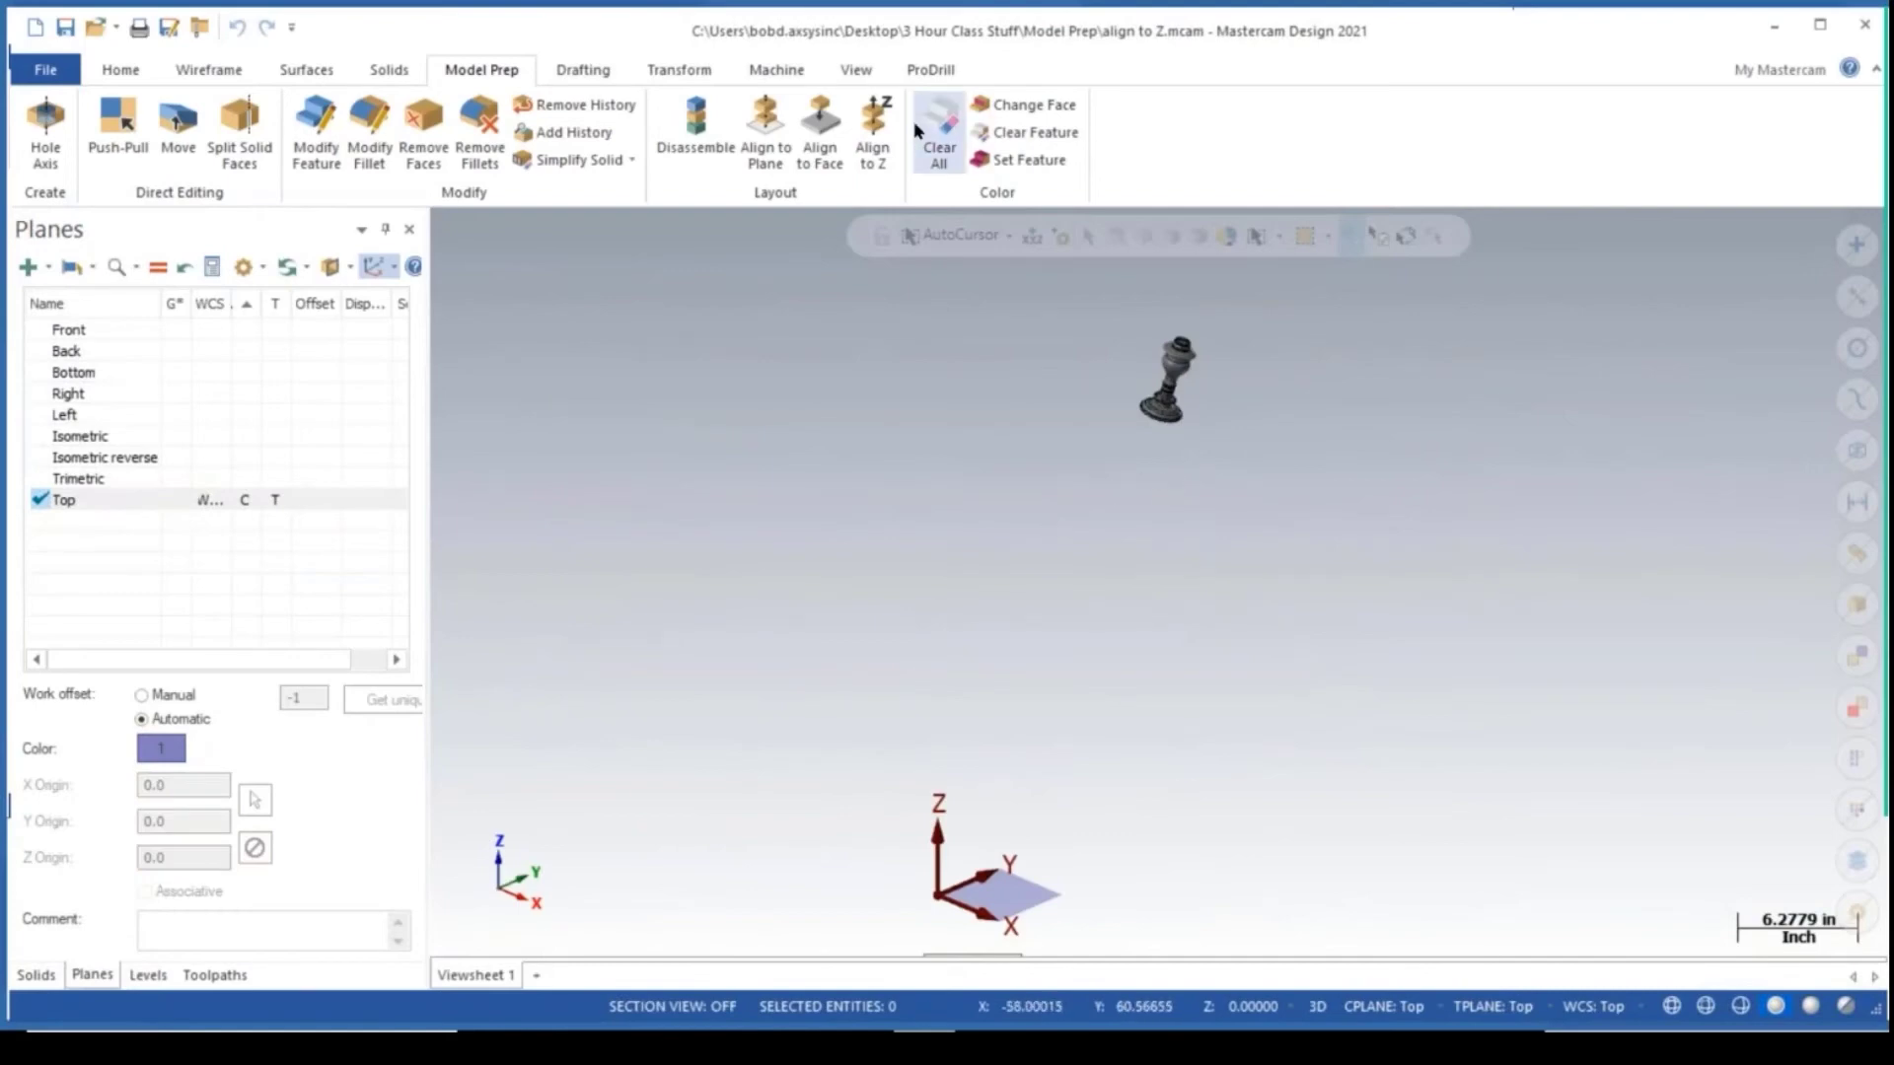
click(883, 135)
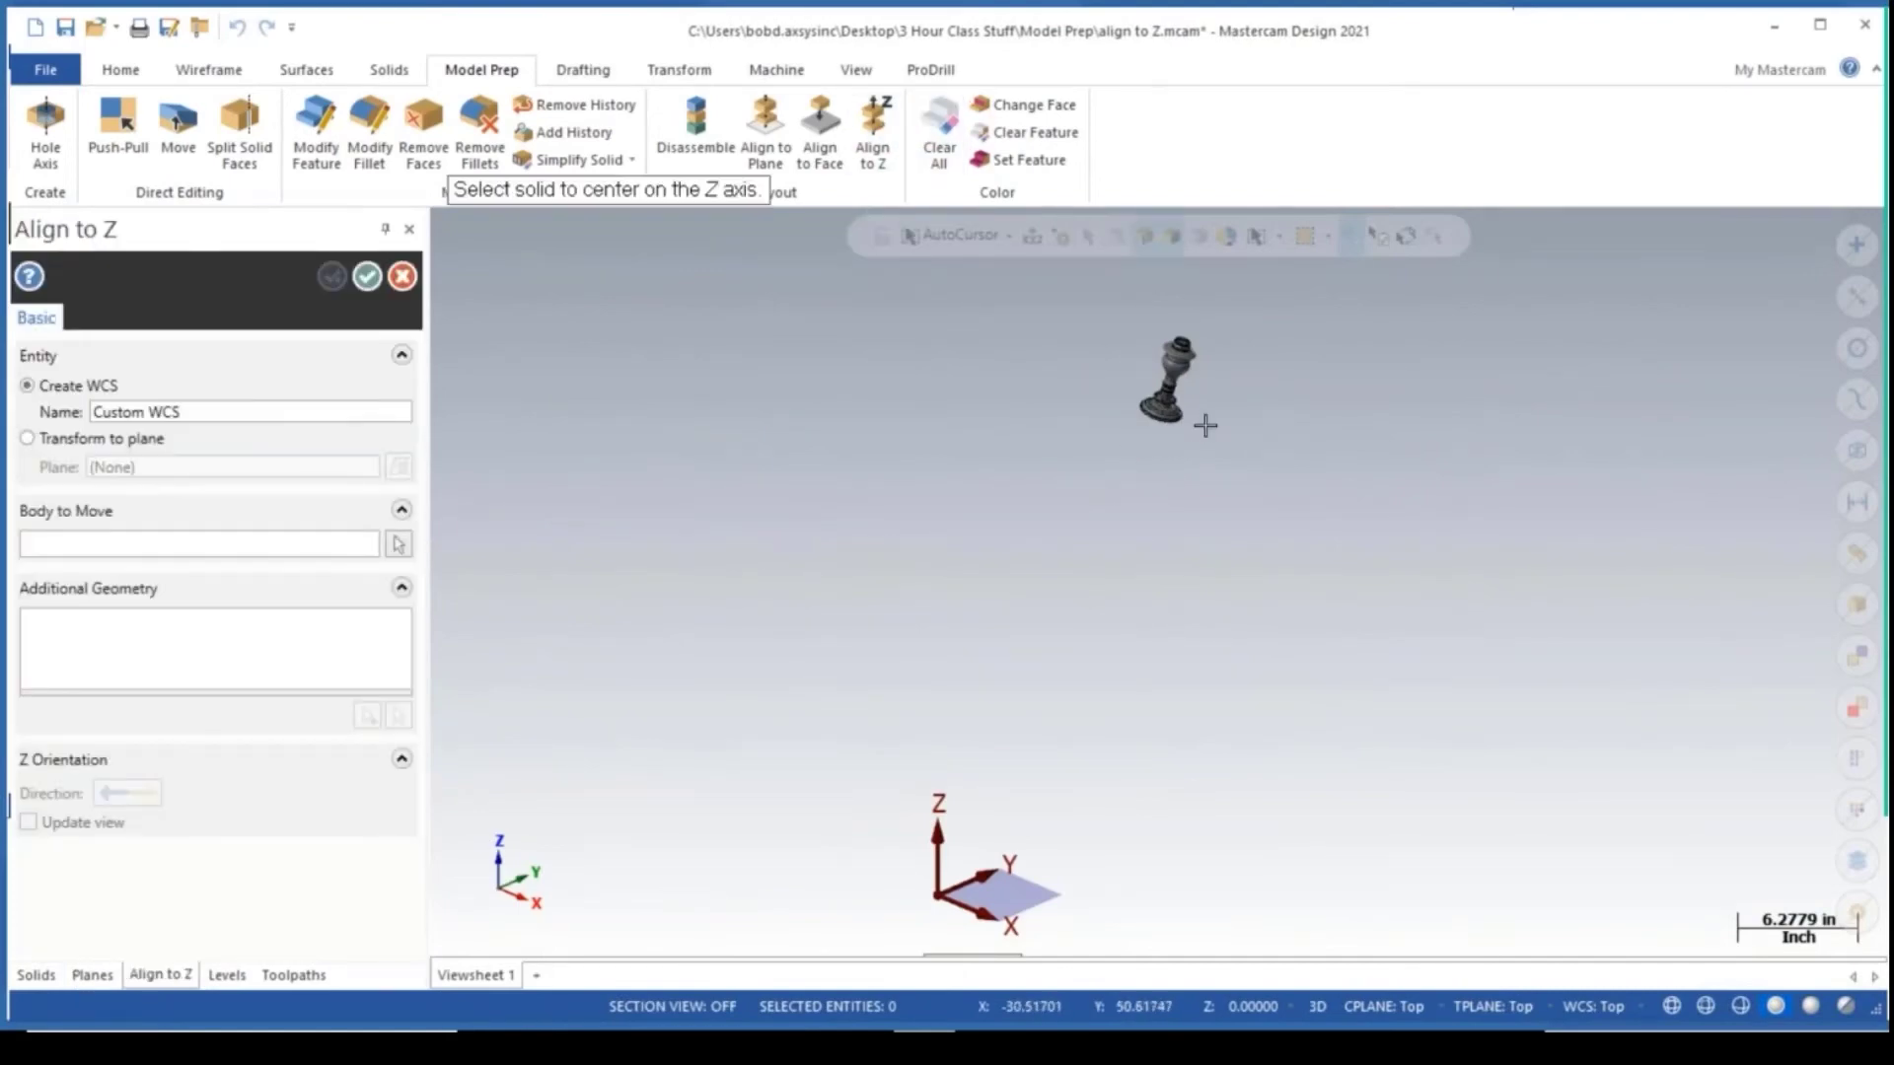
middle_drag(1197, 401, 1222, 495)
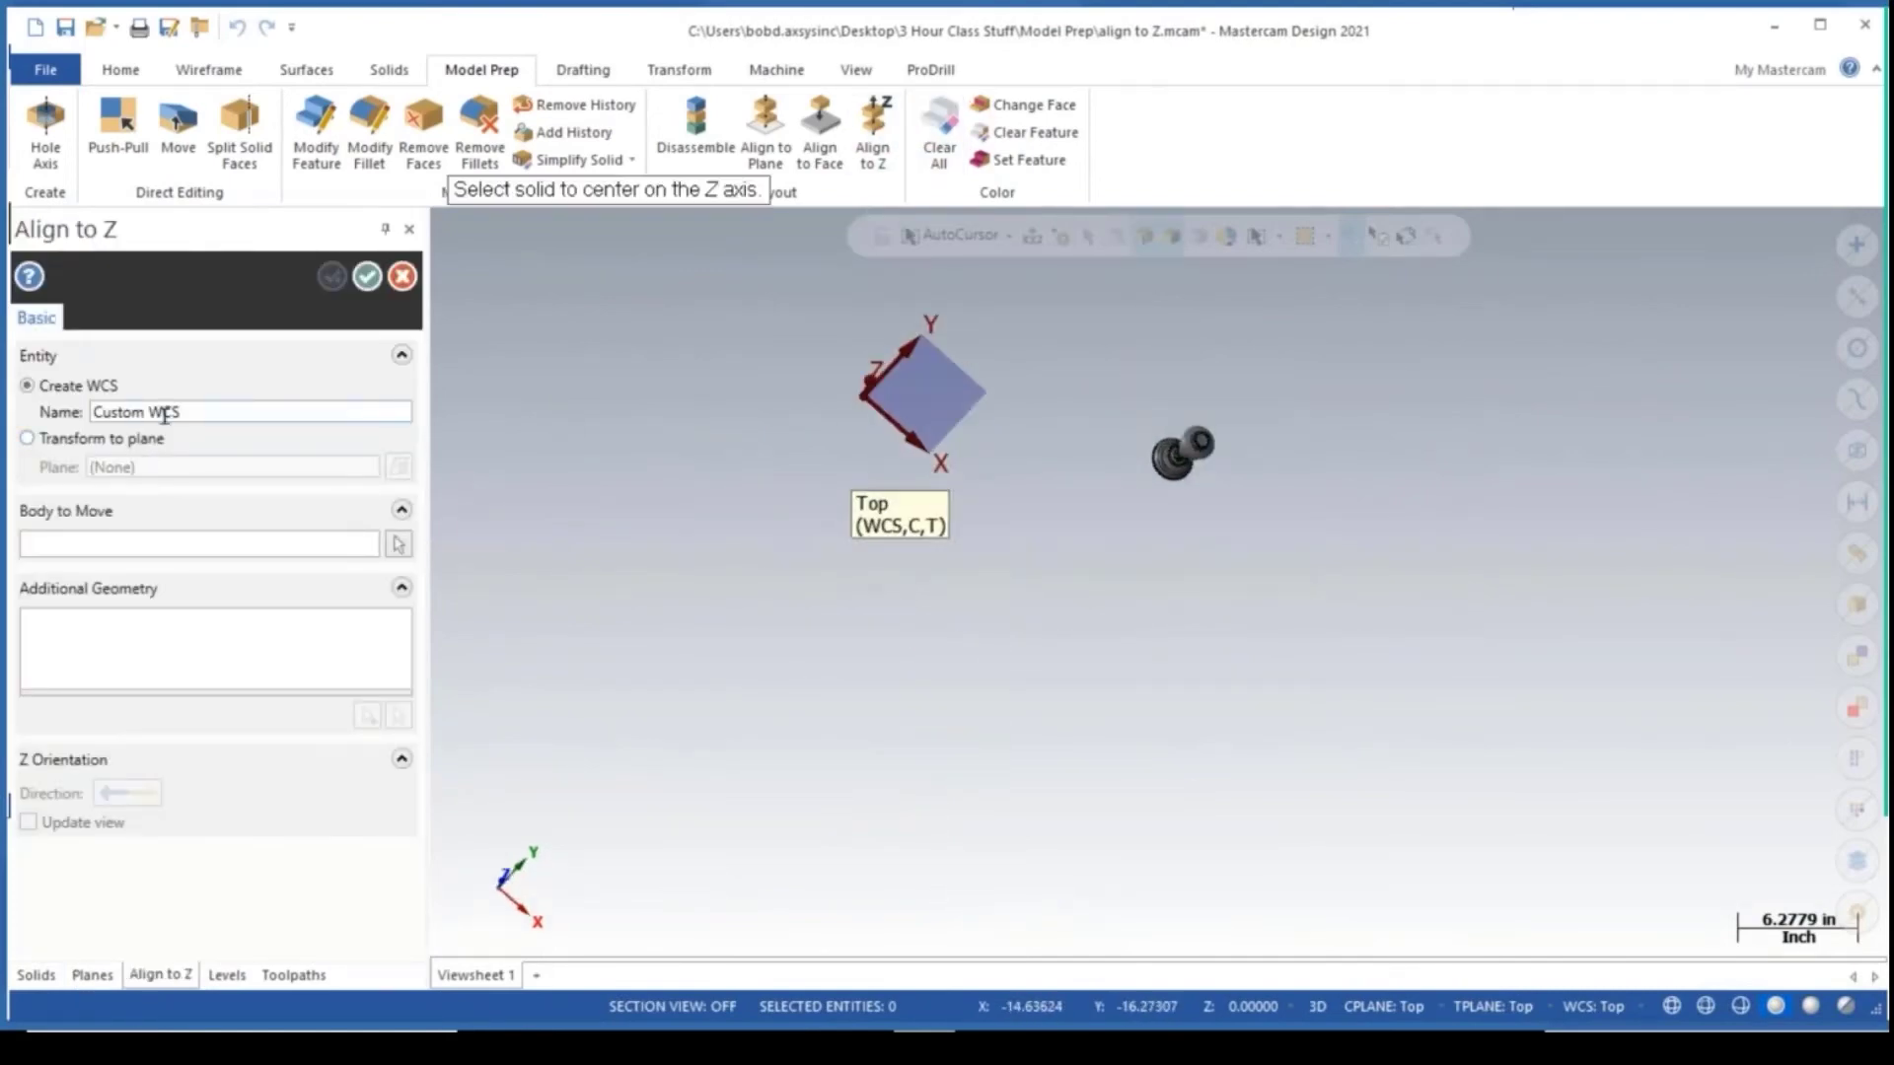
click(28, 440)
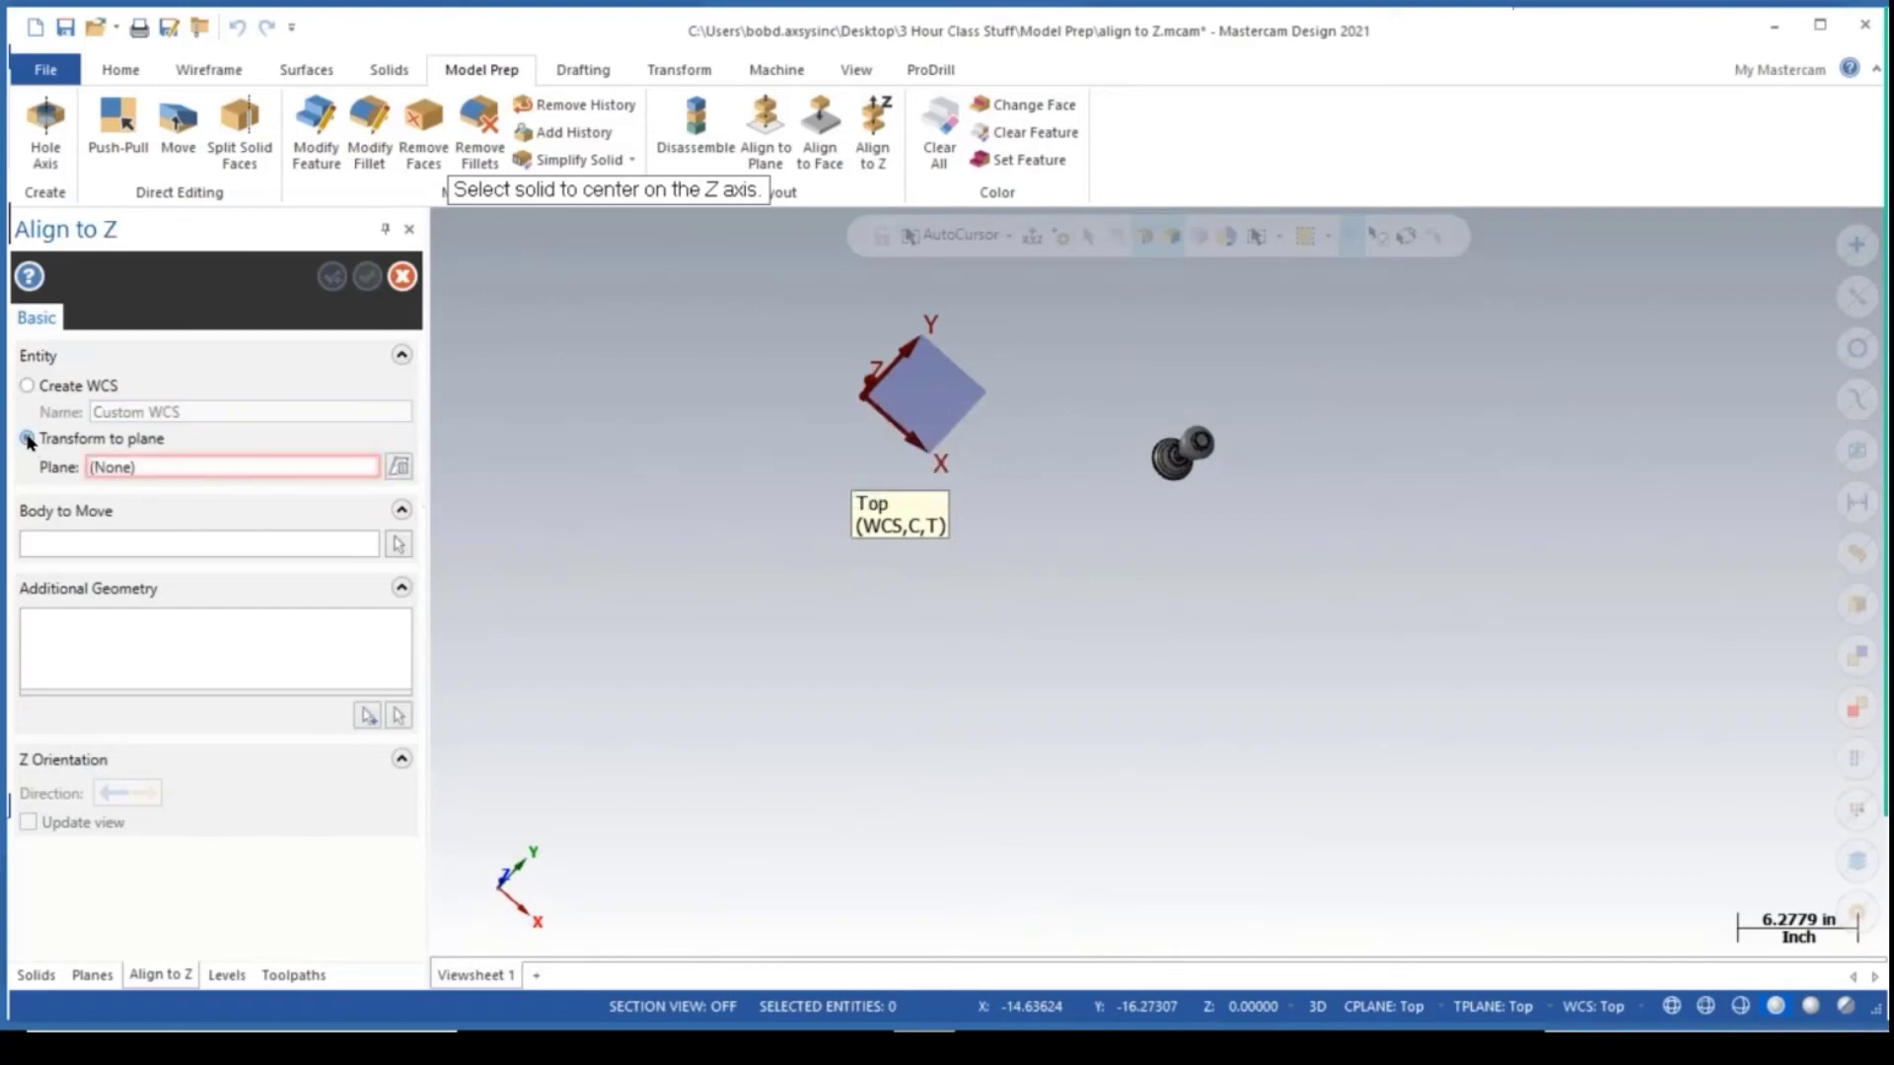
click(408, 471)
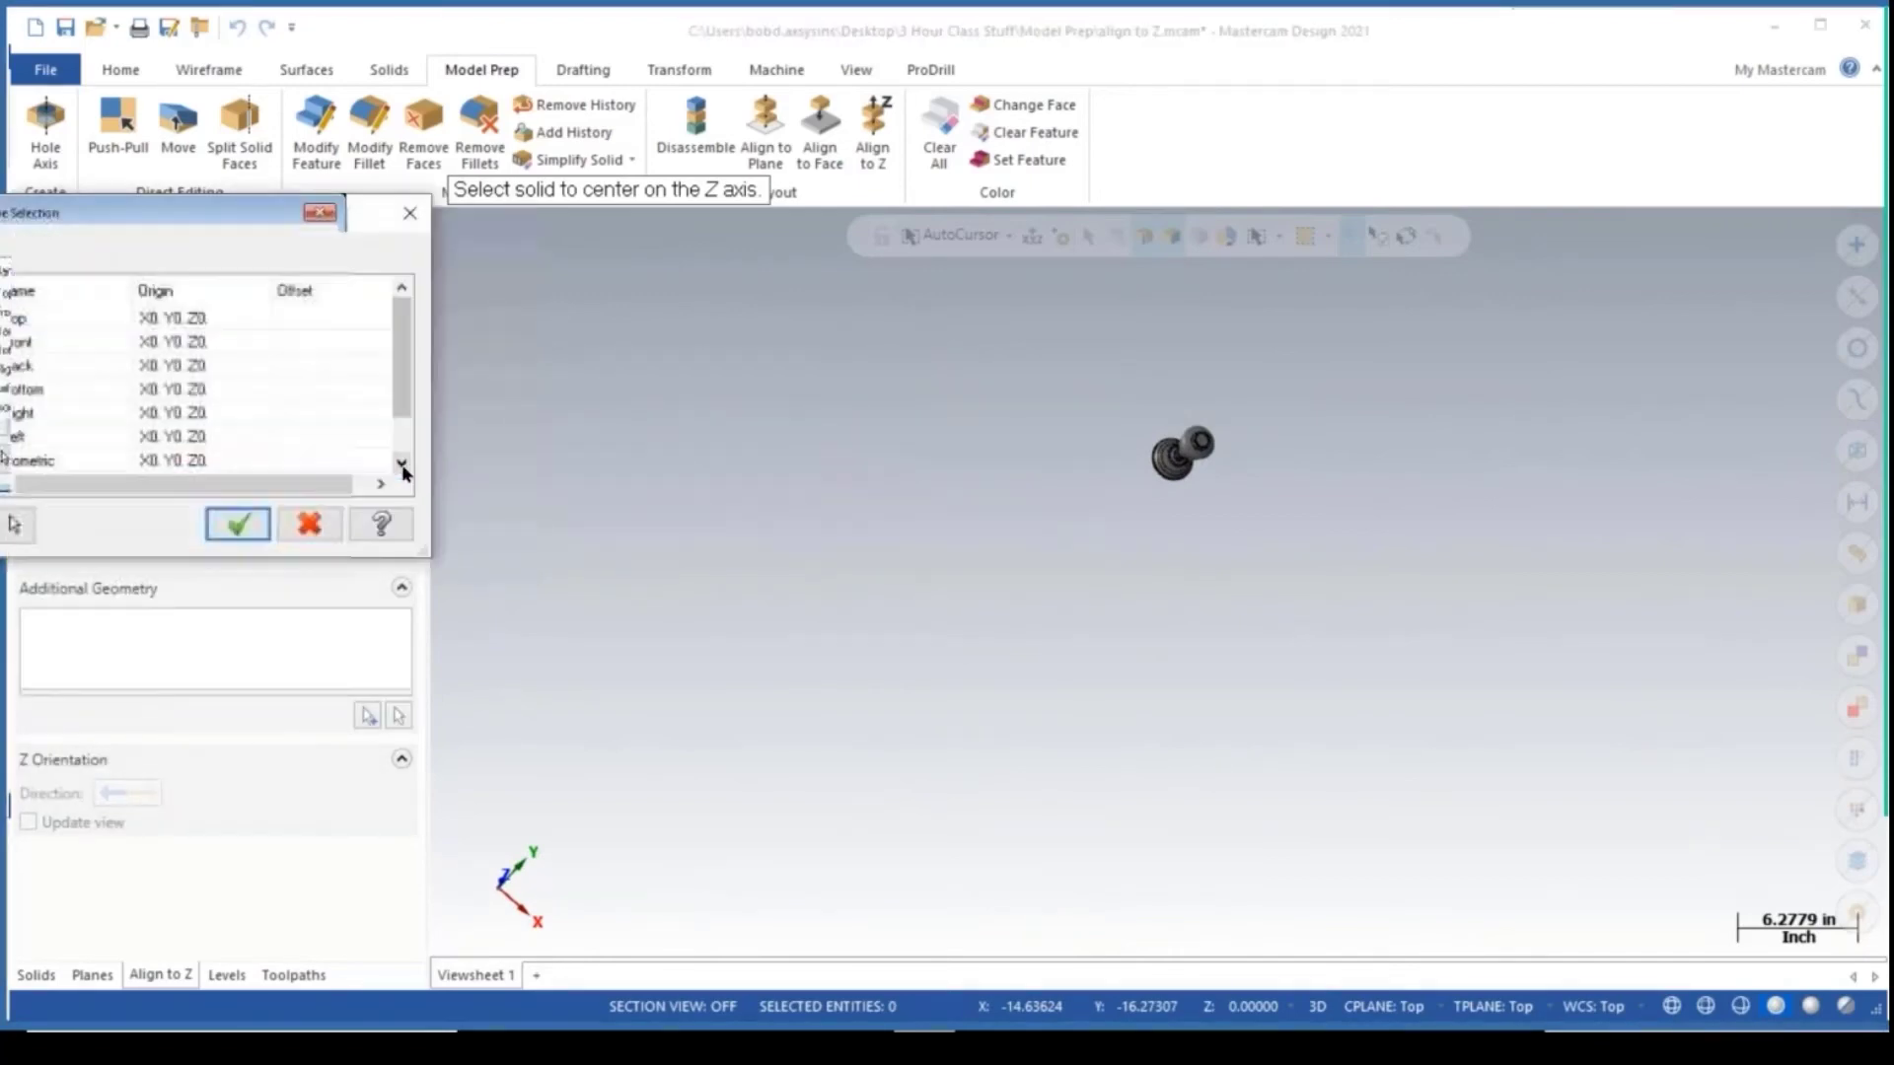
click(91, 320)
click(238, 524)
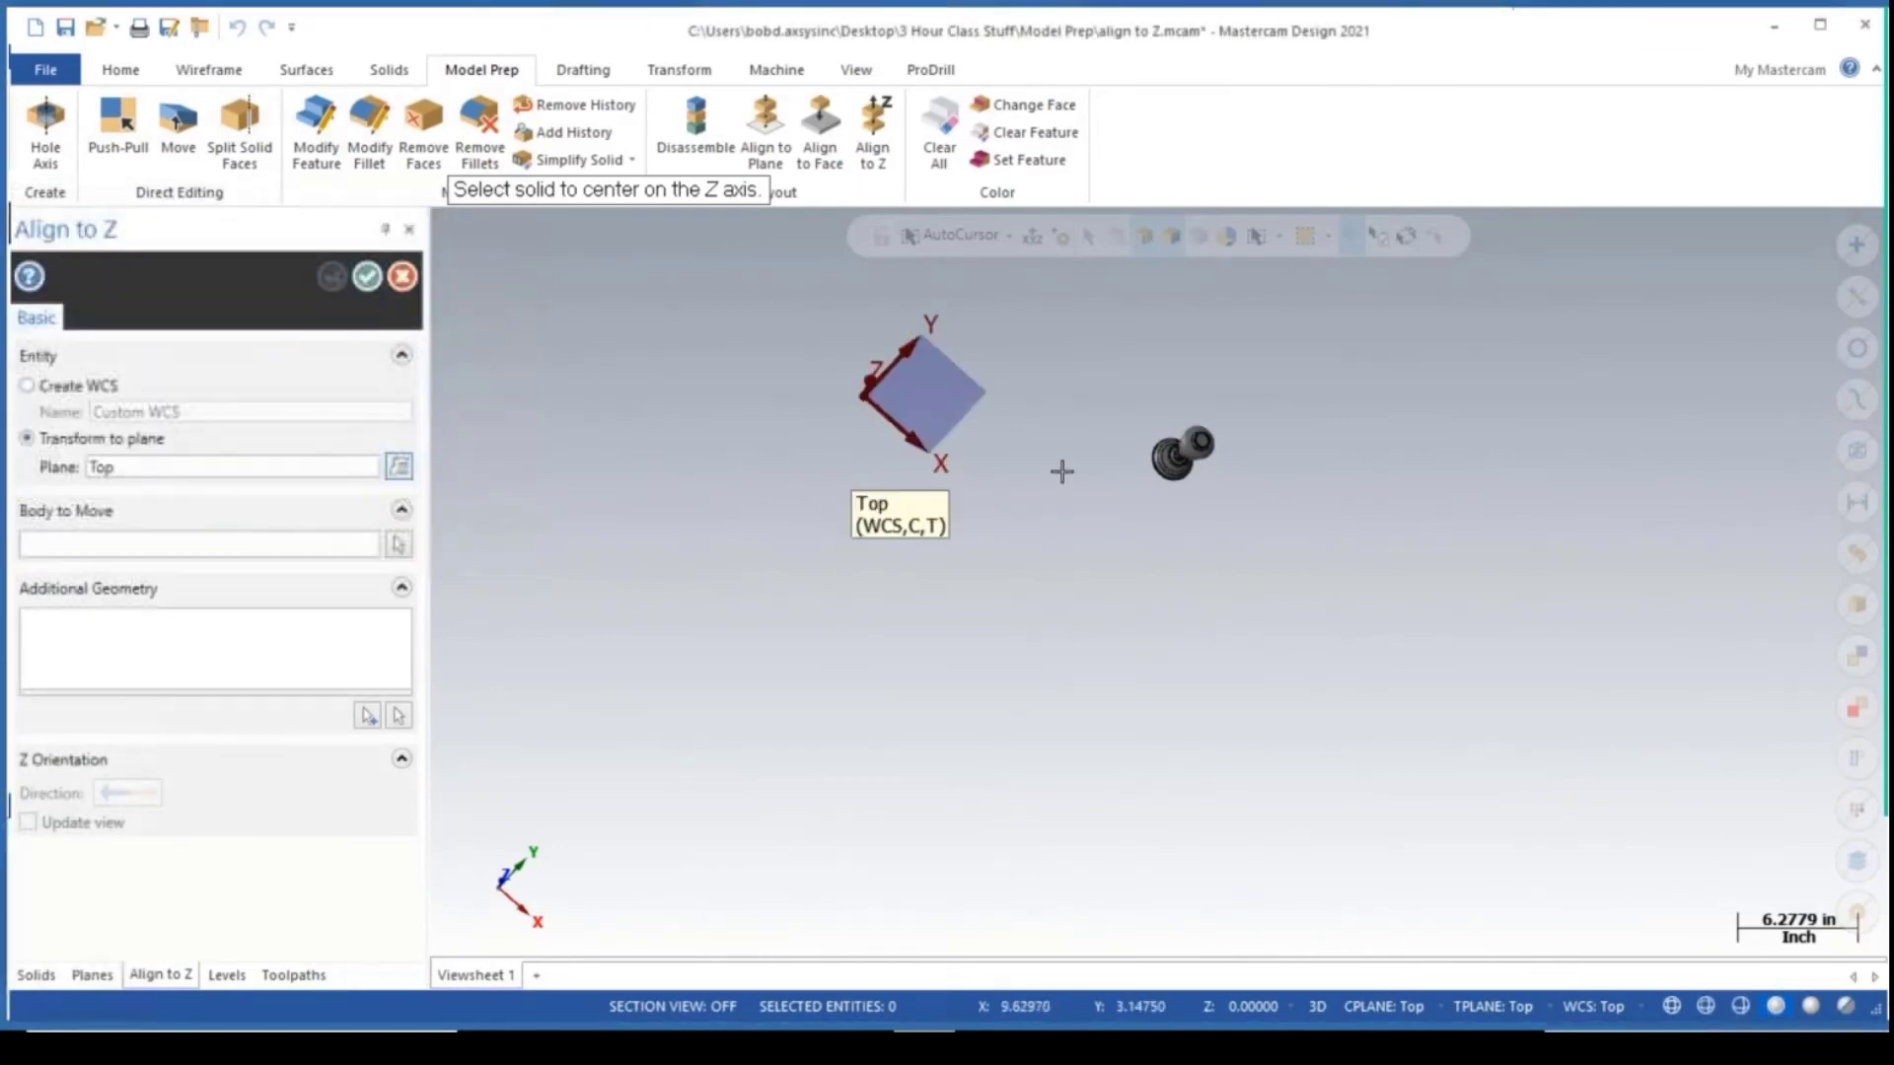
Align the candlestick to the Top plane's Z axis by its circular neck end, and fit it in the Top view.
scroll(1218, 446, up, 10)
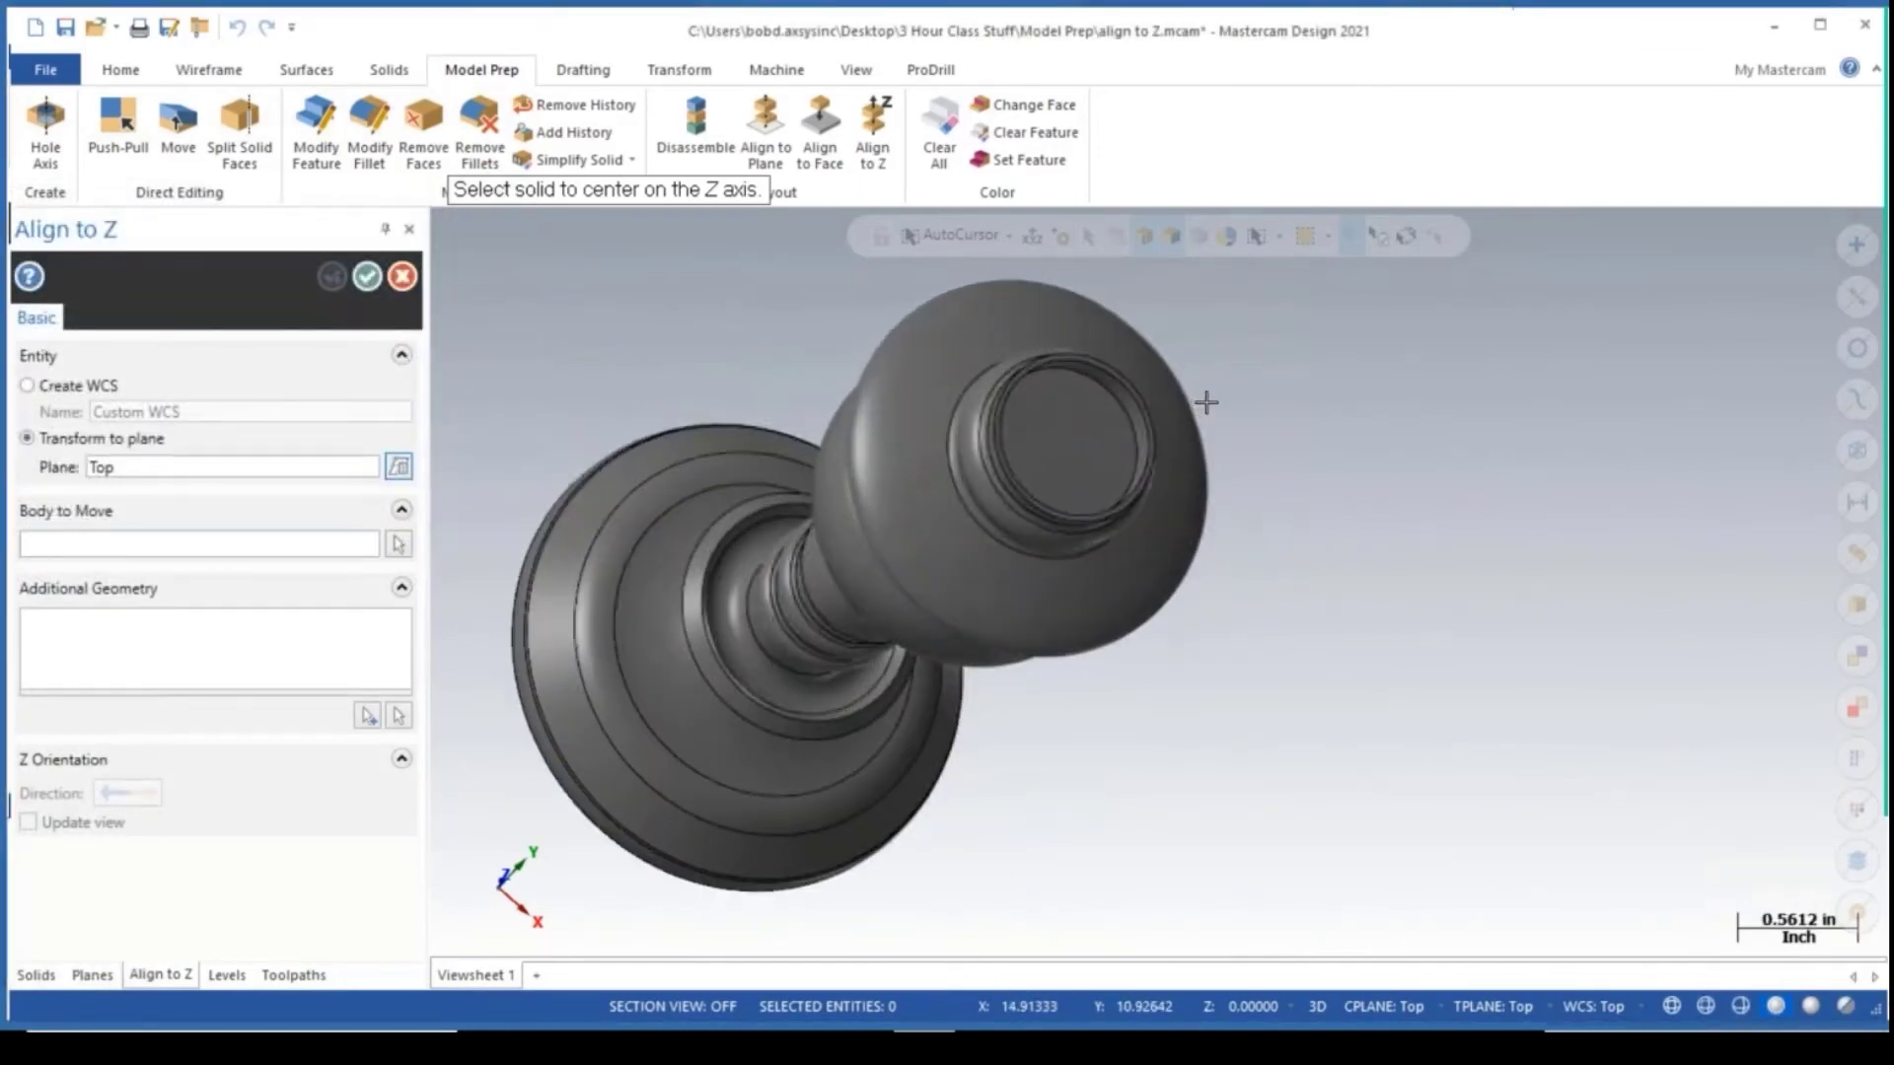
scroll(993, 463, up, 2)
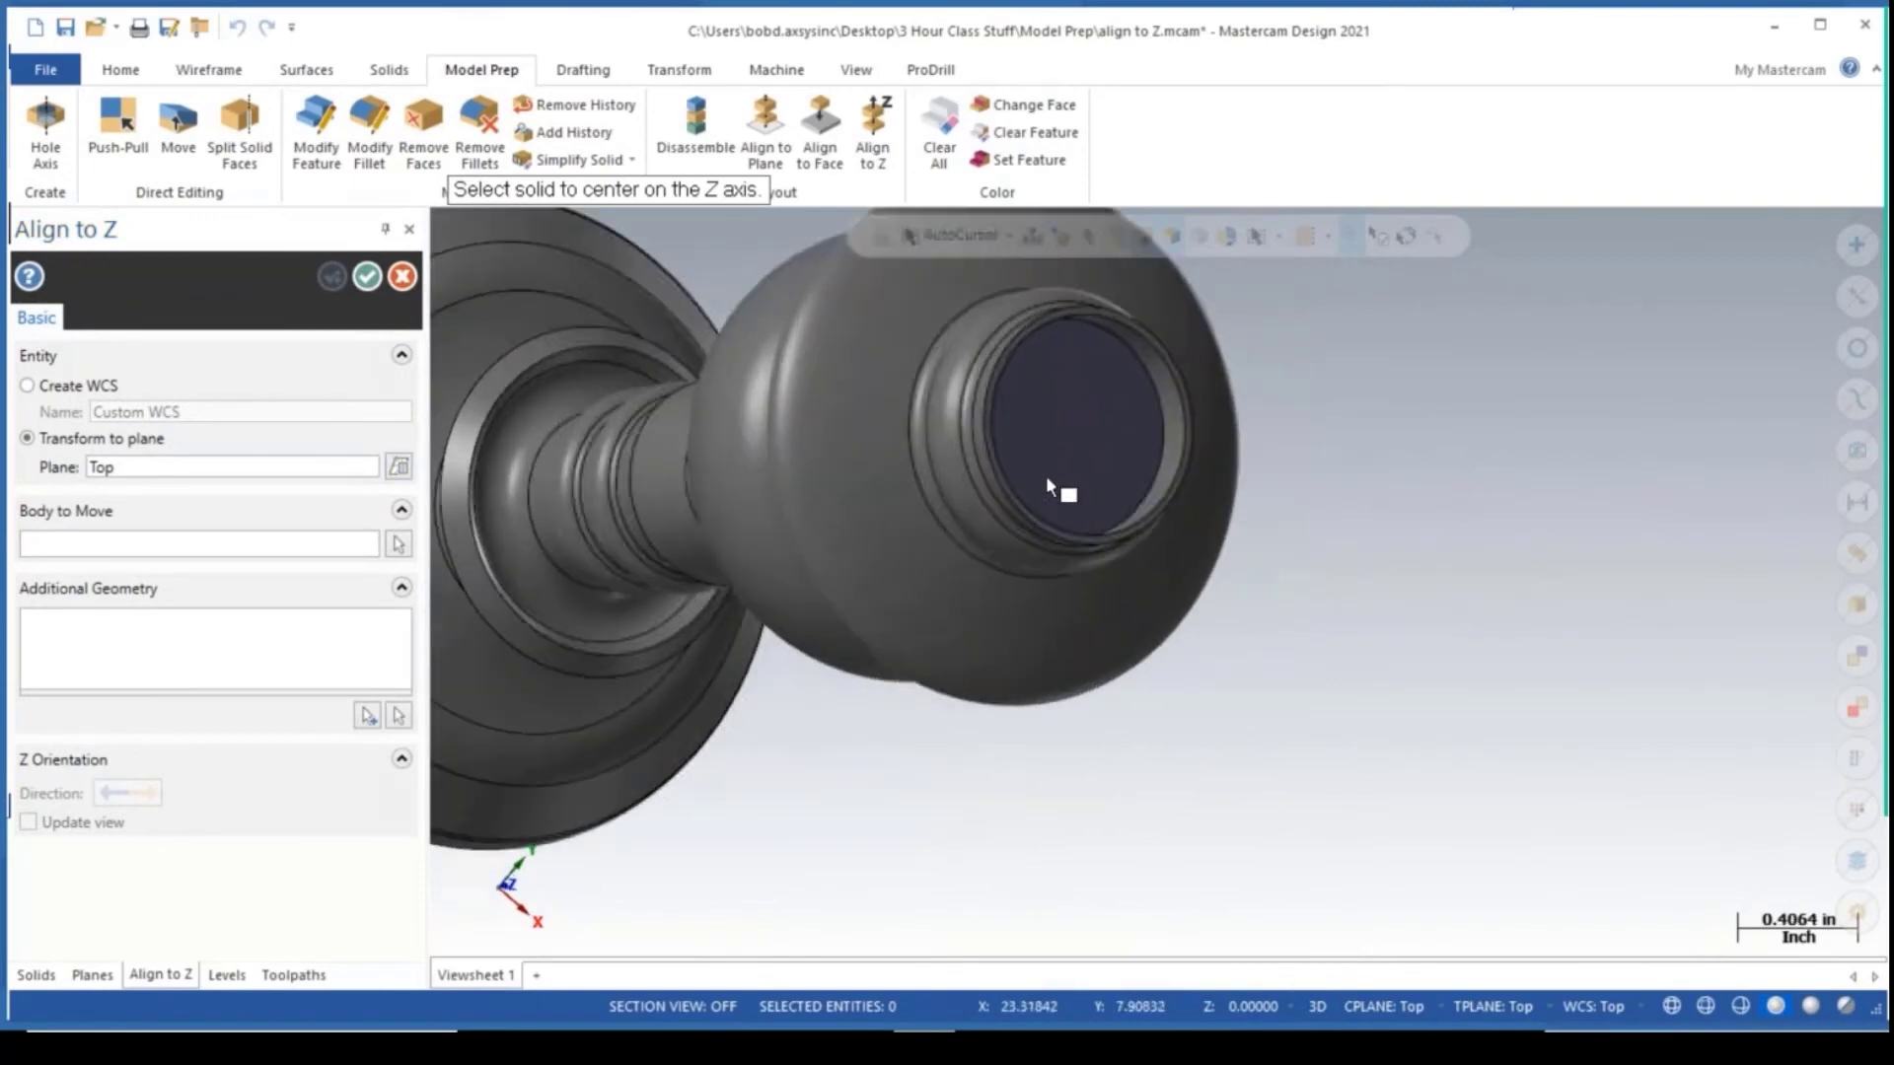
click(991, 453)
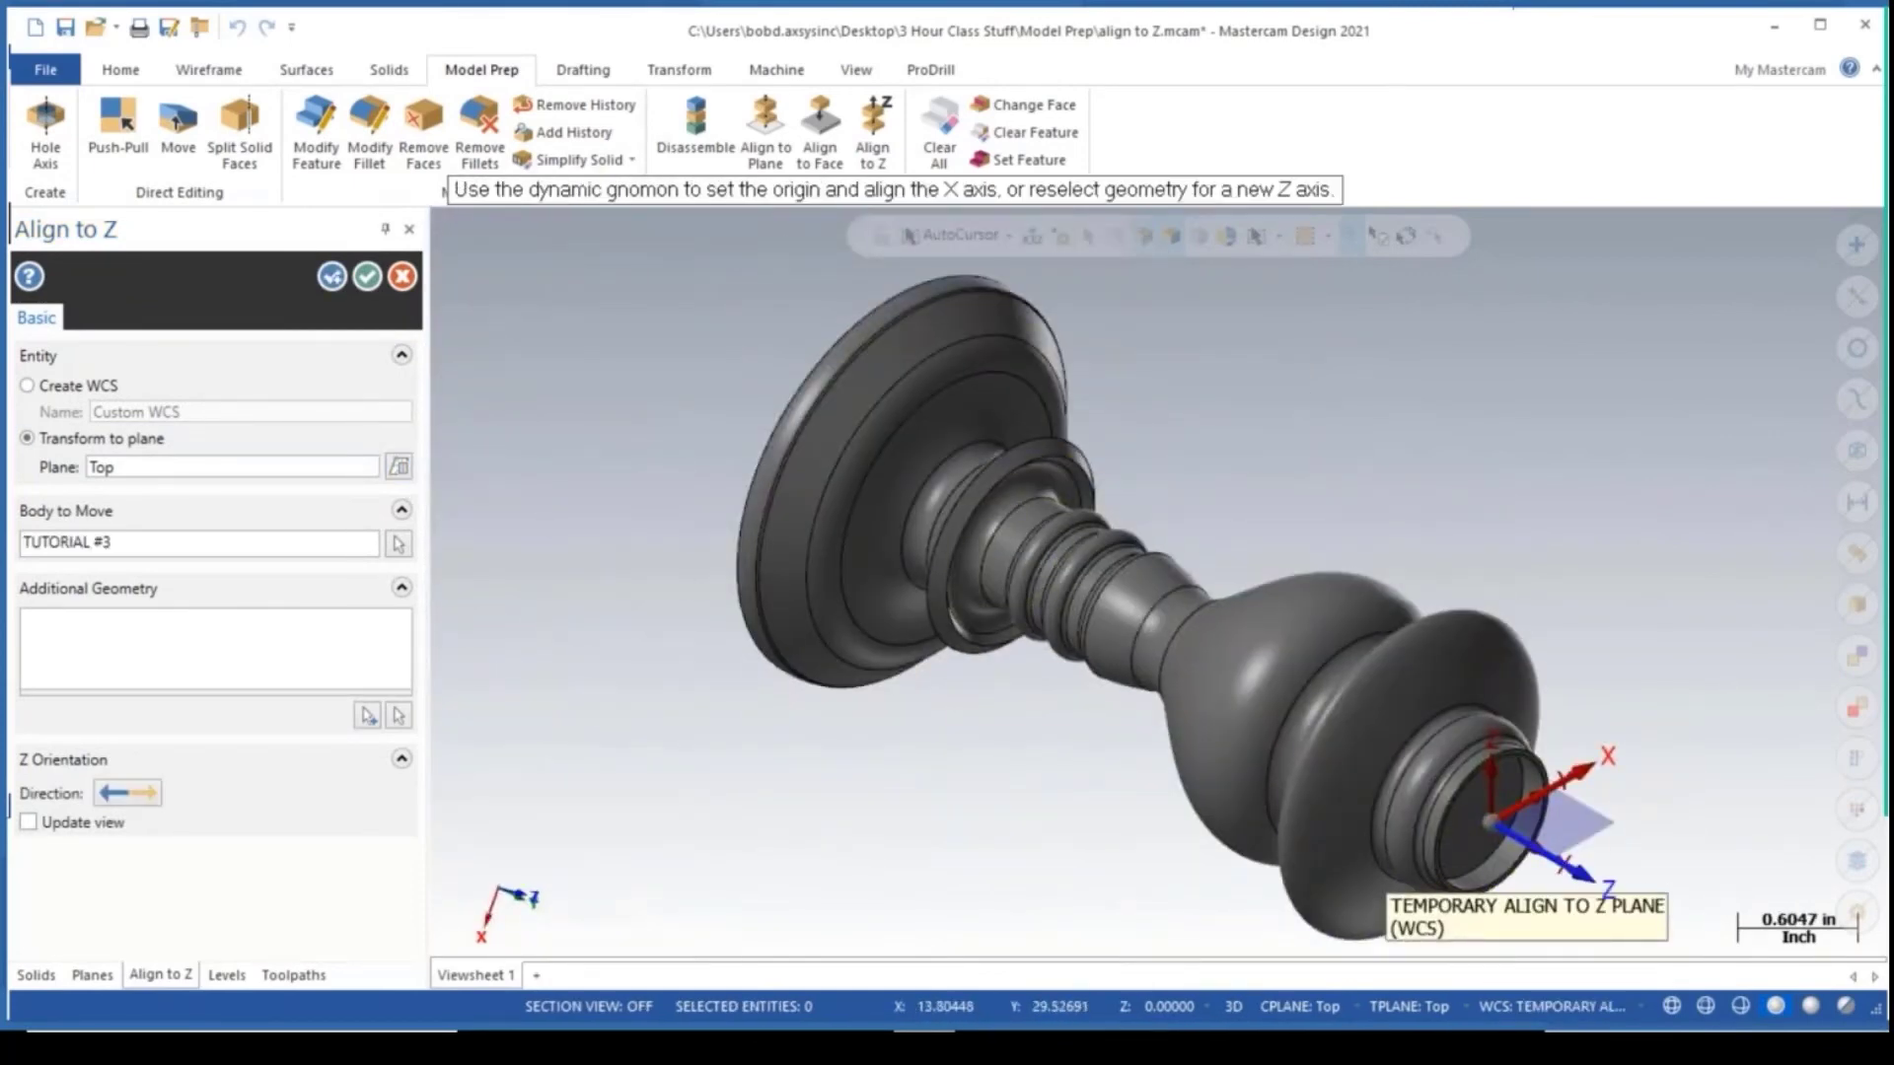
click(367, 277)
right_click(639, 510)
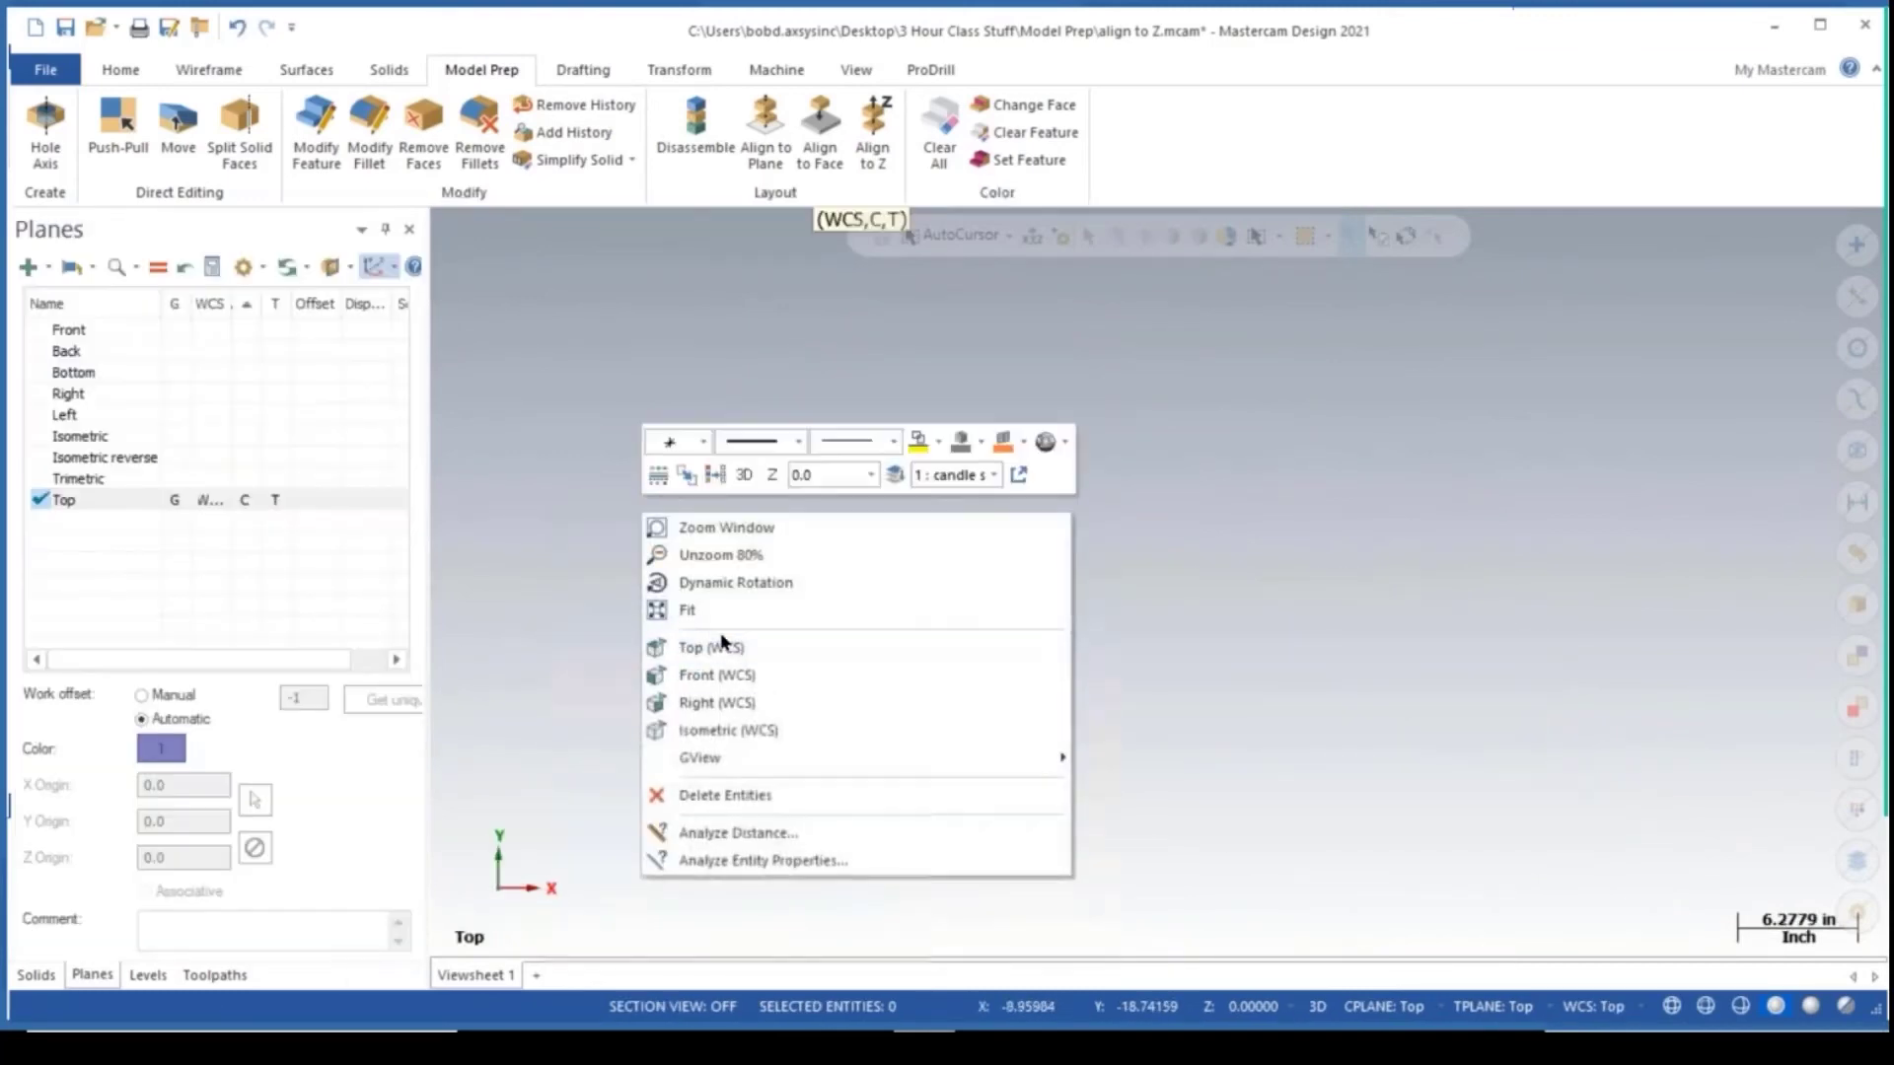
click(719, 639)
right_click(719, 636)
click(770, 718)
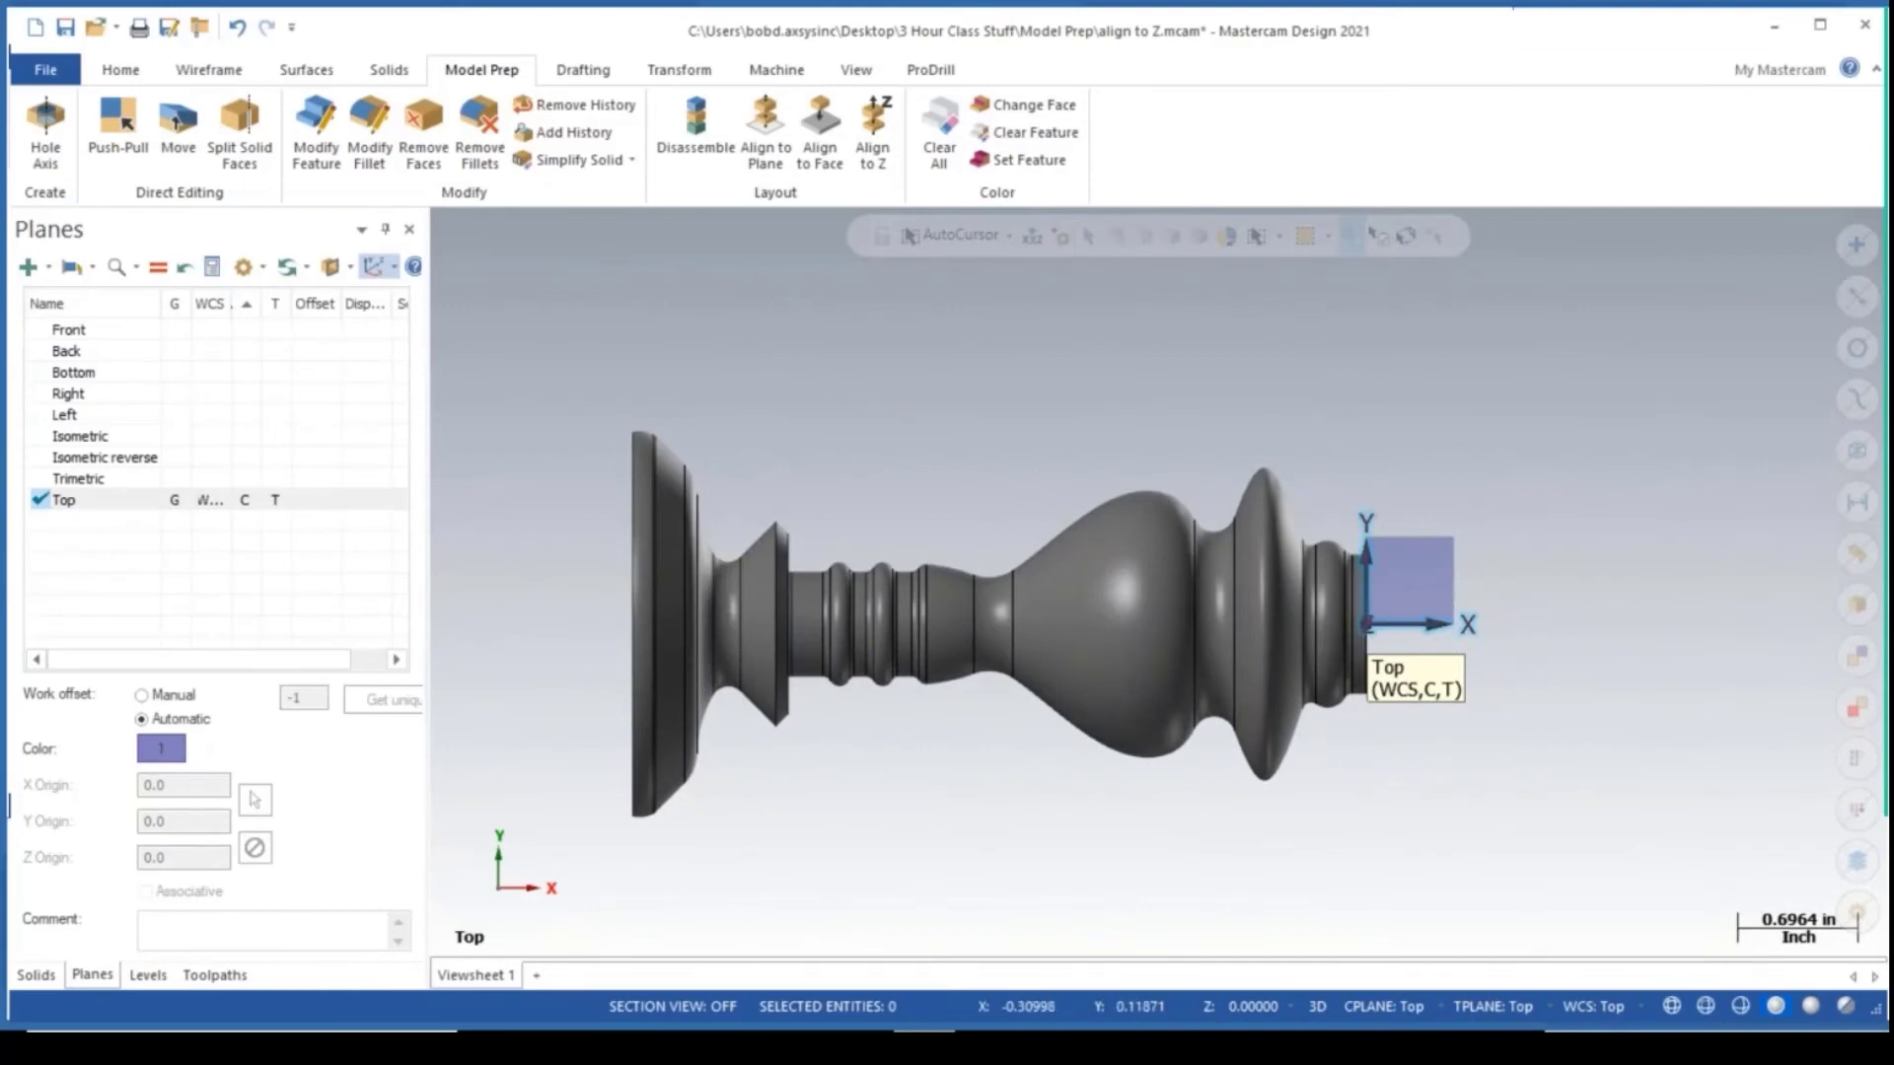
Reopen align to Z.mcam and discard the changes made to the candlestick.
scroll(1411, 632, up, 1)
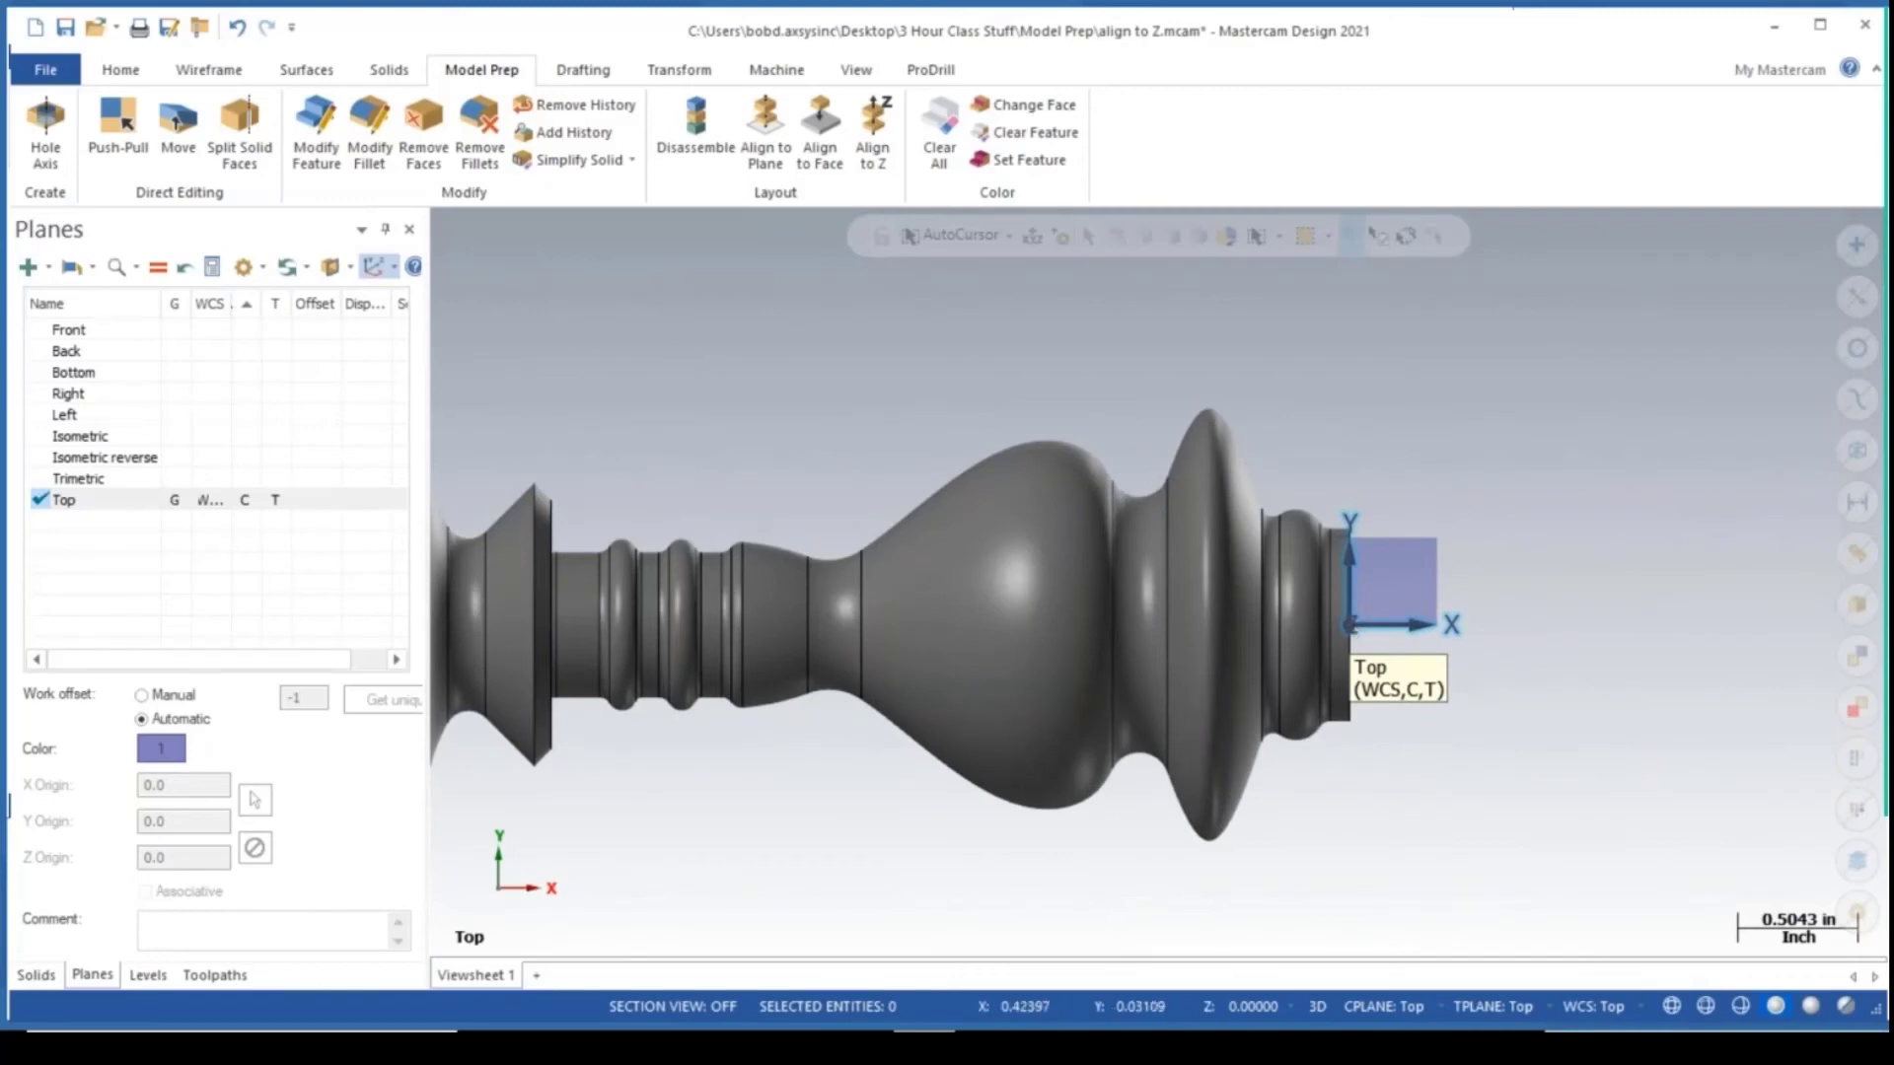
scroll(1261, 643, down, 1)
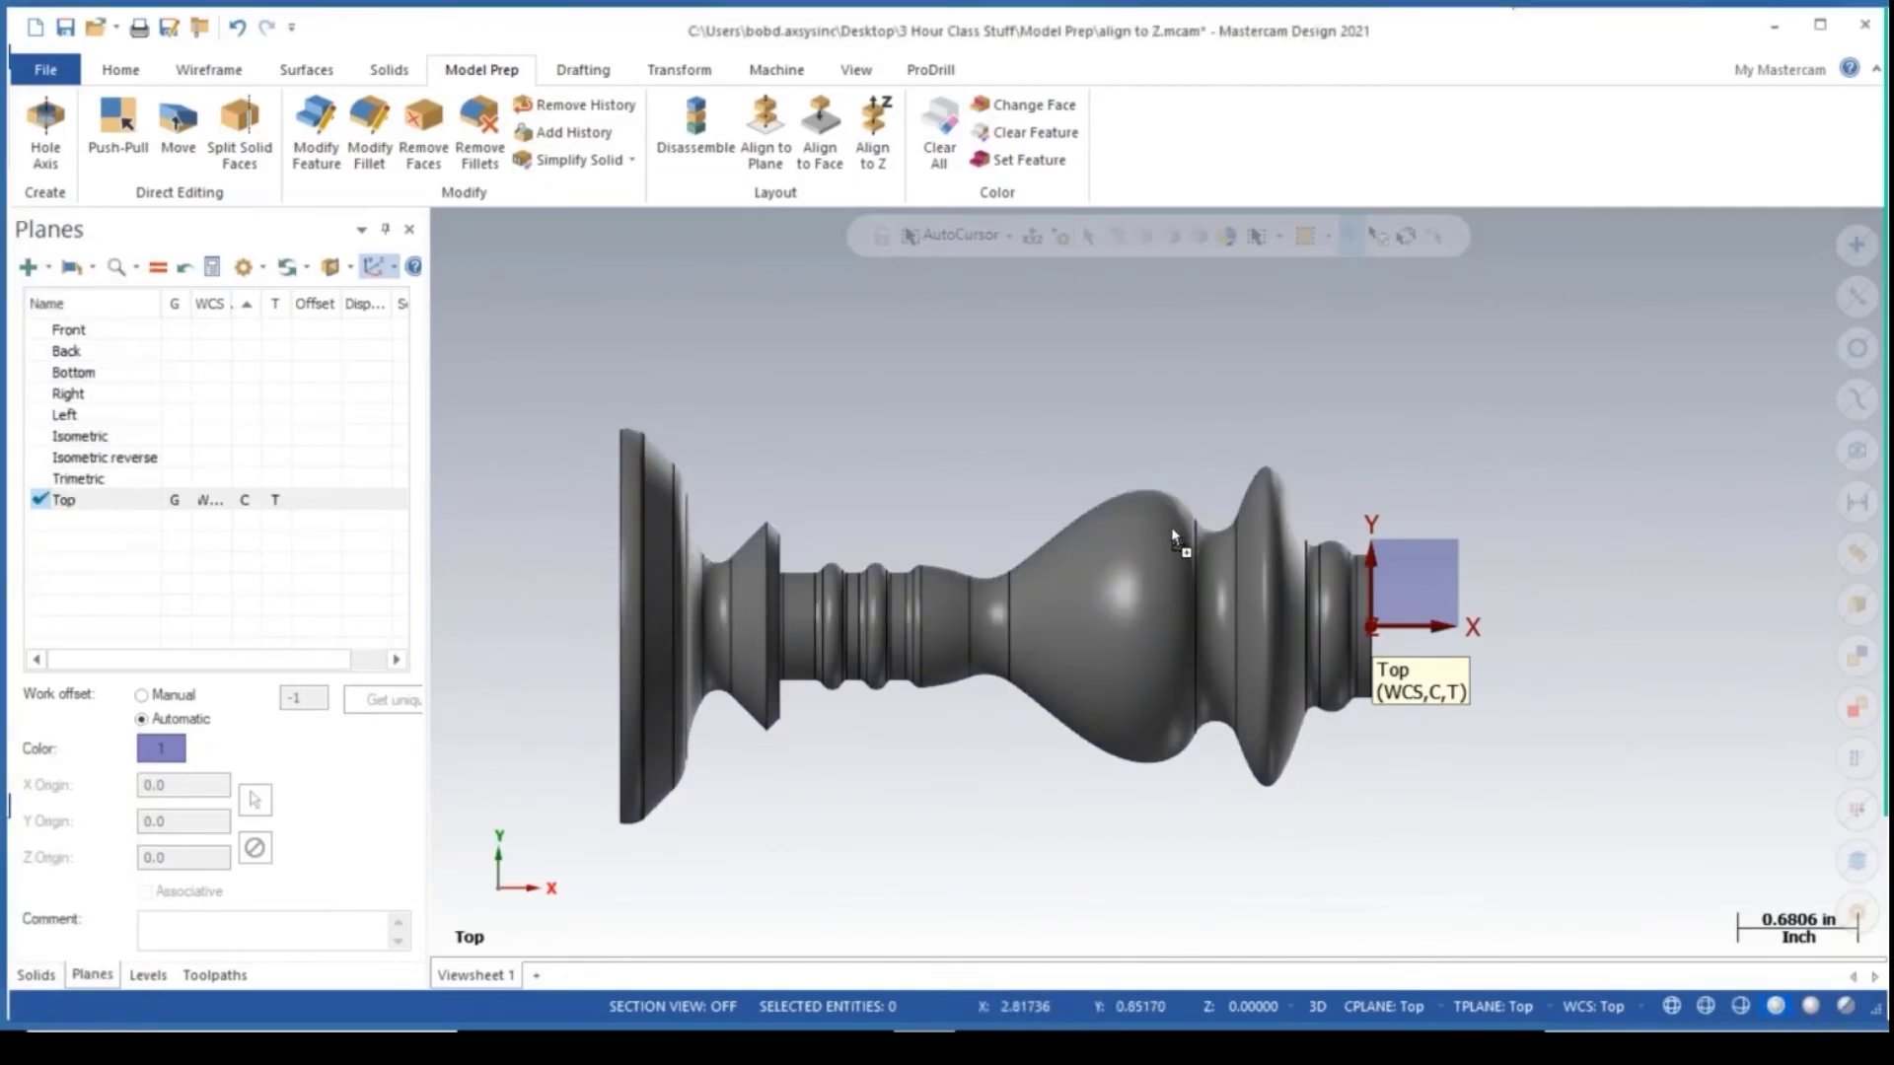
drag(1174, 538, 1174, 537)
click(1044, 580)
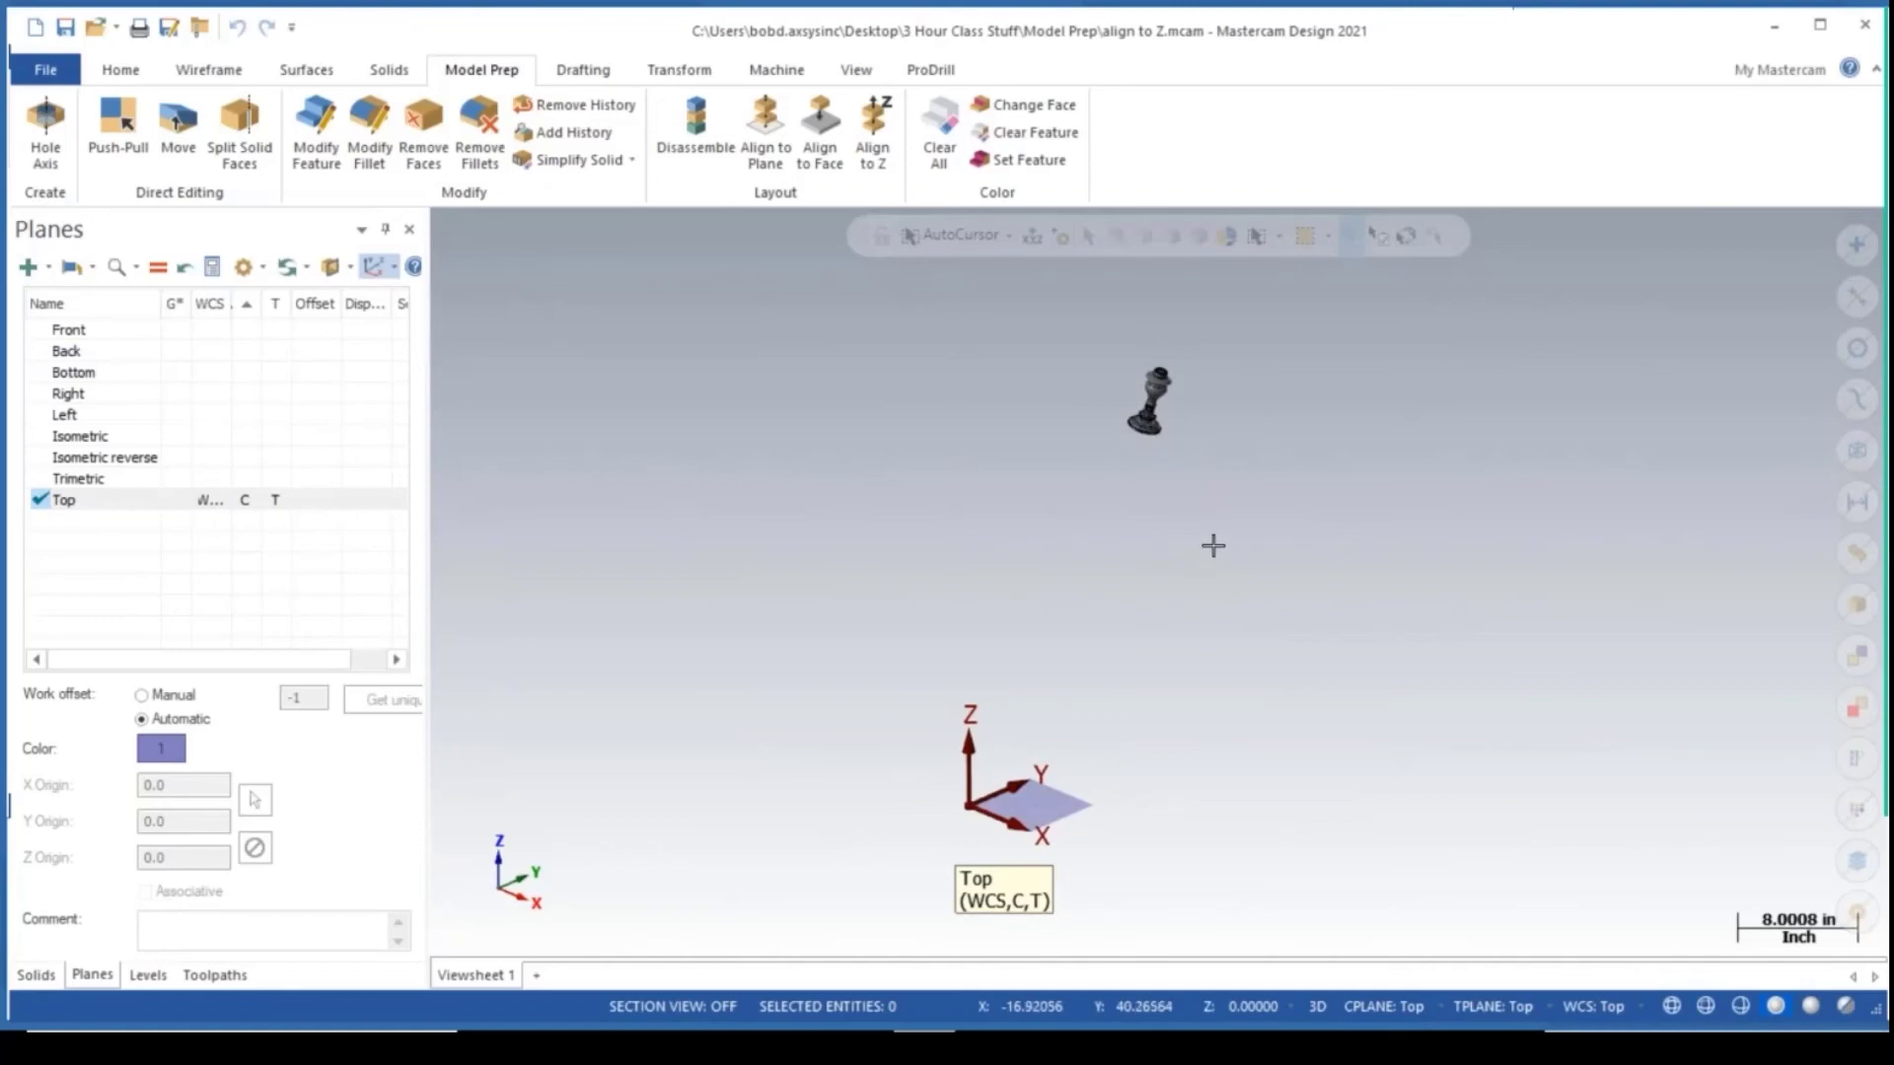
Start Align to Plane with Create WCS, using the candlestick neck's rim as top face and a two-point vector from neck to base.
scroll(1144, 372, up, 5)
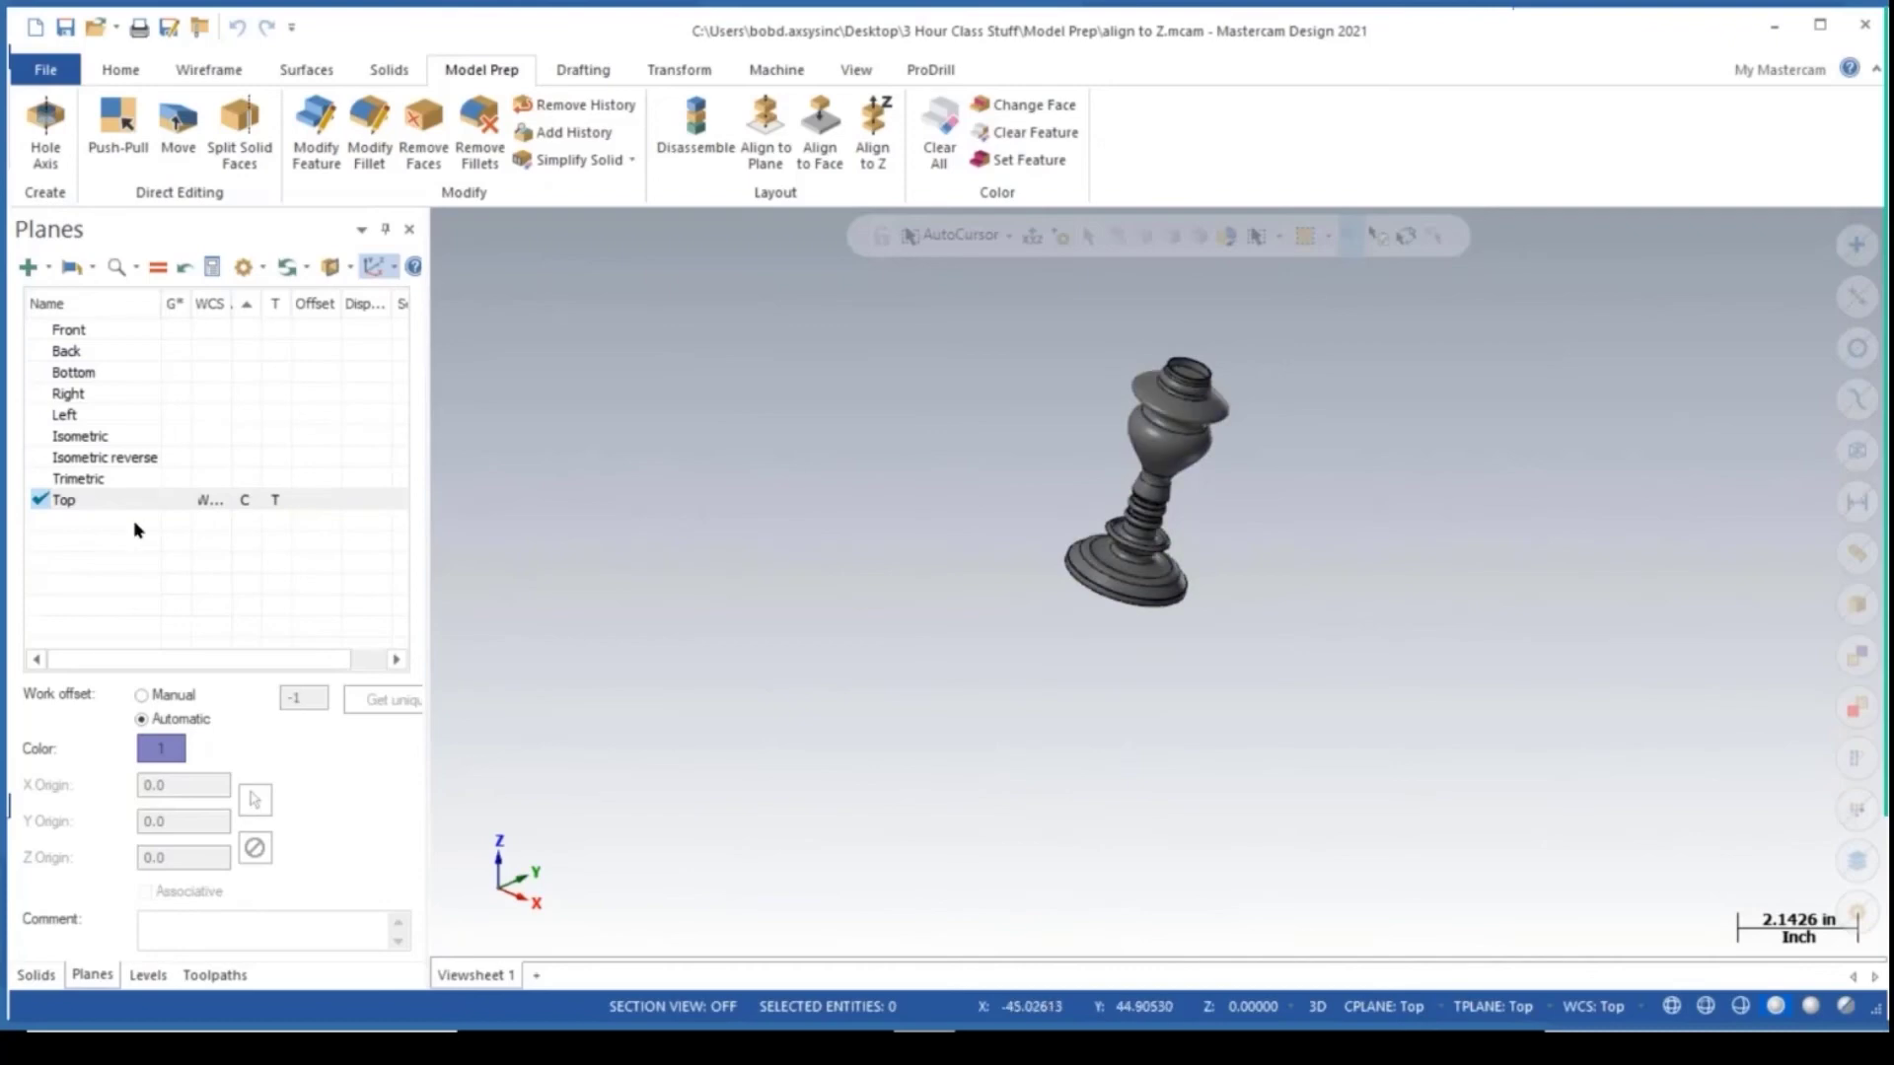
scroll(1095, 439, down, 1)
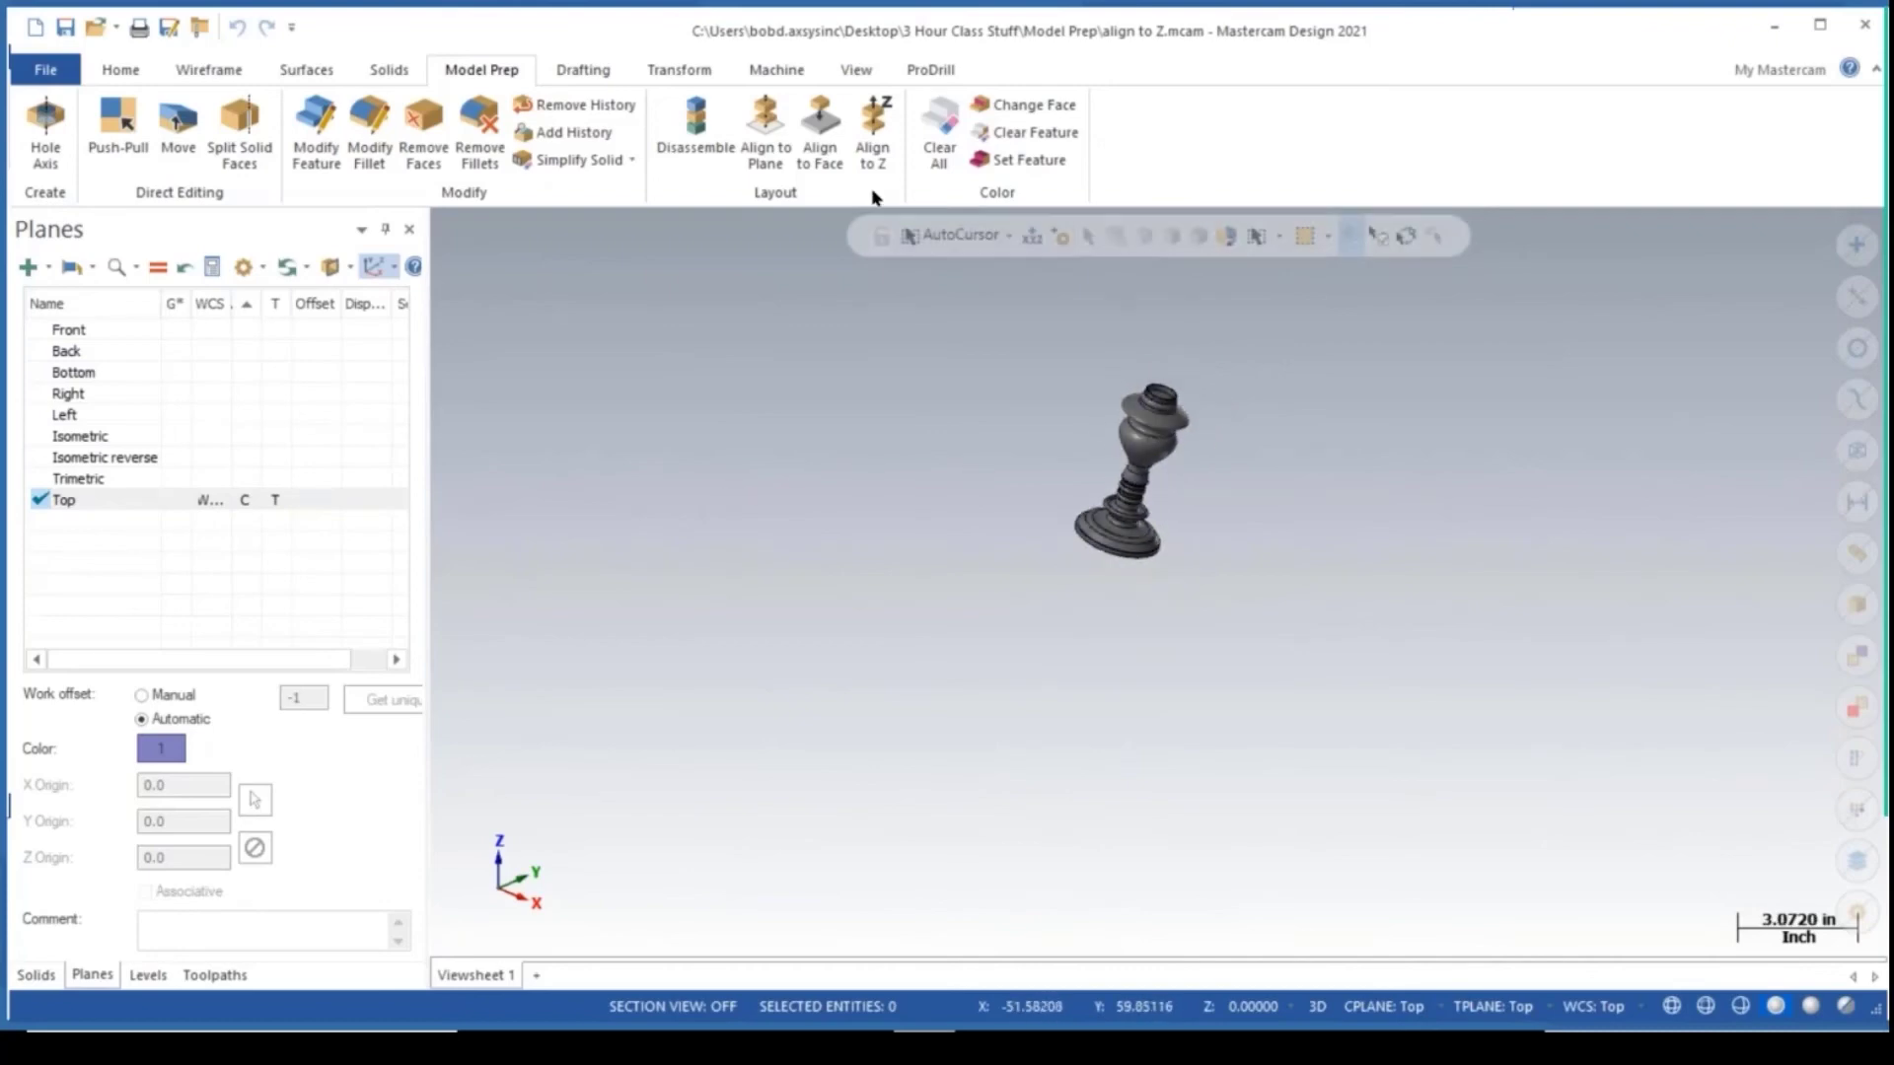
click(780, 135)
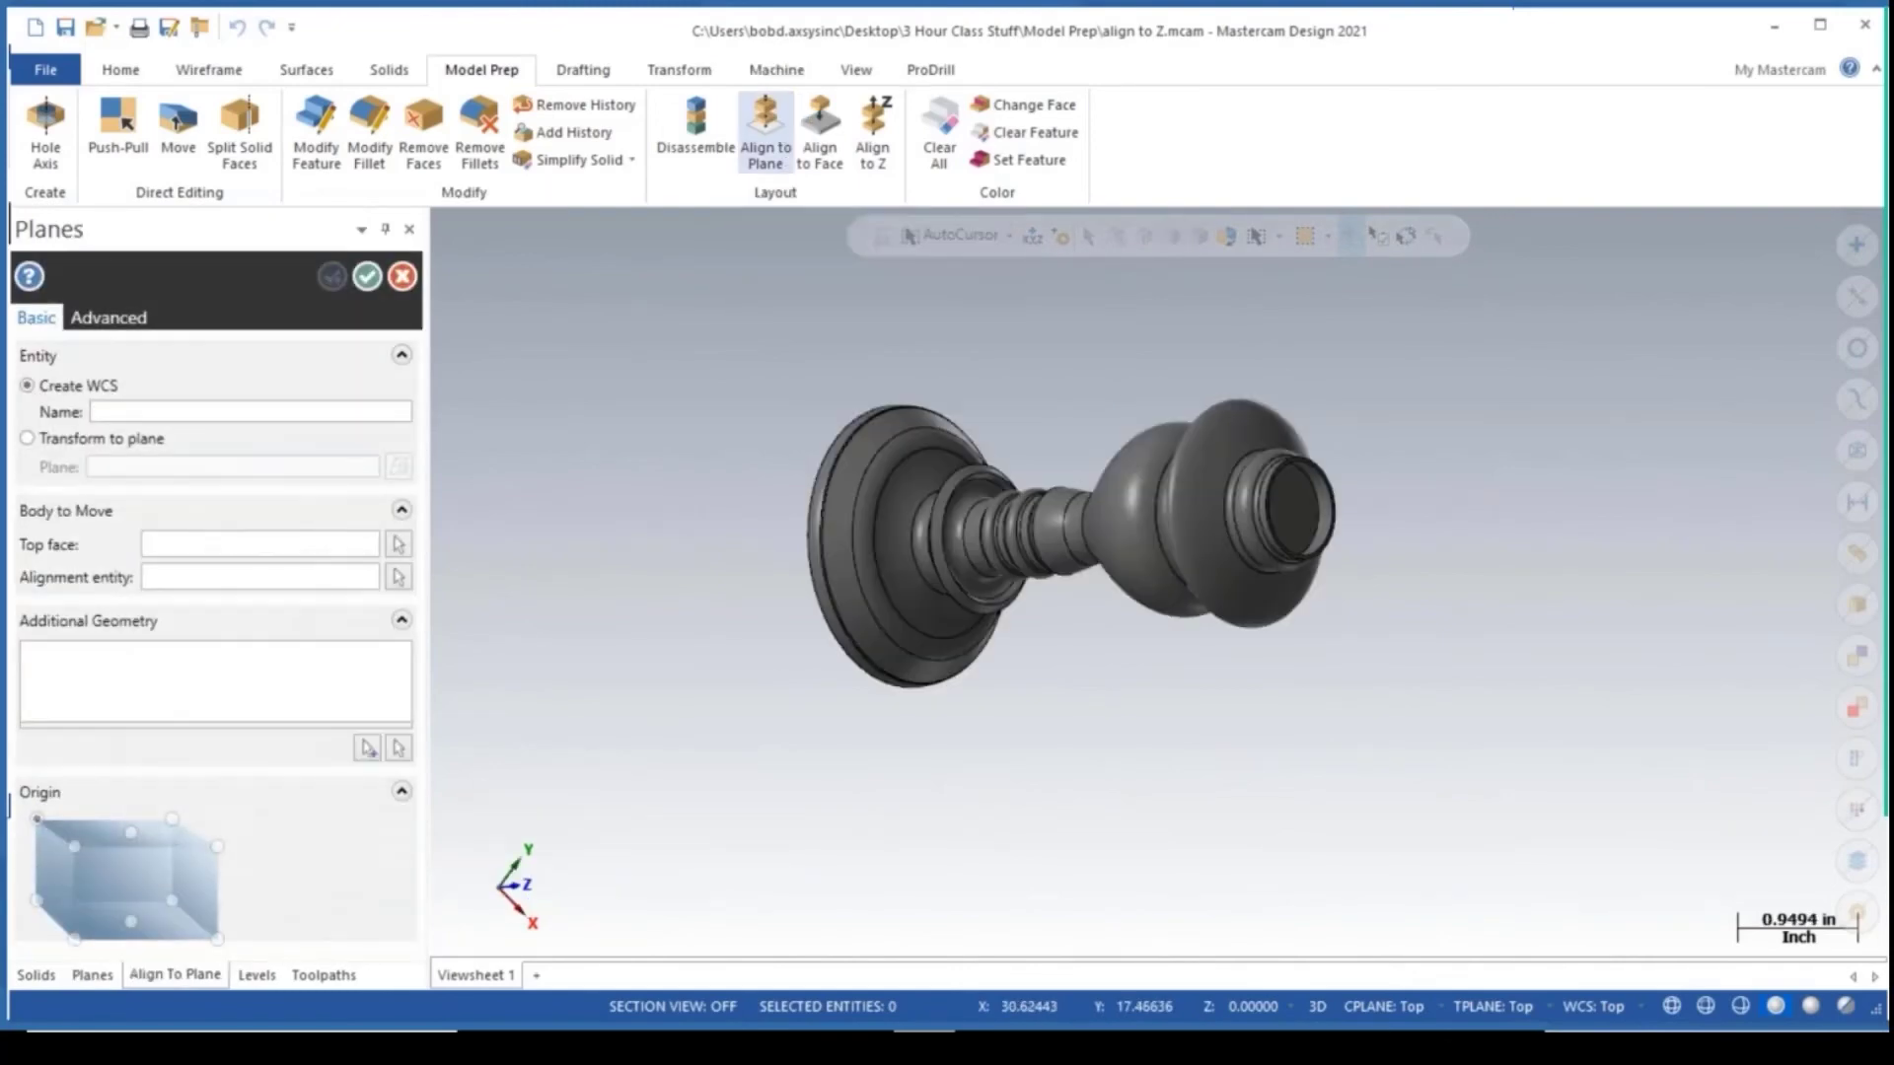
scroll(1243, 476, up, 4)
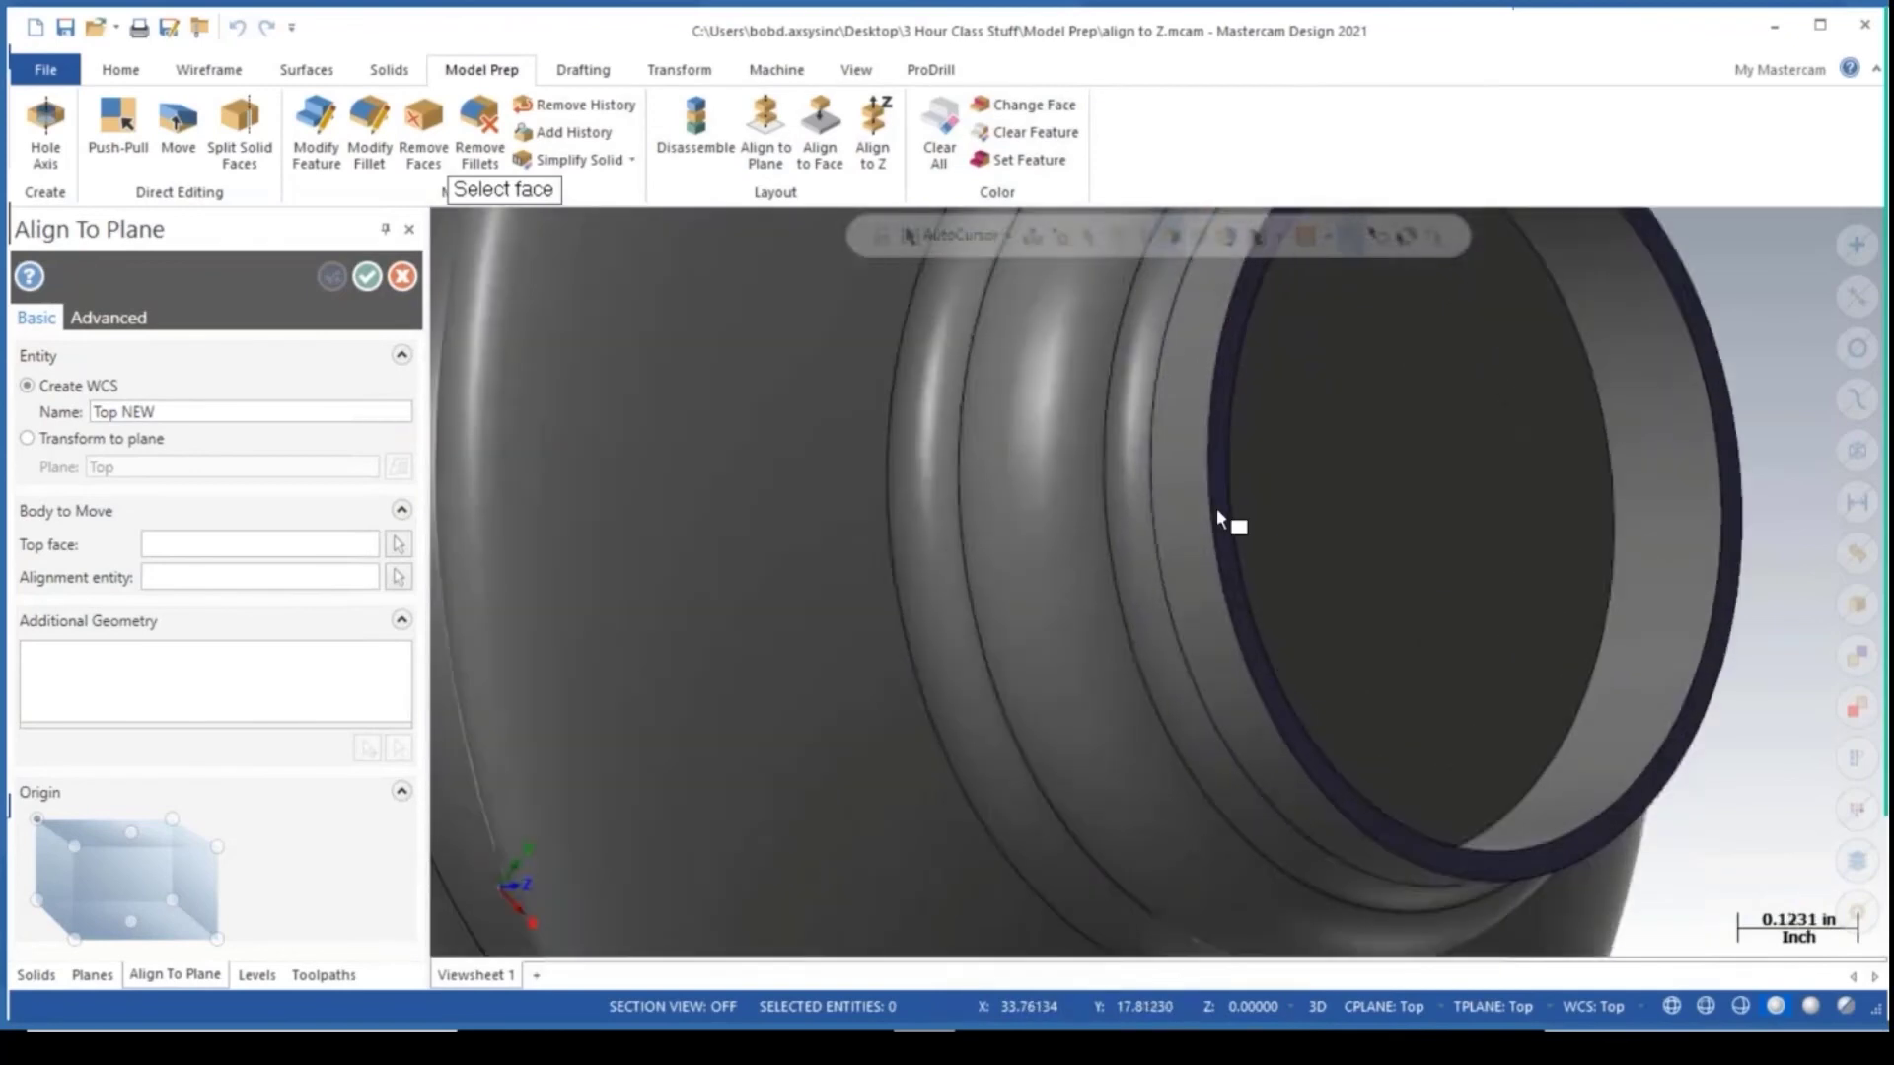
click(1221, 519)
scroll(1231, 523, down, 5)
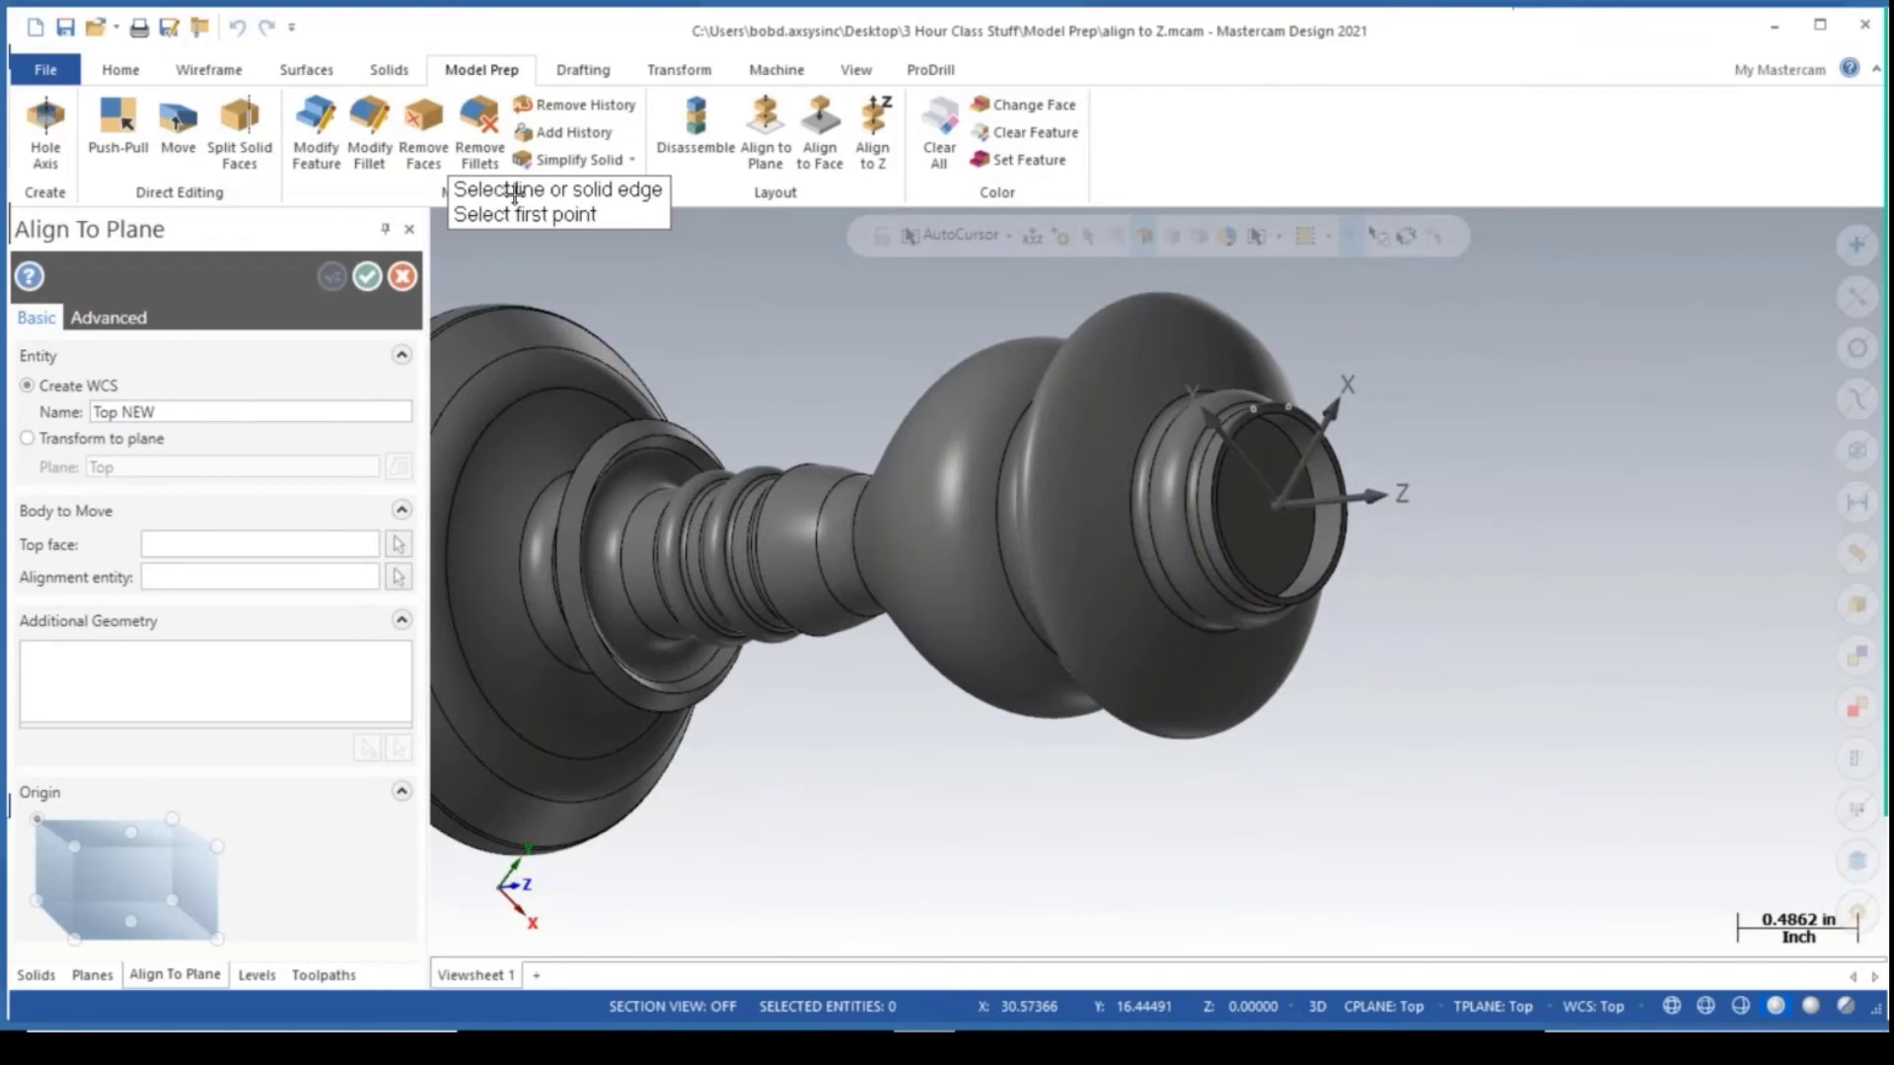
click(1222, 545)
middle_drag(1008, 568, 1148, 553)
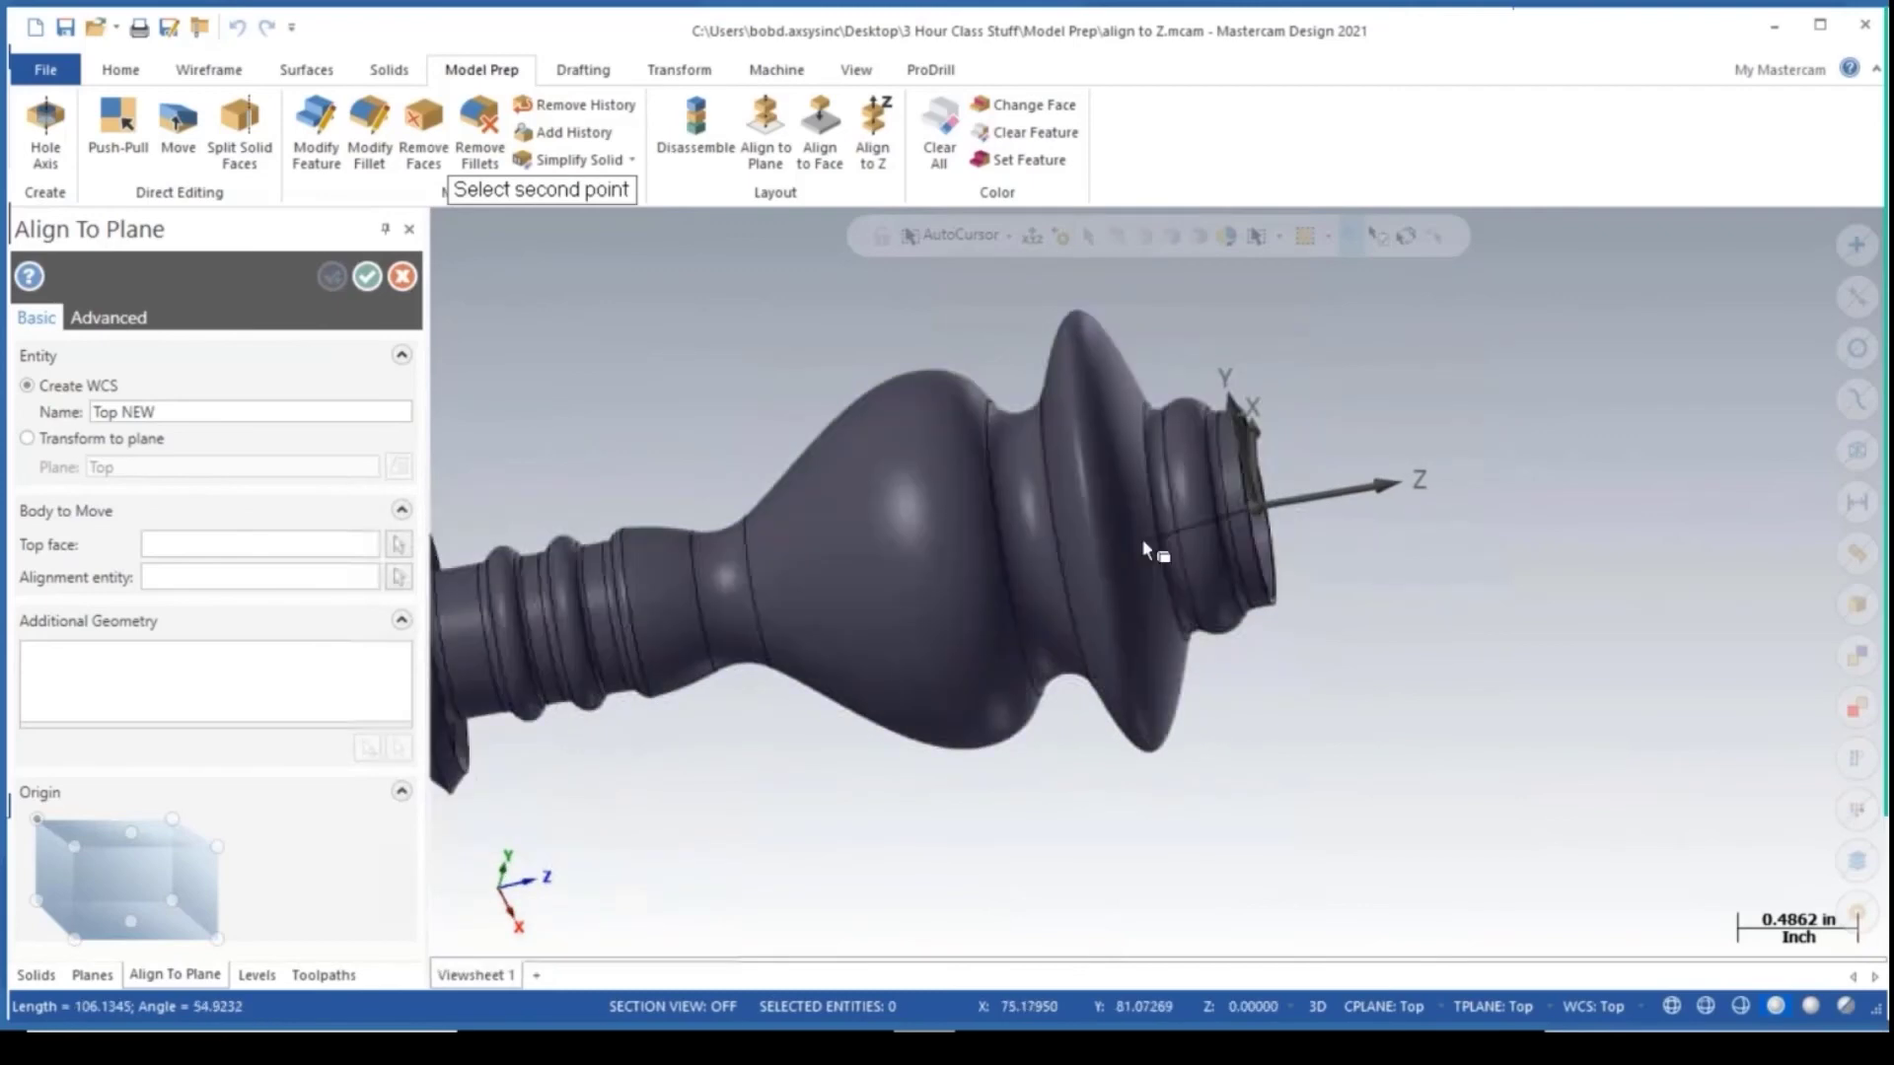
middle_drag(1263, 544, 1756, 381)
click(707, 653)
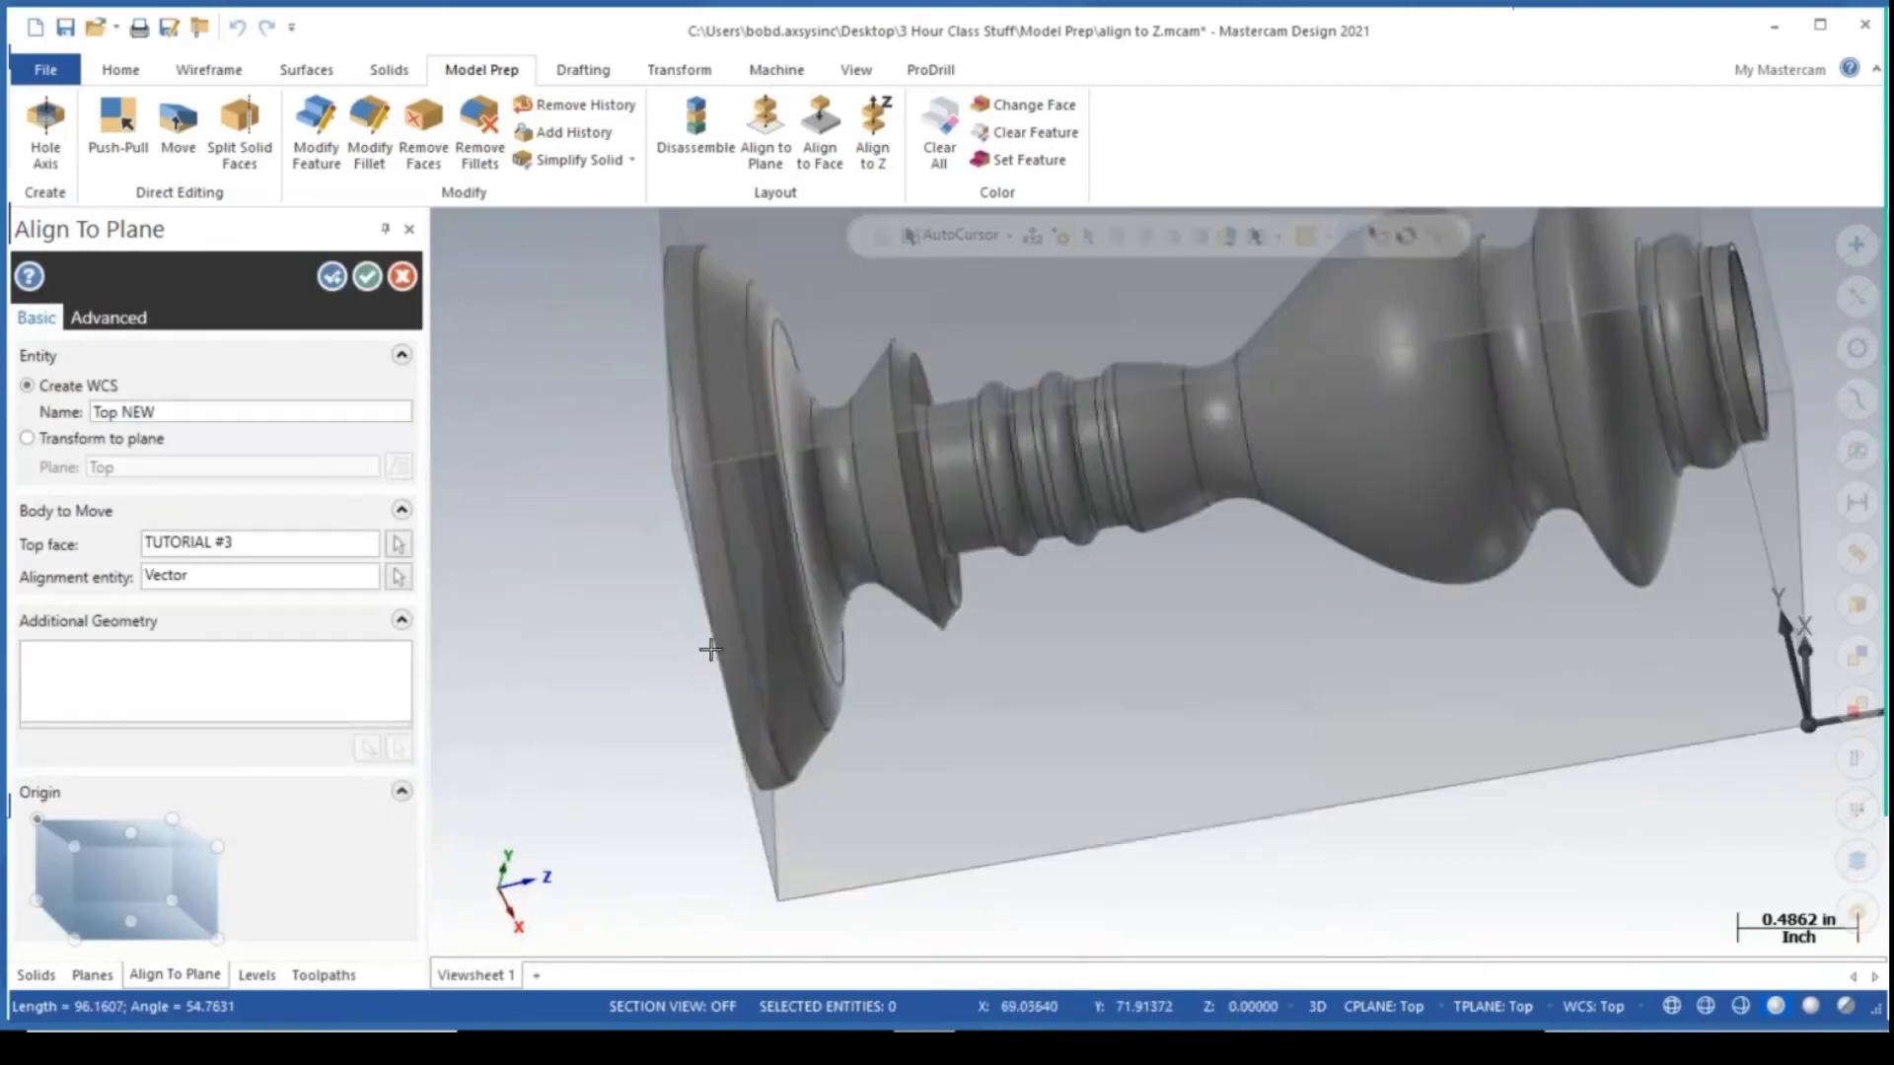
Place the origin at the centre of the bounding box's neck-end face and create the Top NEW plane.
scroll(1059, 588, down, 3)
middle_drag(1059, 588, 1080, 639)
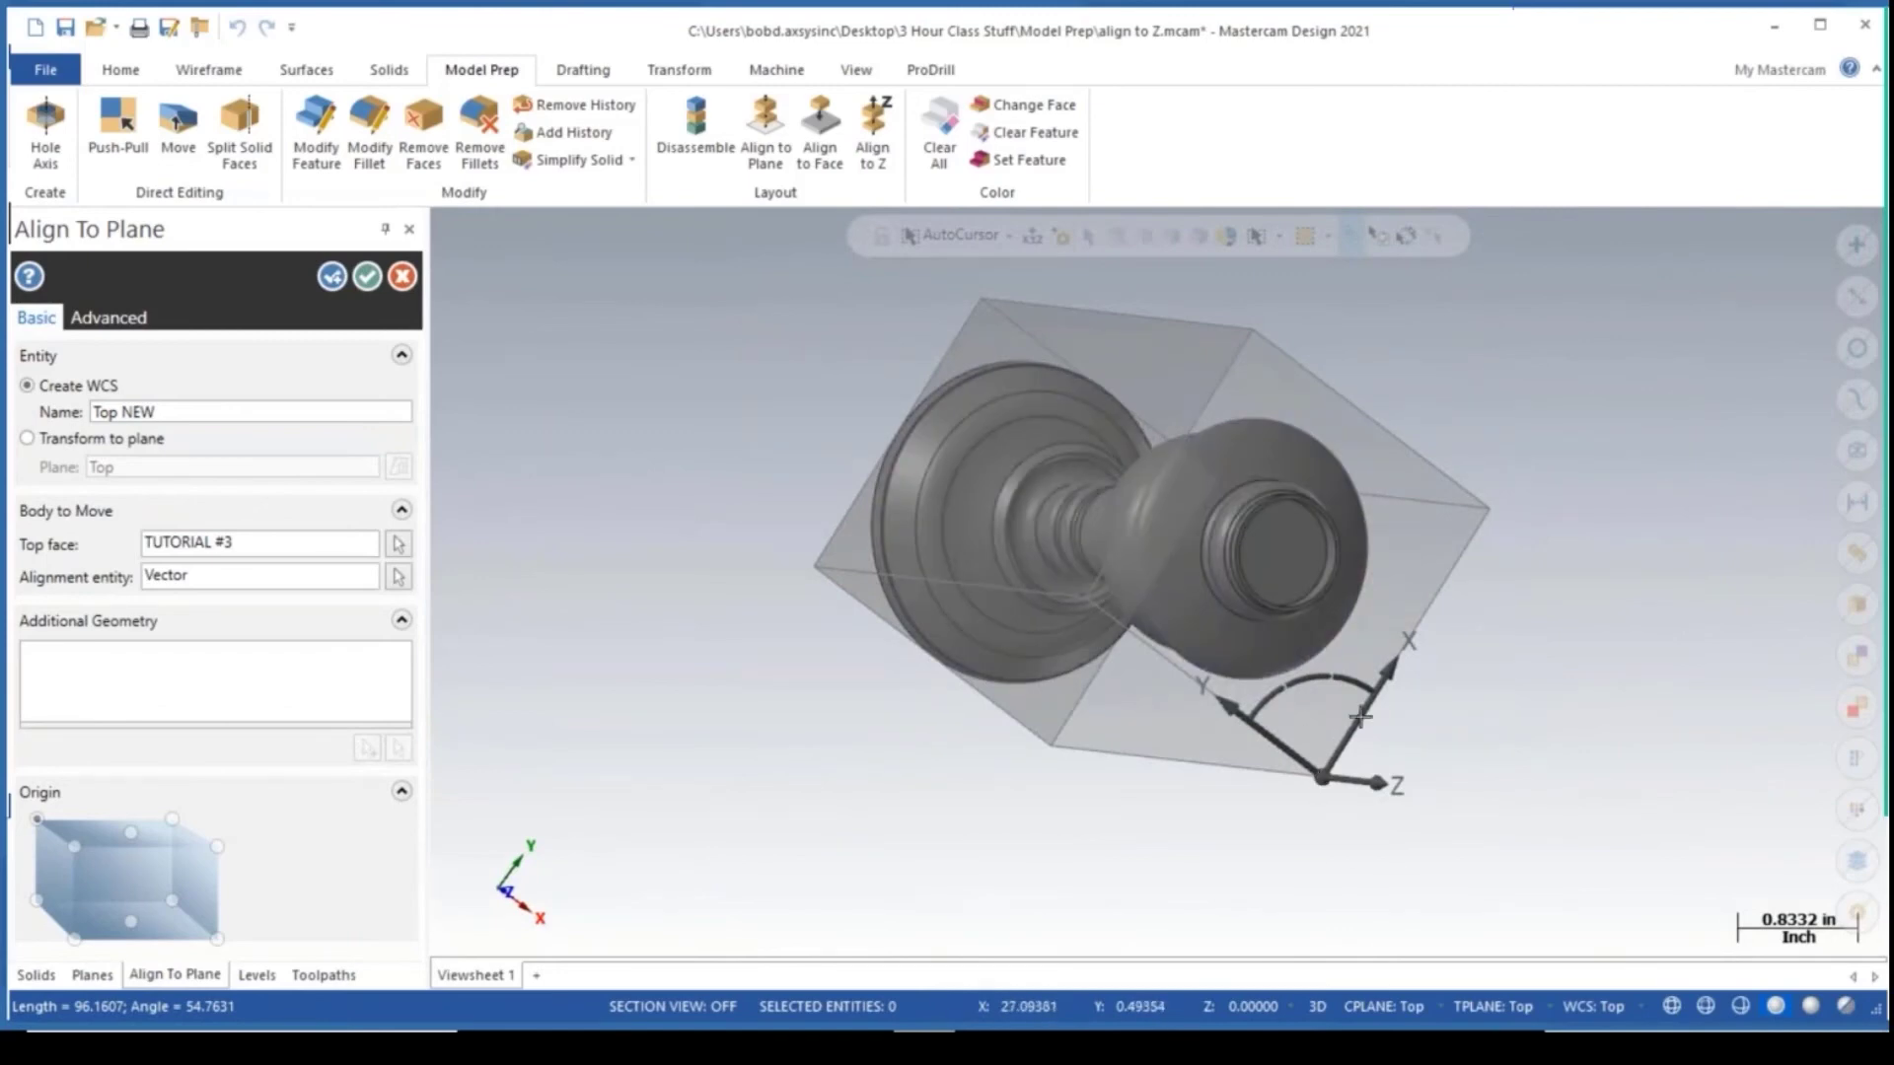
click(131, 834)
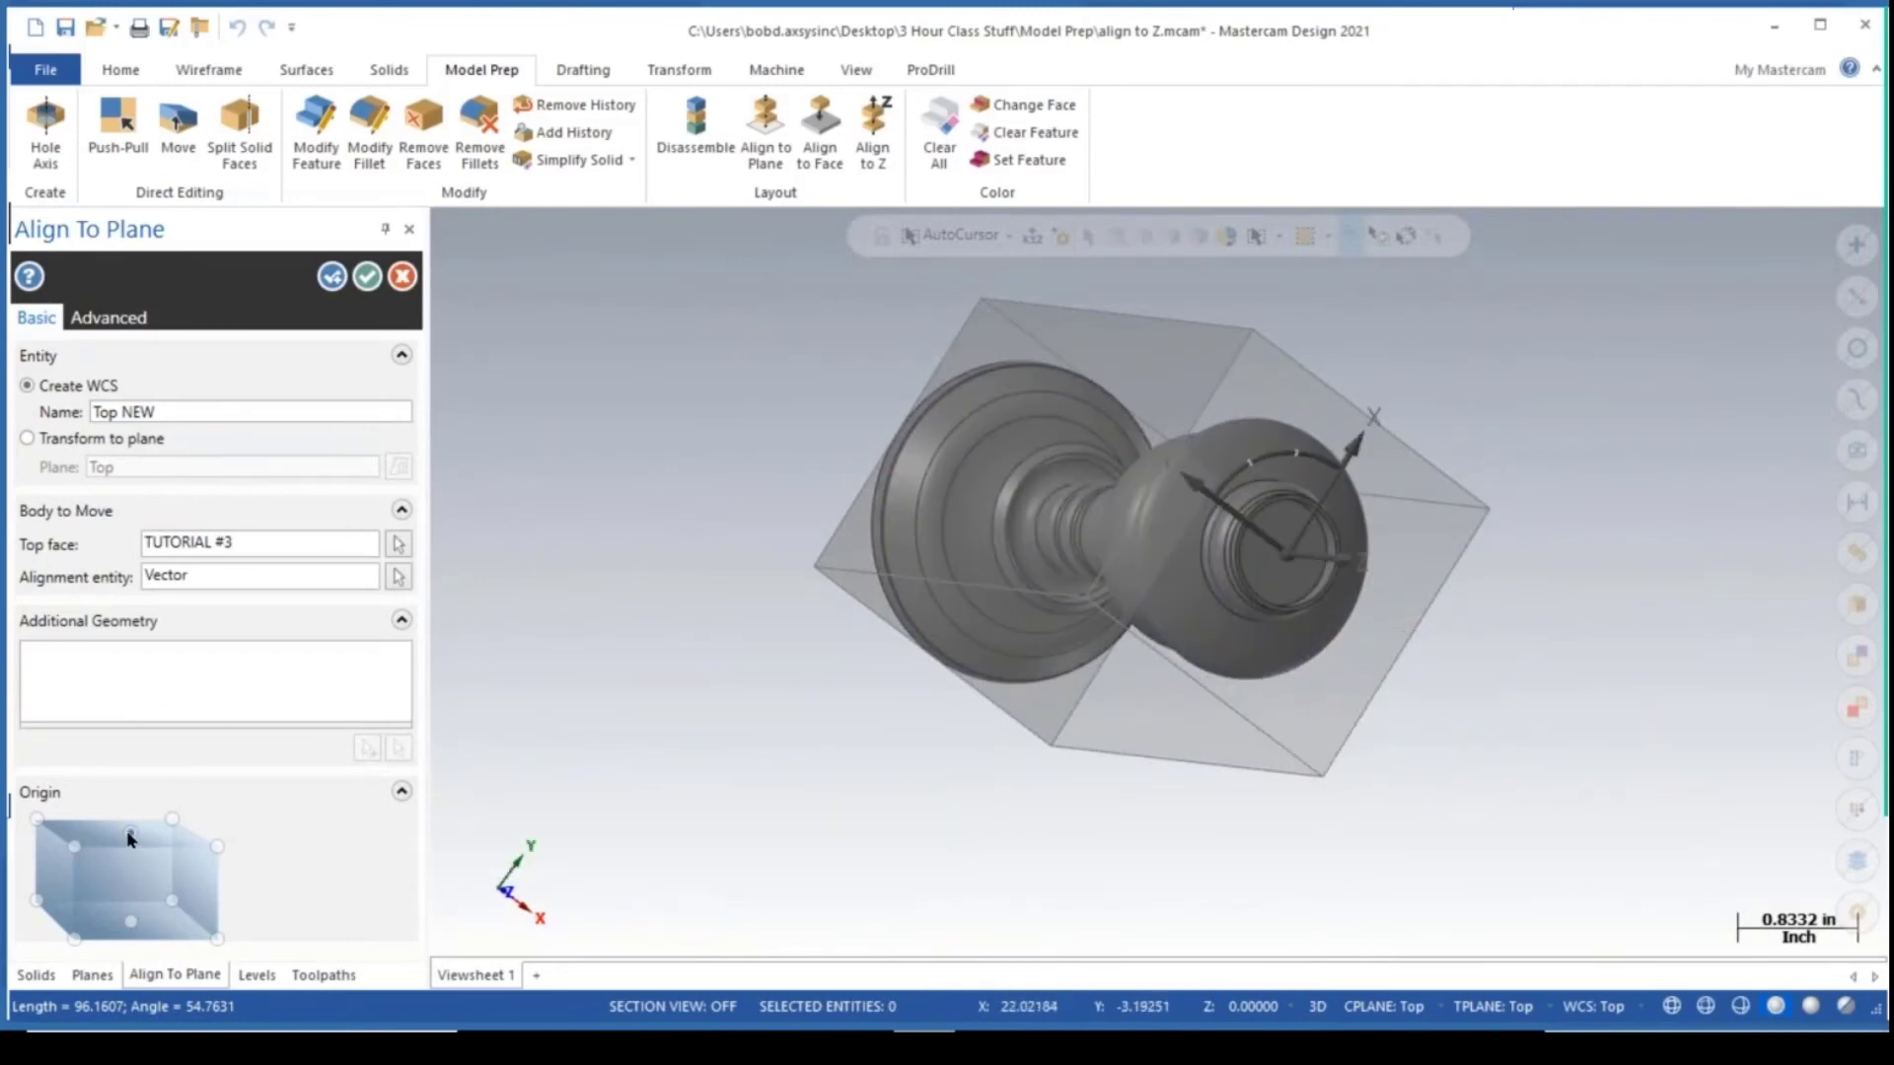
click(367, 278)
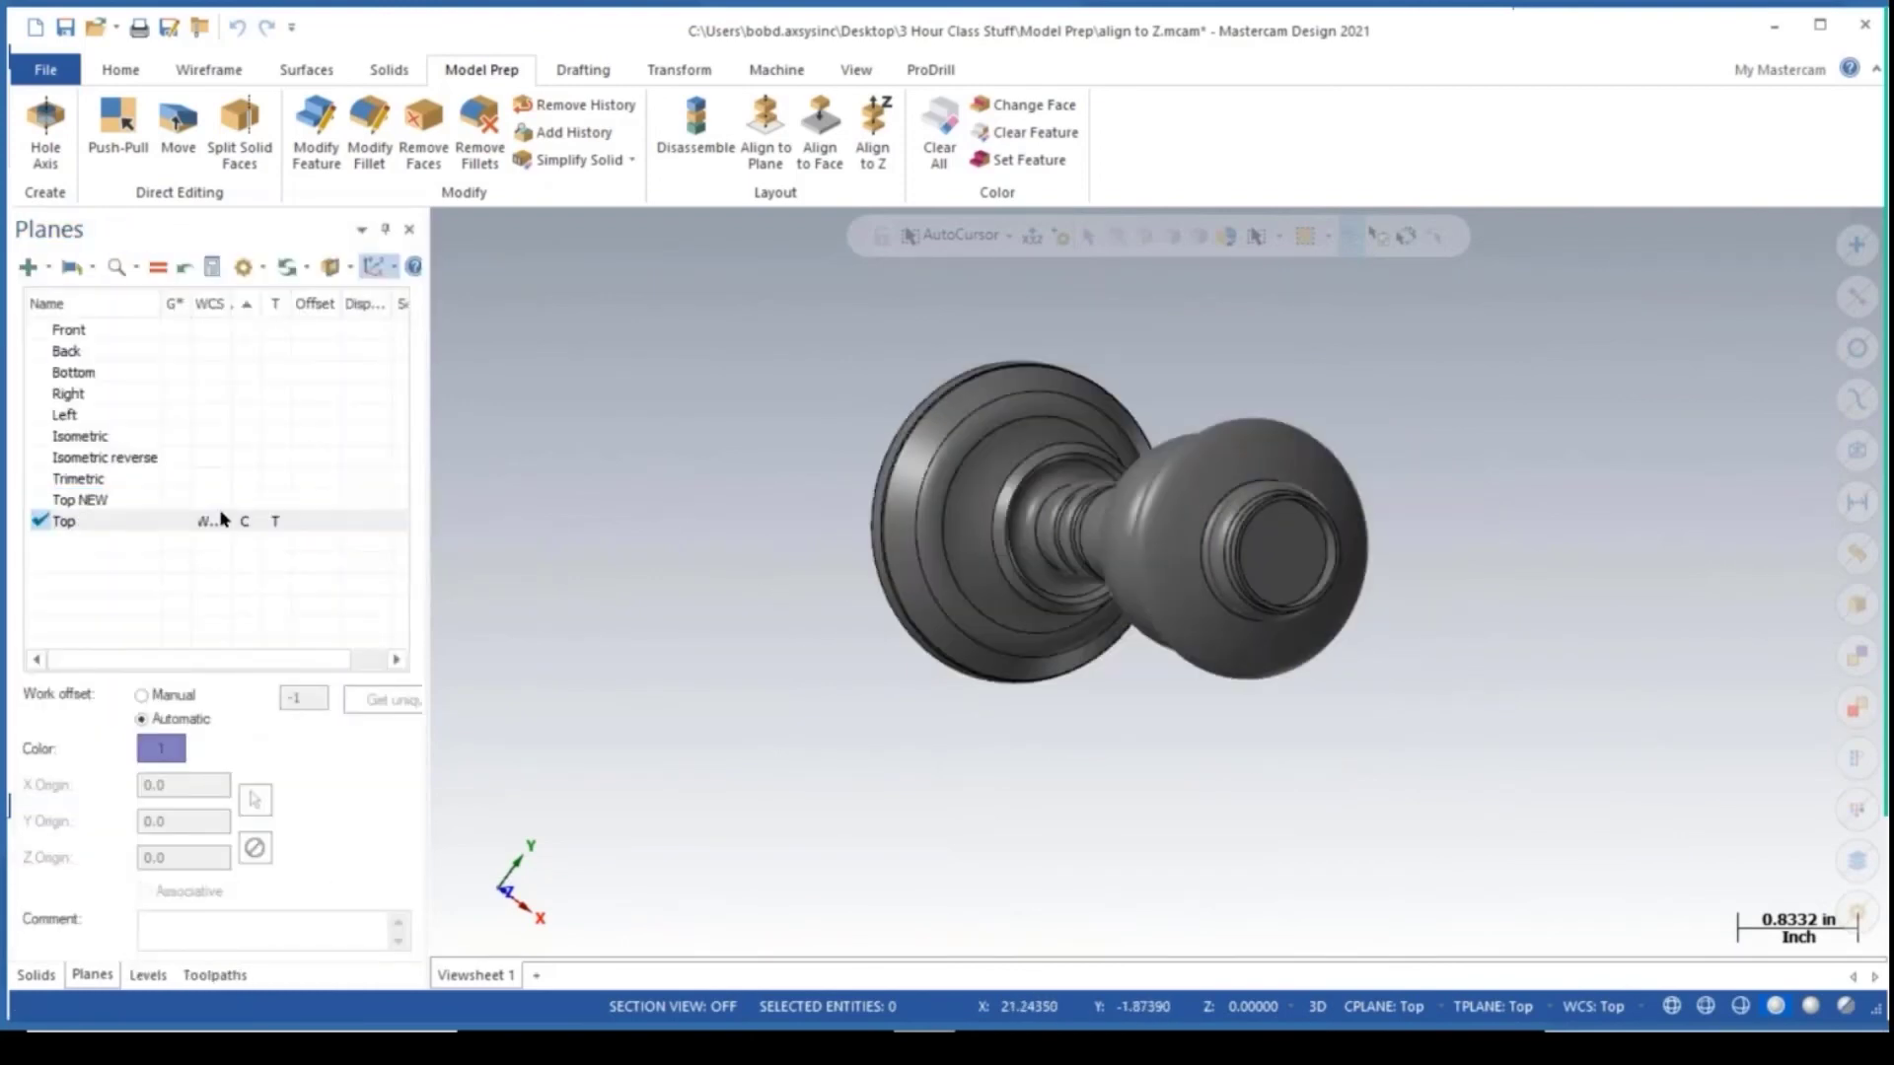
Examine the candlestick's orientation in the Top (WCS) view.
right_click(737, 553)
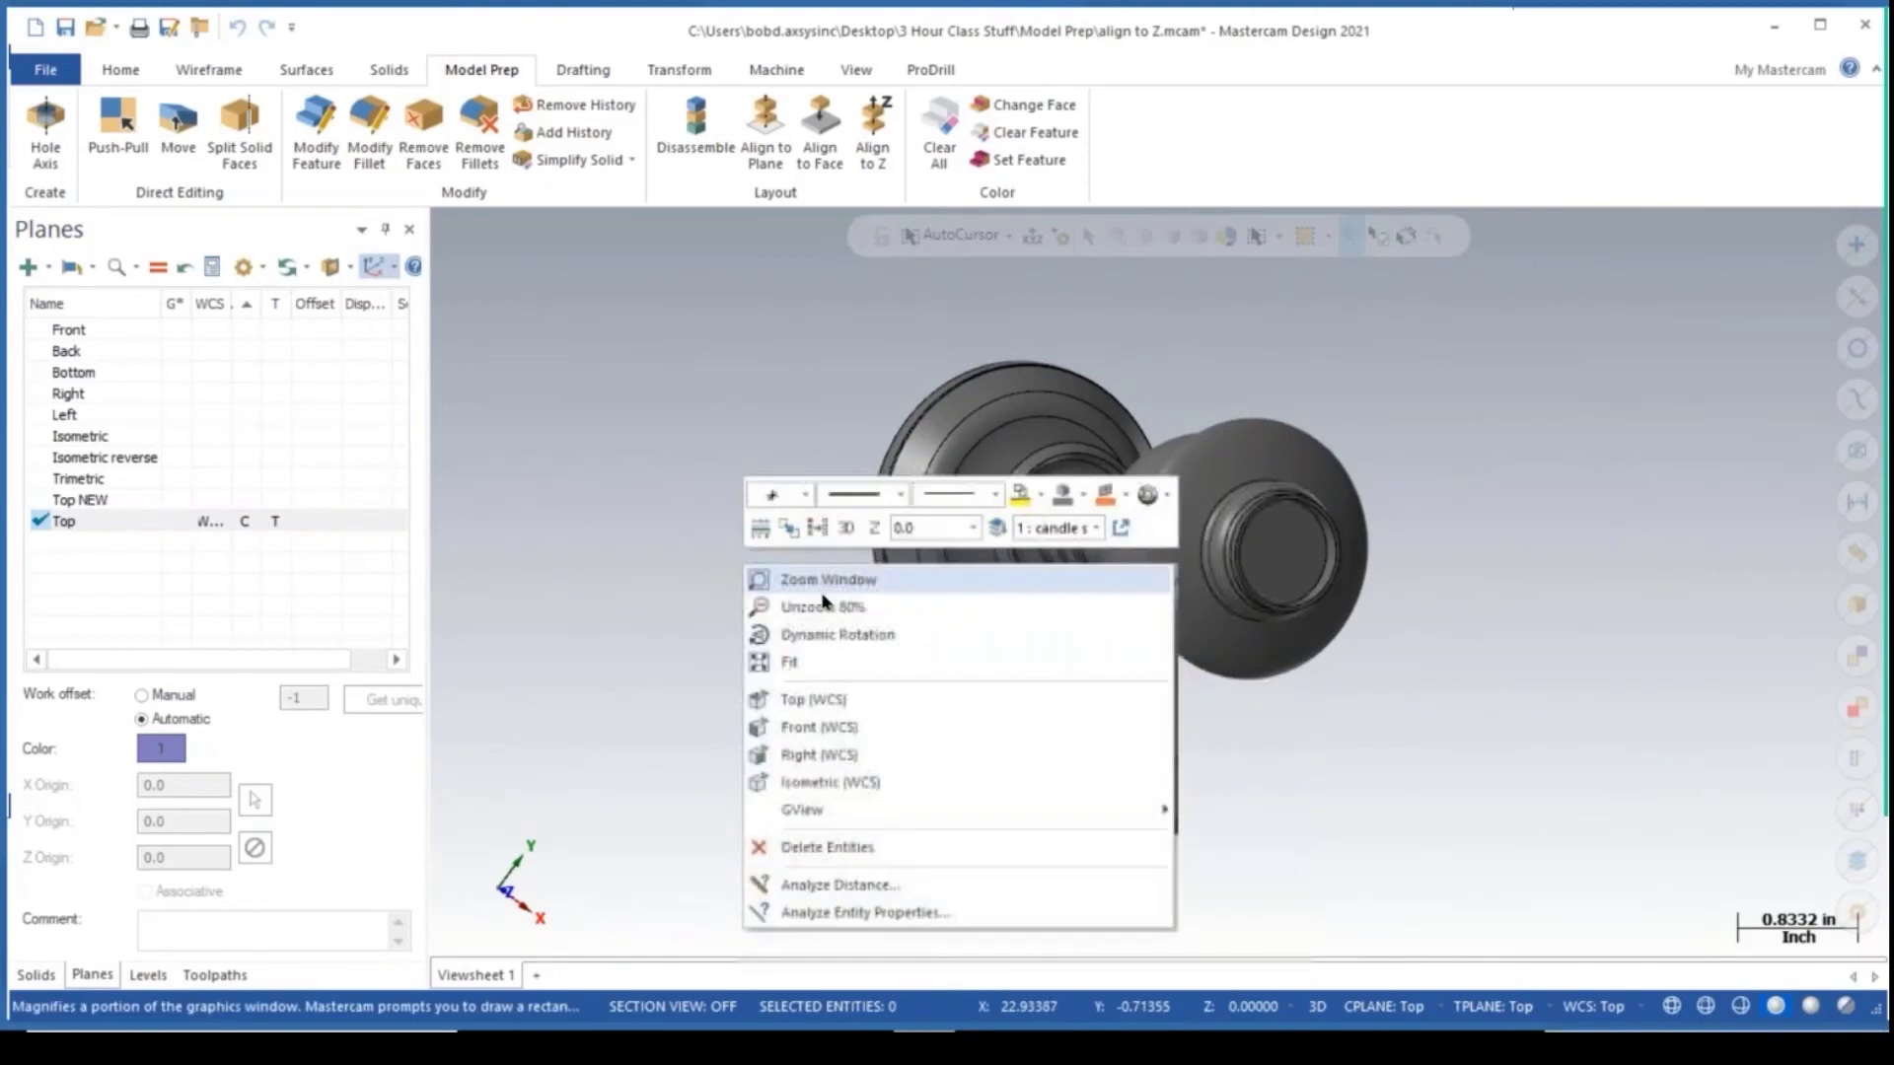
click(830, 697)
scroll(828, 622, down, 1)
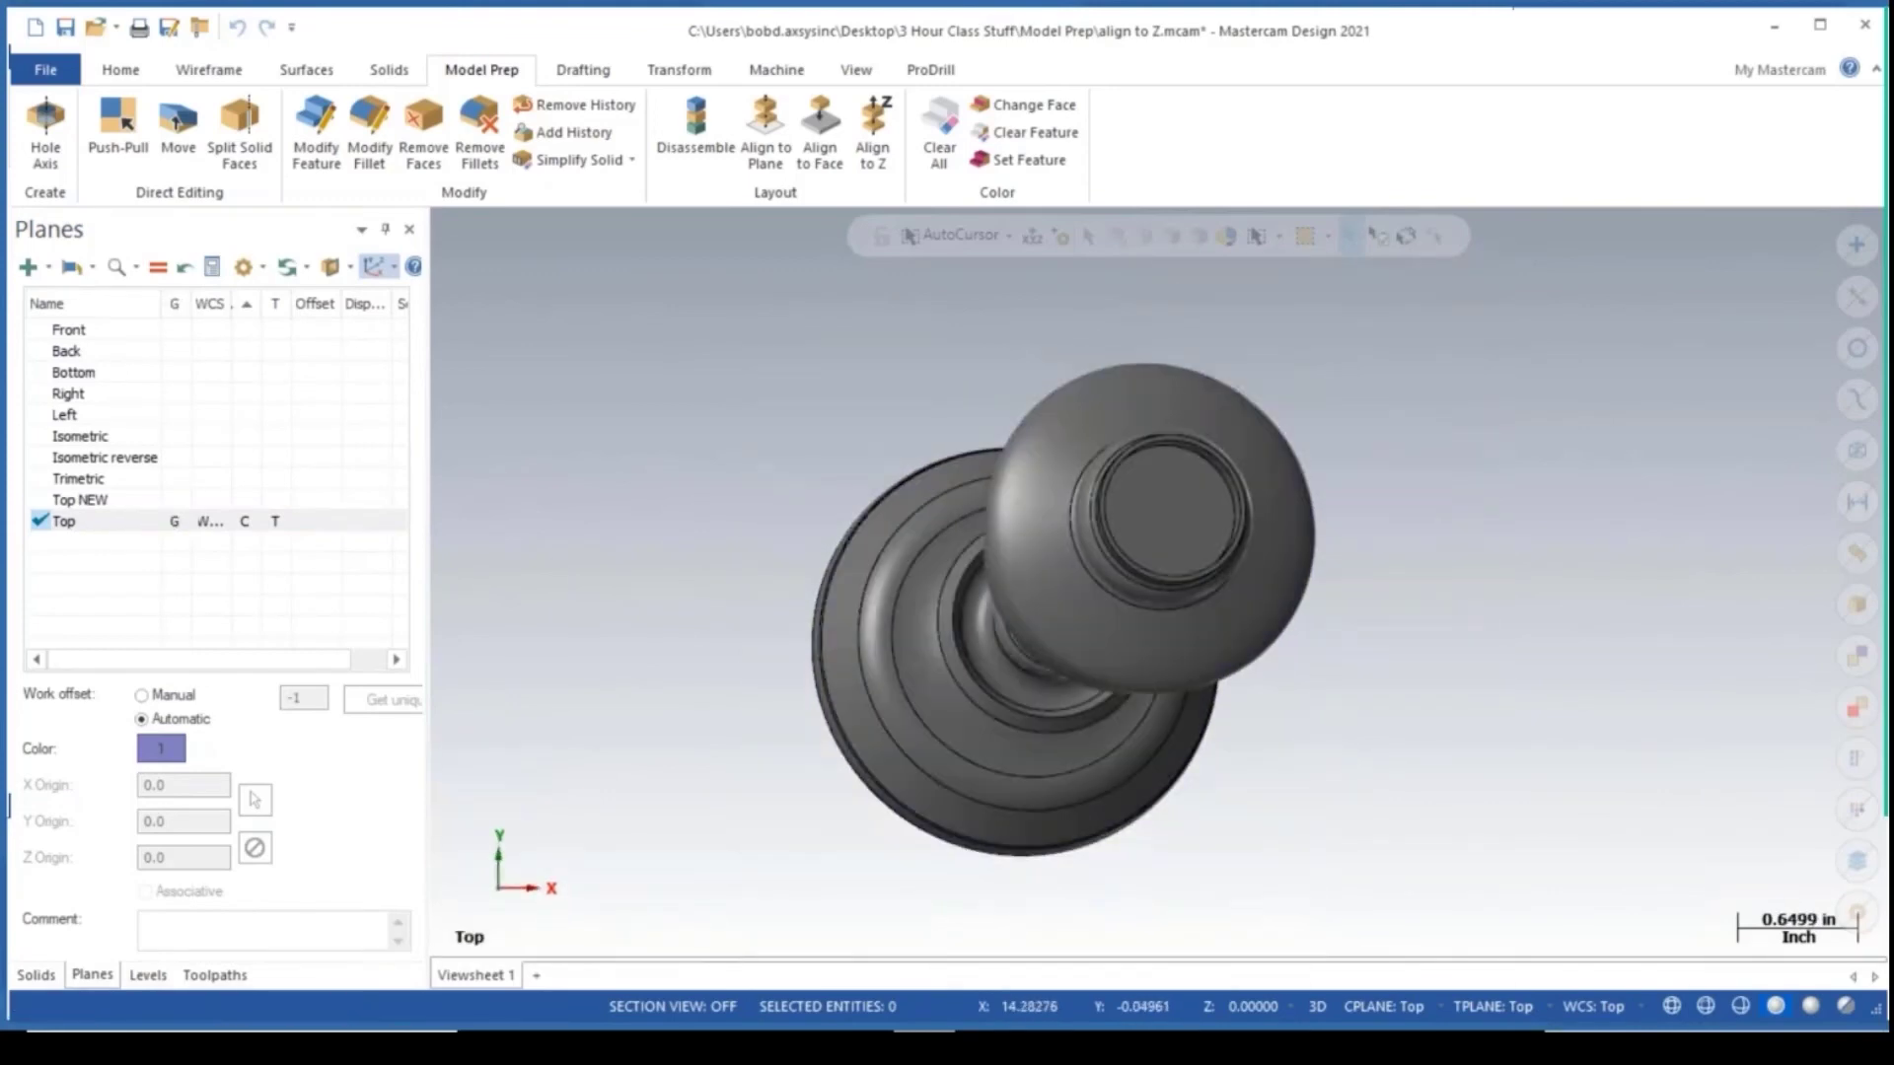
mouse_move(1078, 473)
middle_down()
mouse_move(1048, 477)
mouse_move(1124, 443)
middle_up()
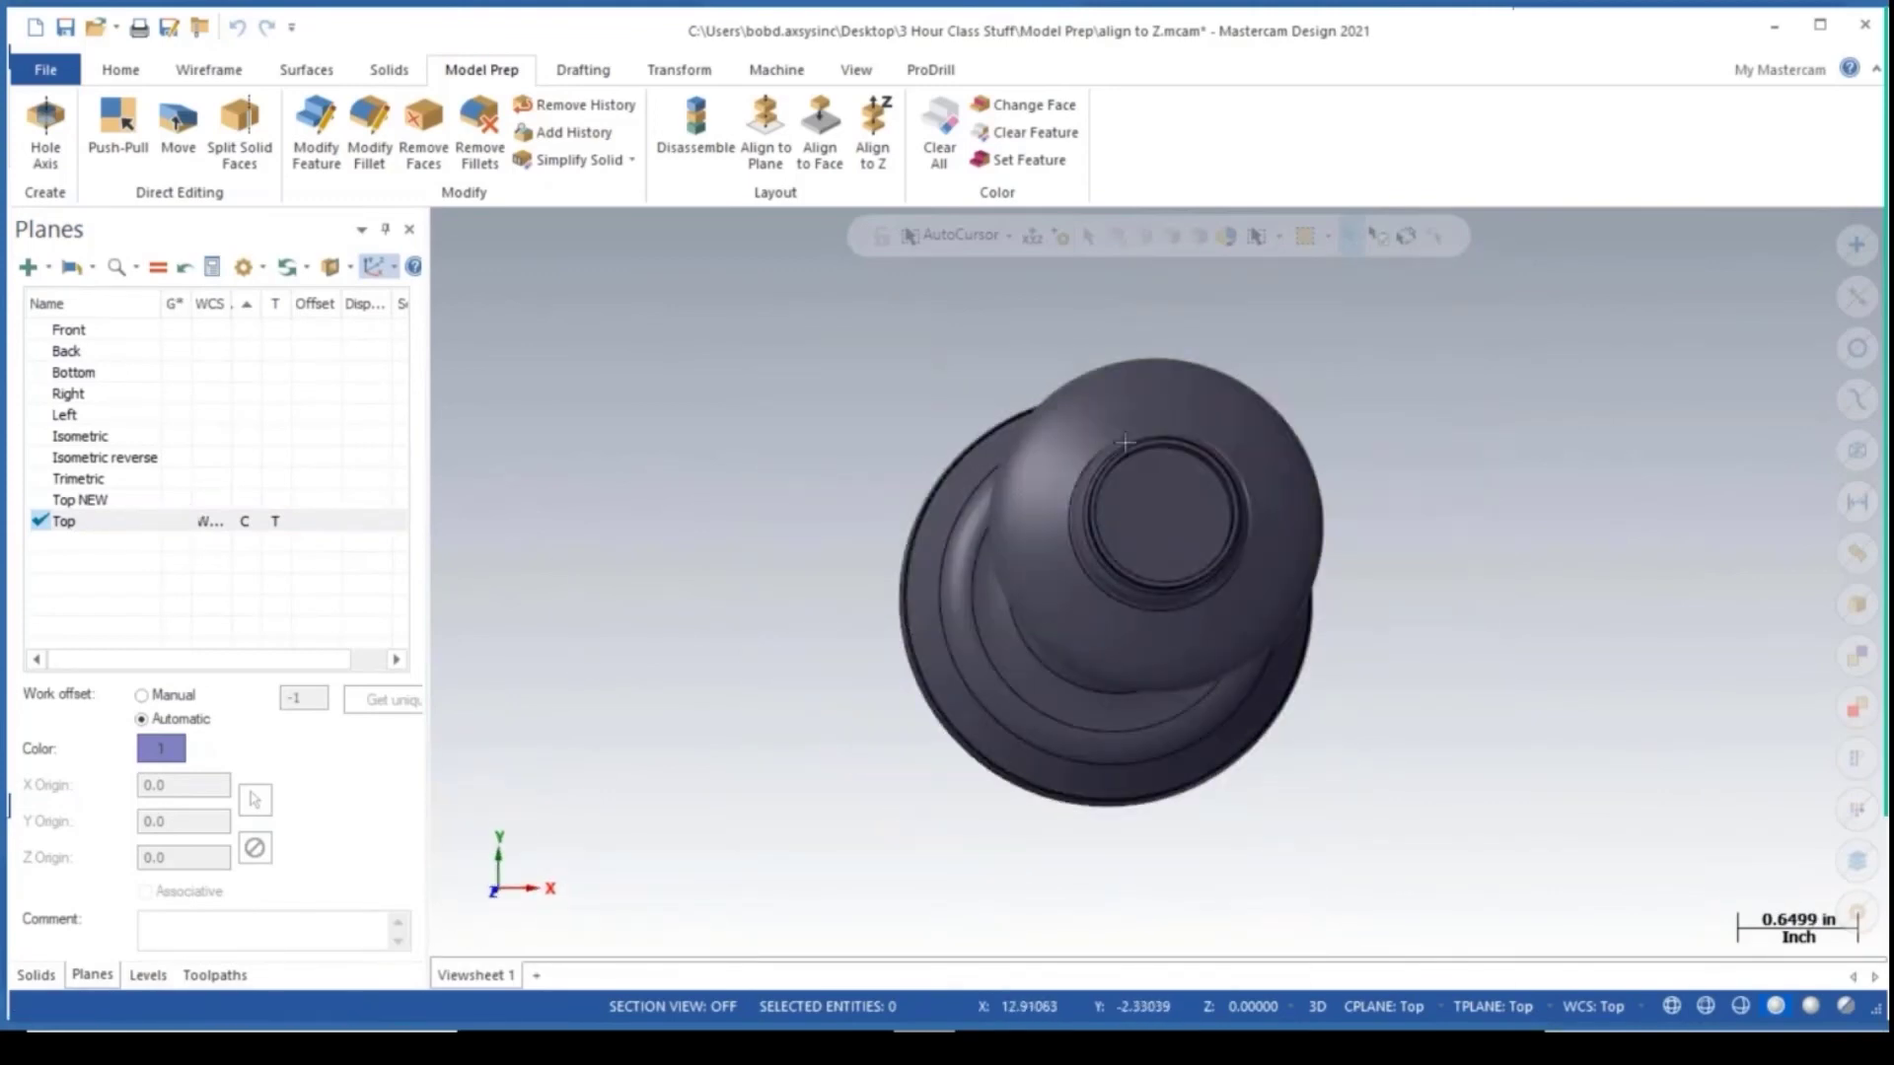
Create another WCS with Align to Plane, using the neck's rim face and an alignment vector from the neck rim to the base circle.
click(765, 138)
middle_drag(998, 601, 1213, 589)
scroll(1514, 643, up, 5)
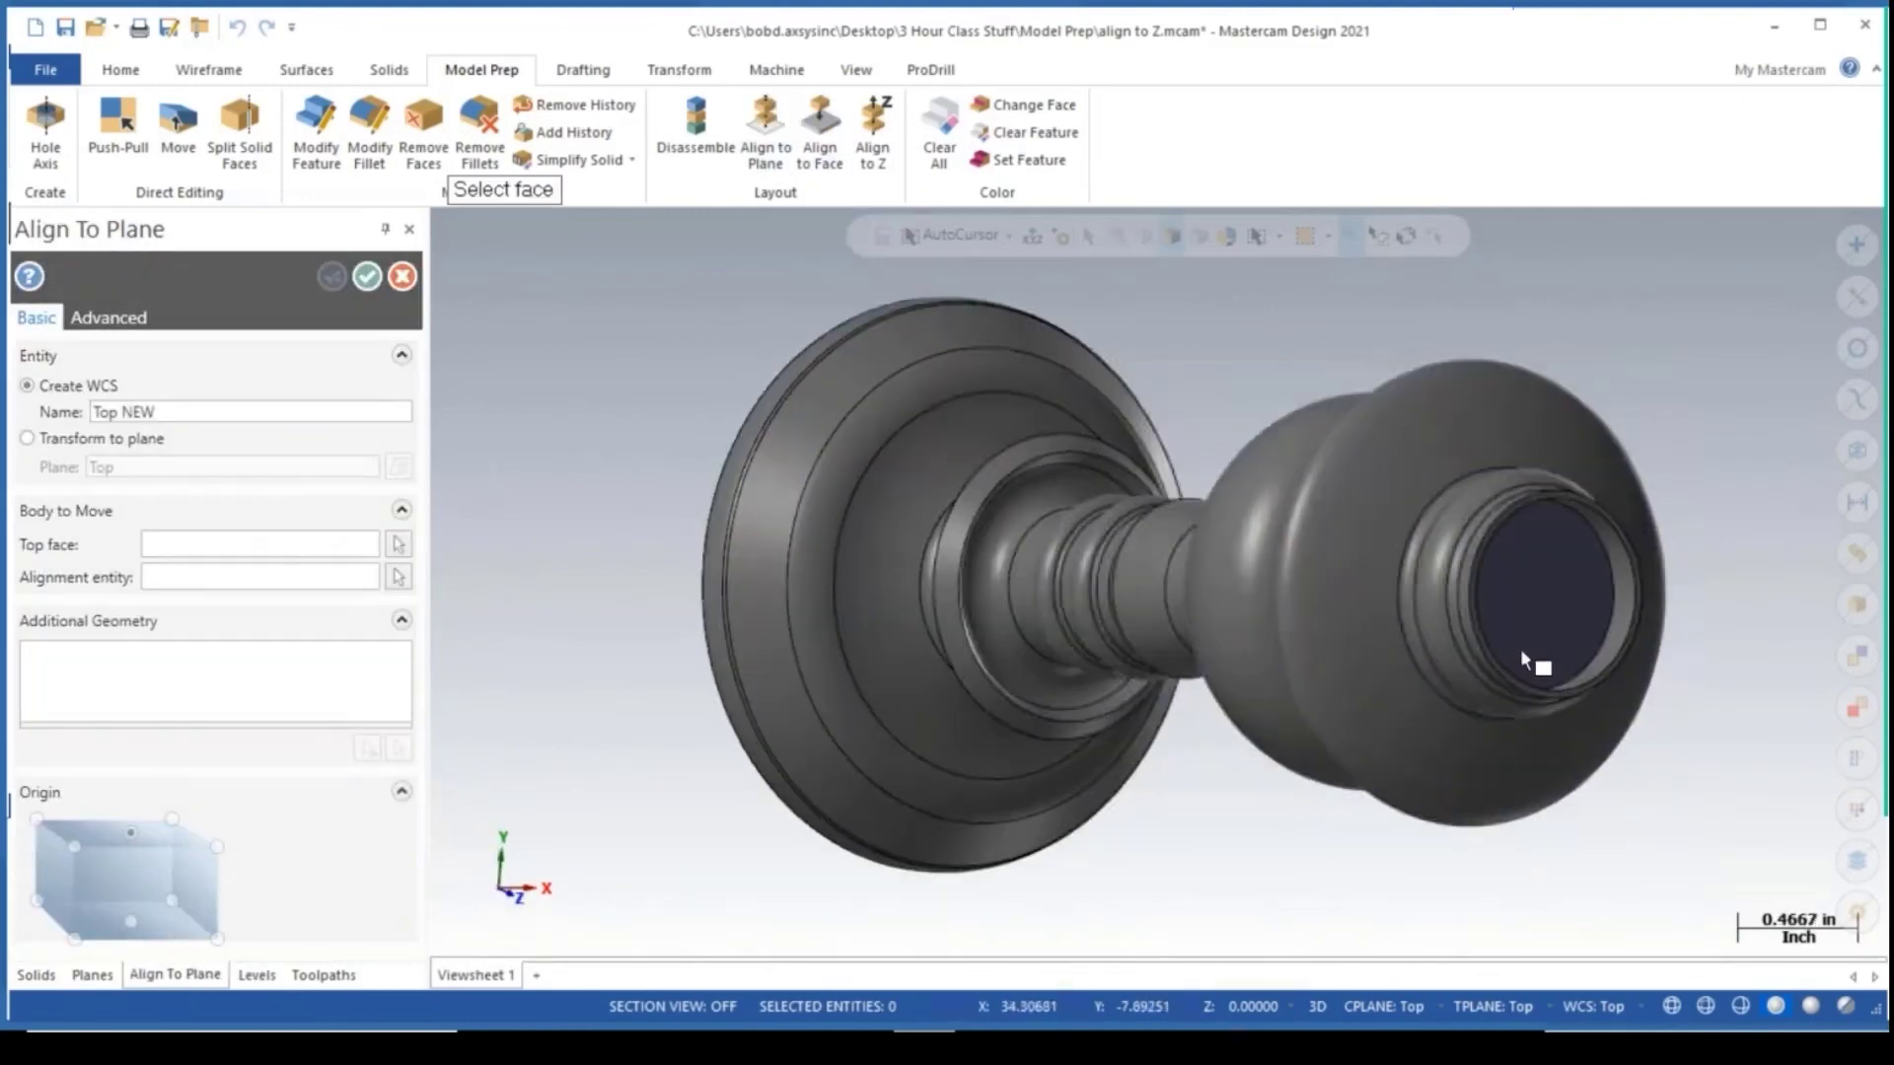
scroll(1460, 573, up, 1)
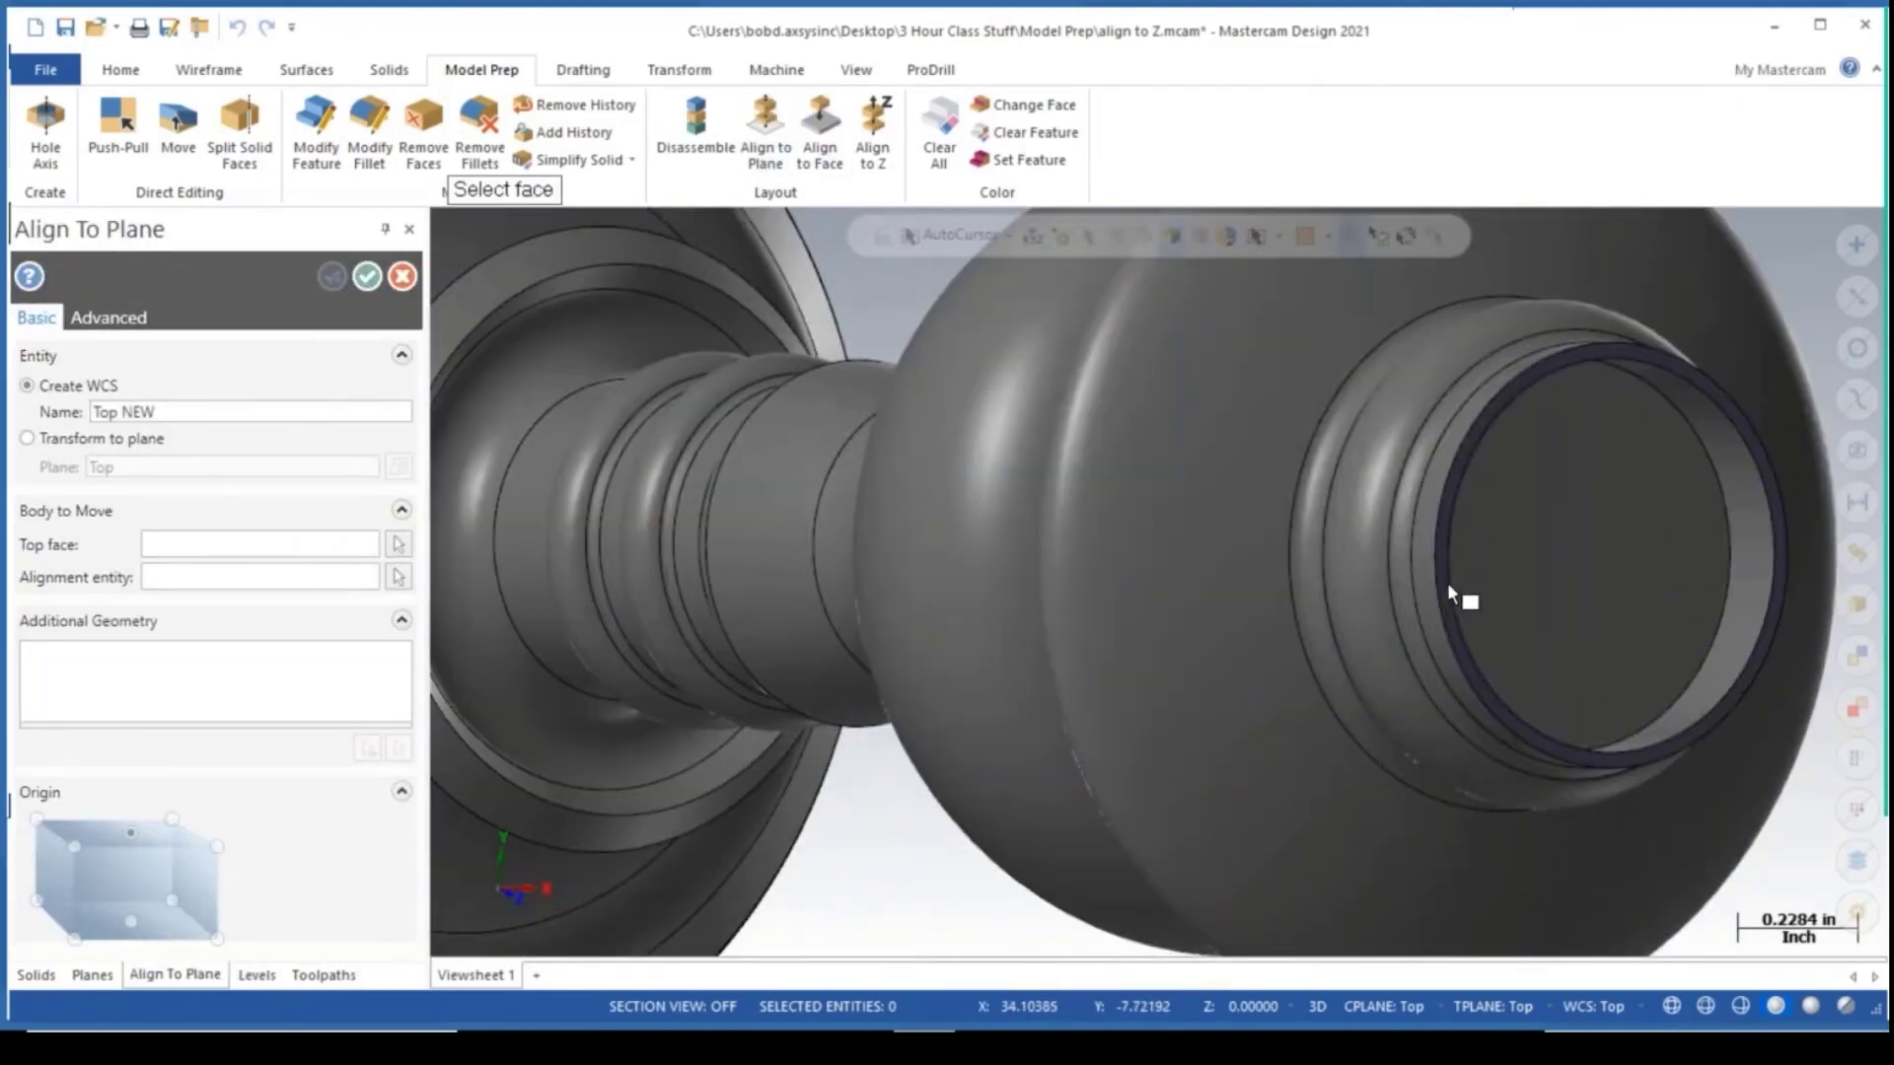
click(1447, 582)
click(1451, 665)
scroll(1327, 668, down, 4)
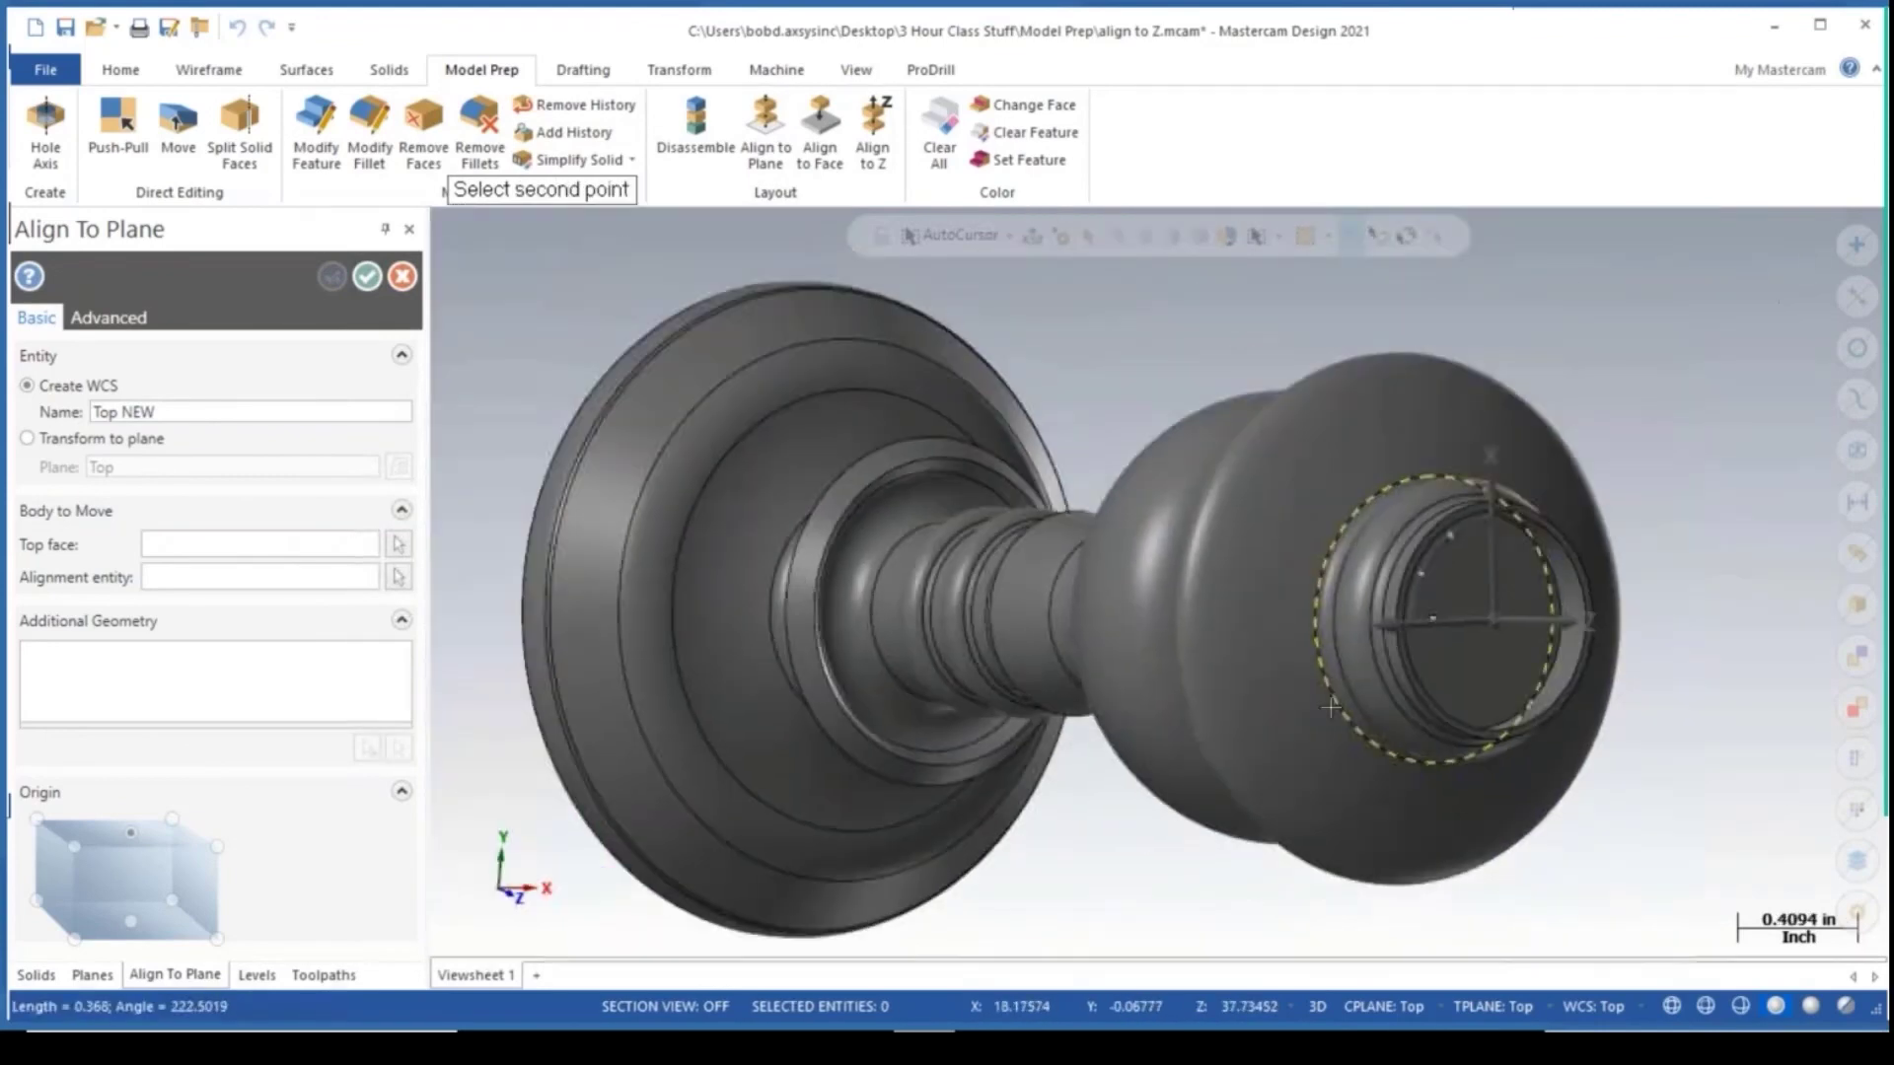
middle_drag(1330, 668, 1440, 674)
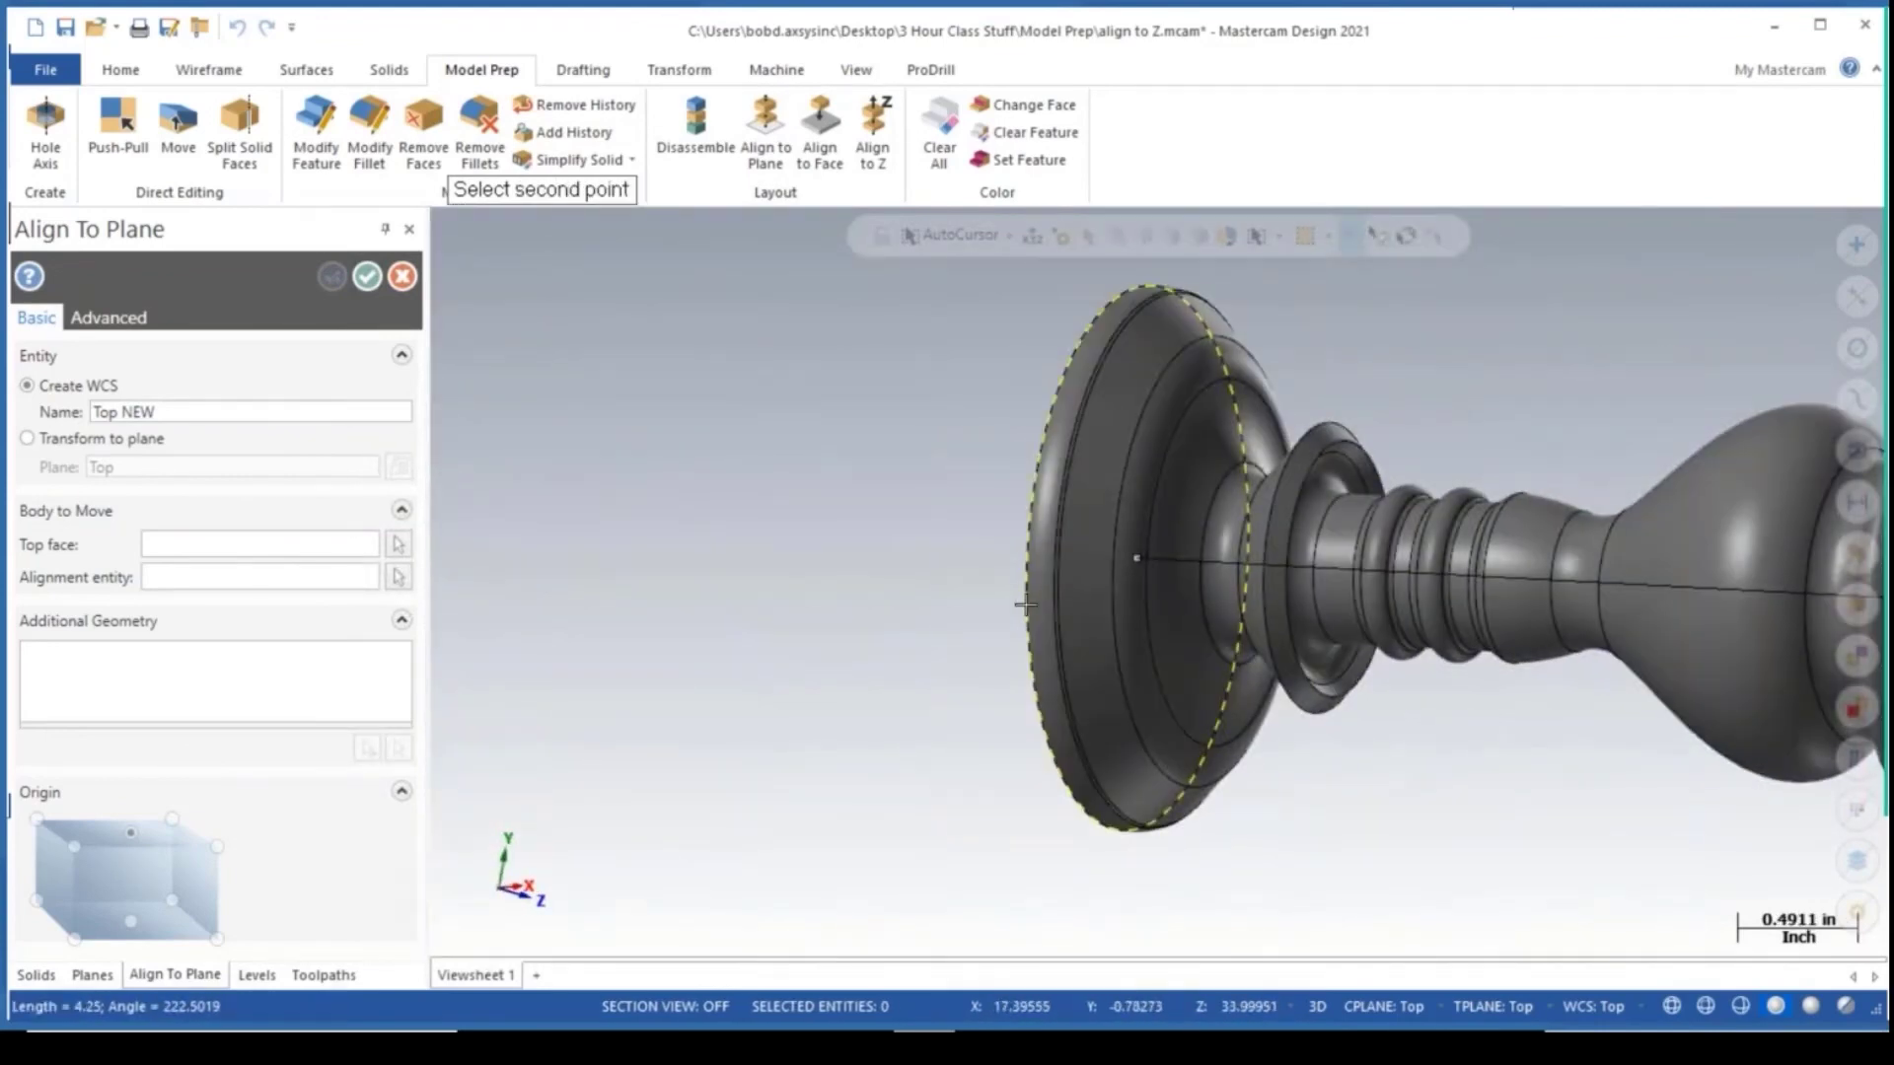
click(1030, 557)
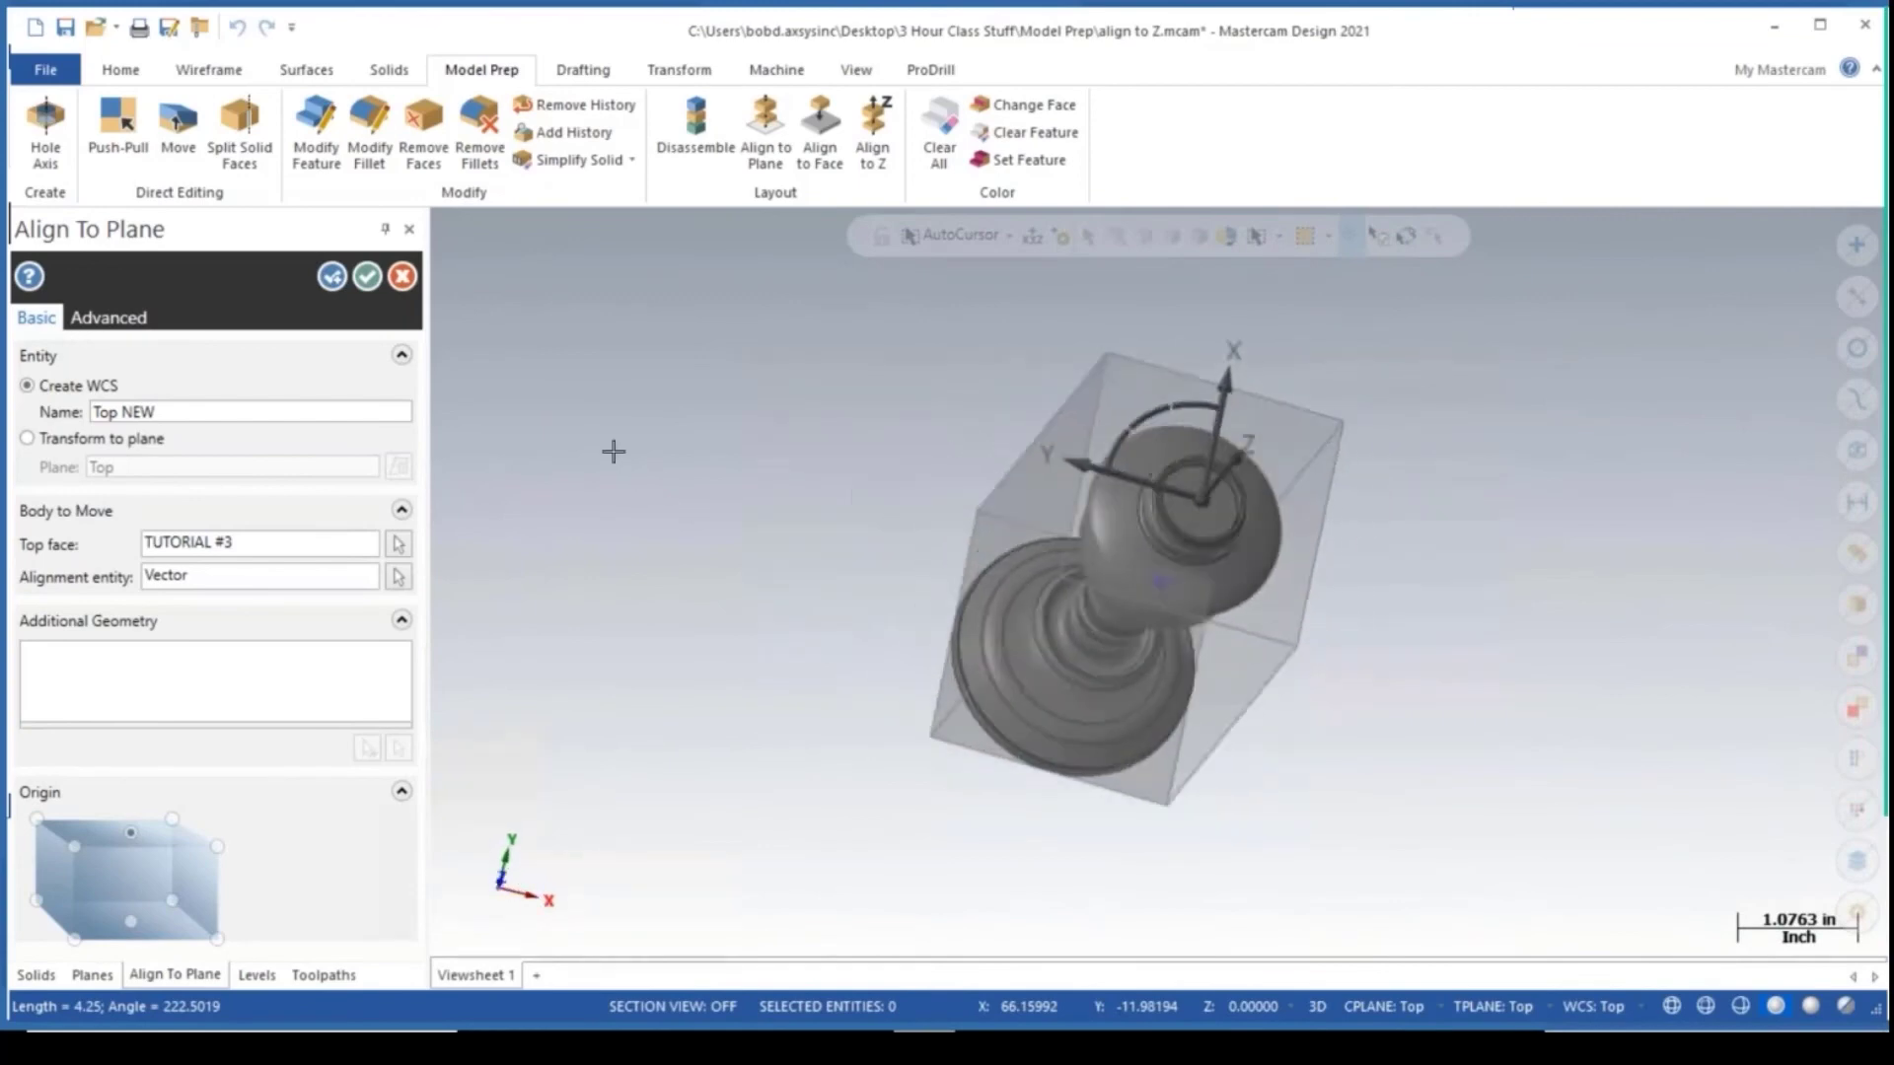
click(369, 278)
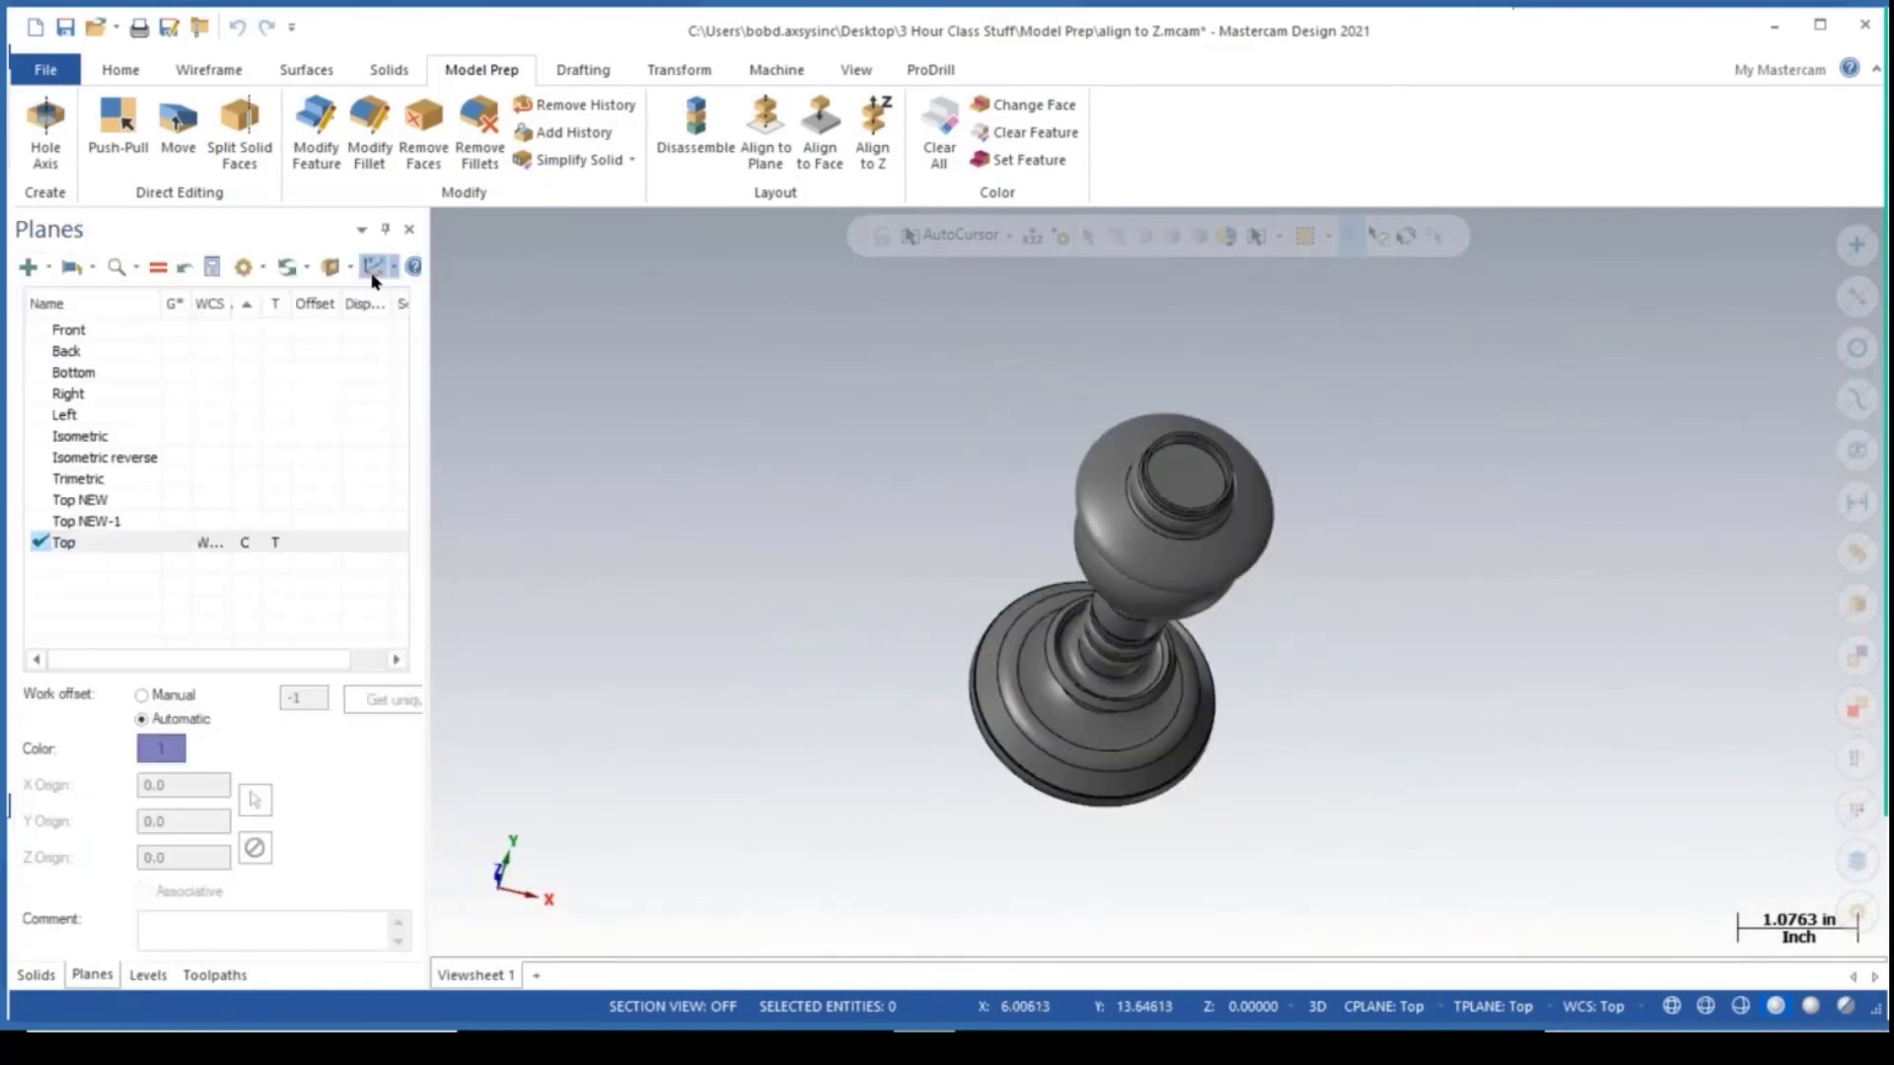
Make Top NEW-1 the graphics view, WCS, construction plane and tool plane, and check its axes on the candlestick.
click(179, 522)
middle_drag(930, 614, 917, 482)
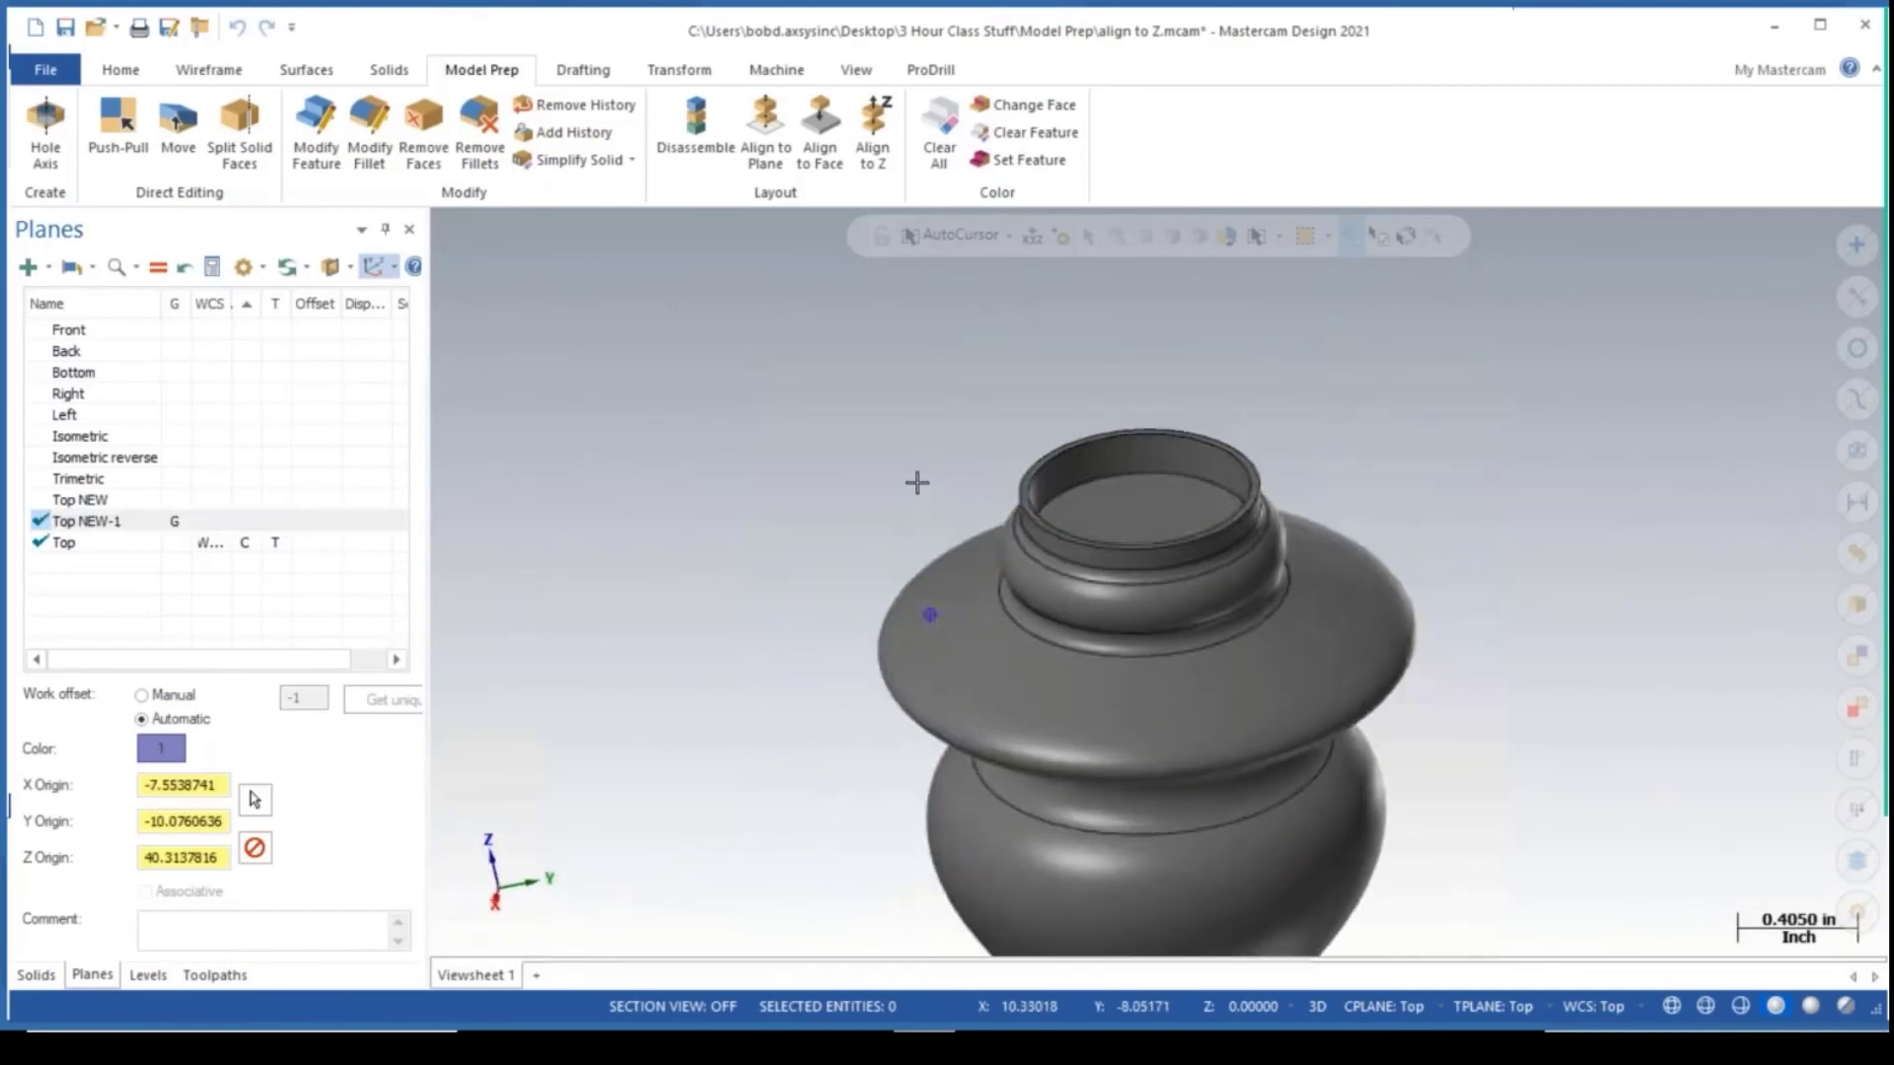
scroll(919, 479, down, 4)
click(206, 523)
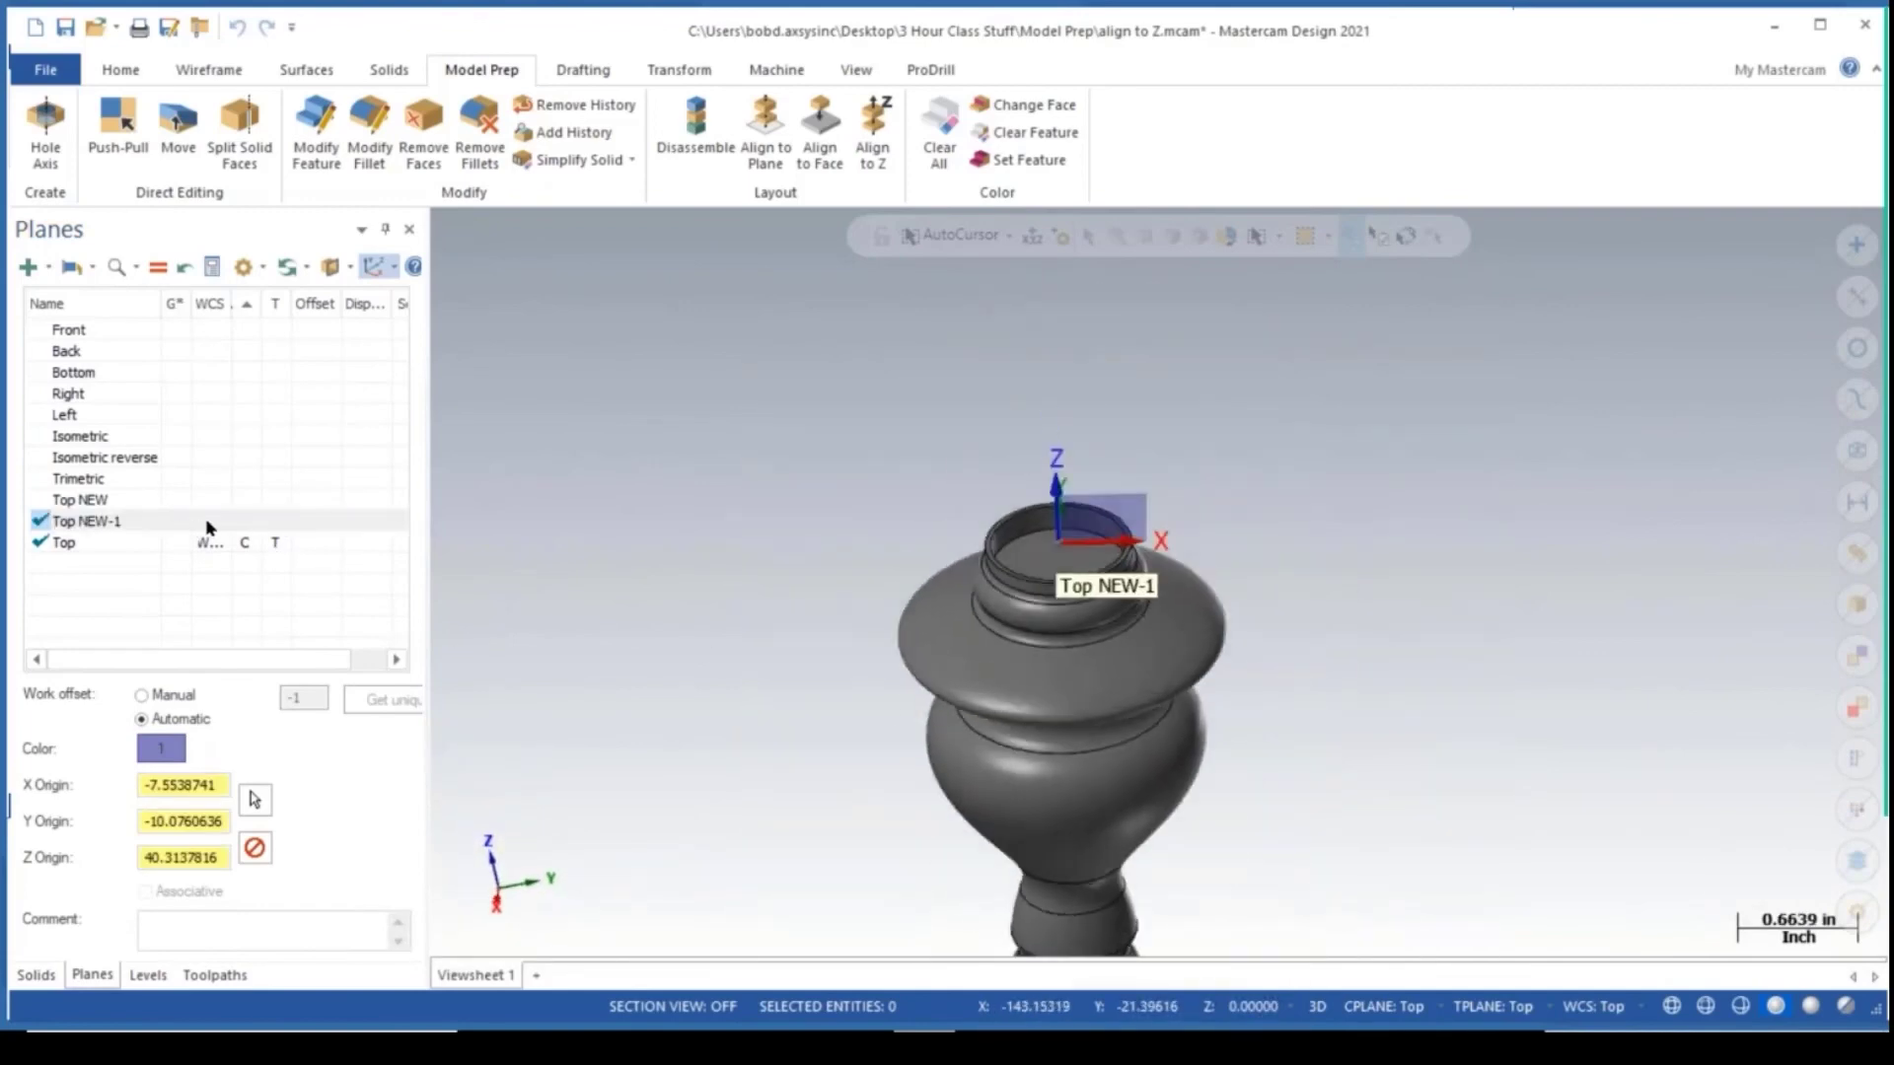
click(212, 523)
click(245, 523)
click(269, 522)
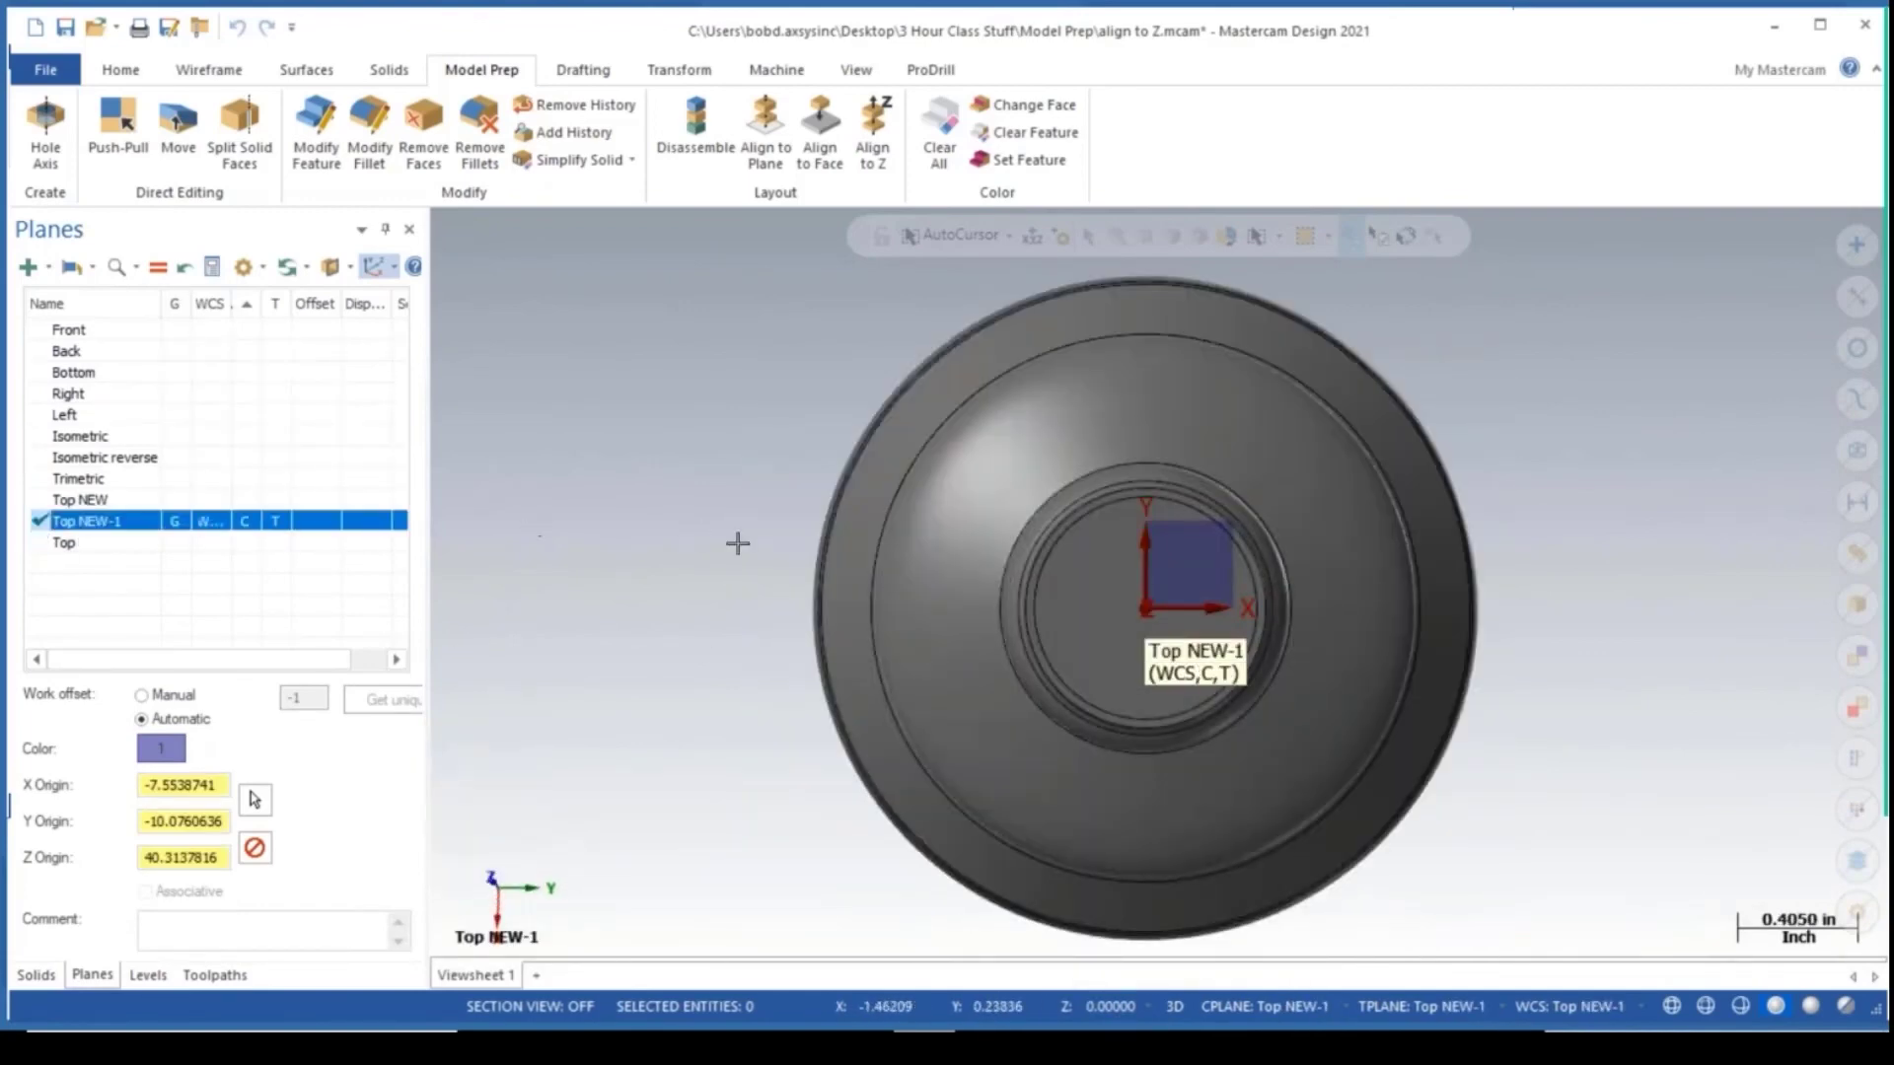
mouse_move(738, 543)
middle_down()
mouse_move(753, 470)
mouse_move(1121, 579)
mouse_move(1086, 551)
middle_up()
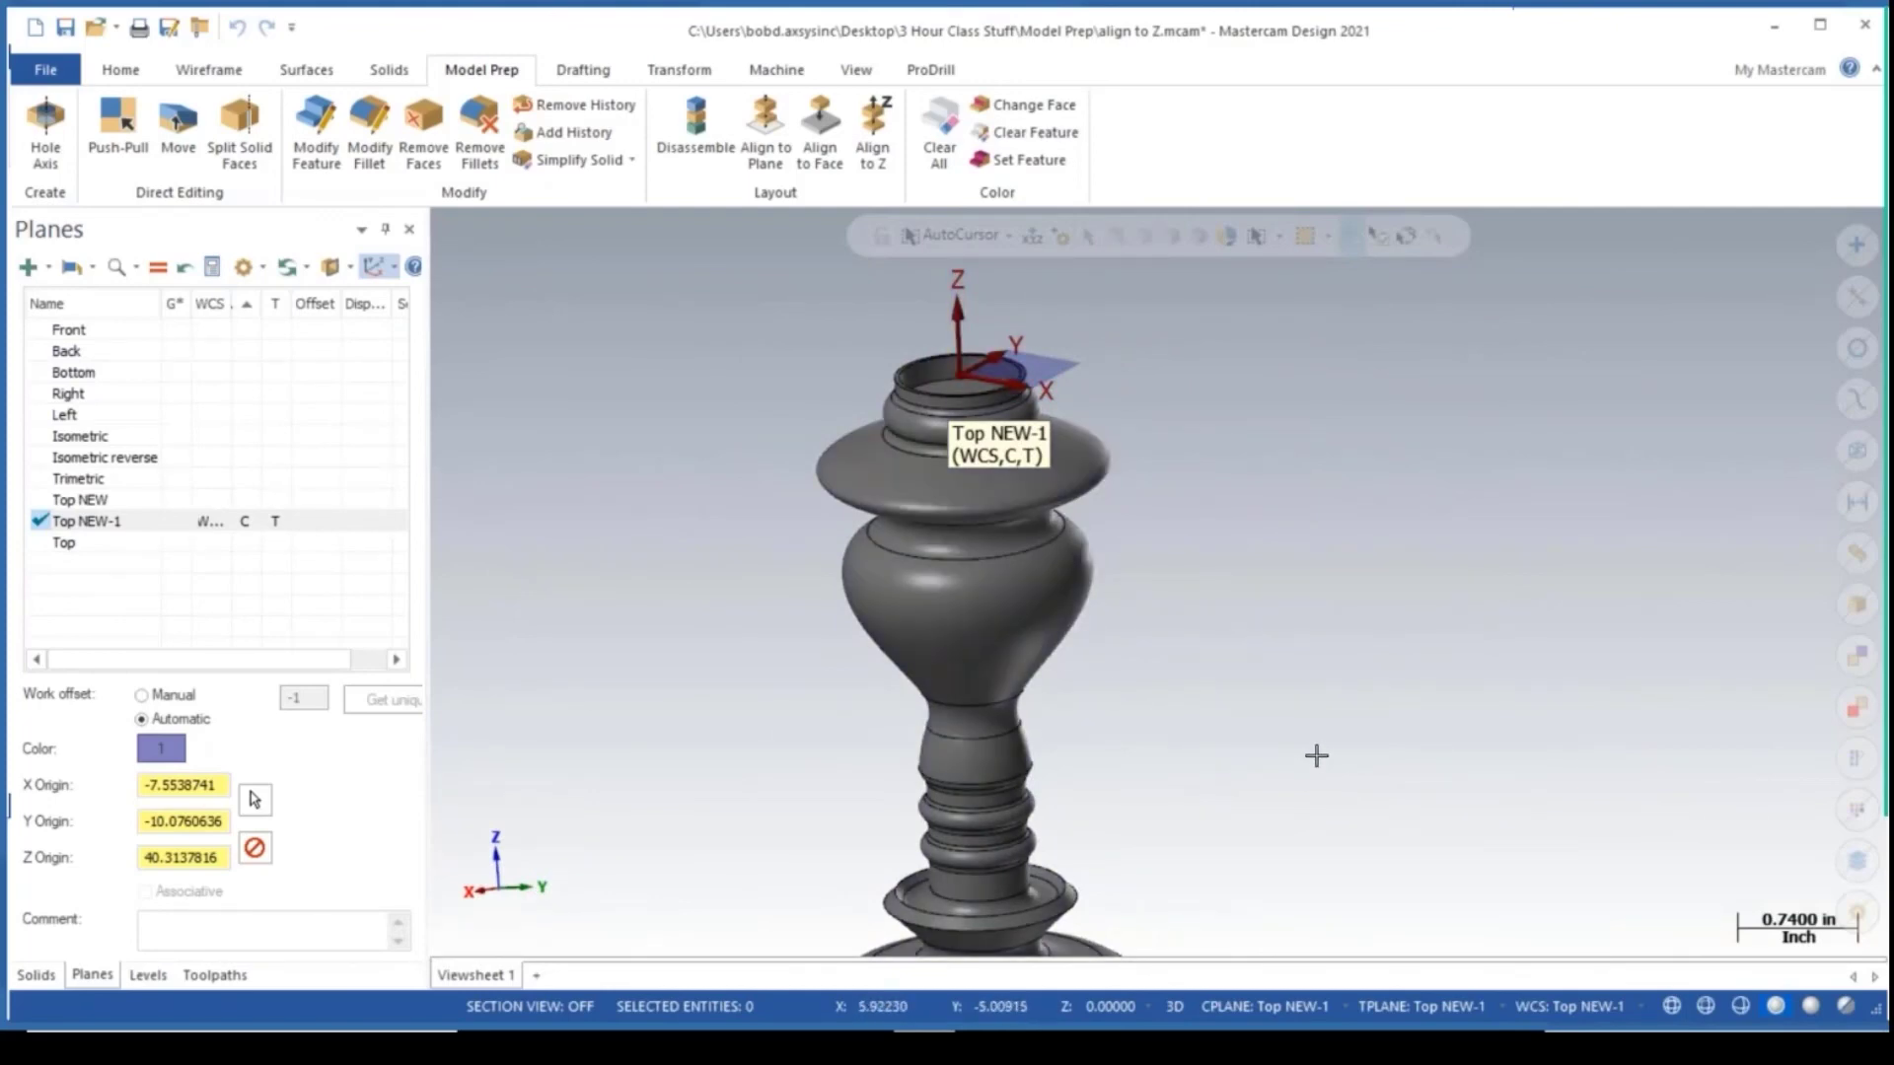
scroll(1136, 579, down, 2)
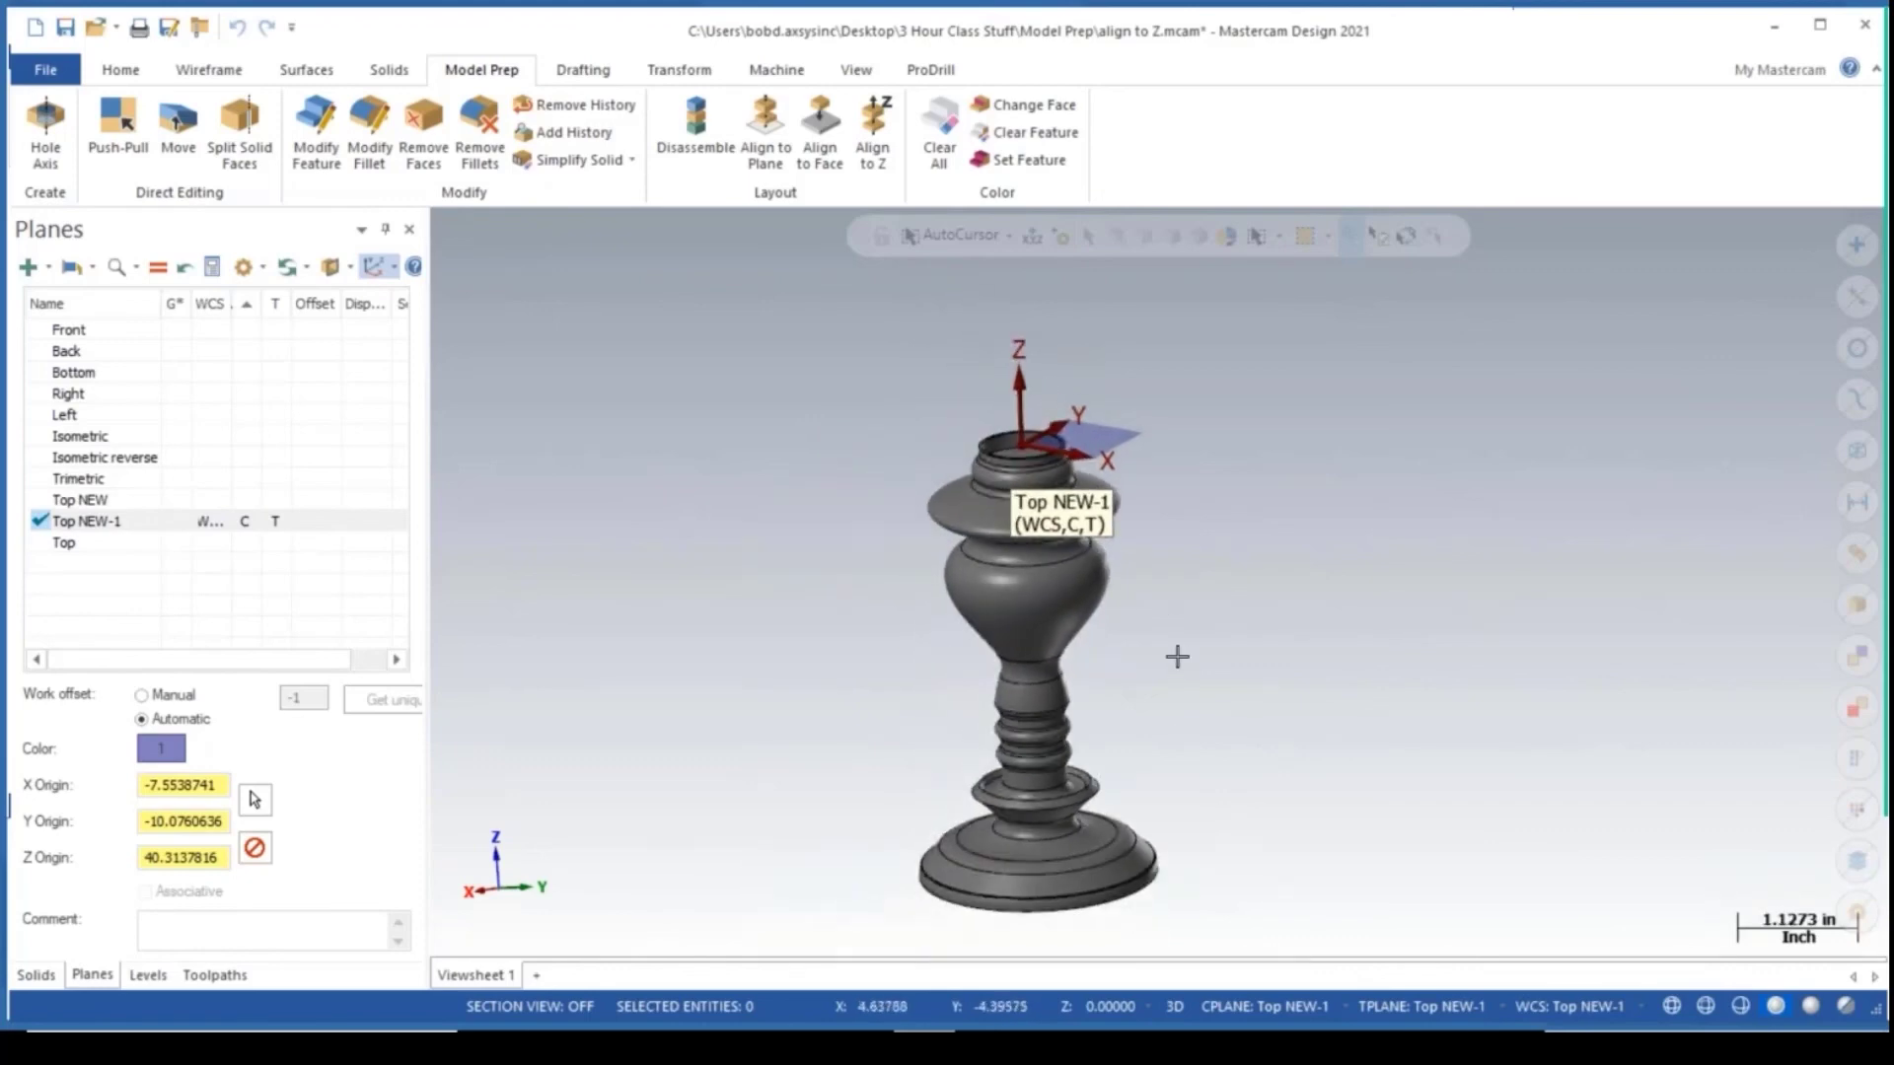
shift+middle_drag(1176, 657, 1201, 624)
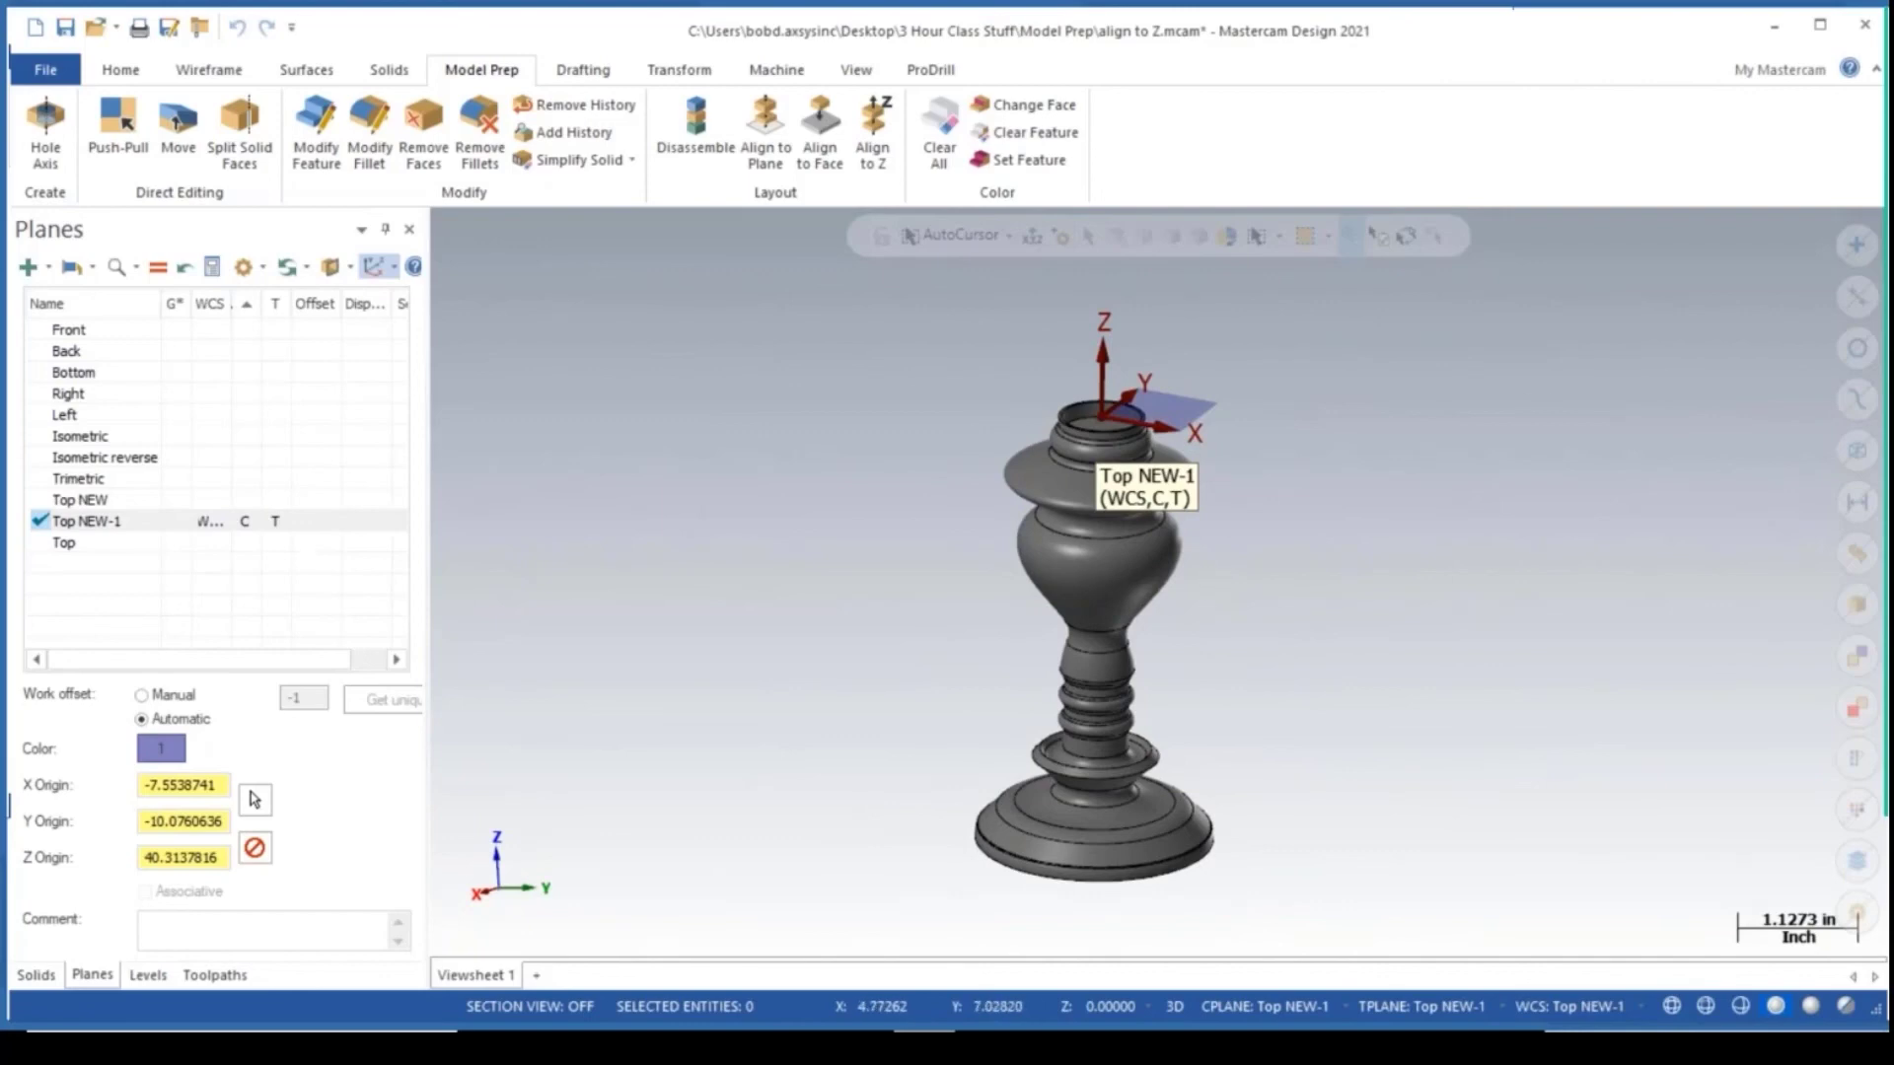
Restore align to Z.mcam without saving its changes, and make level 80 with the LANG vise visible.
drag(935, 495, 888, 497)
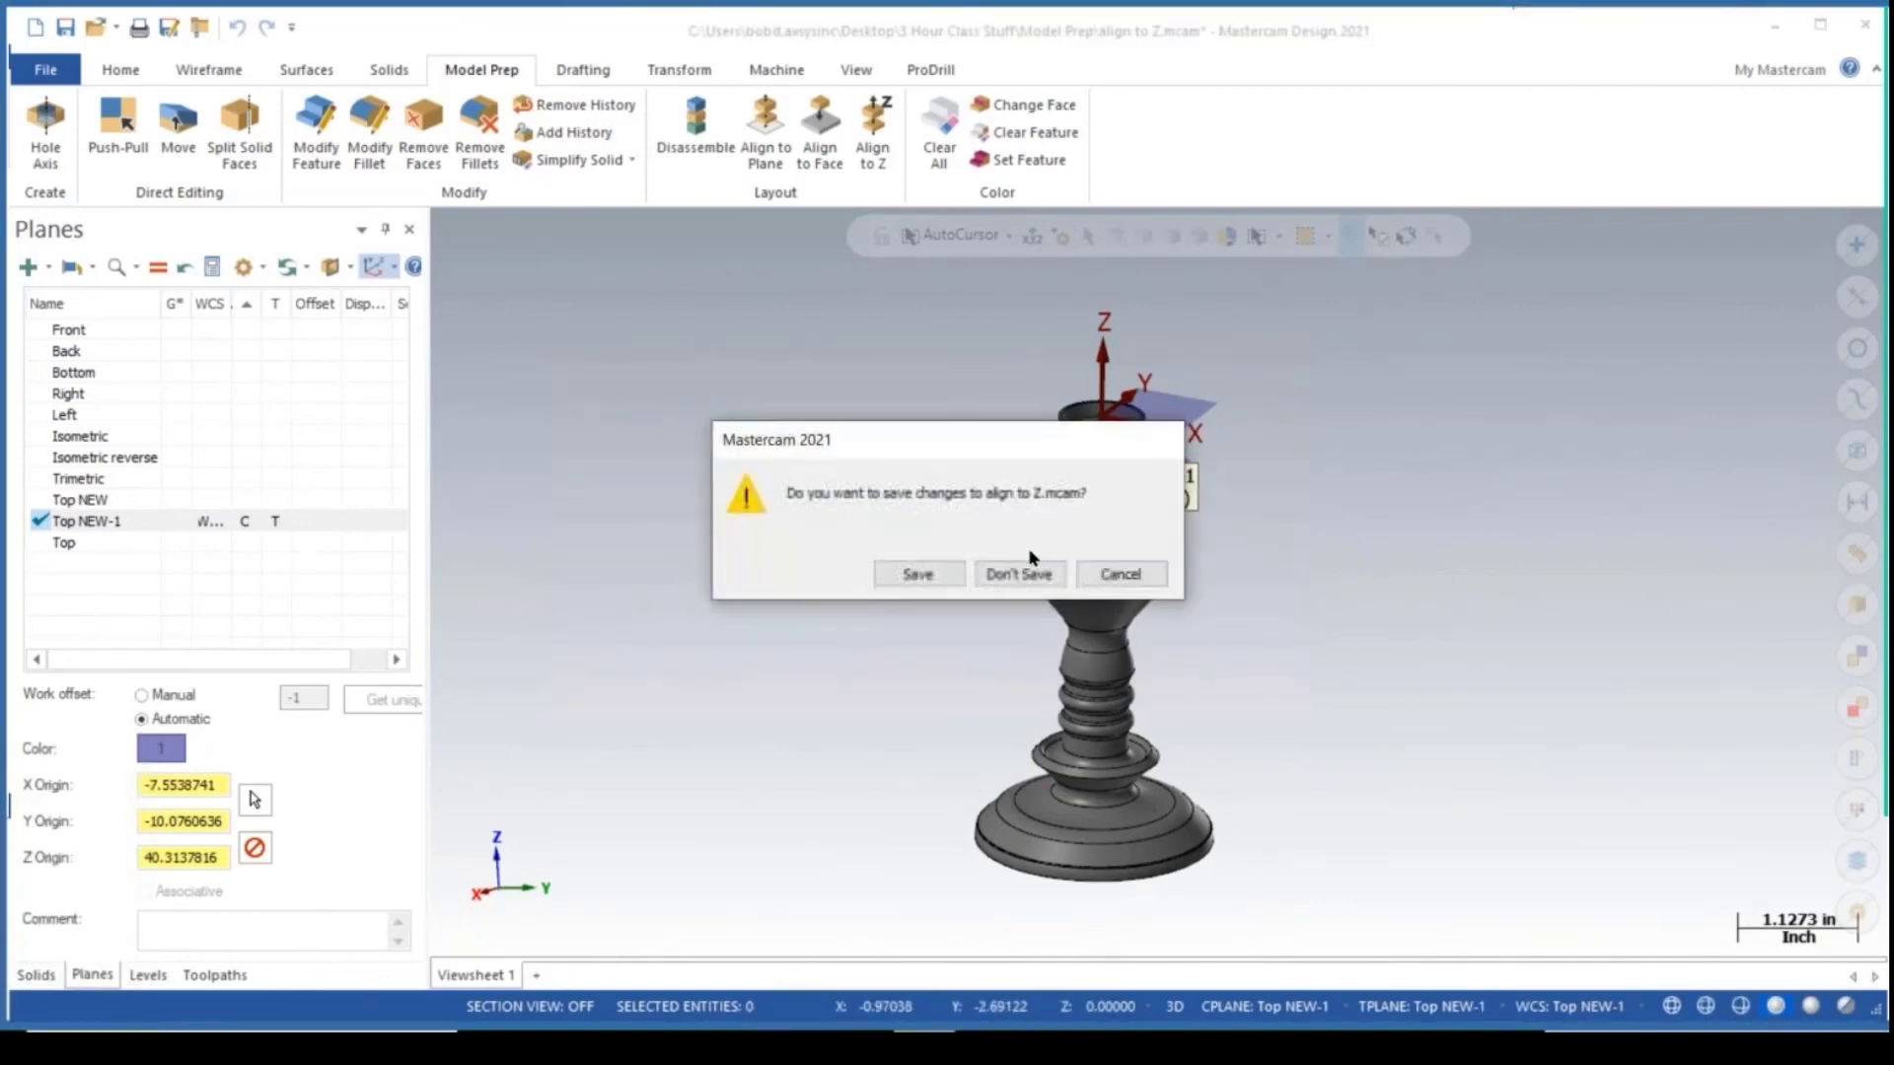
click(1023, 574)
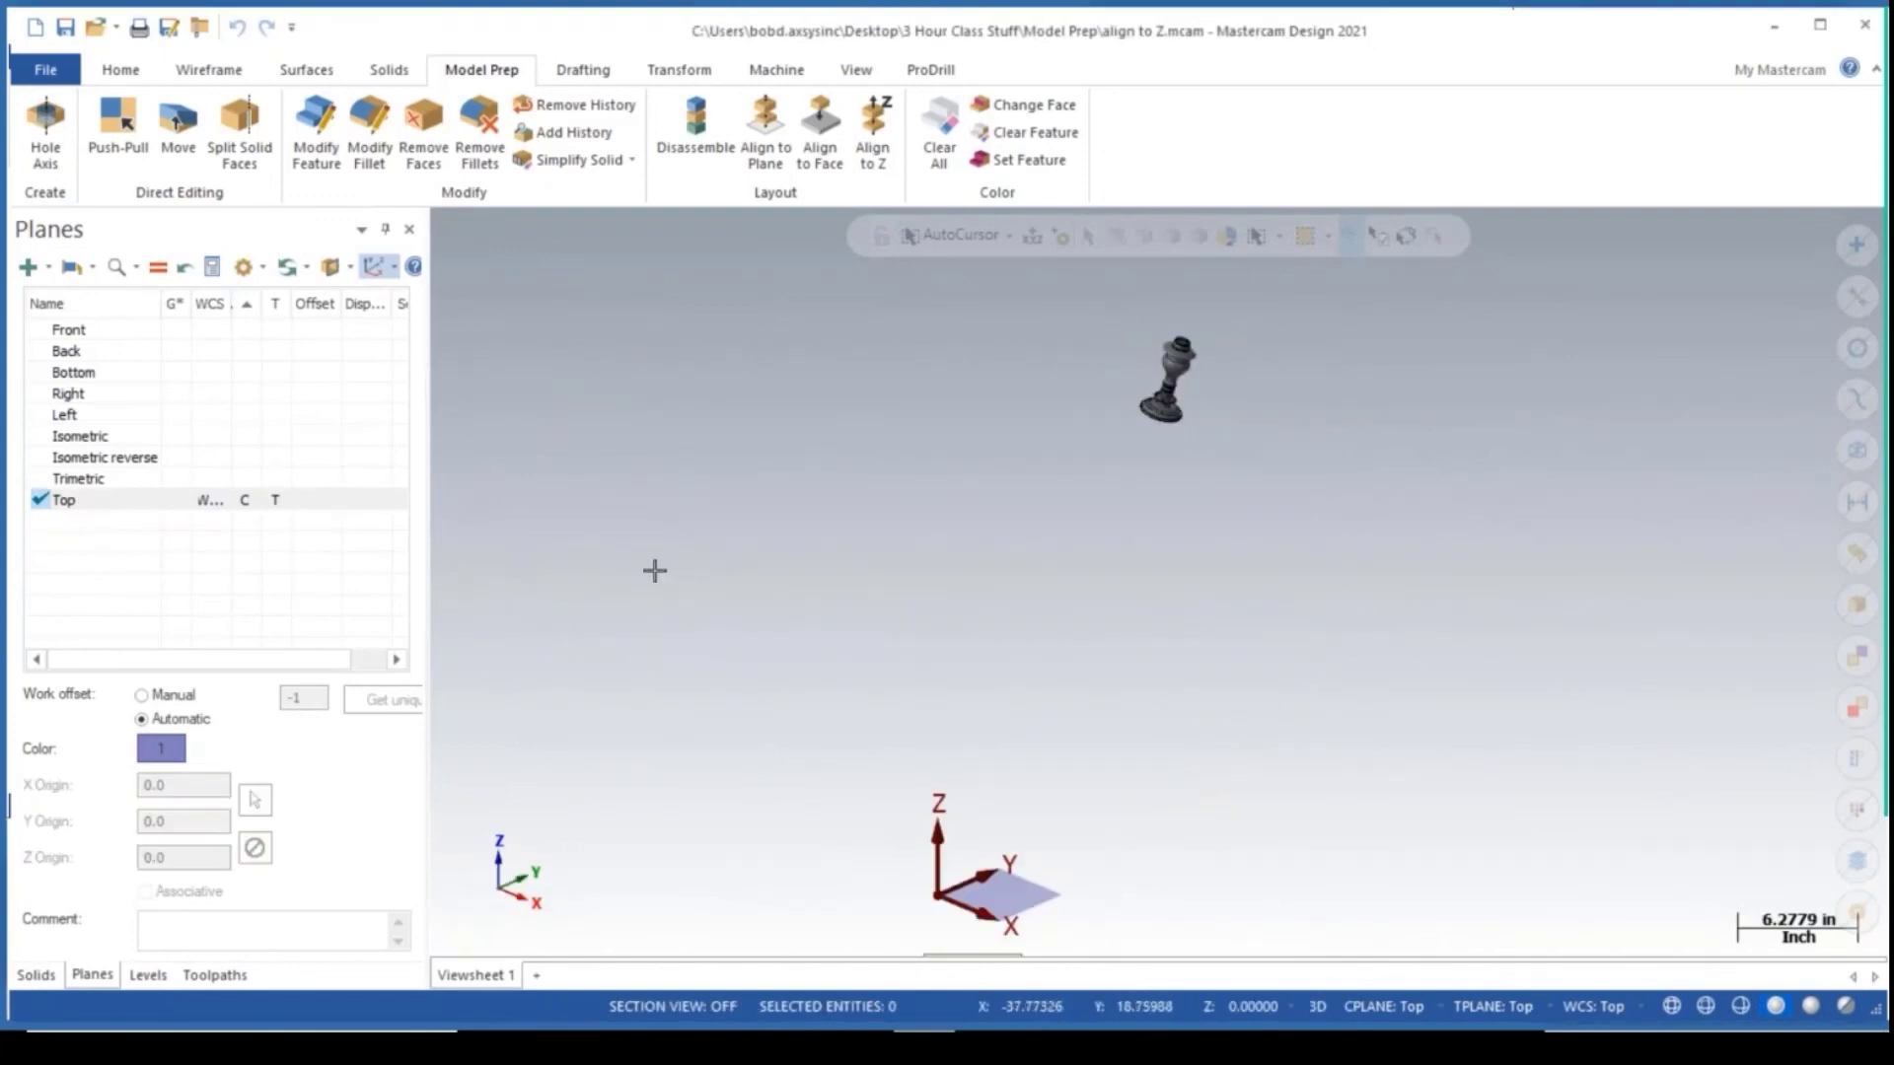
click(148, 975)
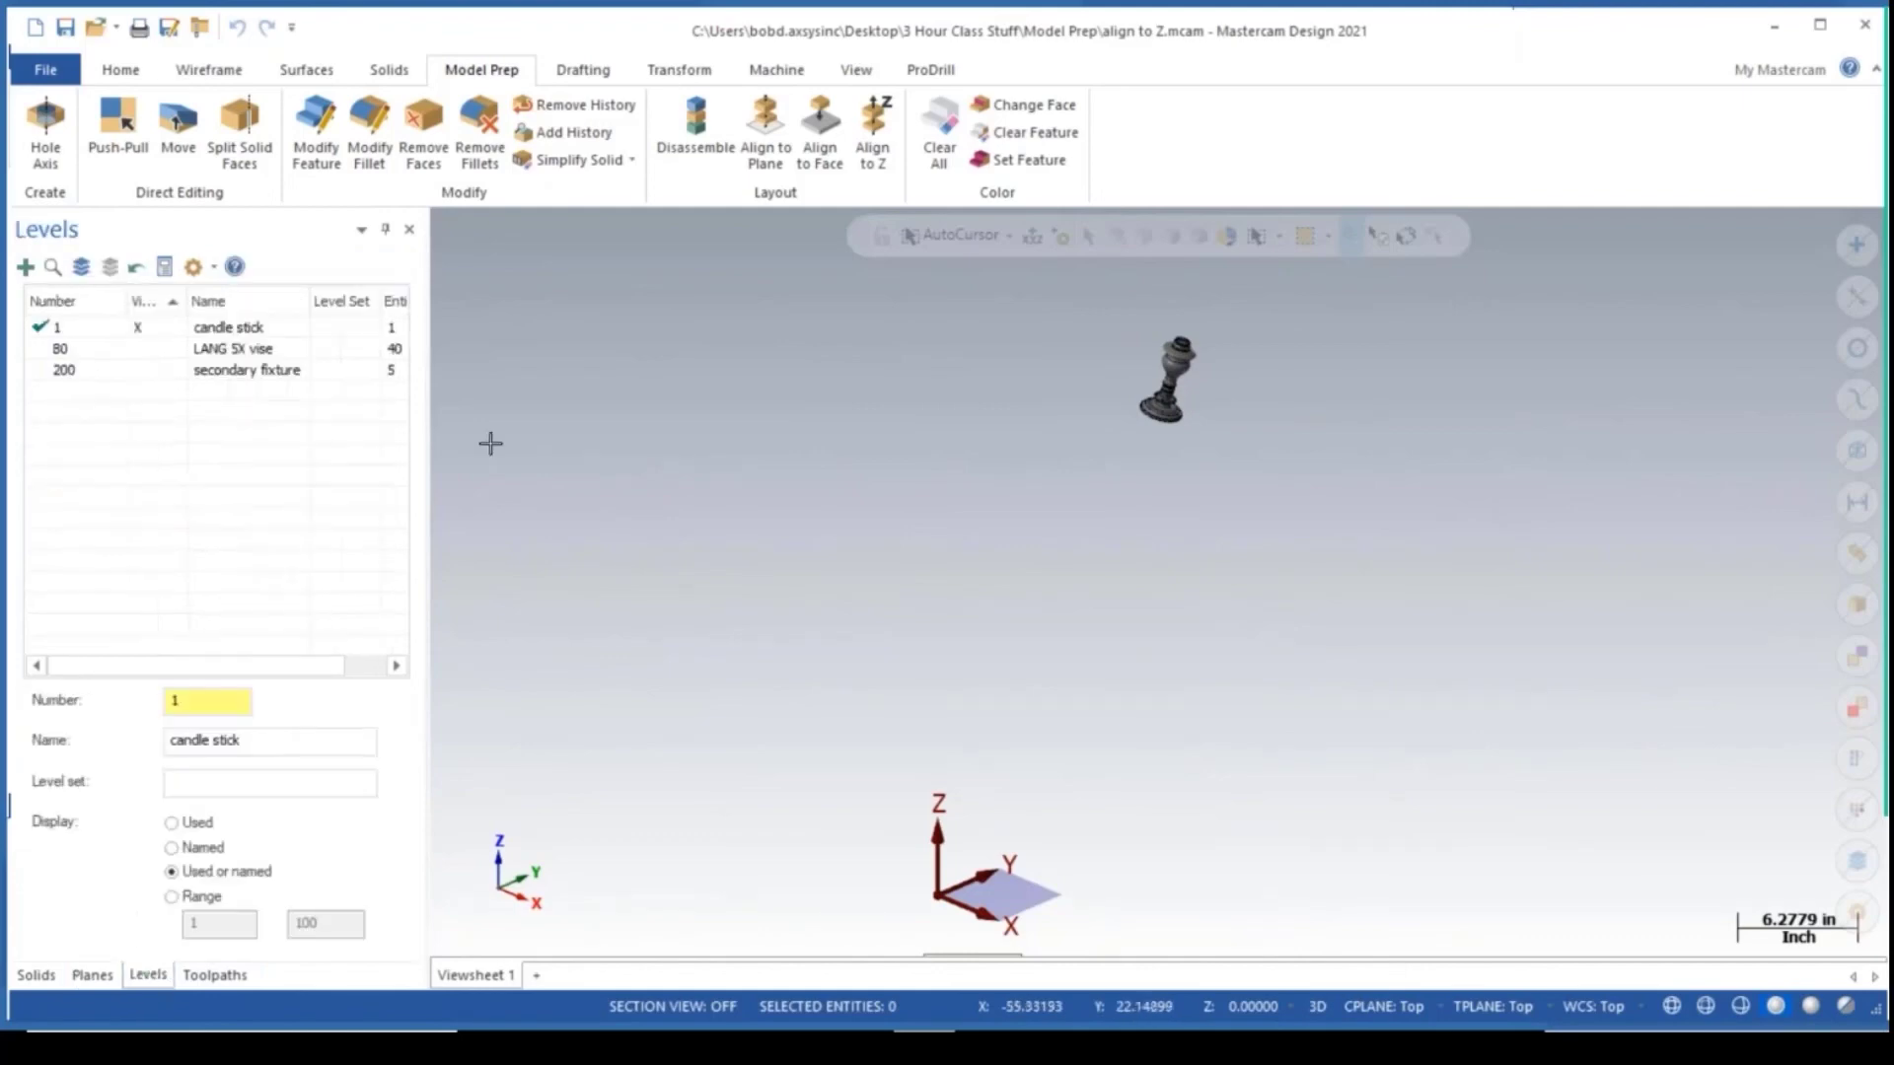
click(138, 348)
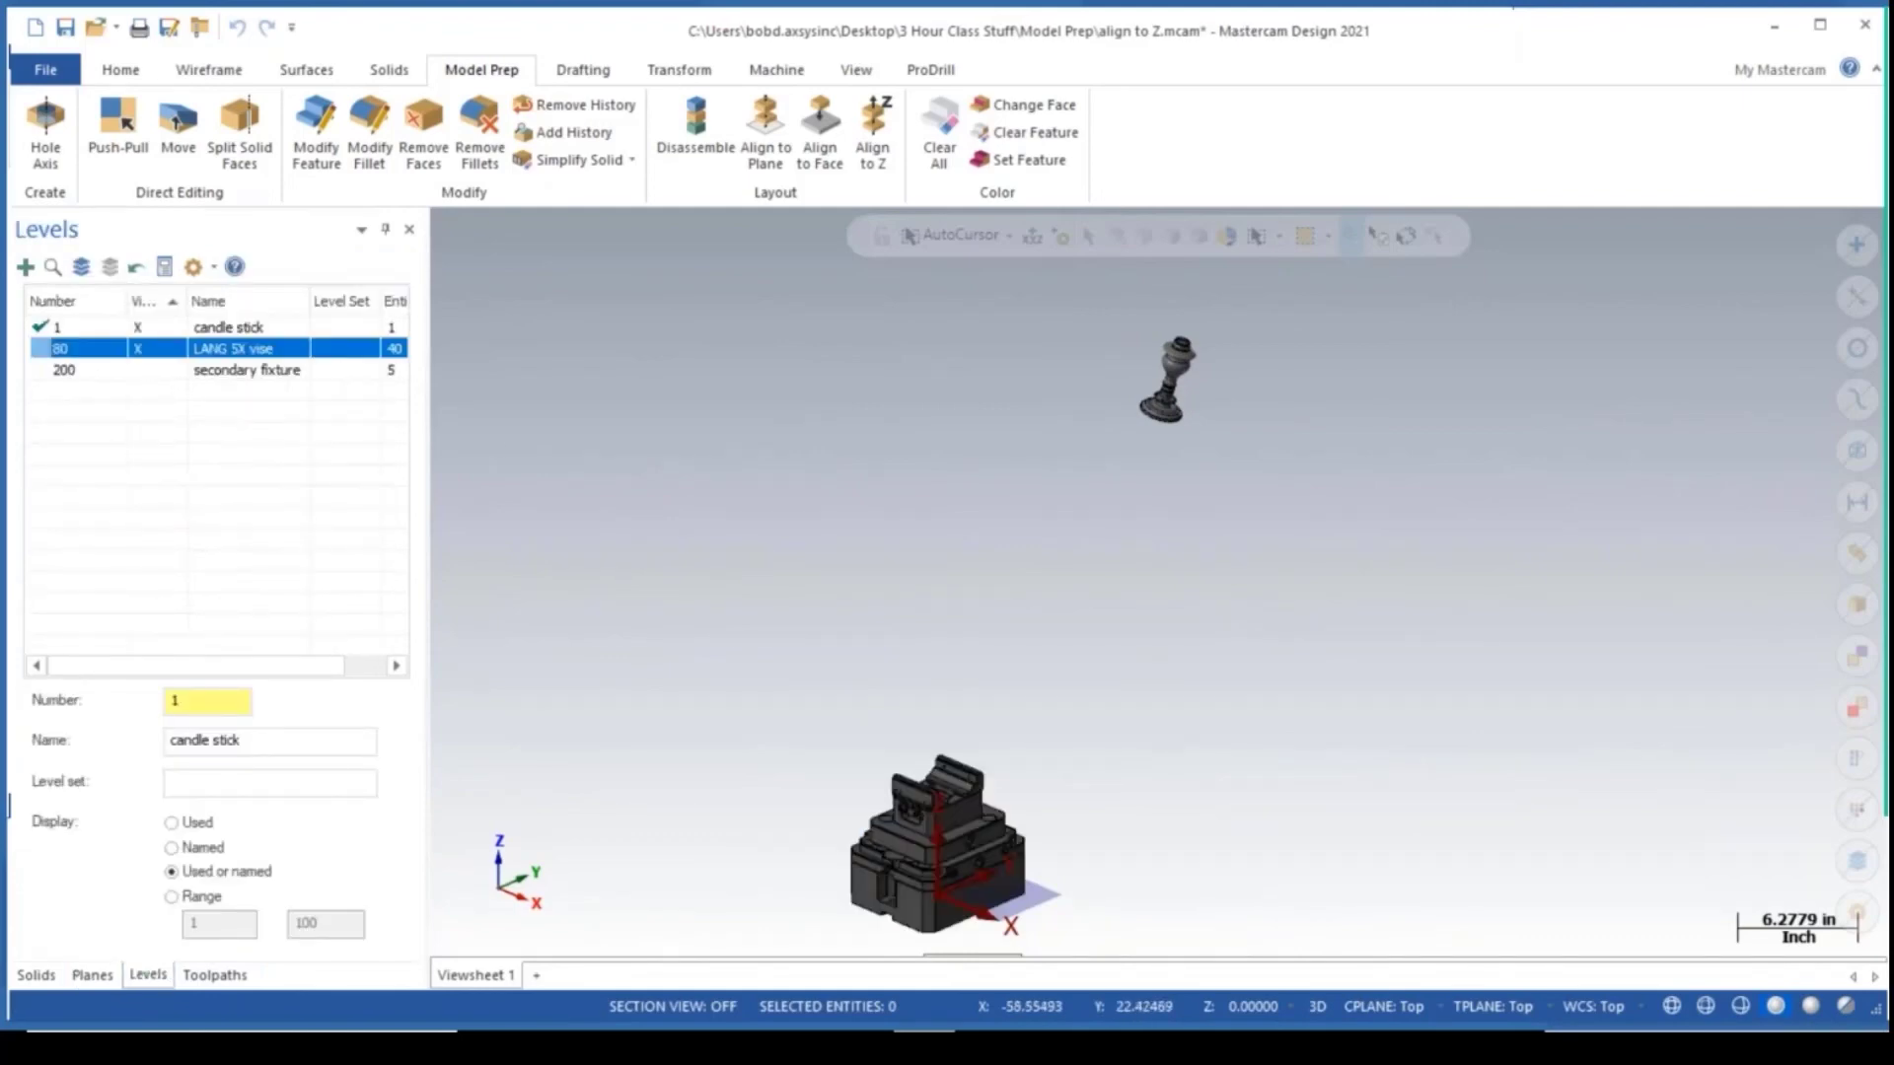
scroll(952, 888, up, 4)
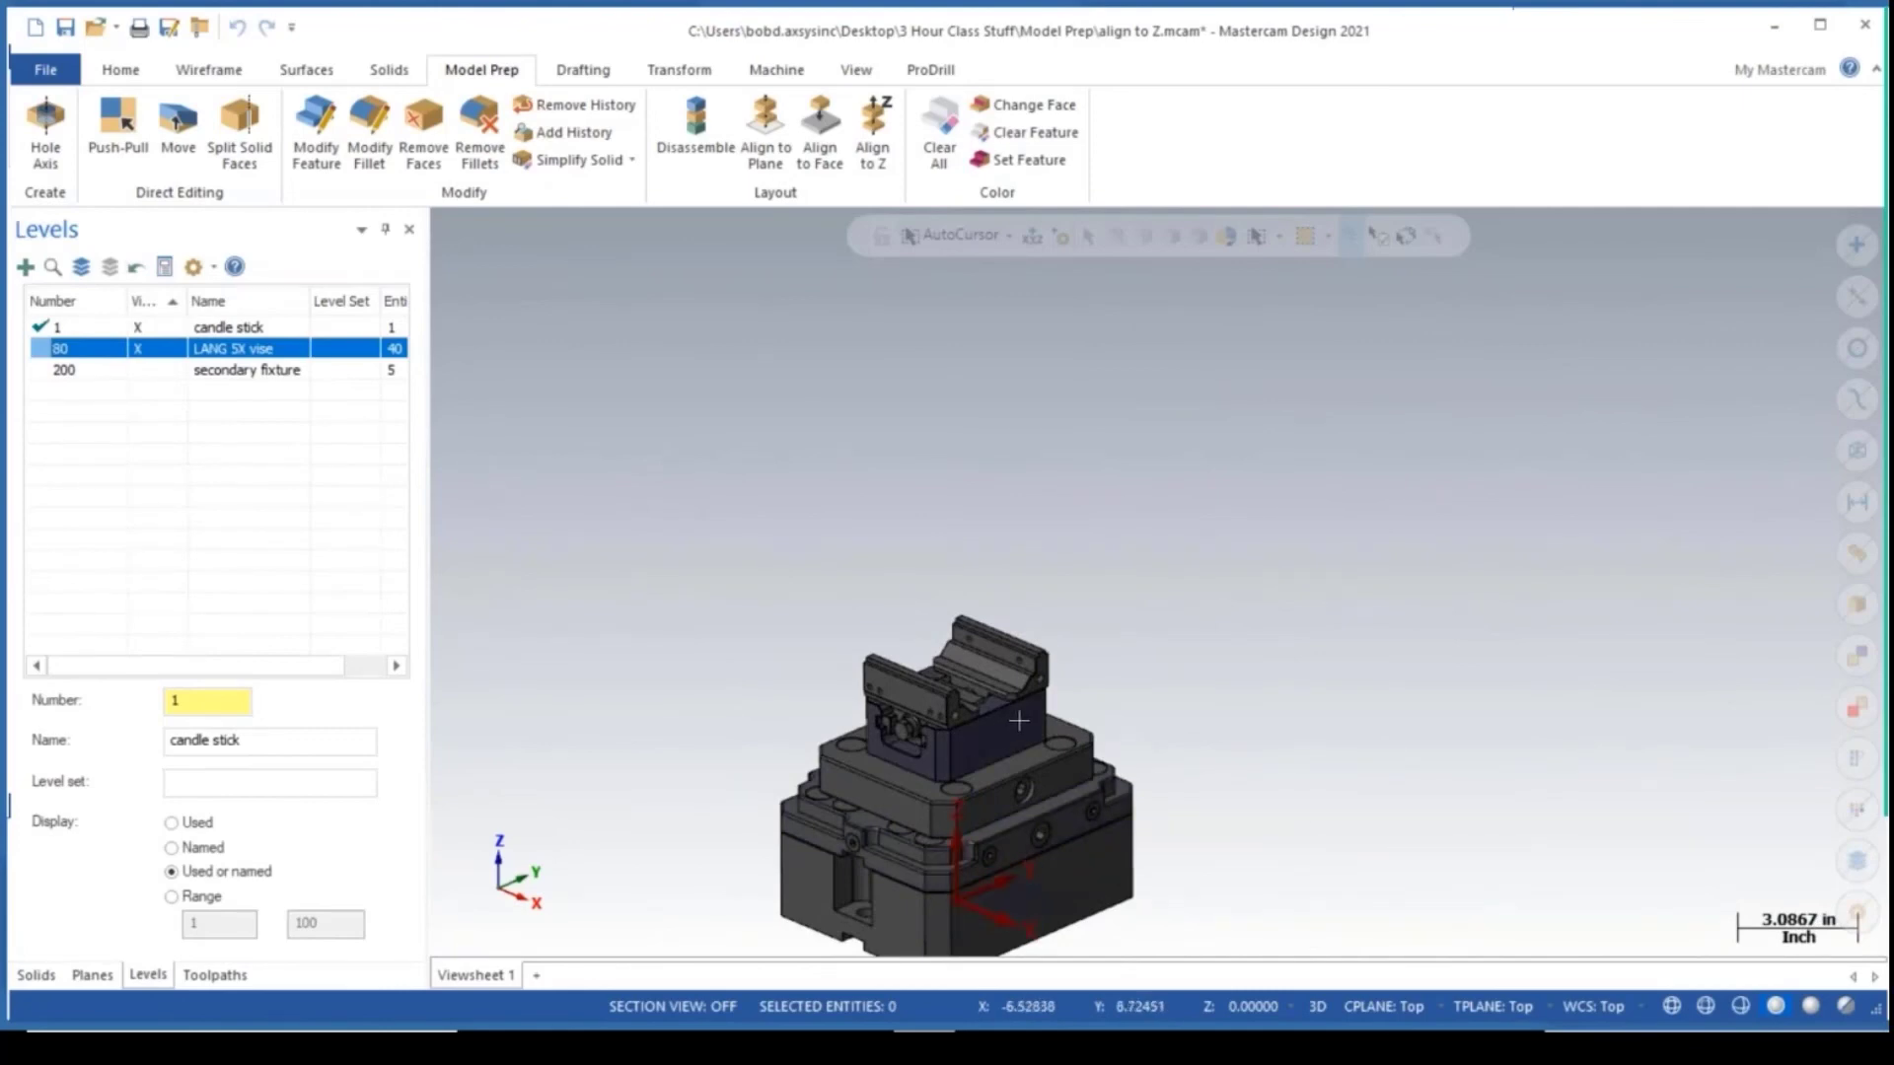
scroll(1019, 721, up, 2)
scroll(1030, 730, down, 4)
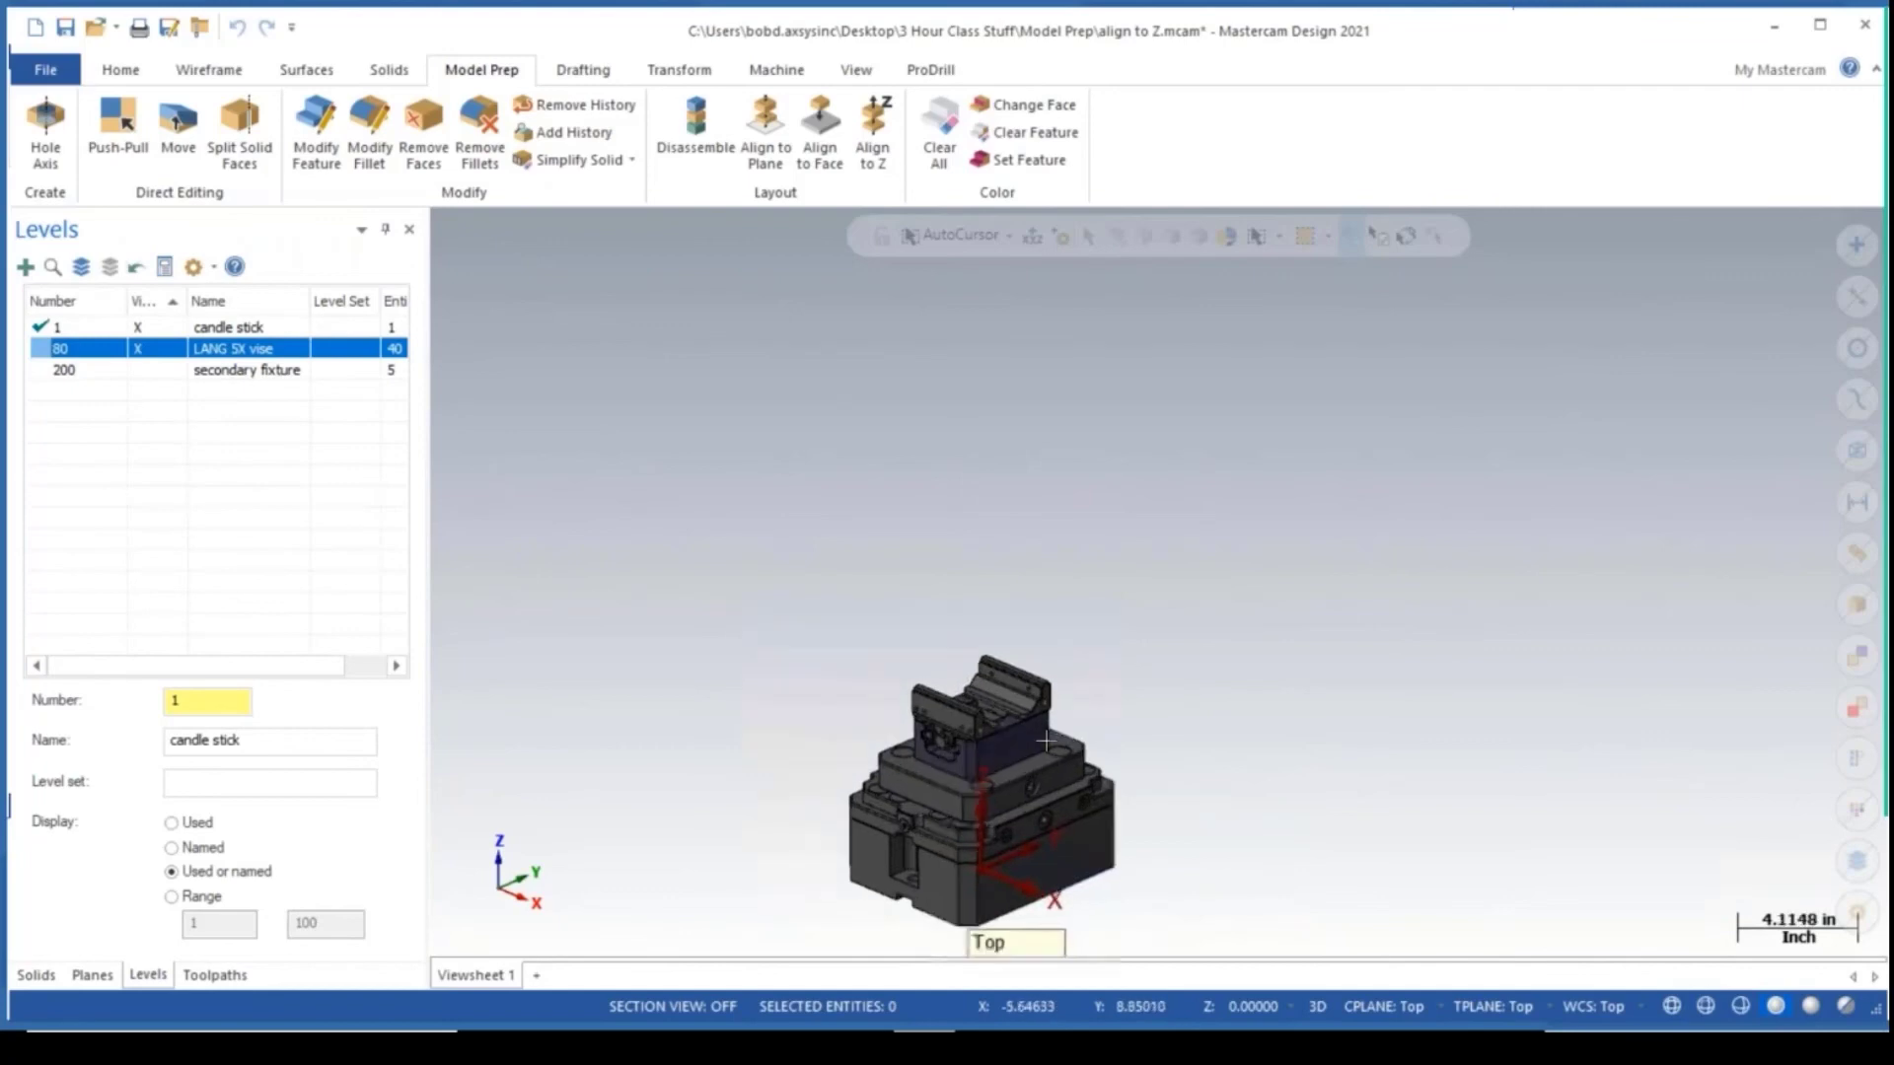
scroll(1045, 741, up, 4)
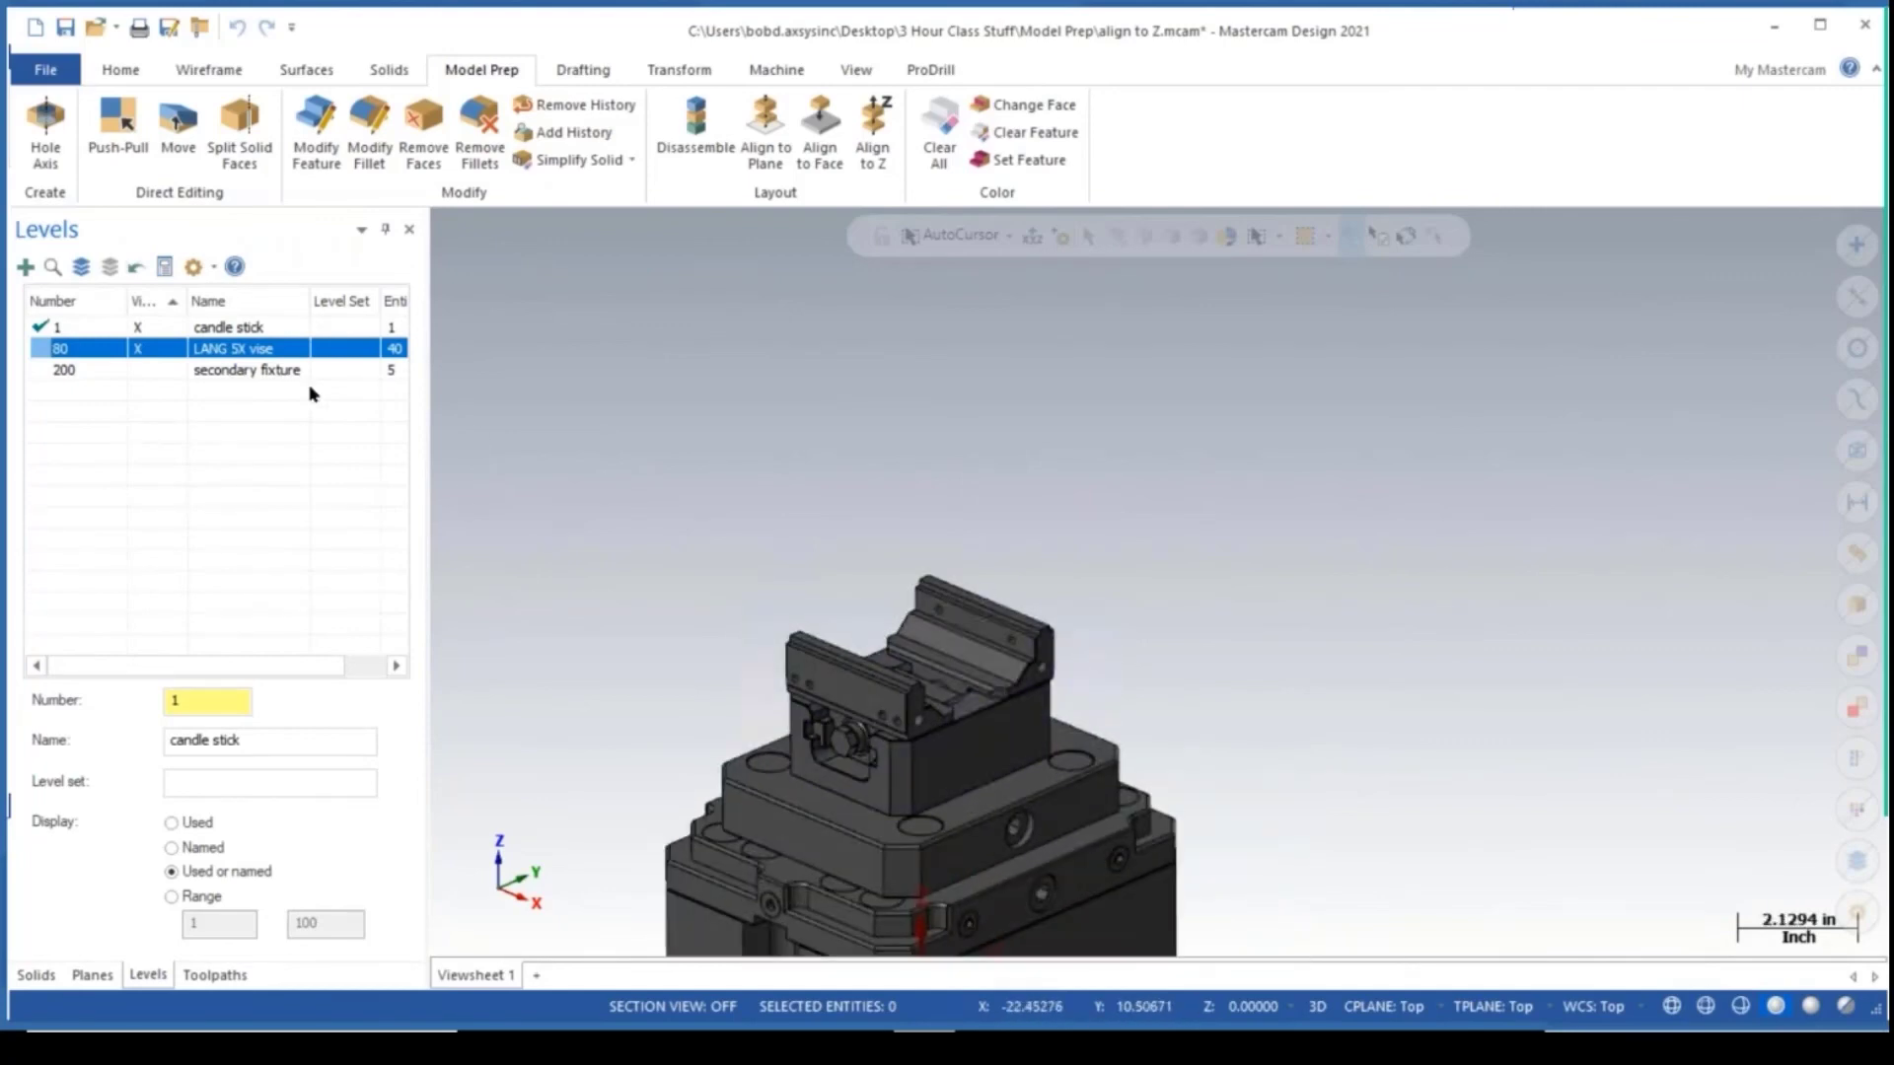
Make level 200 with the secondary fixture visible alongside the vise and the candlestick.
click(136, 369)
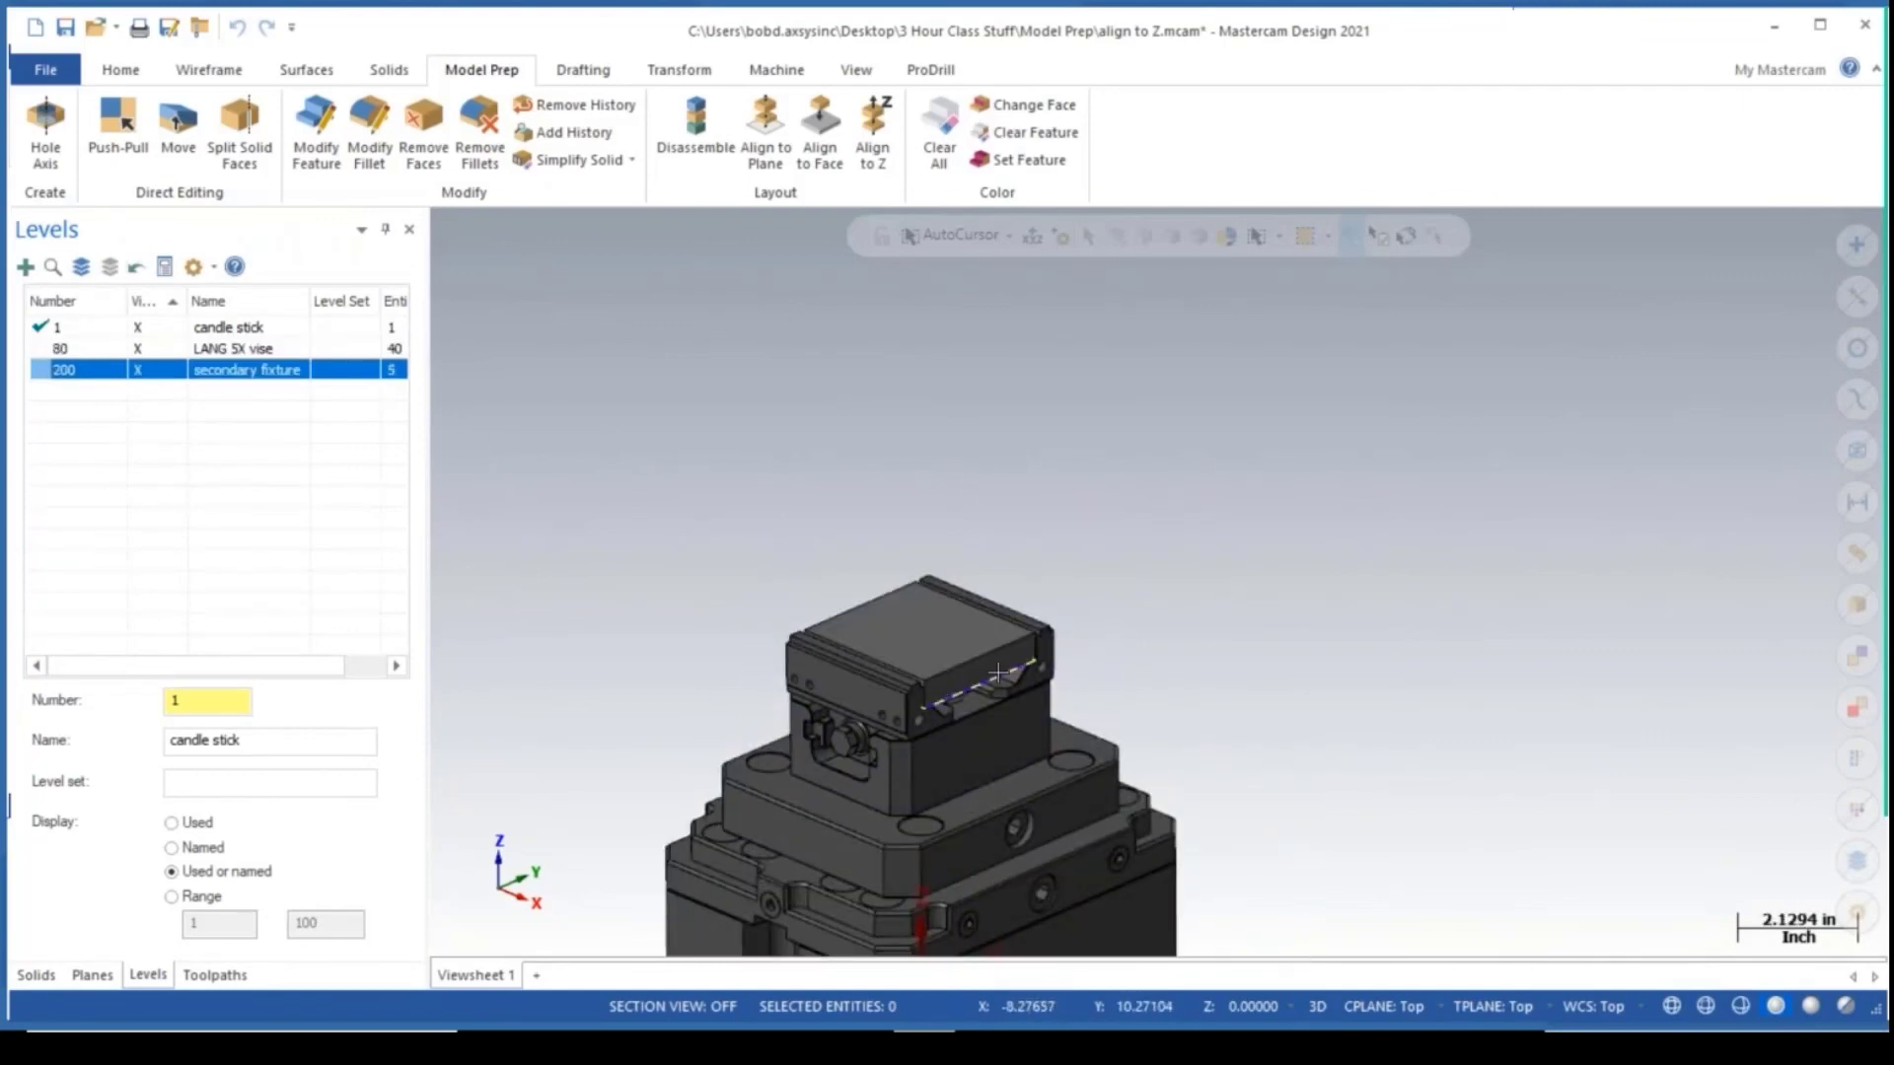
scroll(923, 612, down, 2)
scroll(924, 592, down, 3)
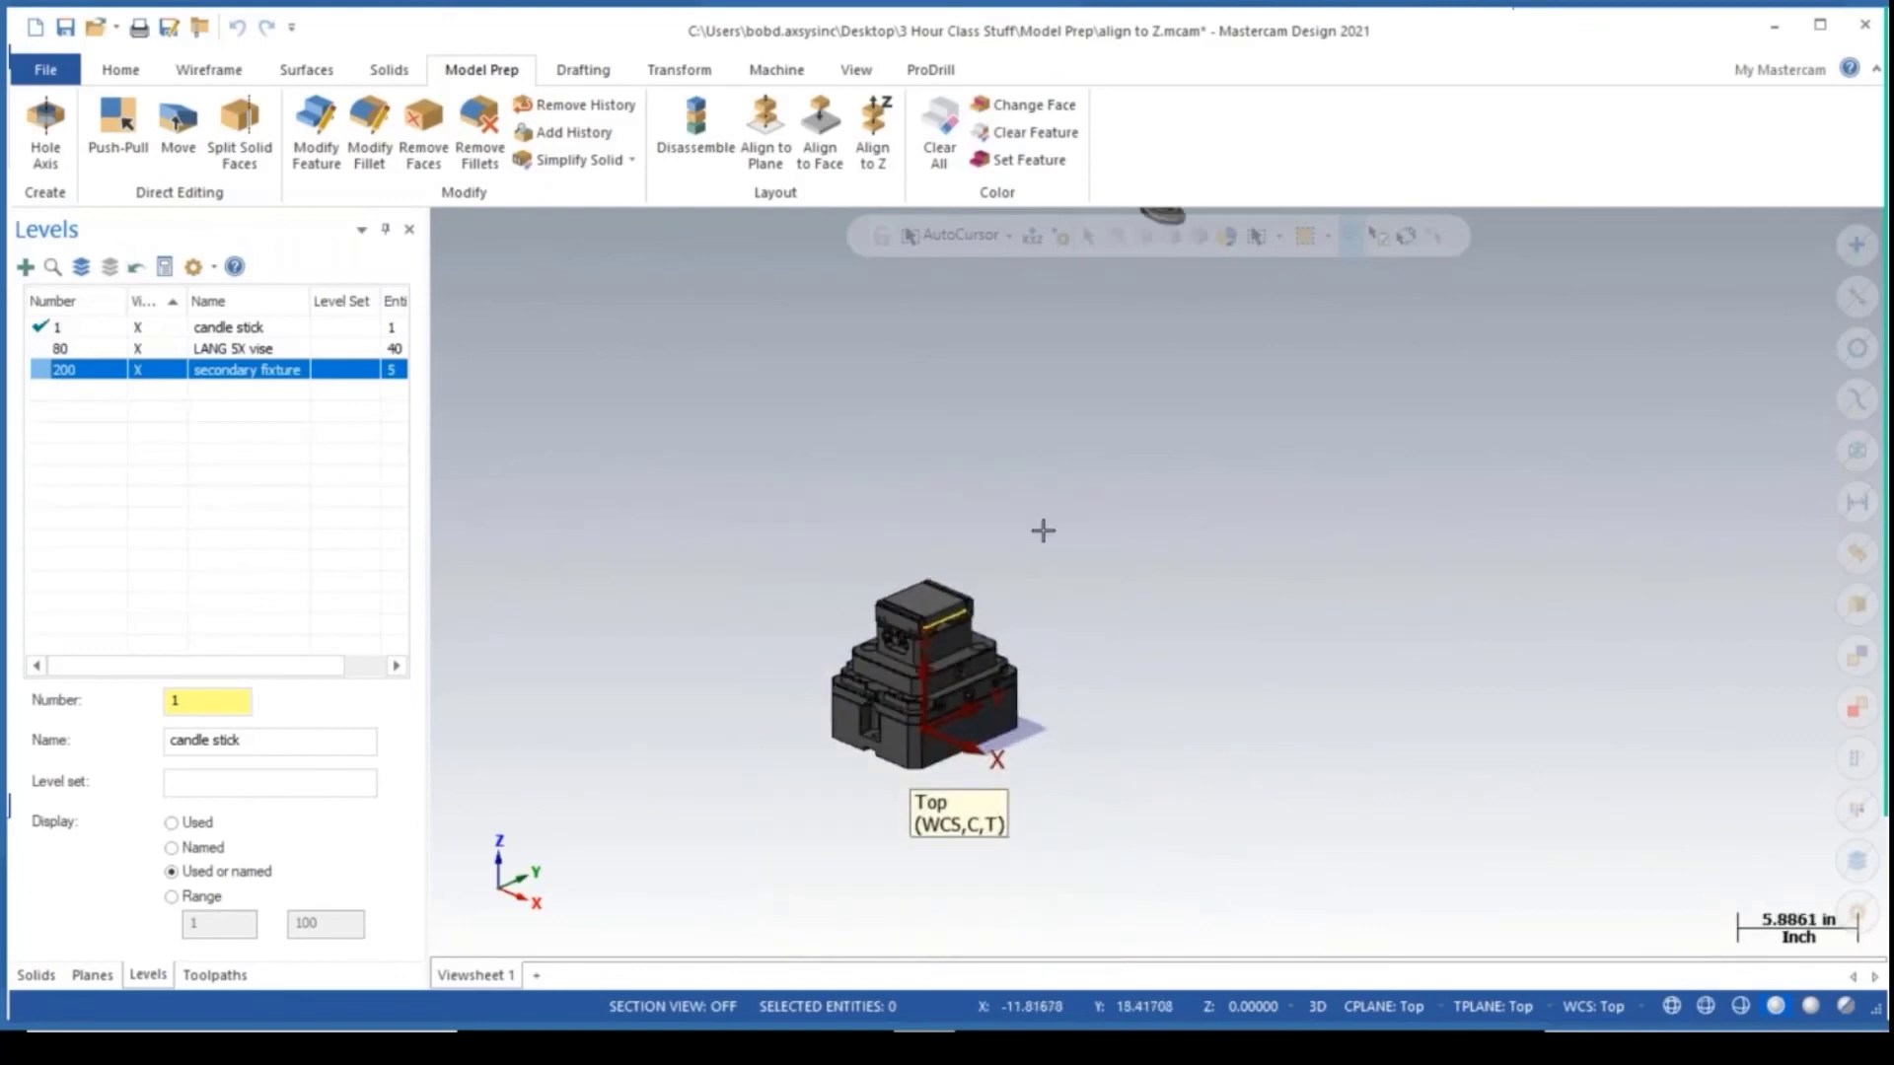
middle_drag(1041, 530, 961, 752)
scroll(1140, 453, down, 2)
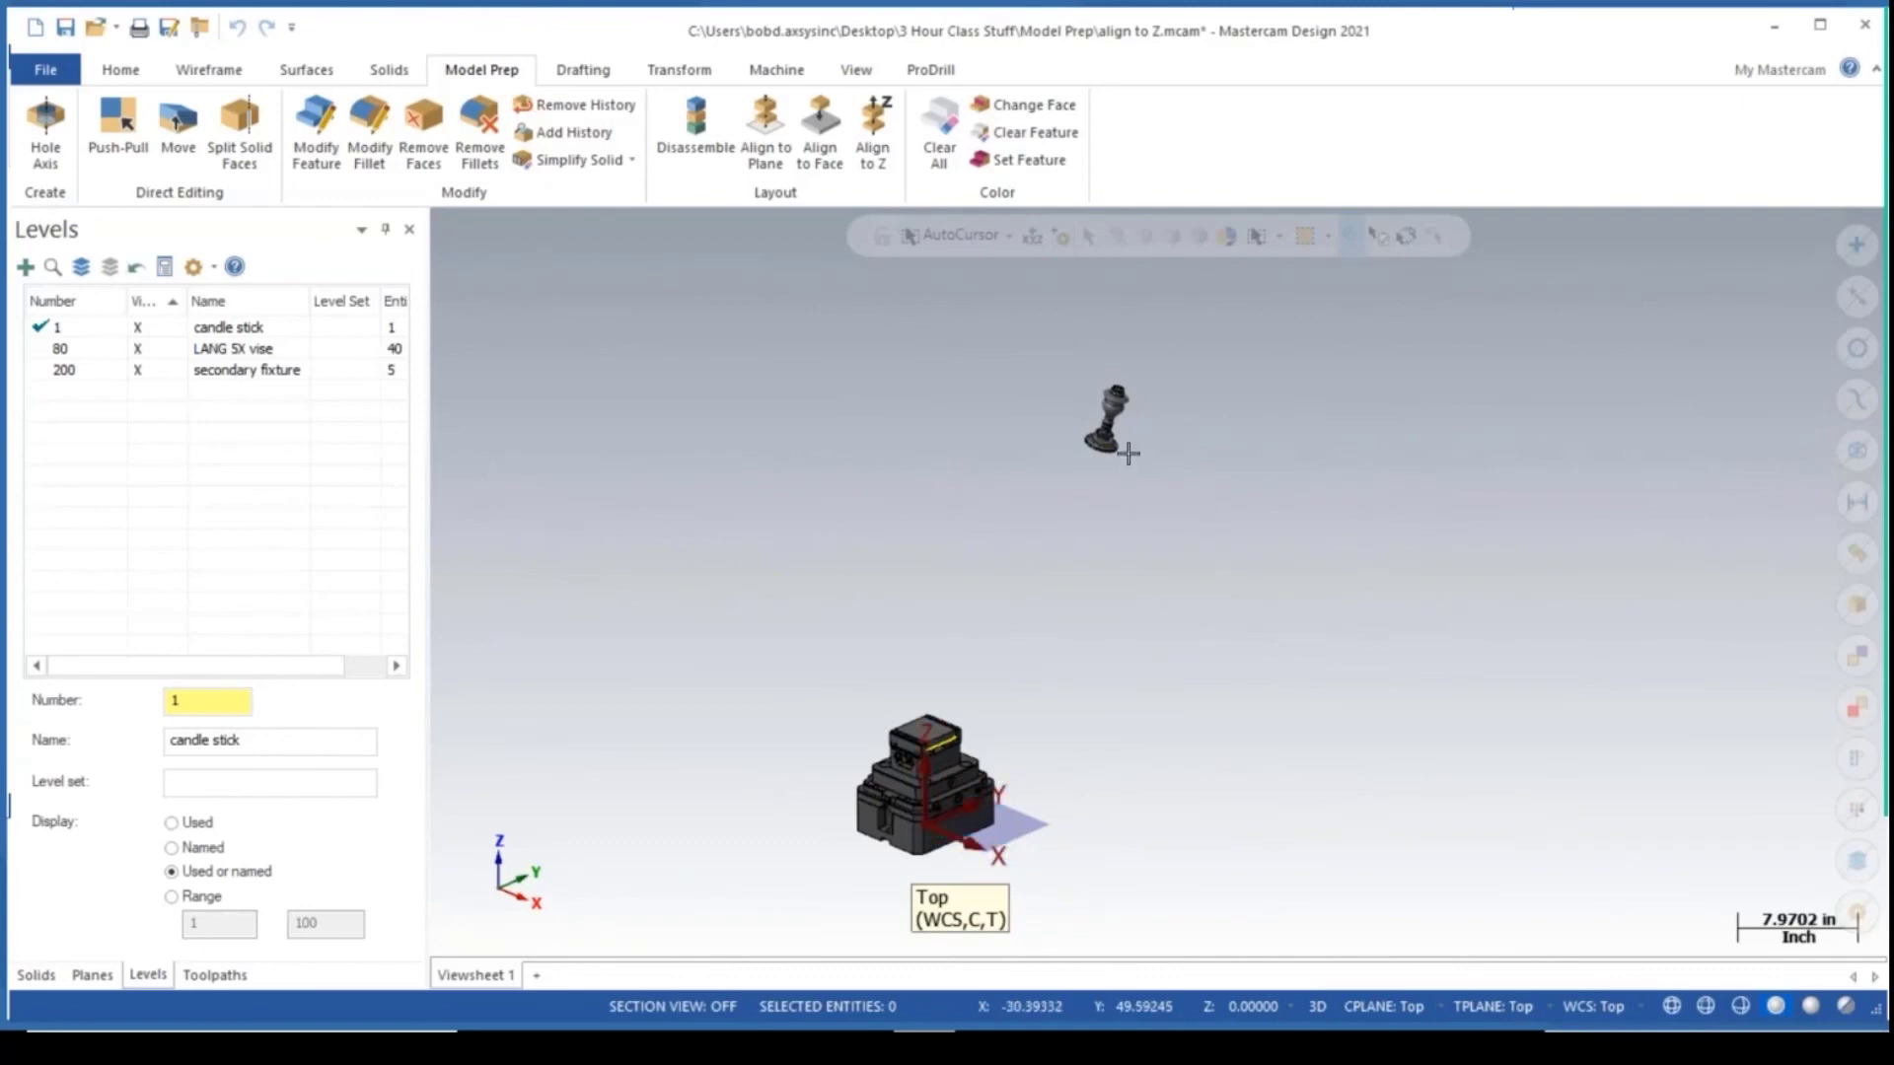
scroll(1115, 434, up, 1)
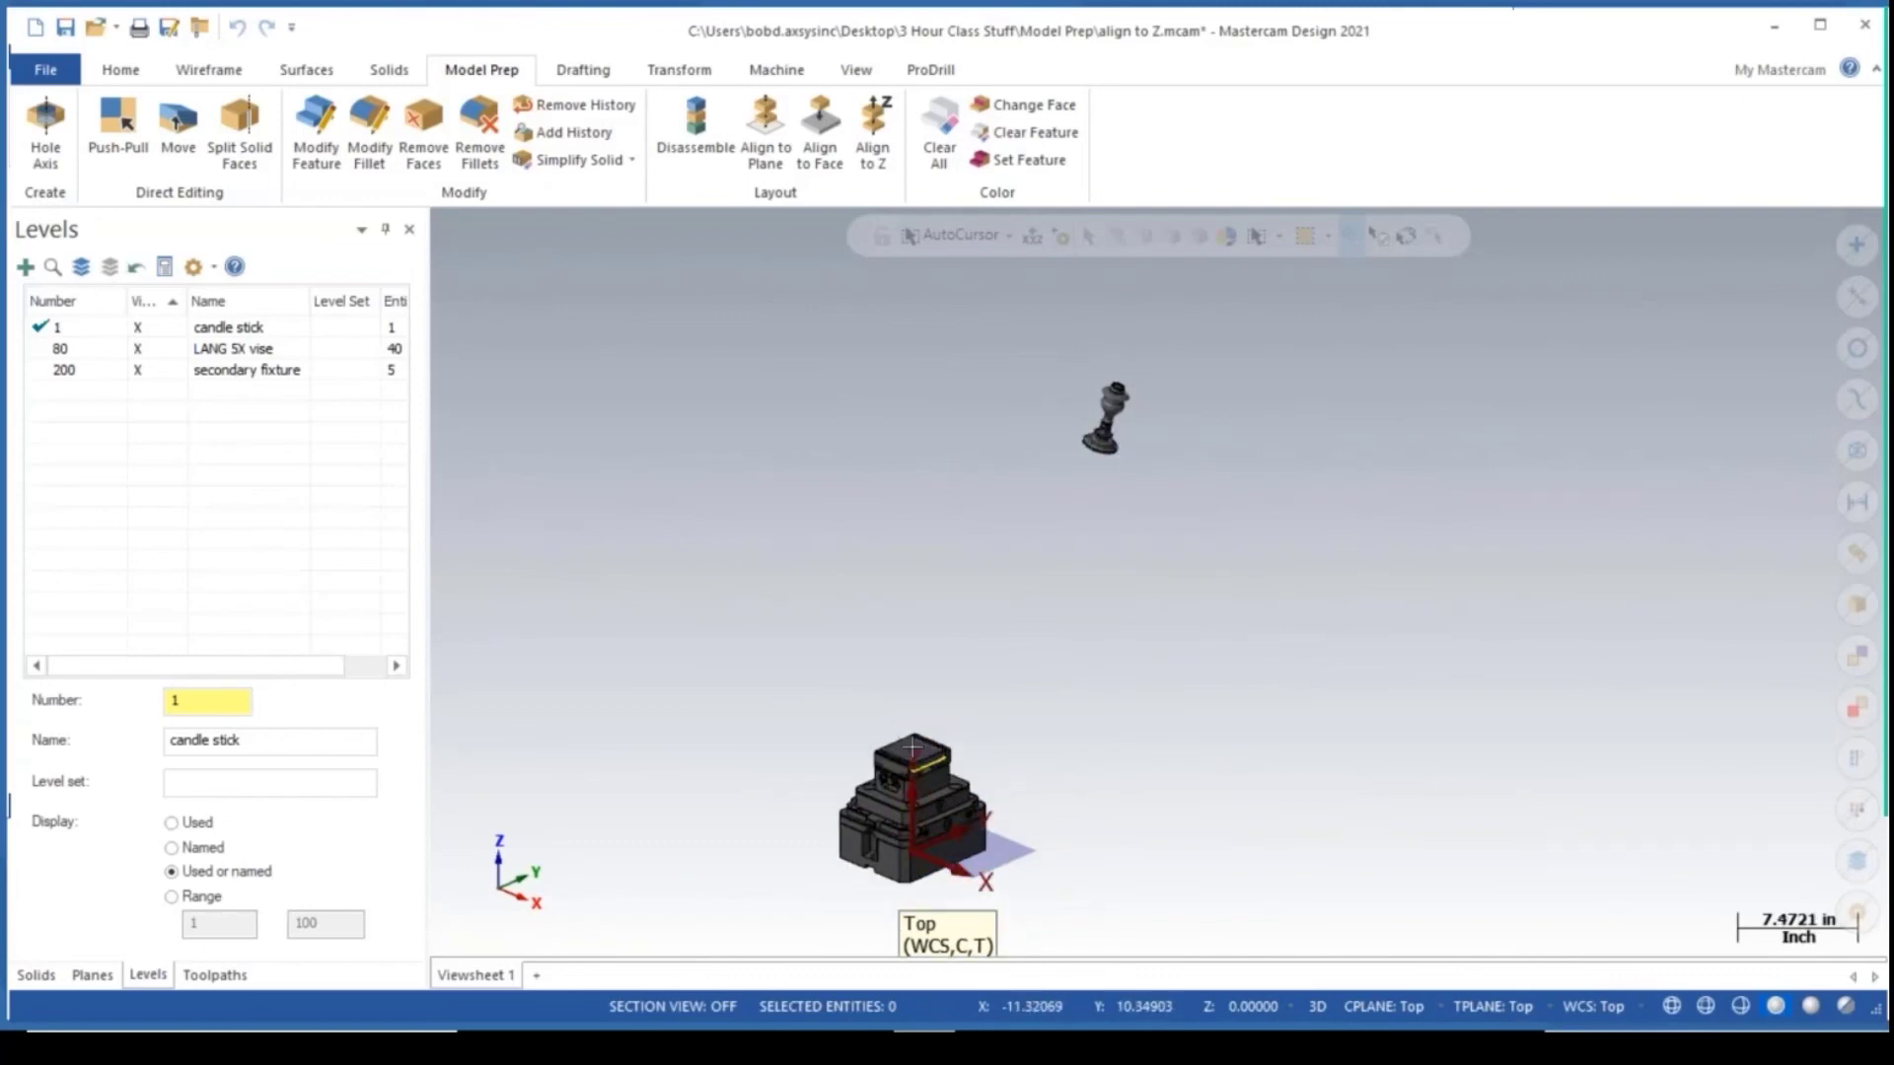
scroll(957, 474, up, 4)
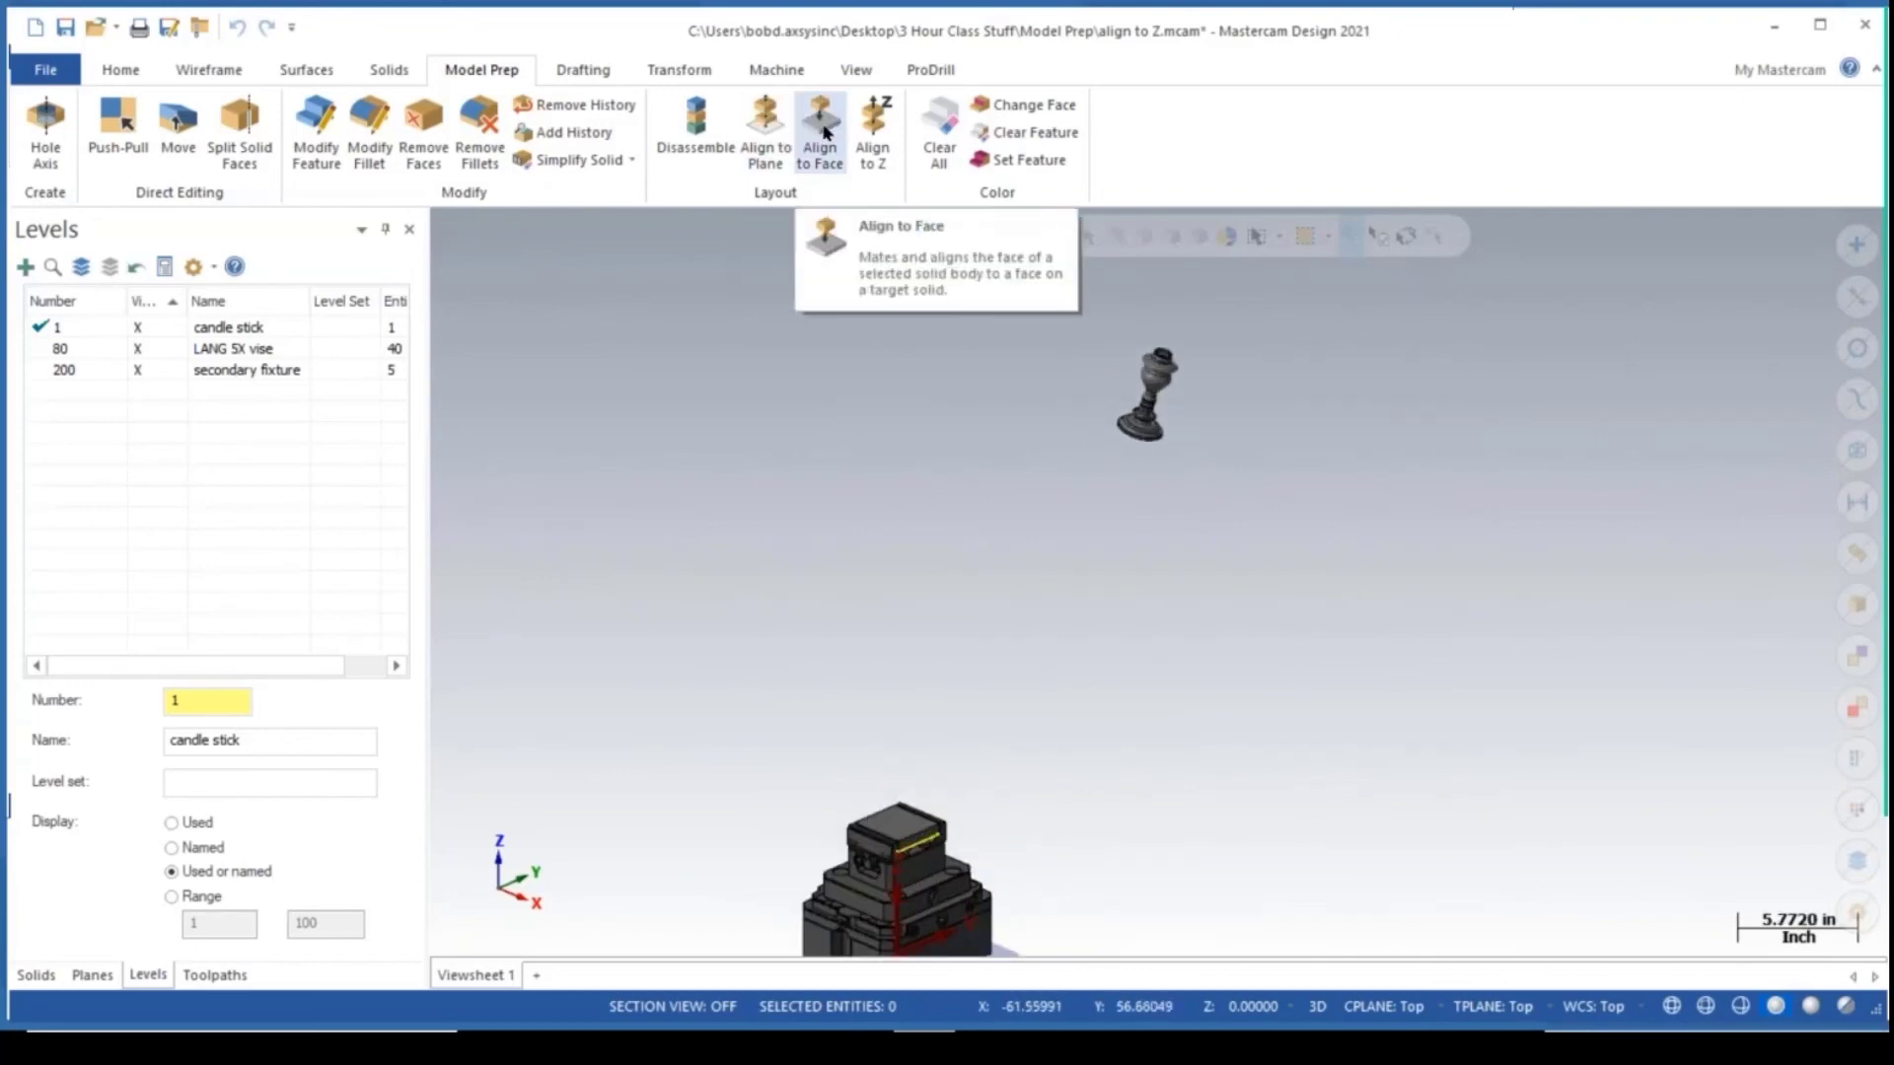
Start Align to Face with Move and Coincident, using the candlestick's flat bottom face and accepting its reference point at the base.
click(826, 131)
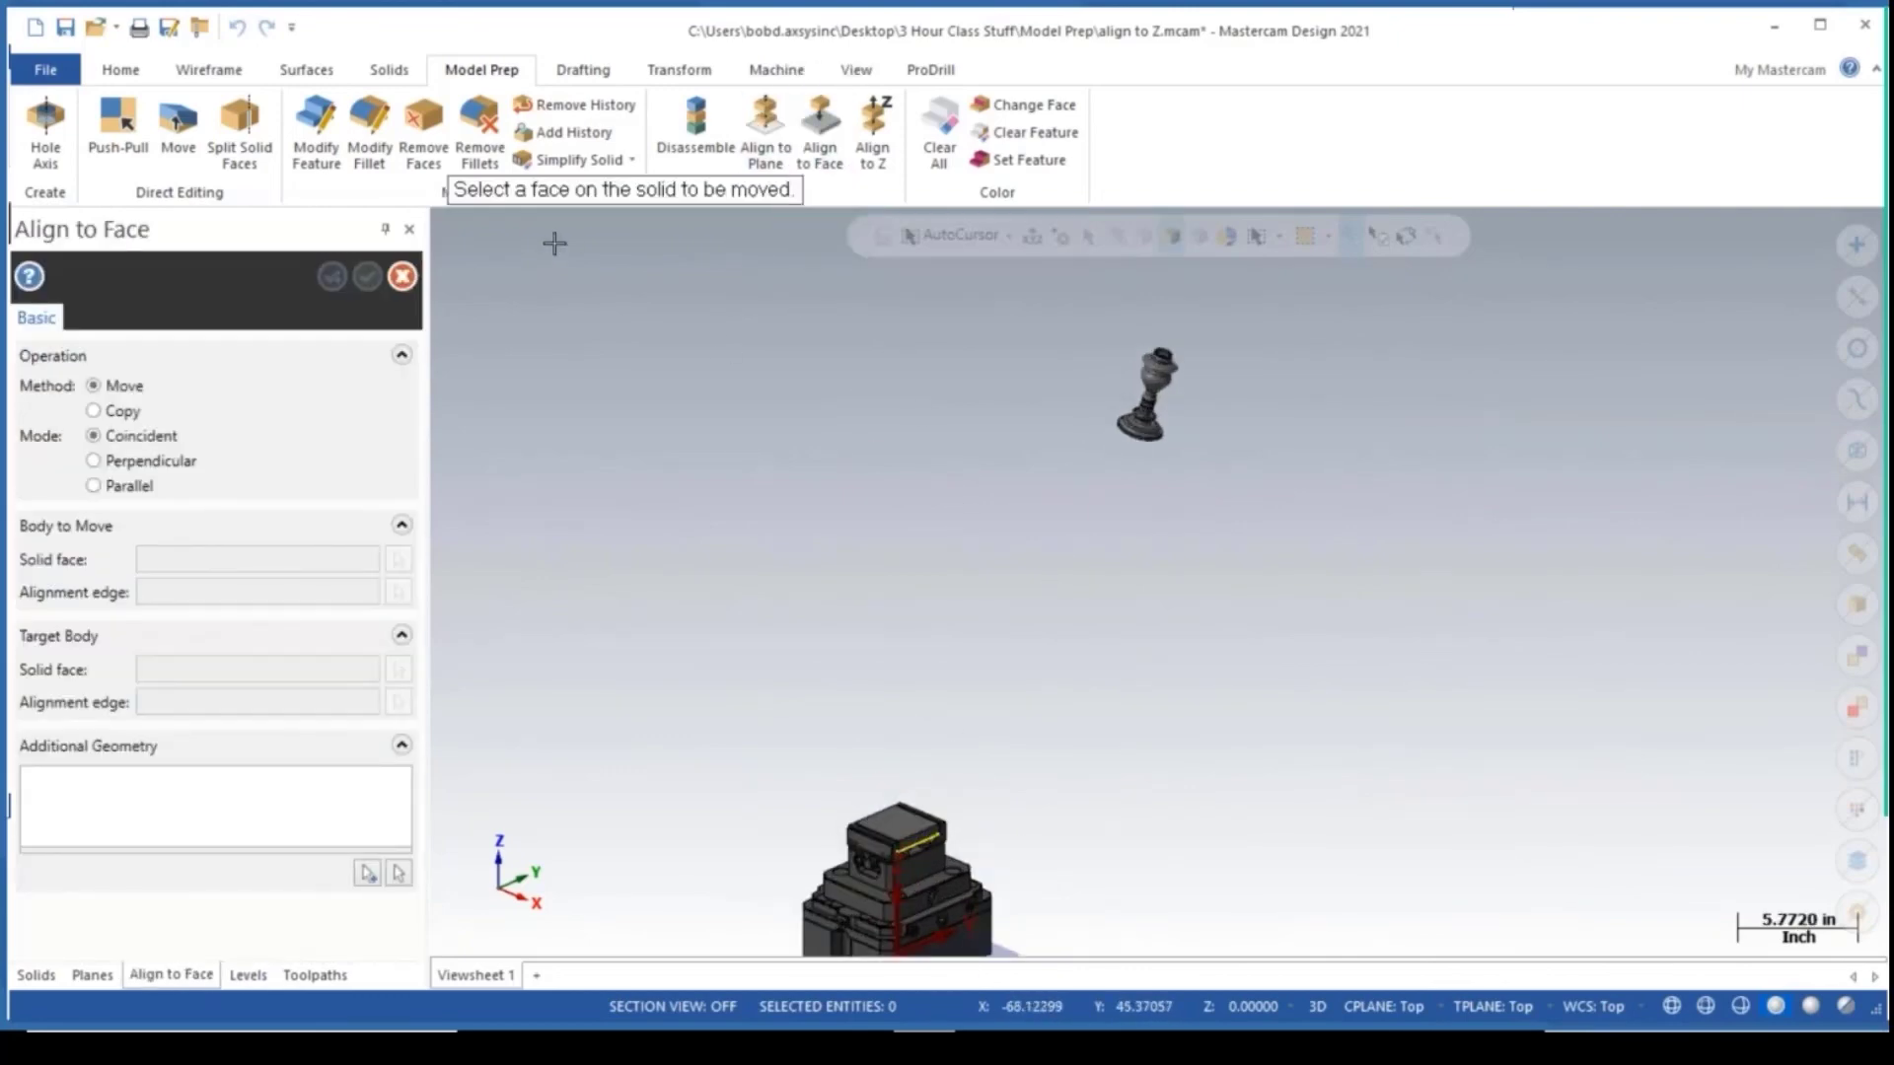
middle_drag(900, 414, 1167, 394)
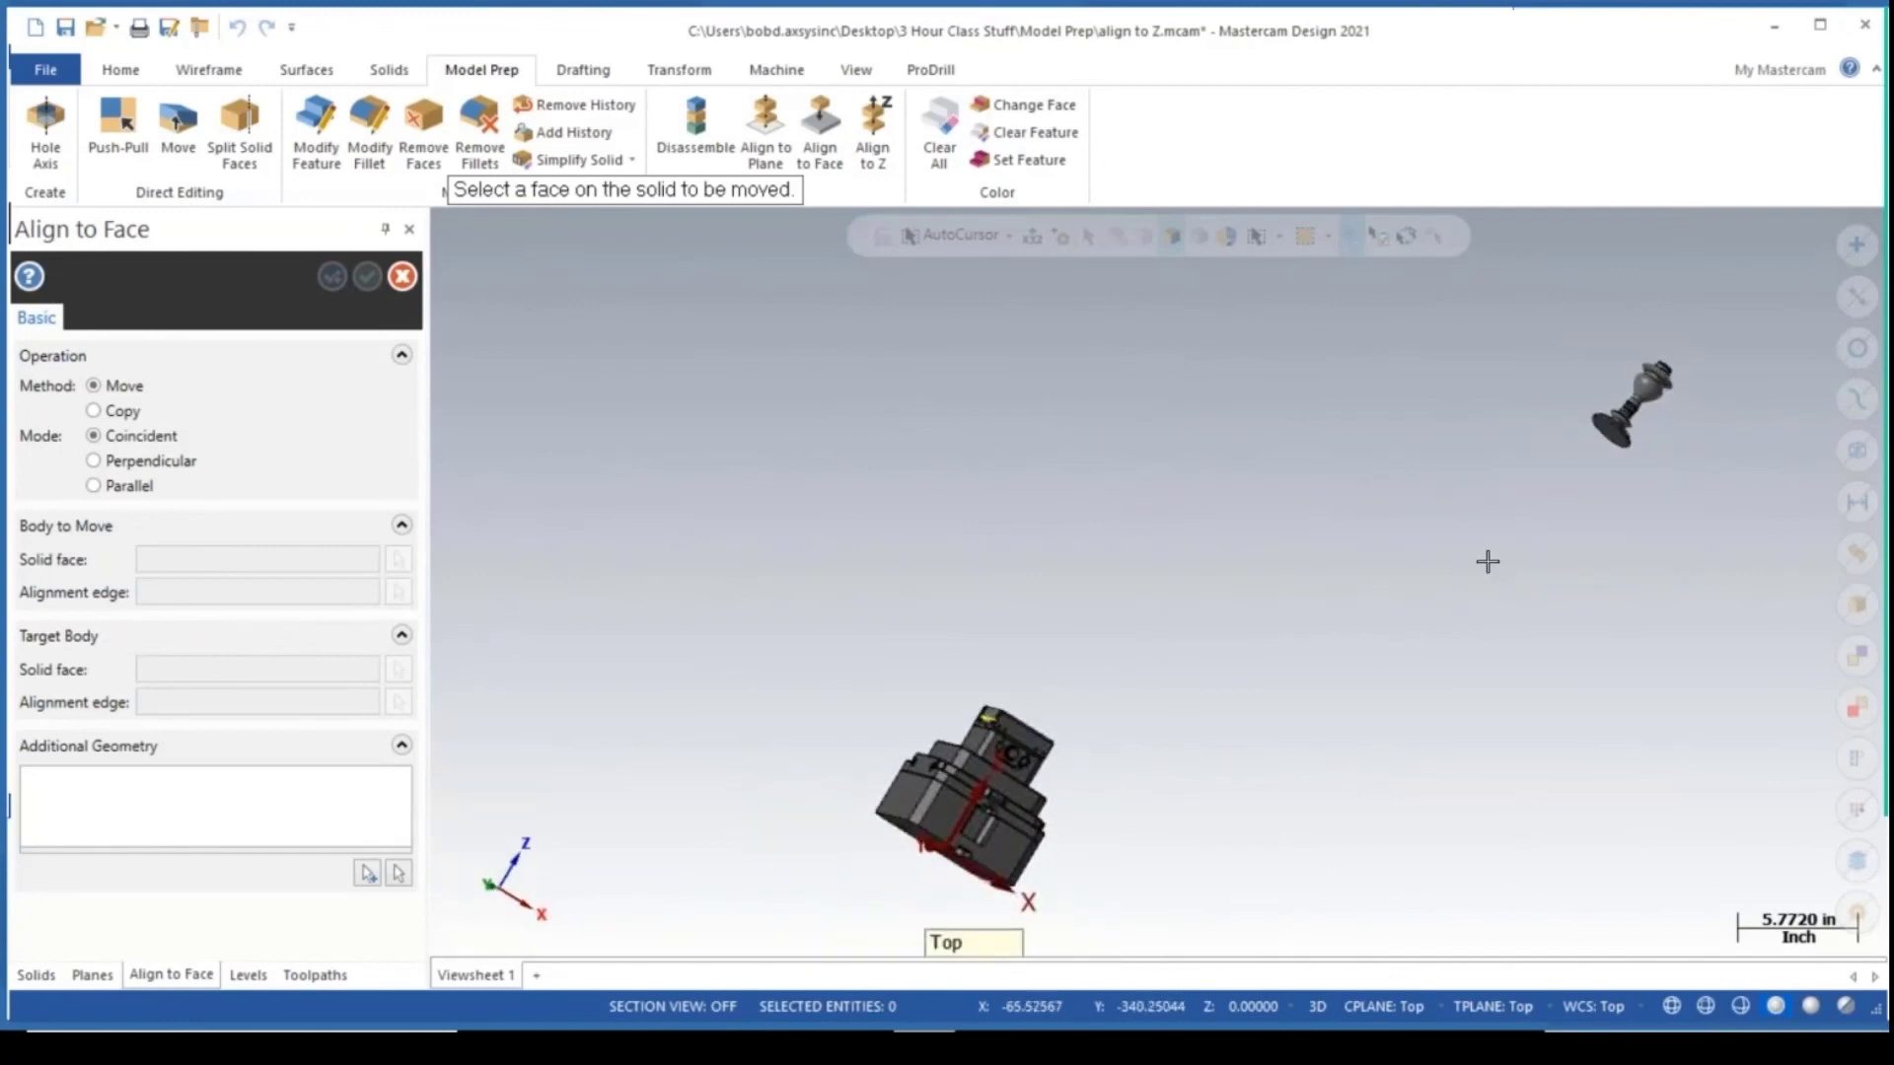
shift+middle_drag(1617, 513, 1138, 612)
scroll(1118, 542, up, 2)
scroll(1117, 543, up, 7)
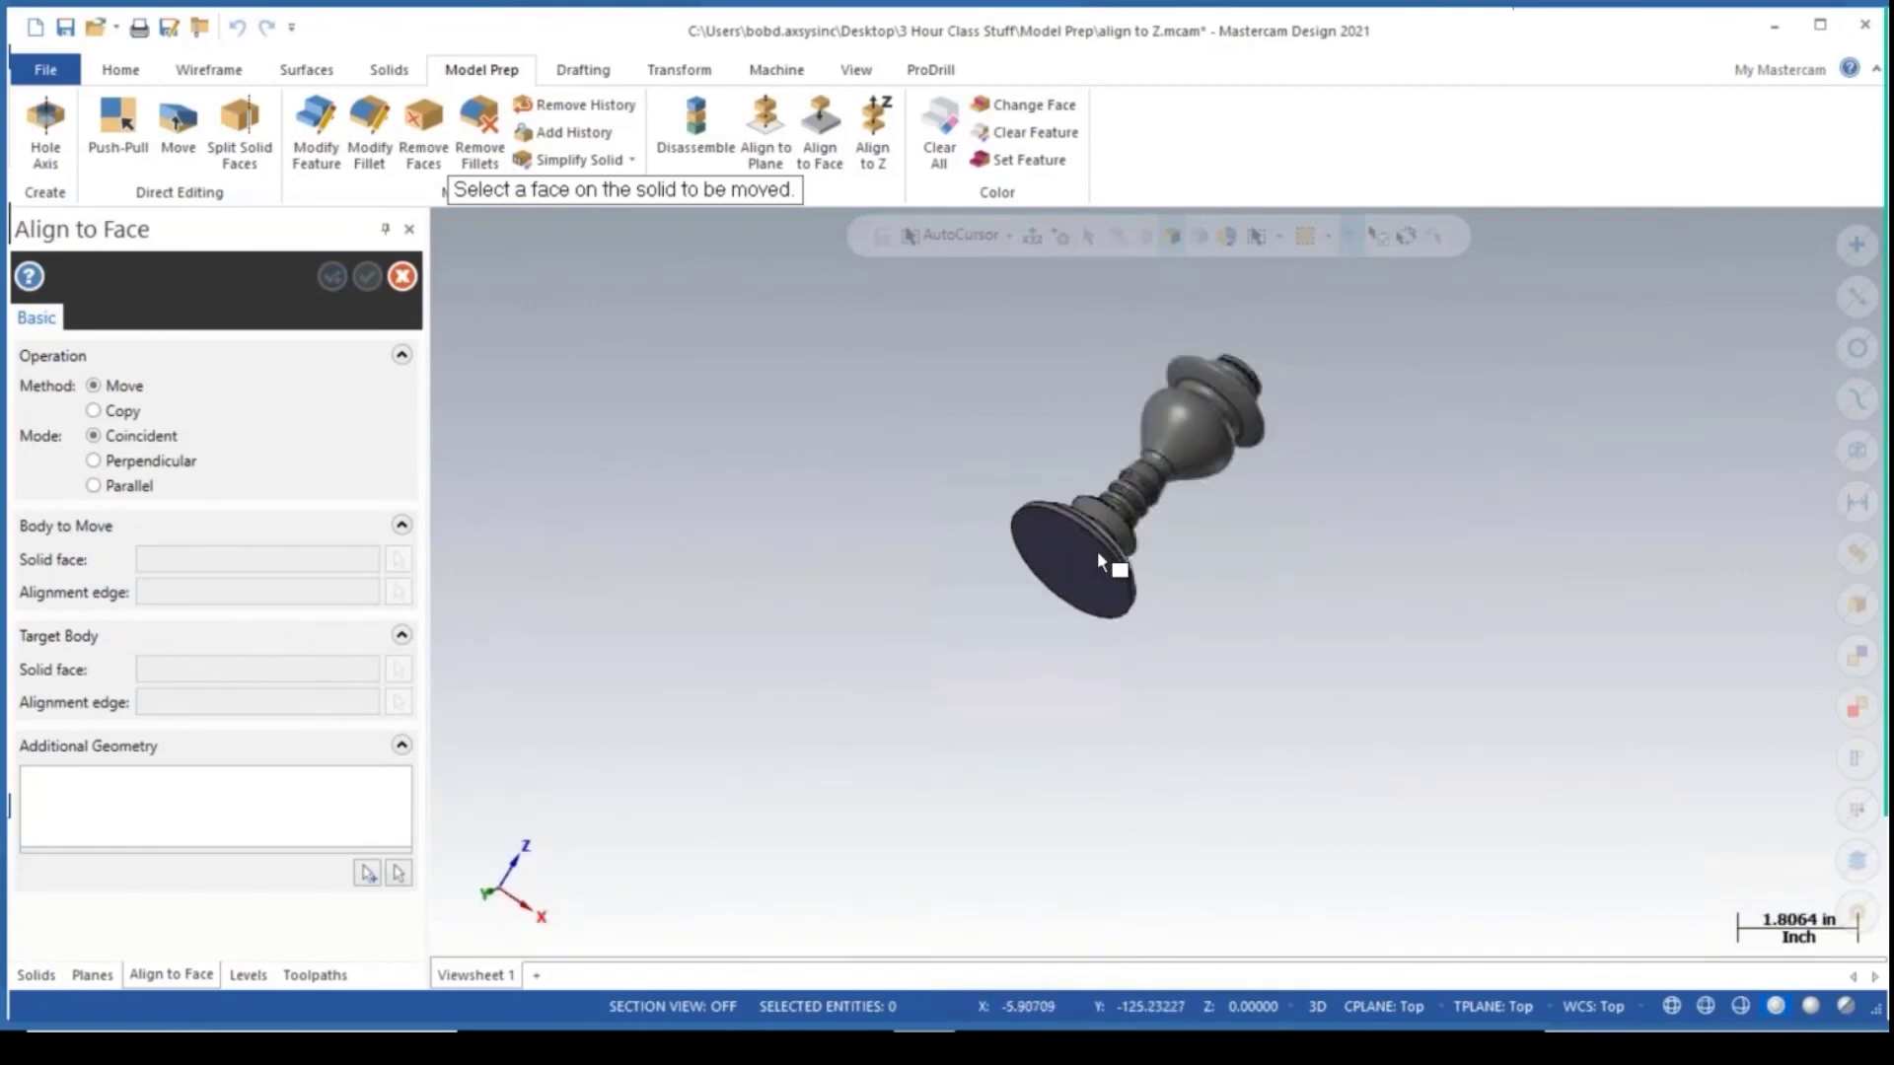
click(1067, 578)
middle_drag(1068, 579, 1173, 574)
shift+middle_drag(1186, 701, 1244, 595)
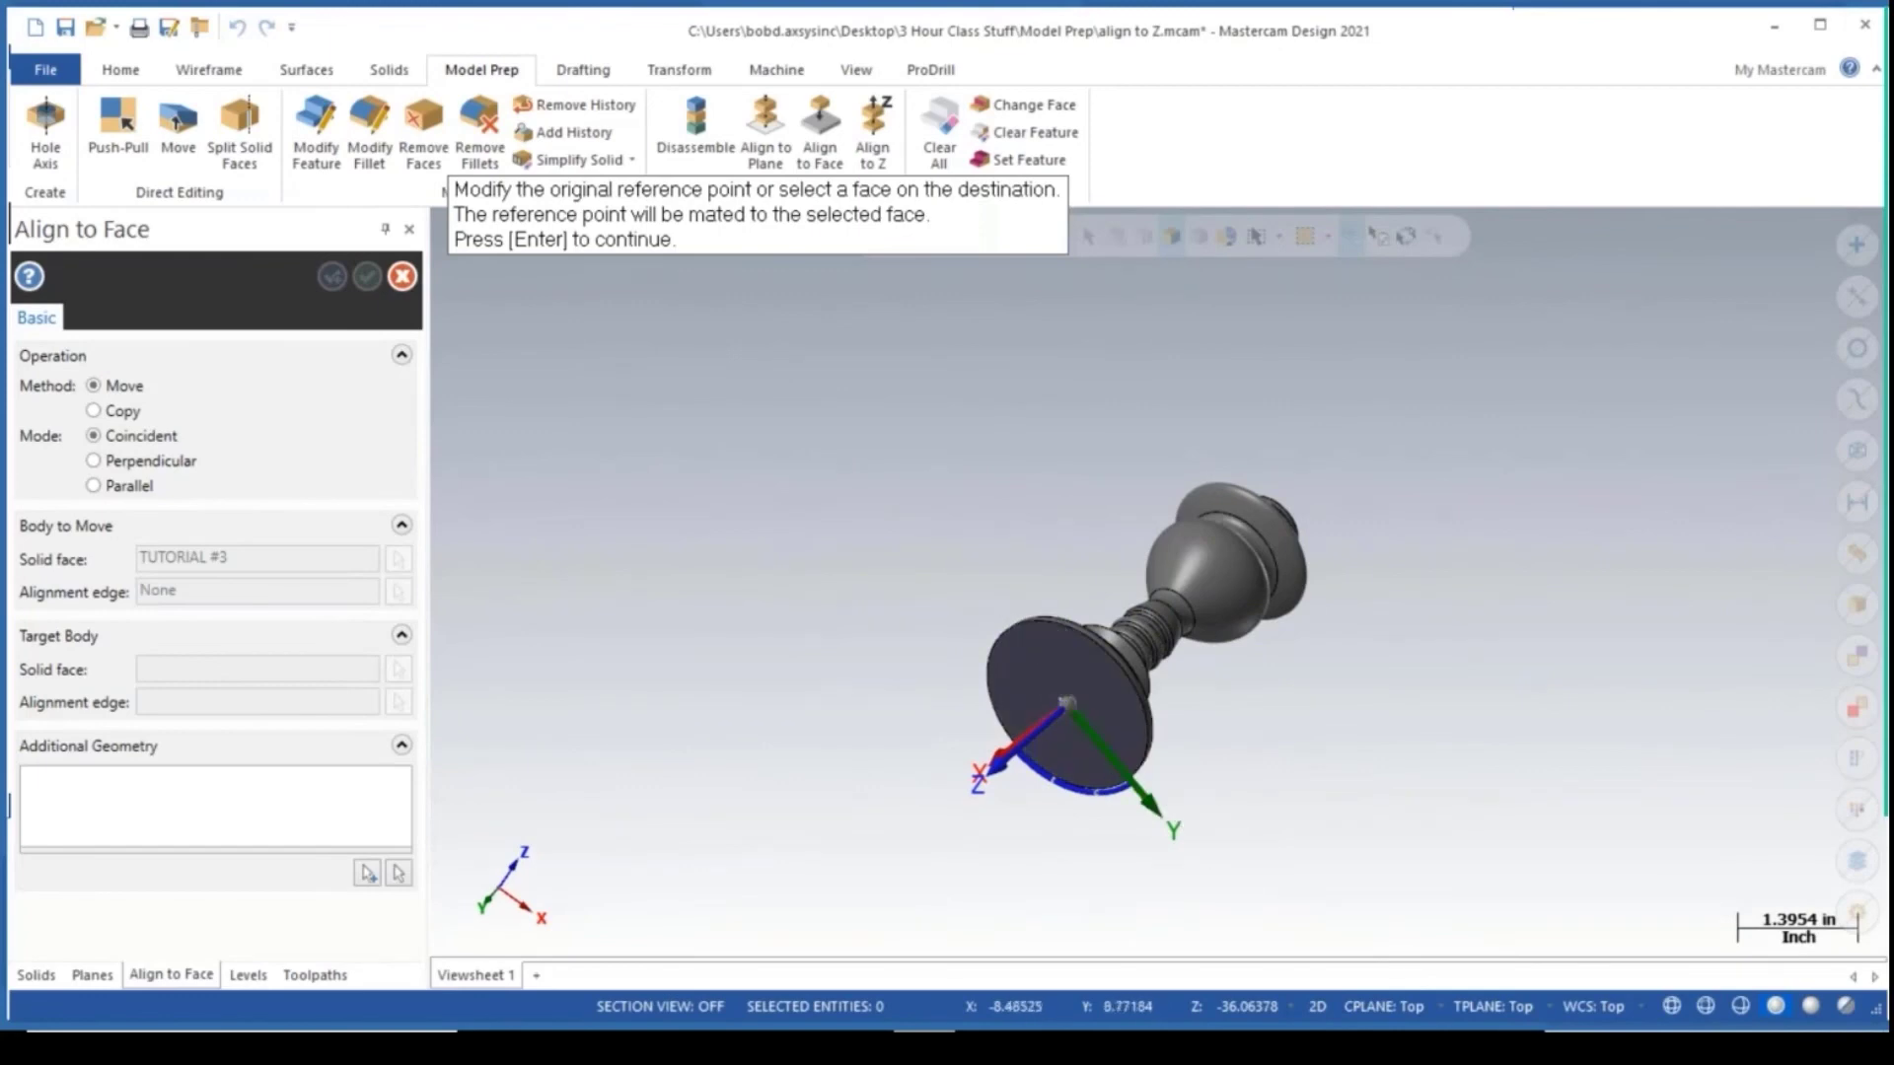
middle_drag(1057, 666, 1075, 668)
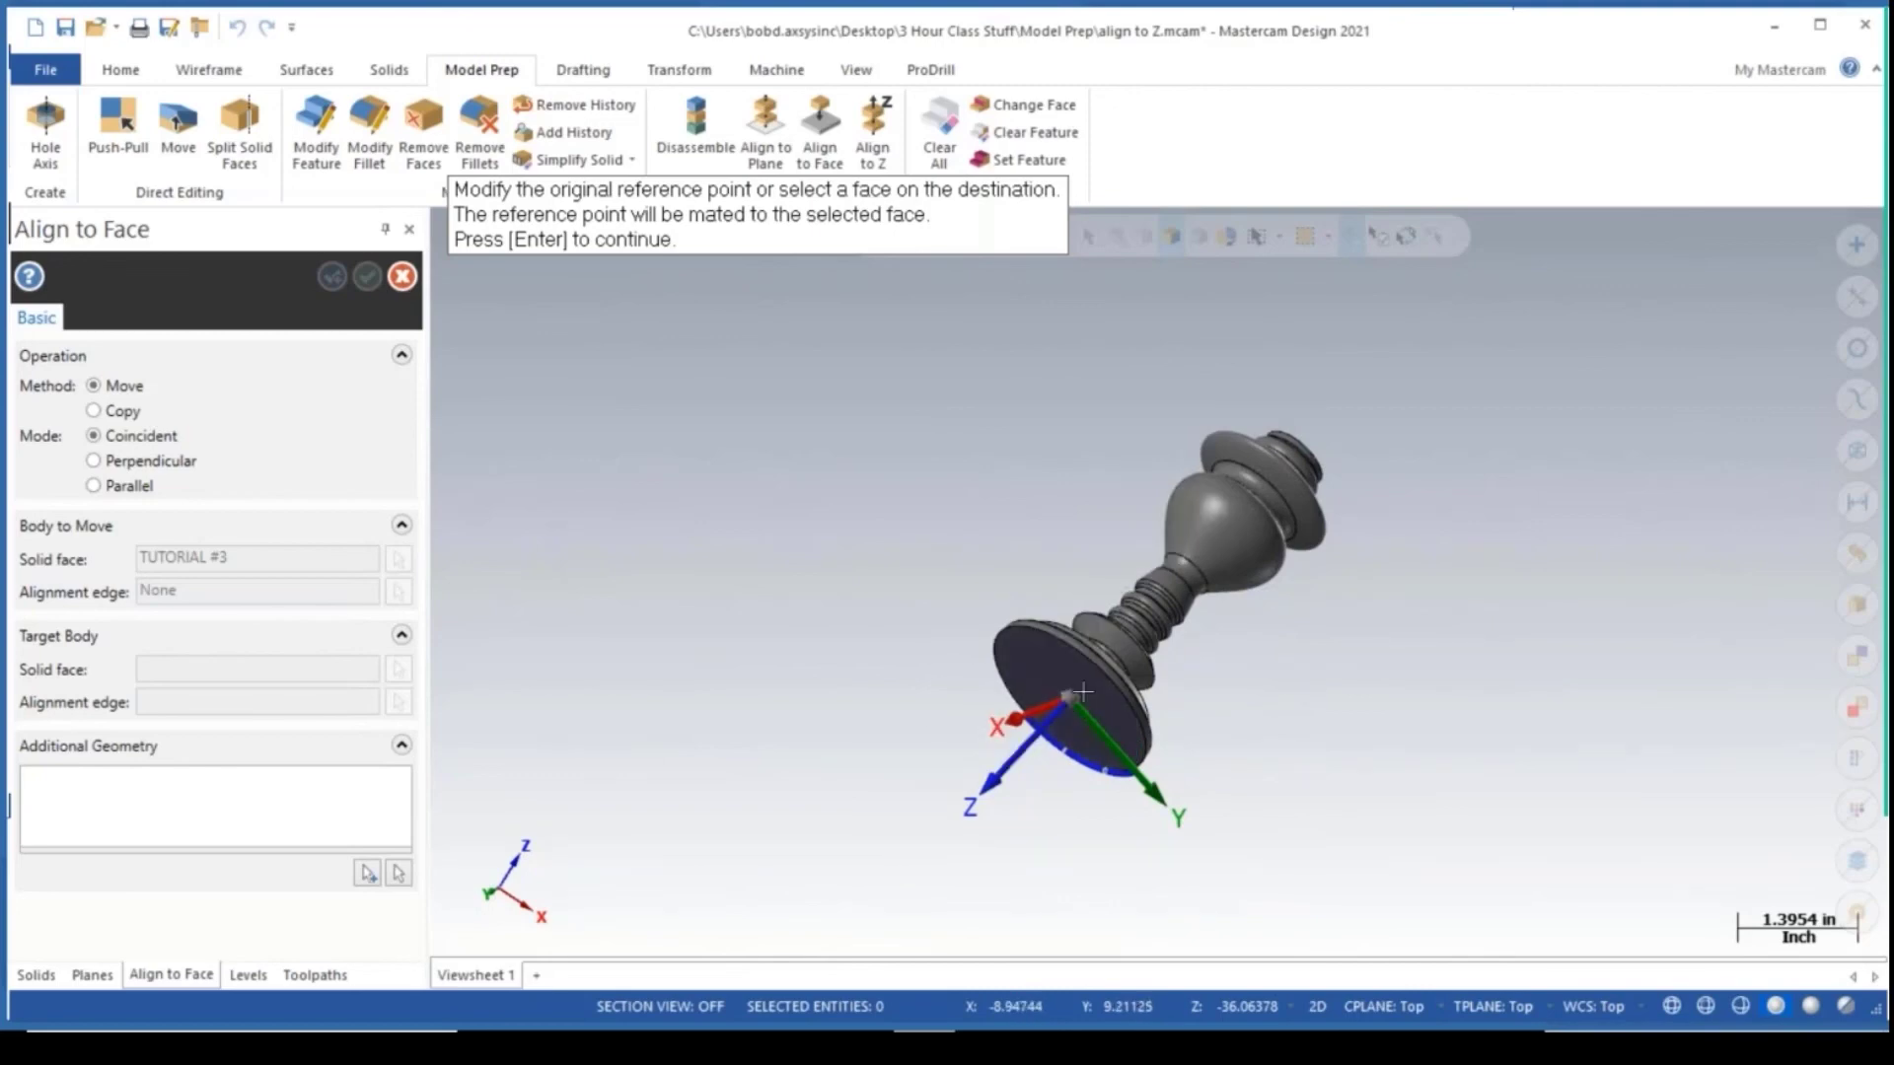
key(Return)
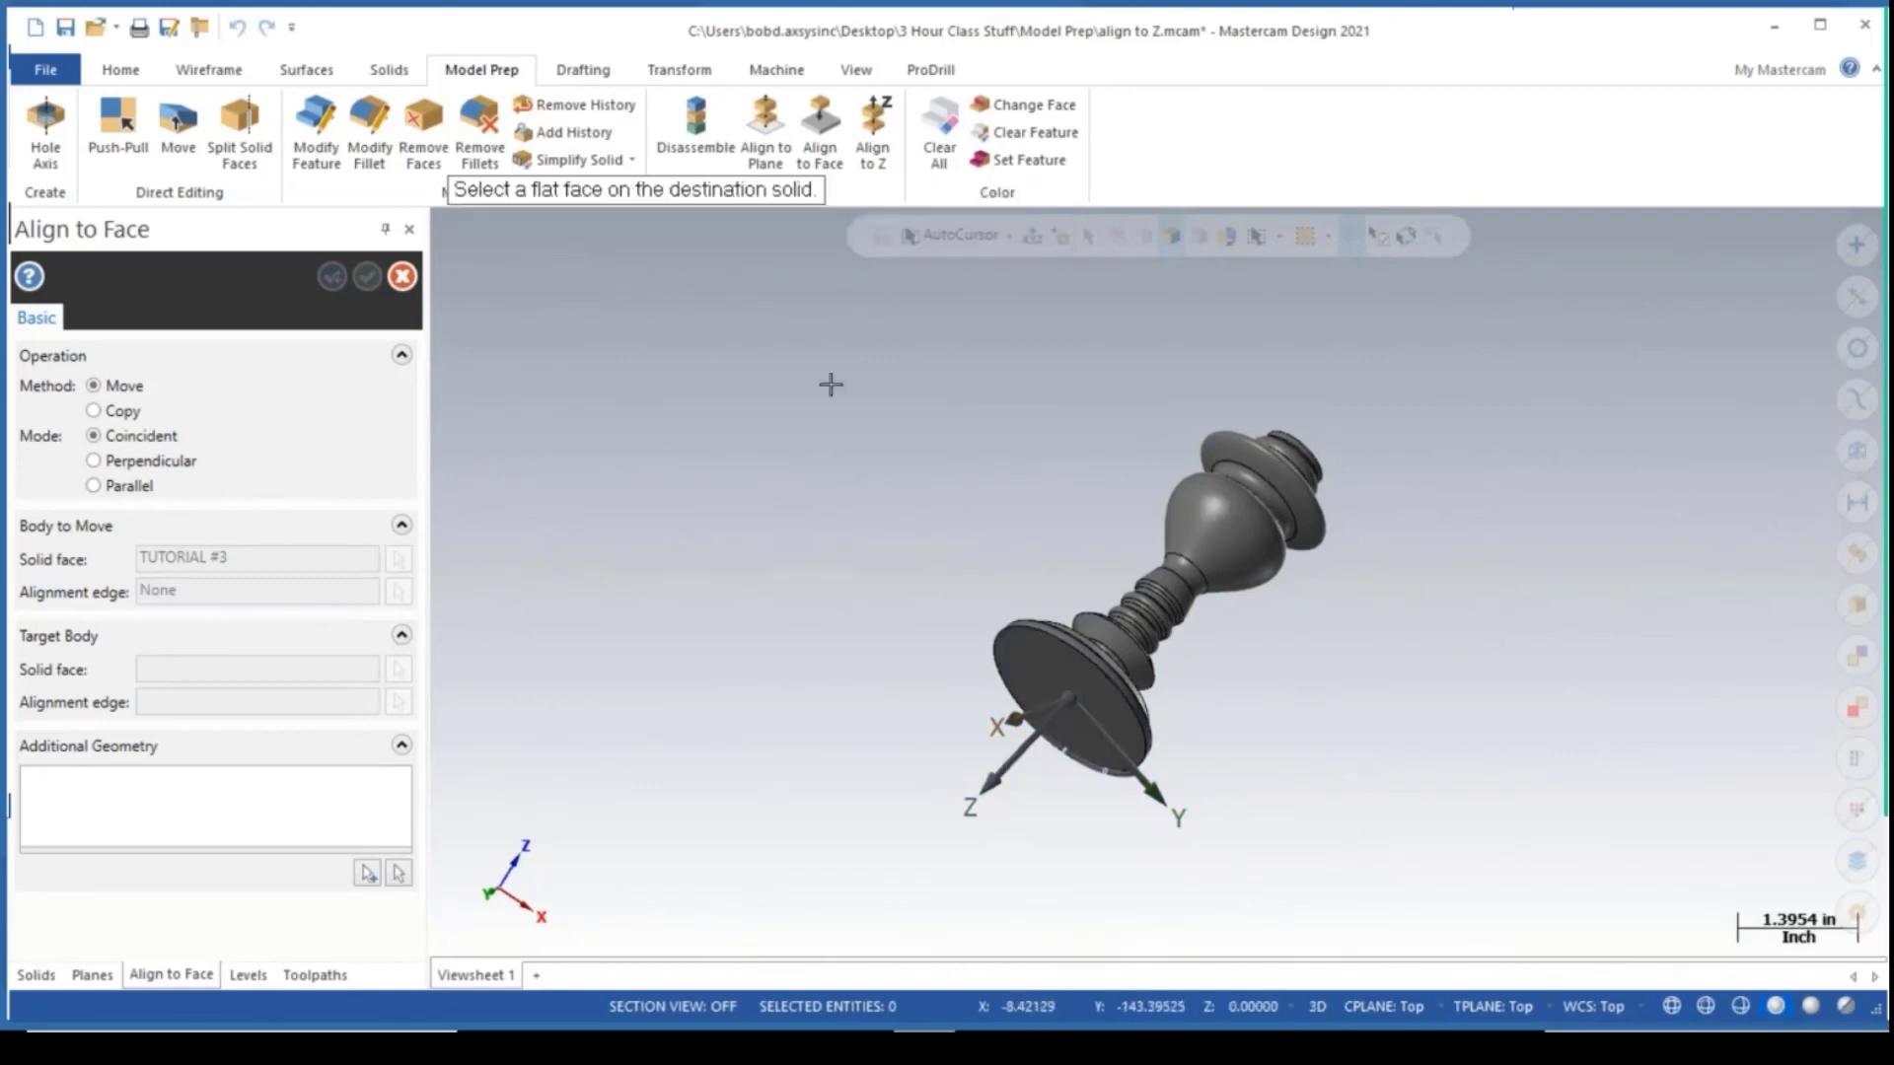
Mate the candlestick's bottom face to the top face of the block held in the vise and accept the alignment.
scroll(888, 590, down, 3)
middle_drag(981, 644, 730, 673)
shift+middle_drag(904, 744, 1006, 736)
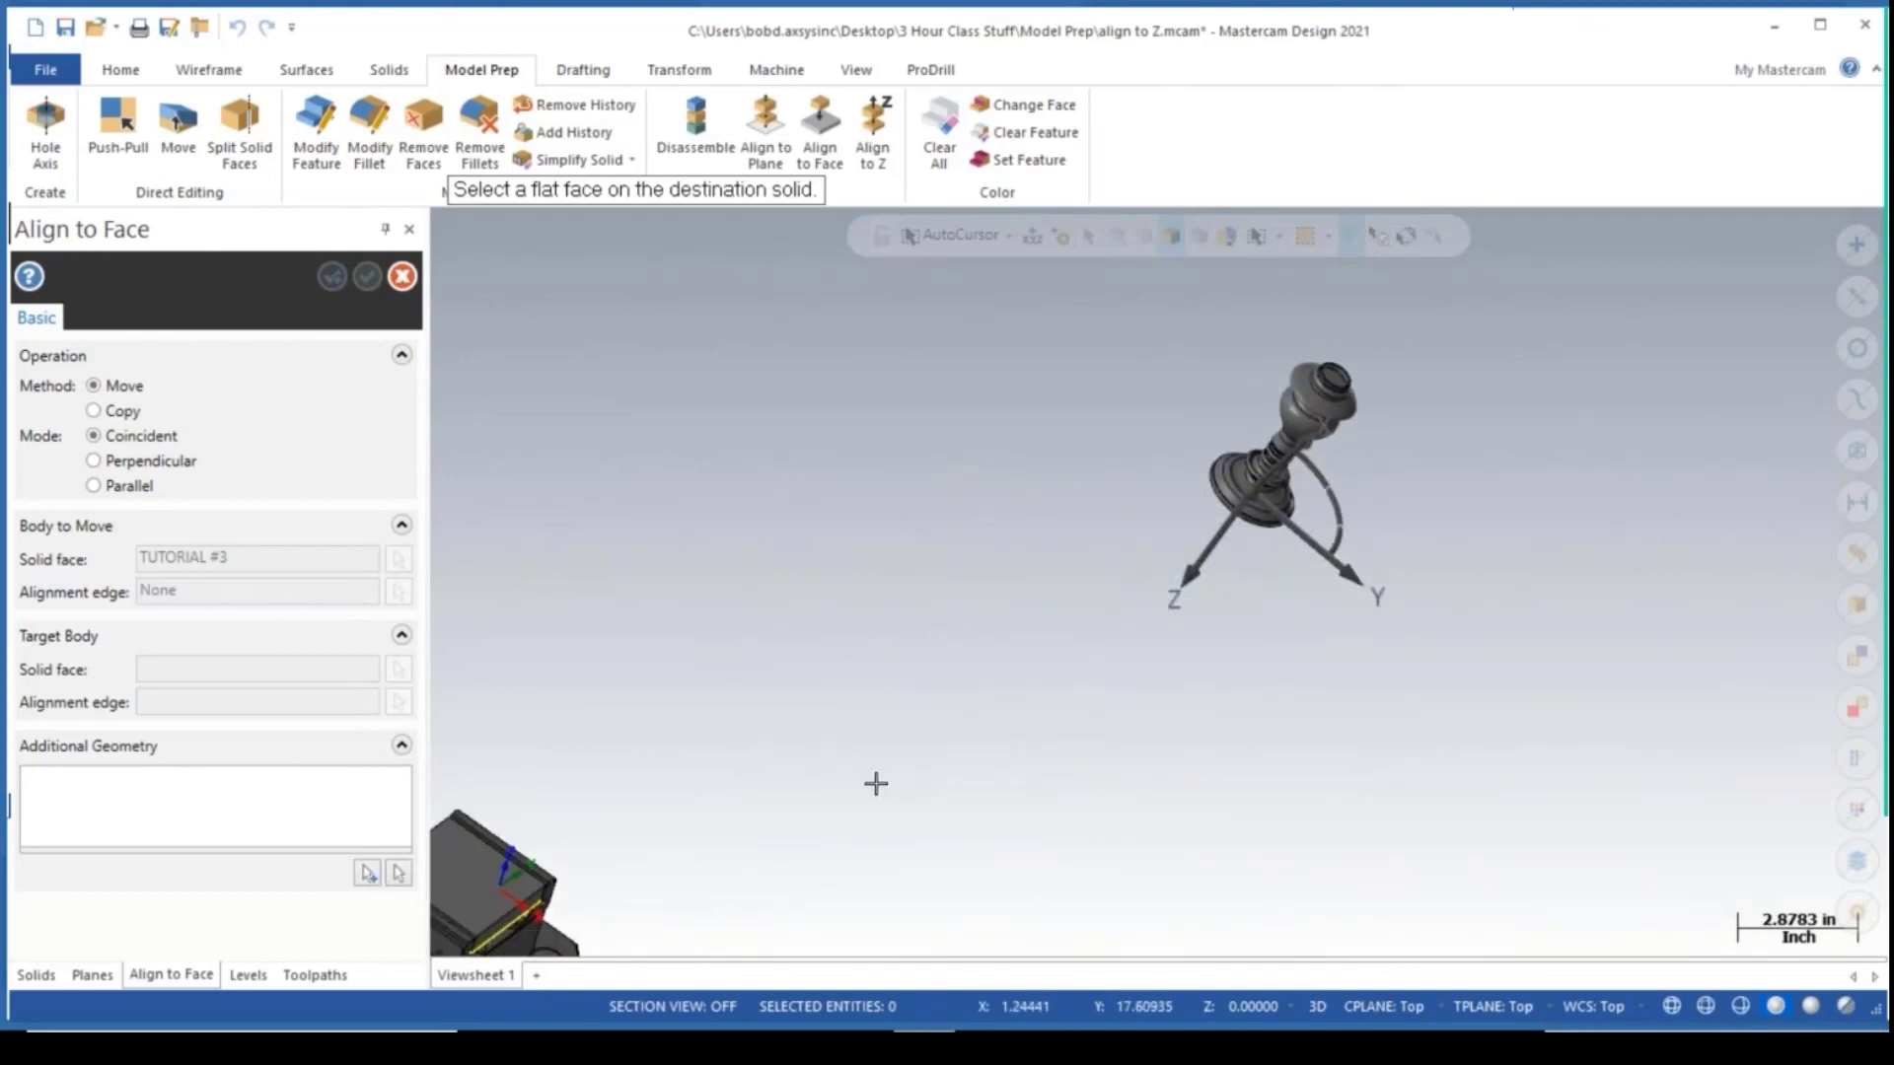
shift+middle_drag(876, 783, 1183, 725)
scroll(799, 785, up, 3)
scroll(787, 854, up, 2)
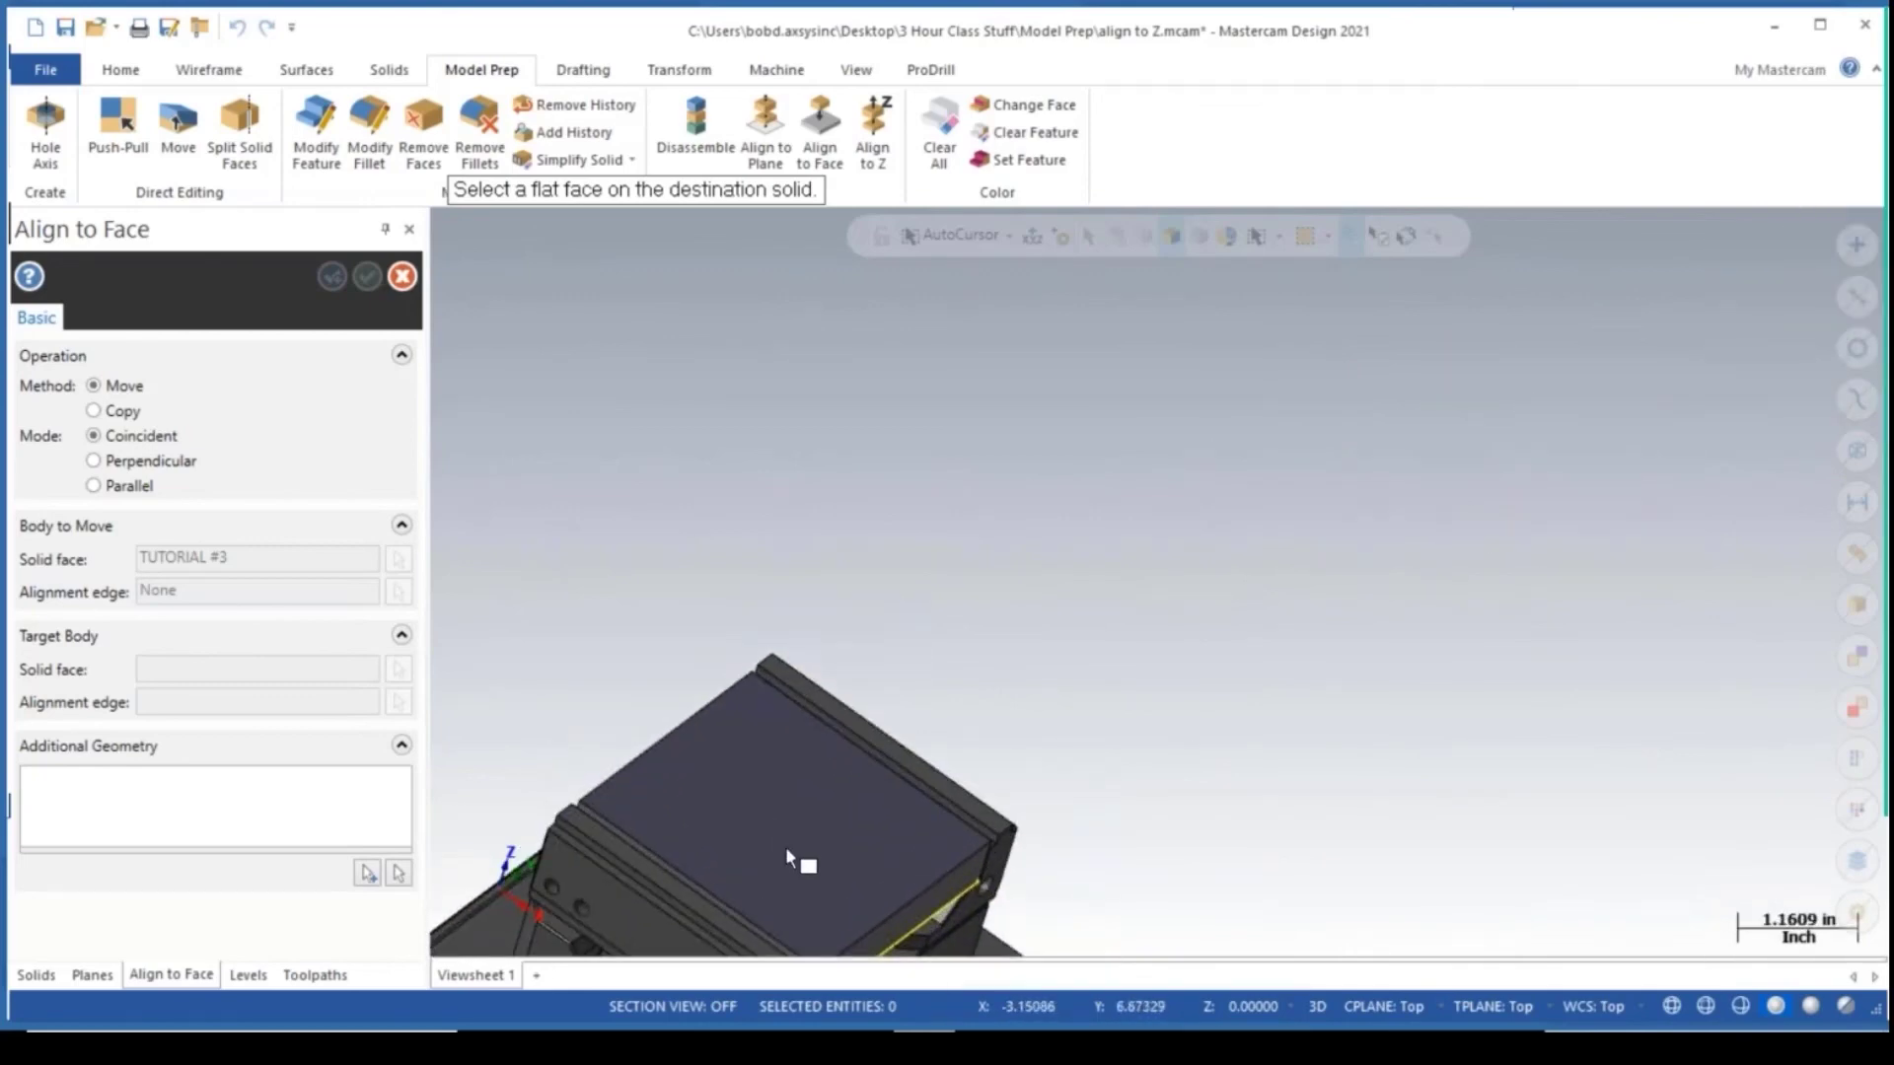
click(797, 821)
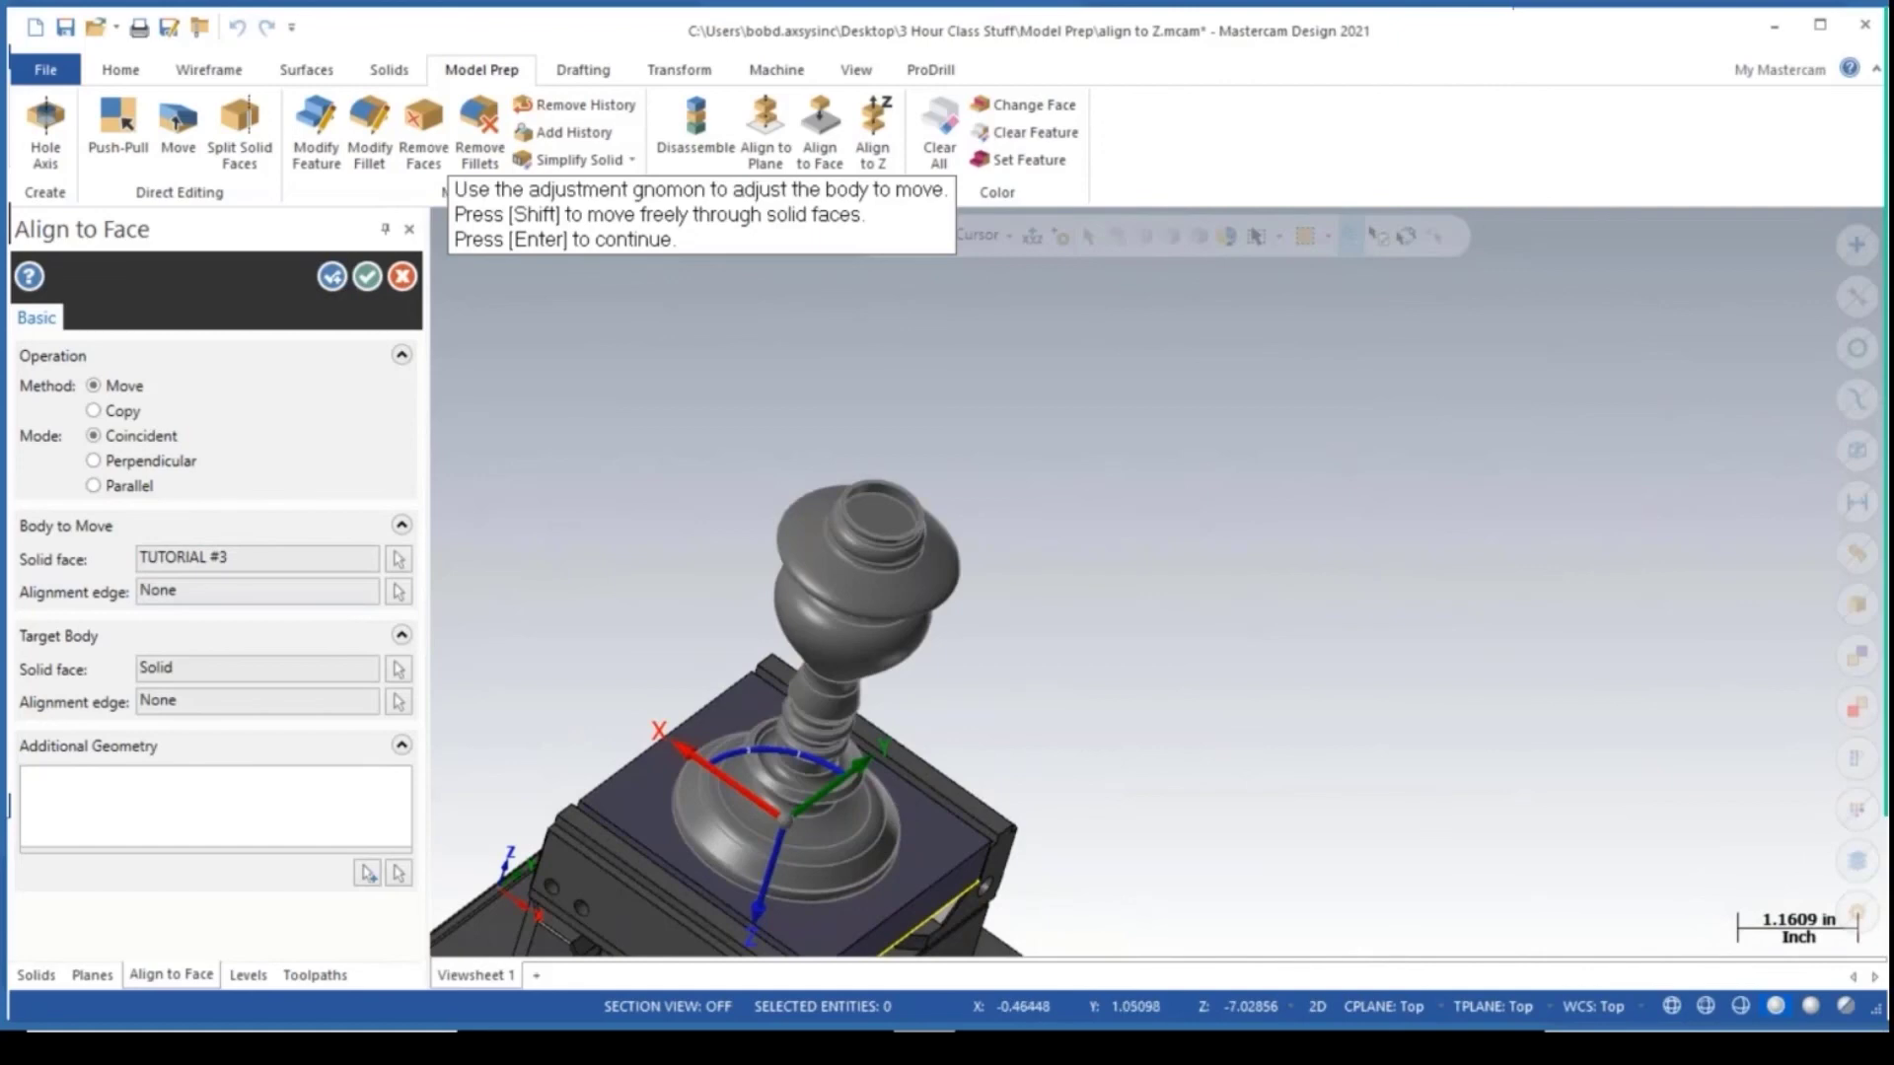
middle_drag(881, 768, 772, 791)
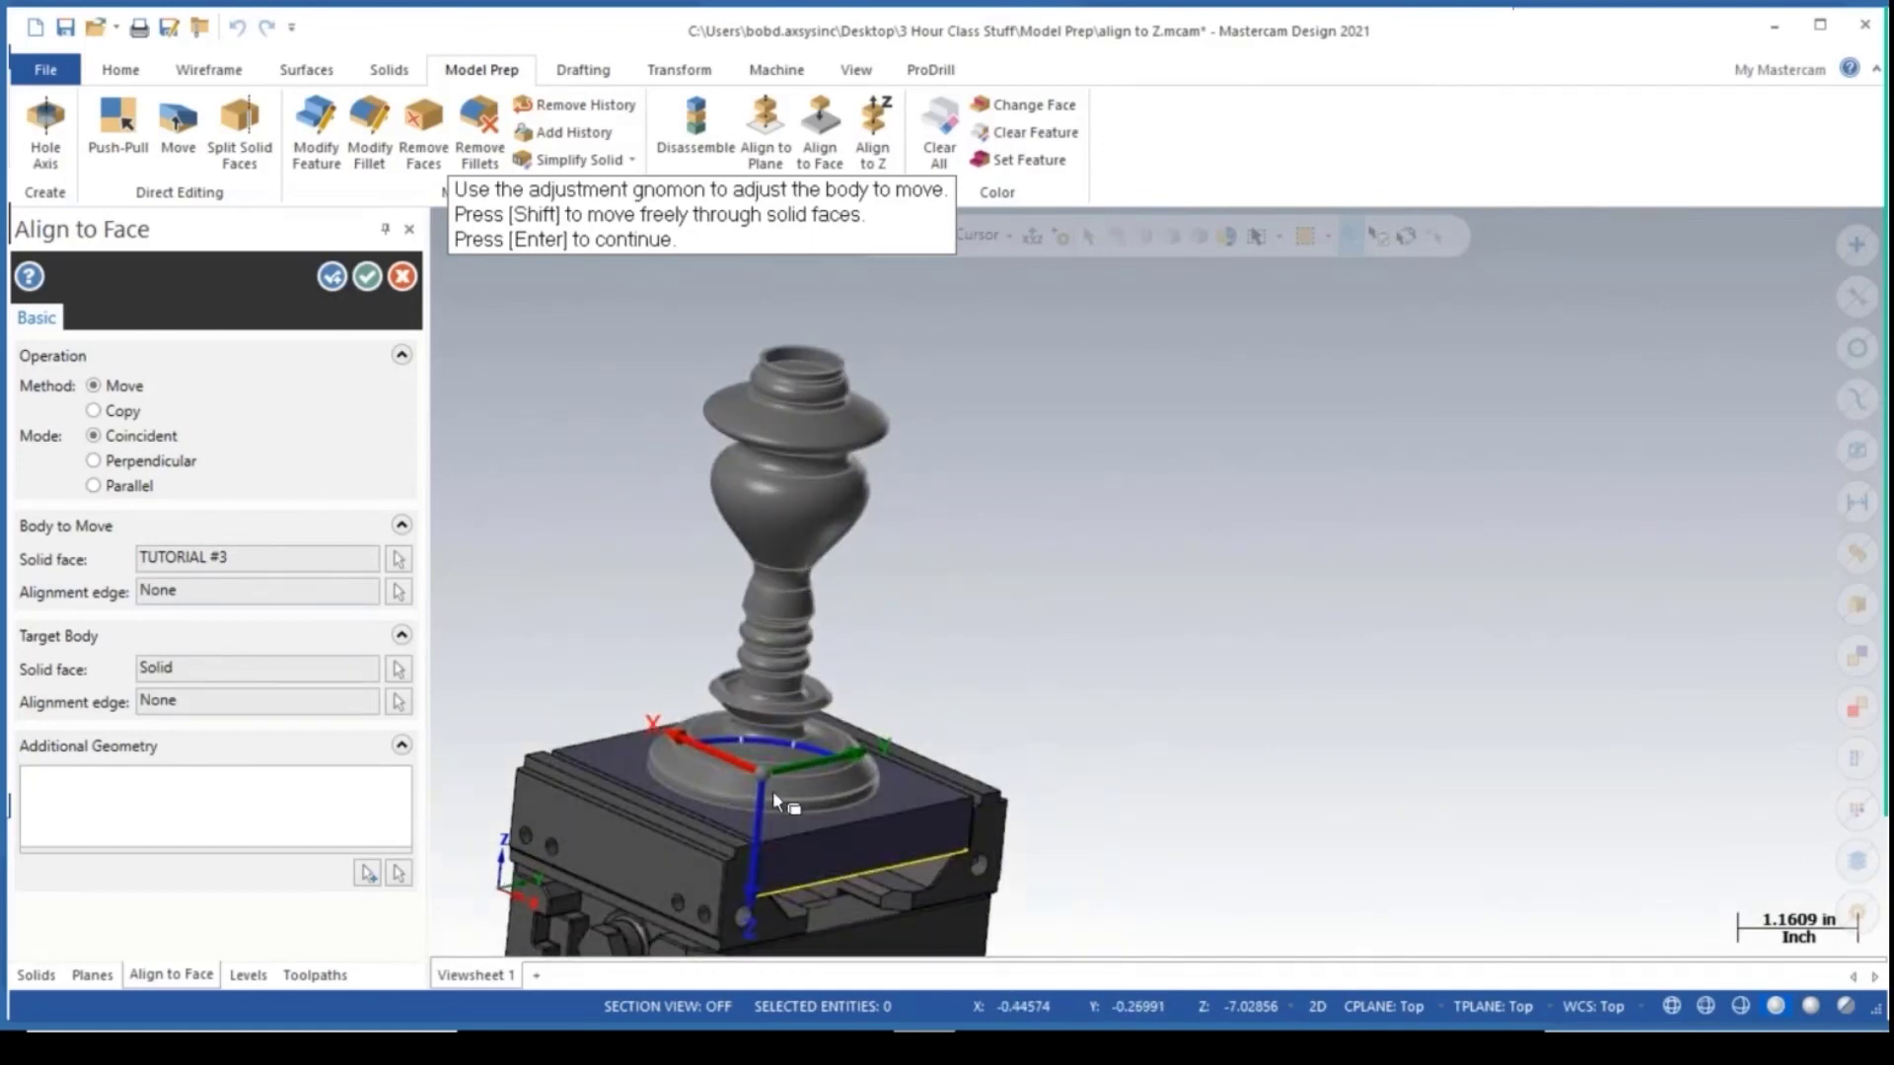
click(365, 279)
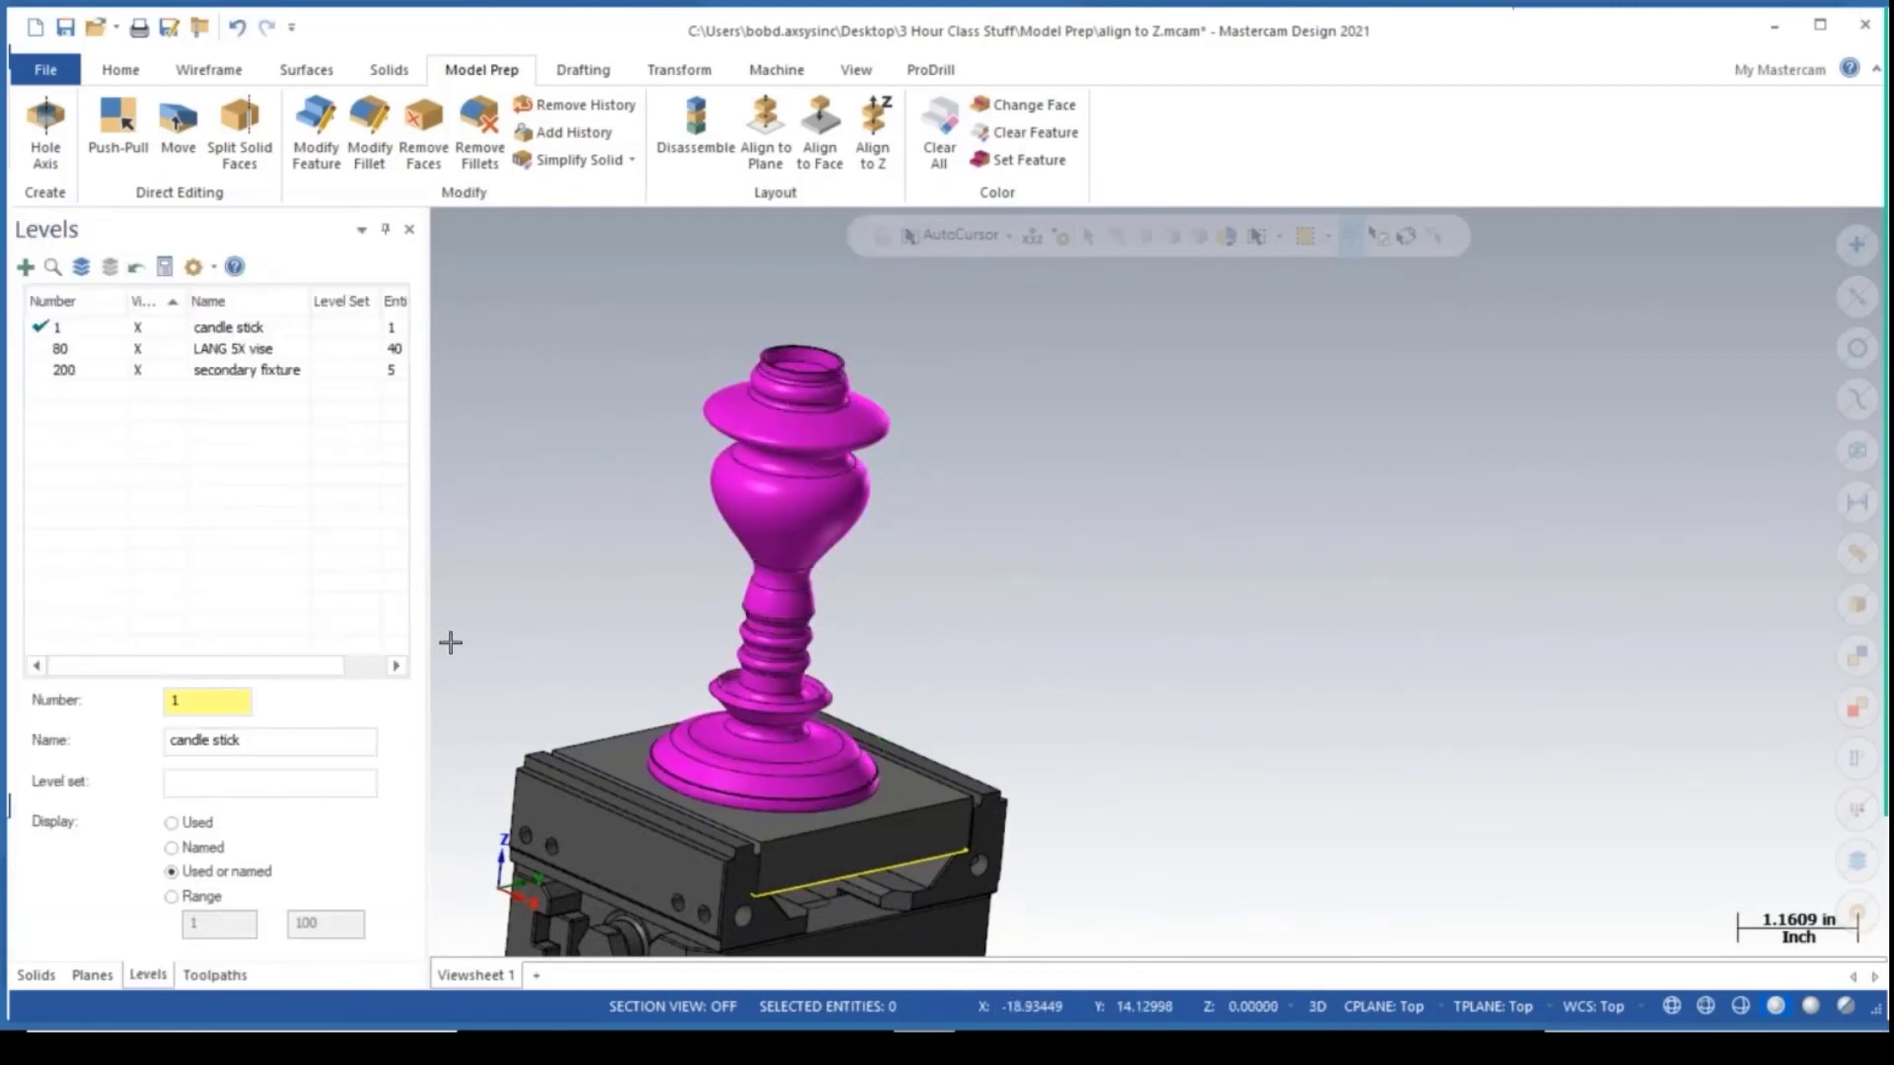
Check the candlestick on the fixture in the Front (WCS) view and clear the result colors.
right_click(1219, 643)
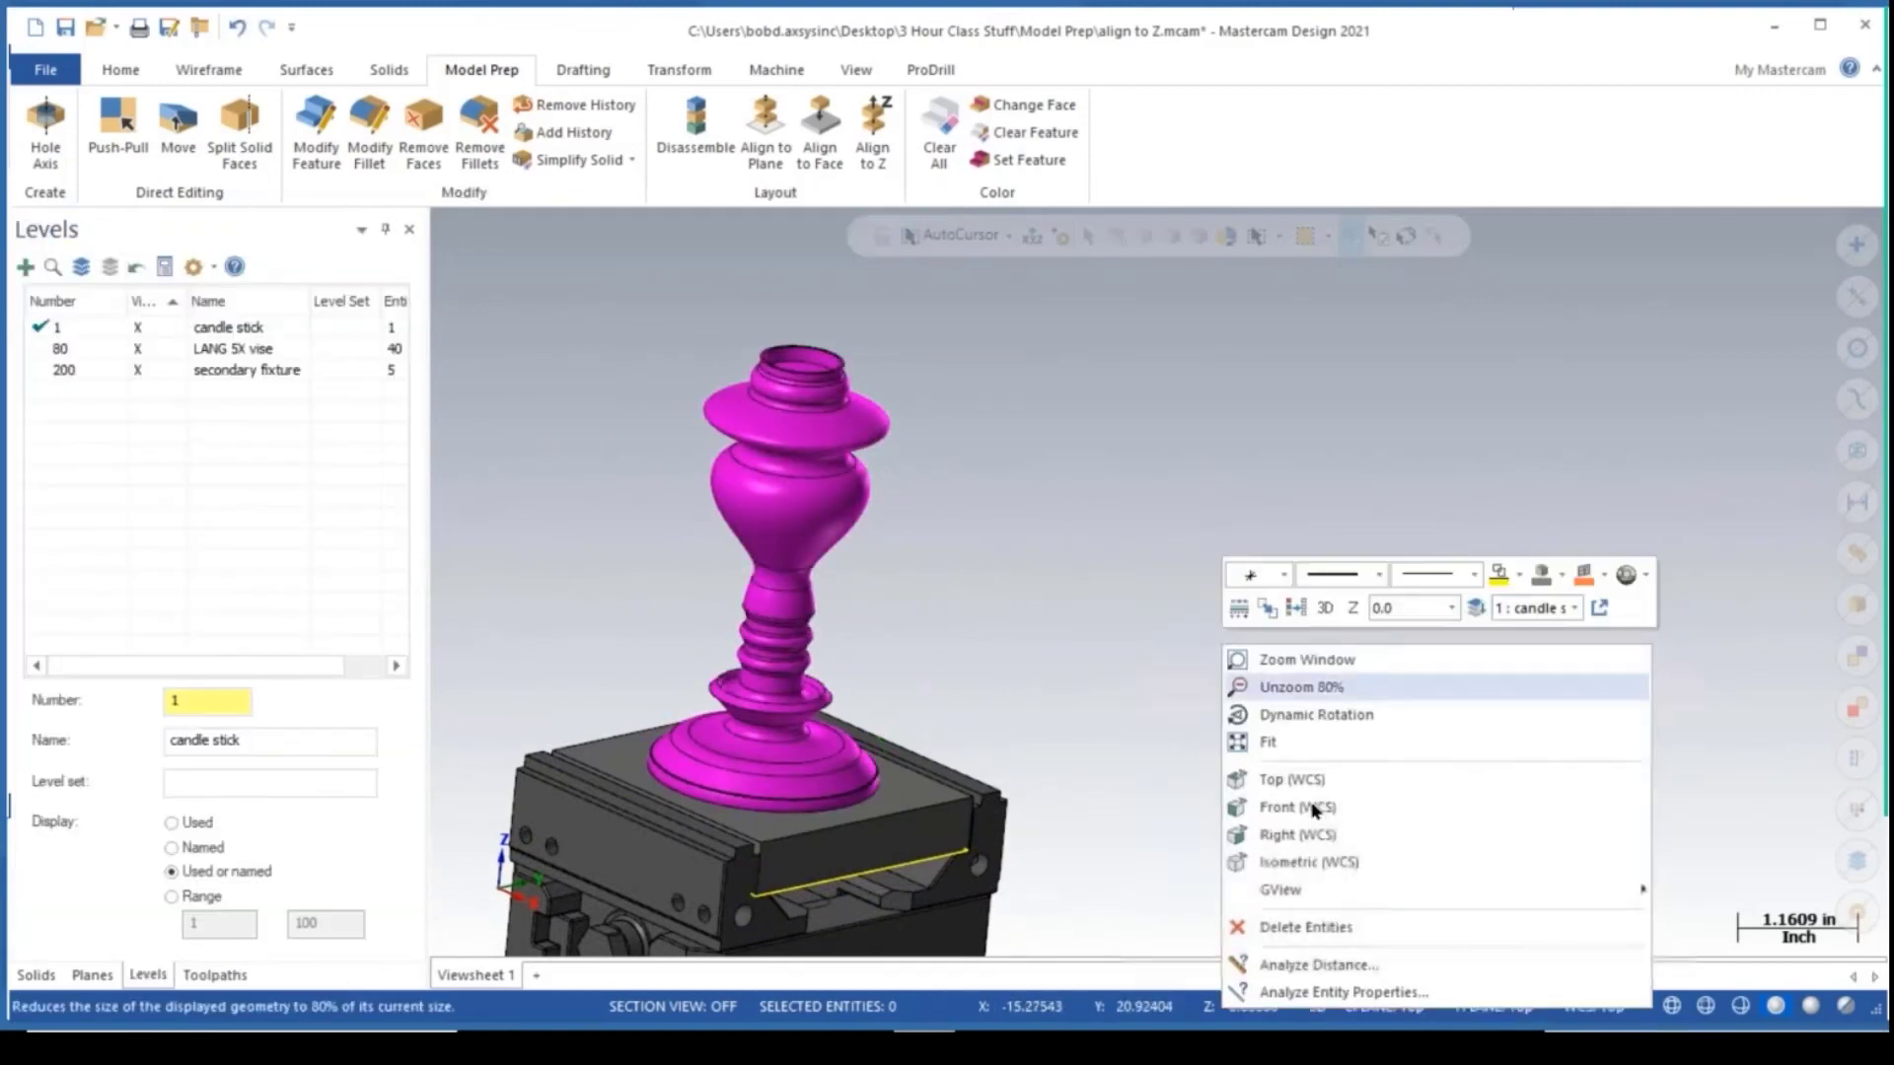
click(1318, 803)
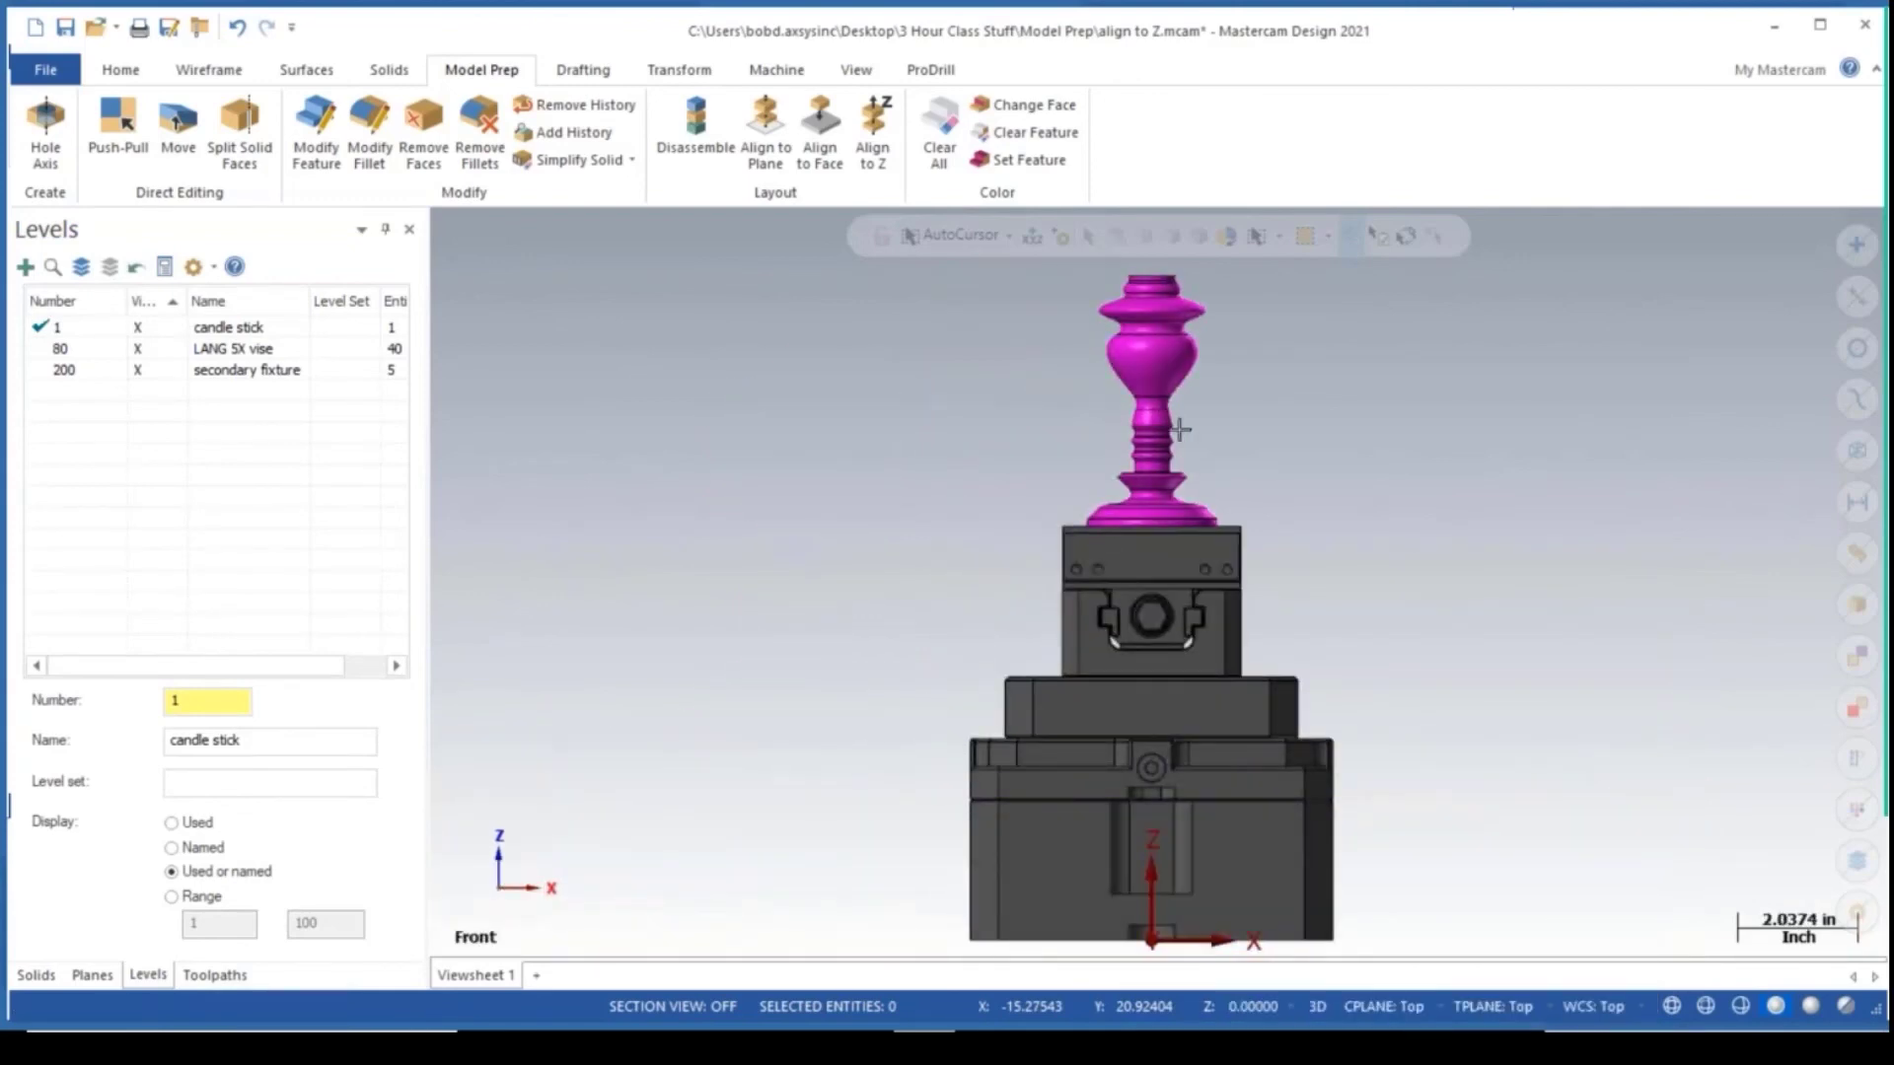
middle_drag(1184, 437, 1152, 449)
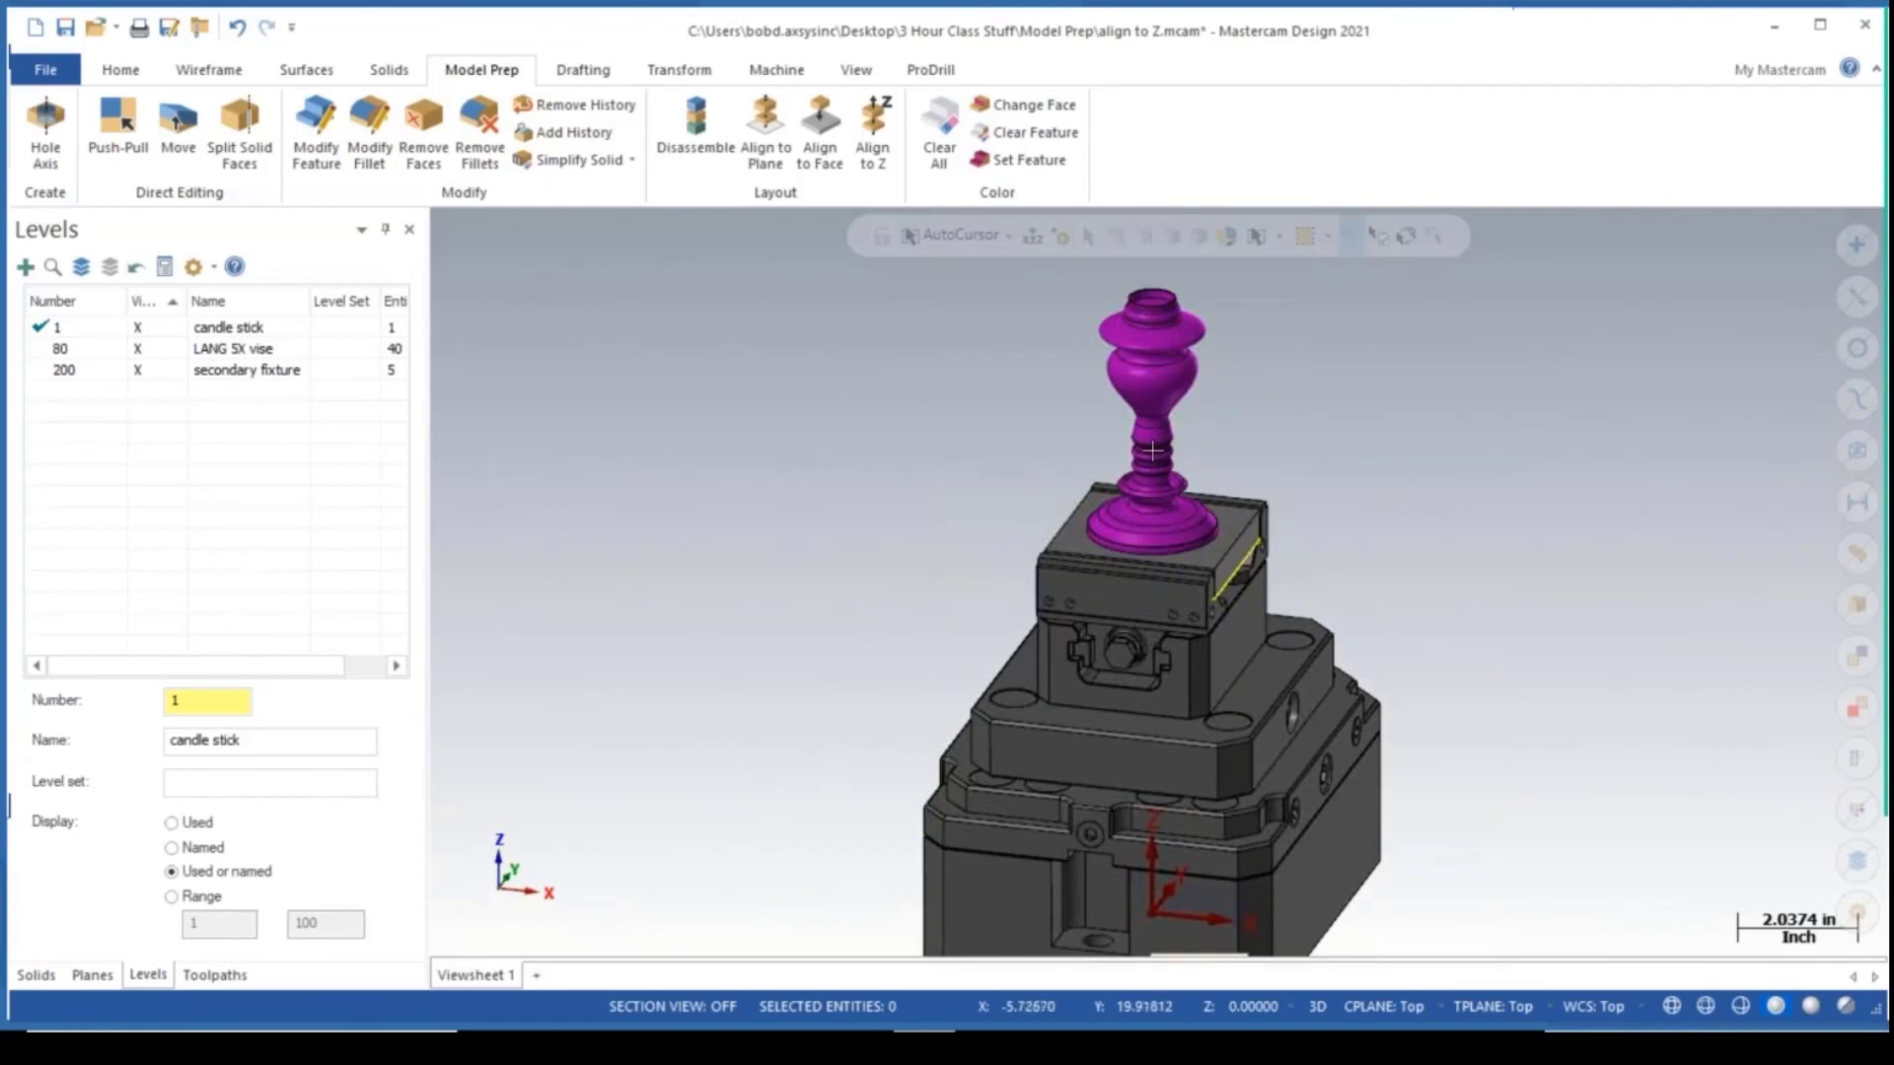
scroll(1151, 449, up, 2)
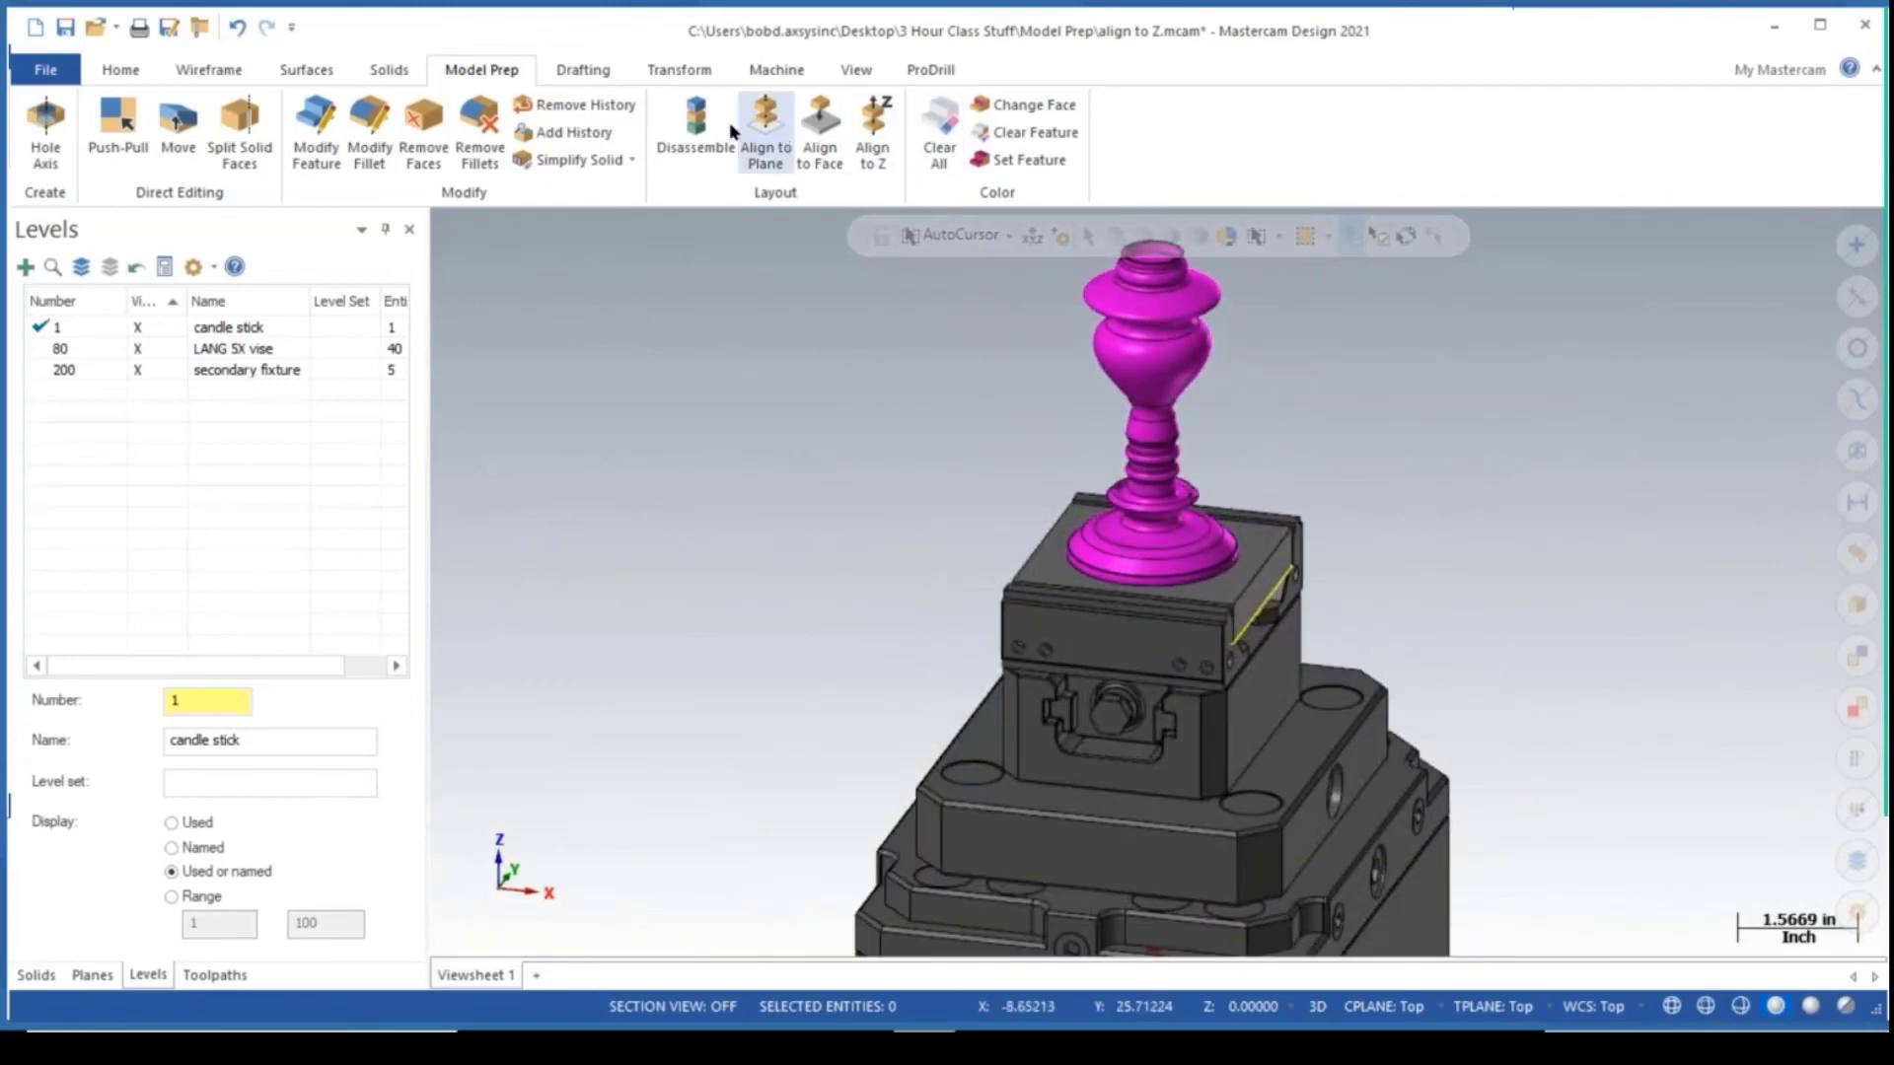
right_click(757, 346)
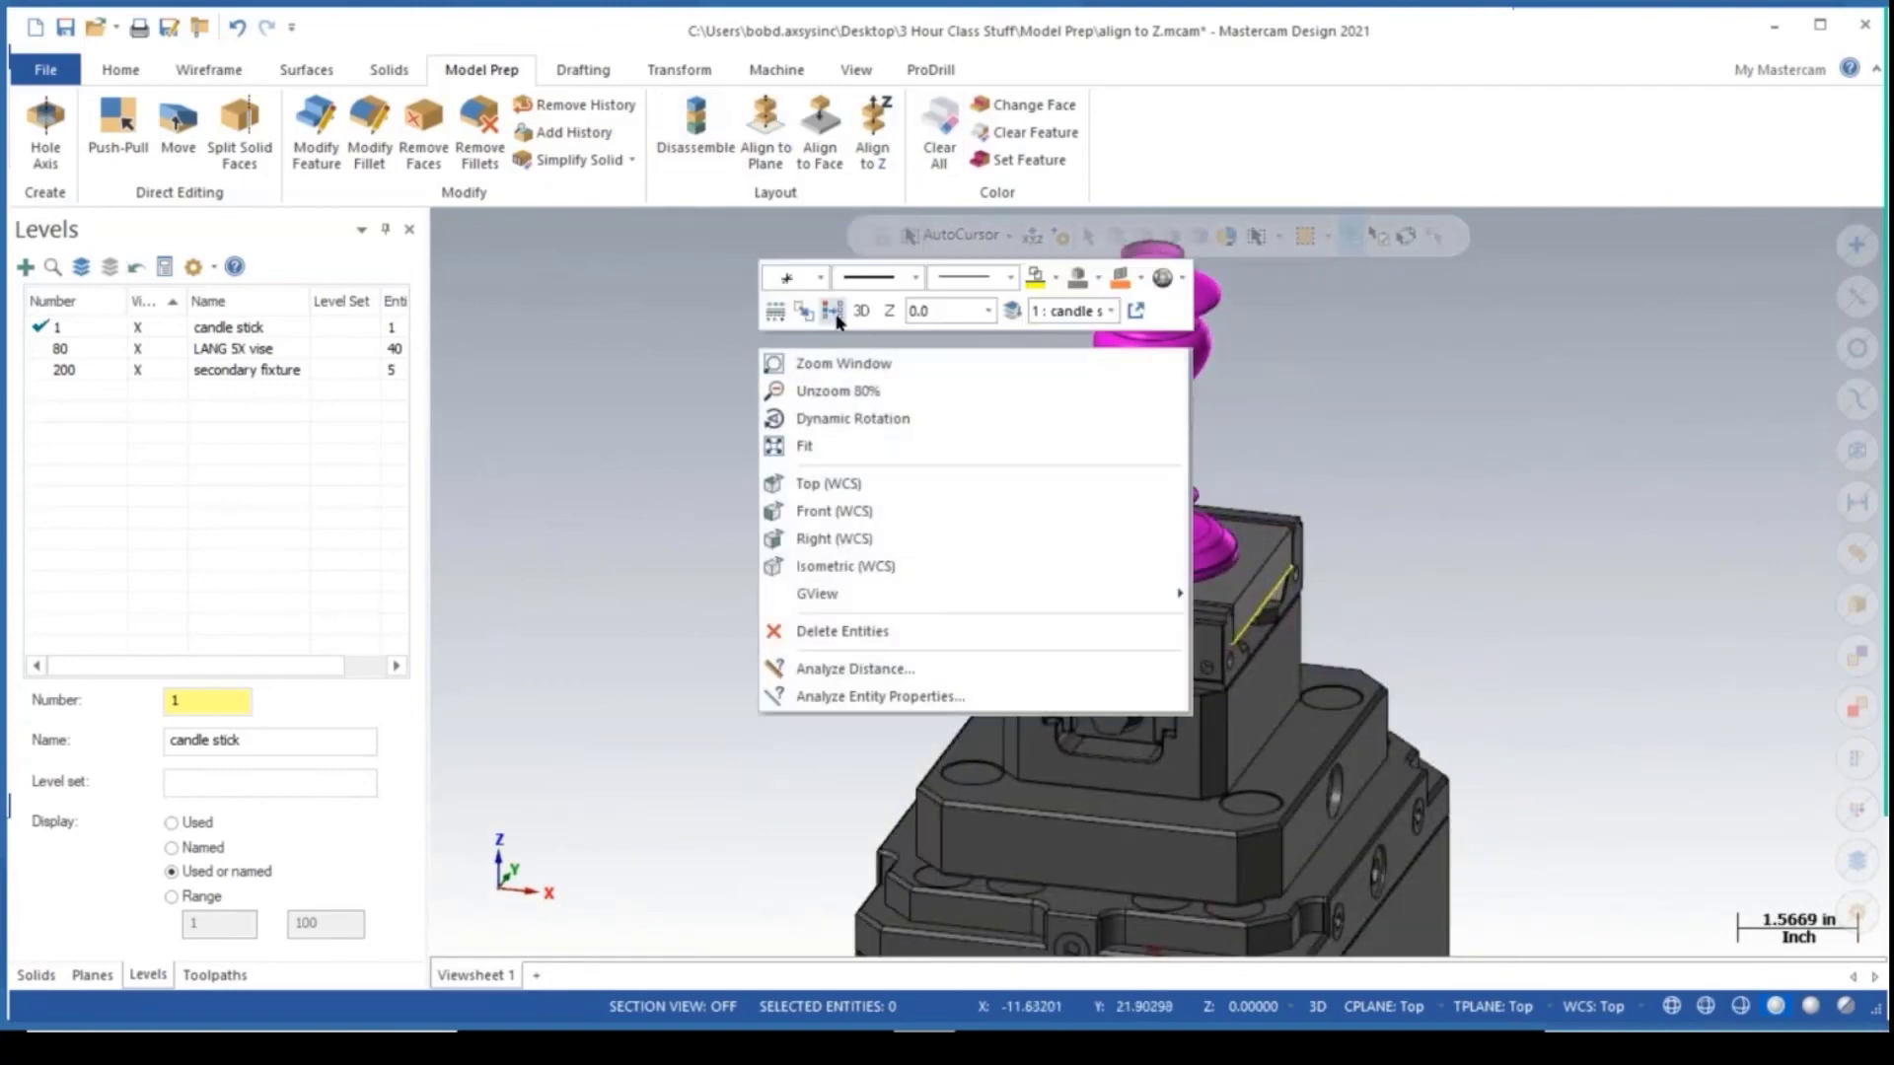
click(833, 316)
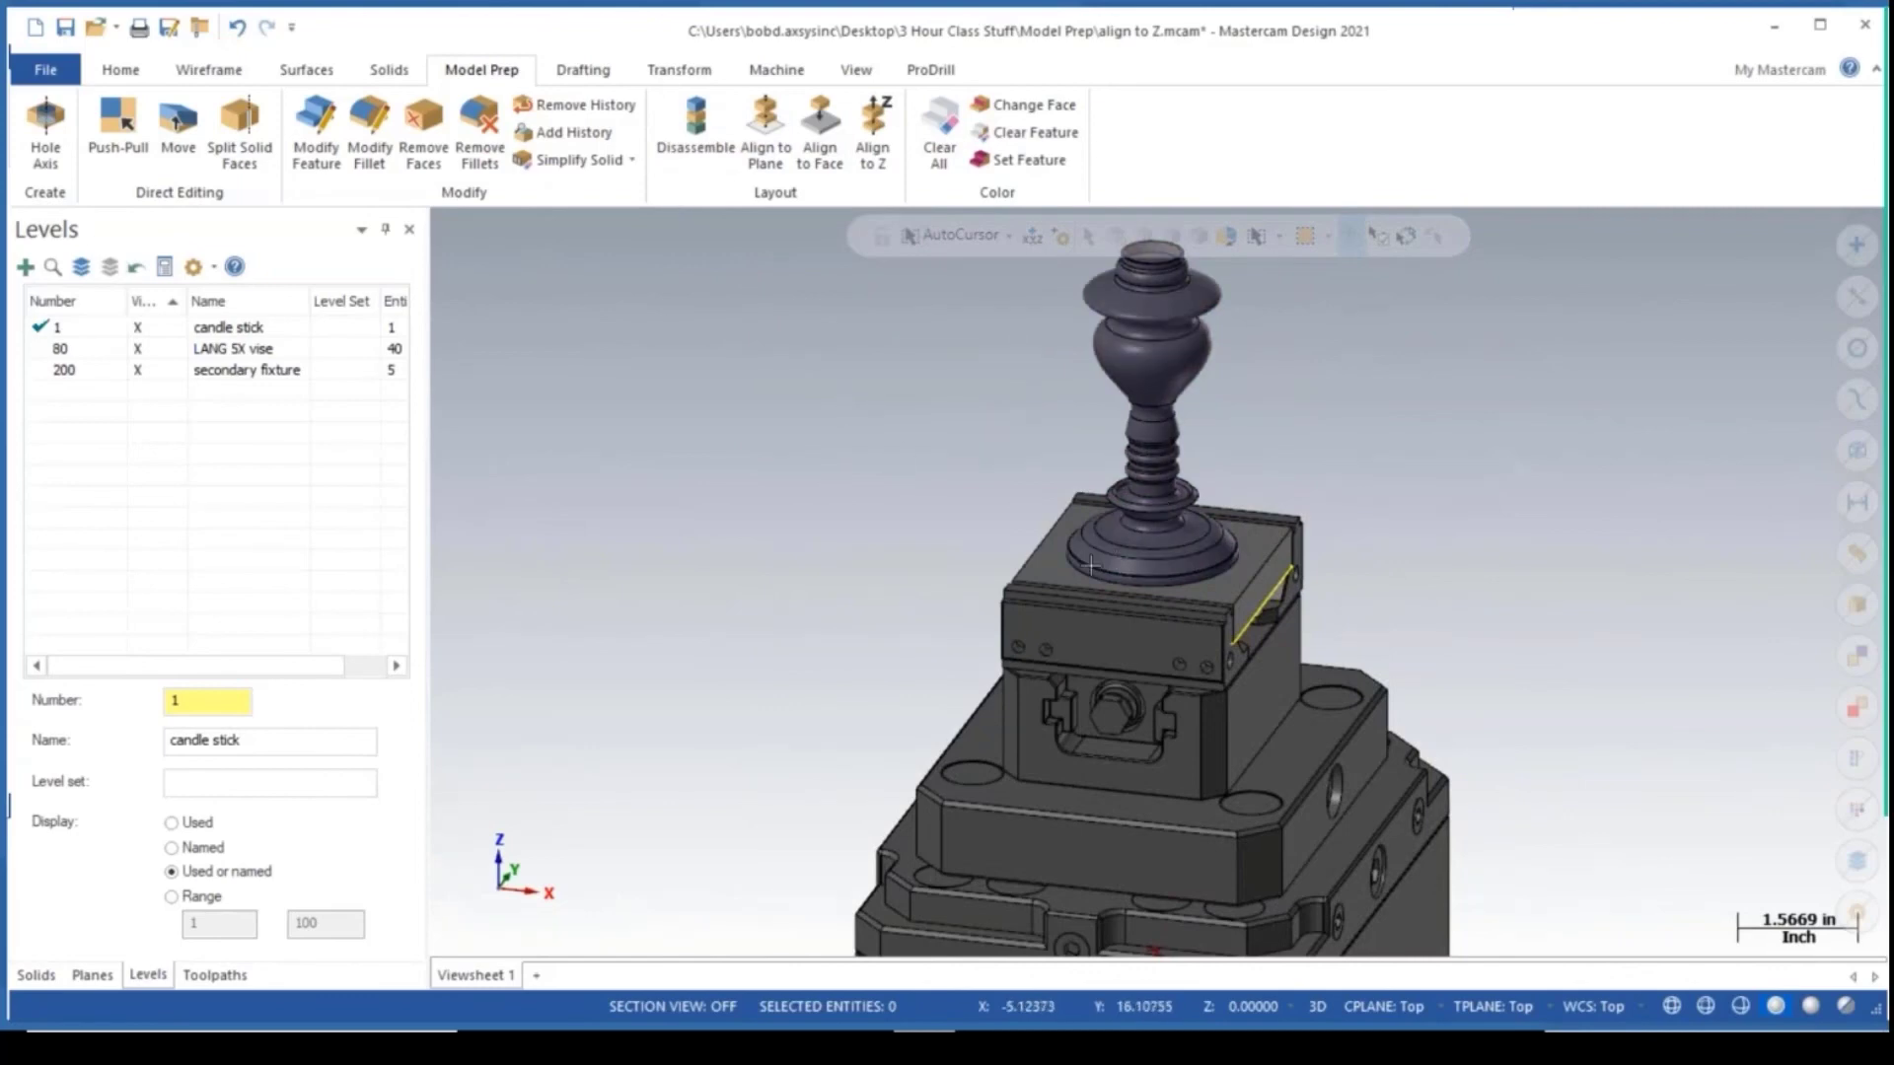
middle_drag(1149, 459, 1163, 502)
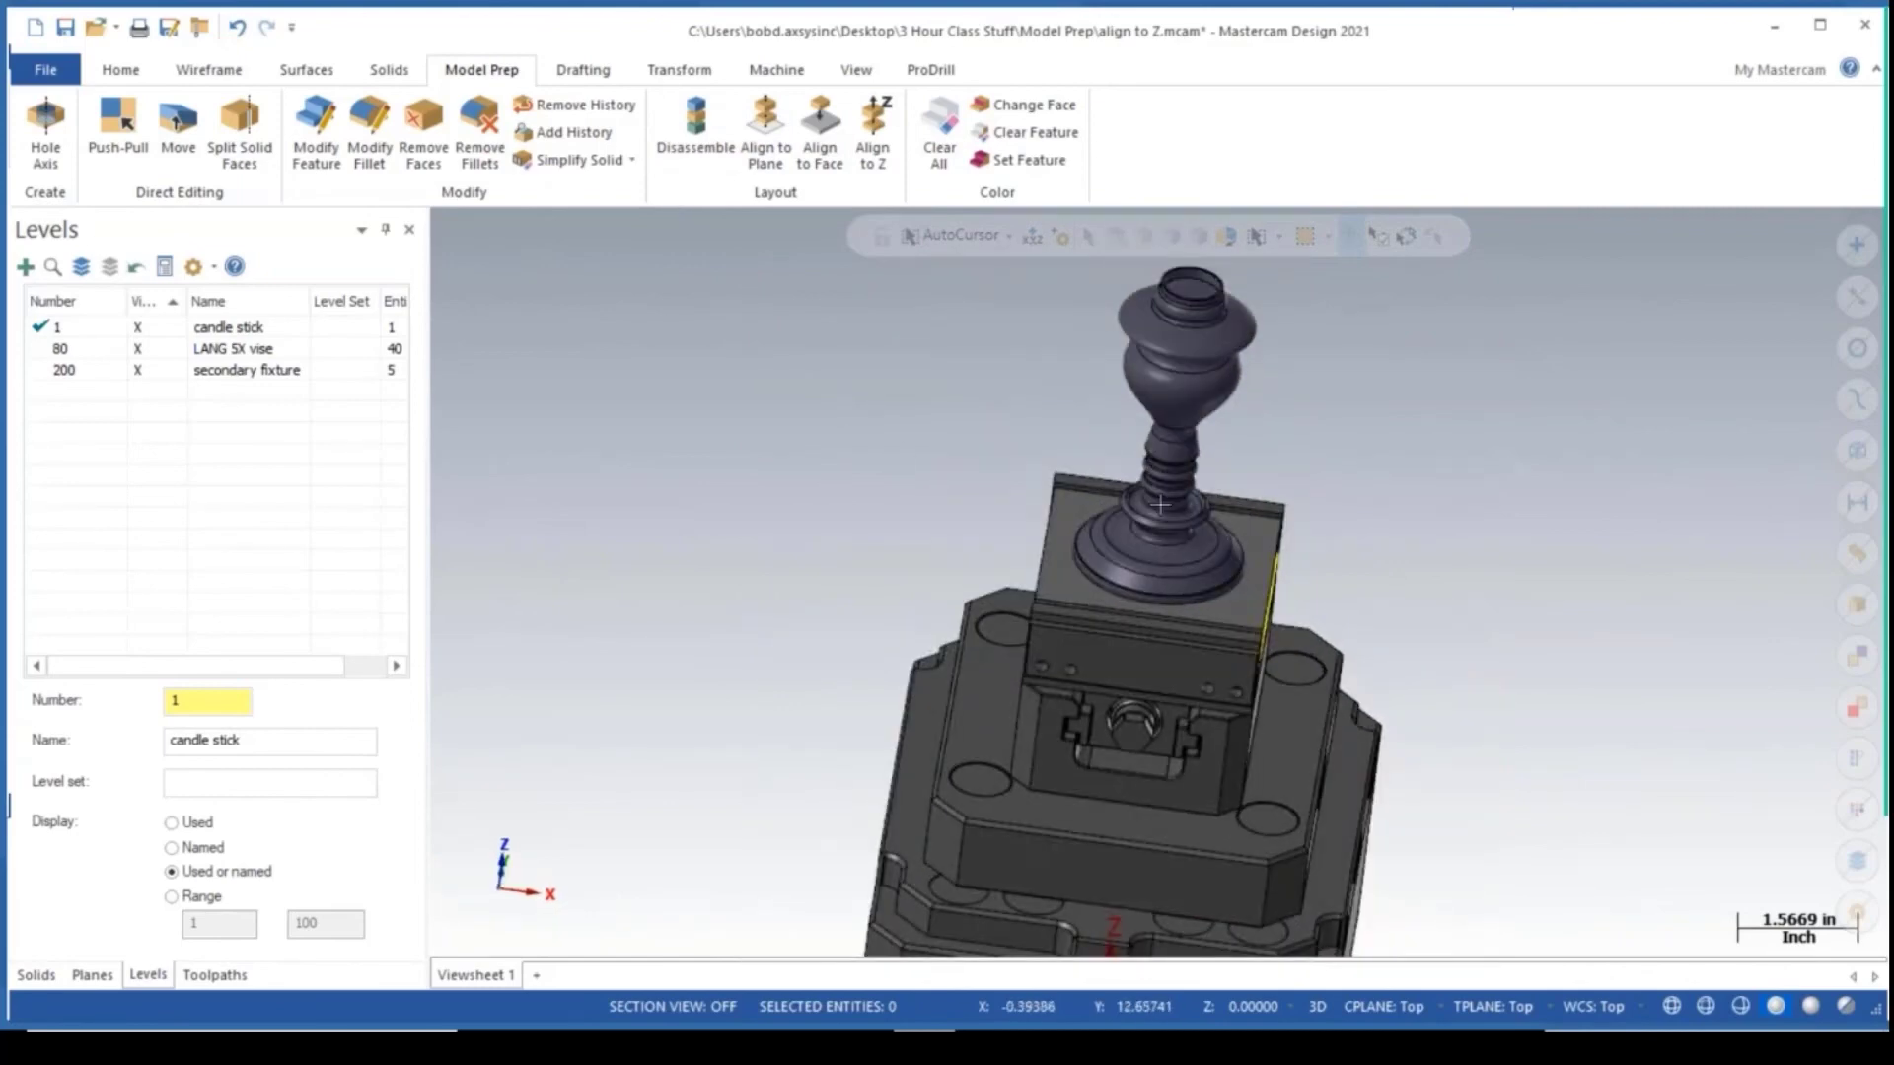